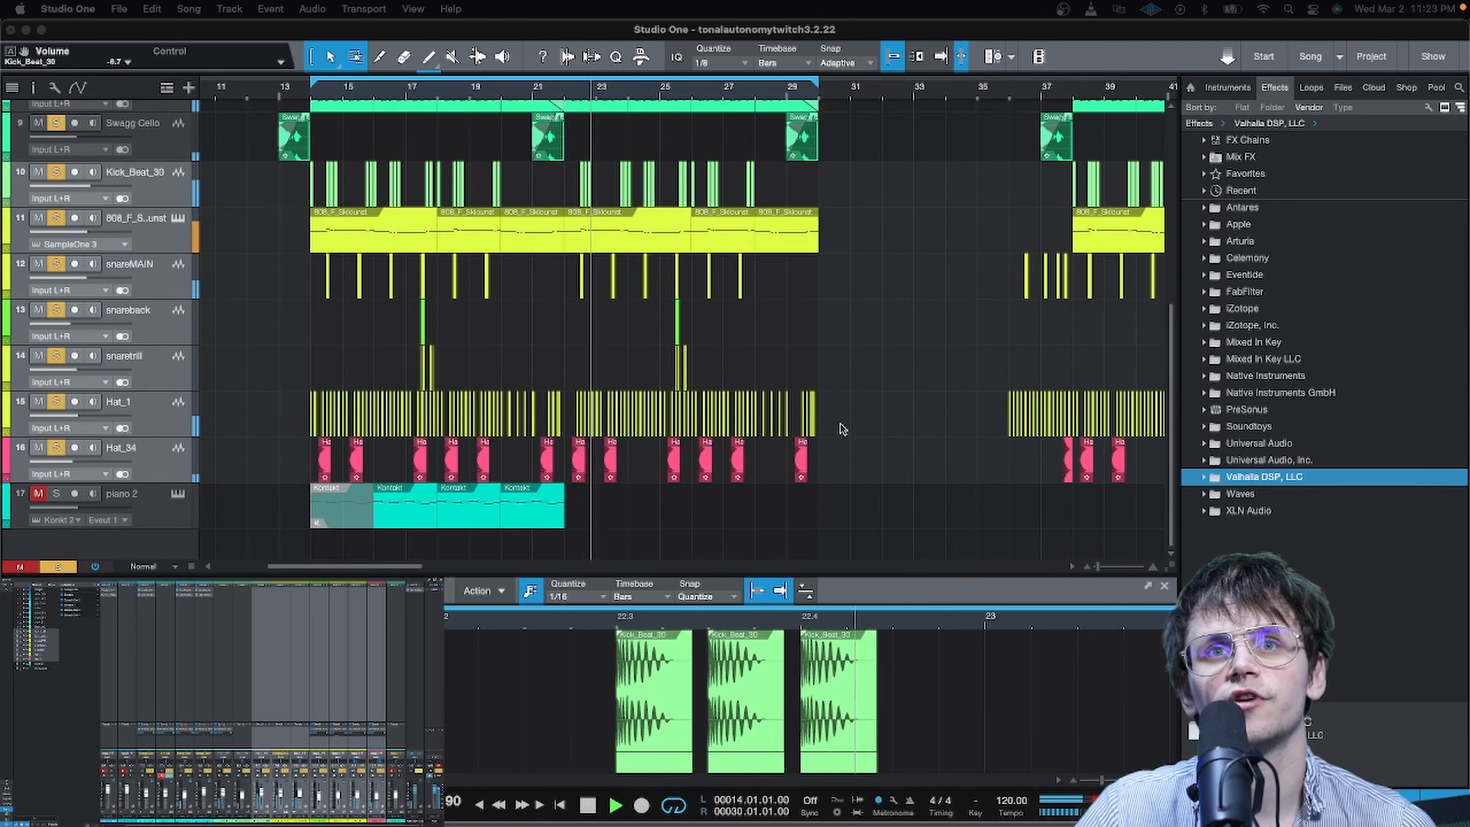
Step: Select the drumbus channel in the mixer and find the UAD Pultec equalizers among the Universal Audio, Inc. effects
{"action": "scroll", "coordinate": [839, 428], "scroll_direction": "up", "scroll_amount": 4}
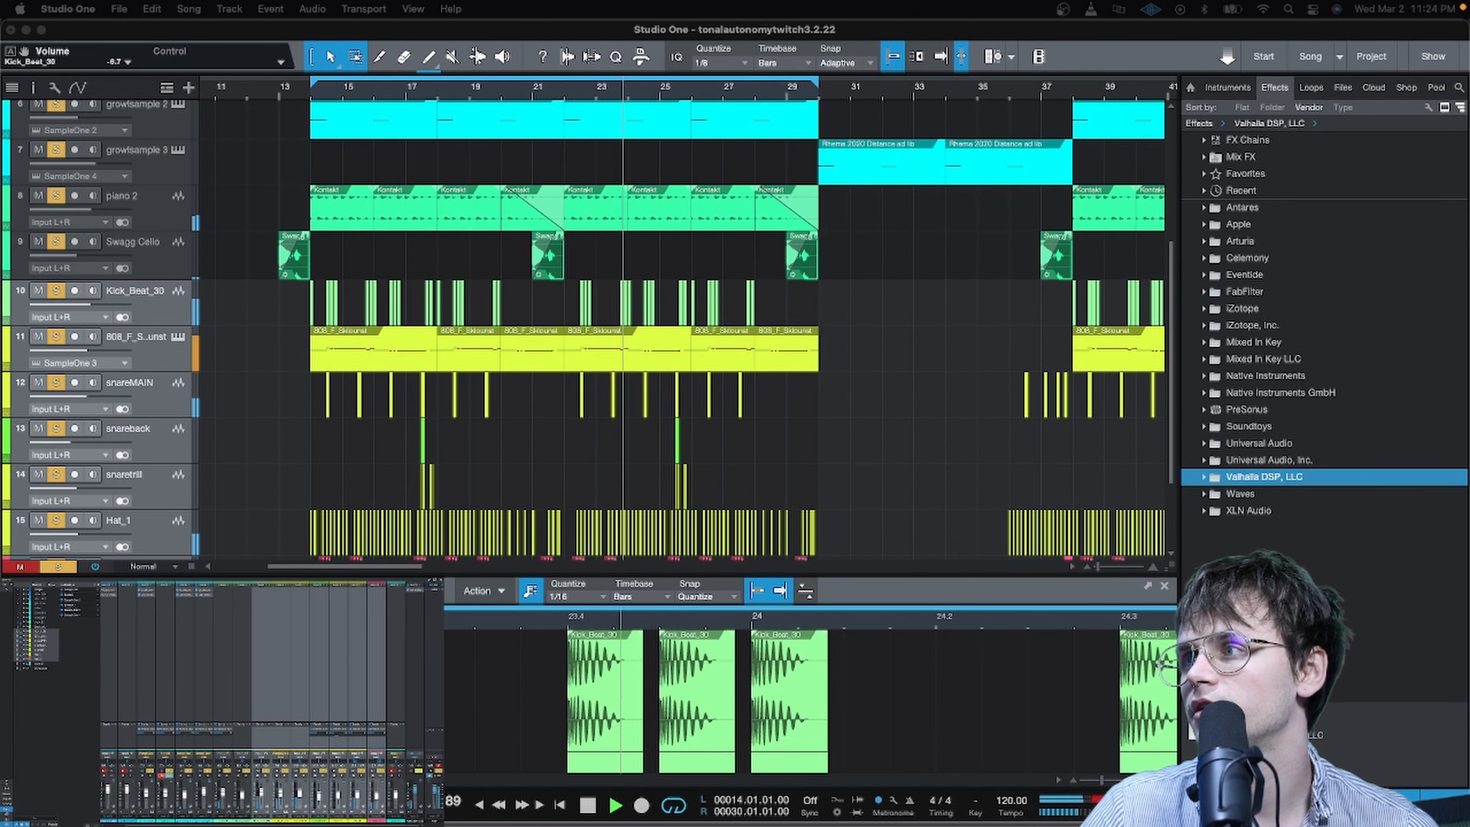
{"action": "left_click", "coordinate": [319, 700]}
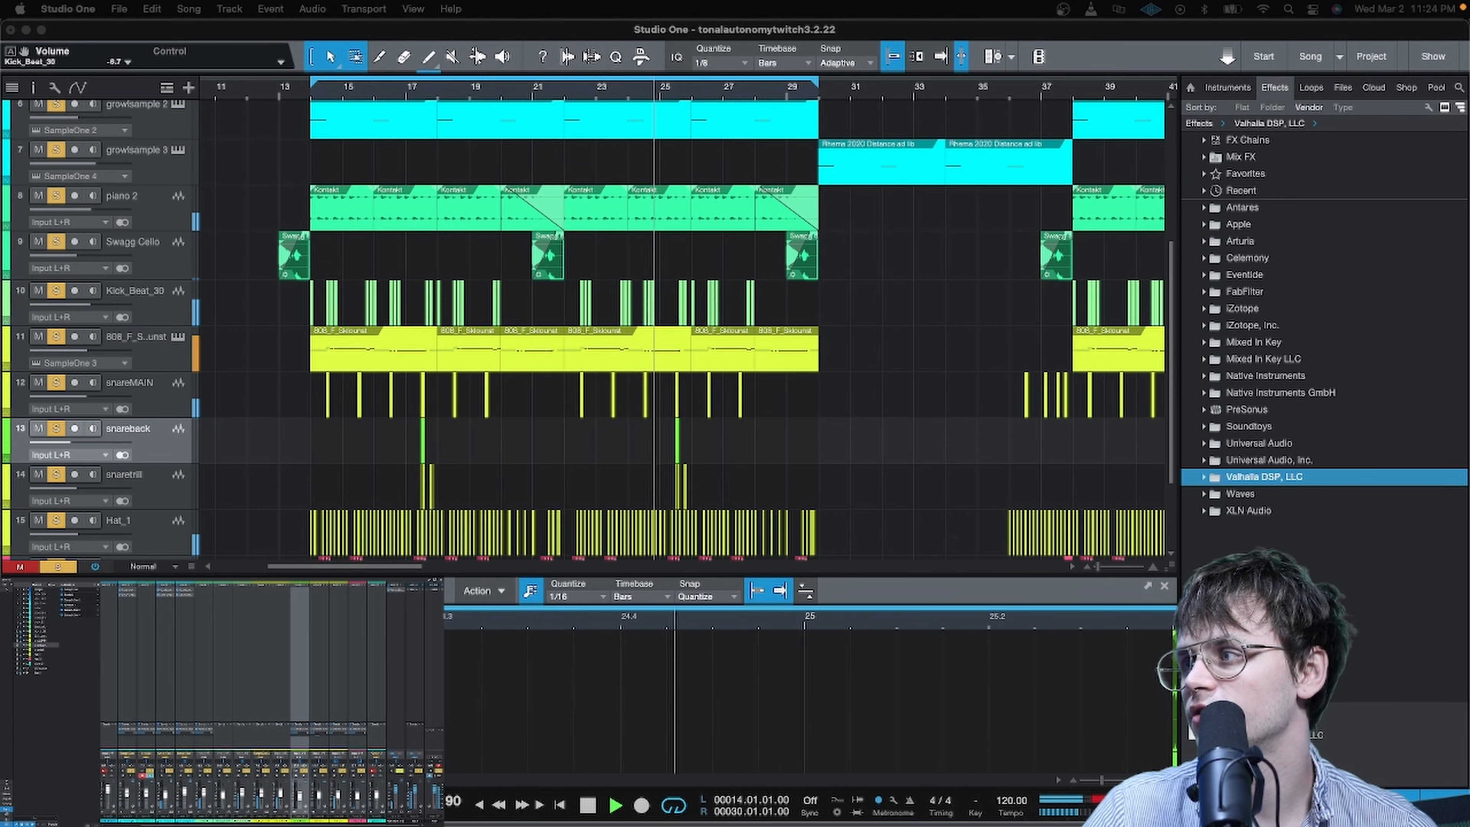
{"action": "left_click", "coordinate": [415, 701]}
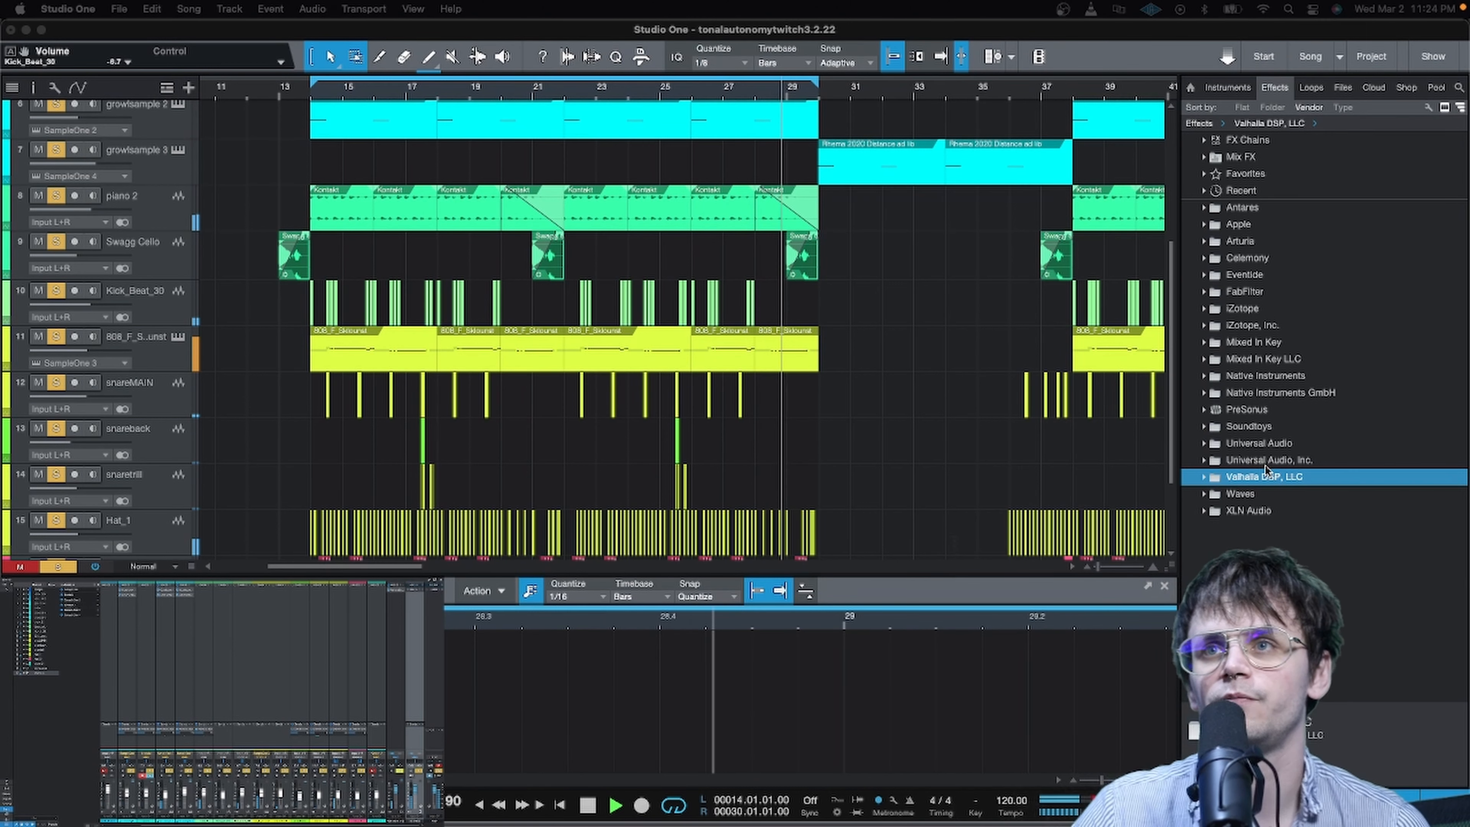
{"action": "left_click", "coordinate": [1270, 447]}
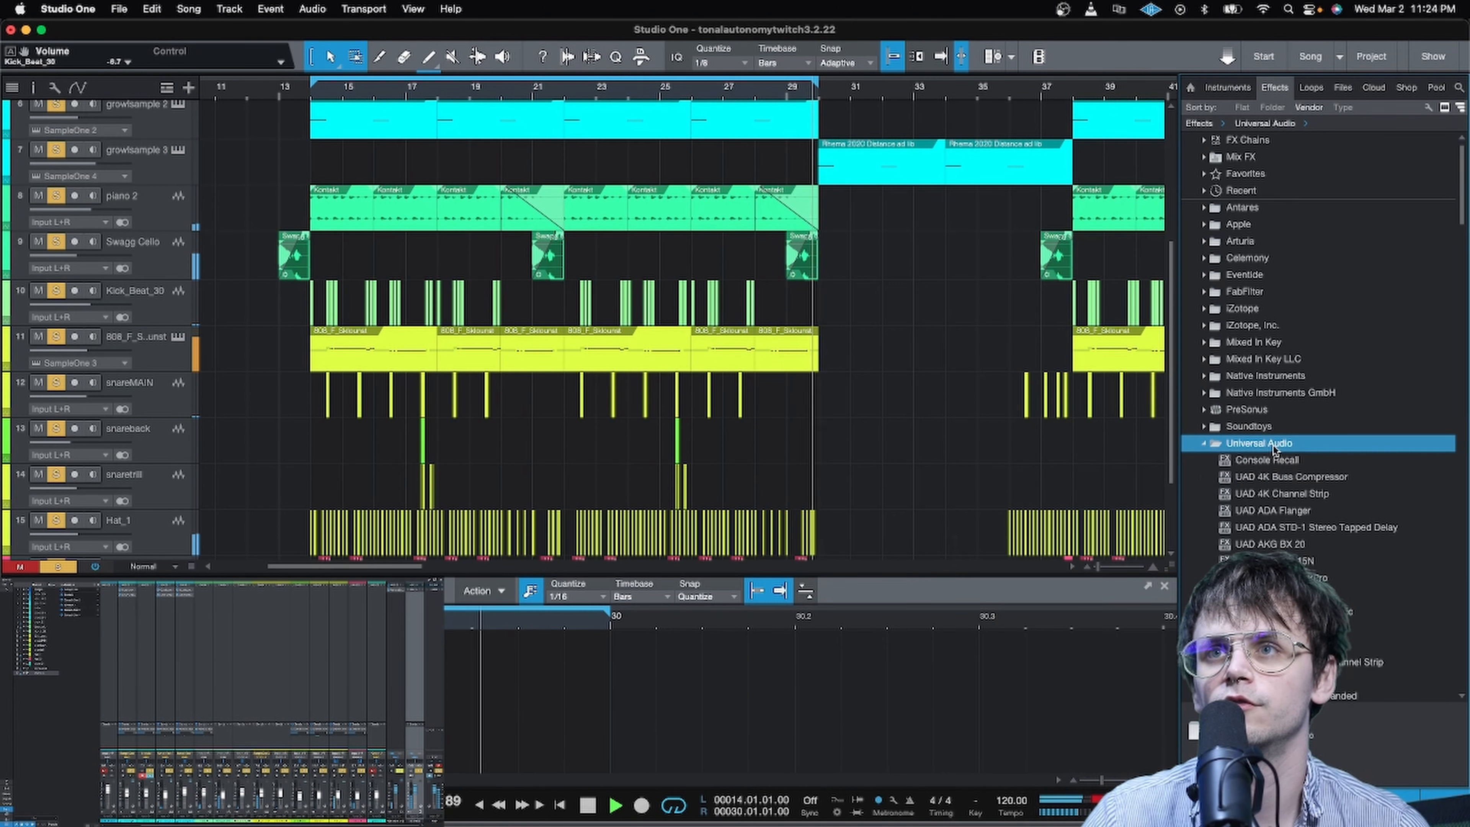
{"action": "scroll", "coordinate": [1297, 457], "scroll_direction": "down", "scroll_amount": 10}
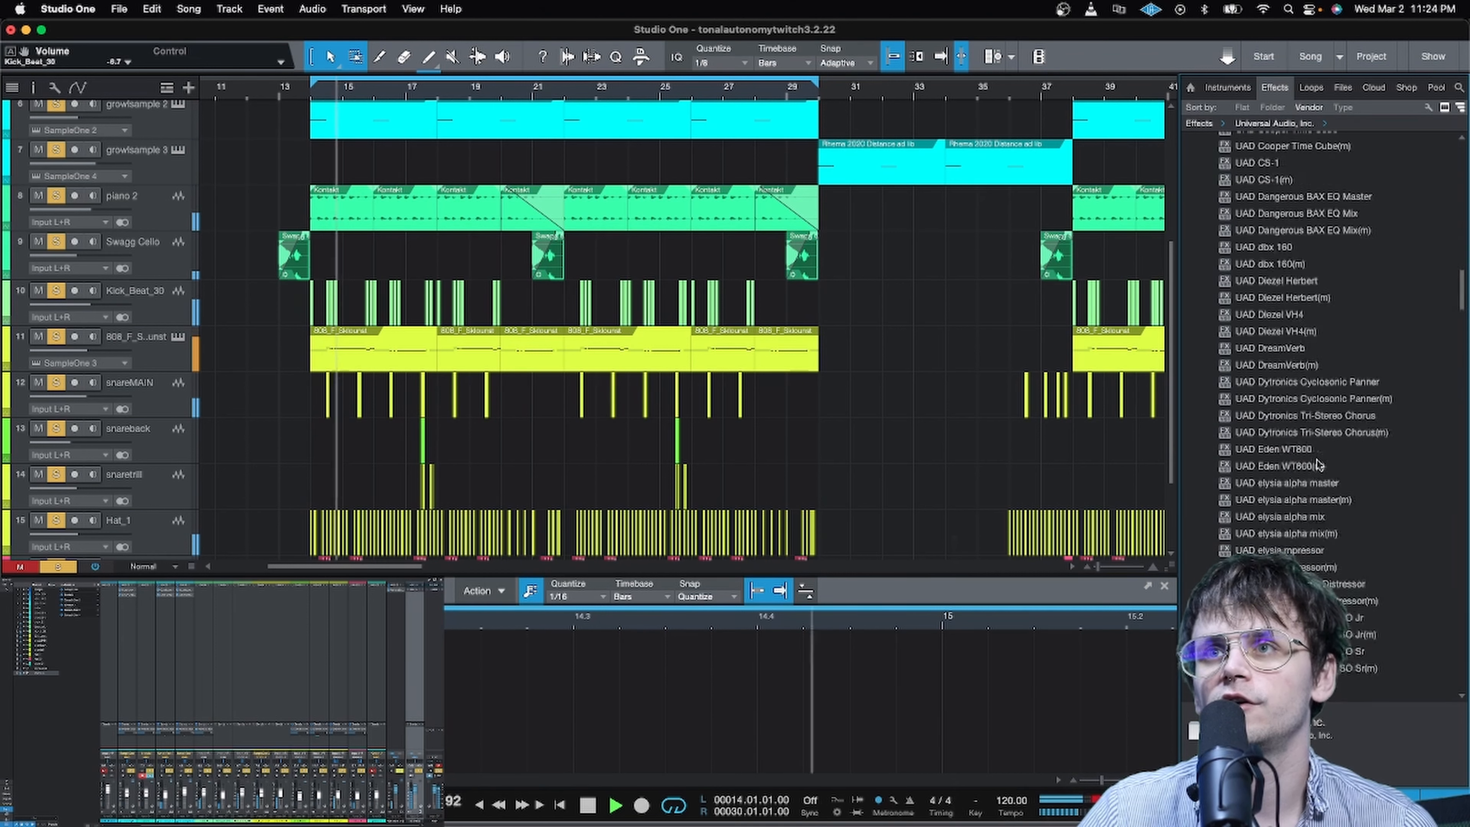
{"action": "scroll", "coordinate": [1318, 465], "scroll_direction": "down", "scroll_amount": 15}
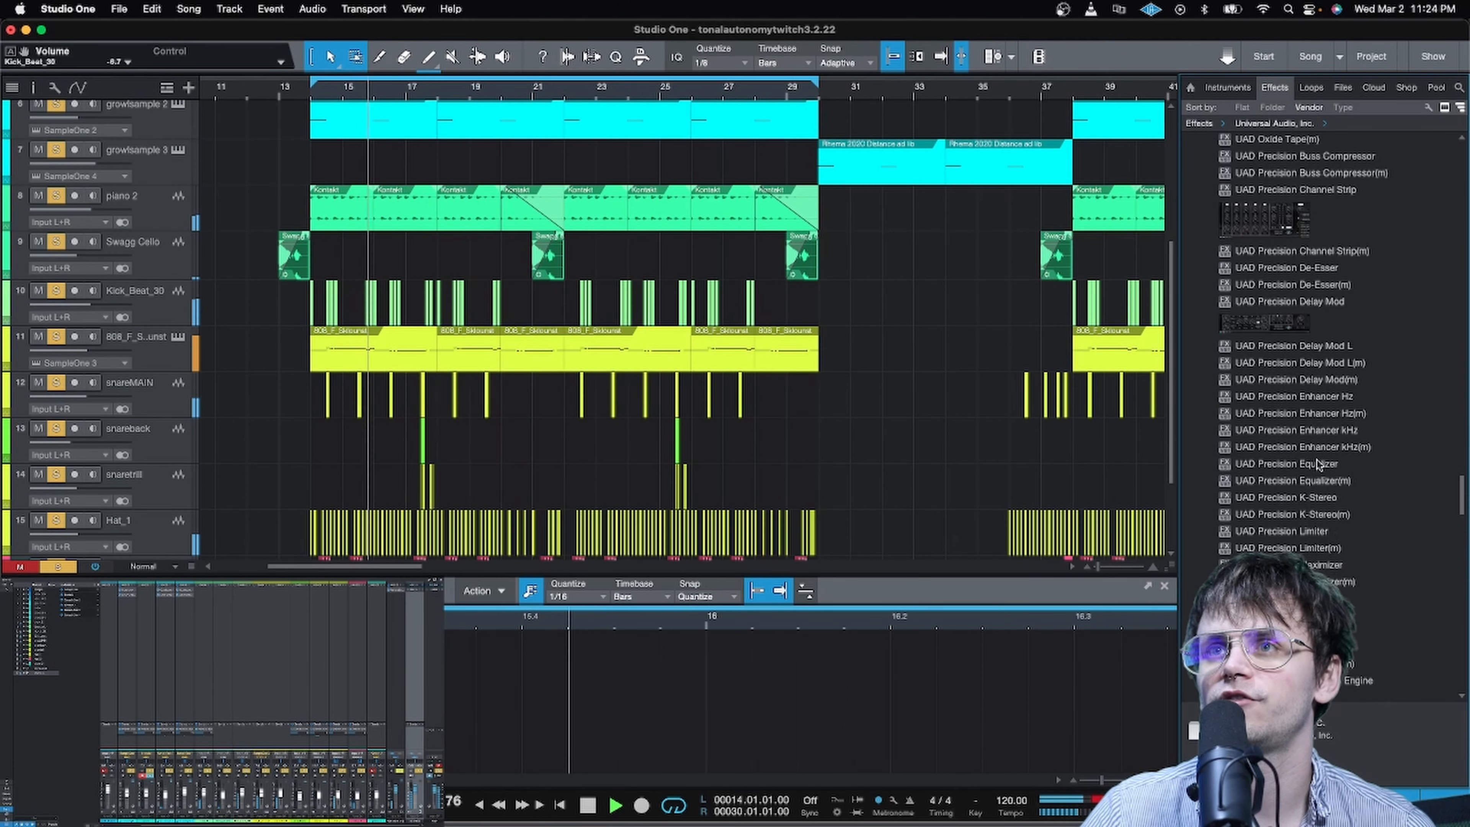
{"action": "scroll", "coordinate": [1318, 465], "scroll_direction": "down", "scroll_amount": 10}
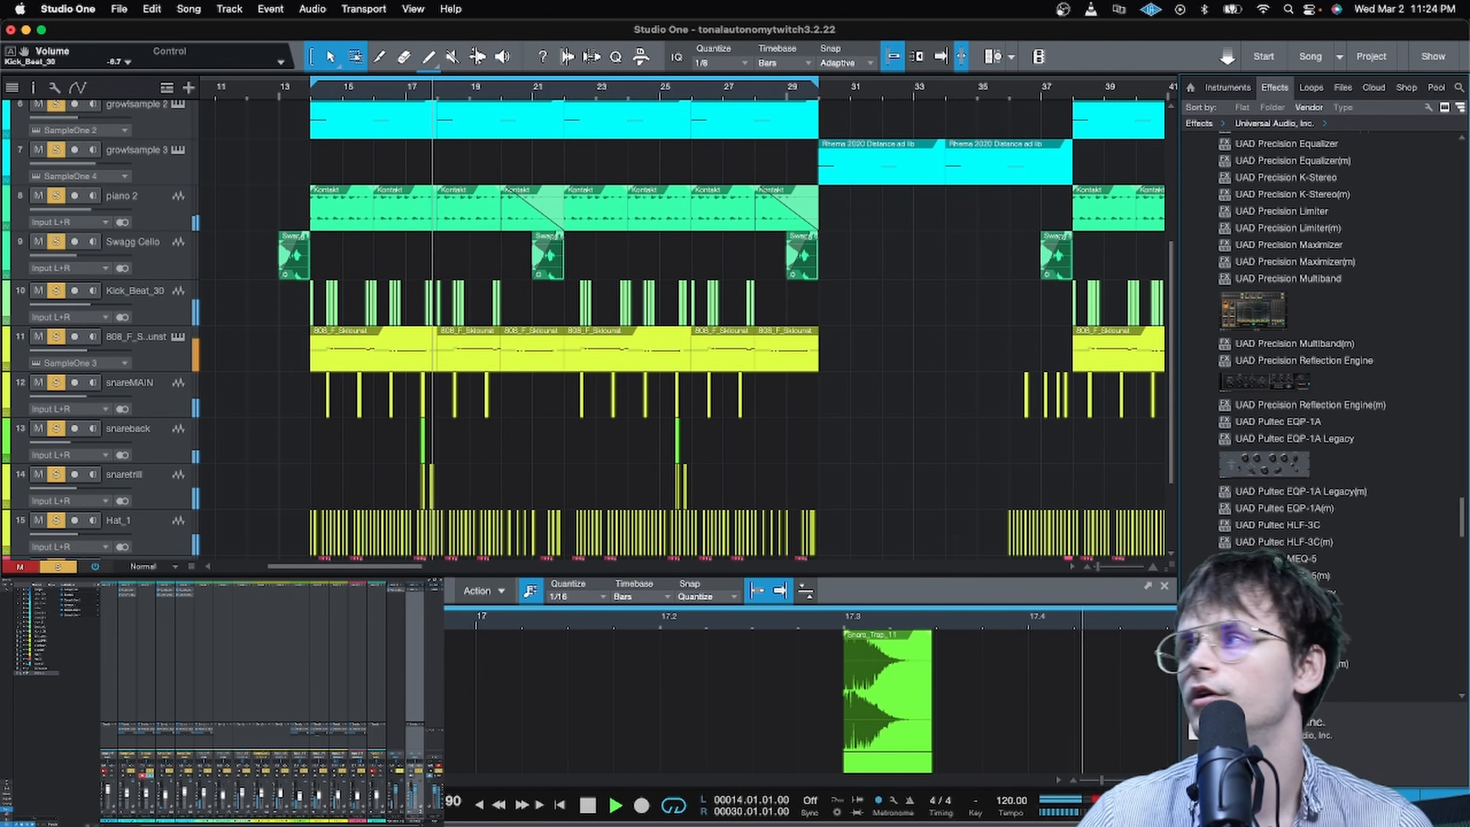
{"action": "left_click_drag", "start_coordinate": [1308, 602], "coordinate": [1469, 643]}
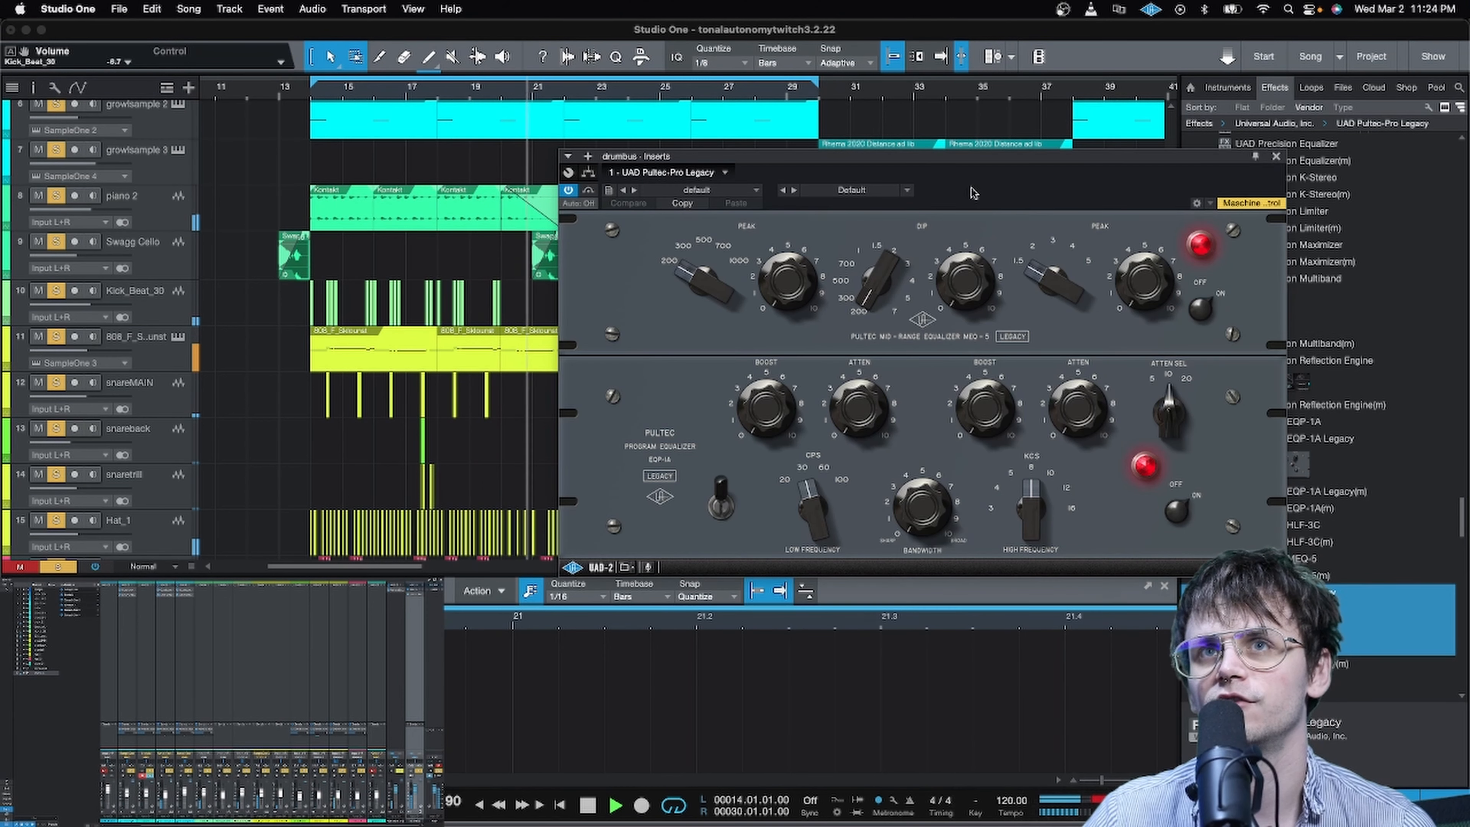
{"action": "left_click", "coordinate": [907, 190]}
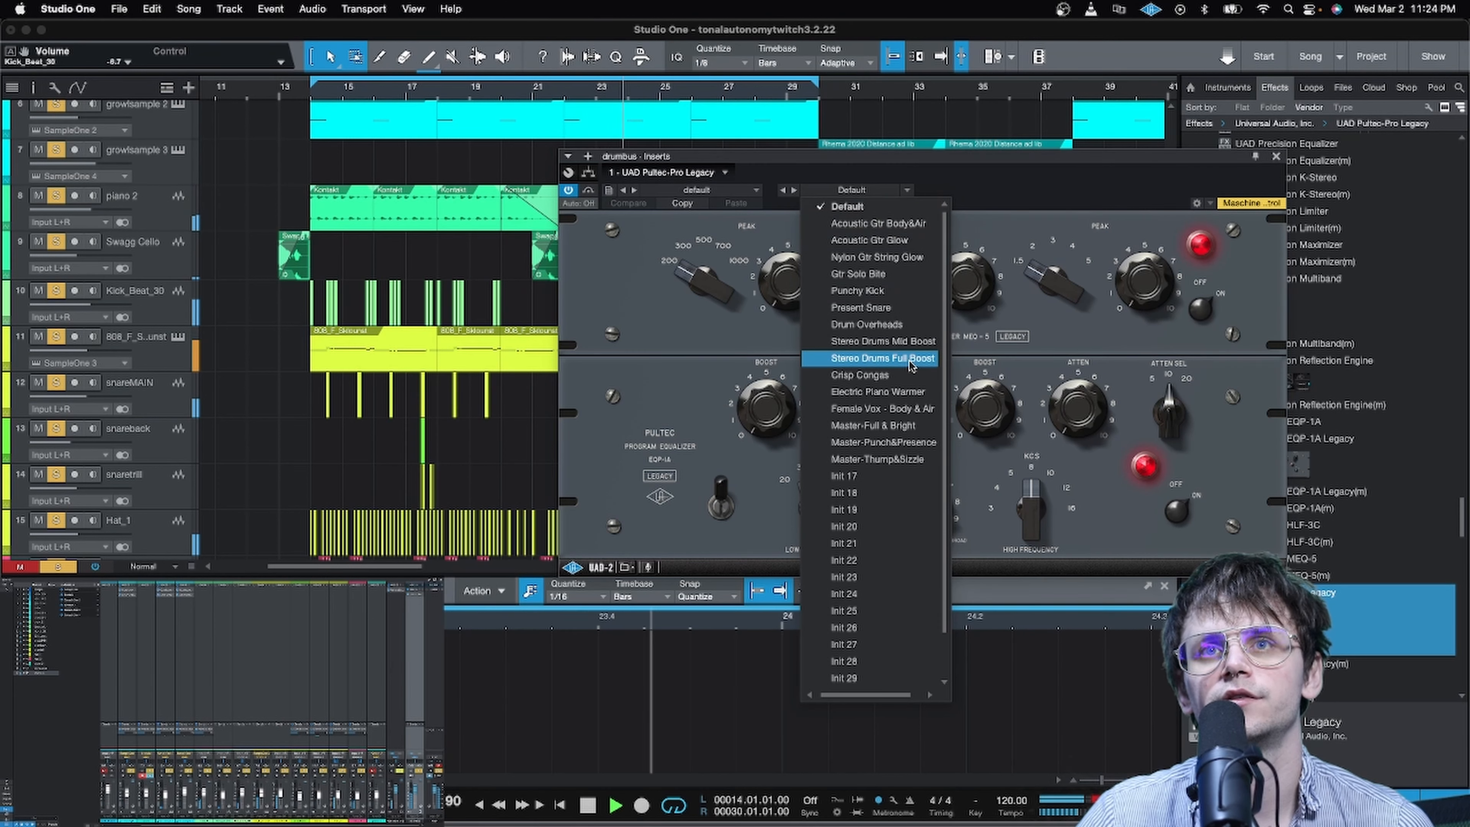
{"action": "scroll", "coordinate": [917, 427], "scroll_direction": "down", "scroll_amount": 3}
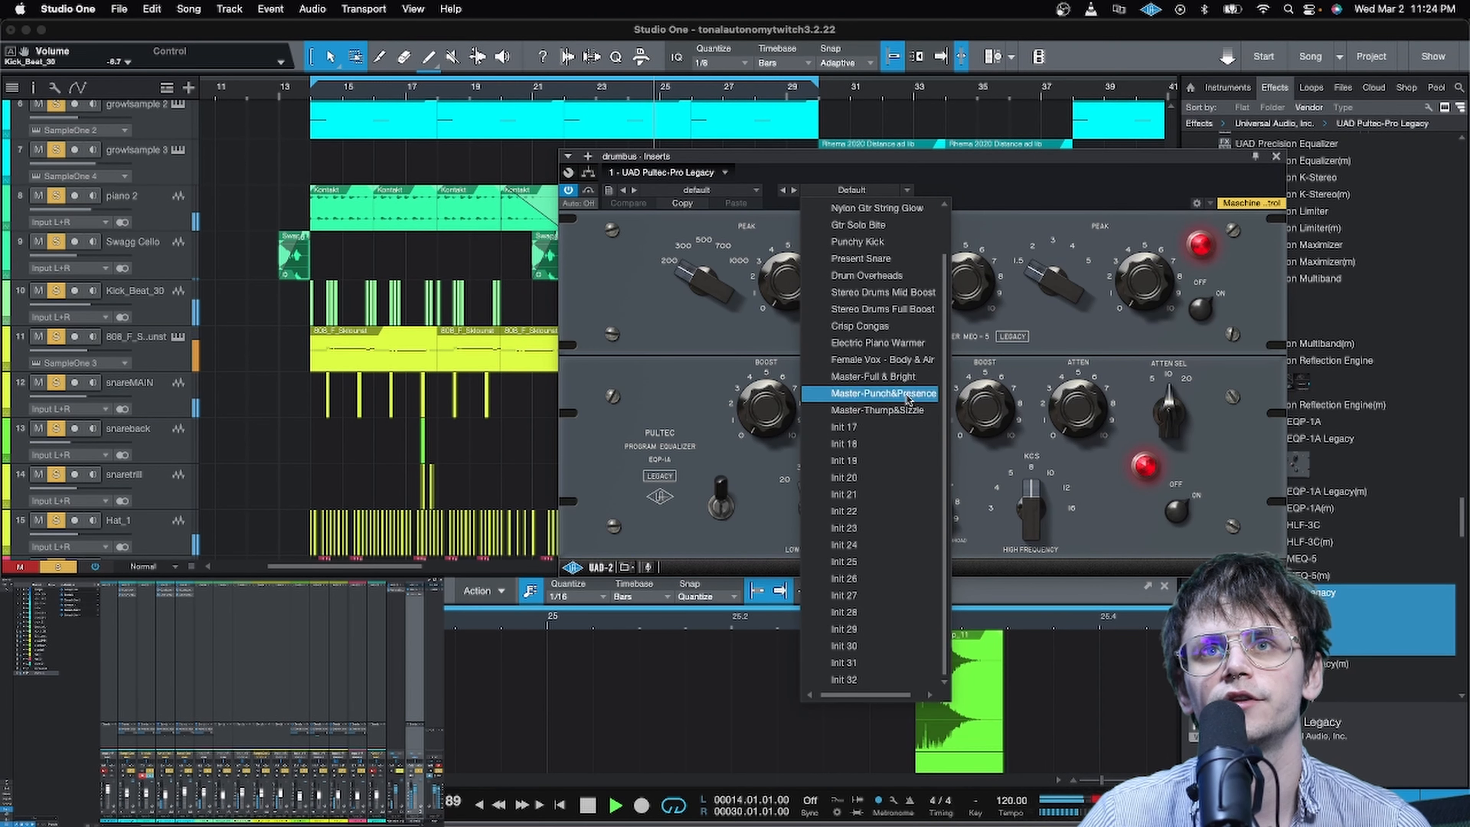
{"action": "left_click", "coordinate": [1041, 200]}
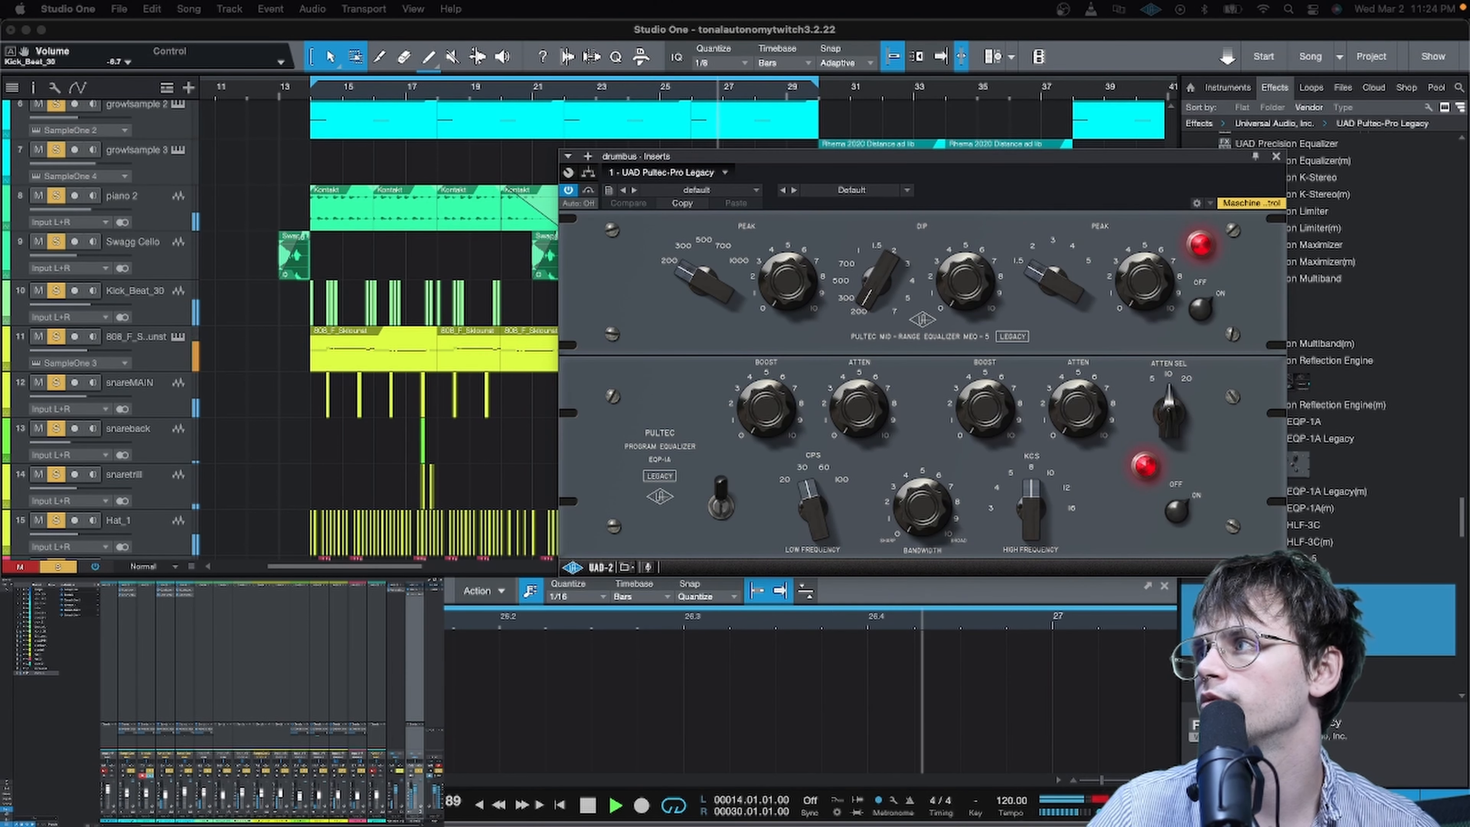
{"action": "key", "text": "super+w"}
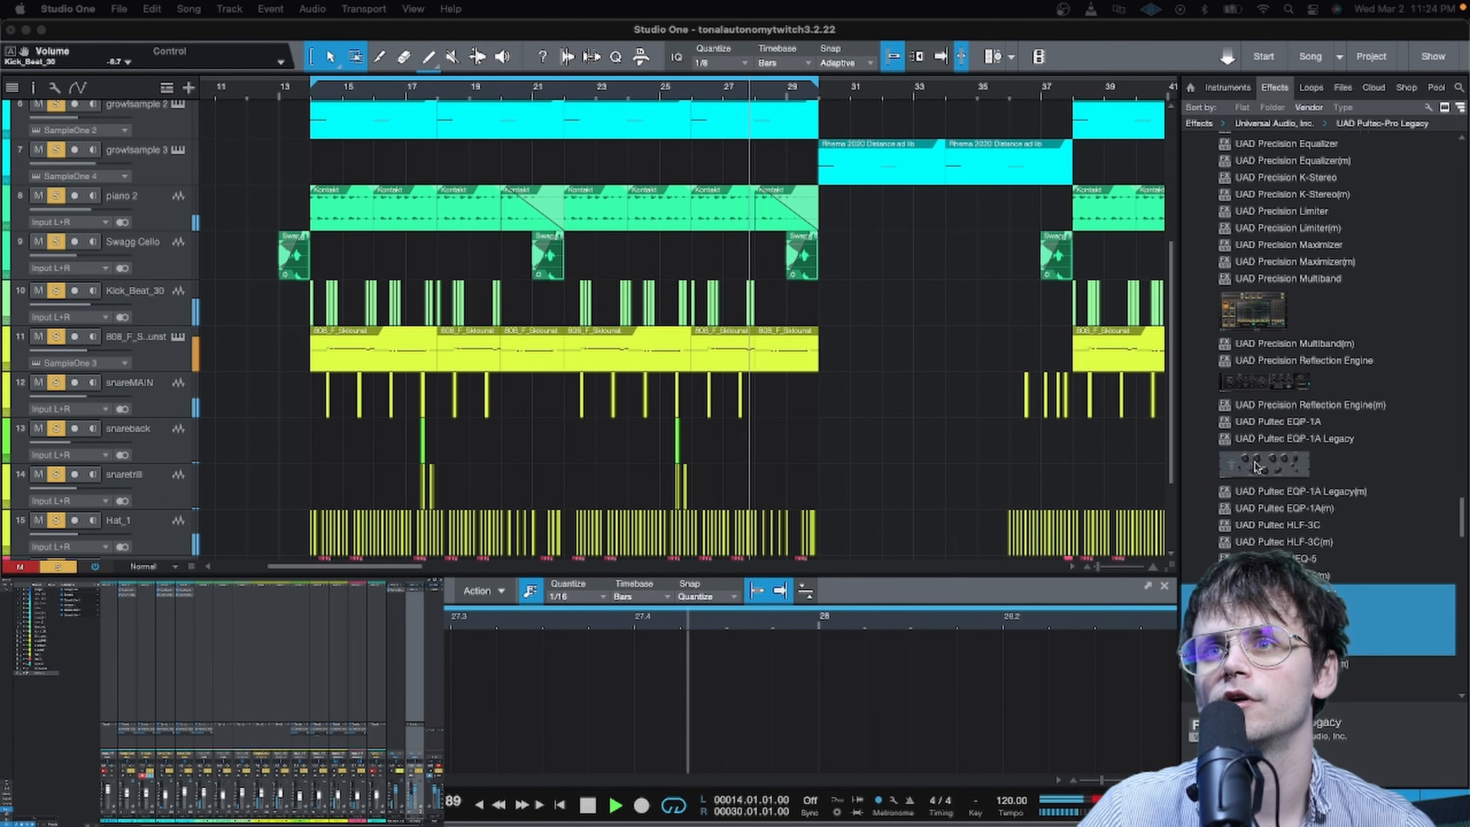
Step: Insert UAD Pultec EQP-1A Legacy on the drumbus, try Drum Kick-Punch & Click, and load the Drum Kick-Meaty Punch preset
{"action": "left_click", "coordinate": [1292, 472]}
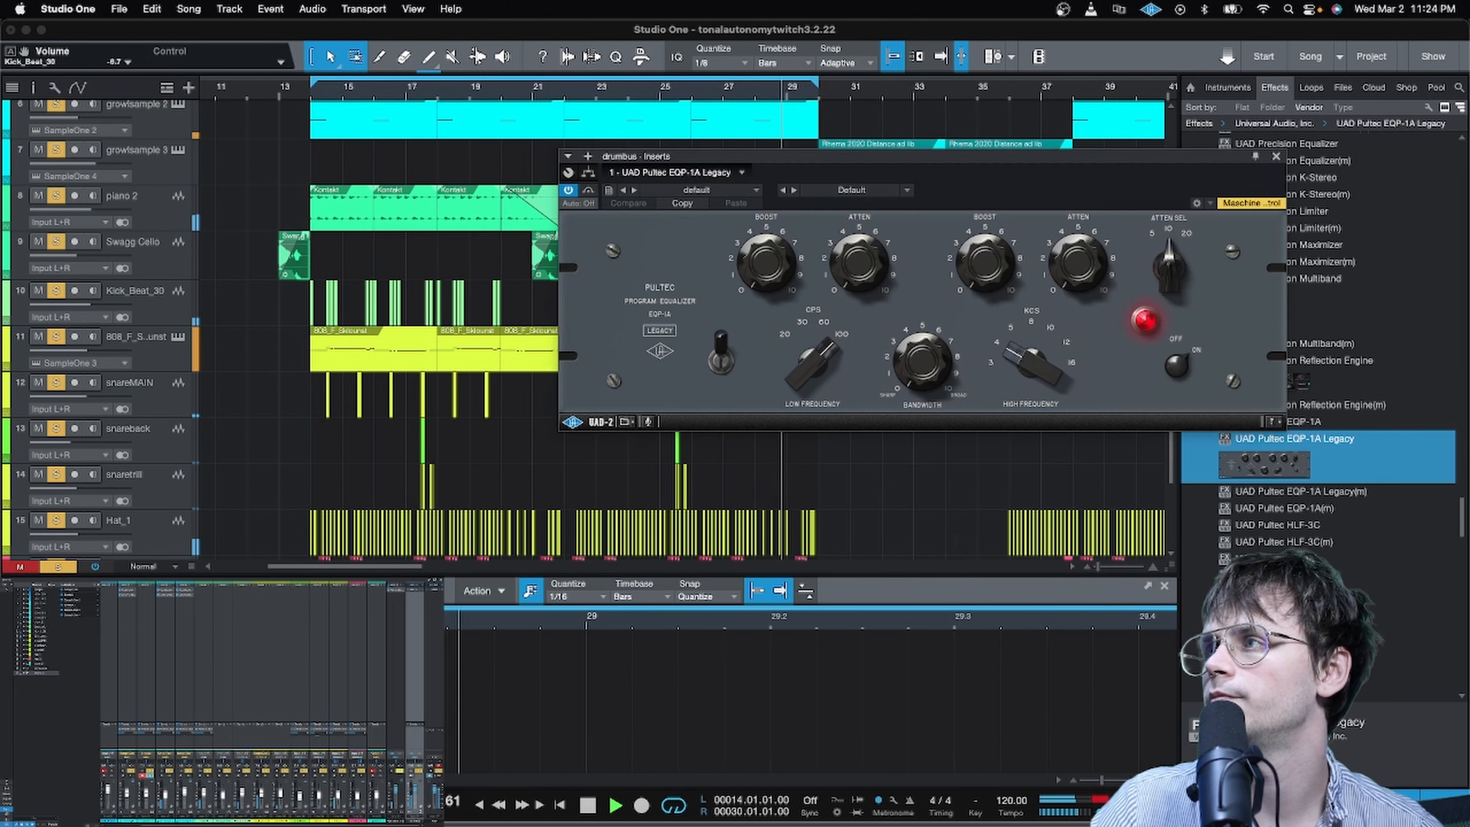
{"action": "left_click", "coordinate": [904, 191]}
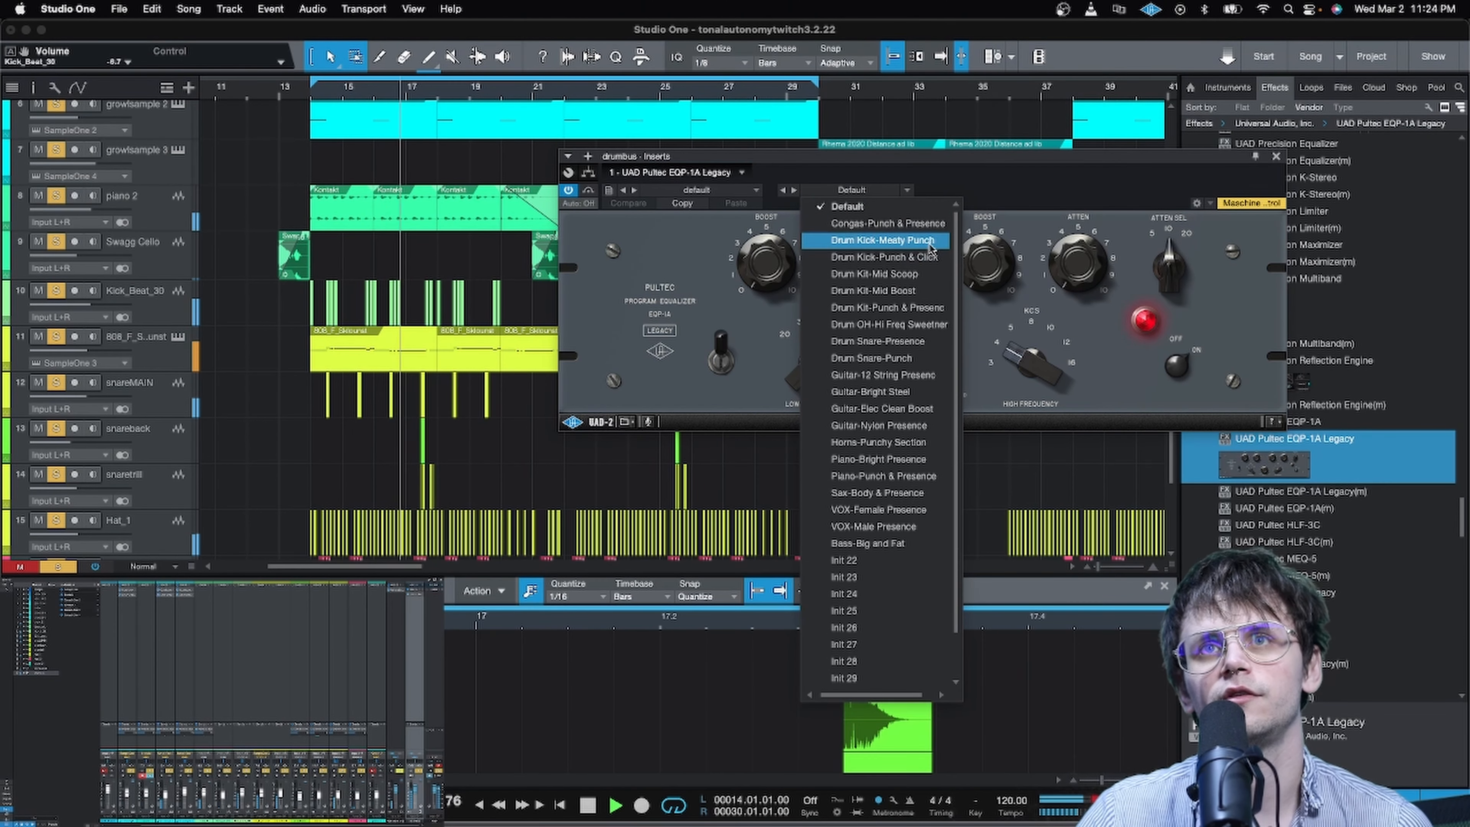
{"action": "left_click", "coordinate": [928, 242]}
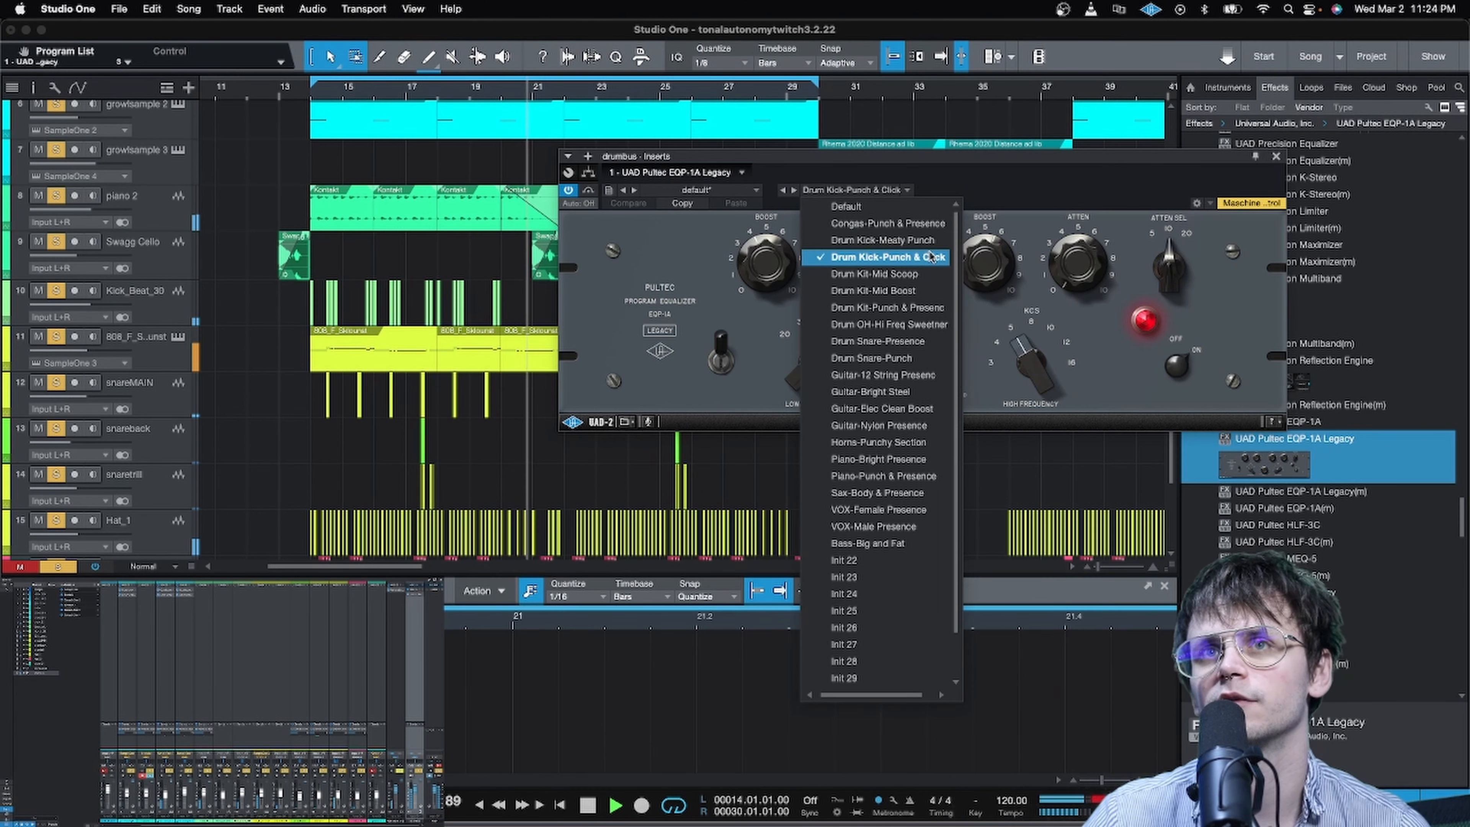
{"action": "left_click", "coordinate": [930, 257]}
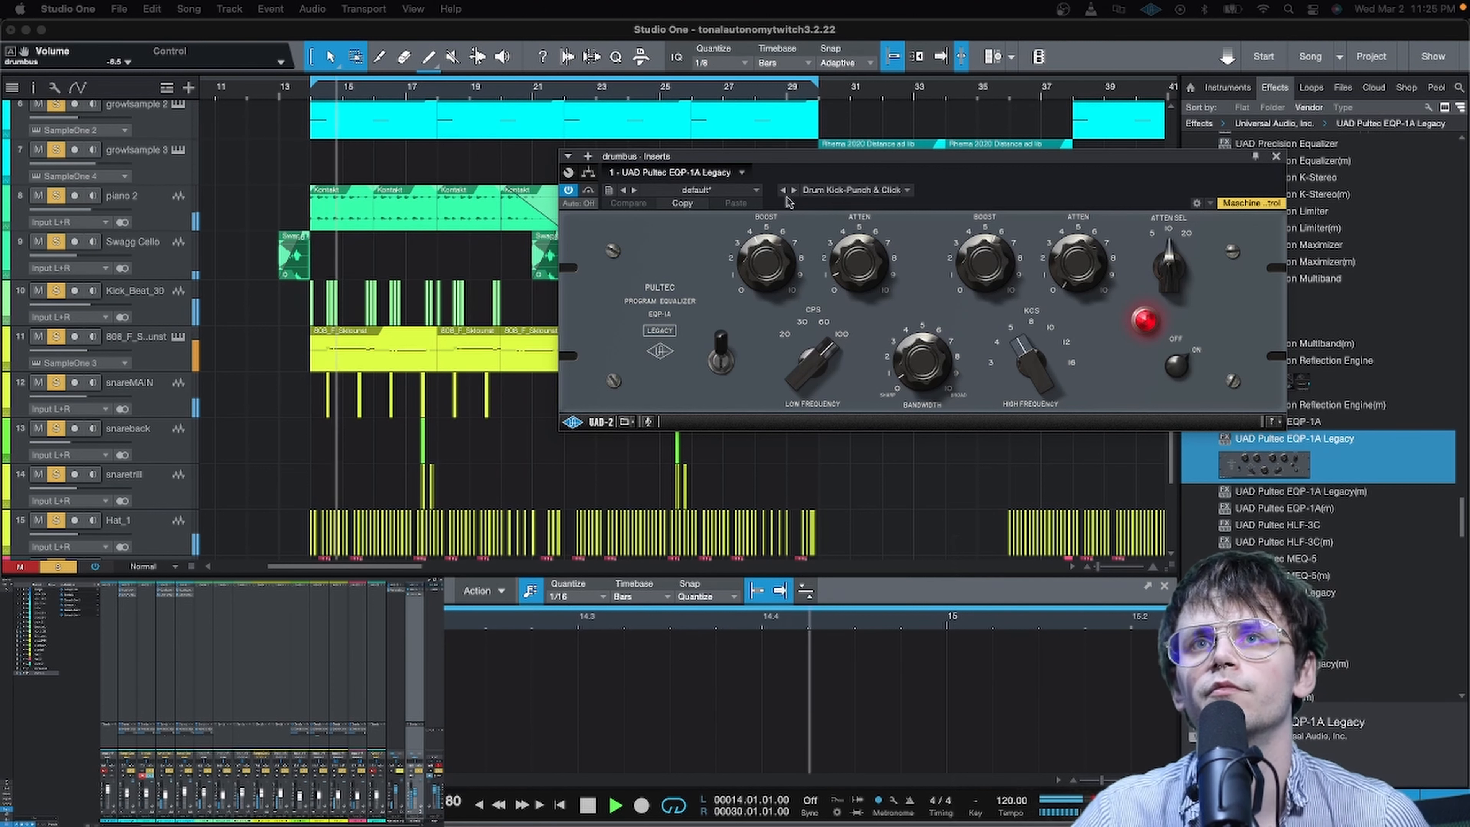
{"action": "left_click", "coordinate": [907, 191]}
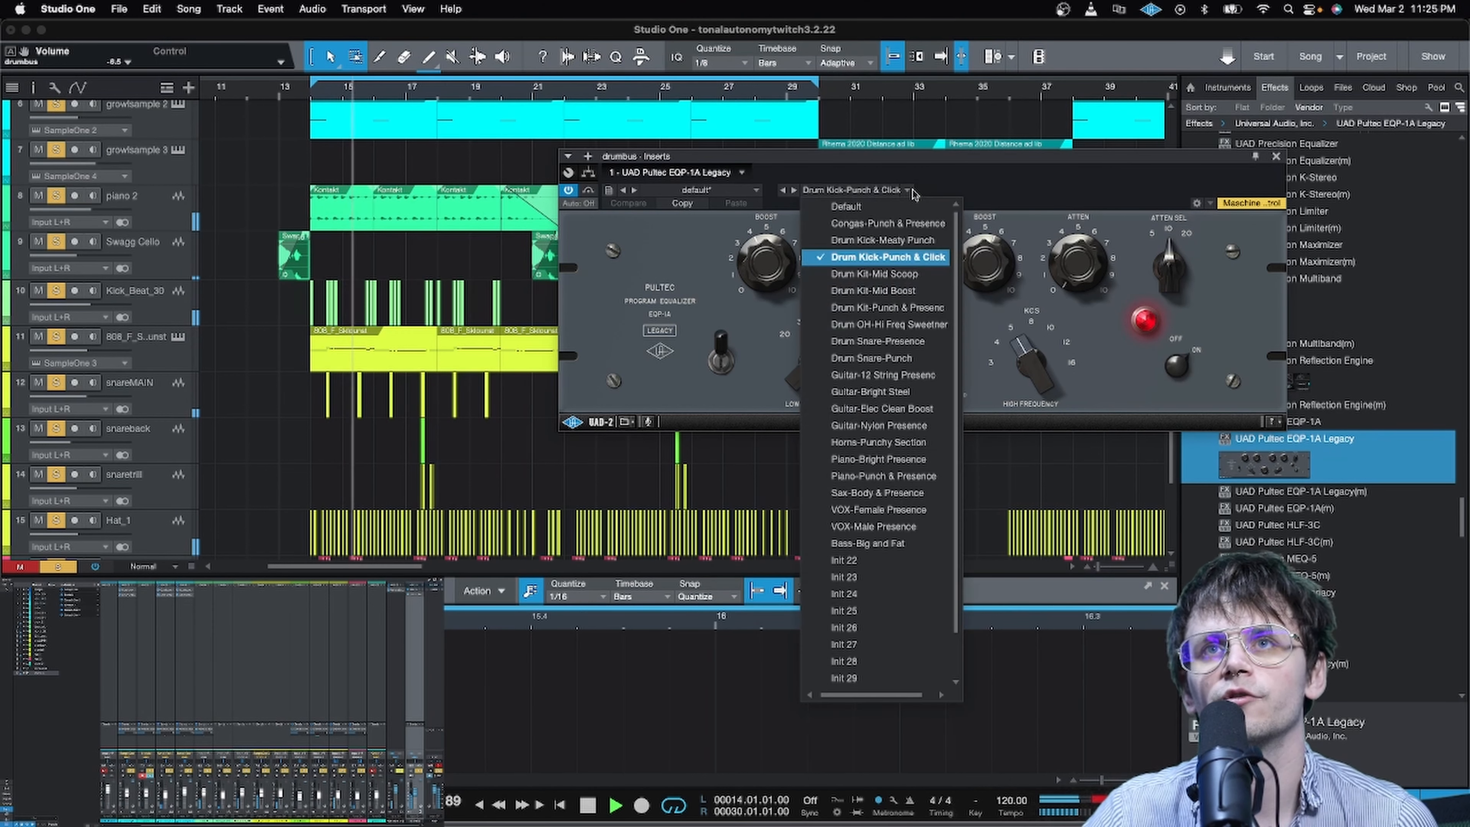
{"action": "left_click", "coordinate": [912, 241]}
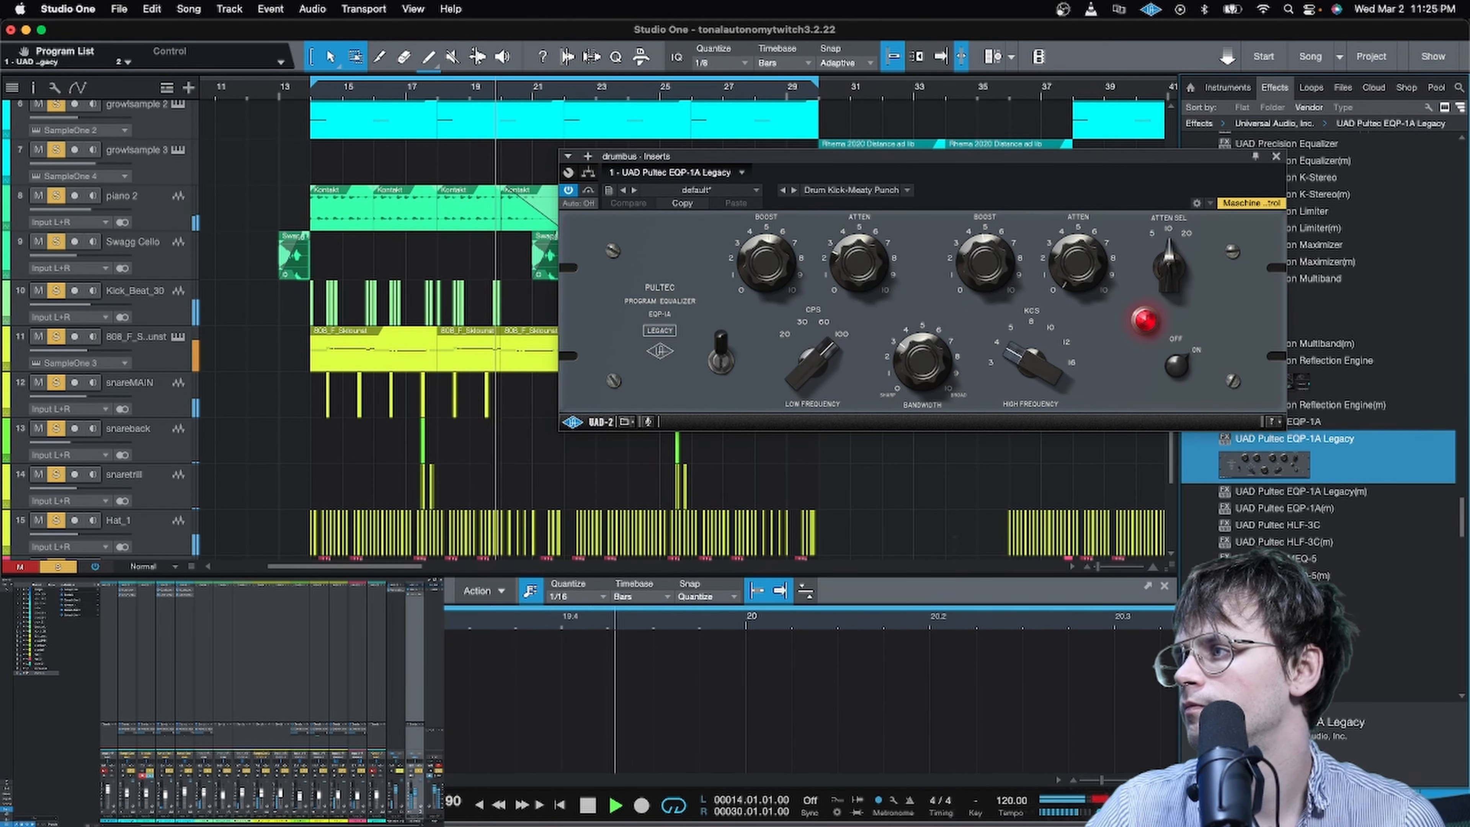
{"action": "left_click", "coordinate": [1276, 157]}
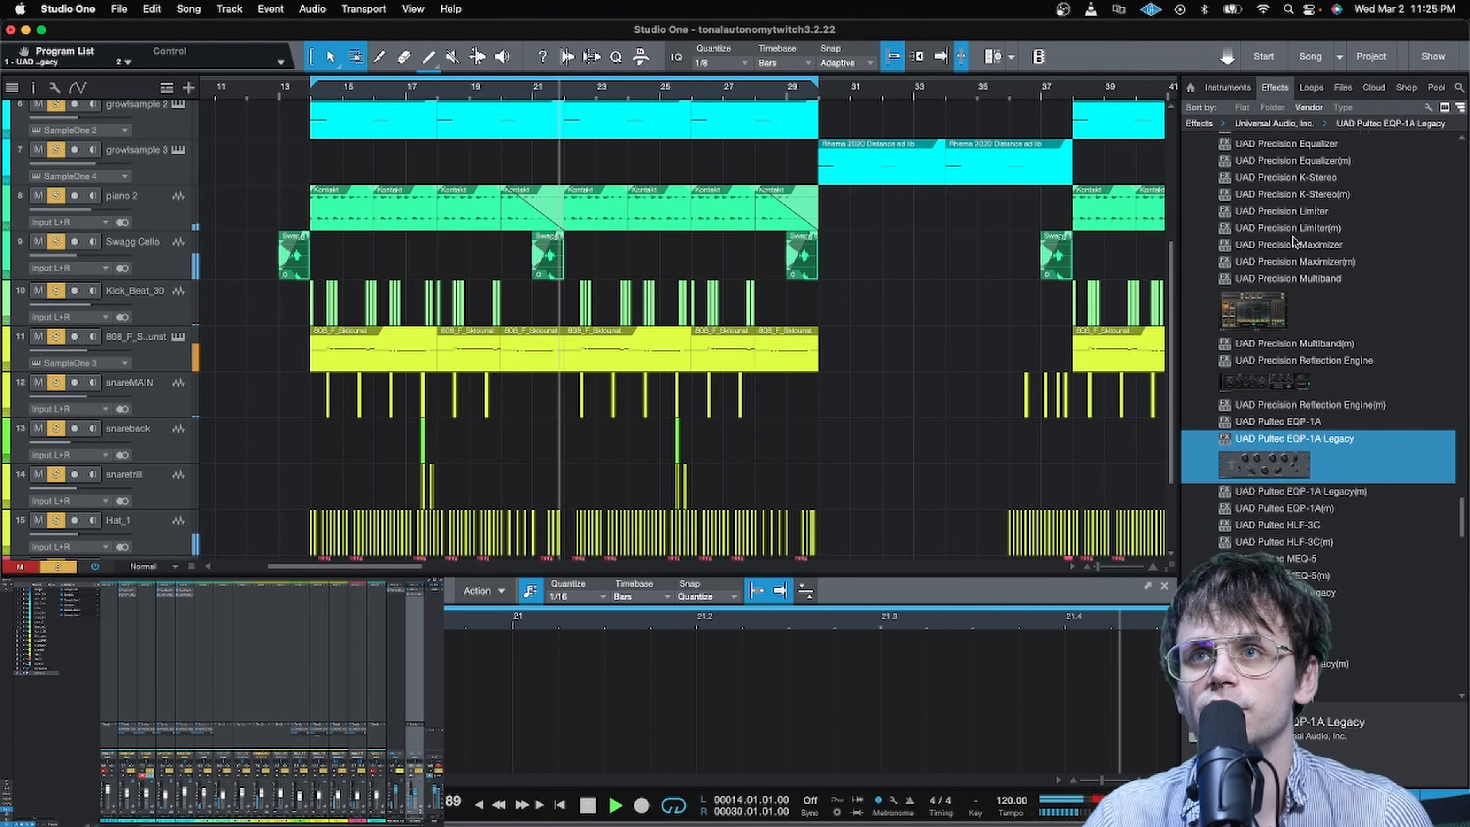
Step: Find the Limiter among the PreSonus effects and insert it after the Pultec EQ on the drumbus
{"action": "scroll", "coordinate": [1295, 228], "scroll_direction": "up", "scroll_amount": 8}
{"action": "scroll", "coordinate": [1295, 229], "scroll_direction": "up", "scroll_amount": 15}
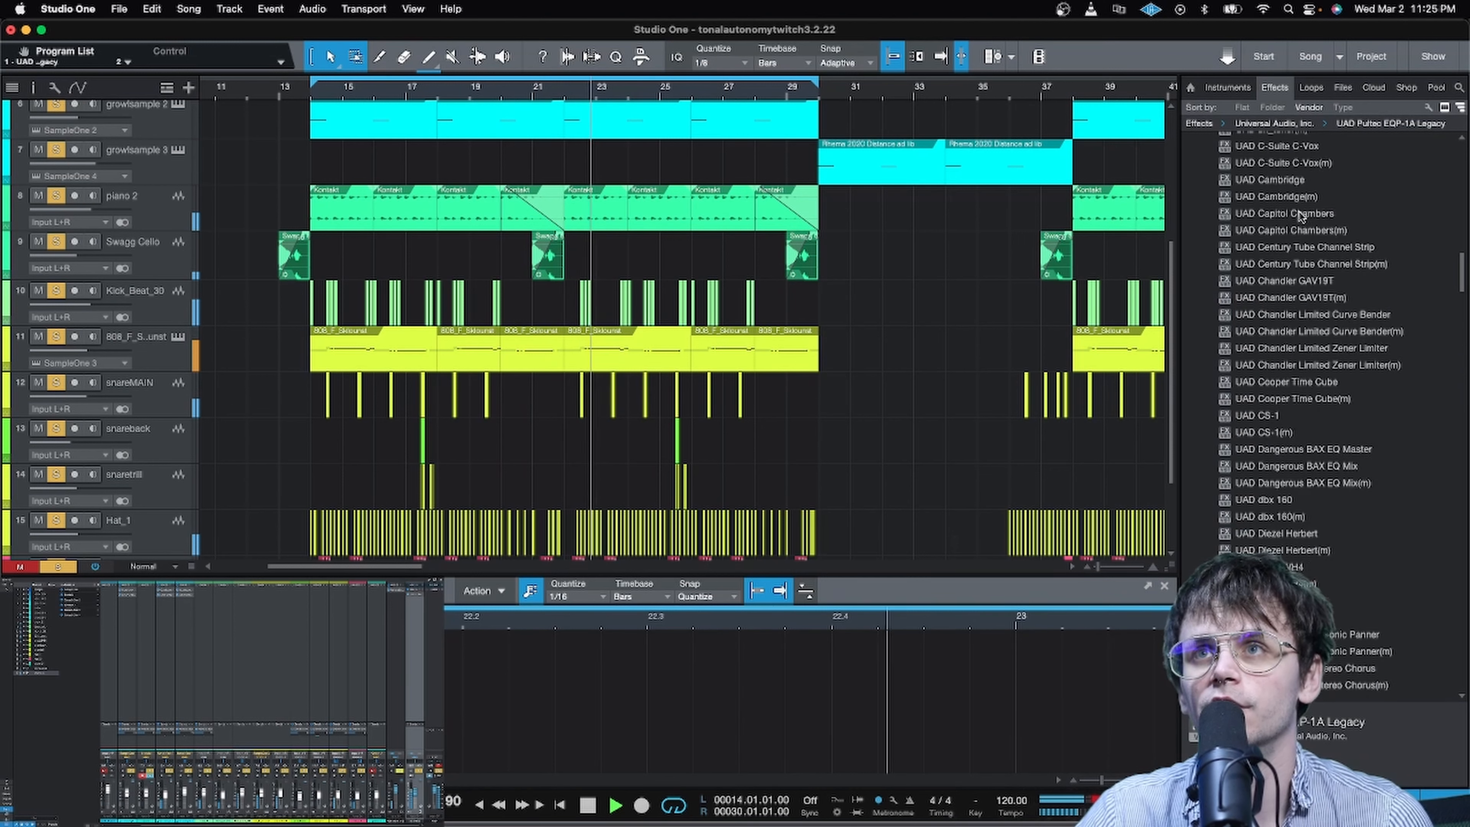
{"action": "scroll", "coordinate": [1300, 218], "scroll_direction": "up", "scroll_amount": 10}
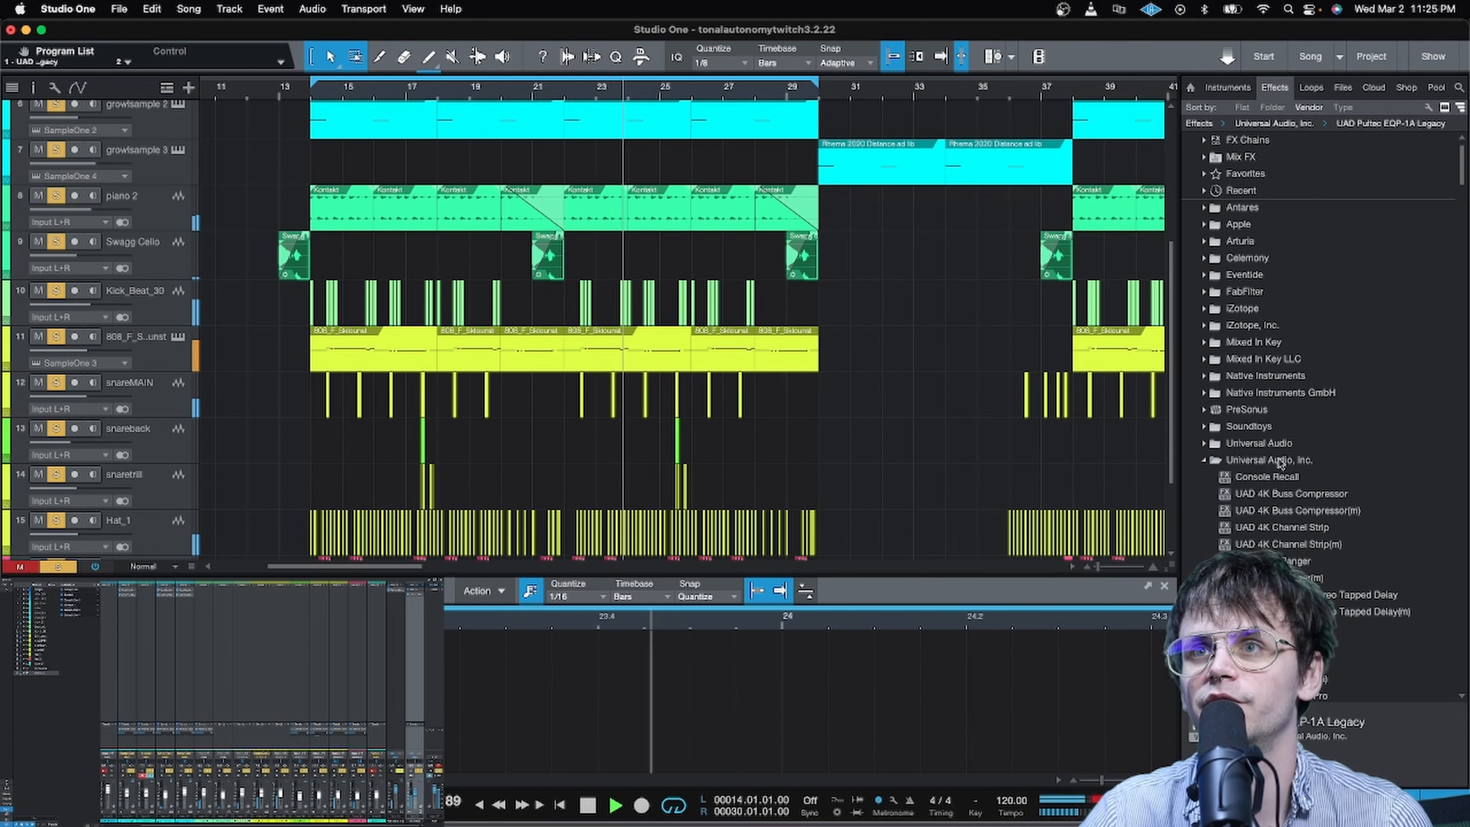
{"action": "double_click", "coordinate": [1279, 461]}
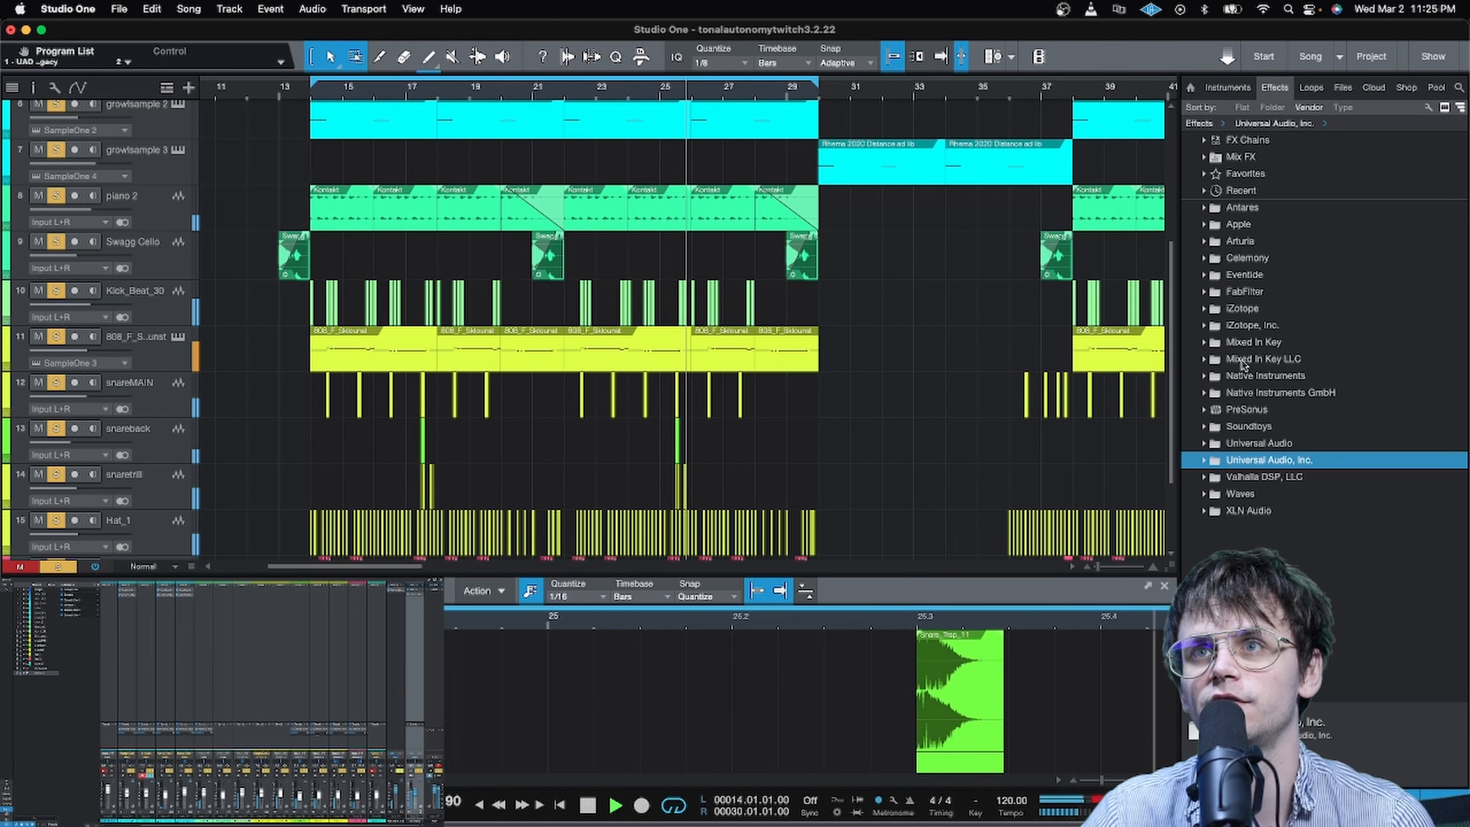
{"action": "double_click", "coordinate": [1246, 409]}
{"action": "scroll", "coordinate": [1250, 436], "scroll_direction": "down", "scroll_amount": 1}
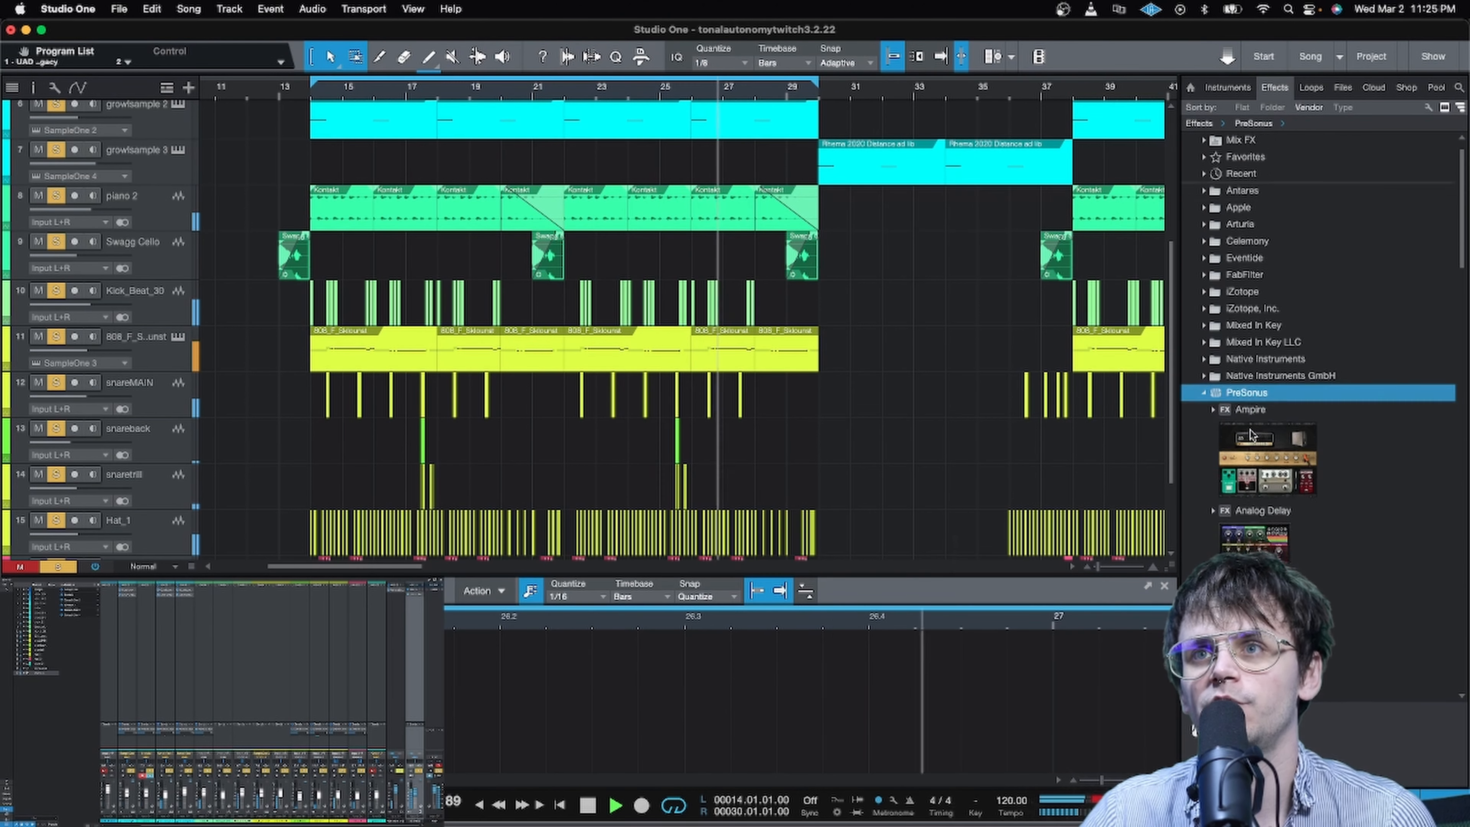
{"action": "scroll", "coordinate": [1251, 436], "scroll_direction": "down", "scroll_amount": 20}
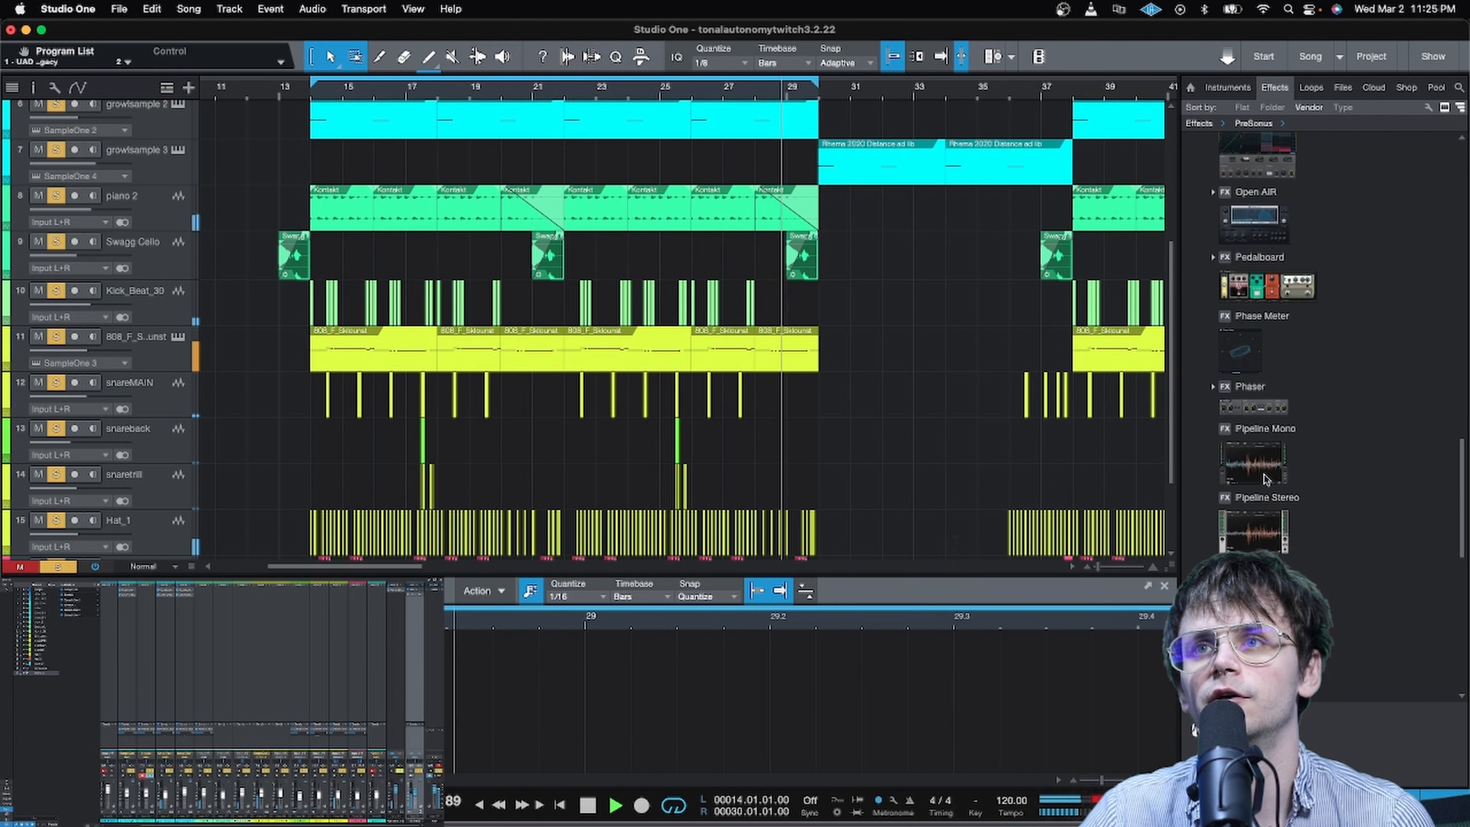
{"action": "scroll", "coordinate": [1264, 479], "scroll_direction": "down", "scroll_amount": 5}
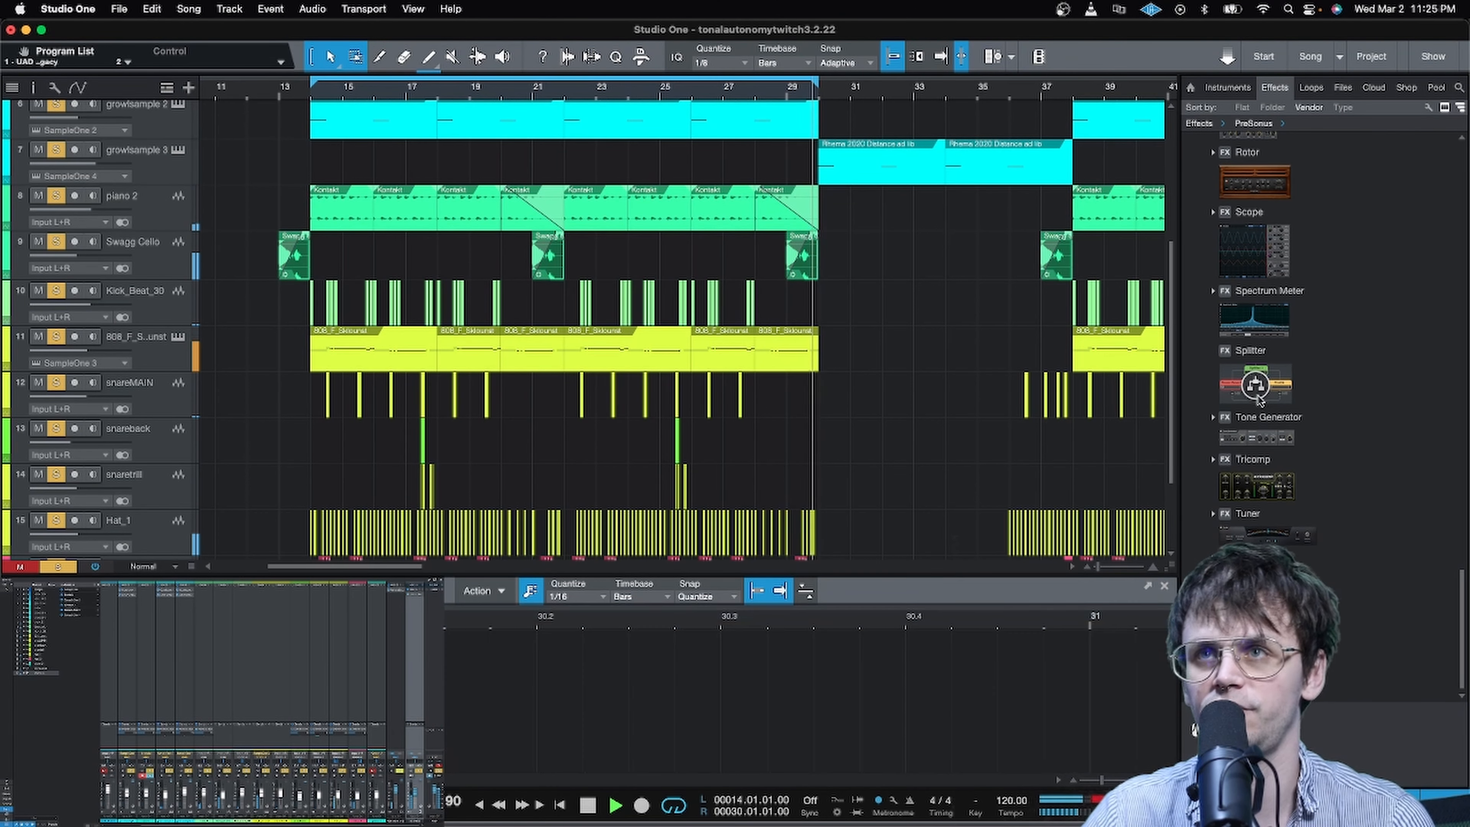
{"action": "scroll", "coordinate": [1259, 399], "scroll_direction": "up", "scroll_amount": 6}
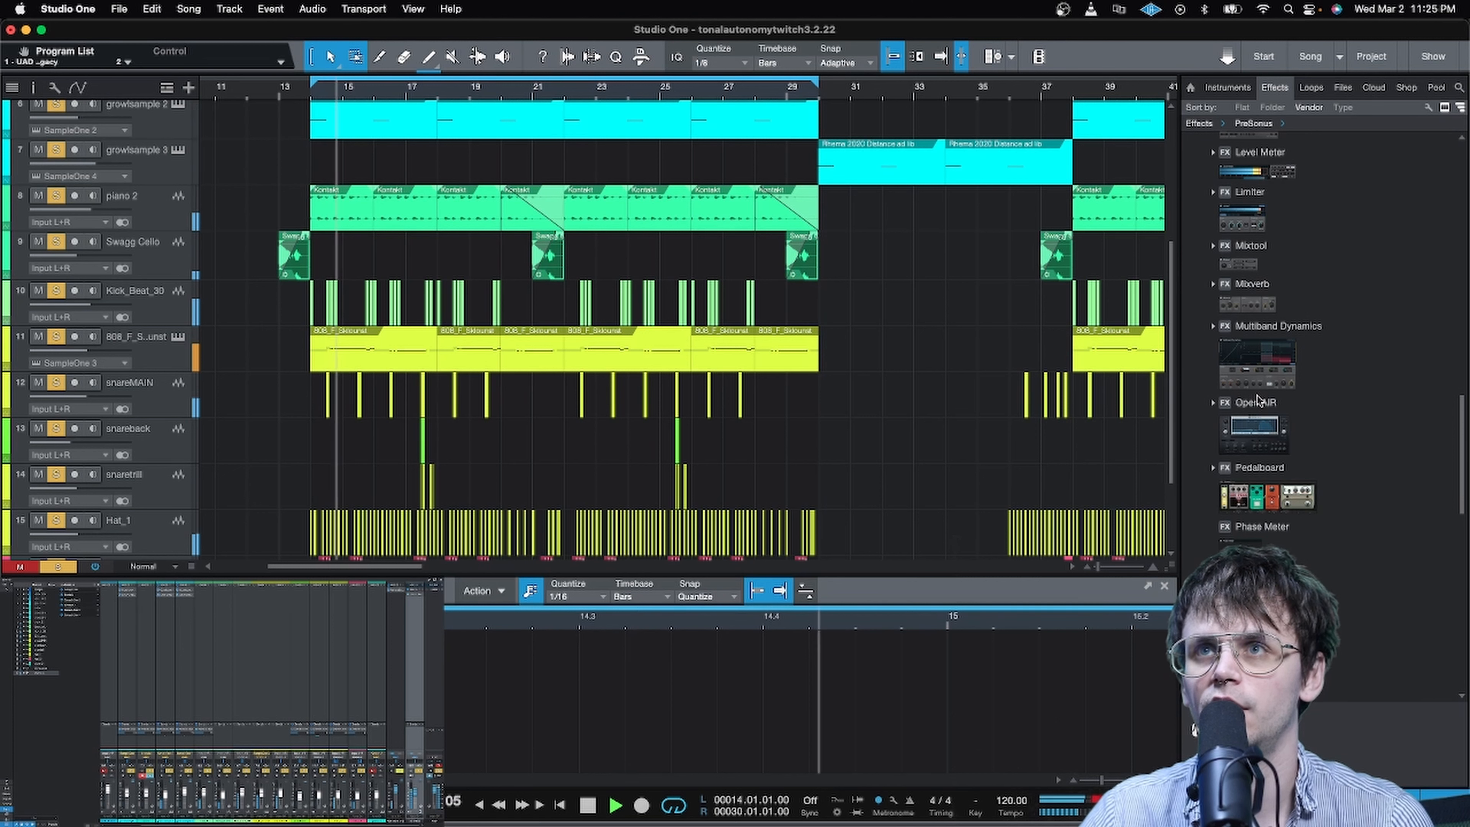
{"action": "left_click", "coordinate": [1250, 197]}
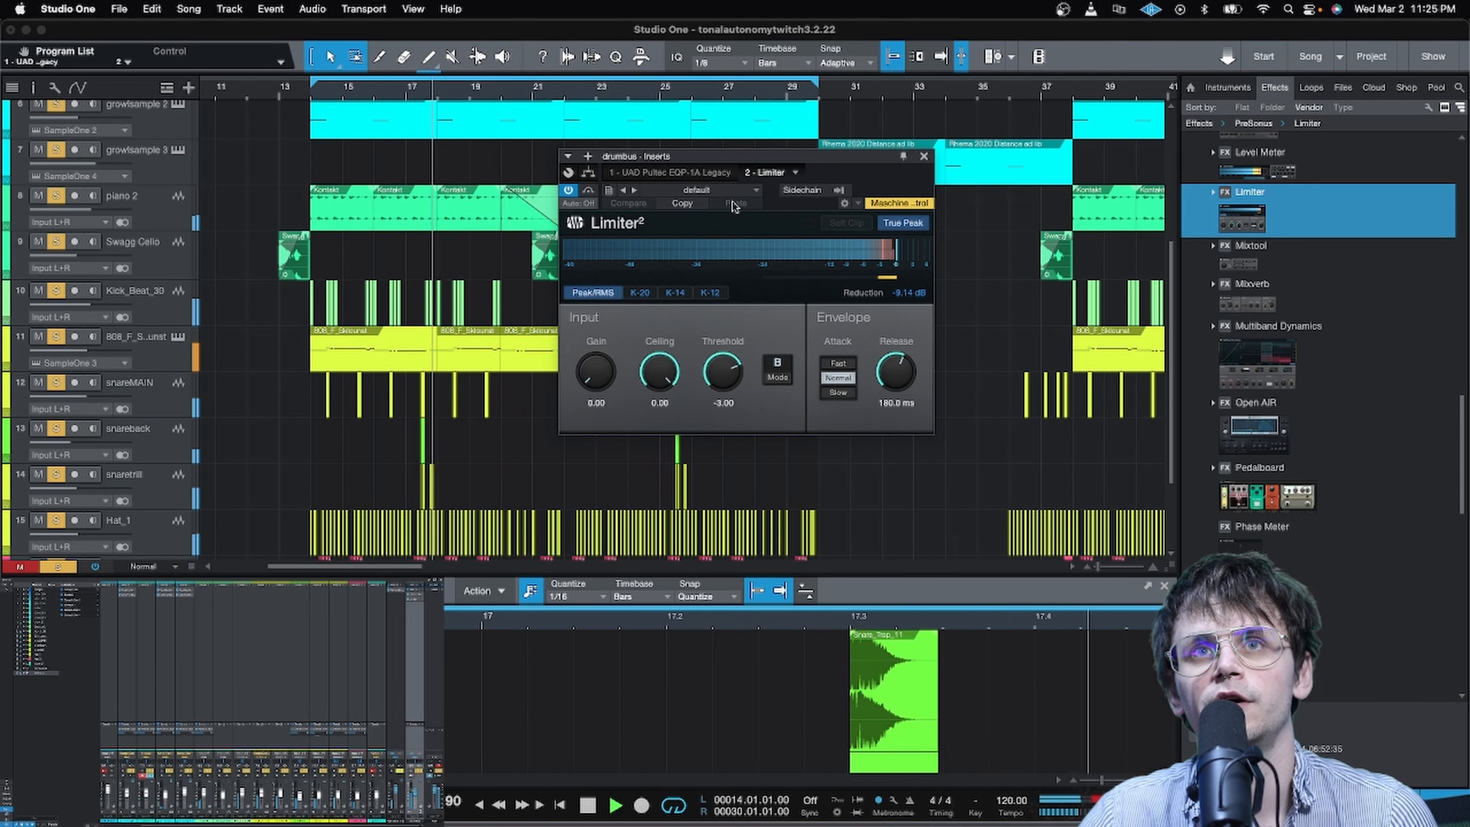
Step: Load the "- 3 db limiting" preset in the drumbus Limiter and enable Soft Clip
{"action": "left_click", "coordinate": [741, 192]}
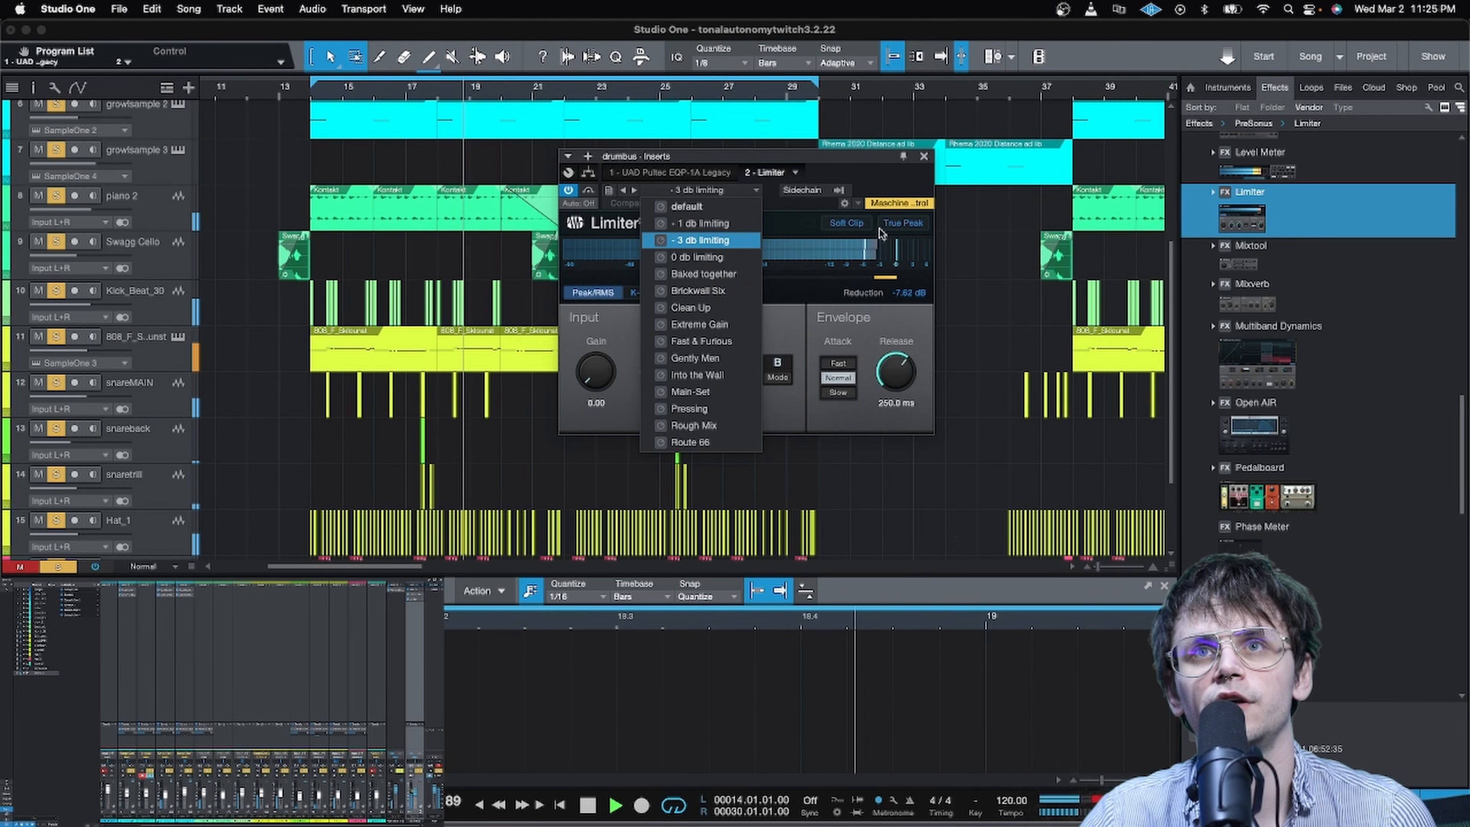
{"action": "left_click", "coordinate": [701, 240]}
{"action": "left_click", "coordinate": [848, 225]}
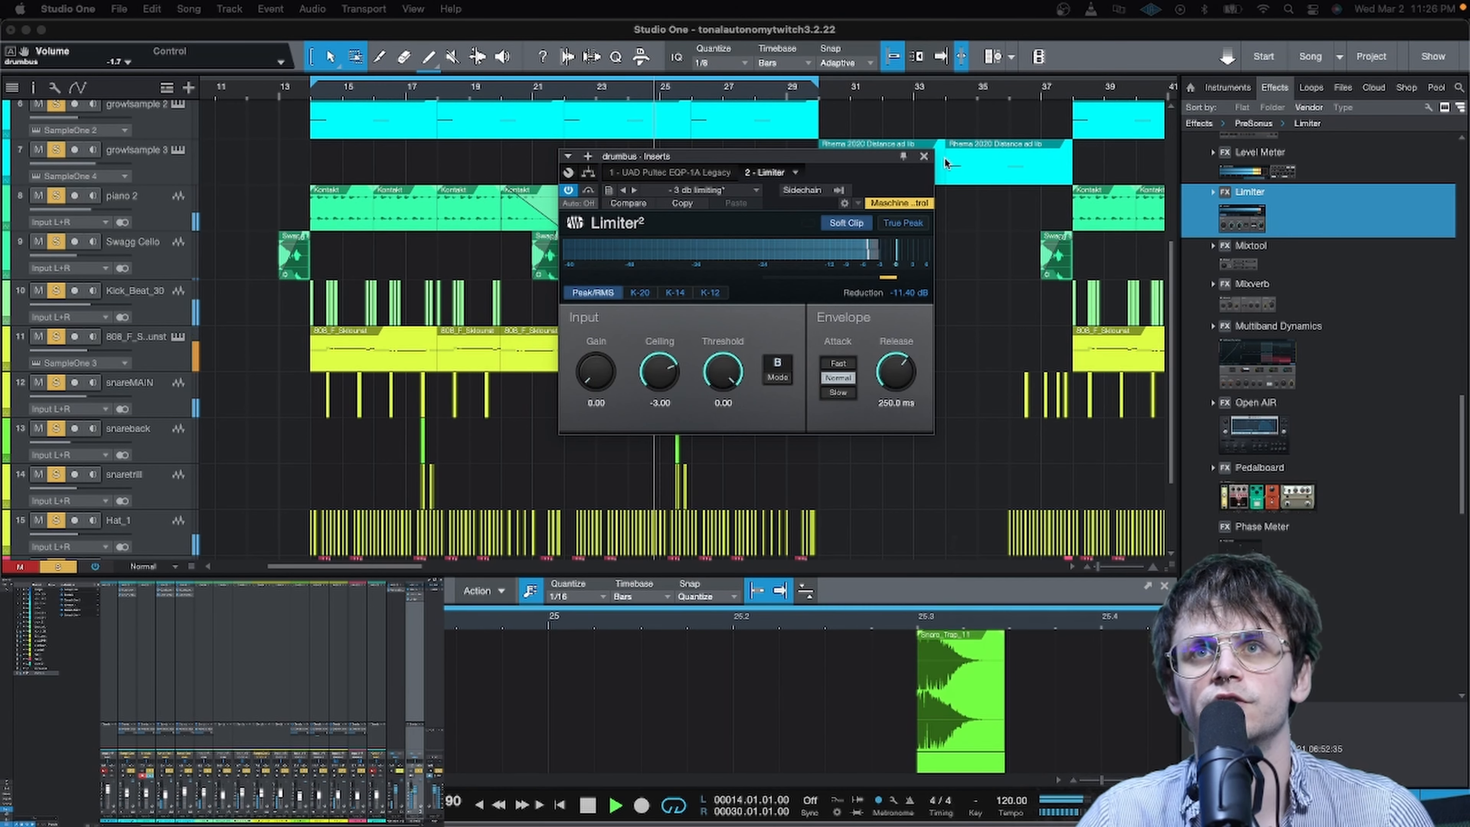
{"action": "left_click", "coordinate": [924, 158]}
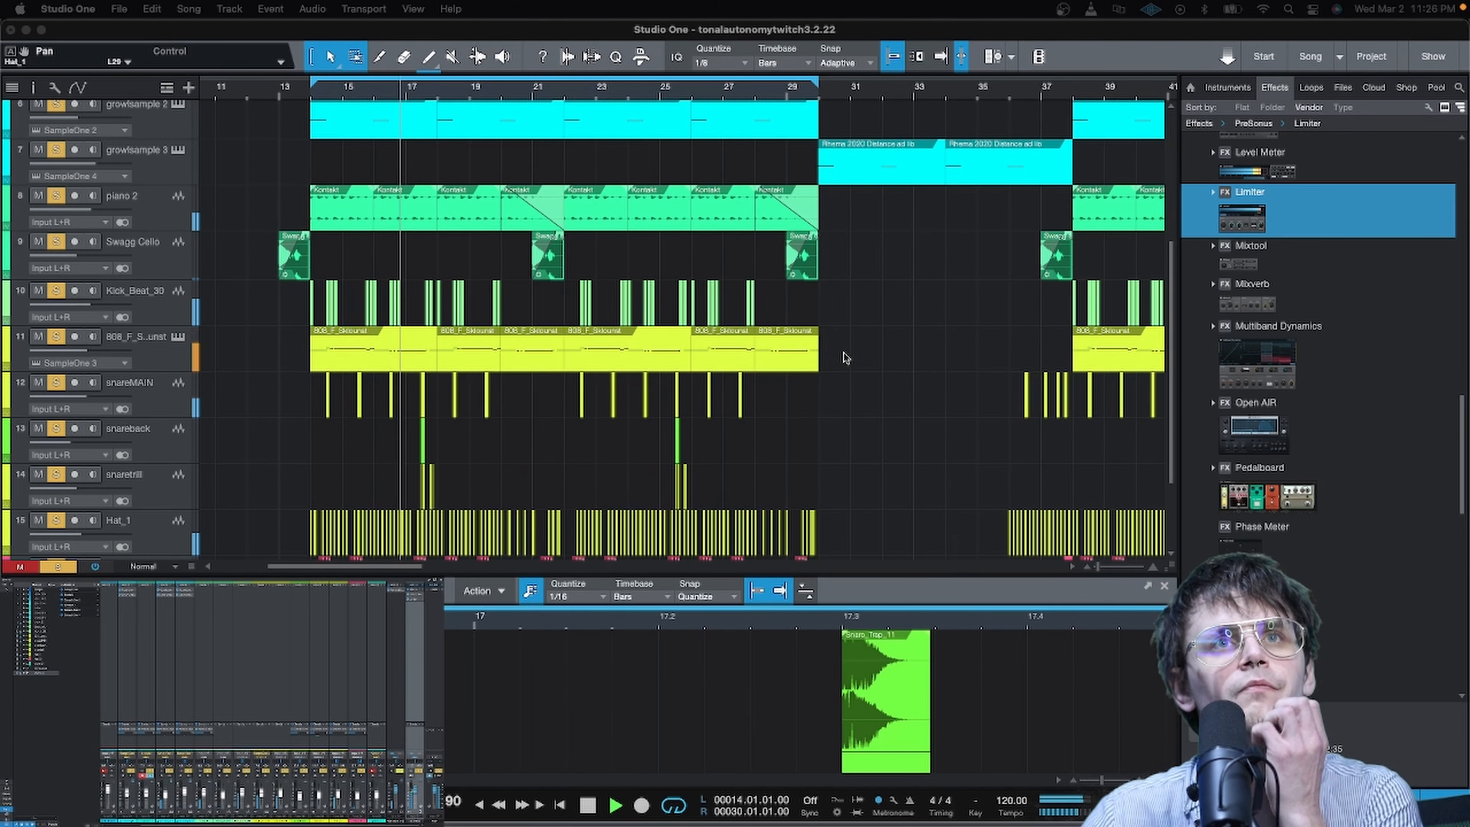
Step: Lower the growlsample 2 track's volume to -22.9
{"action": "left_click_drag", "start_coordinate": [73, 118], "coordinate": [61, 119]}
Step: Find FabFilter Pro-C 2 (Mono) among the FabFilter effects and insert it on the drumbus after the Limiter
{"action": "scroll", "coordinate": [1251, 275], "scroll_direction": "up", "scroll_amount": 15}
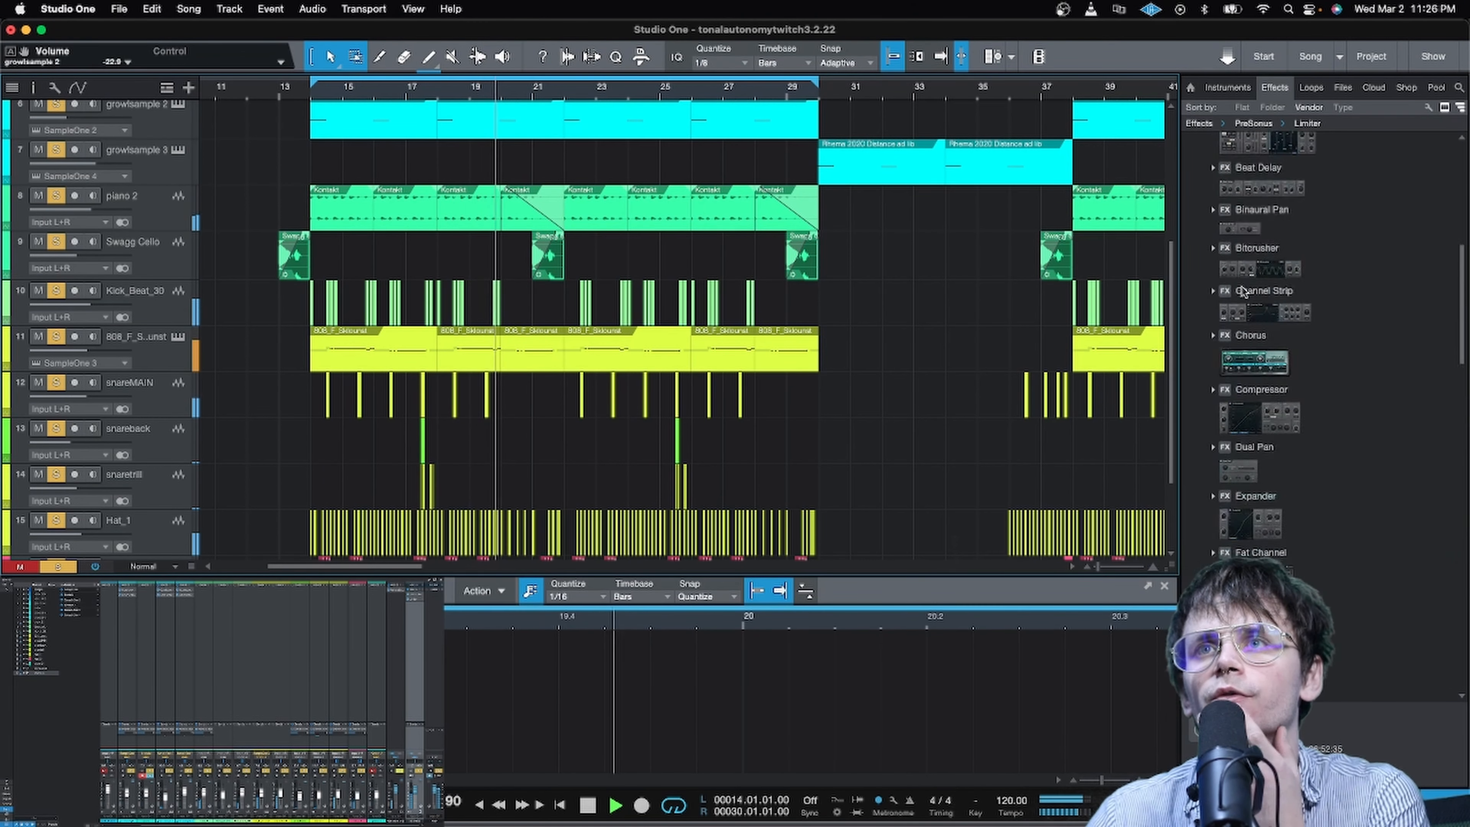
{"action": "left_click", "coordinate": [1214, 406]}
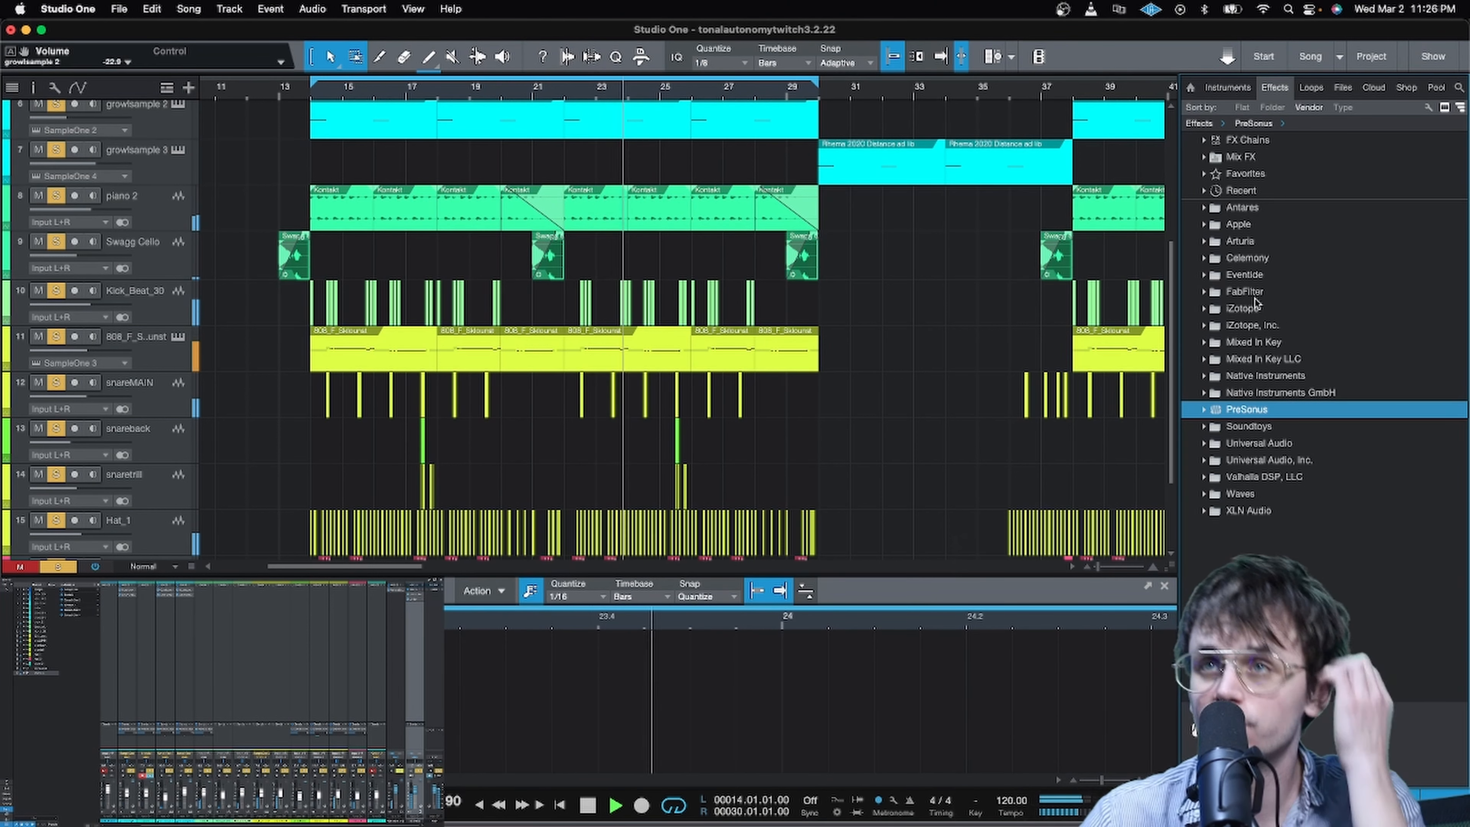
{"action": "double_click", "coordinate": [1244, 291]}
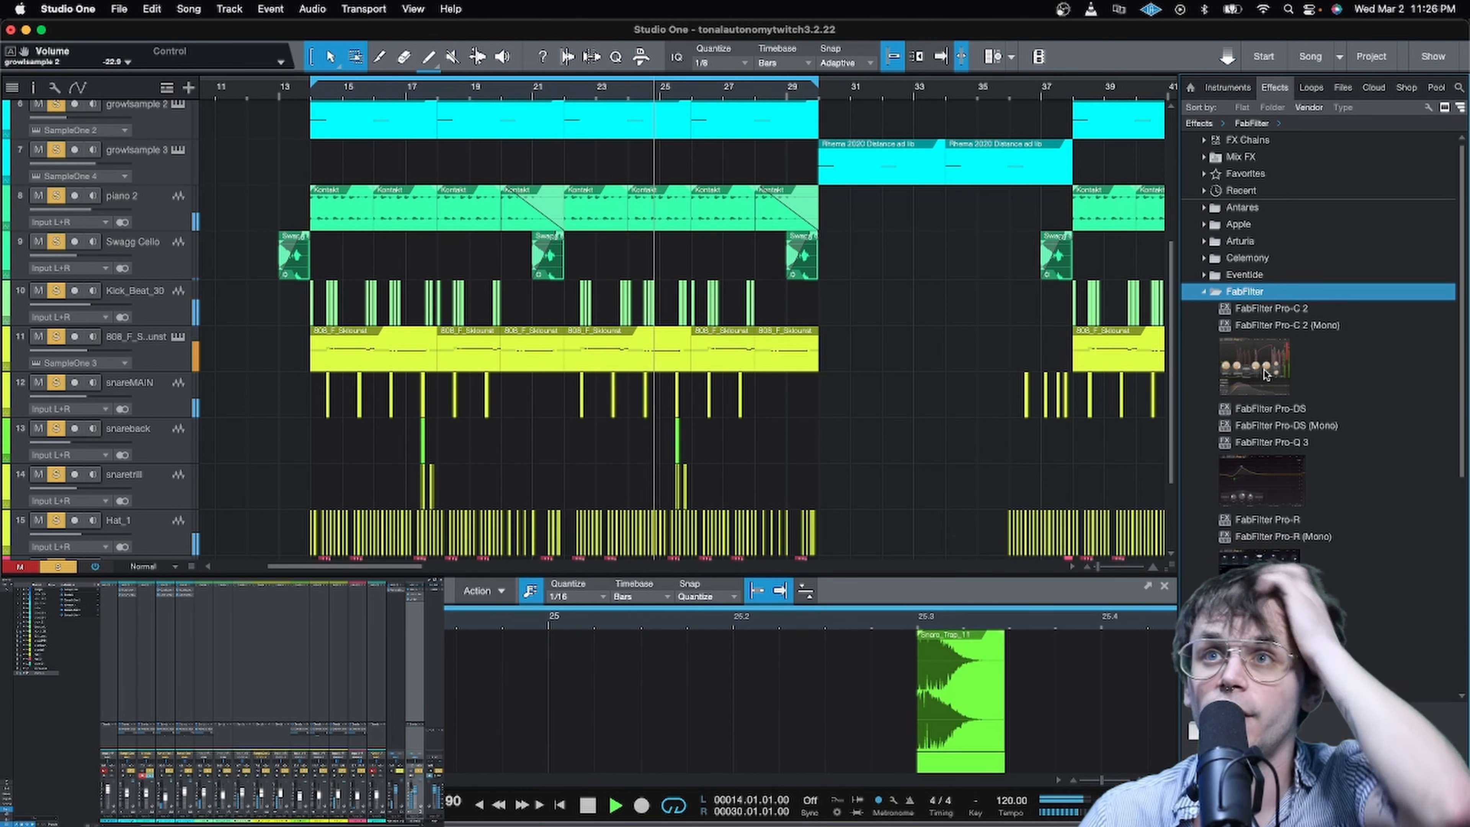
{"action": "left_click", "coordinate": [1288, 325]}
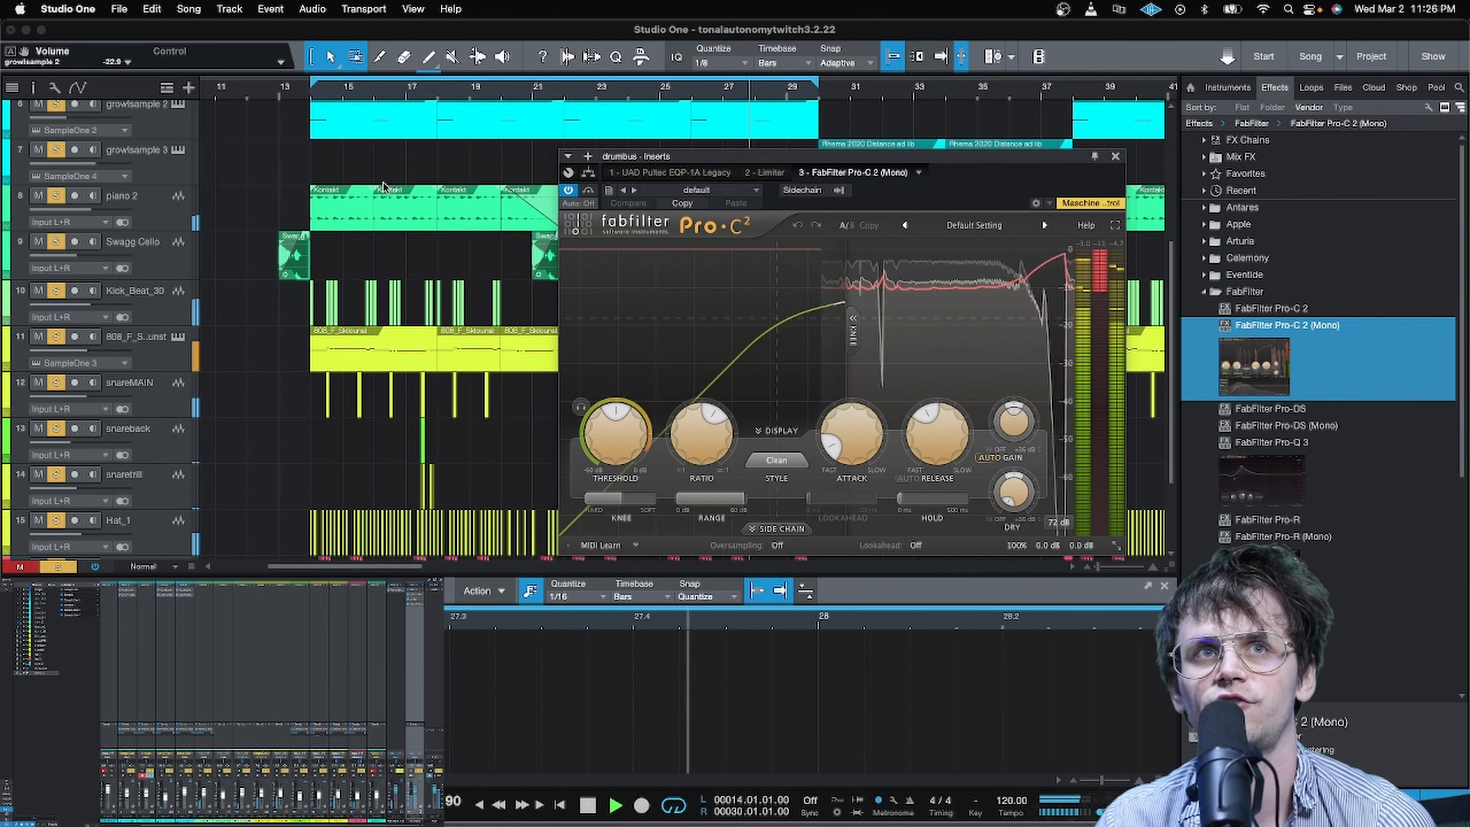
Step: Load the Big Smack bM preset from the Drums > Bus category in the drumbus Pro-C 2
{"action": "left_click", "coordinate": [932, 225]}
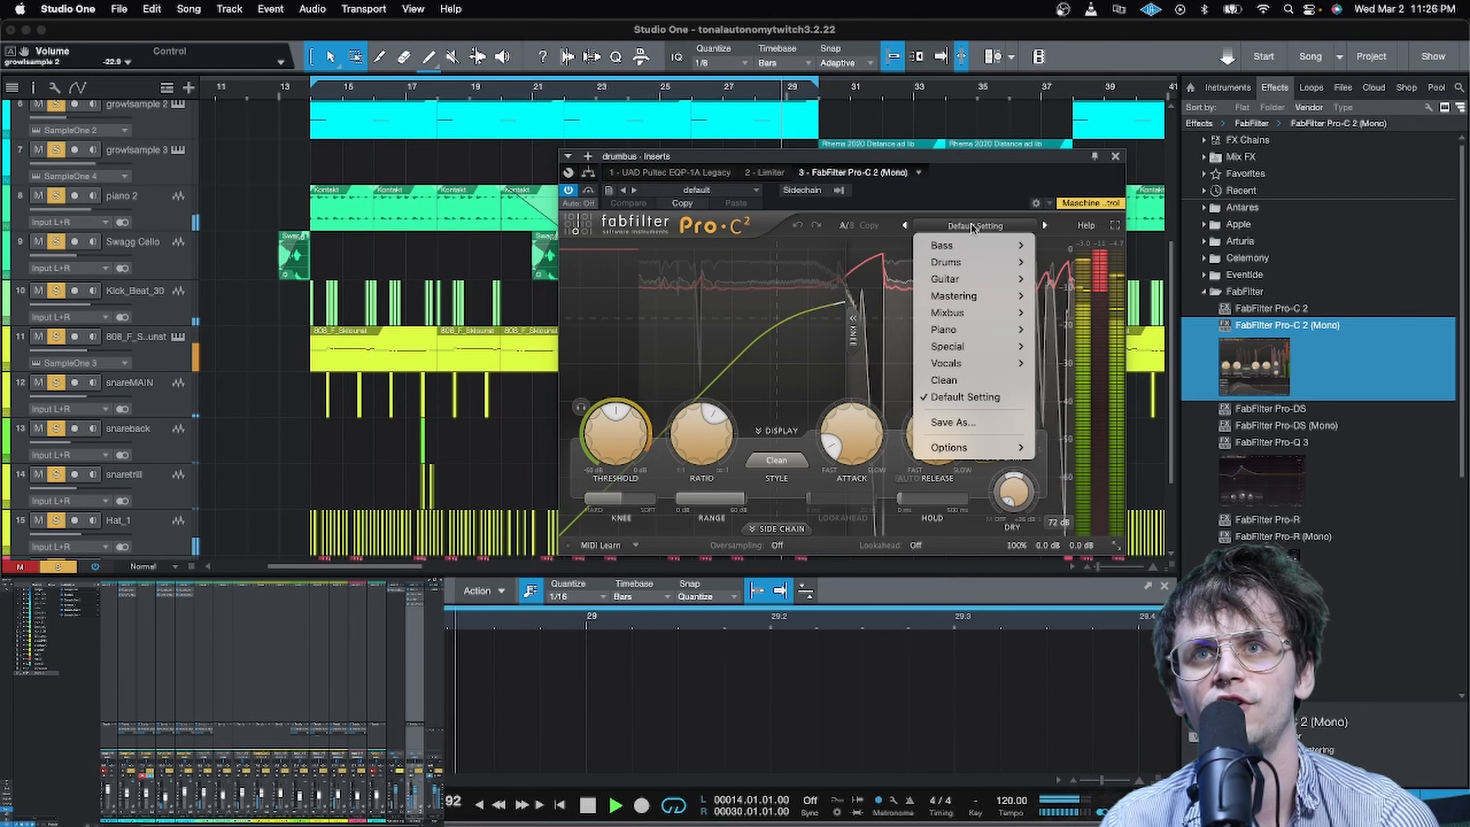
{"action": "mouse_move", "coordinate": [962, 264]}
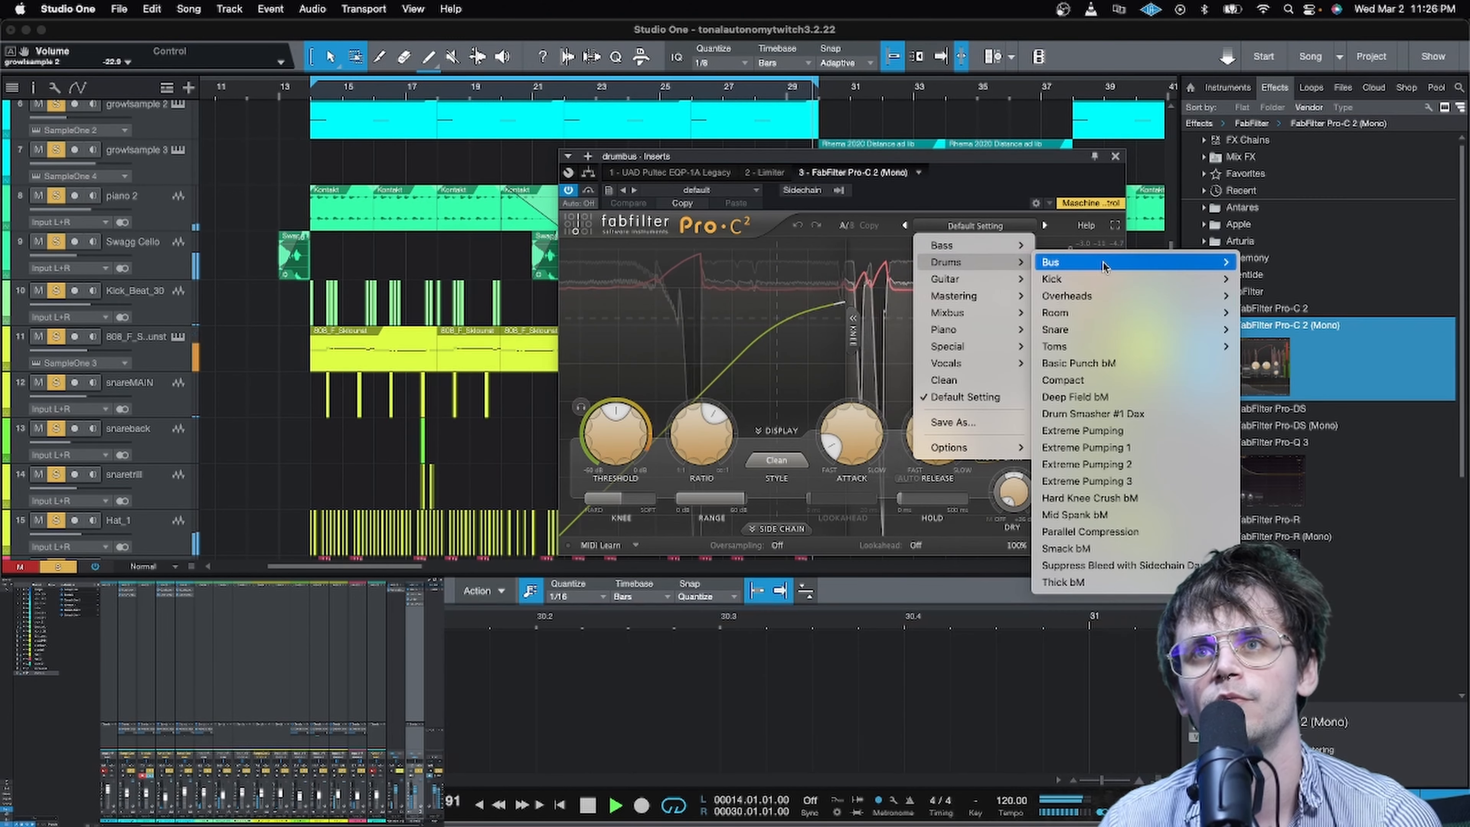
{"action": "mouse_move", "coordinate": [1107, 268]}
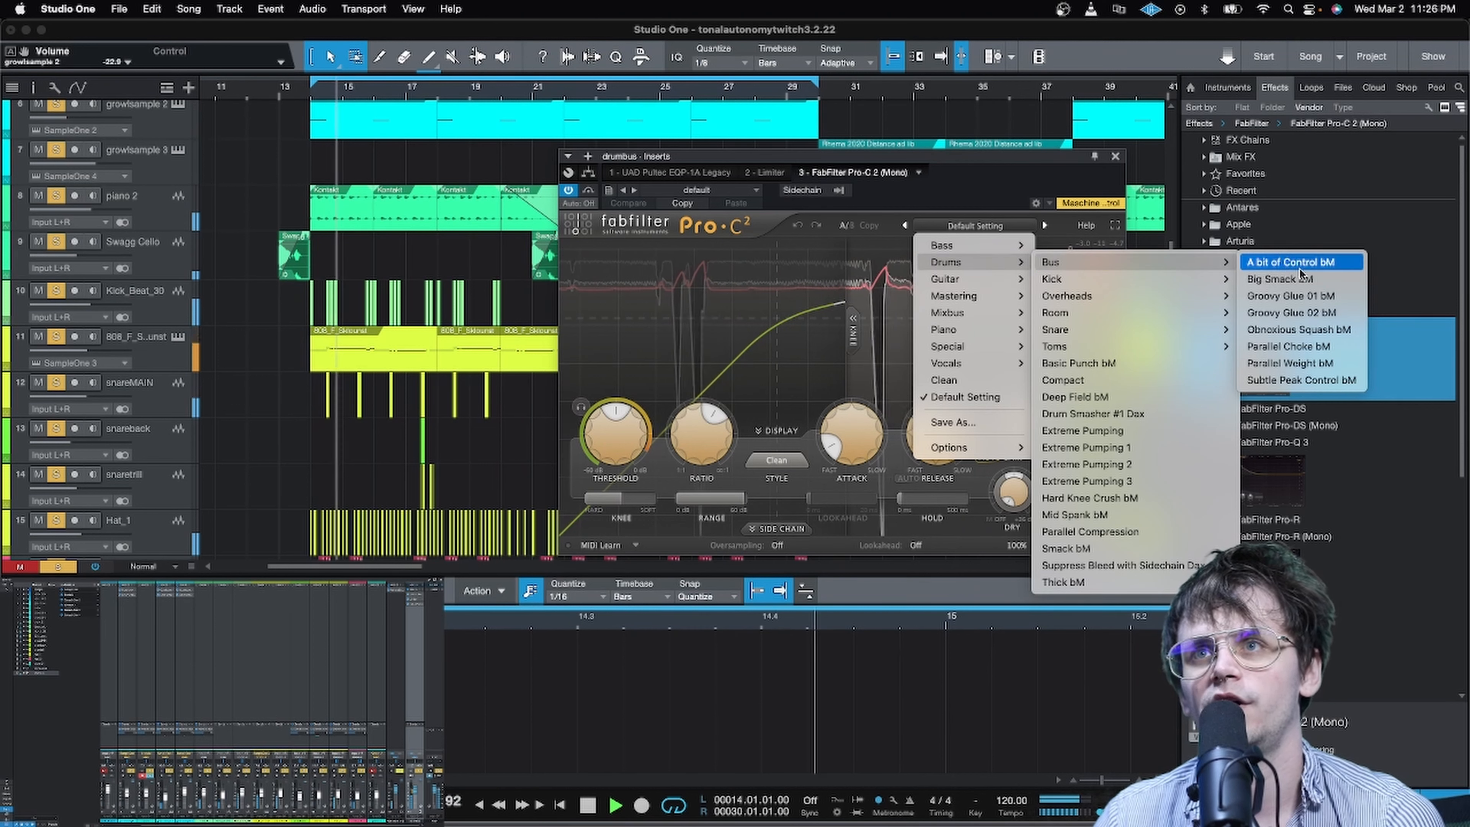
{"action": "left_click", "coordinate": [1304, 280]}
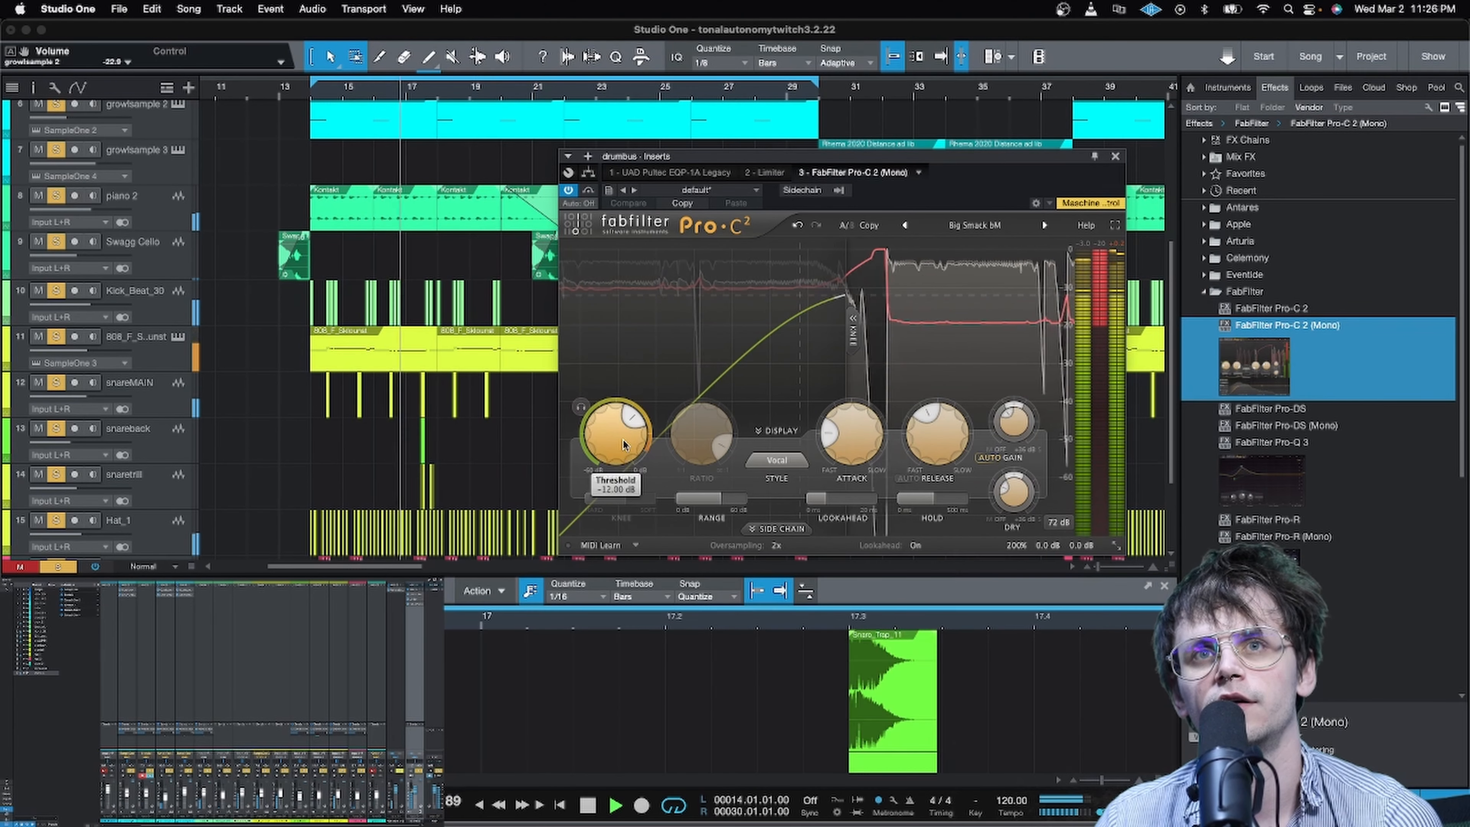
Step: Lower the Pro-C 2 threshold to about -14 dB and move the compressor ahead of the Limiter on the drumbus
{"action": "left_click_drag", "start_coordinate": [619, 441], "coordinate": [619, 455]}
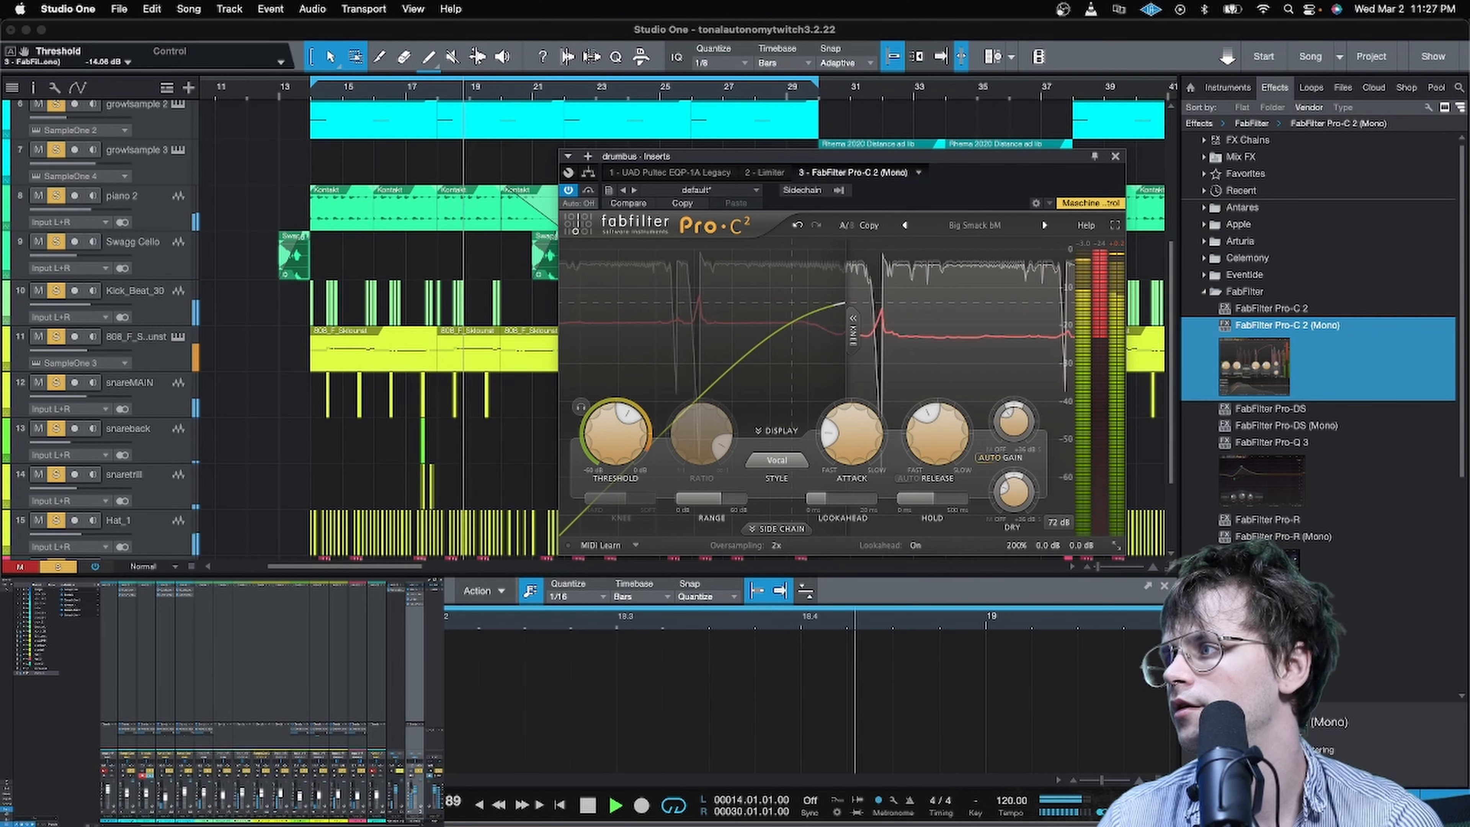
{"action": "left_click_drag", "start_coordinate": [414, 599], "coordinate": [414, 594]}
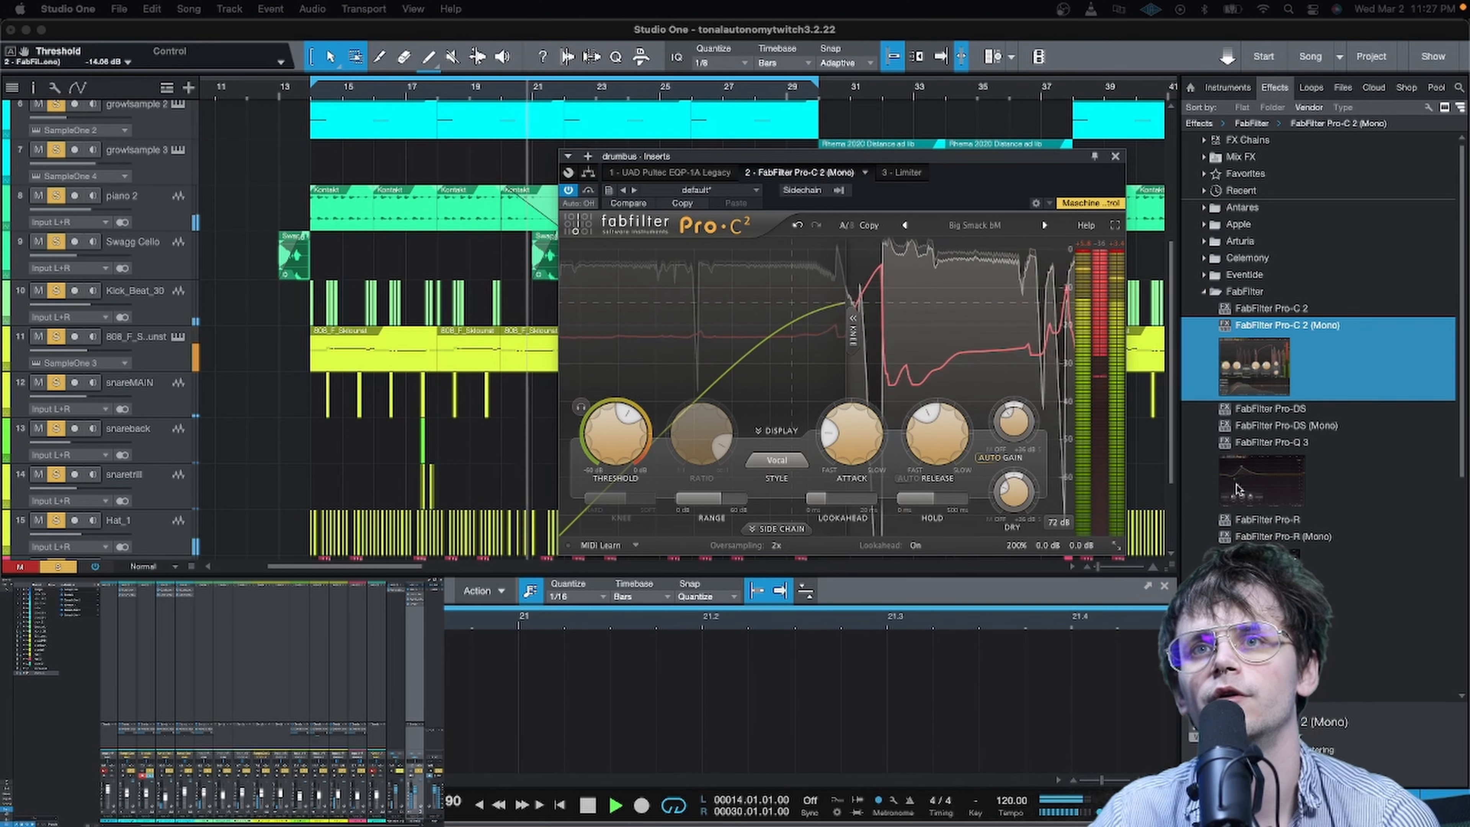
{"action": "mouse_move", "coordinate": [850, 451]}
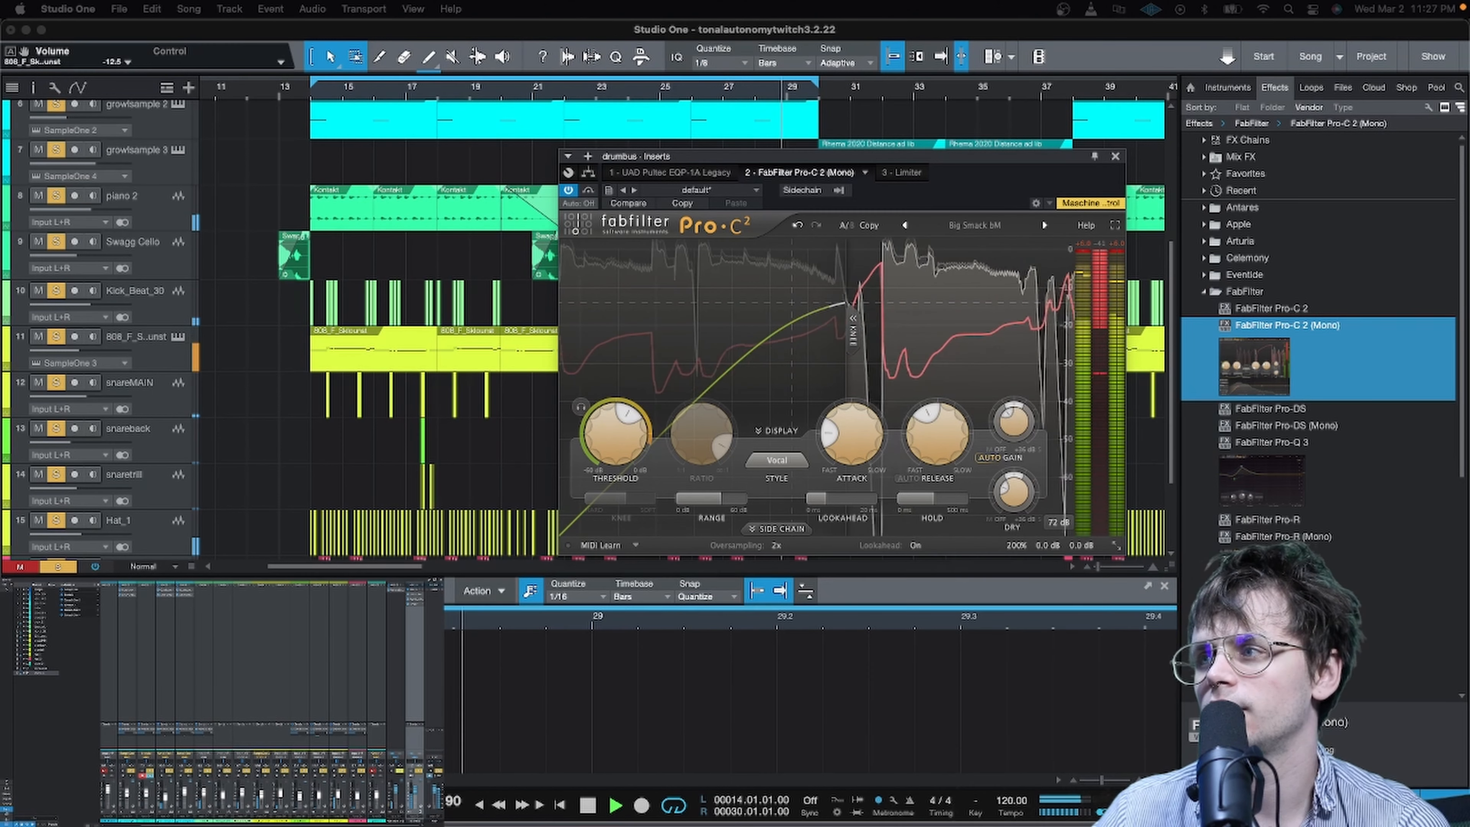
Step: Rename the SampleOne 3 bass track as 808 and disarm it for recording
{"action": "left_click", "coordinate": [136, 336]}
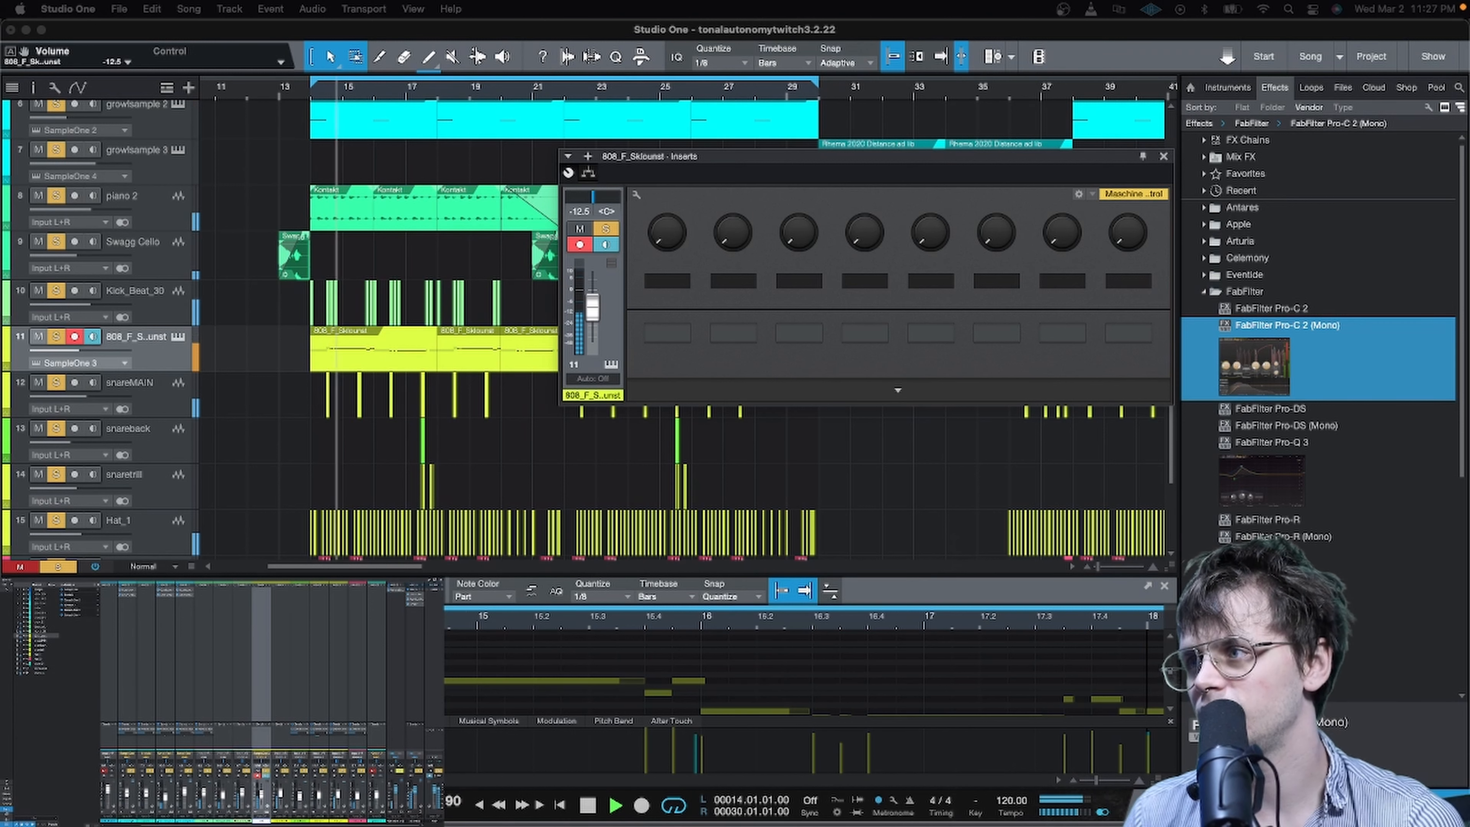
{"action": "type", "text": "808"}
{"action": "key", "text": "Return"}
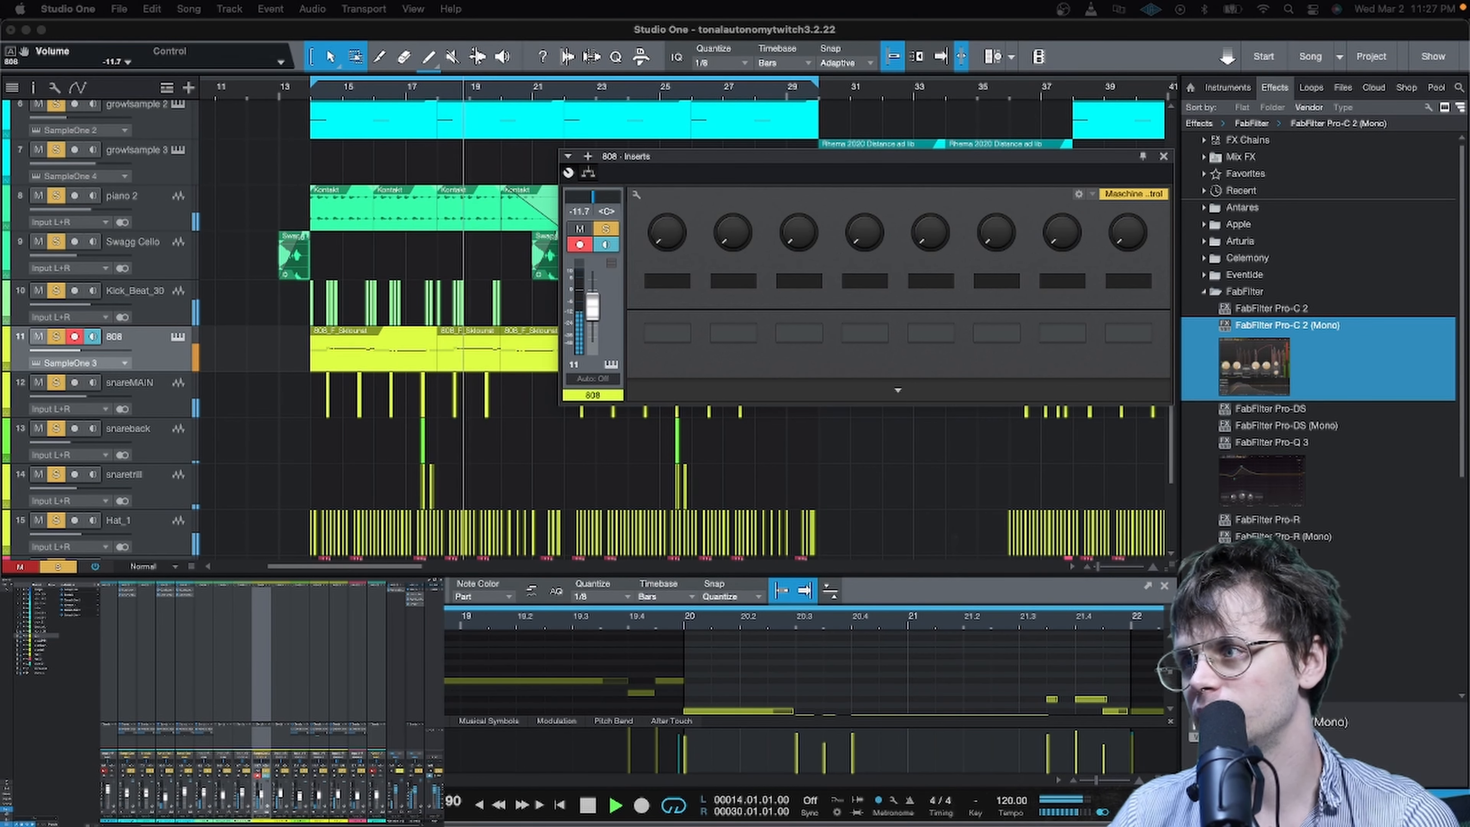
{"action": "key", "text": "r"}
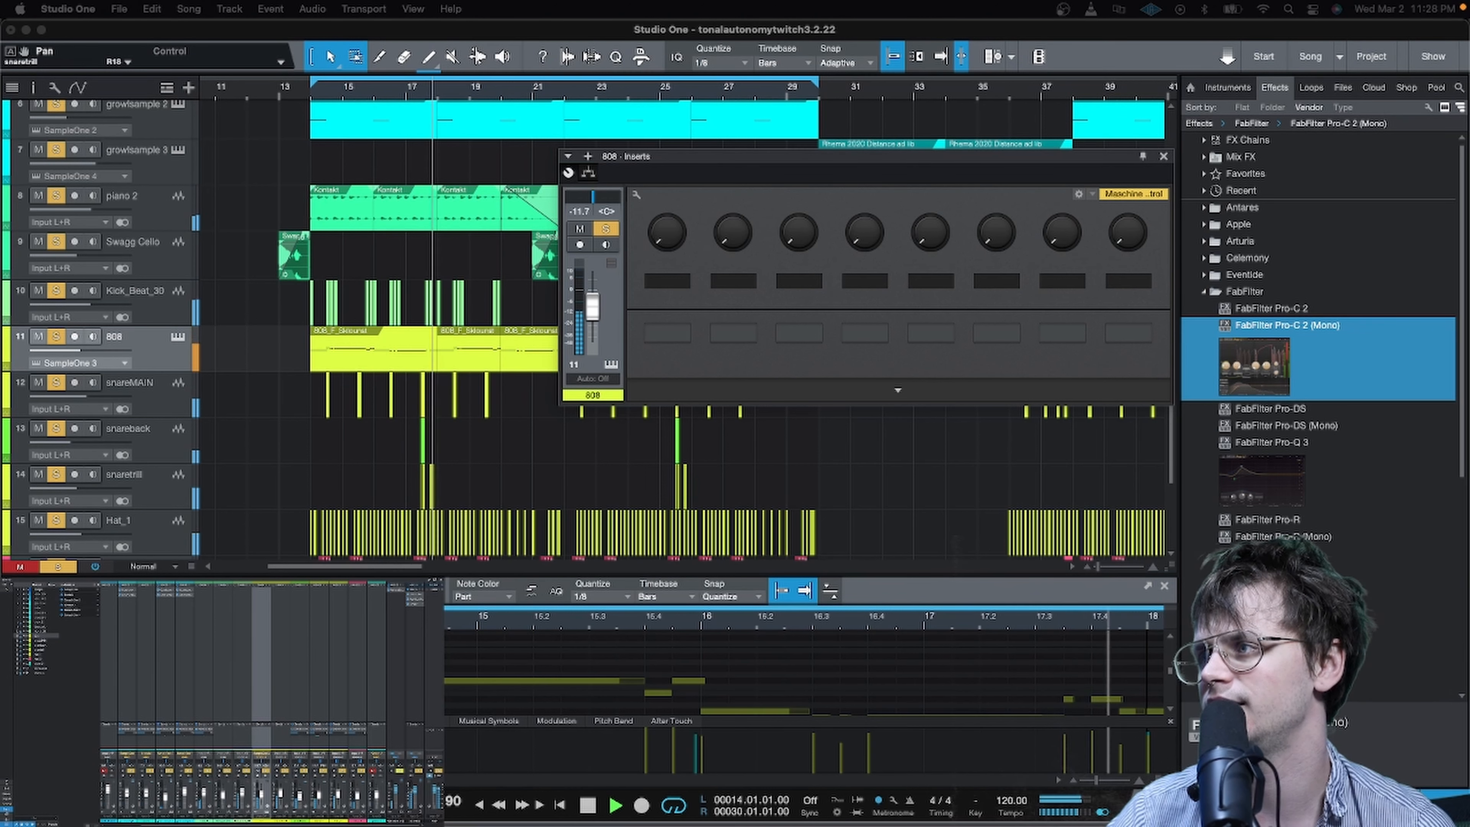
Step: Add an FX channel with Arturia's Rev PLATE-140 reverb for the snareback channel
{"action": "left_click", "coordinate": [300, 762]}
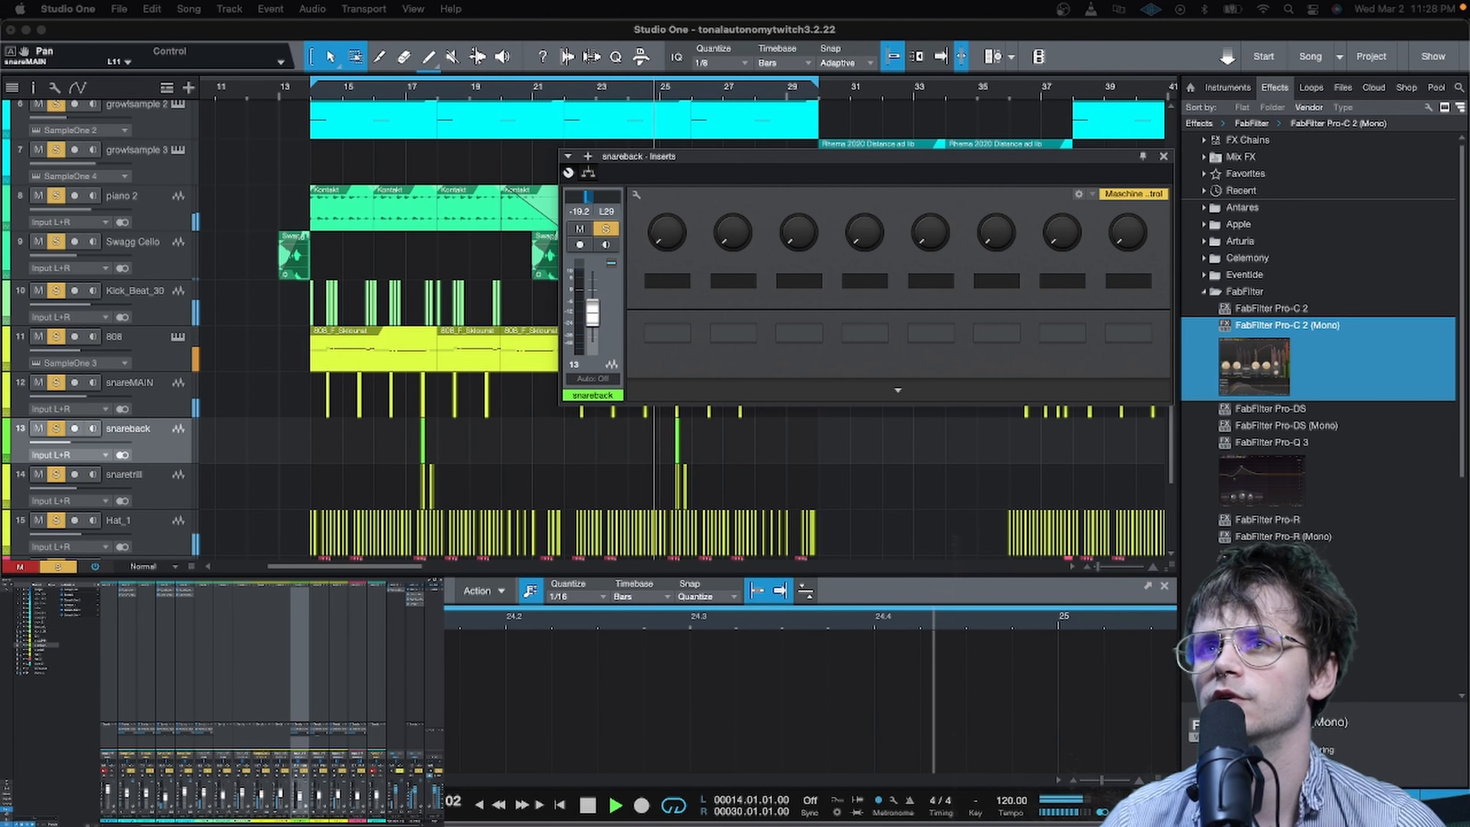
{"action": "left_click", "coordinate": [1164, 155]}
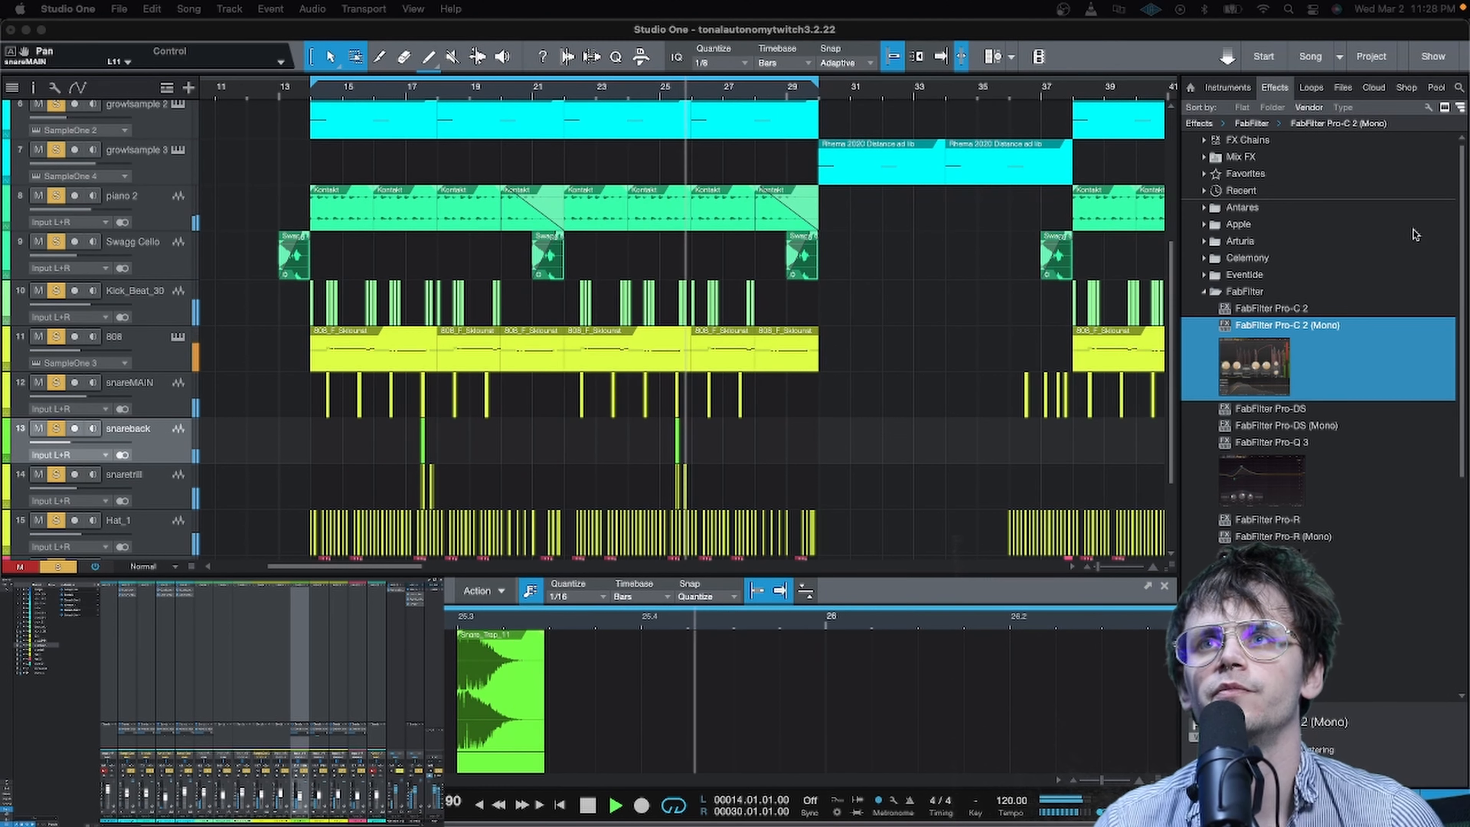
{"action": "left_click", "coordinate": [1244, 292]}
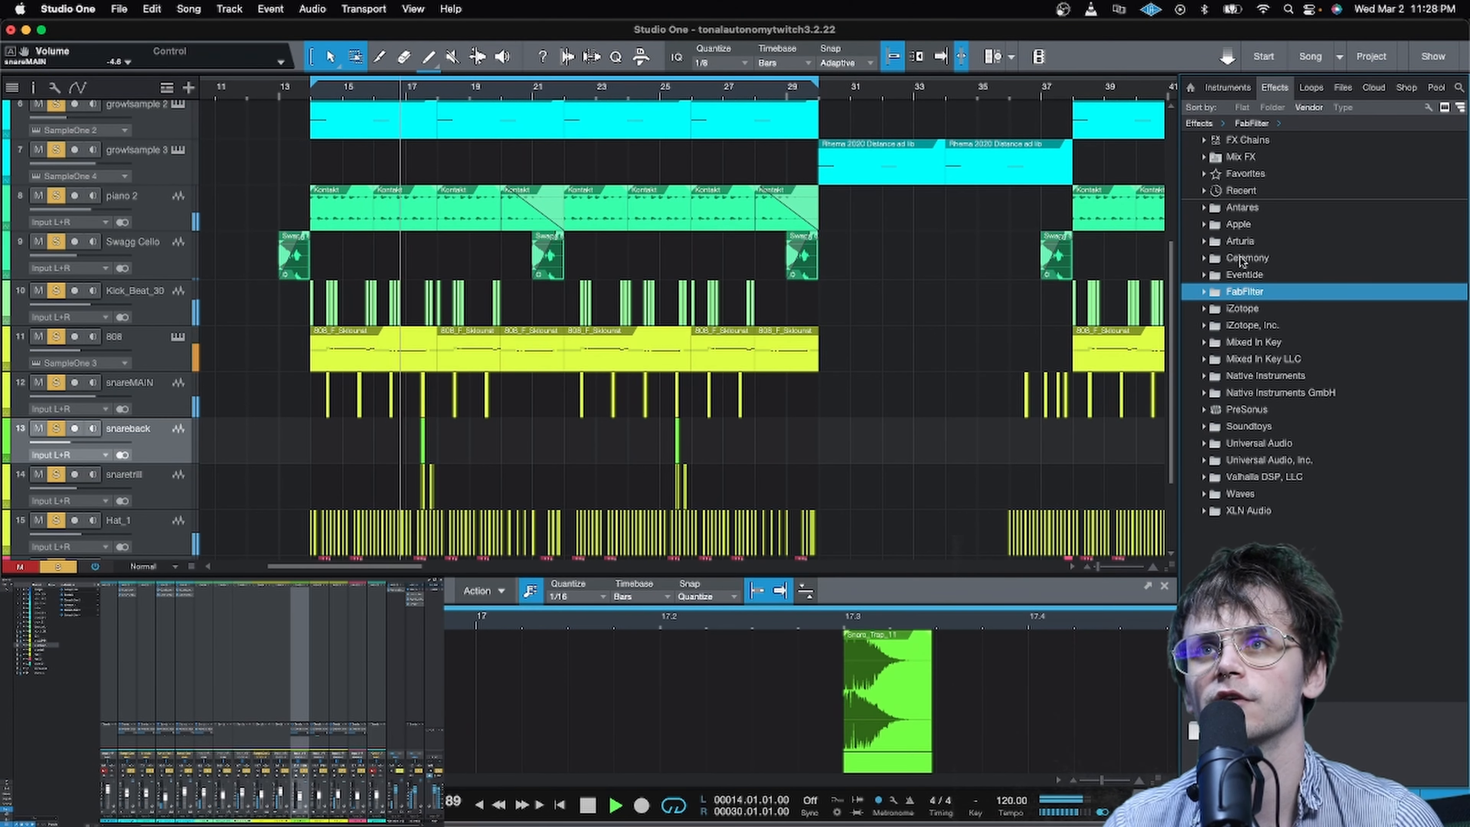
{"action": "double_click", "coordinate": [1236, 243]}
{"action": "left_click_drag", "start_coordinate": [1270, 394], "coordinate": [300, 596]}
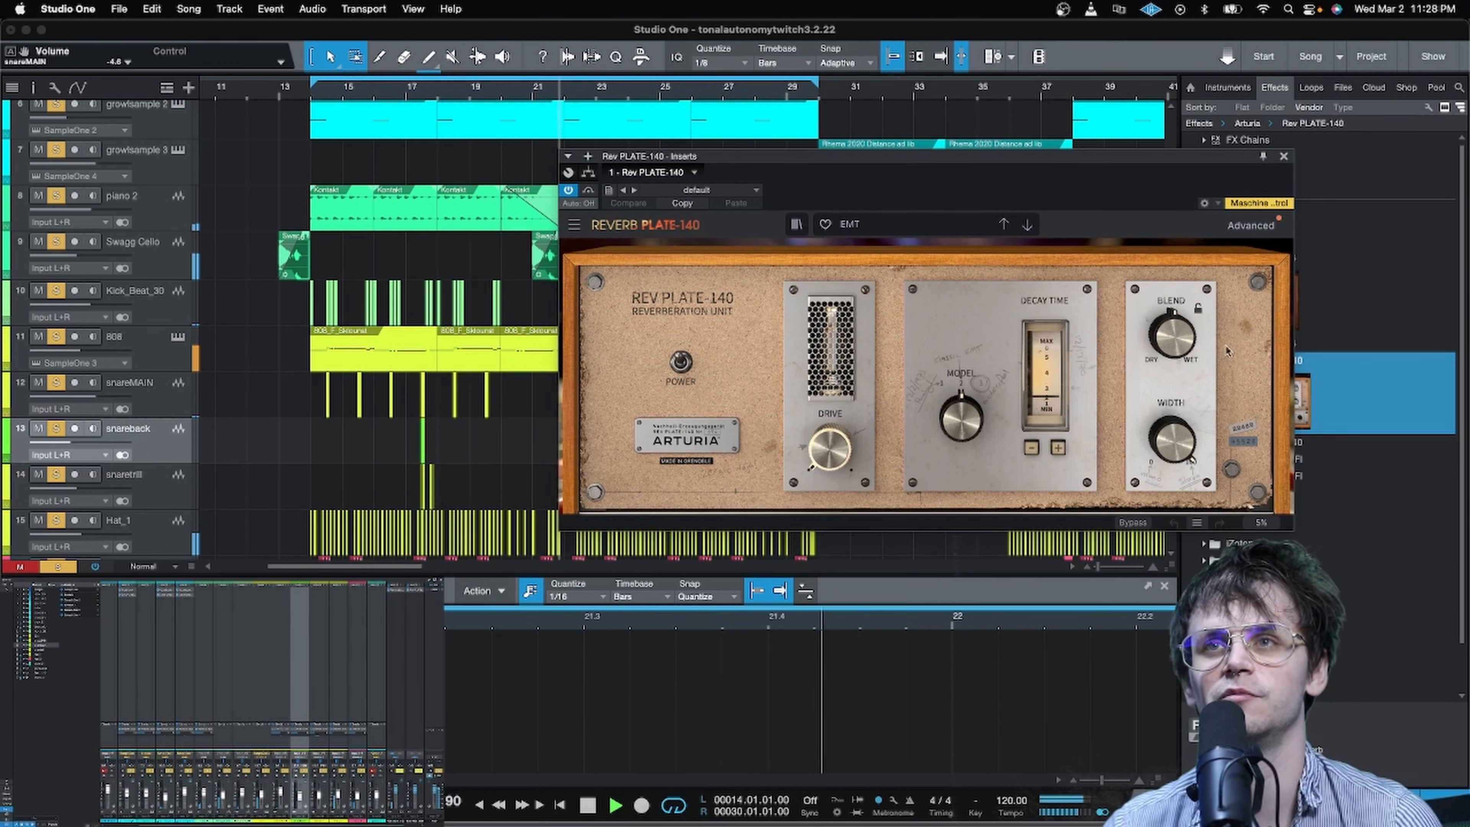
Step: Set the Rev PLATE-140 blend fully wet, and adjust its post equalizer's high shelf frequency to about 1350 Hz and its gain
{"action": "left_click_drag", "start_coordinate": [1180, 350], "coordinate": [1181, 324]}
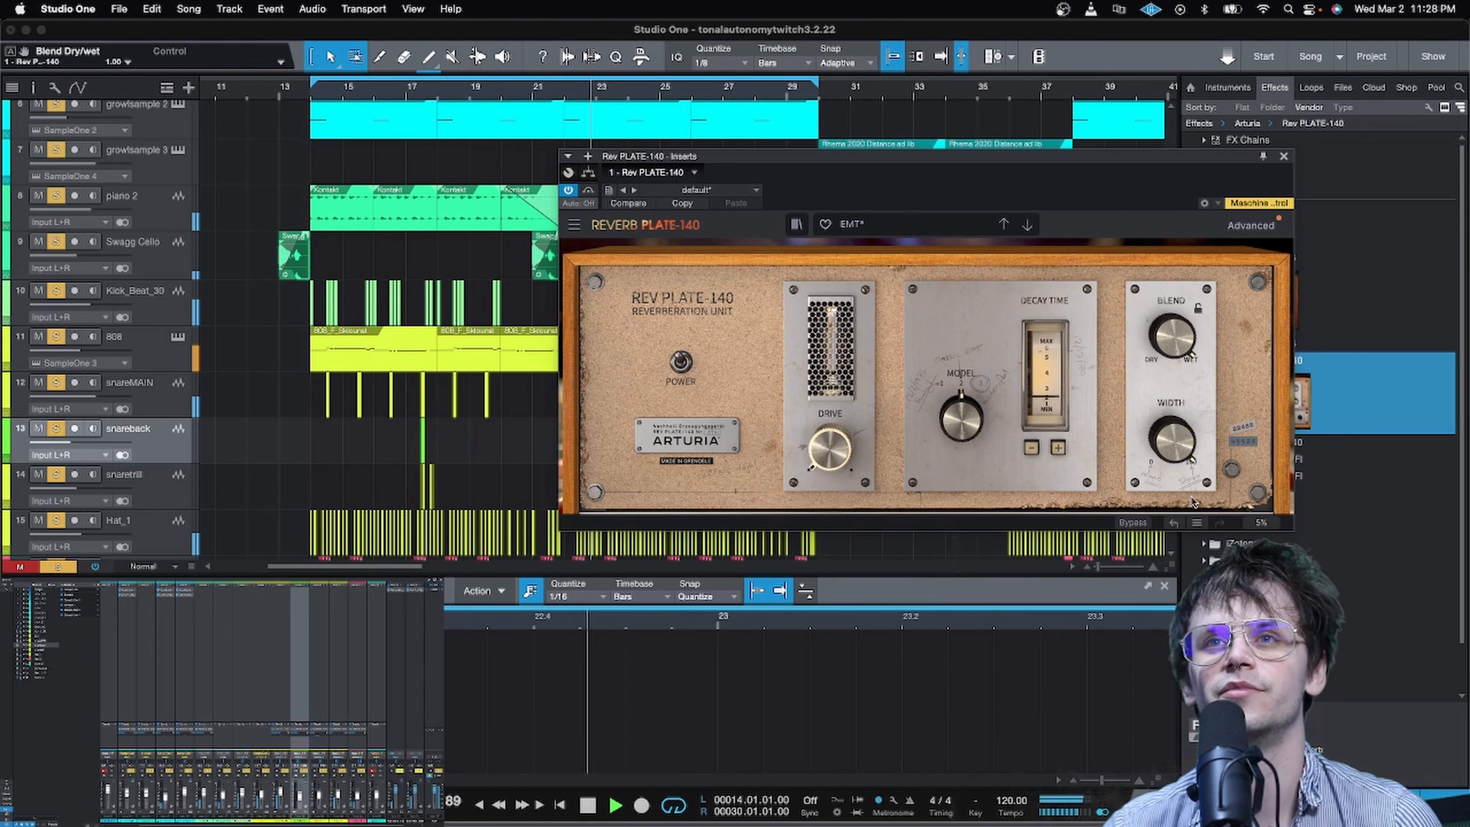
{"action": "left_click", "coordinate": [1252, 226]}
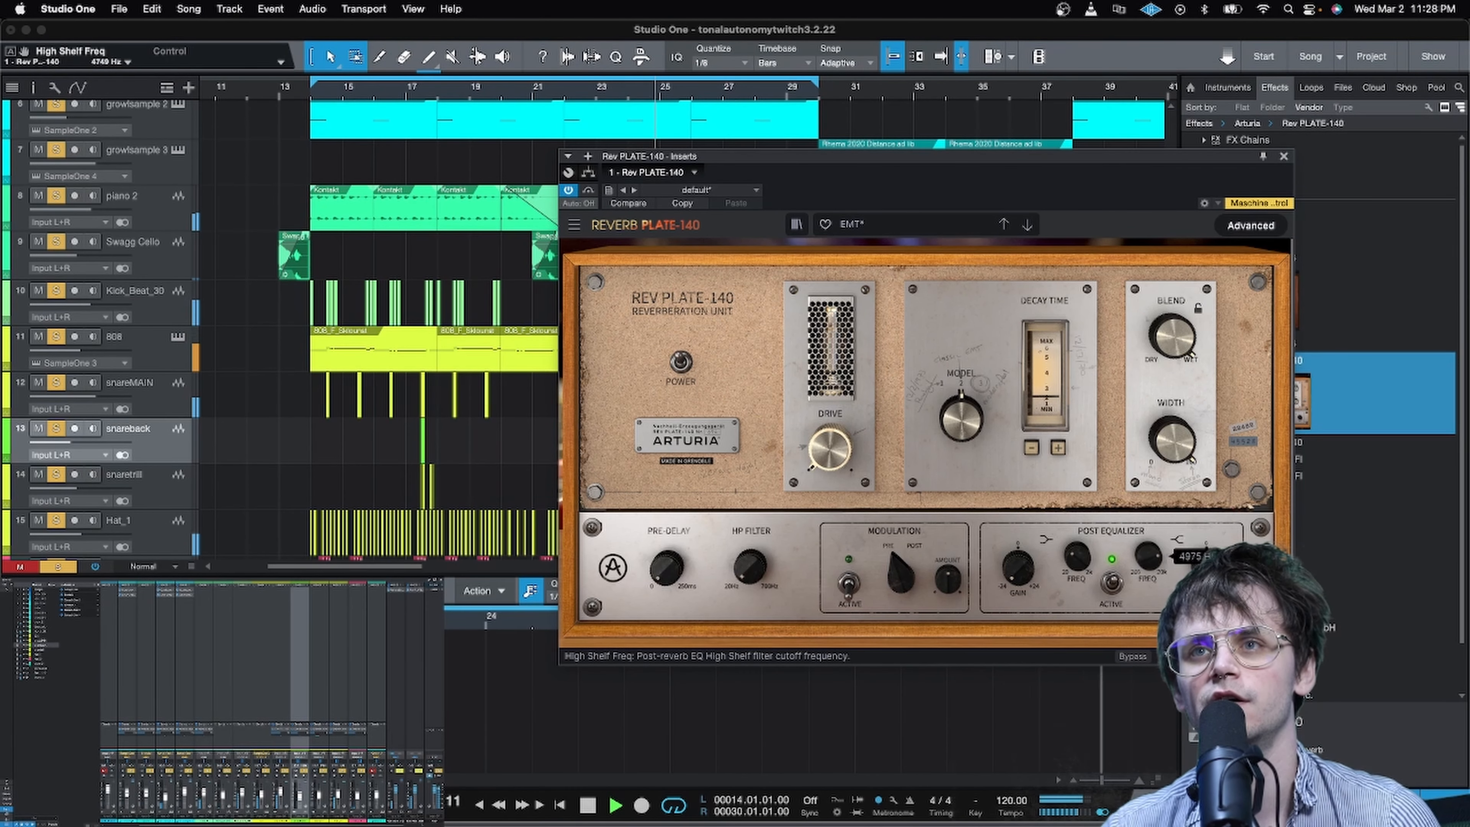
{"action": "left_click_drag", "start_coordinate": [1149, 556], "coordinate": [1148, 563]}
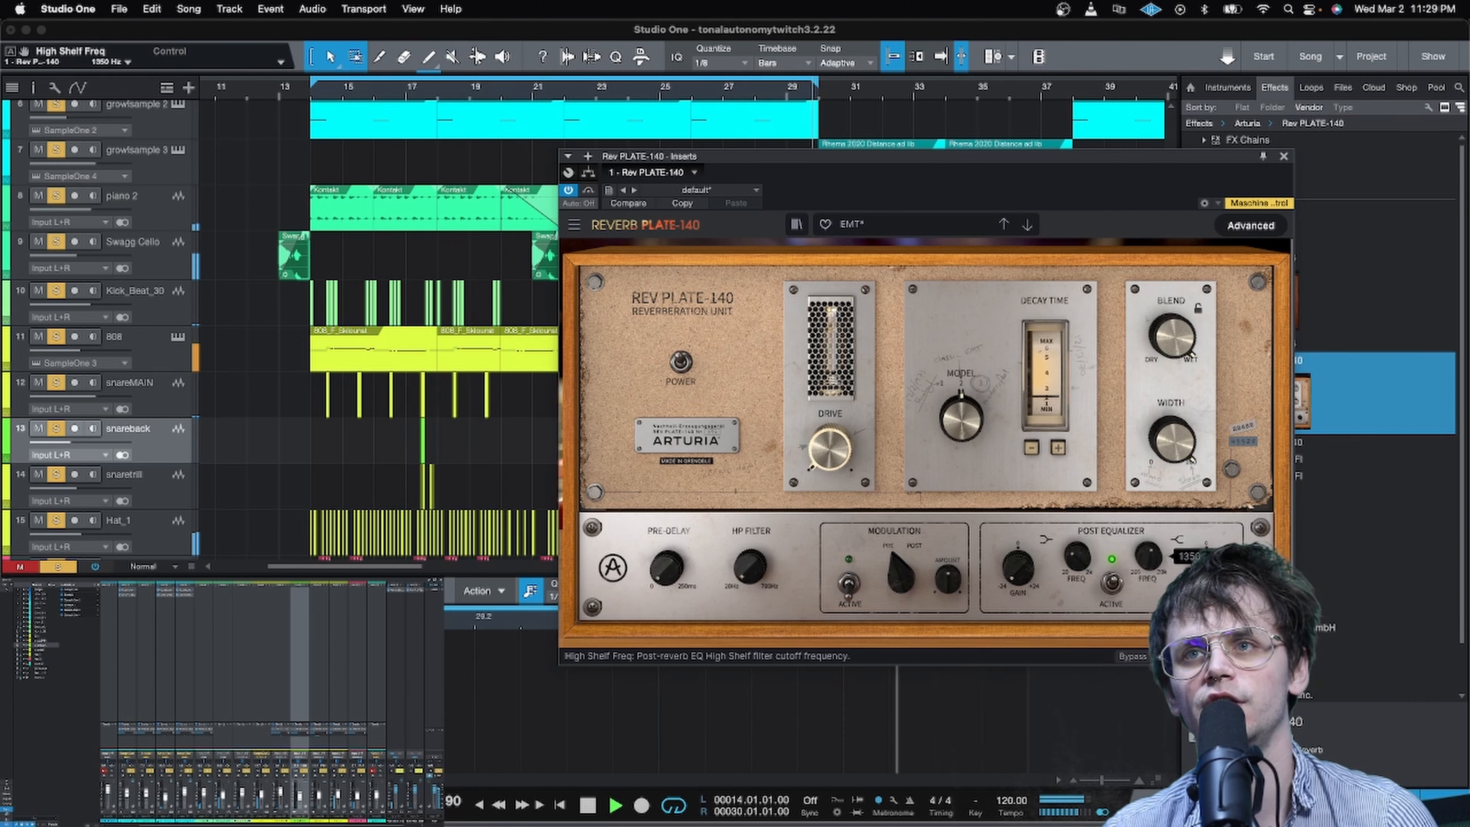
{"action": "left_click_drag", "start_coordinate": [1149, 557], "coordinate": [1149, 561]}
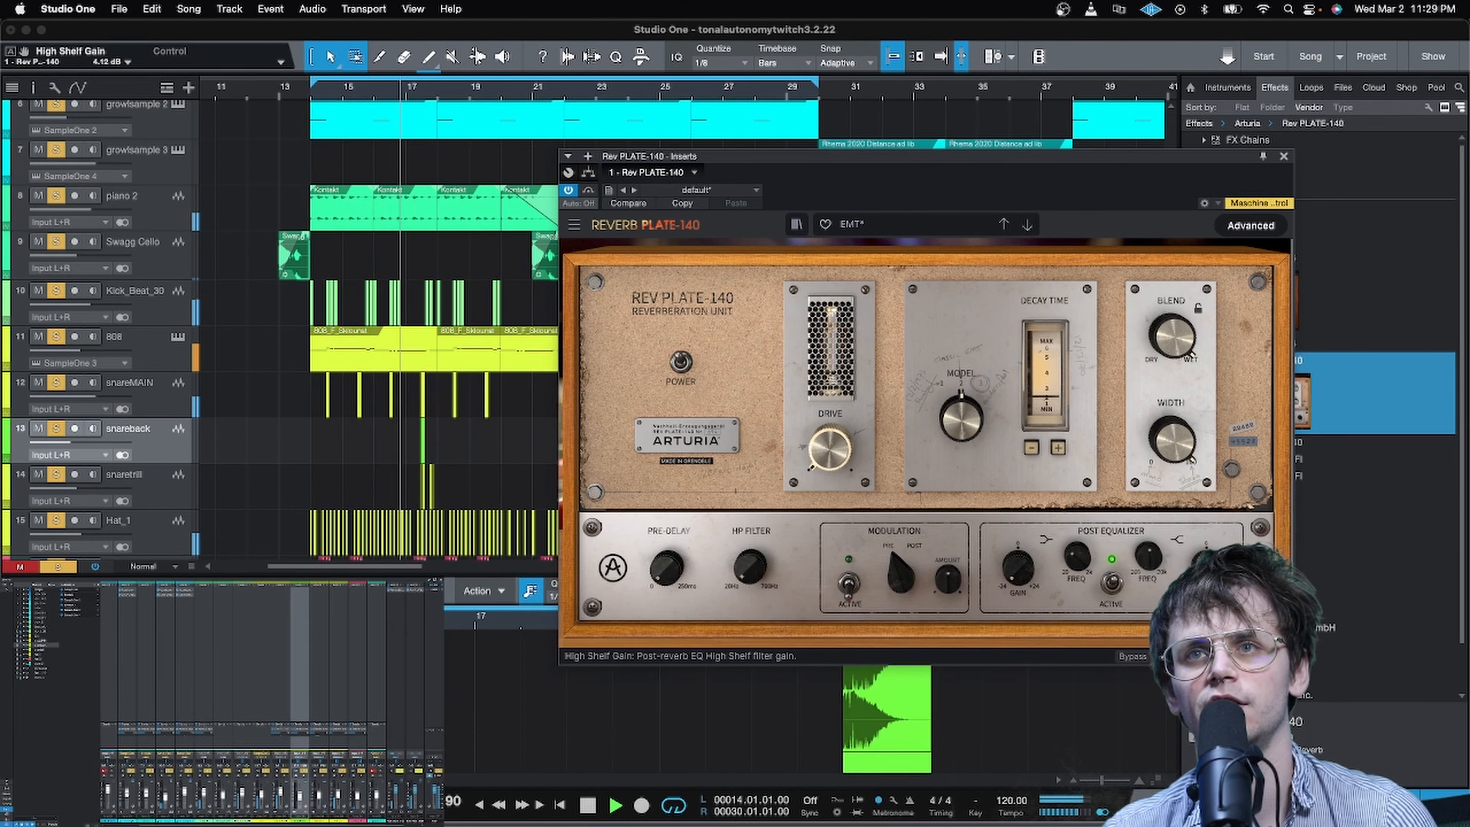
{"action": "left_click_drag", "start_coordinate": [1206, 566], "coordinate": [1206, 570]}
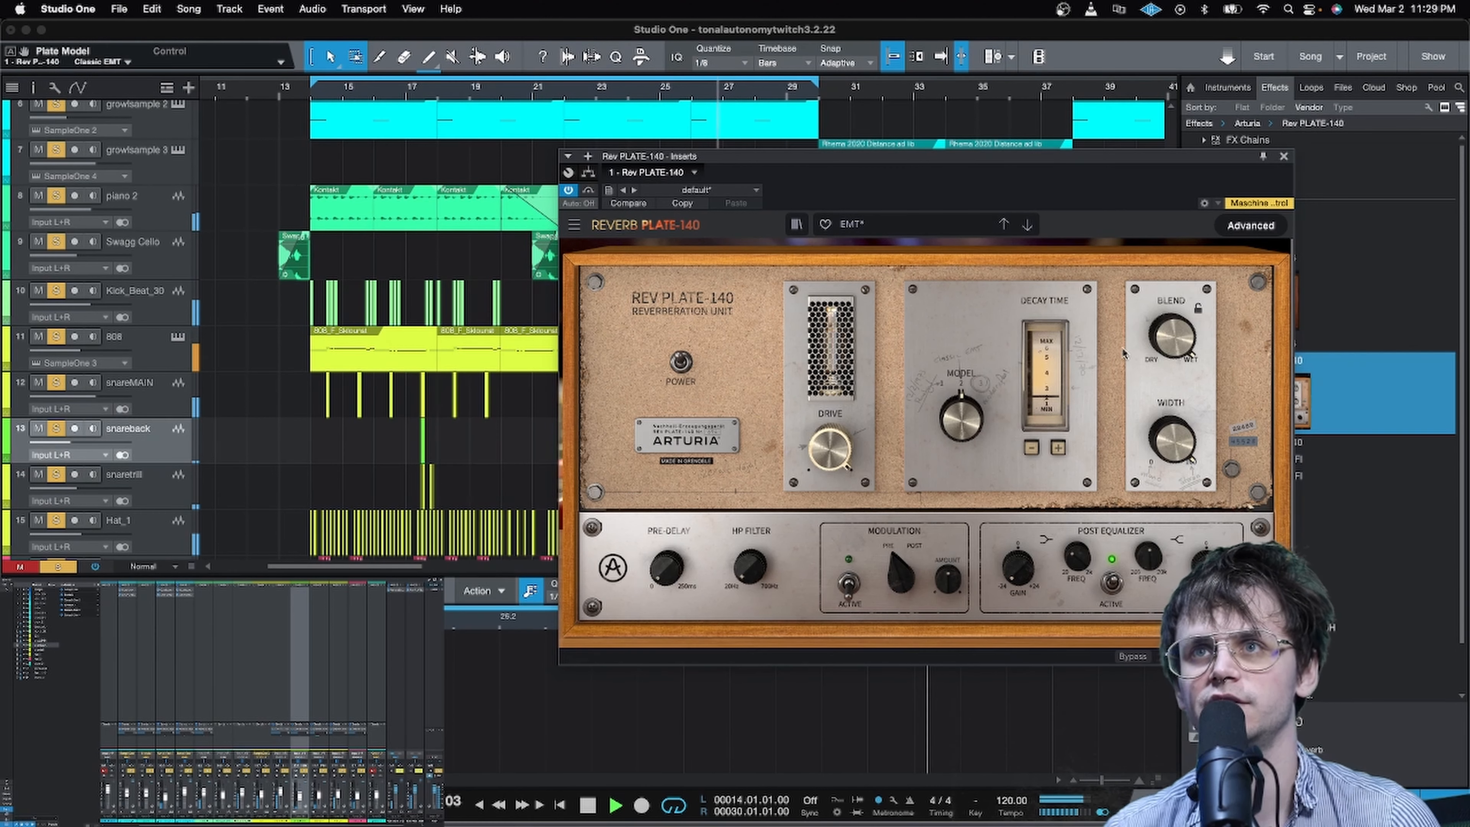
{"action": "mouse_move", "coordinate": [1172, 453]}
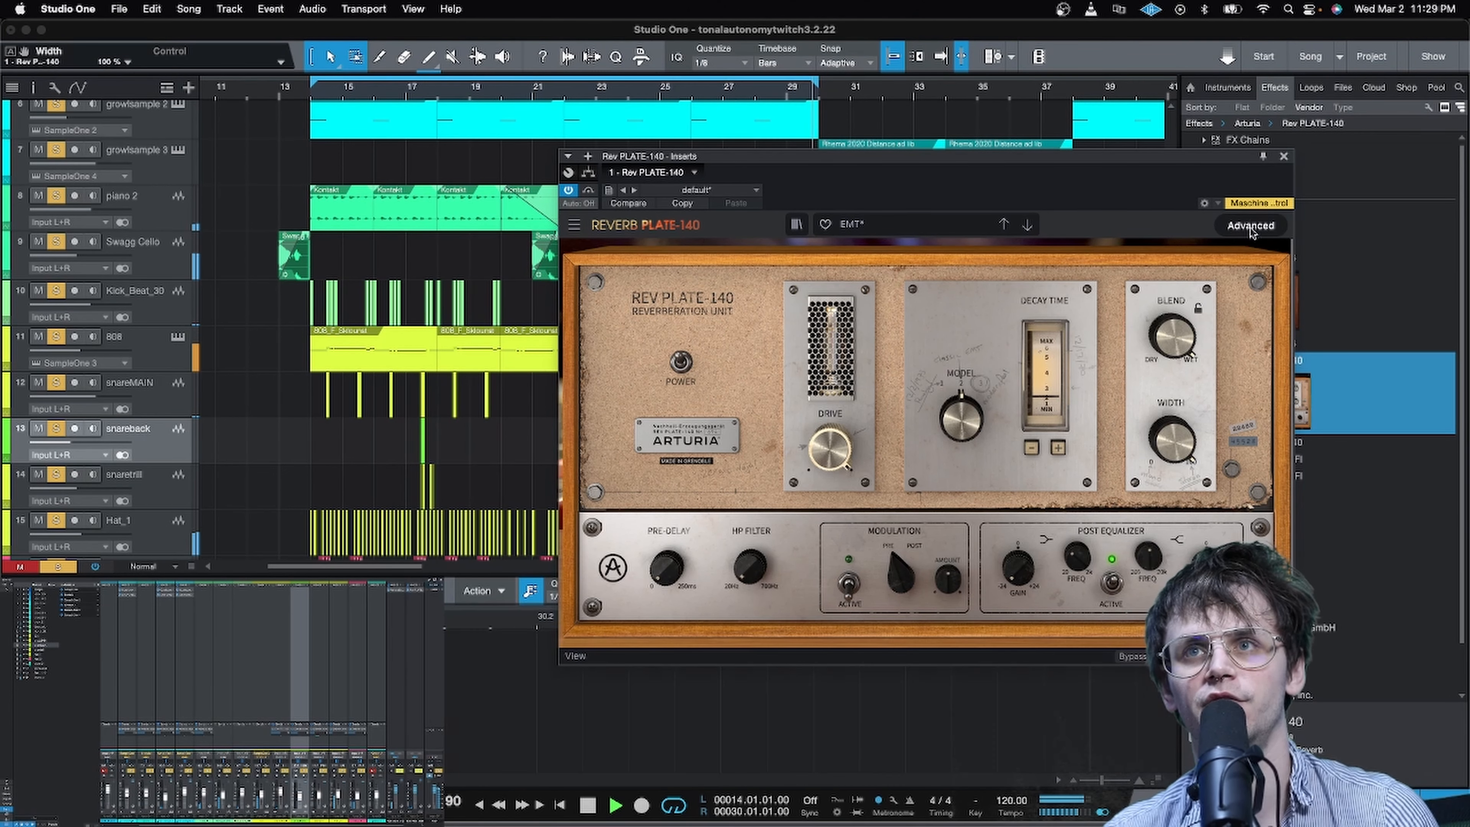
{"action": "mouse_move", "coordinate": [1150, 569]}
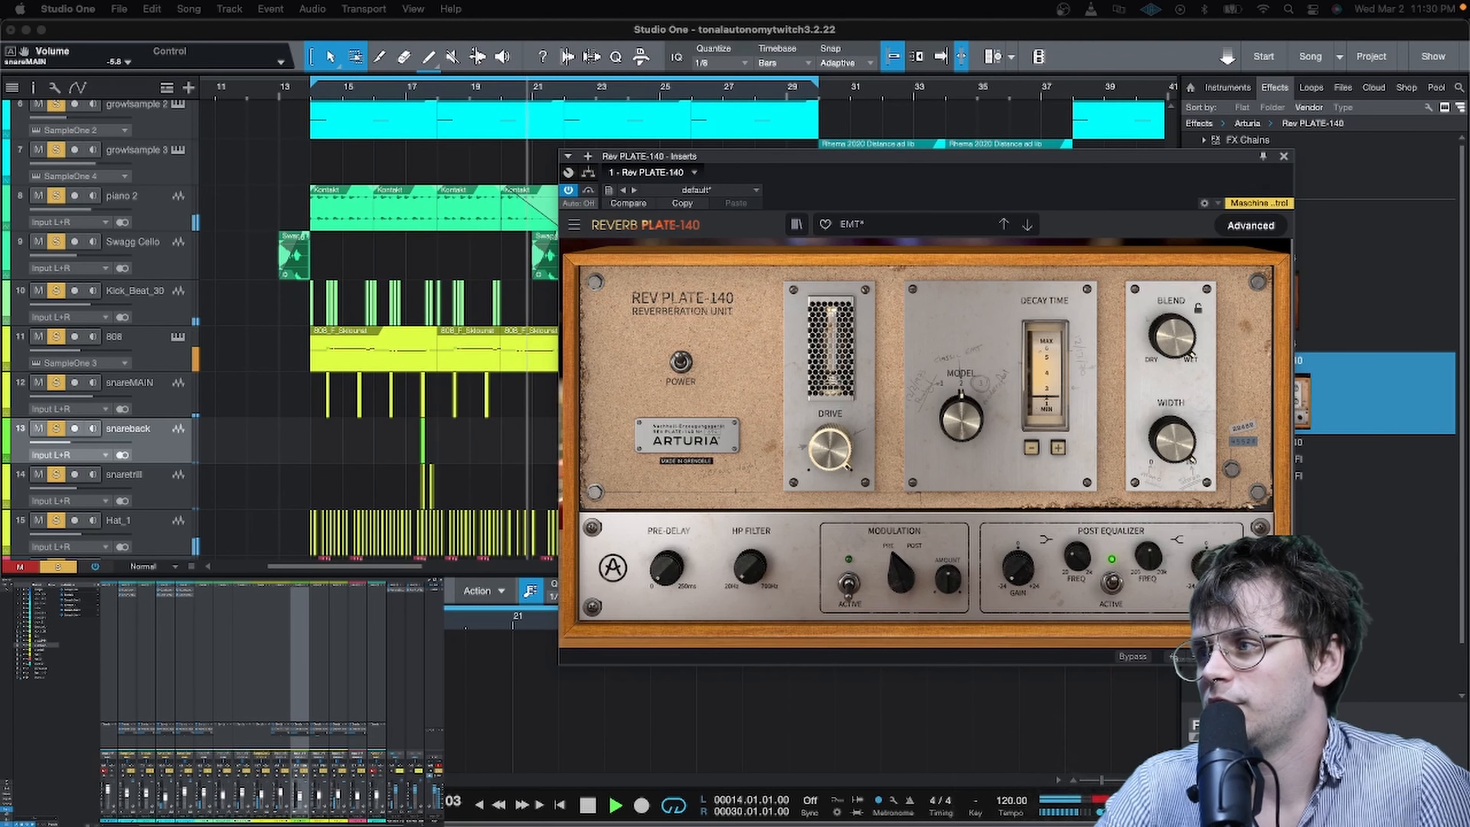
Step: Select the snaretrill track and set the loop range from bar 17.2 to bar 18 around its hits
{"action": "left_click", "coordinate": [124, 481]}
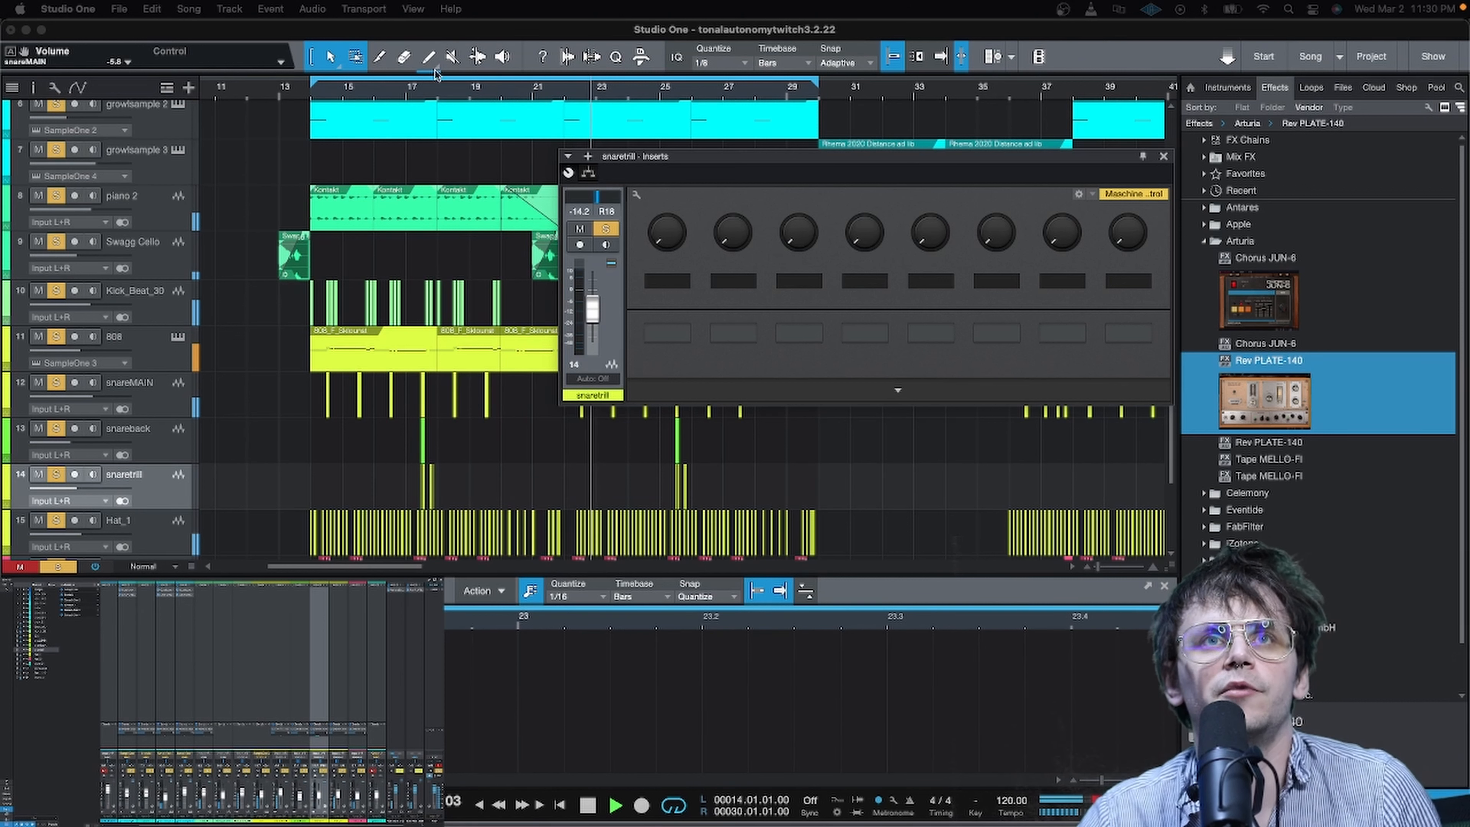
{"action": "left_click", "coordinate": [426, 84]}
{"action": "scroll", "coordinate": [426, 82], "scroll_direction": "left", "scroll_amount": 1}
{"action": "left_click_drag", "start_coordinate": [423, 81], "coordinate": [447, 81]}
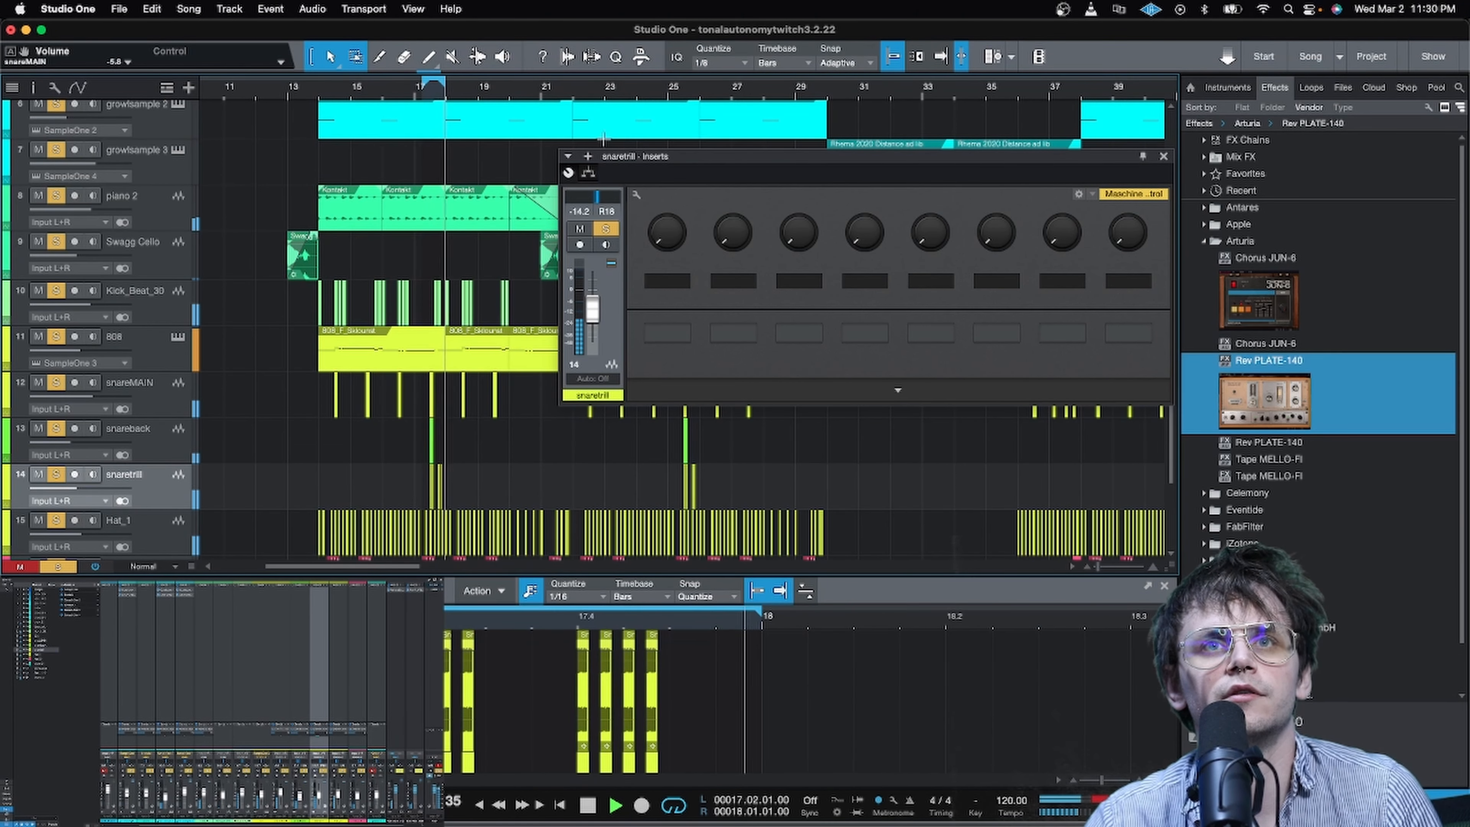
{"action": "left_click", "coordinate": [1164, 156]}
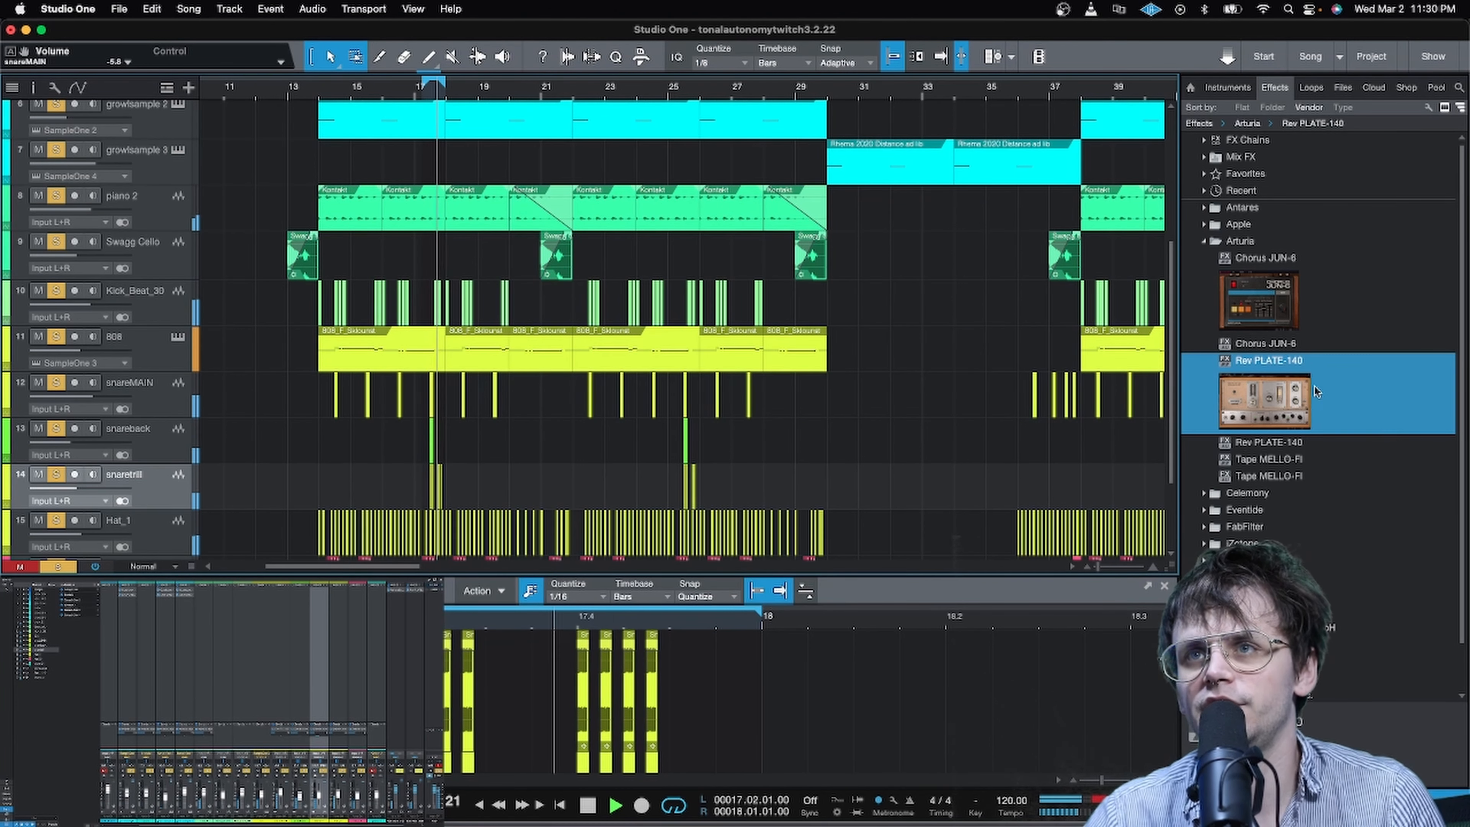
{"action": "double_click", "coordinate": [1238, 241]}
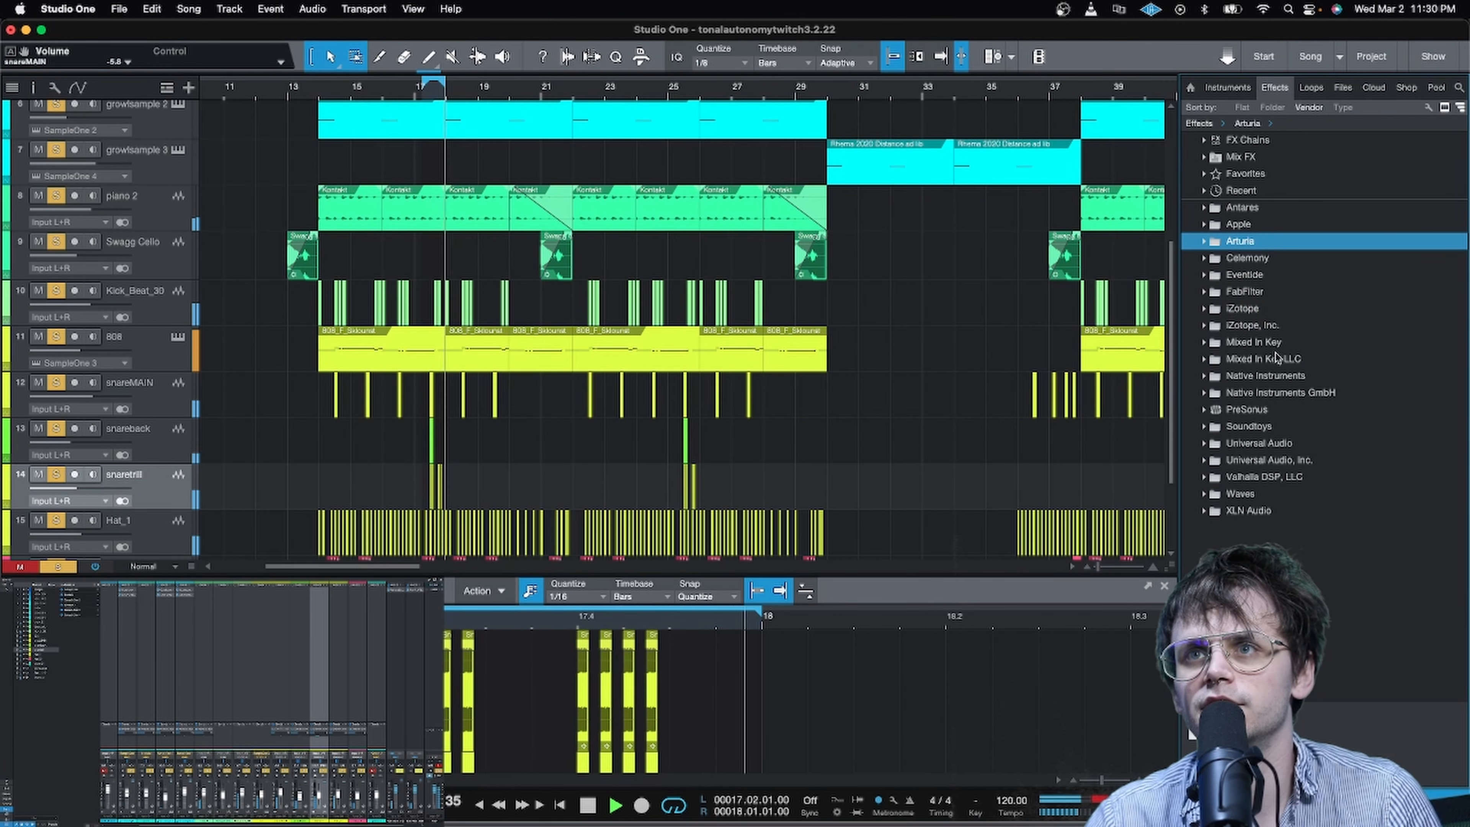
Step: Clear all track solos, solo only the snaretrill track, and audition the looped section
{"action": "key", "text": "space"}
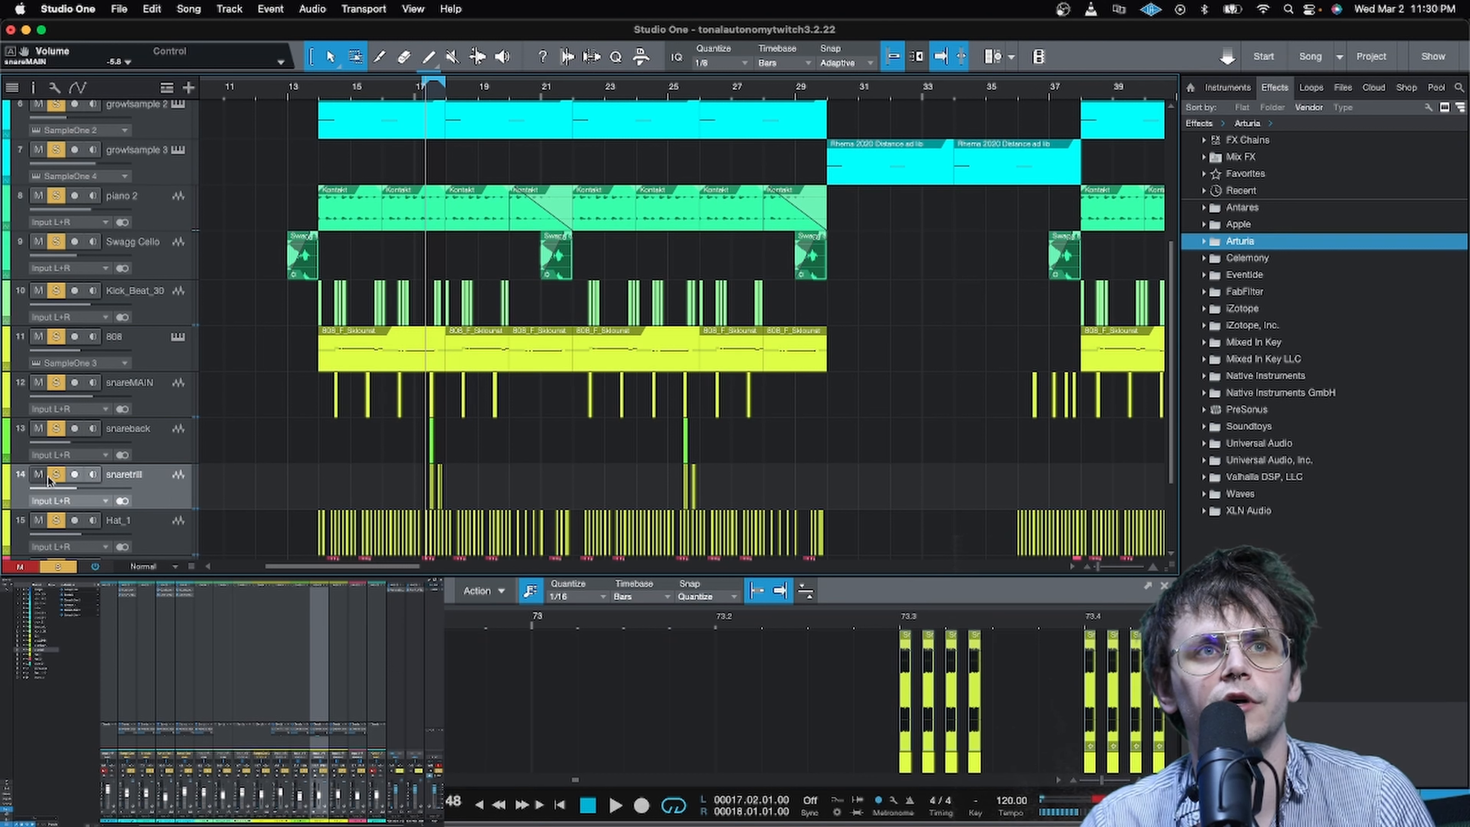
{"action": "left_click", "coordinate": [58, 566]}
{"action": "left_click", "coordinate": [56, 475]}
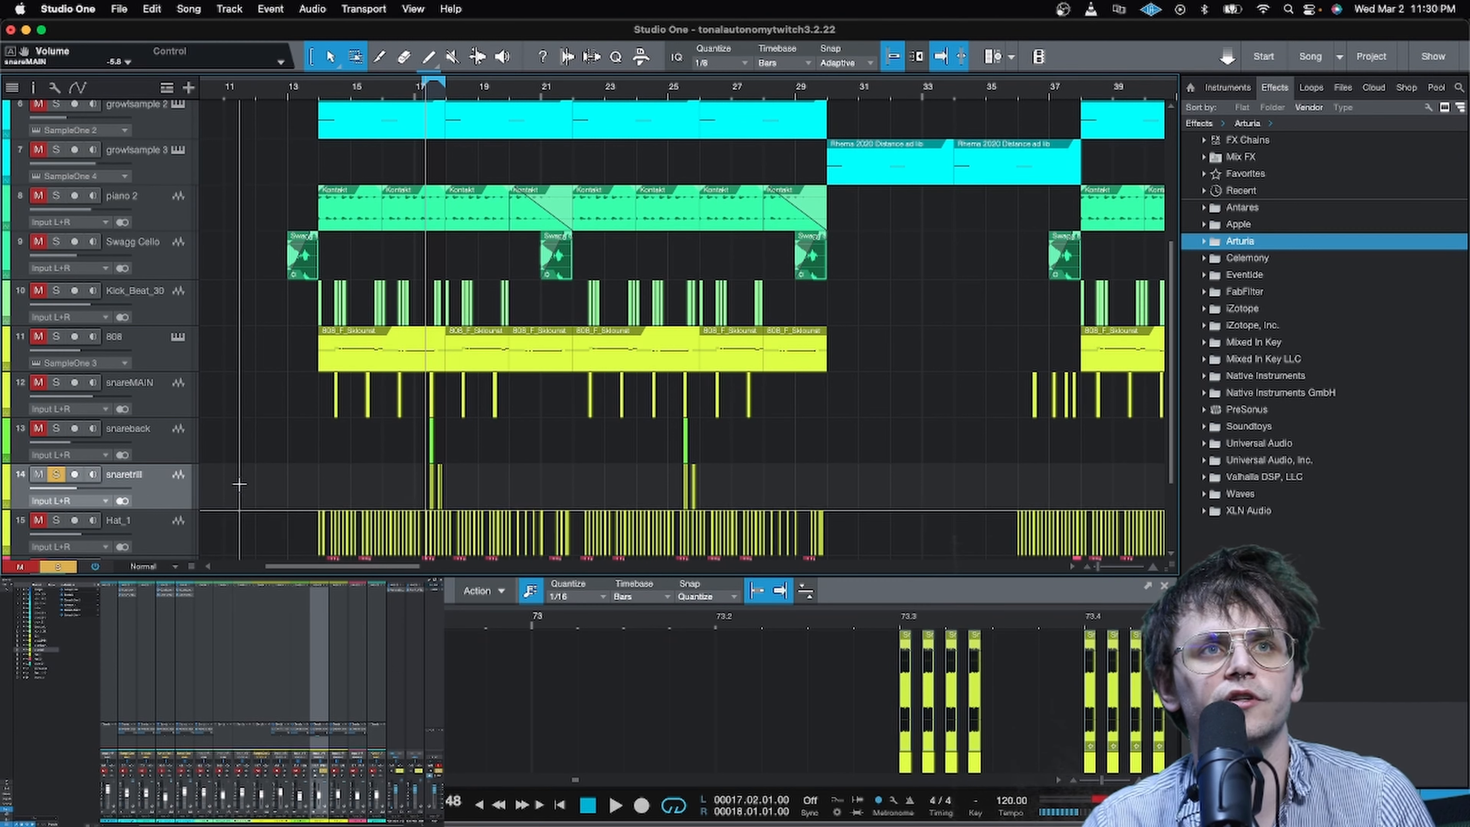
{"action": "key", "text": "space"}
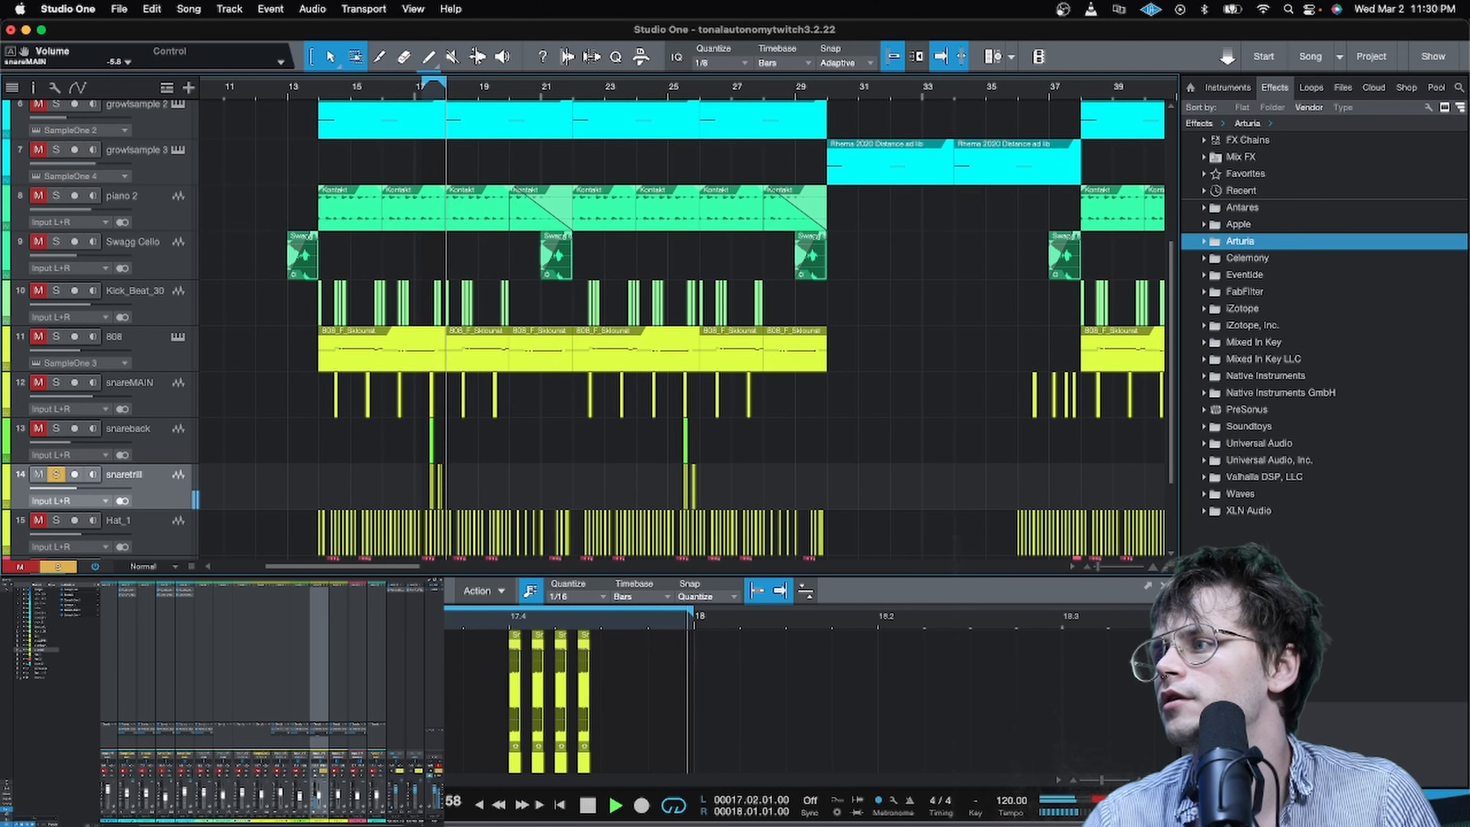
{"action": "key", "text": "space"}
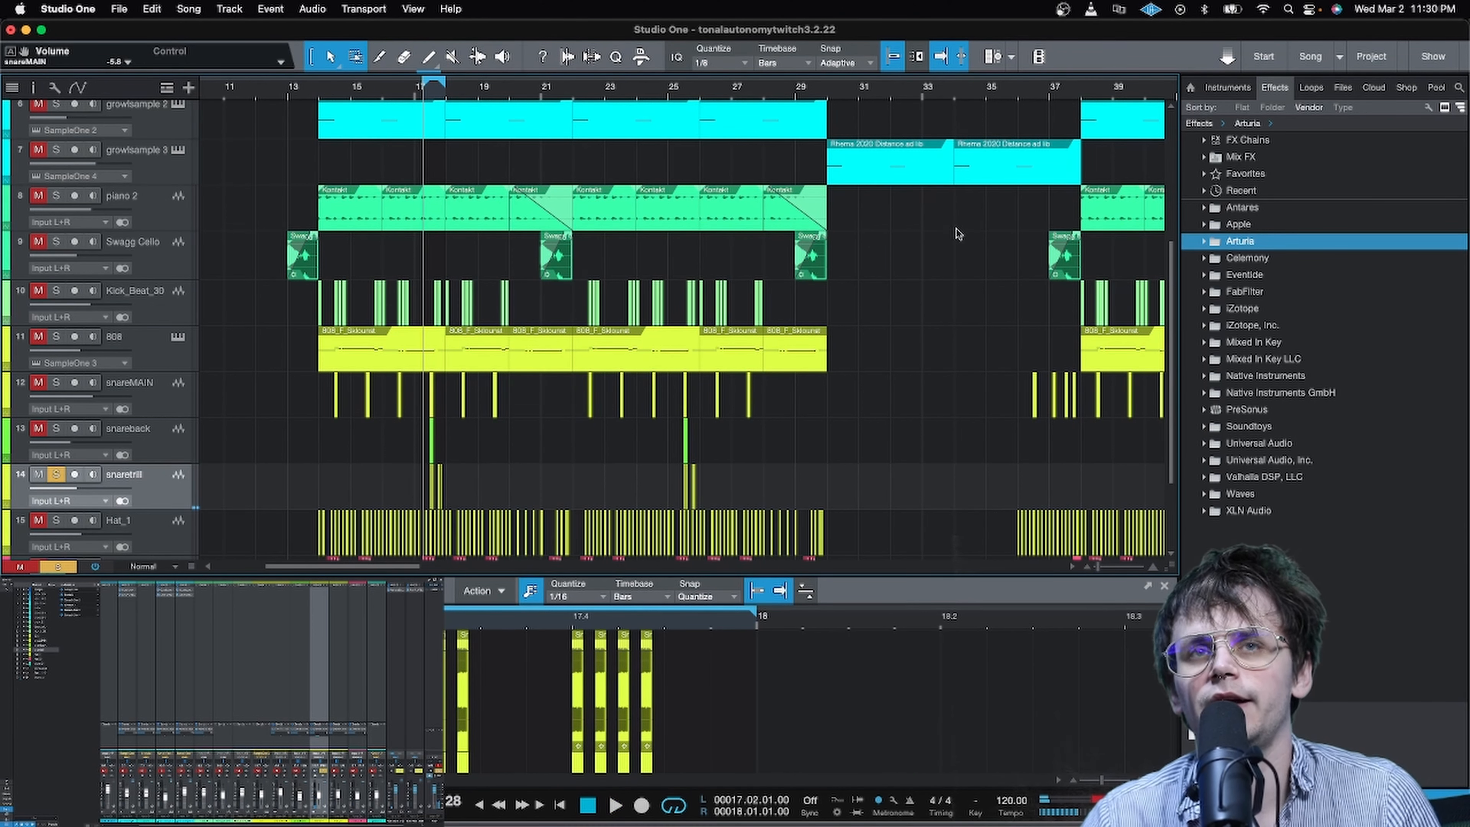
Step: Insert FabFilter Pro-Q 3 on the snaretrill channel and load its Phone preset
{"action": "scroll", "coordinate": [427, 92], "scroll_direction": "up", "scroll_amount": 10}
{"action": "scroll", "coordinate": [426, 95], "scroll_direction": "up", "scroll_amount": 5}
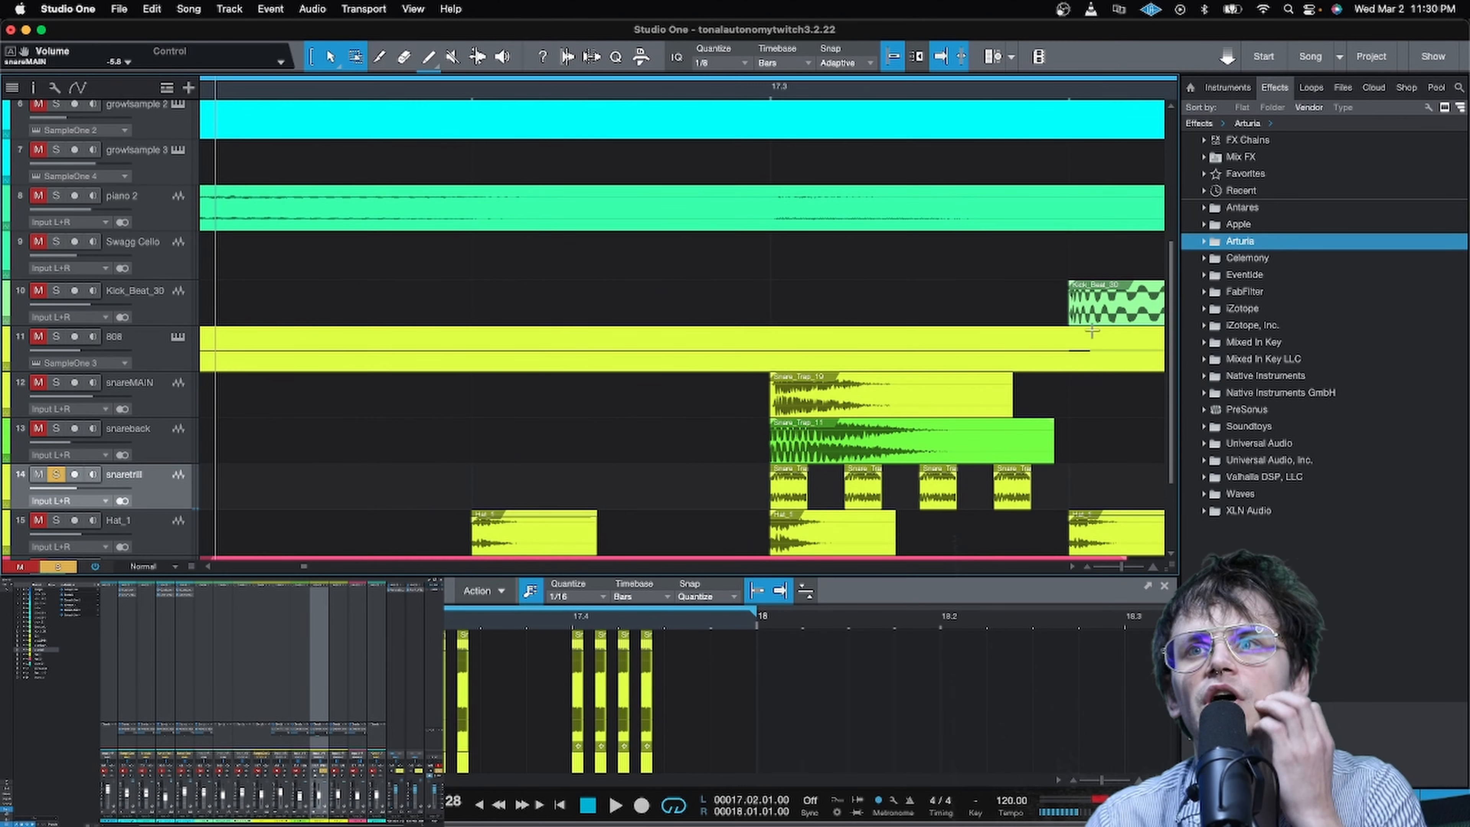
{"action": "double_click", "coordinate": [1238, 292]}
{"action": "left_click", "coordinate": [1250, 486]}
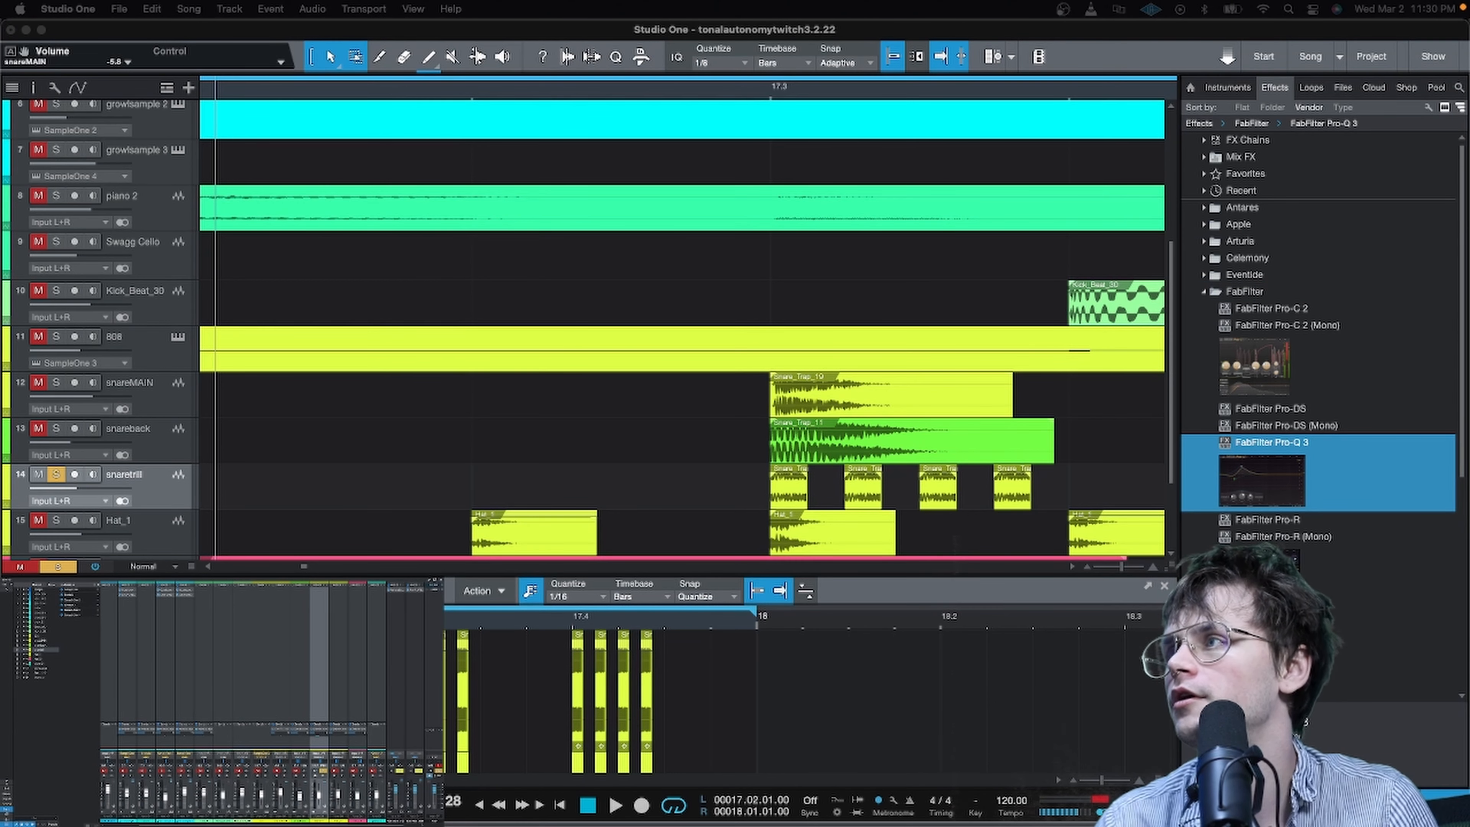
{"action": "double_click", "coordinate": [1262, 481]}
{"action": "left_click", "coordinate": [1038, 225]}
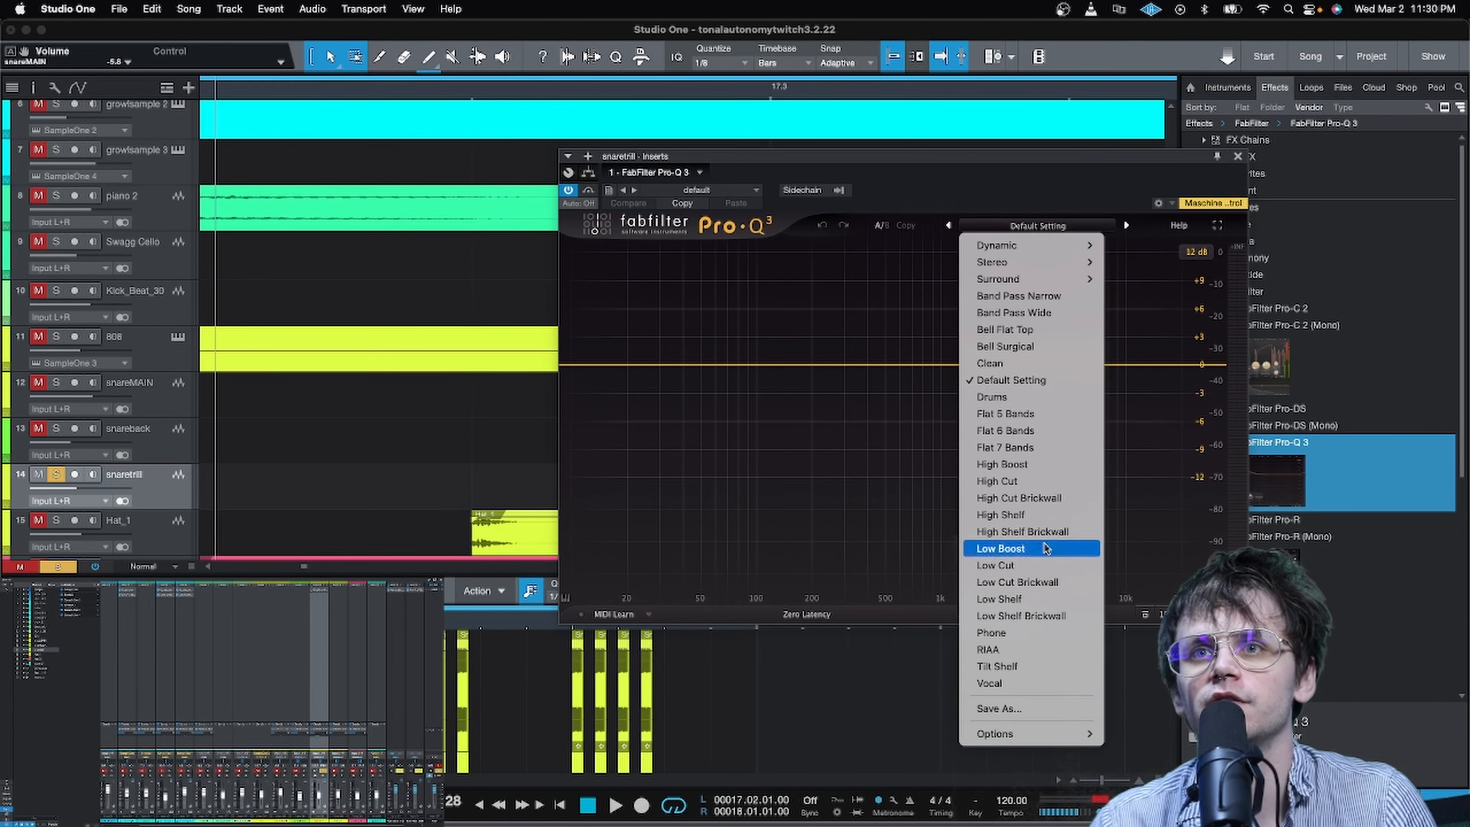
{"action": "left_click", "coordinate": [1060, 633]}
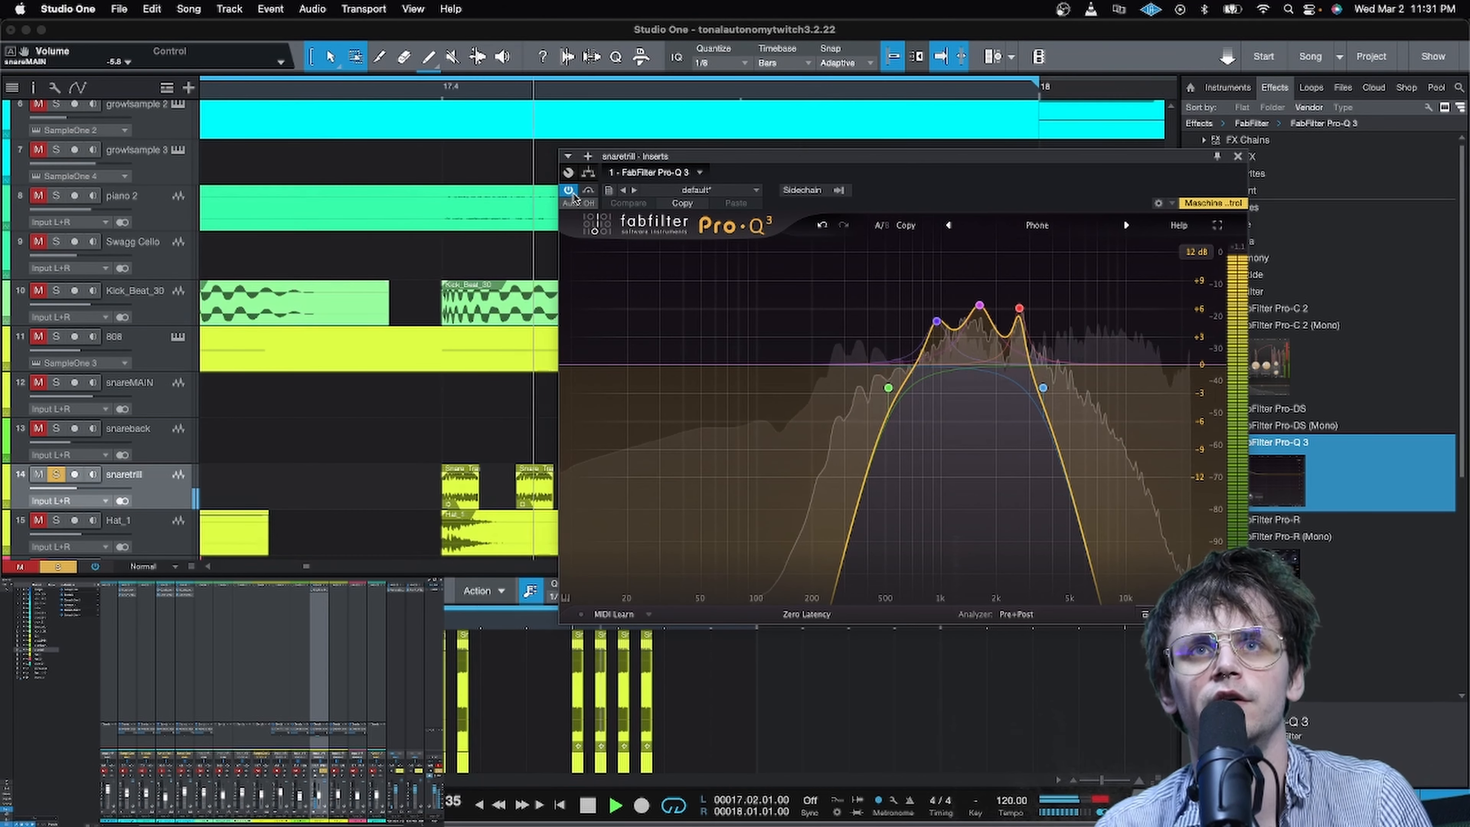
Step: Audition the looped snaretrill section with the Pro-Q 3 equalizer bypassed and active
{"action": "key", "text": "space"}
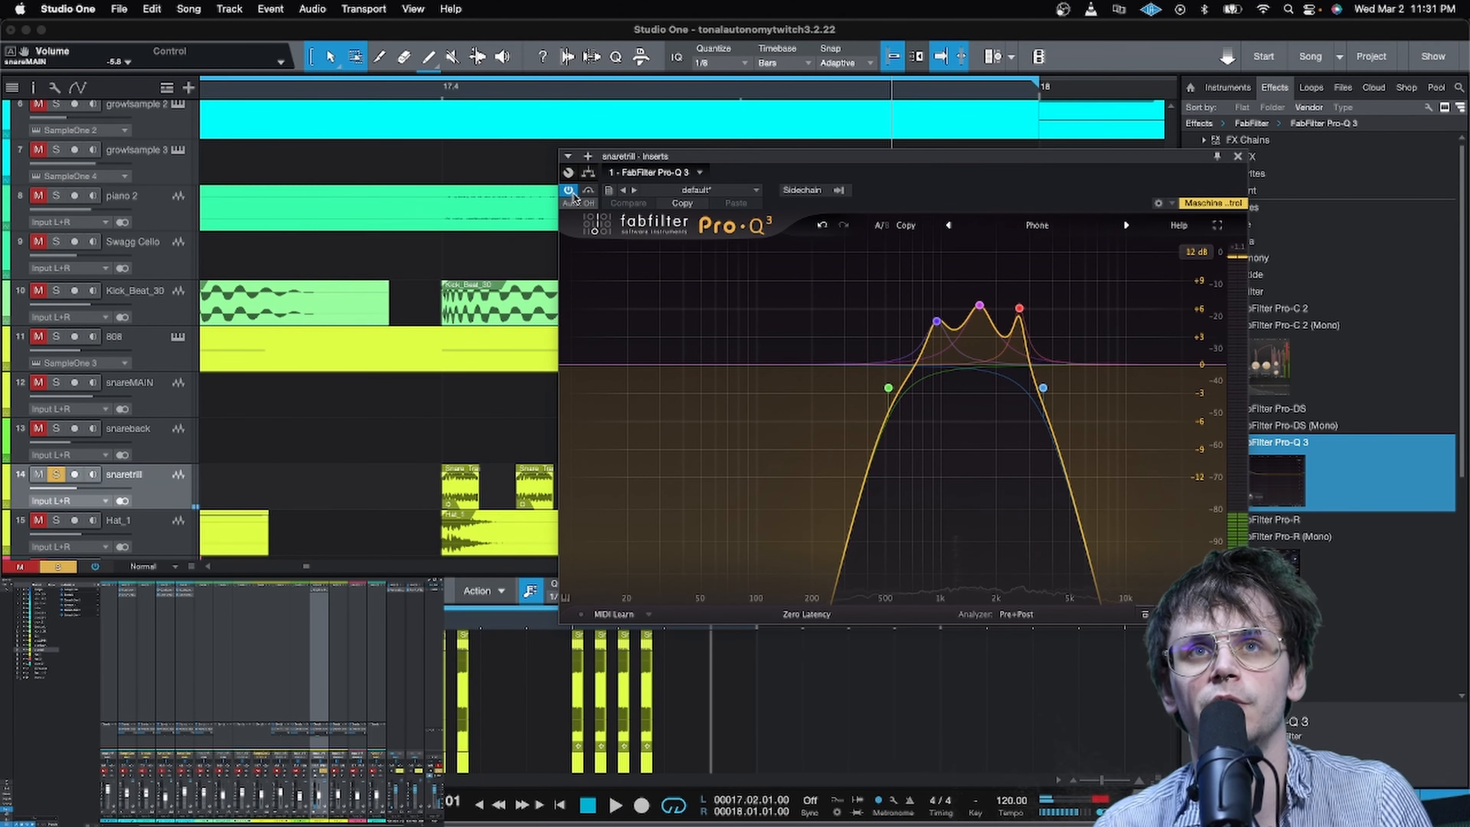
{"action": "key", "text": "space"}
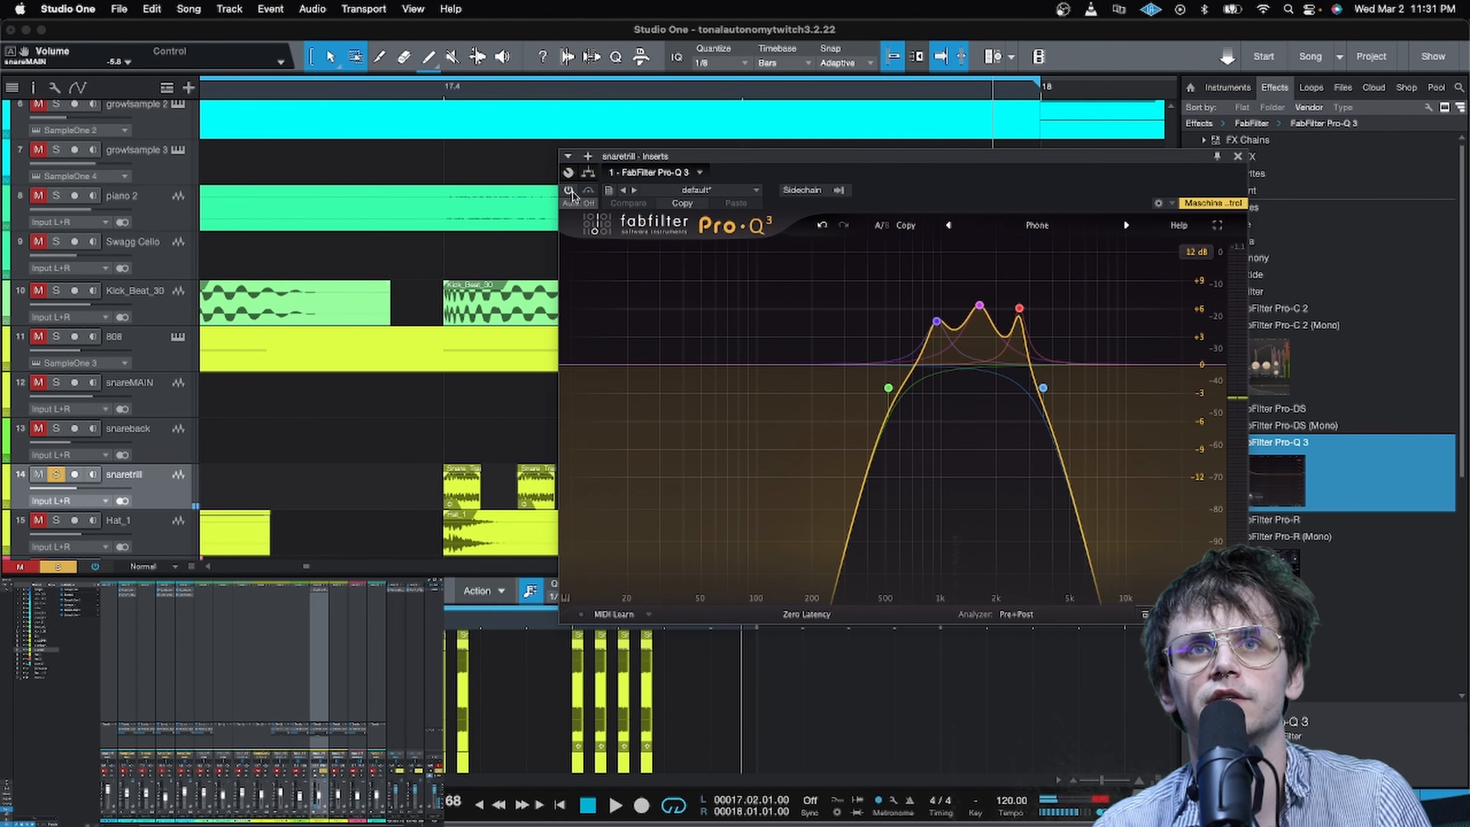
{"action": "left_click", "coordinate": [568, 190]}
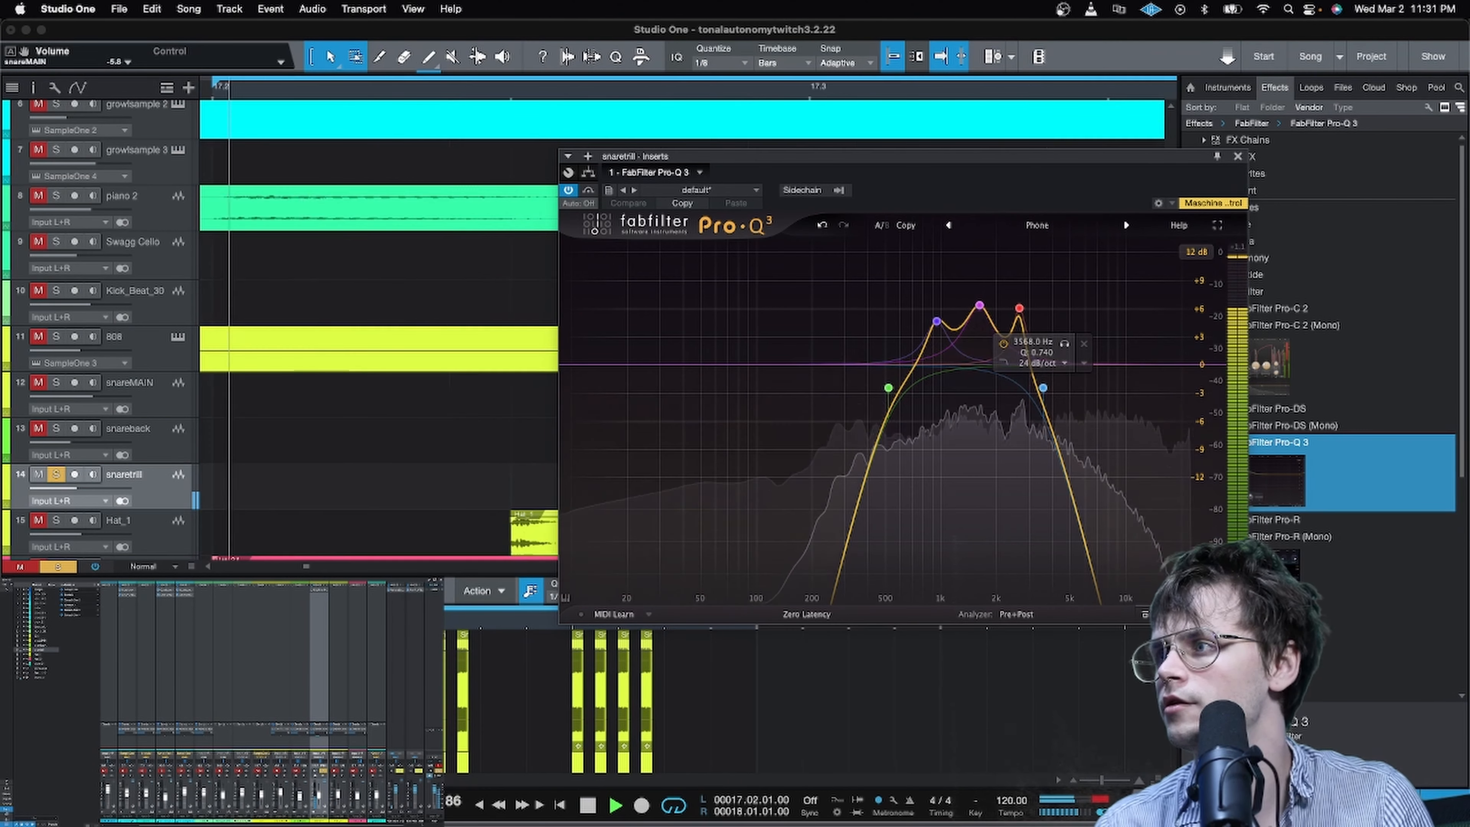
Step: Adjust the snaretrill's send level to the Valhalla reverb while auditioning the loop
{"action": "key", "text": "space"}
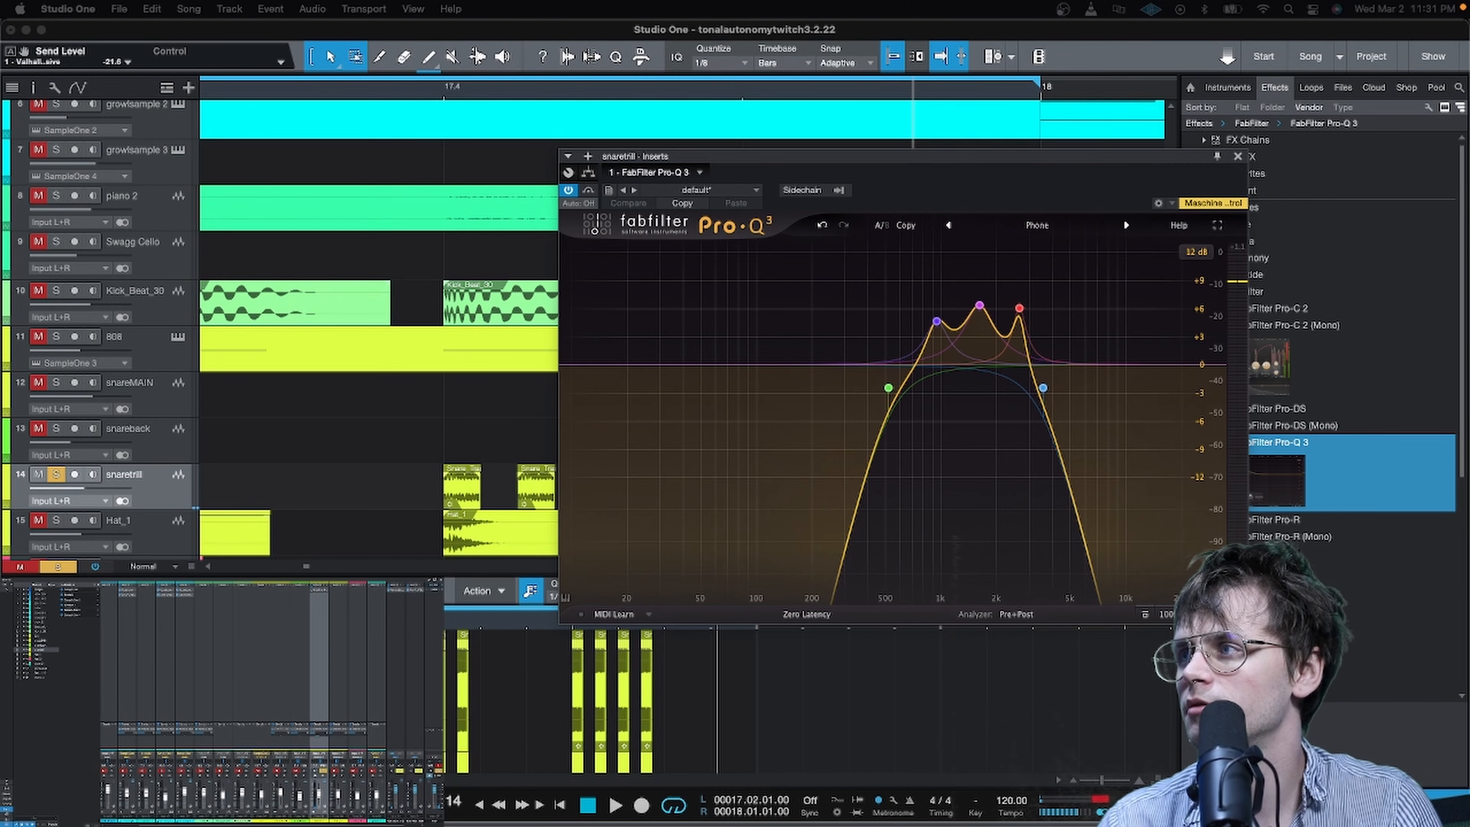
{"action": "key", "text": "space"}
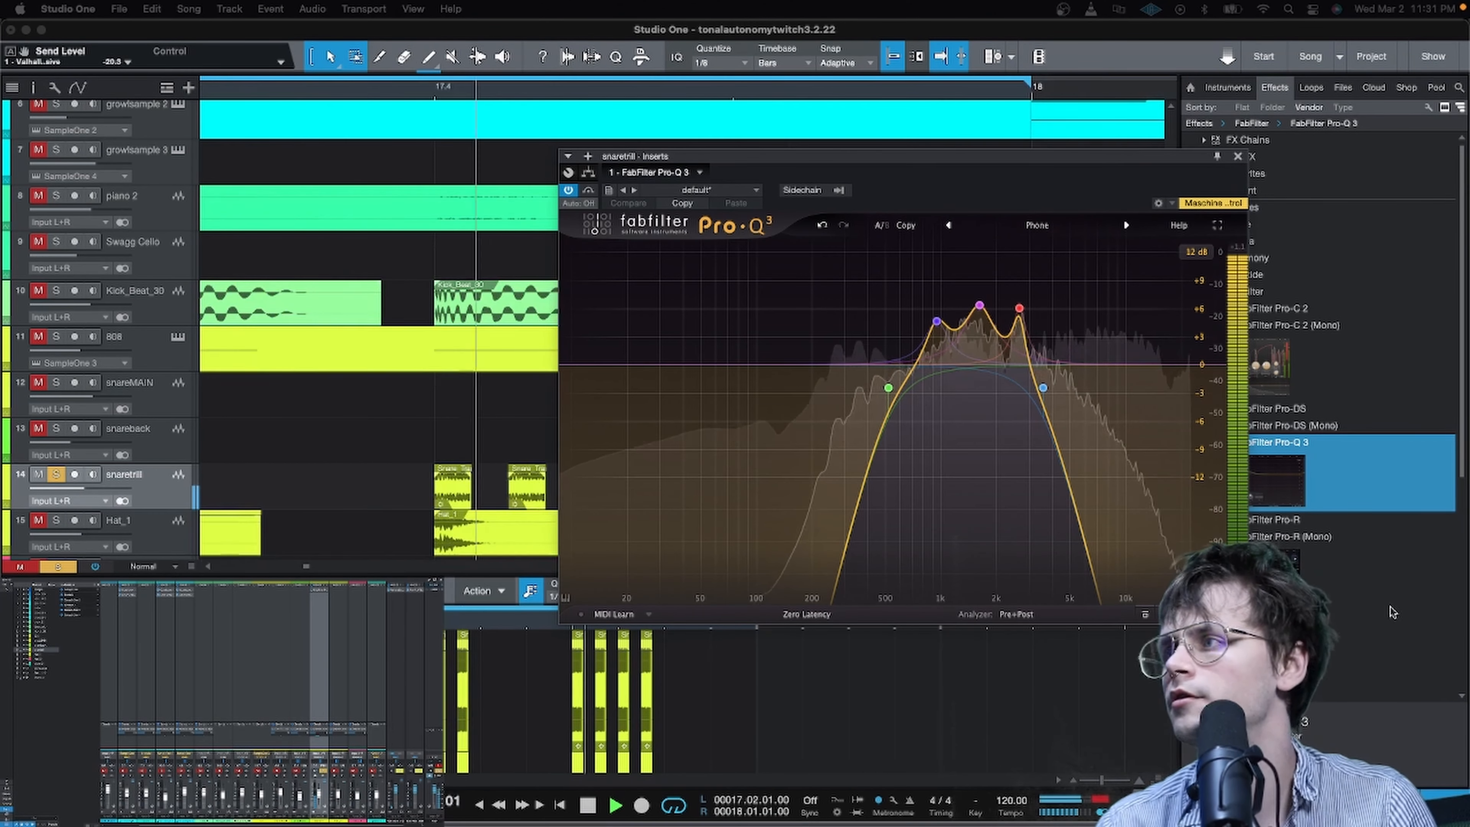
{"action": "key", "text": "space"}
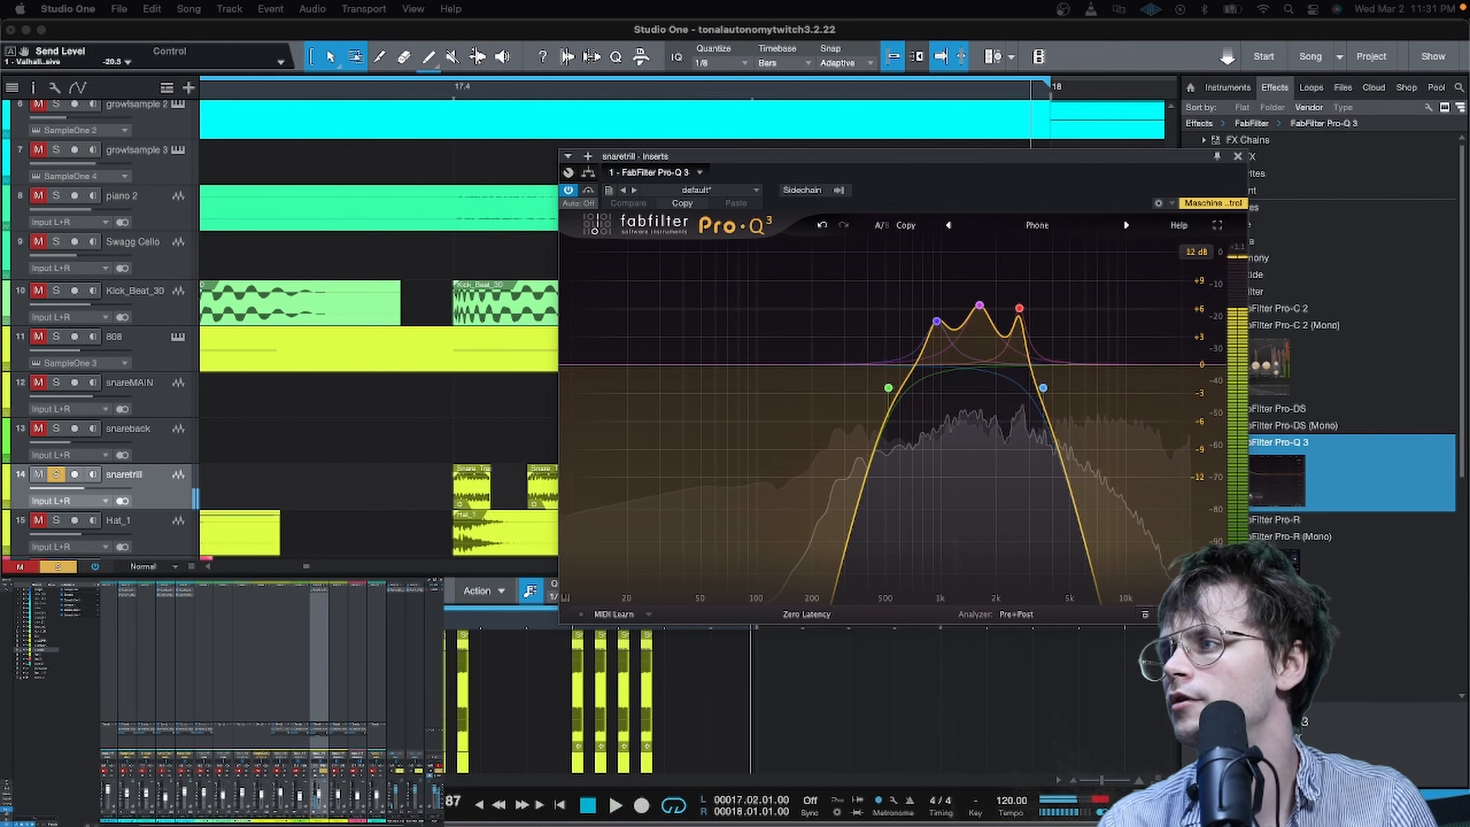
Step: Clear the snaretrill solo and unmute the snareback track
{"action": "key", "text": "s"}
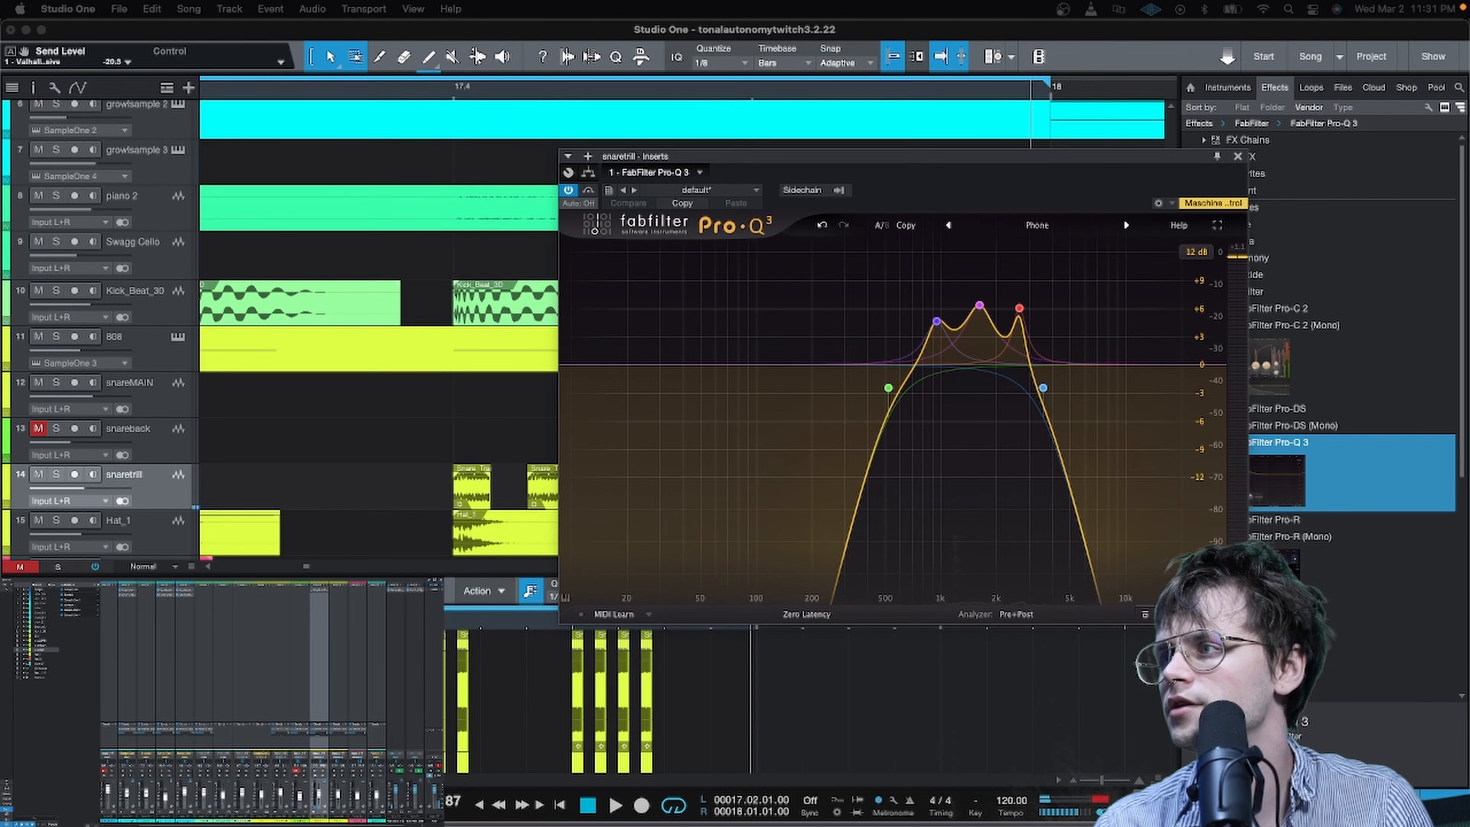
{"action": "left_click", "coordinate": [38, 428]}
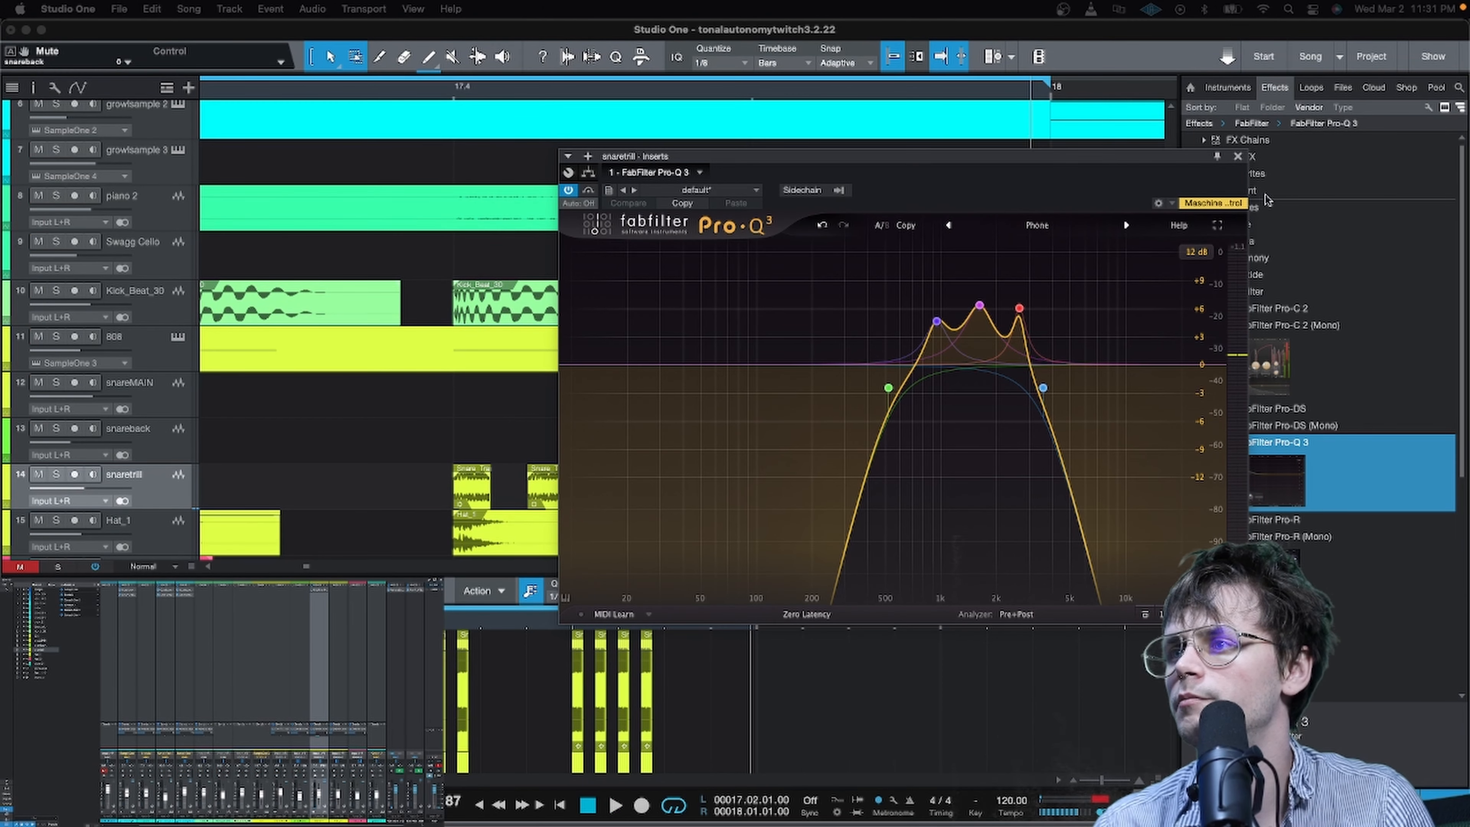
Step: Extend the loop range to span bars 14 to 30 and play the full mix from bar 13
{"action": "scroll", "coordinate": [561, 82], "scroll_direction": "down", "scroll_amount": 5}
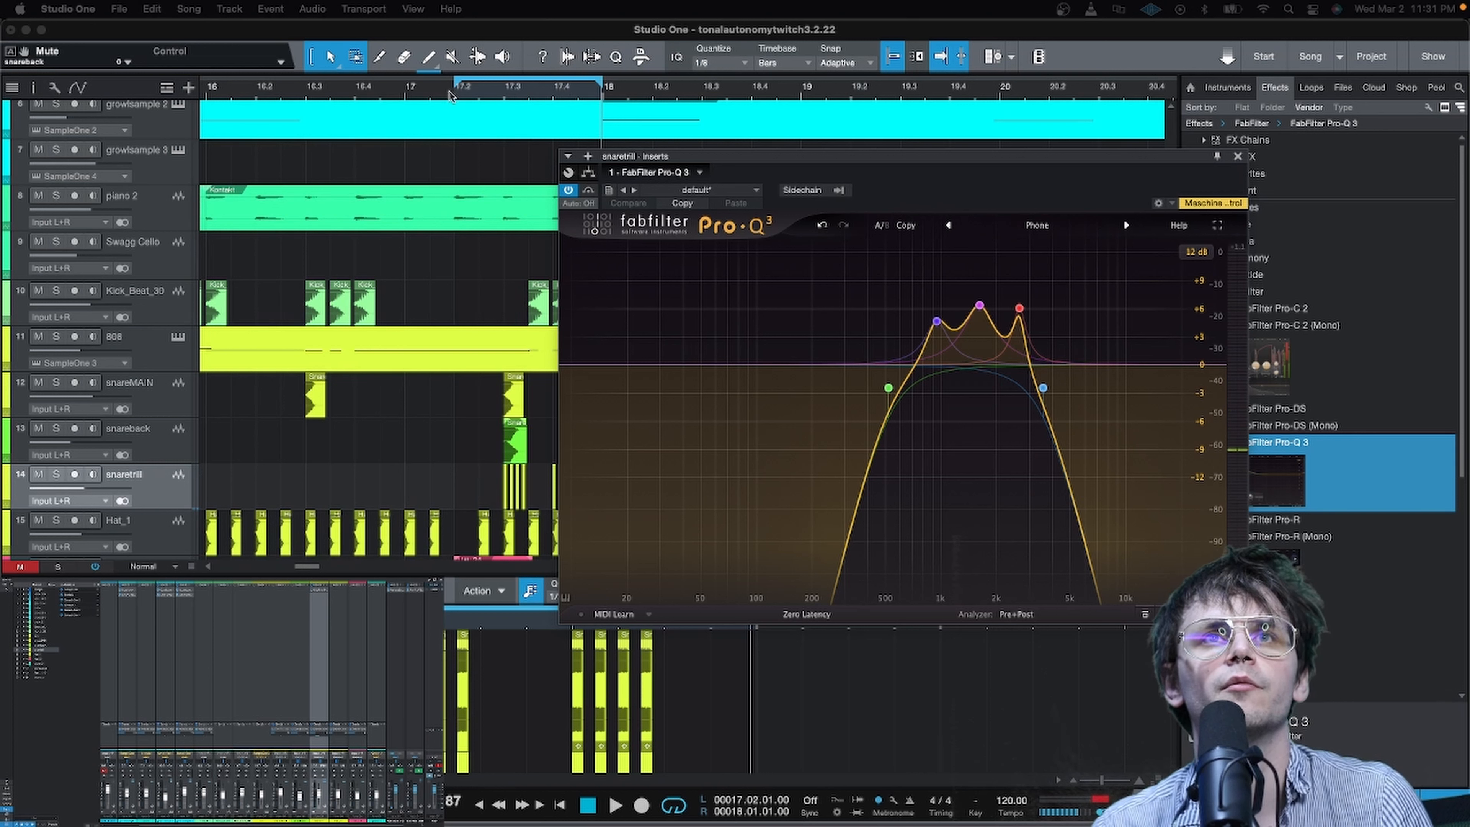
{"action": "scroll", "coordinate": [455, 90], "scroll_direction": "down", "scroll_amount": 5}
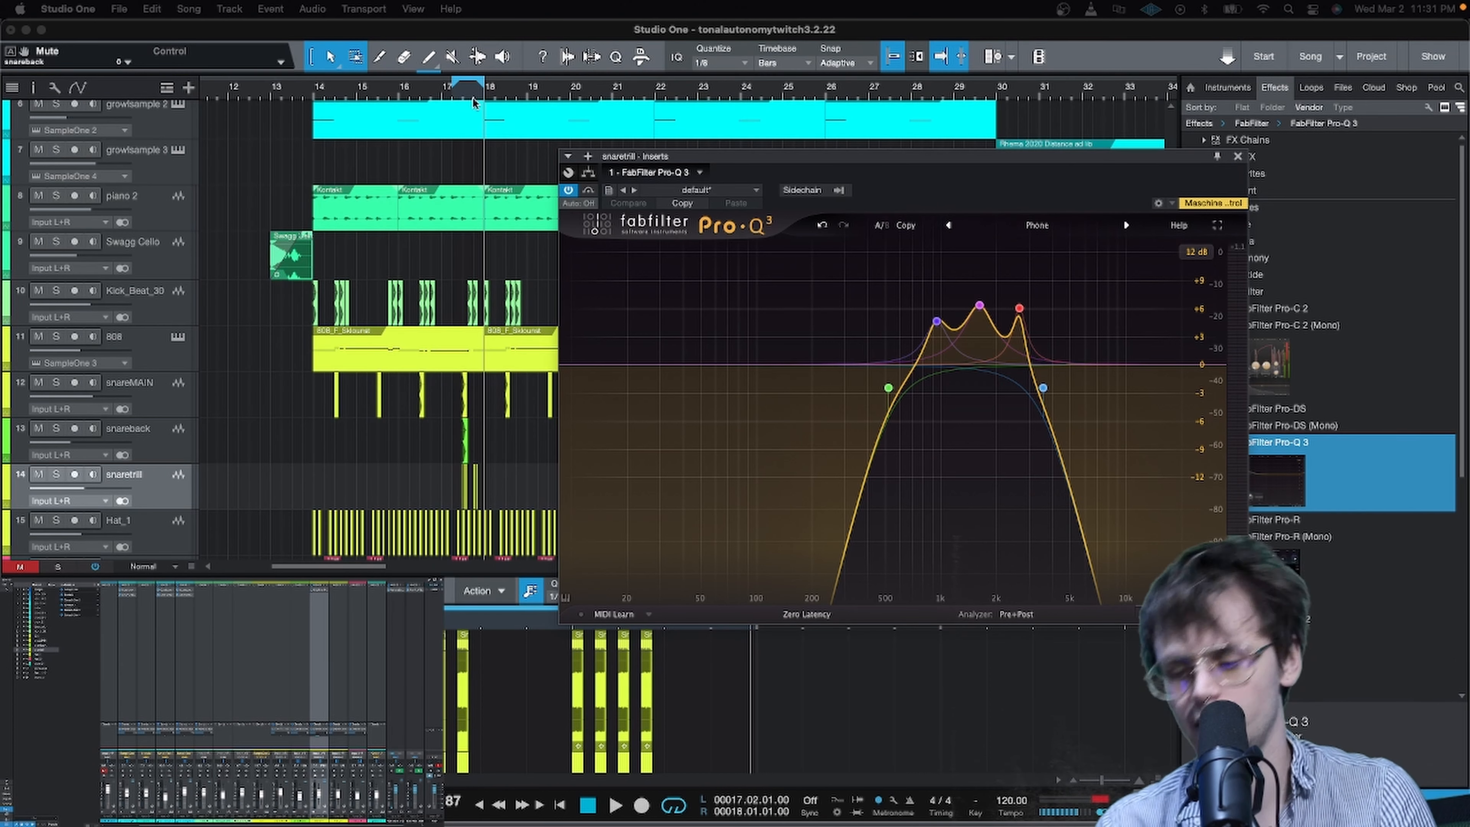
{"action": "left_click_drag", "start_coordinate": [455, 86], "coordinate": [311, 86]}
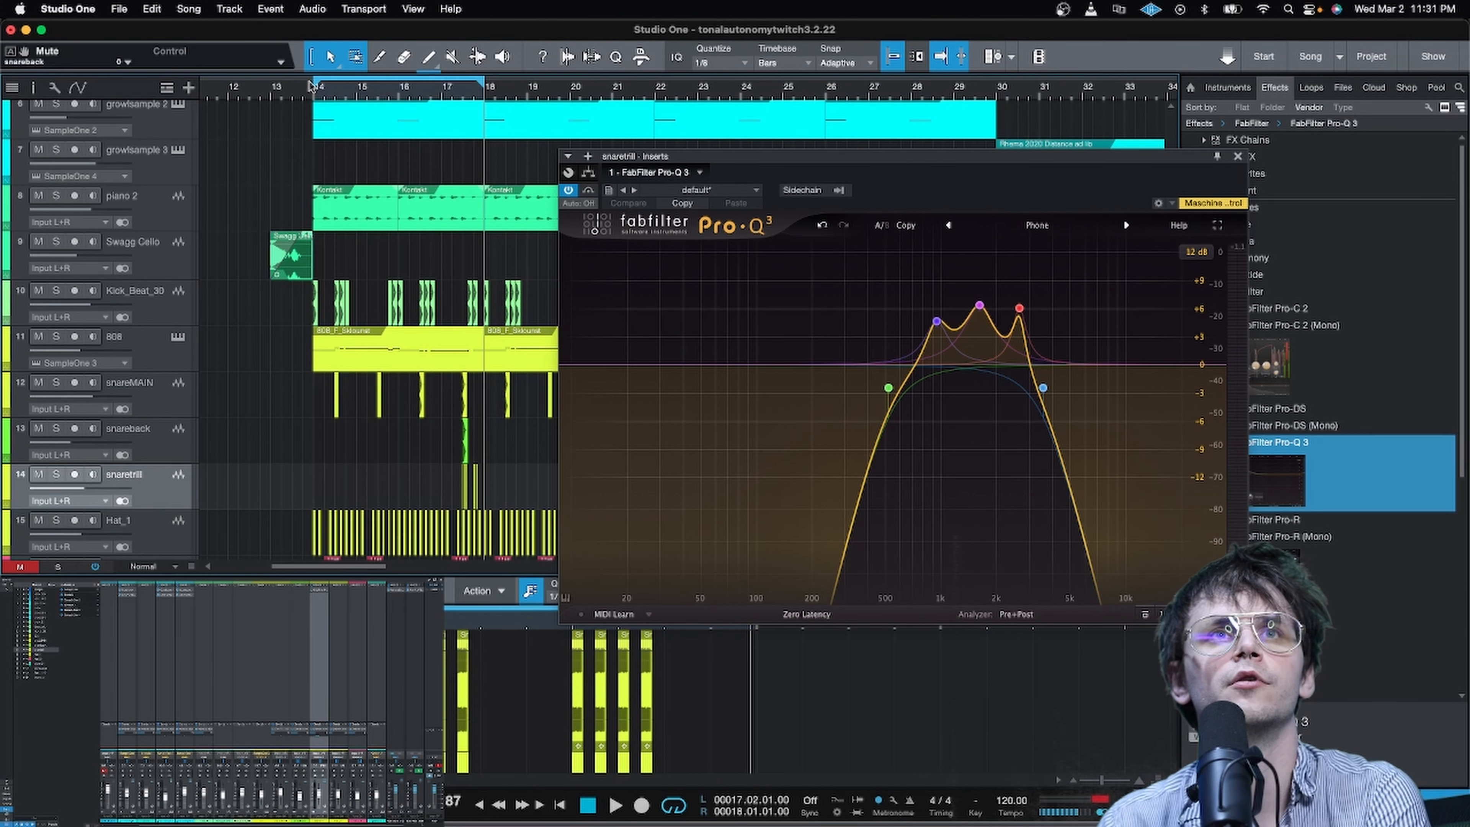
{"action": "left_click", "coordinate": [270, 91]}
{"action": "key", "text": "space"}
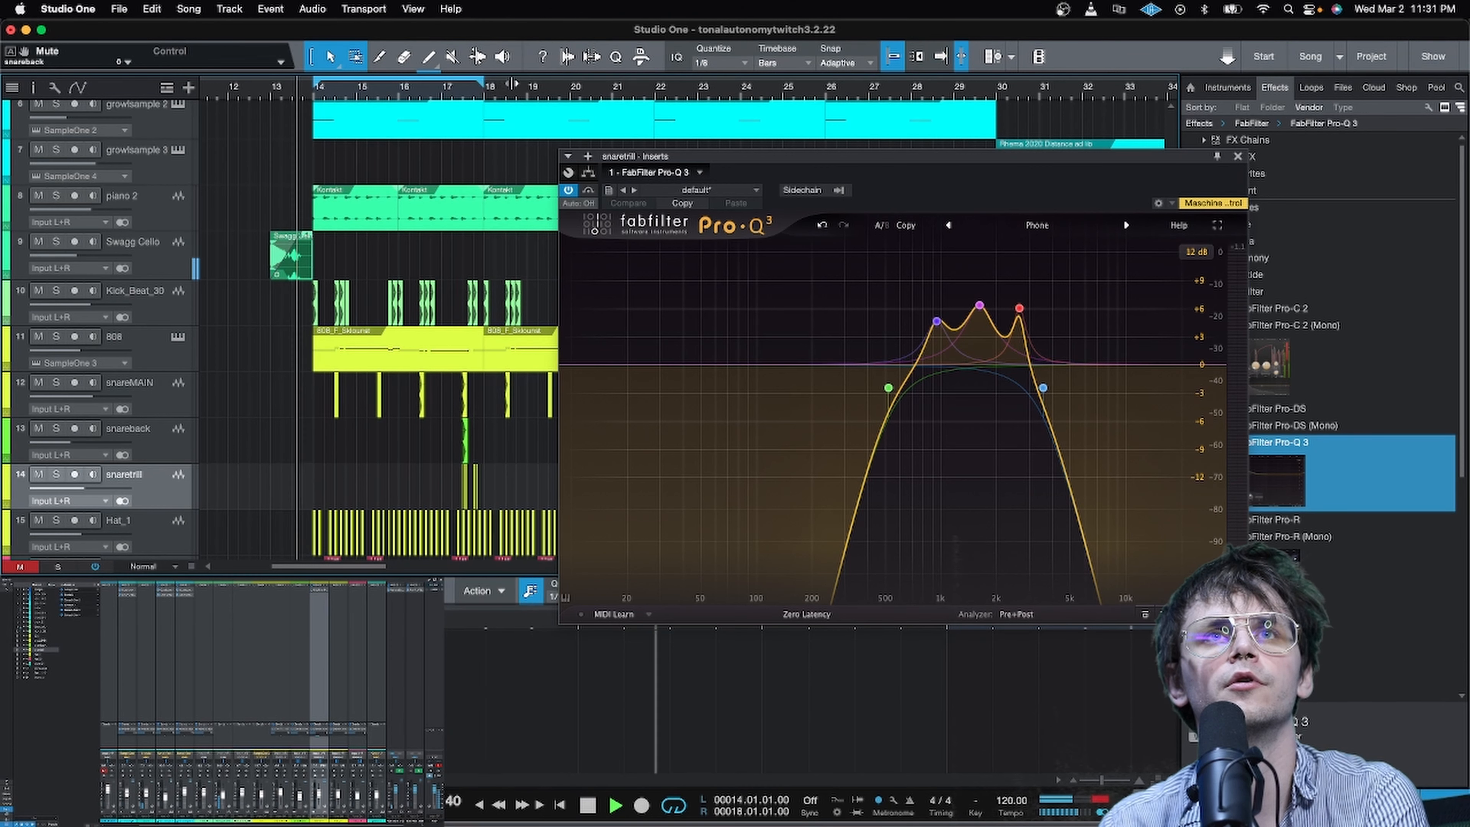
{"action": "left_click_drag", "start_coordinate": [480, 87], "coordinate": [1007, 109]}
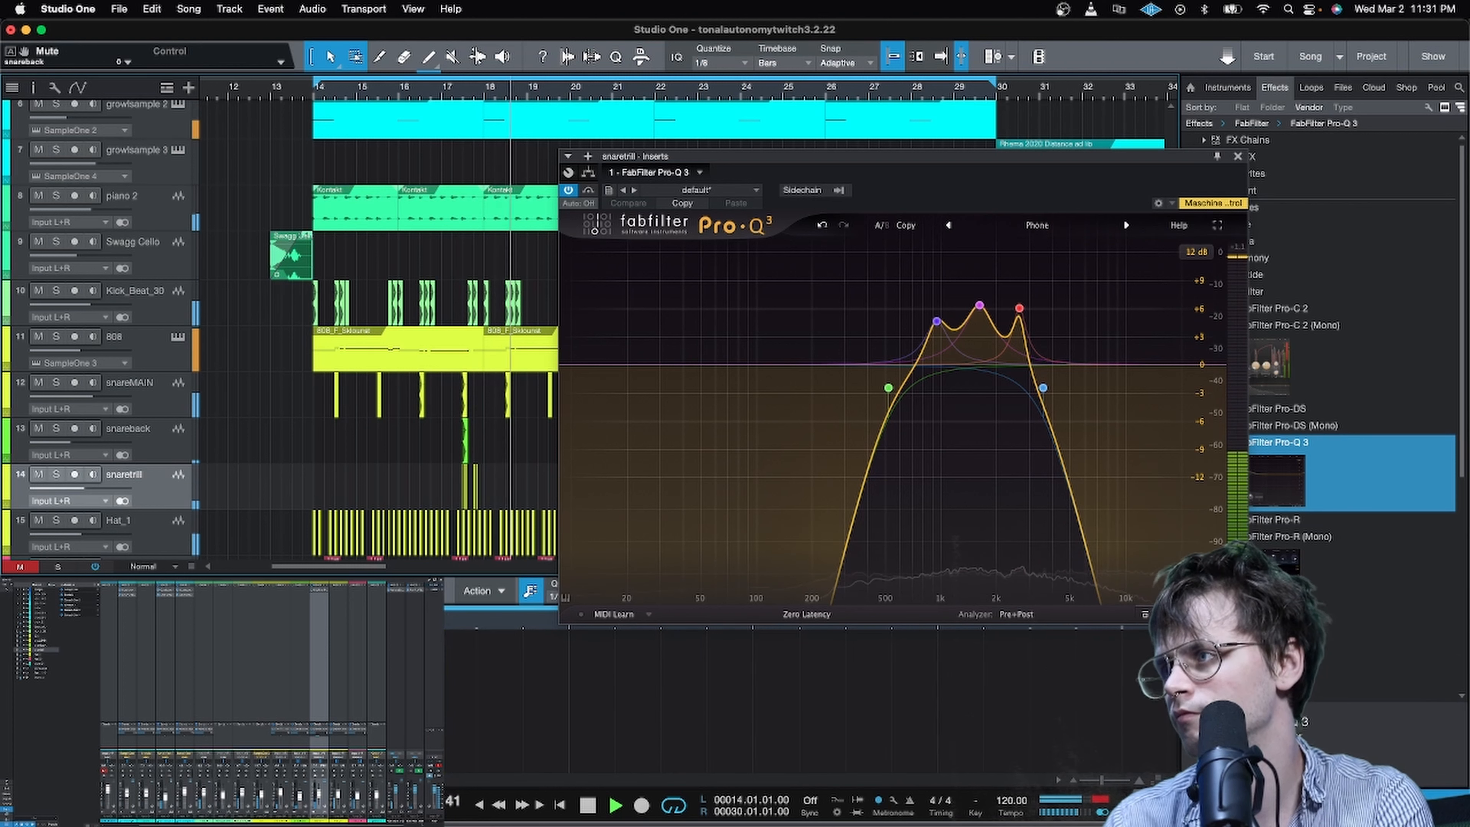
Step: Readjust the snaretrill's Valhalla send level against the full mix
{"action": "left_click", "coordinate": [319, 731]}
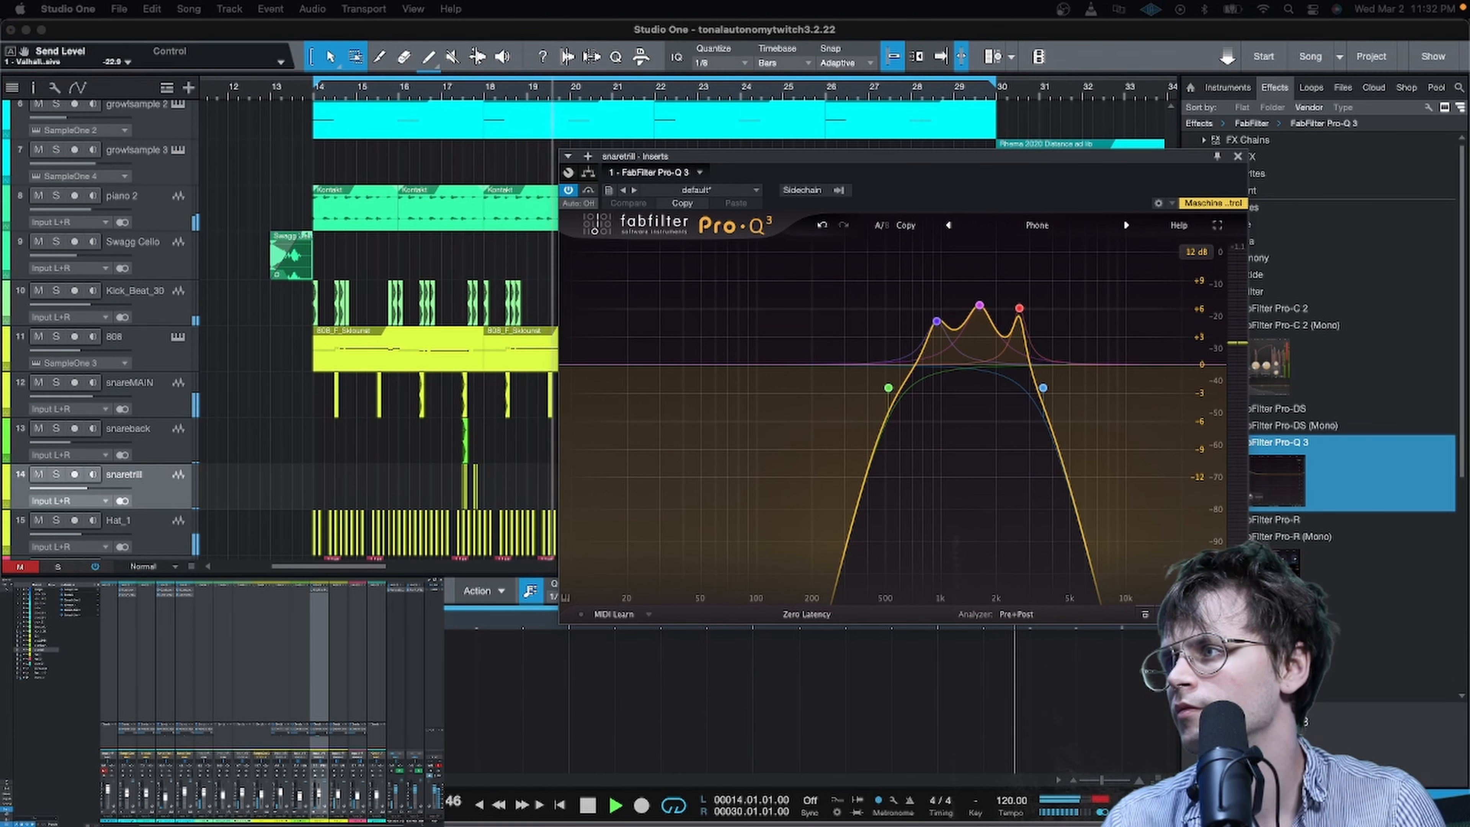
{"action": "key", "text": "space"}
Step: Move the snaretrill equalizer's highest bell band to about 3521 Hz and its high cut to about 7115 Hz
{"action": "mouse_move", "coordinate": [1032, 383]}
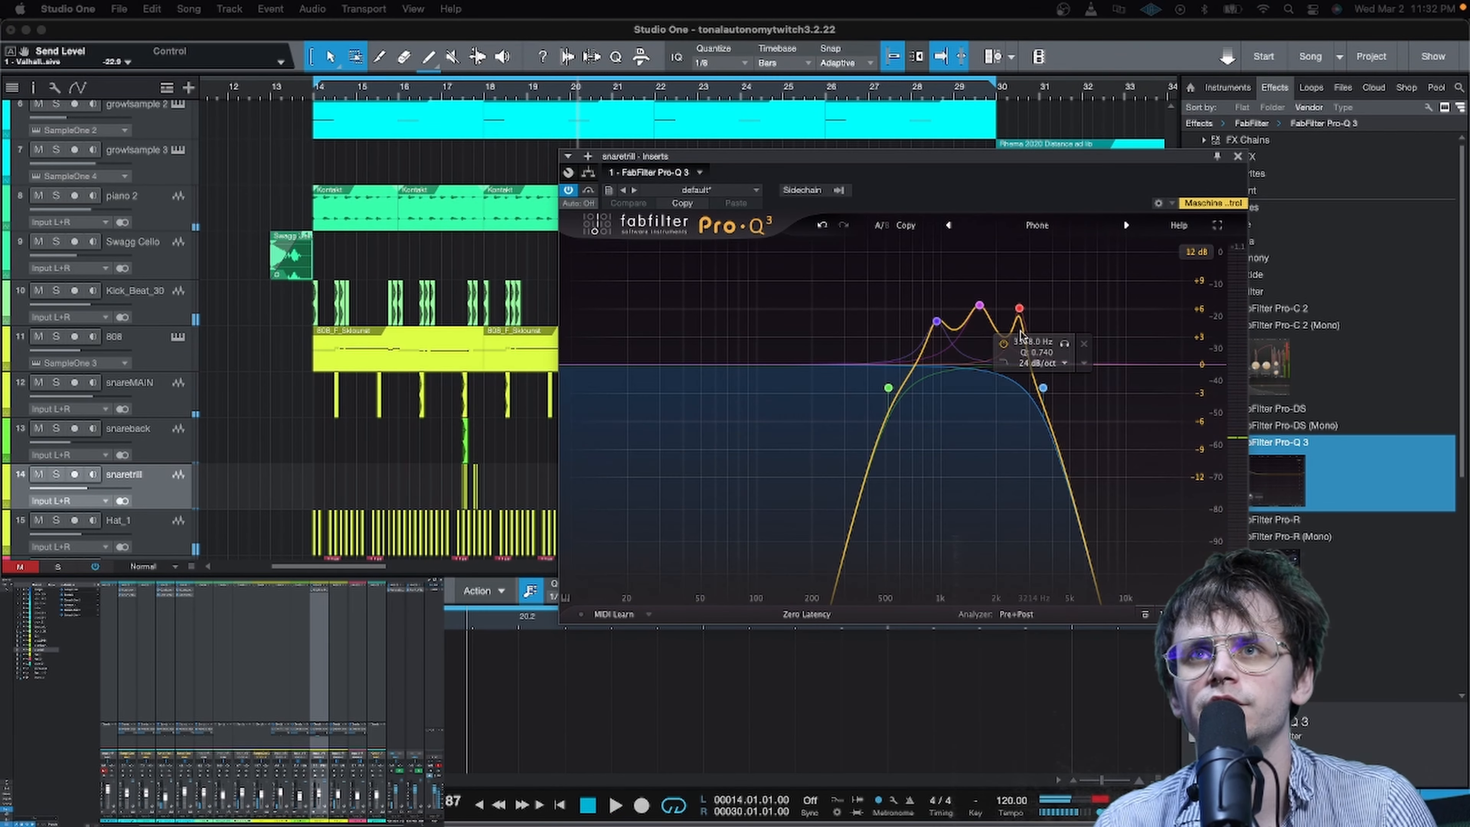
{"action": "left_click_drag", "start_coordinate": [1019, 308], "coordinate": [1038, 304]}
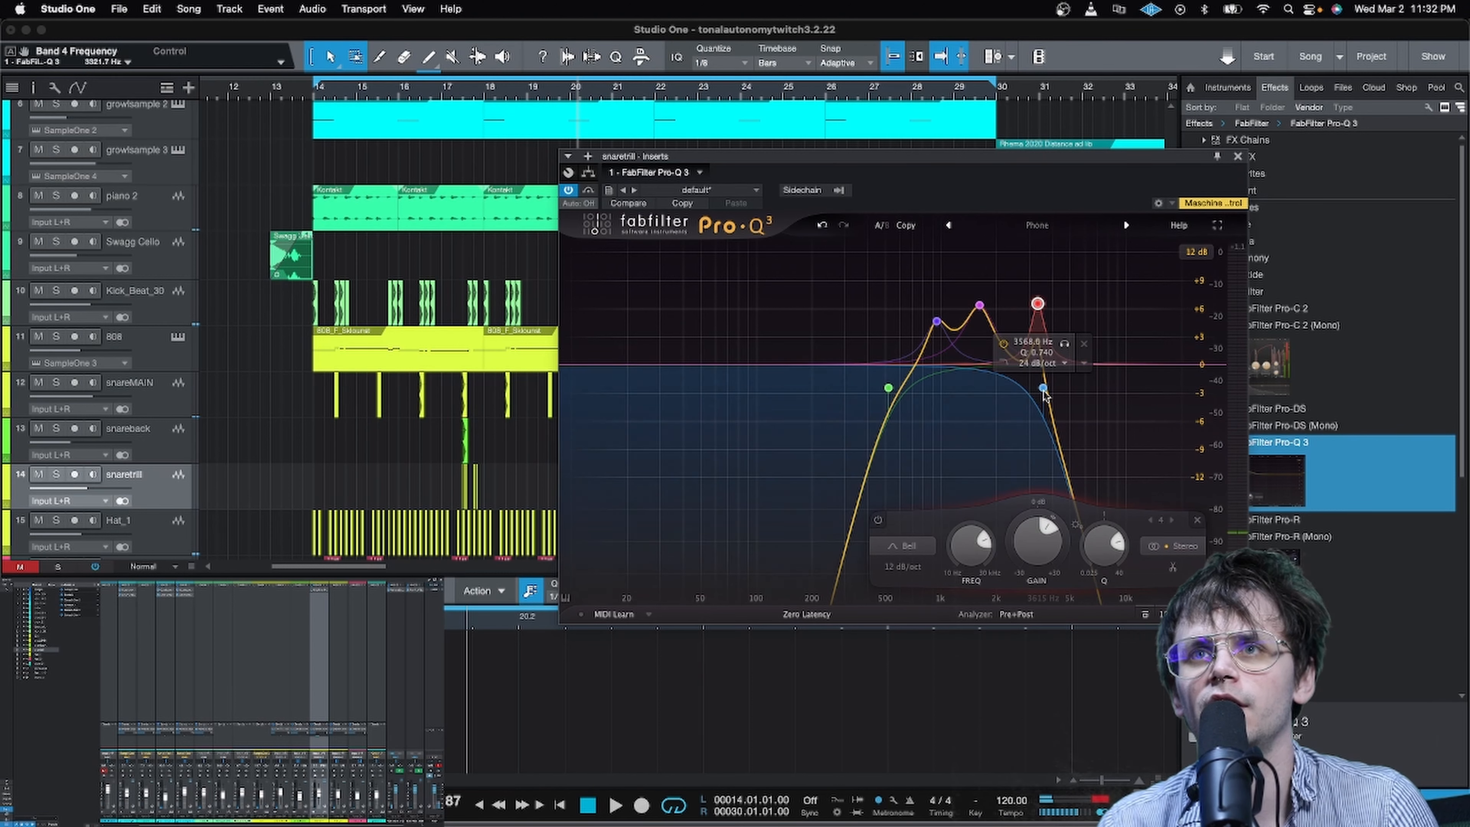
{"action": "left_click_drag", "start_coordinate": [1044, 393], "coordinate": [1099, 373]}
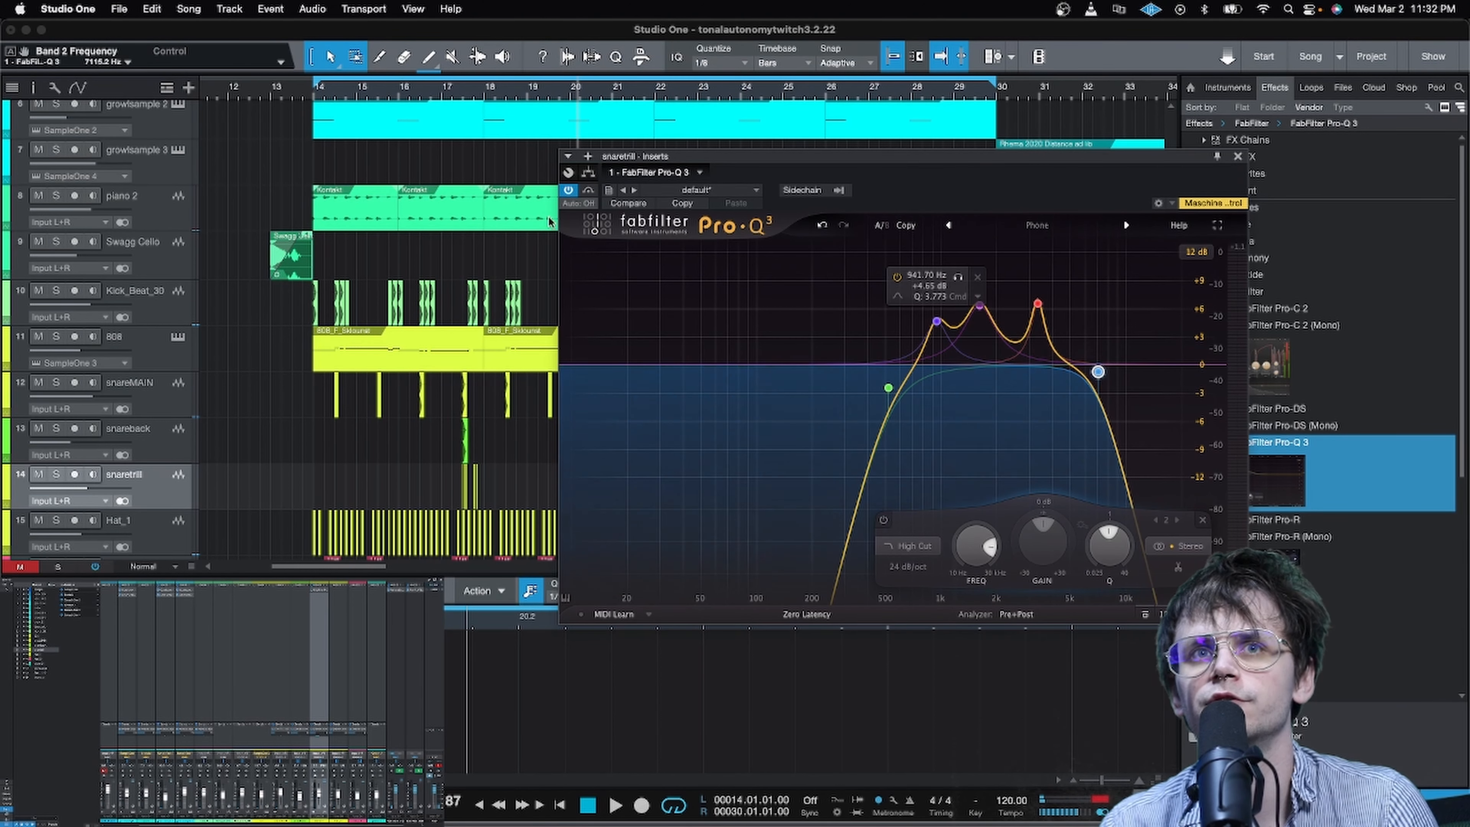
Step: Lower the snaretrill volume to about -18.8 dB while replaying from just before bar 17, and close the equalizer window
{"action": "key", "text": "space"}
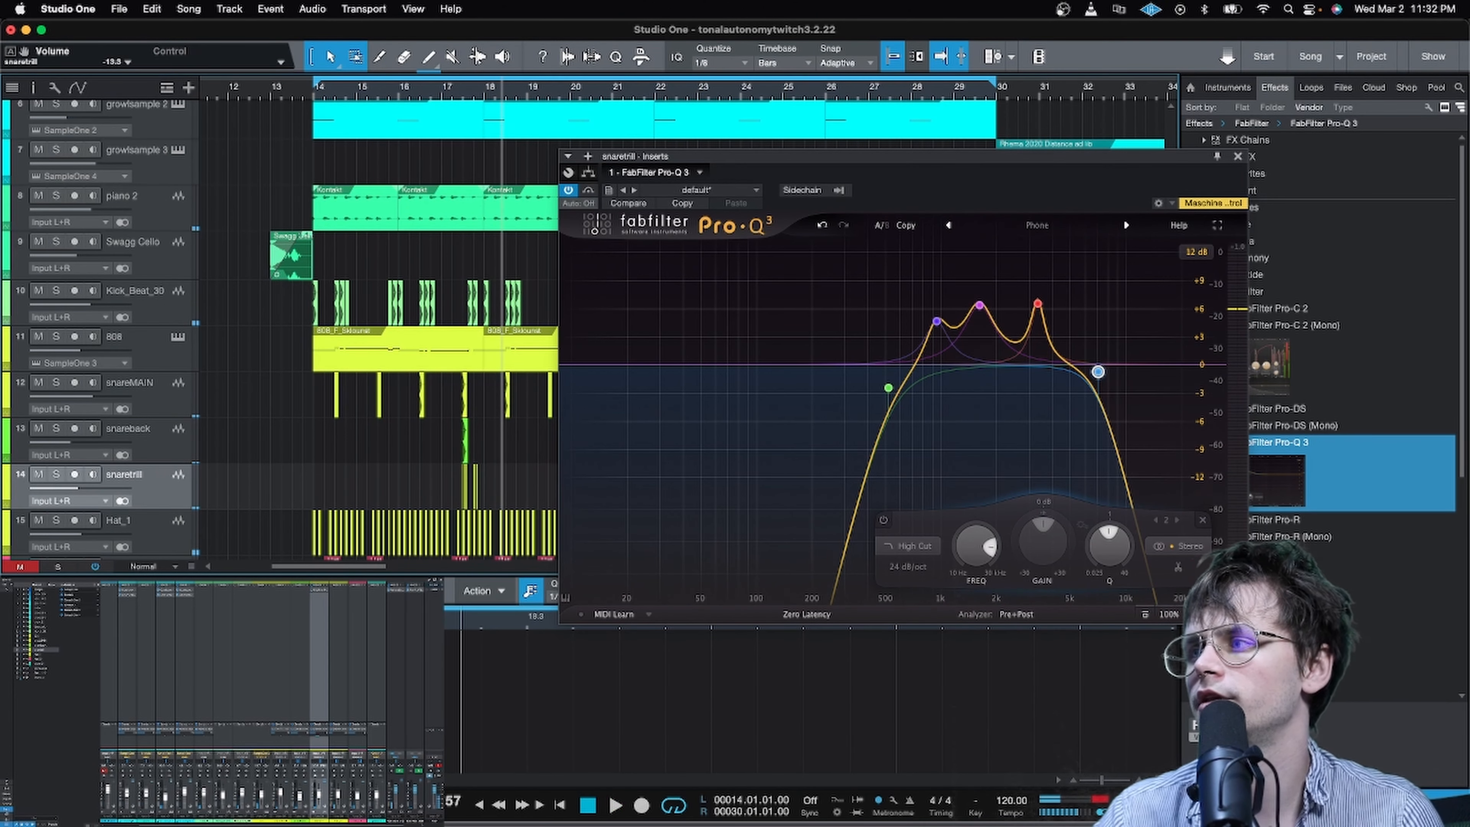
{"action": "left_click", "coordinate": [440, 93]}
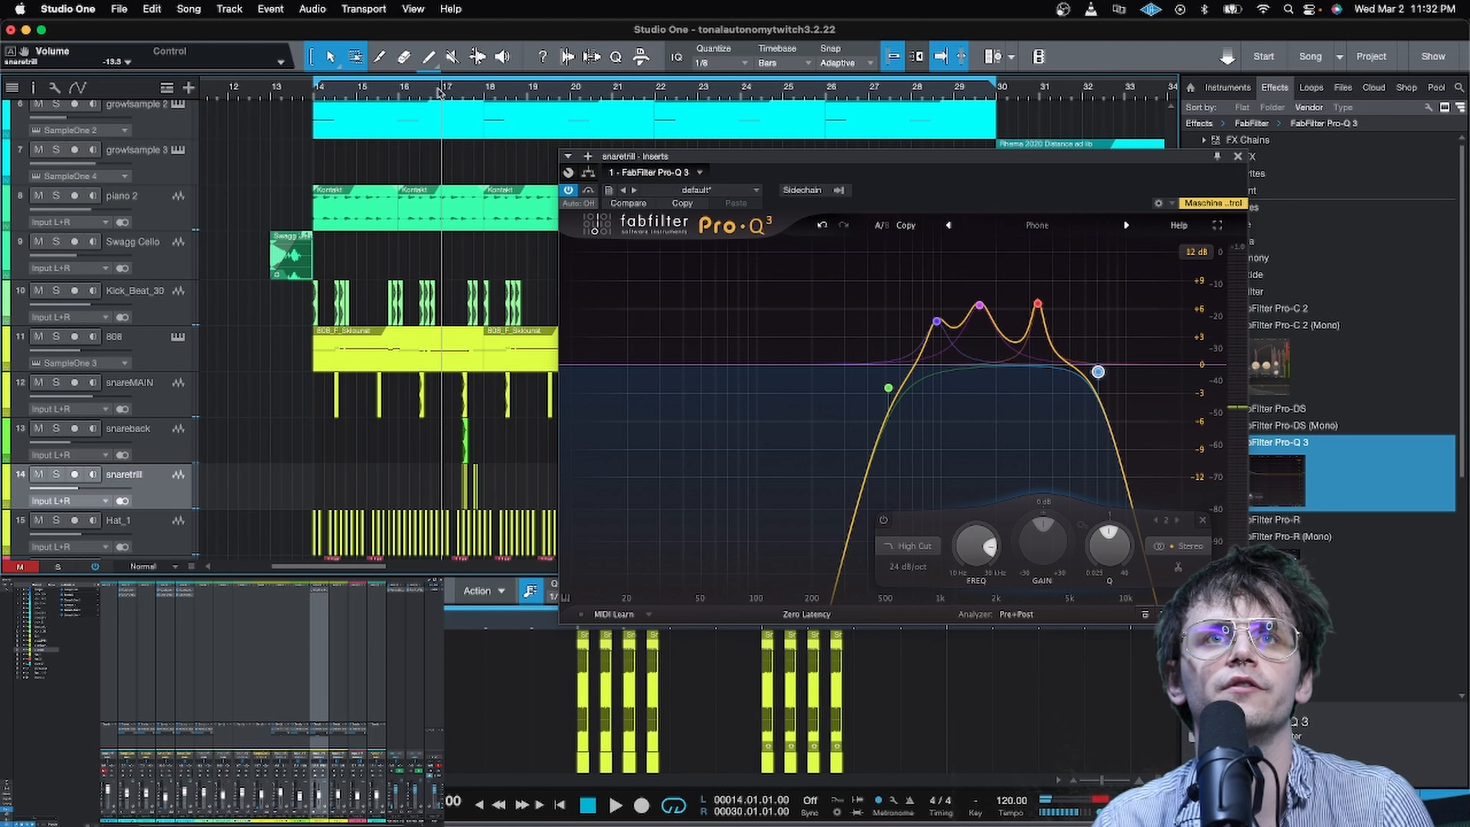
{"action": "scroll", "coordinate": [481, 92], "scroll_direction": "up", "scroll_amount": 5}
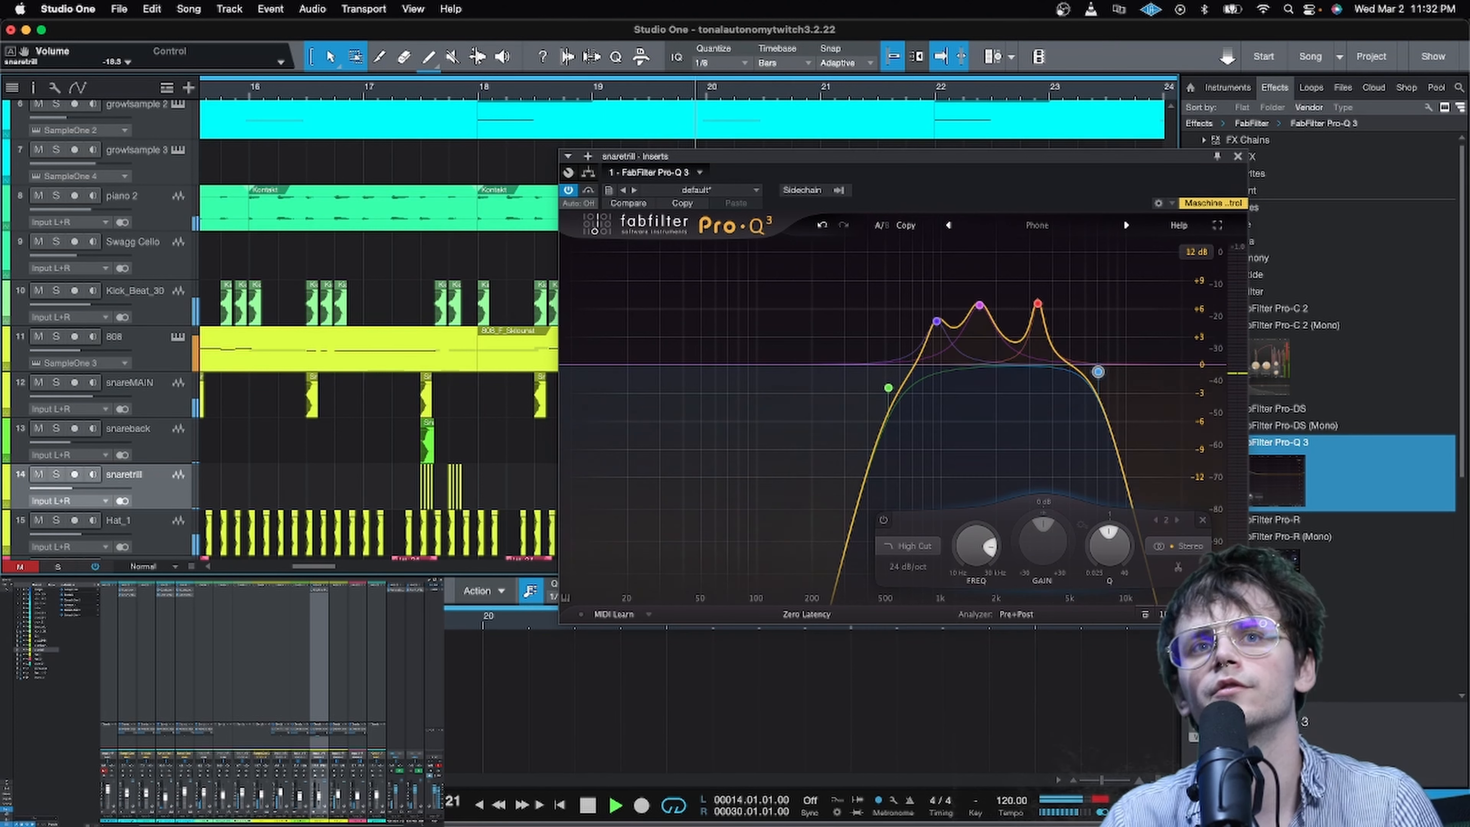
{"action": "left_click", "coordinate": [1237, 158]}
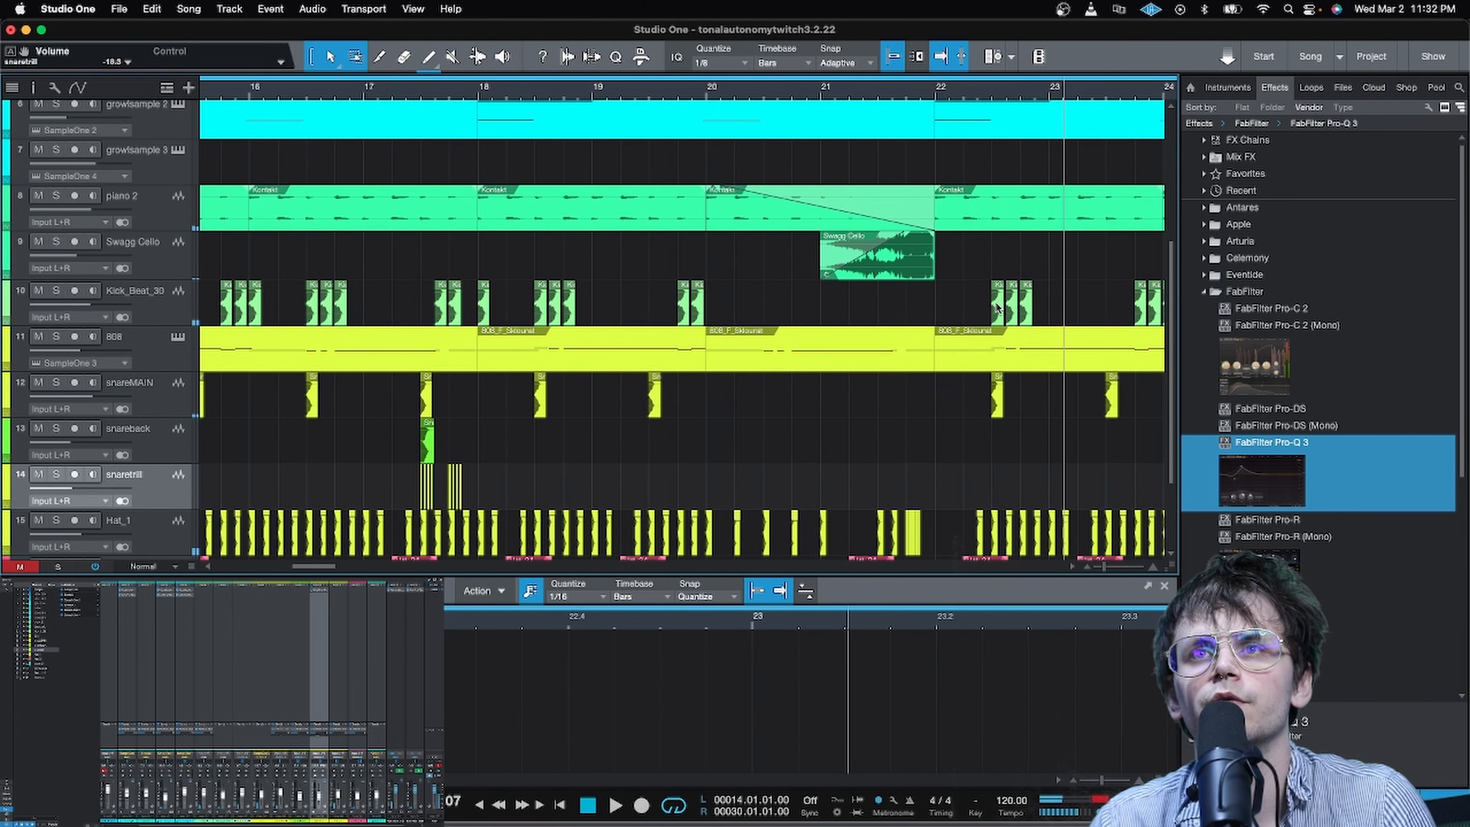
Step: Delete all events from bar 38 onward across every track of the arrangement
{"action": "scroll", "coordinate": [939, 96], "scroll_direction": "down", "scroll_amount": 5}
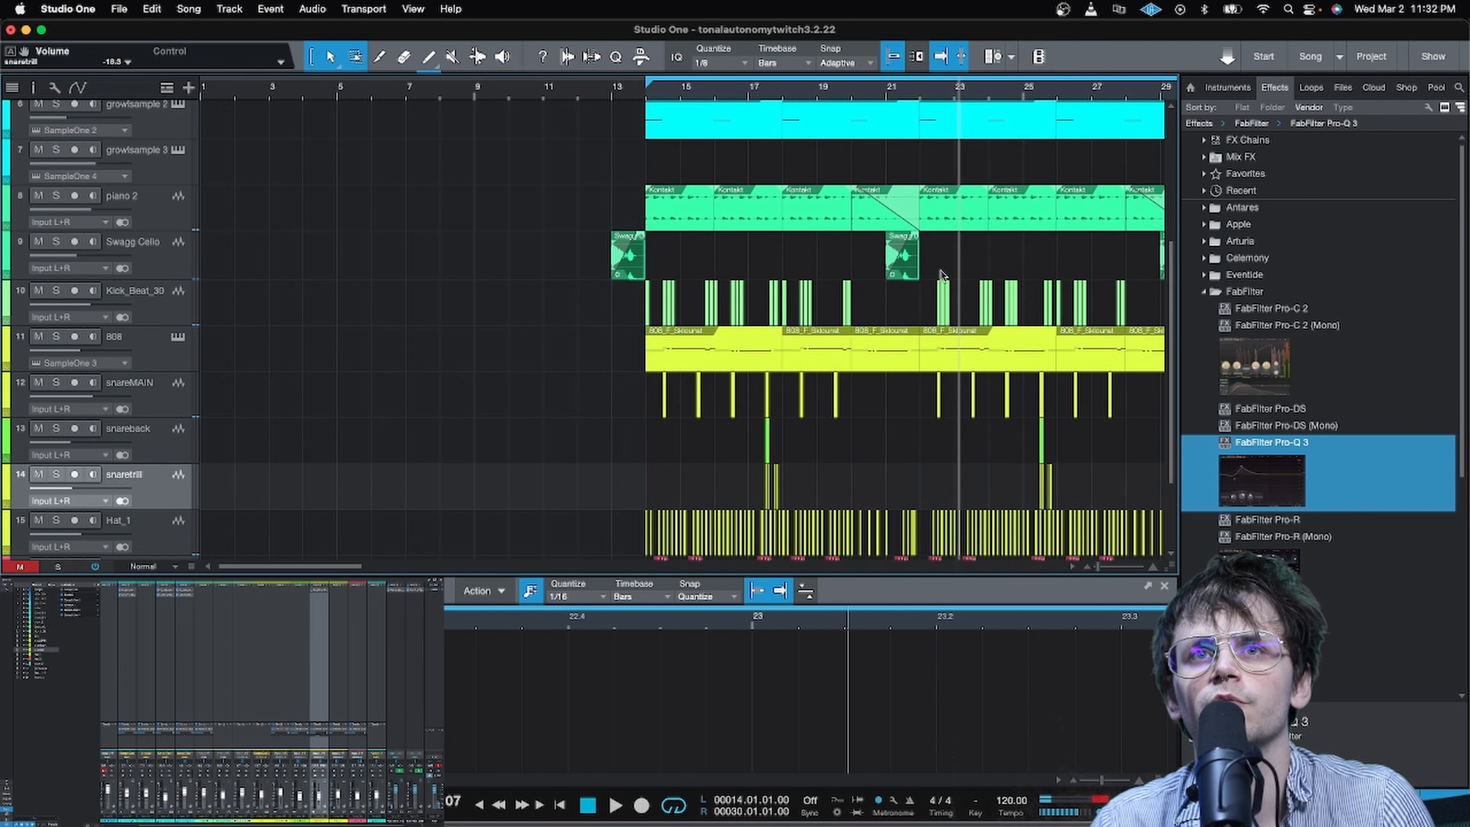
{"action": "scroll", "coordinate": [874, 94], "scroll_direction": "down", "scroll_amount": 5}
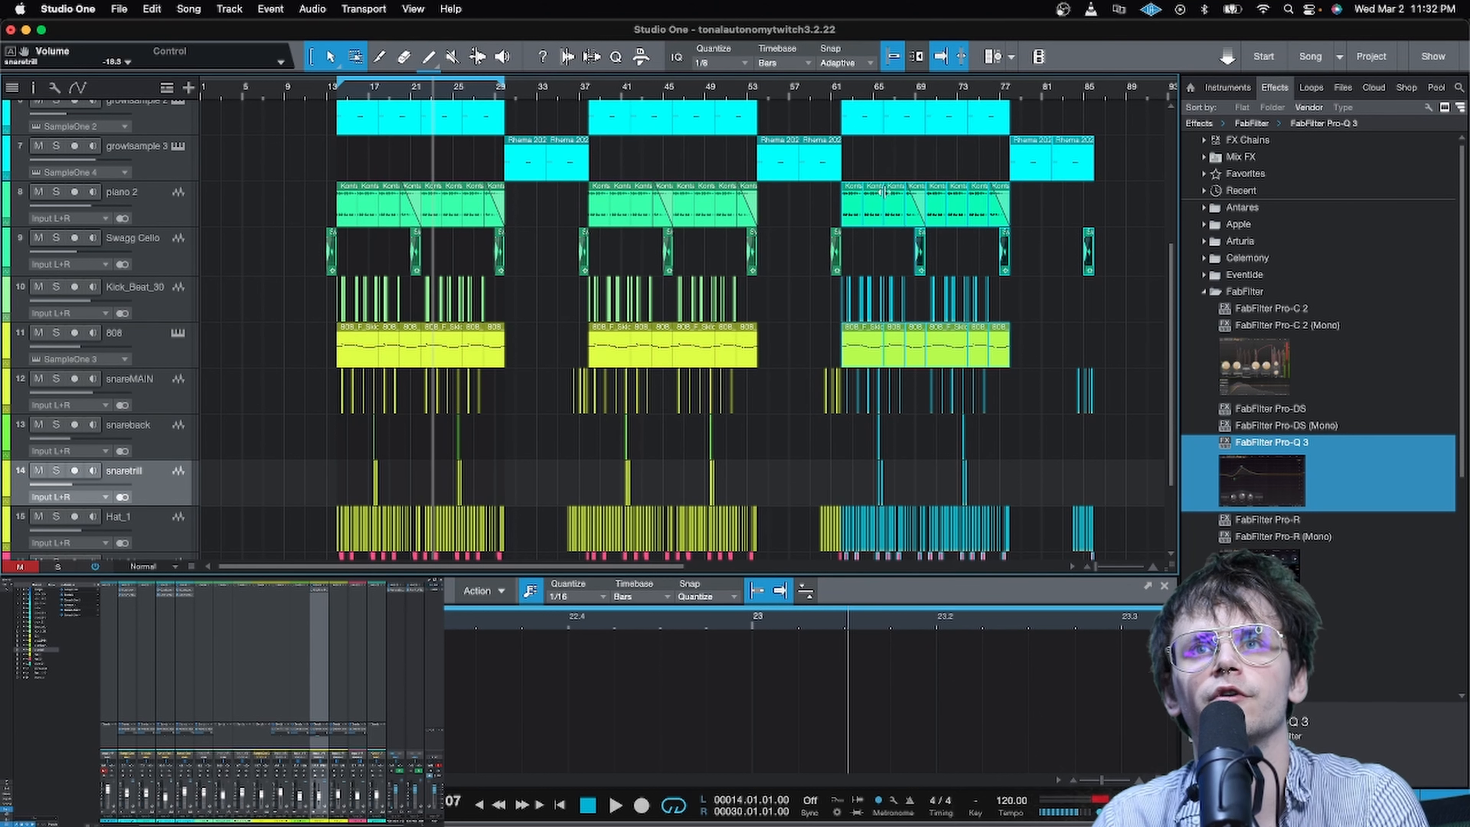
{"action": "scroll", "coordinate": [883, 192], "scroll_direction": "down", "scroll_amount": 3}
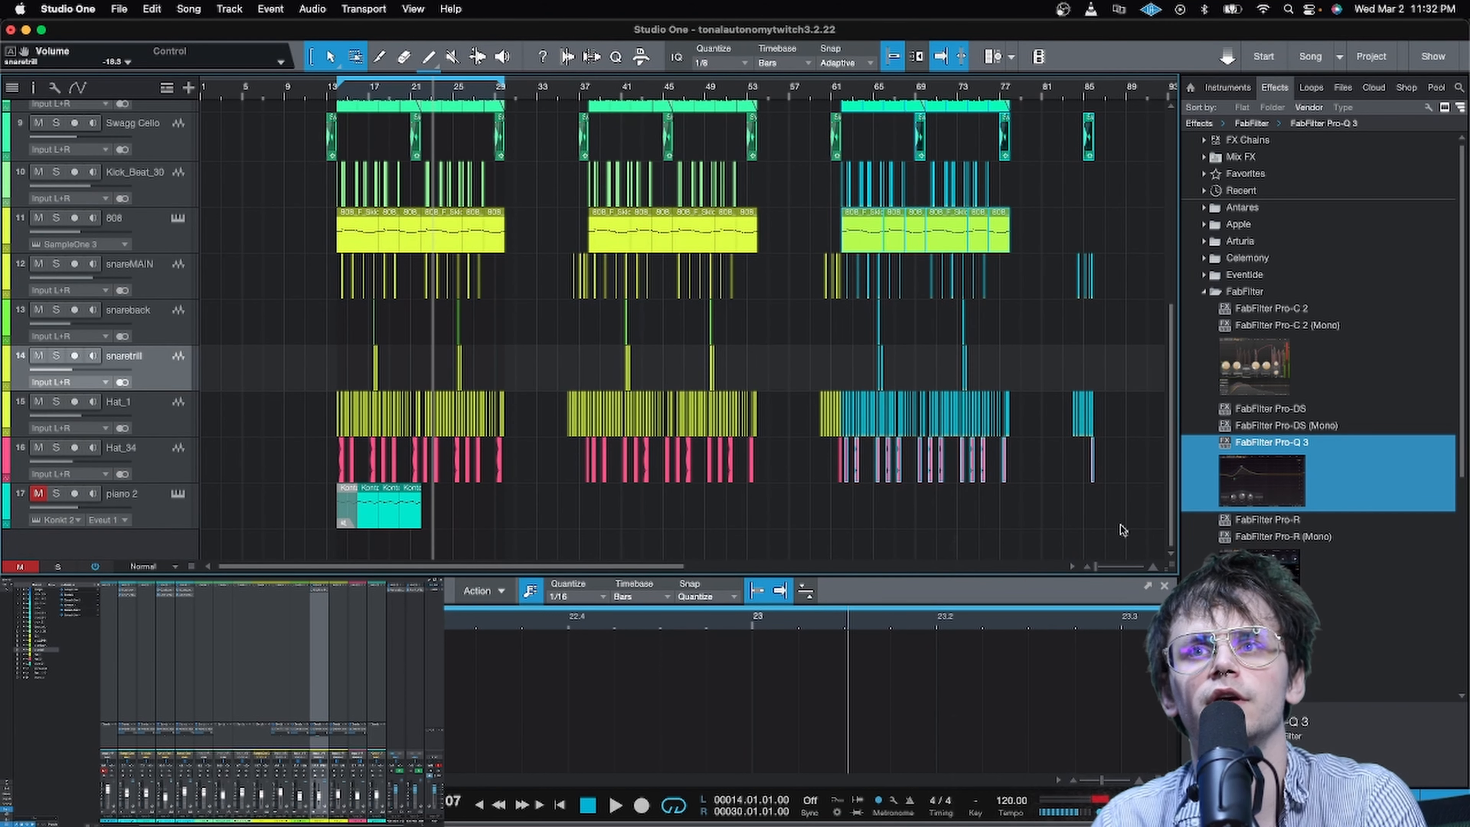
{"action": "left_click_drag", "start_coordinate": [1123, 530], "coordinate": [613, 142]}
{"action": "key", "text": "Delete"}
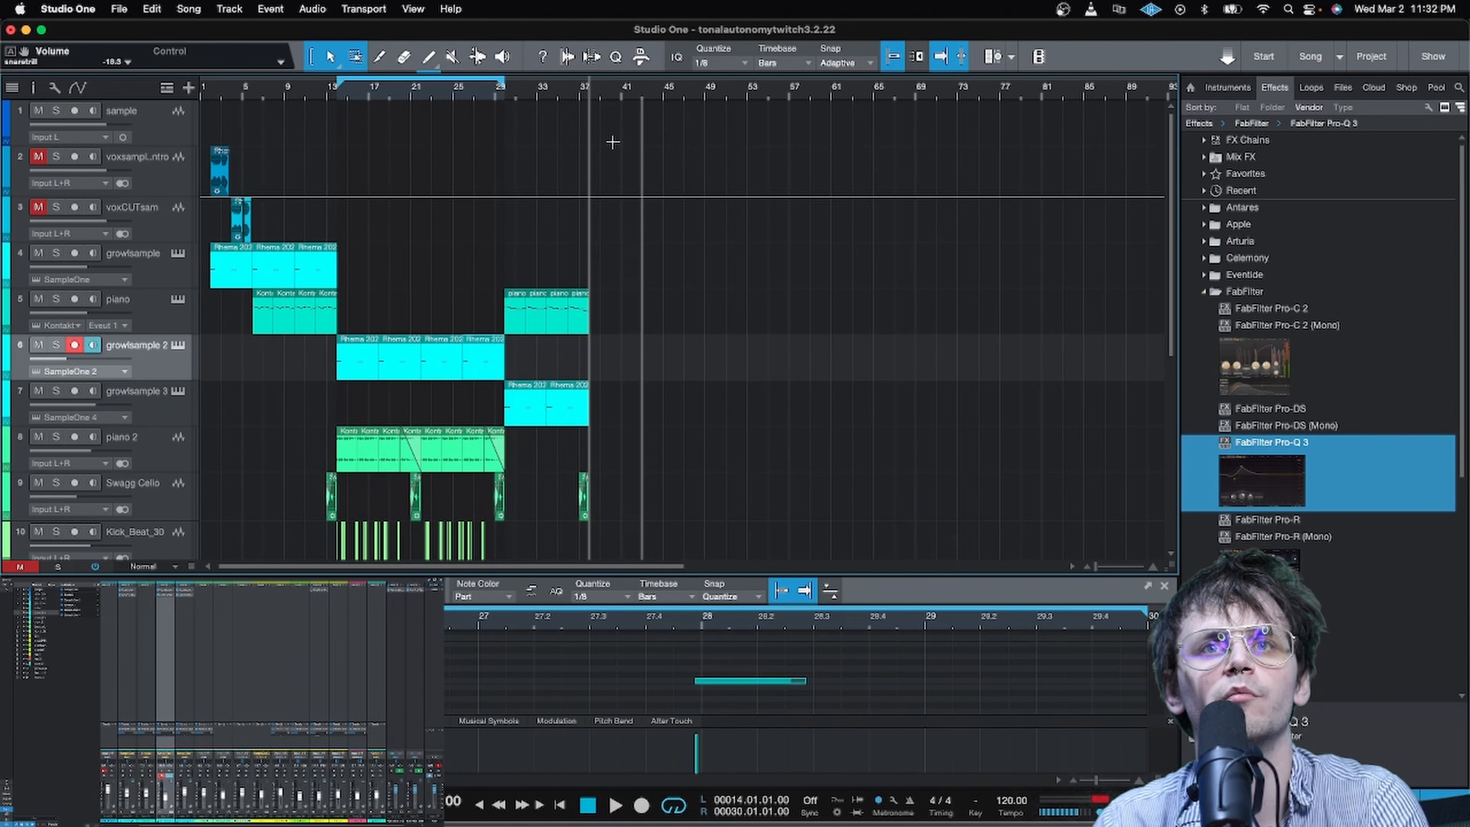
Step: Copy a Kick_Beat_30 hit from bar 22.3 to the start of bar 22
{"action": "left_click_drag", "start_coordinate": [409, 87], "coordinate": [414, 174]}
{"action": "scroll", "coordinate": [575, 321], "scroll_direction": "down", "scroll_amount": 5}
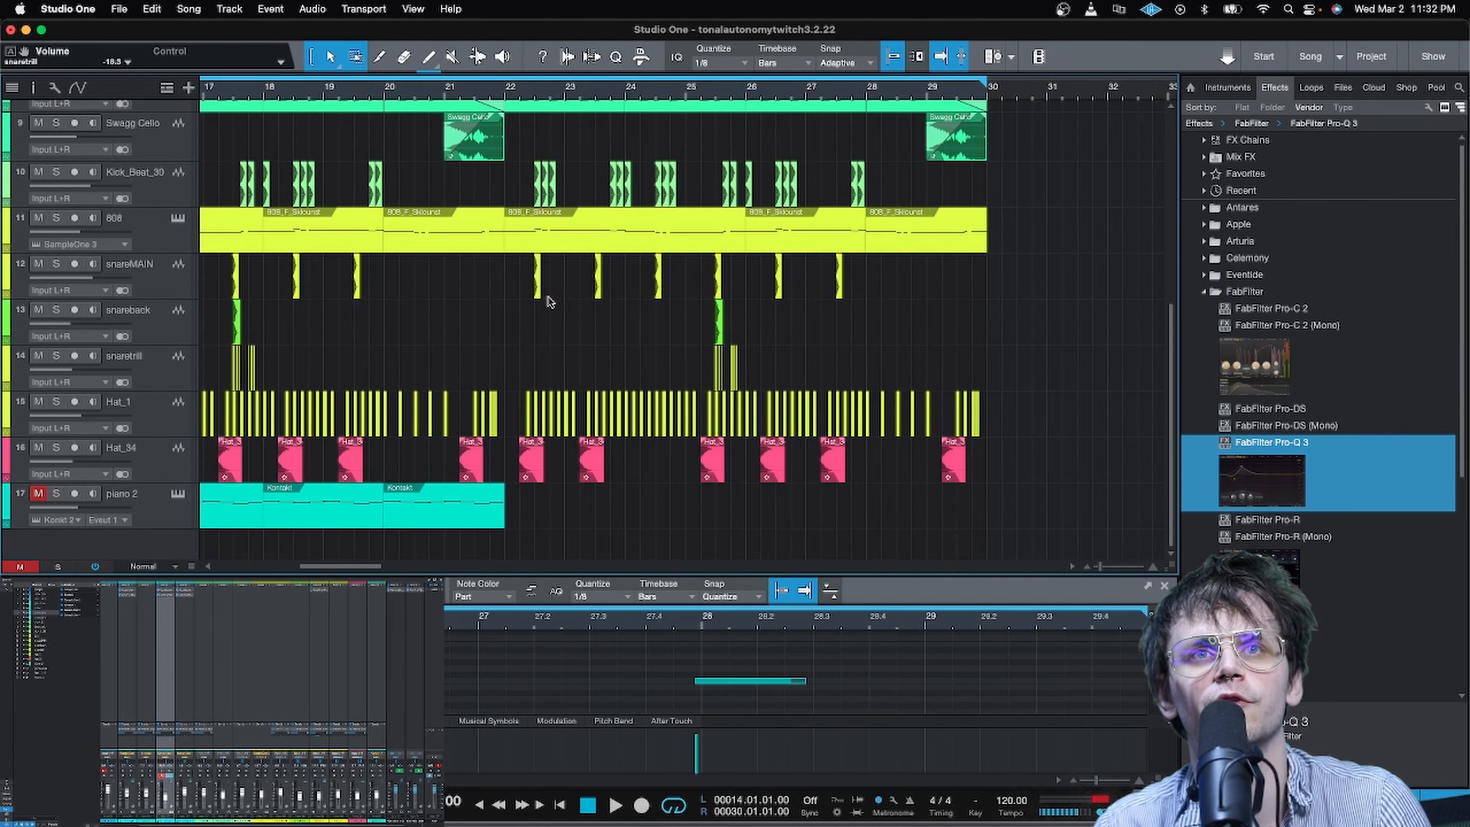
{"action": "scroll", "coordinate": [532, 278], "scroll_direction": "up", "scroll_amount": 2}
{"action": "left_click", "coordinate": [537, 293]}
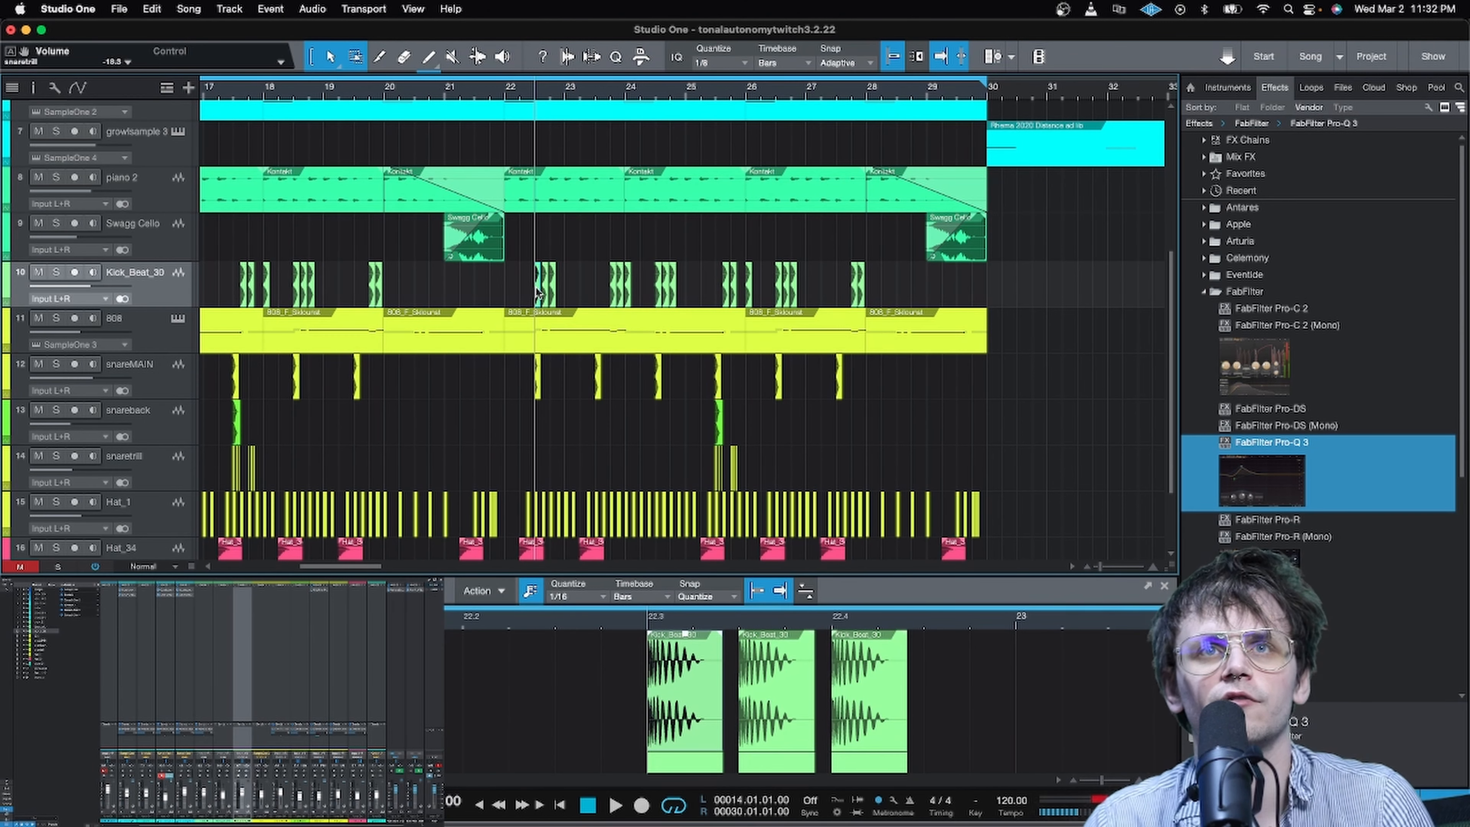
{"action": "left_click_drag", "start_coordinate": [557, 300], "coordinate": [507, 299]}
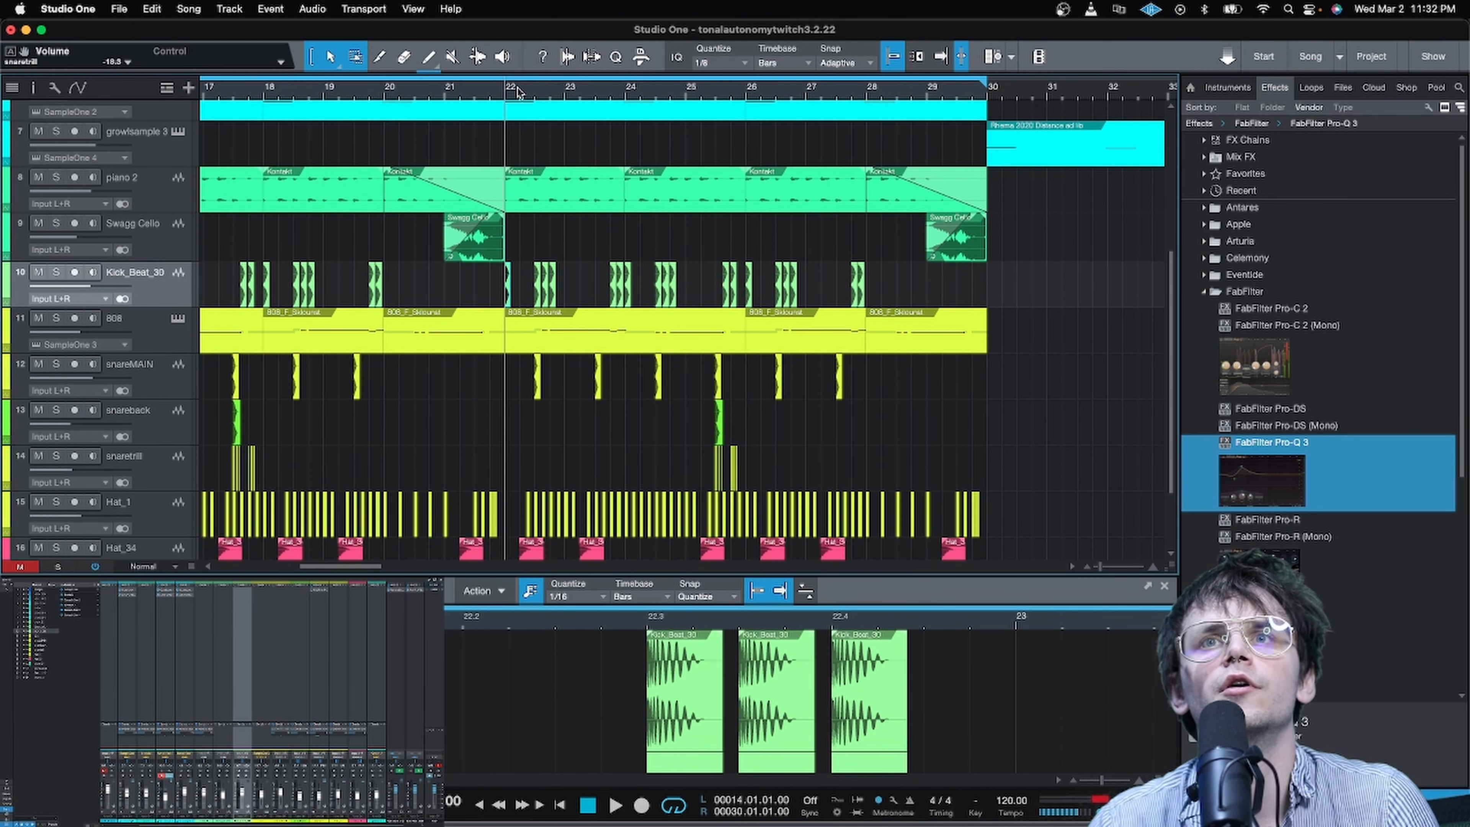
Step: Duplicate the last Kick_Beat_30 hit before bar 28 onto the start of bar 28
{"action": "scroll", "coordinate": [518, 93], "scroll_direction": "down", "scroll_amount": 3}
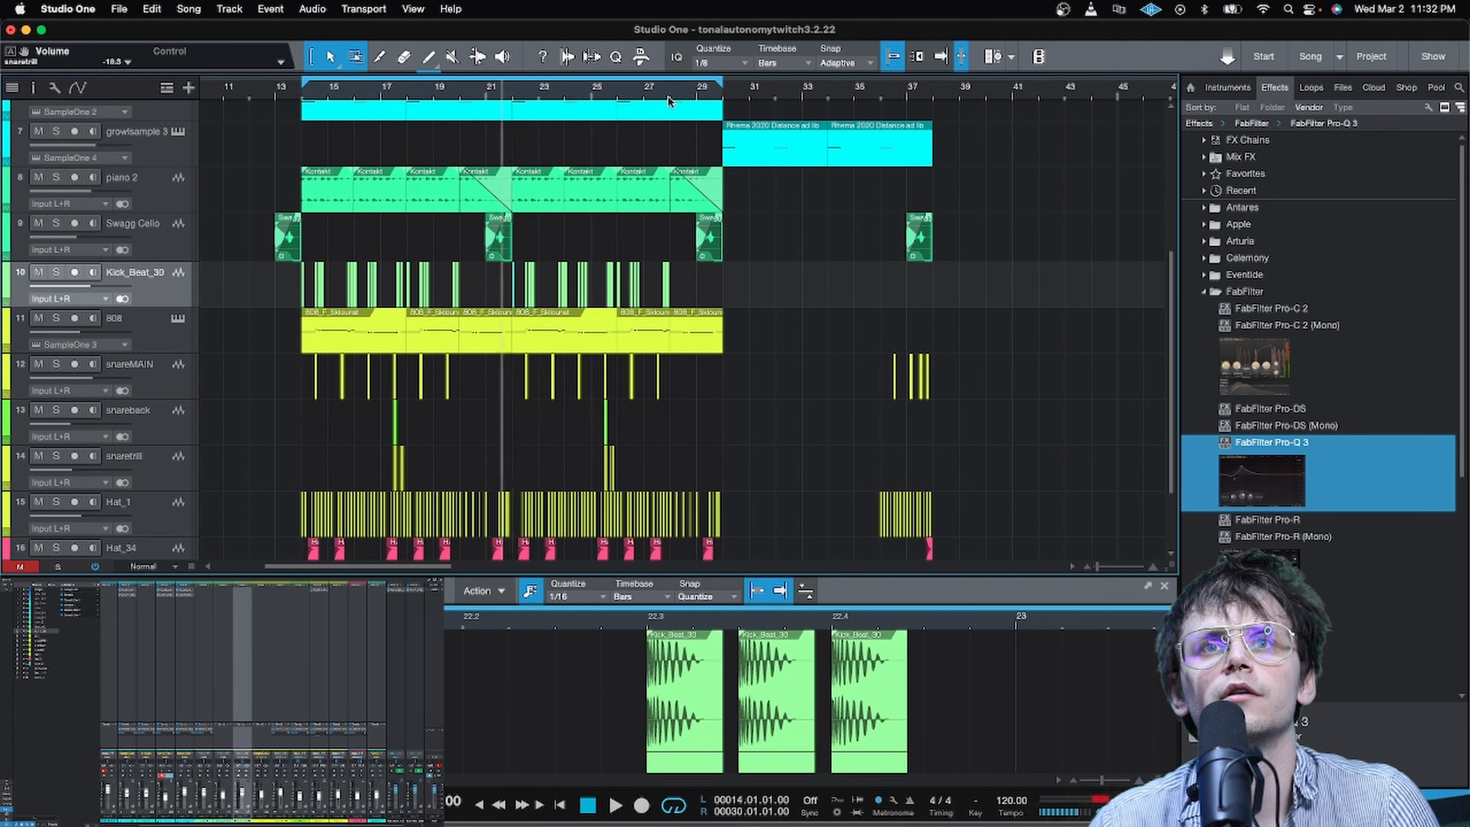
{"action": "scroll", "coordinate": [668, 101], "scroll_direction": "up", "scroll_amount": 6}
{"action": "left_click", "coordinate": [667, 296]}
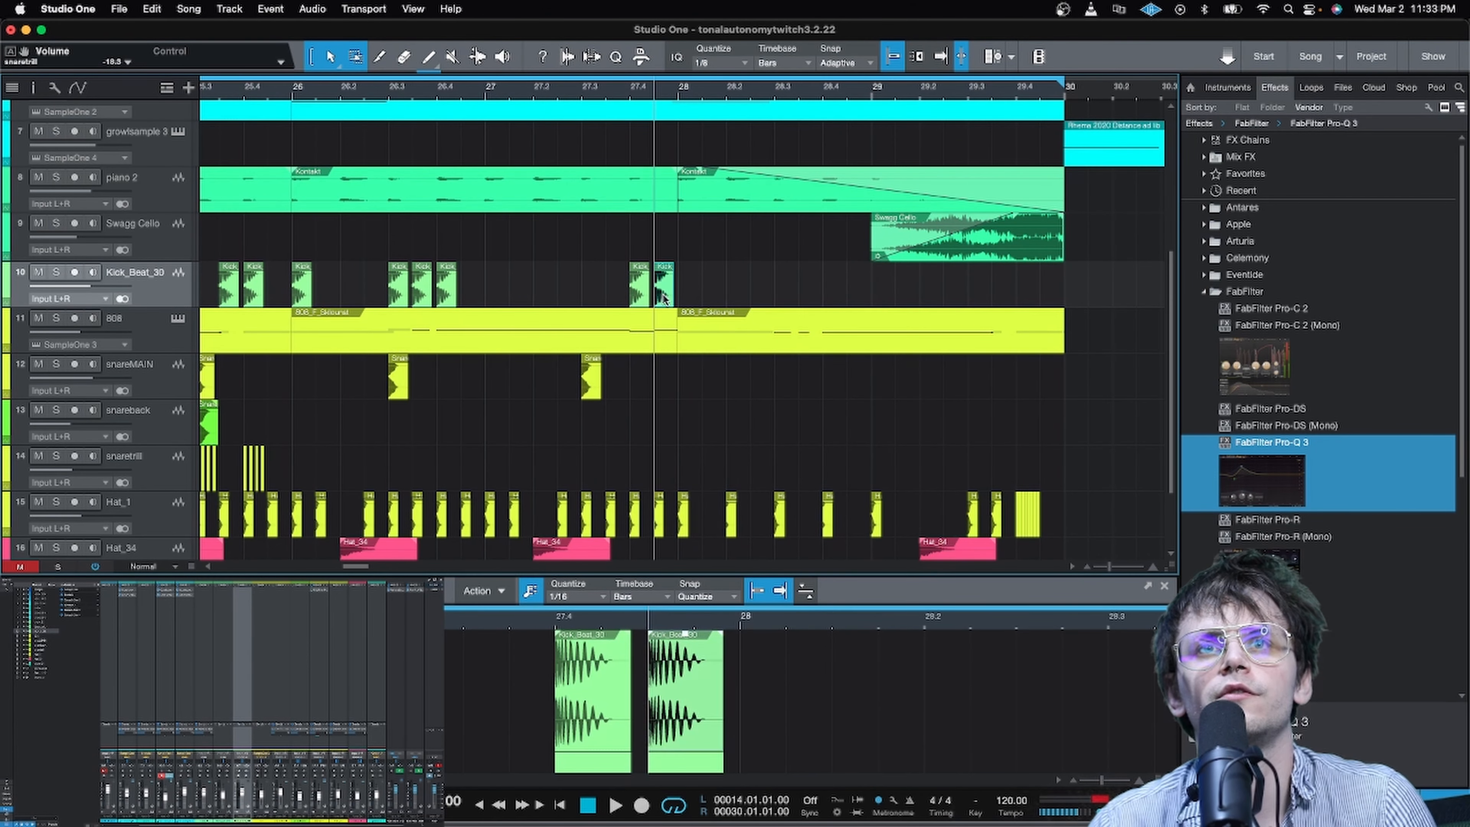
{"action": "key", "text": "d"}
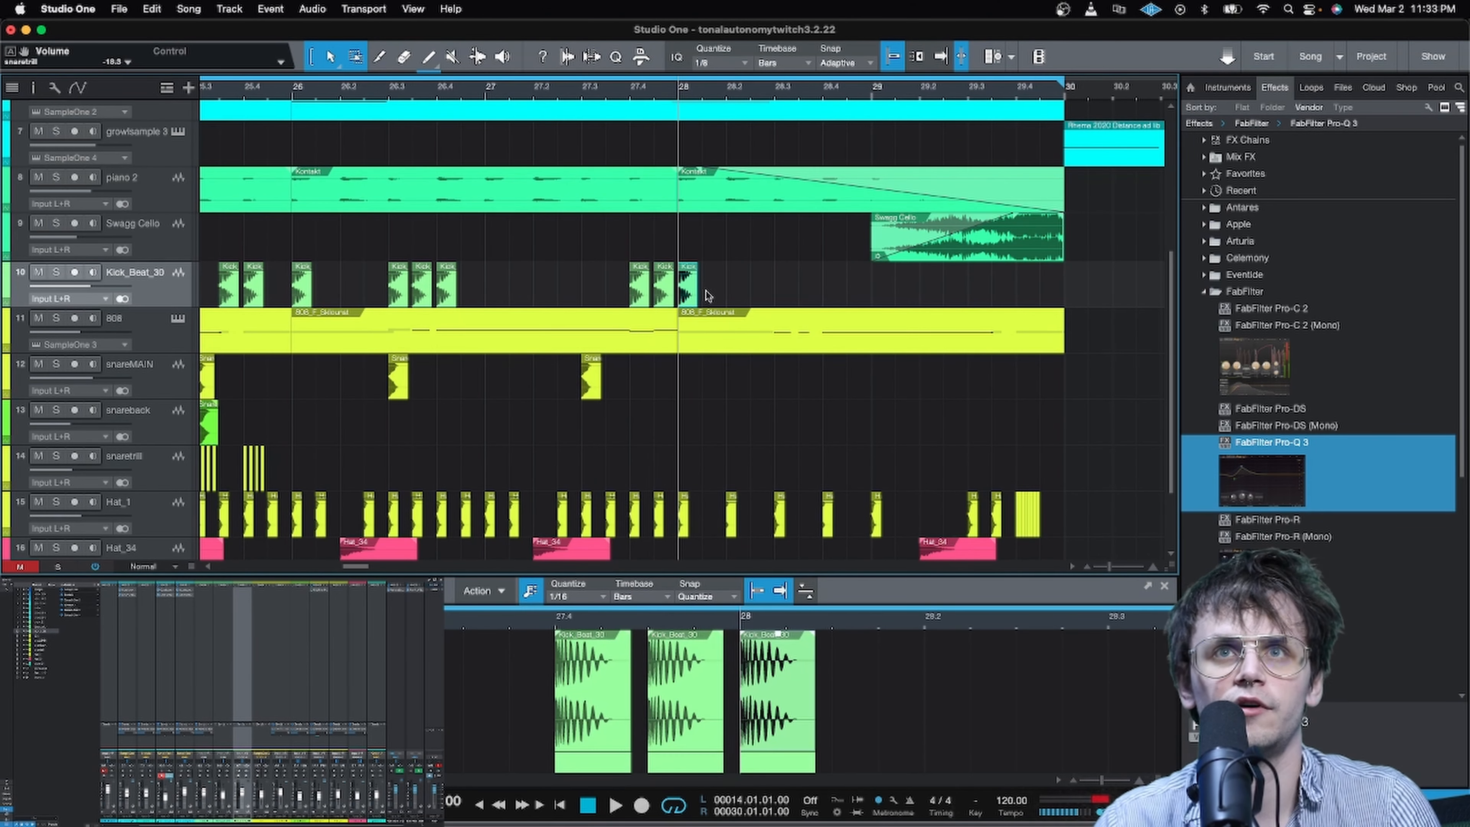
Step: Play the arrangement from just after bar 26 to check the kick hits around bar 28
{"action": "left_click", "coordinate": [358, 89]}
{"action": "key", "text": "space"}
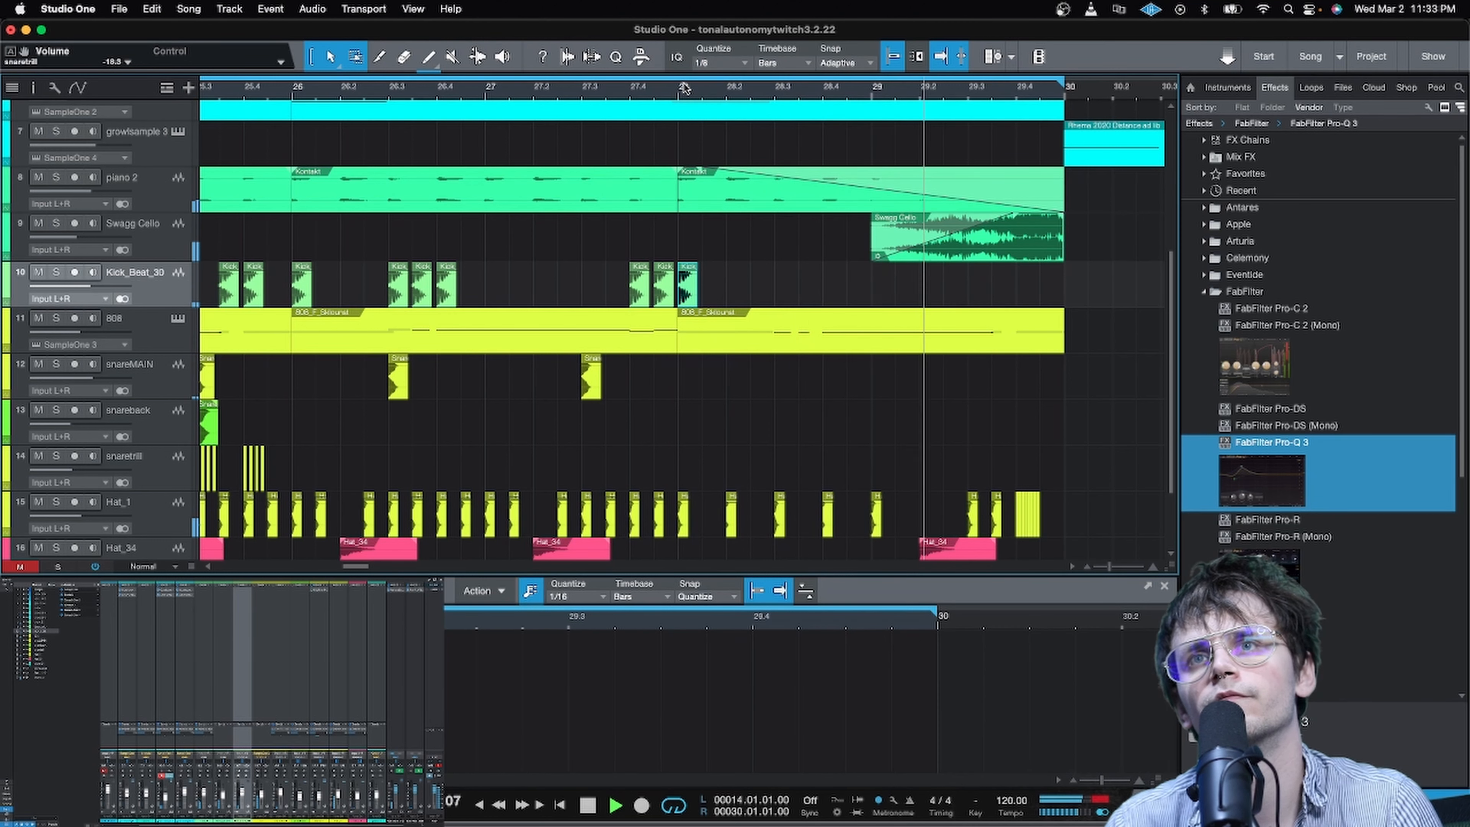
{"action": "scroll", "coordinate": [684, 89], "scroll_direction": "down", "scroll_amount": 5}
{"action": "key", "text": "space"}
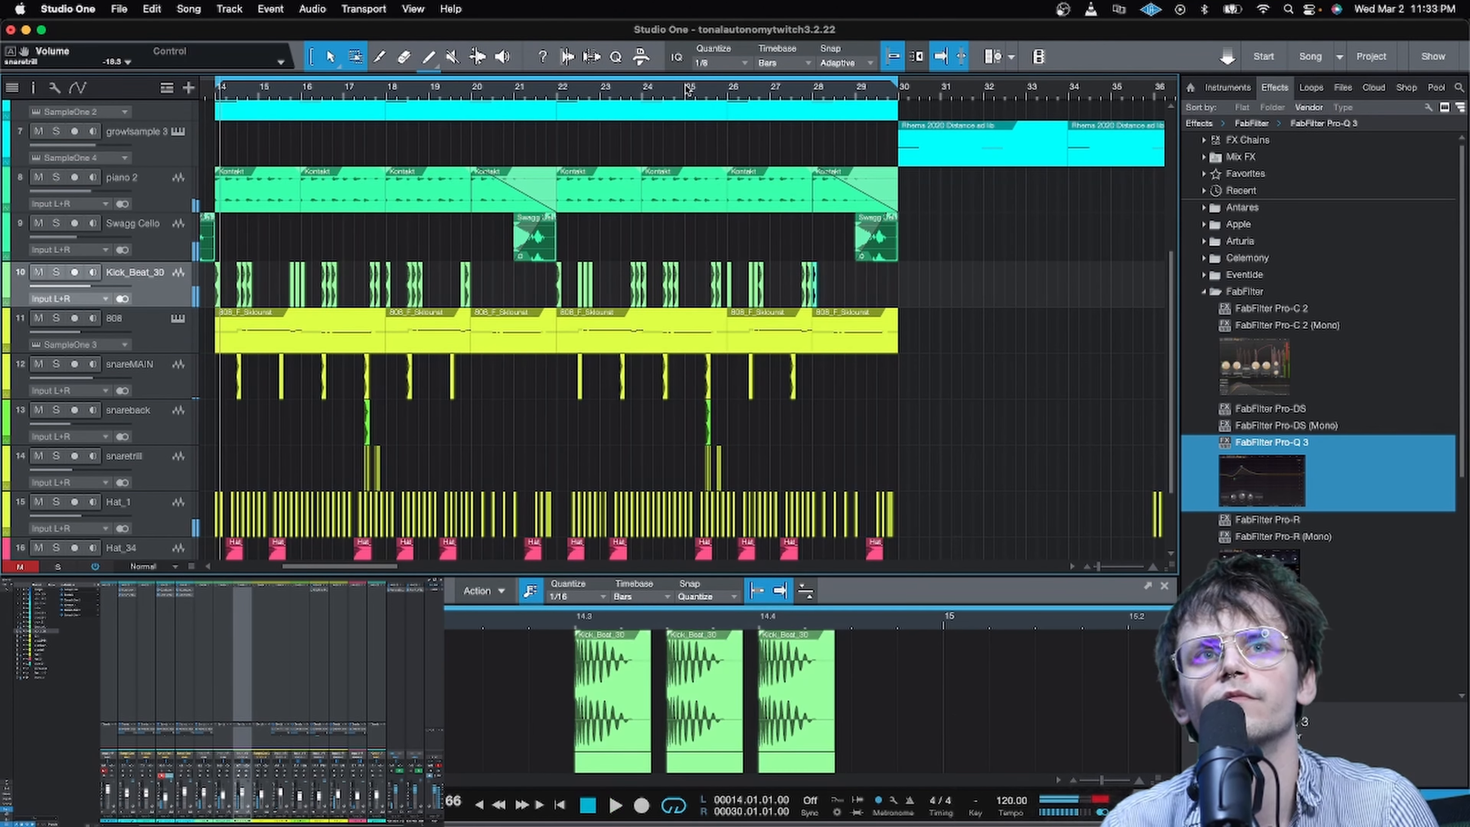
Step: Duplicate all events between bars 14 and 38 on every track twice, extending the arrangement to bar 86
{"action": "scroll", "coordinate": [688, 89], "scroll_direction": "down", "scroll_amount": 4}
{"action": "scroll", "coordinate": [623, 214], "scroll_direction": "down", "scroll_amount": 3}
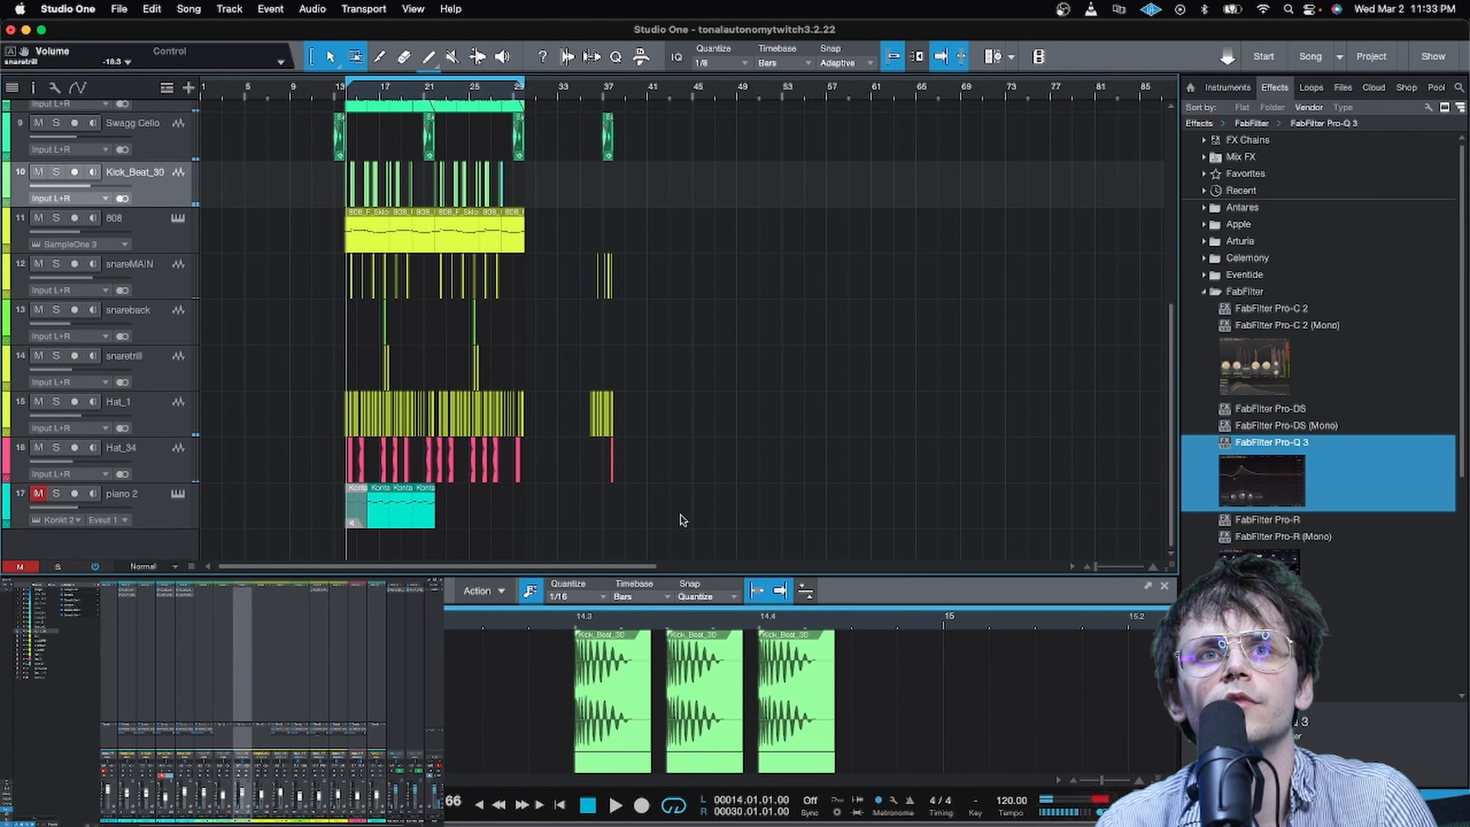
{"action": "left_click_drag", "start_coordinate": [670, 483], "coordinate": [347, 5]}
{"action": "key", "text": "d"}
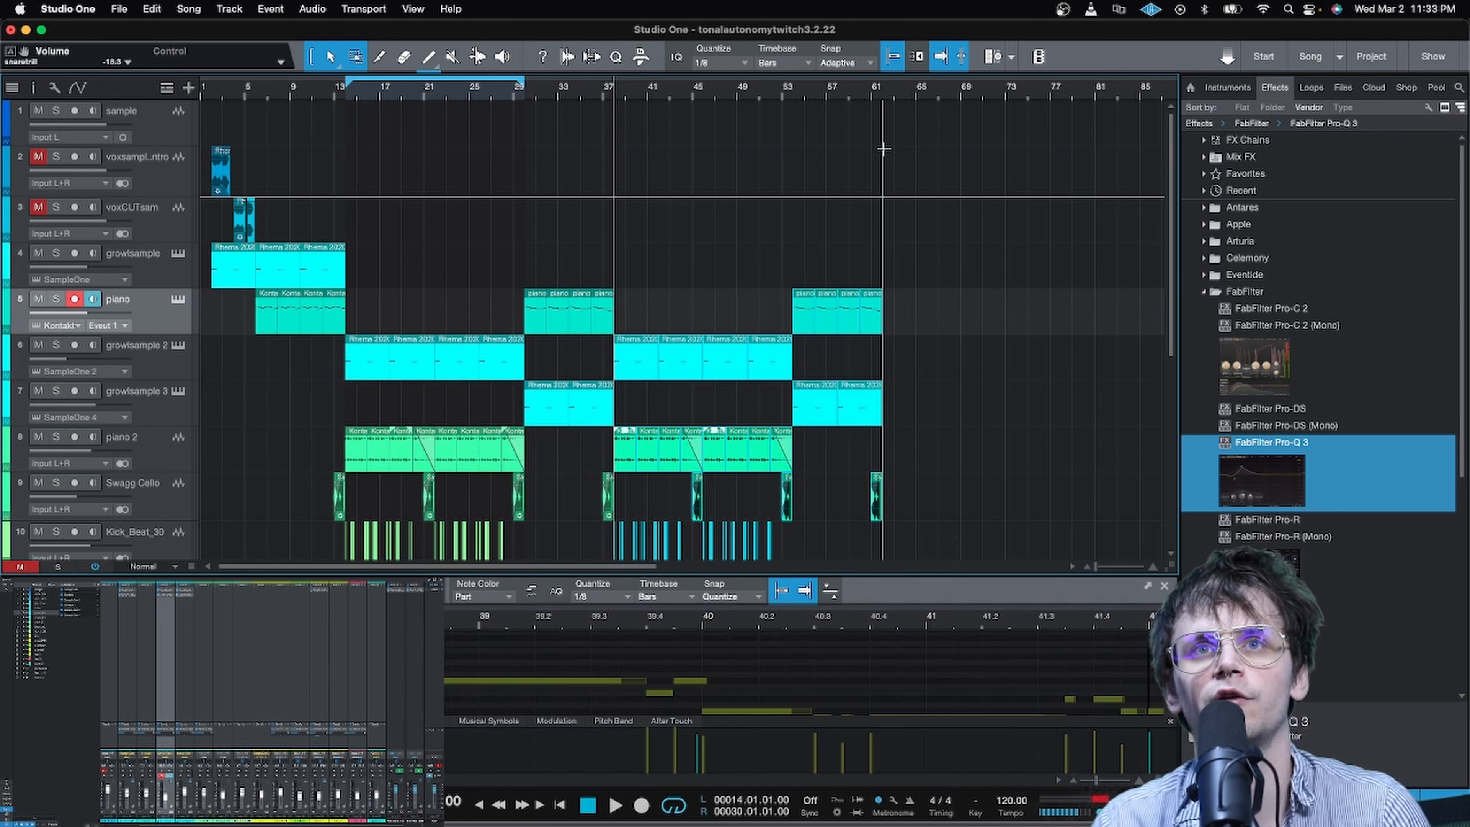
{"action": "key", "text": "d"}
{"action": "key", "text": "w"}
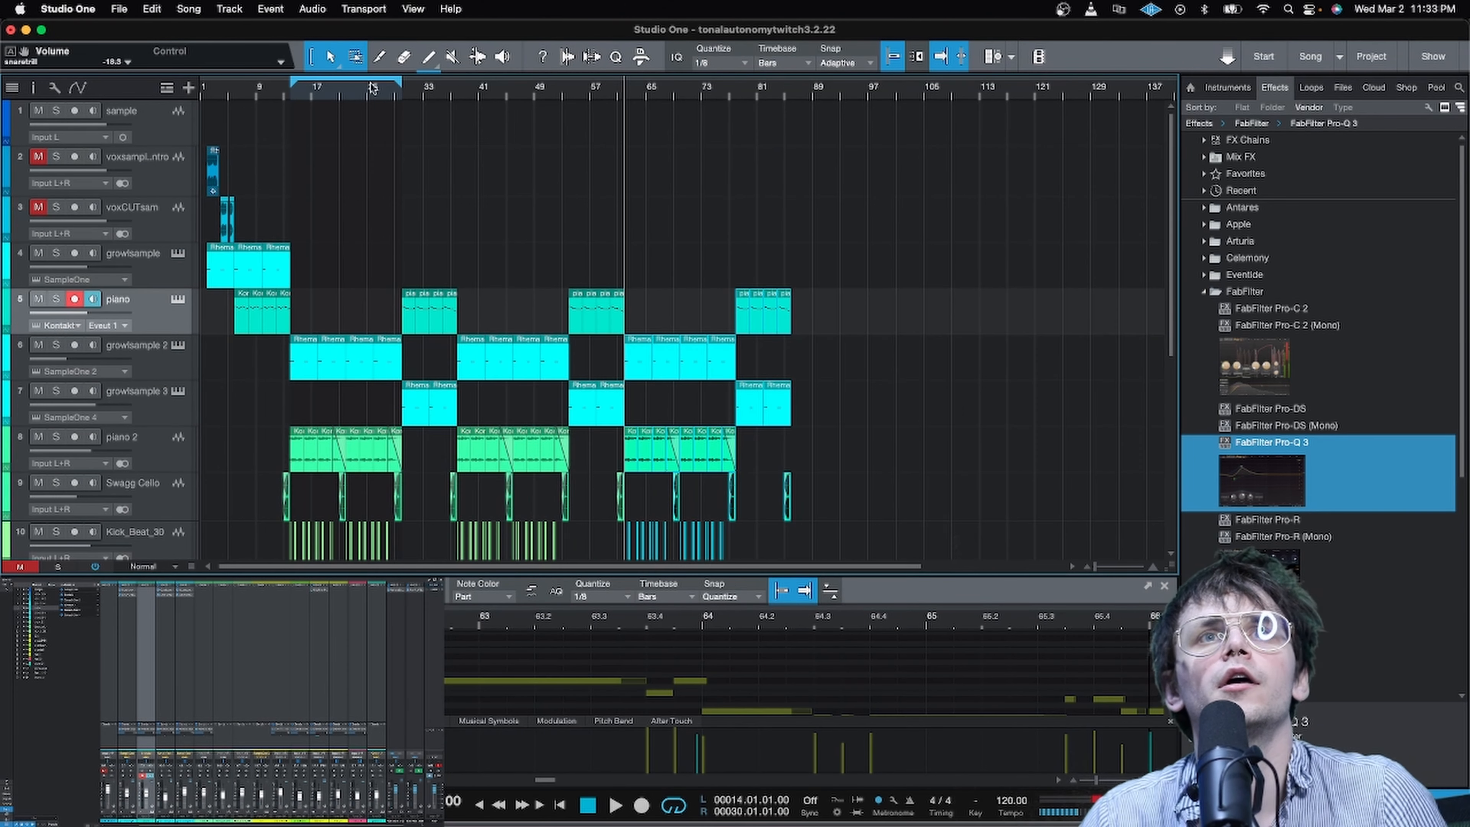
Step: Inspect the ValhallaSupermassive reverb fed by the Swagg Cello track while playing from just before bar 12, and close its window
{"action": "key", "text": "e"}
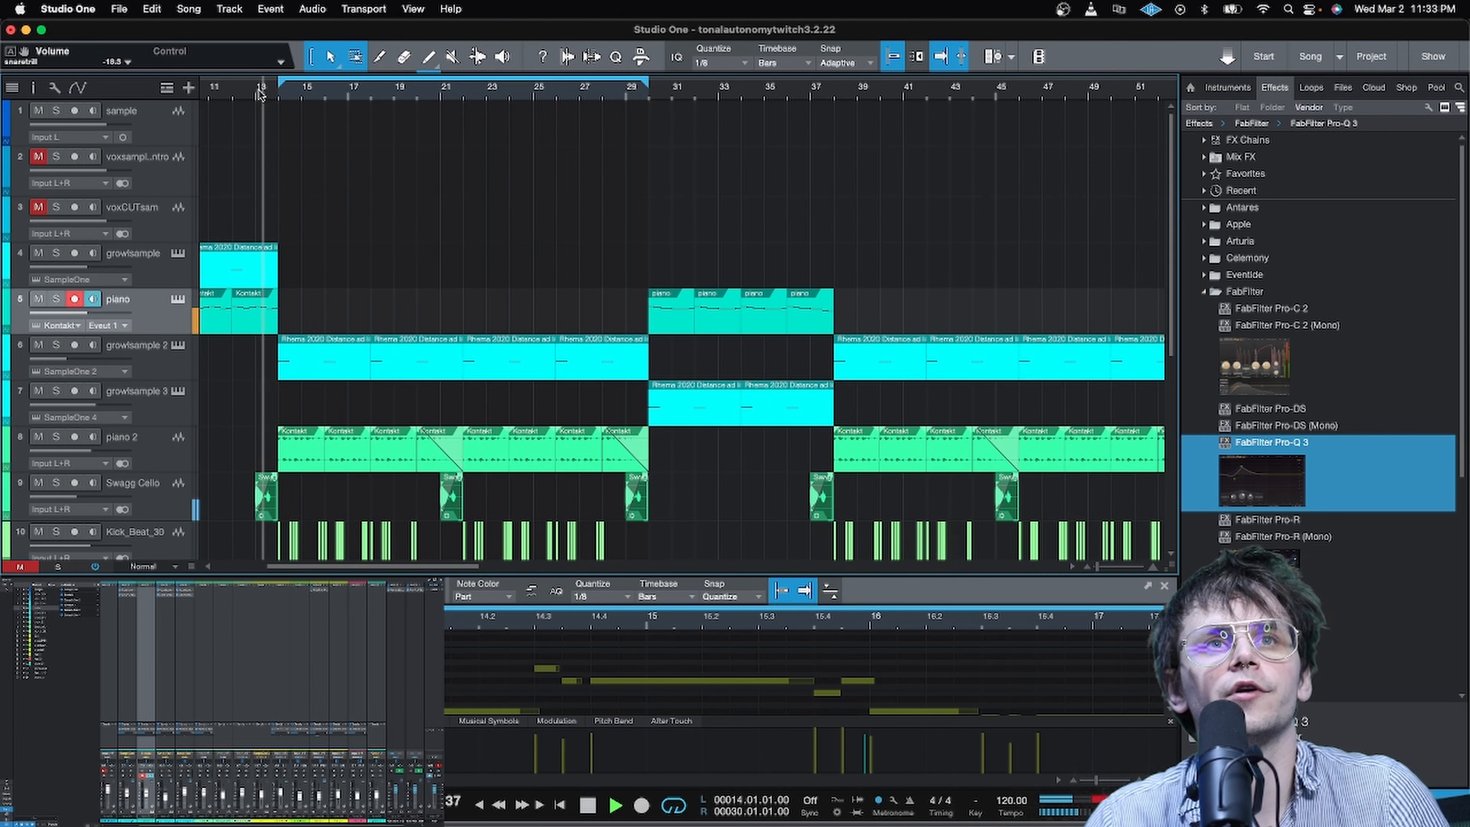
{"action": "left_click", "coordinate": [152, 505]}
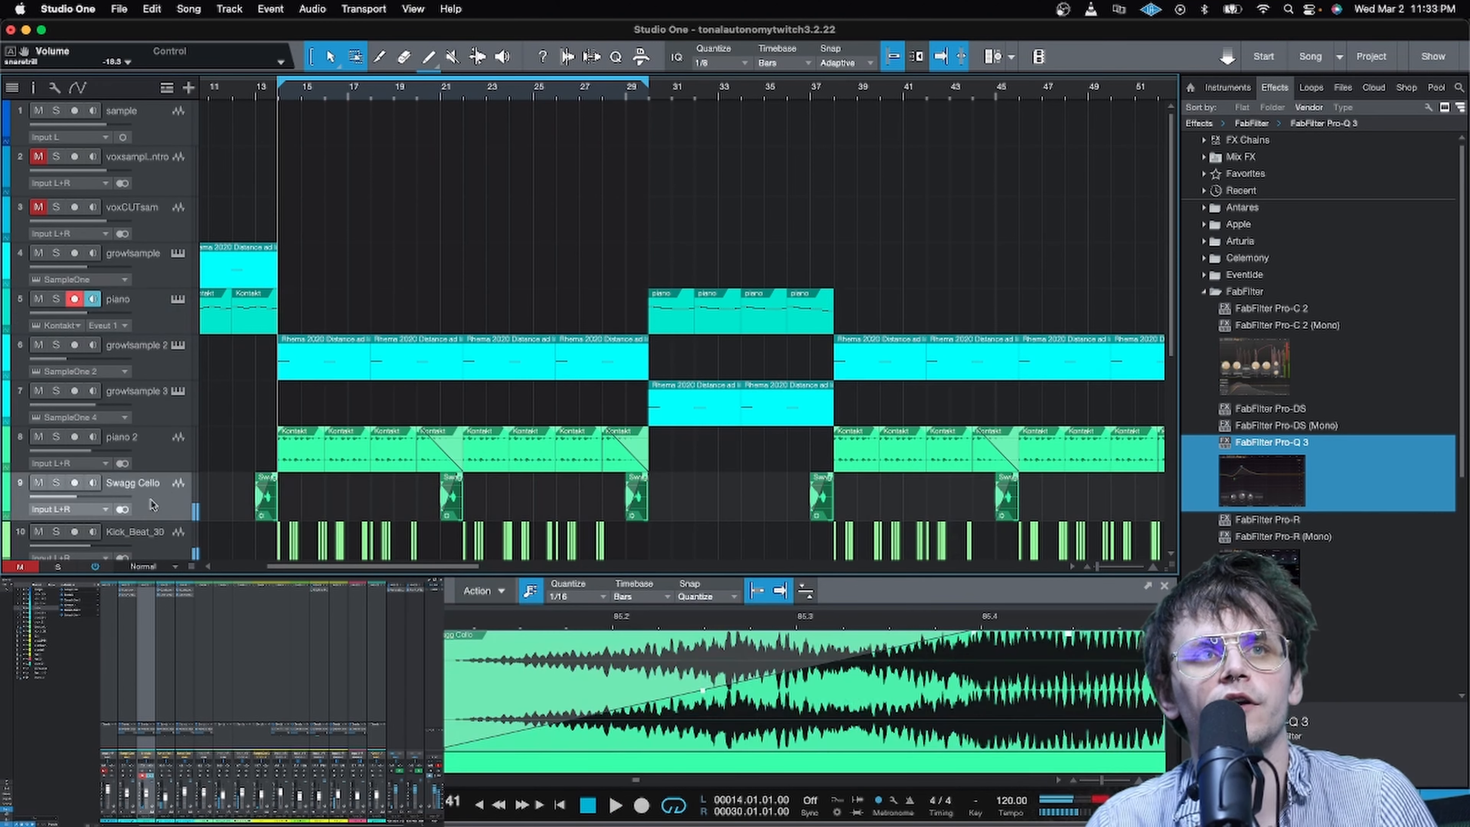
{"action": "scroll", "coordinate": [253, 329], "scroll_direction": "down", "scroll_amount": 5}
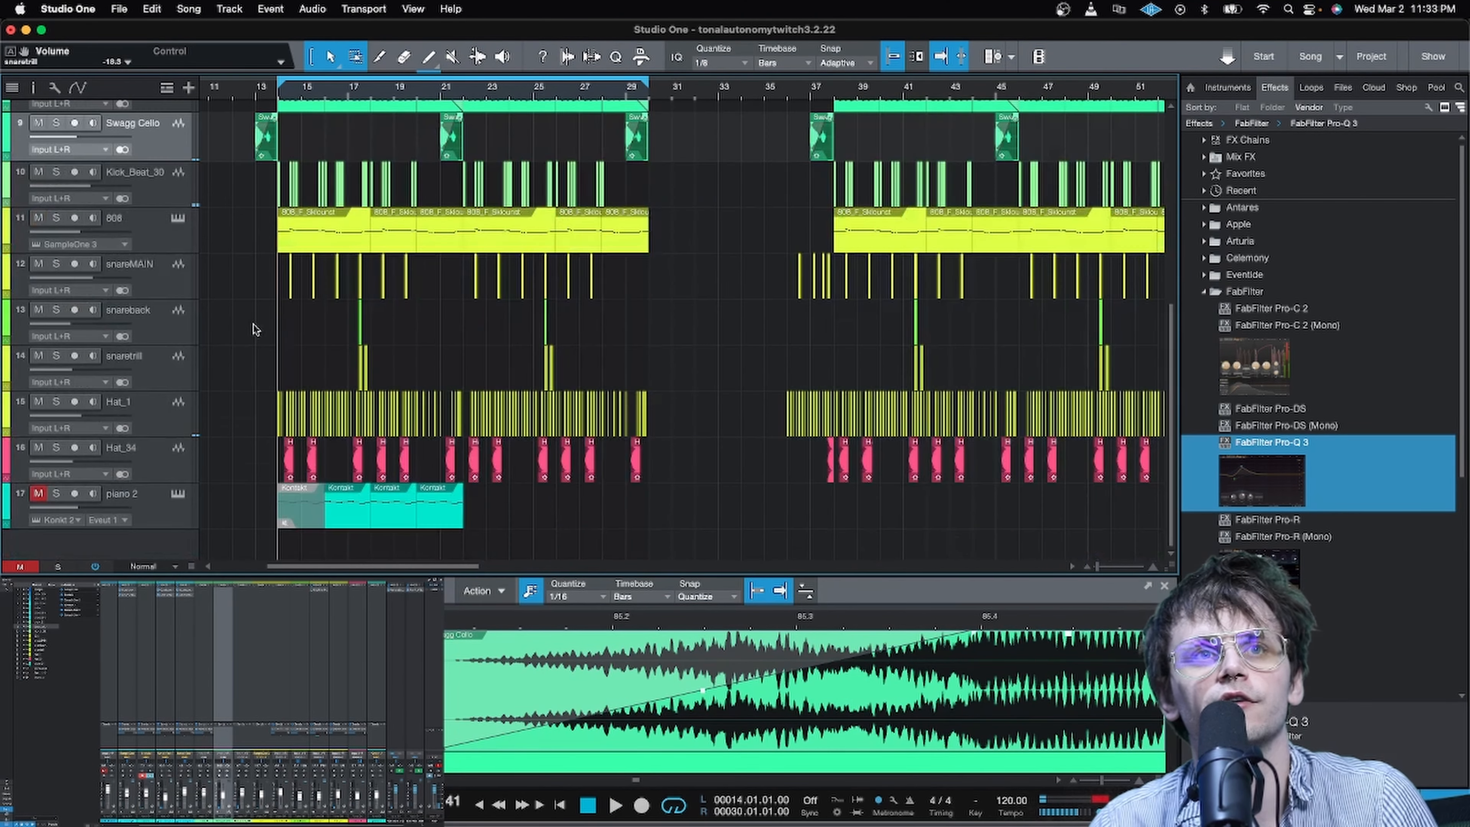
{"action": "scroll", "coordinate": [253, 329], "scroll_direction": "up", "scroll_amount": 5}
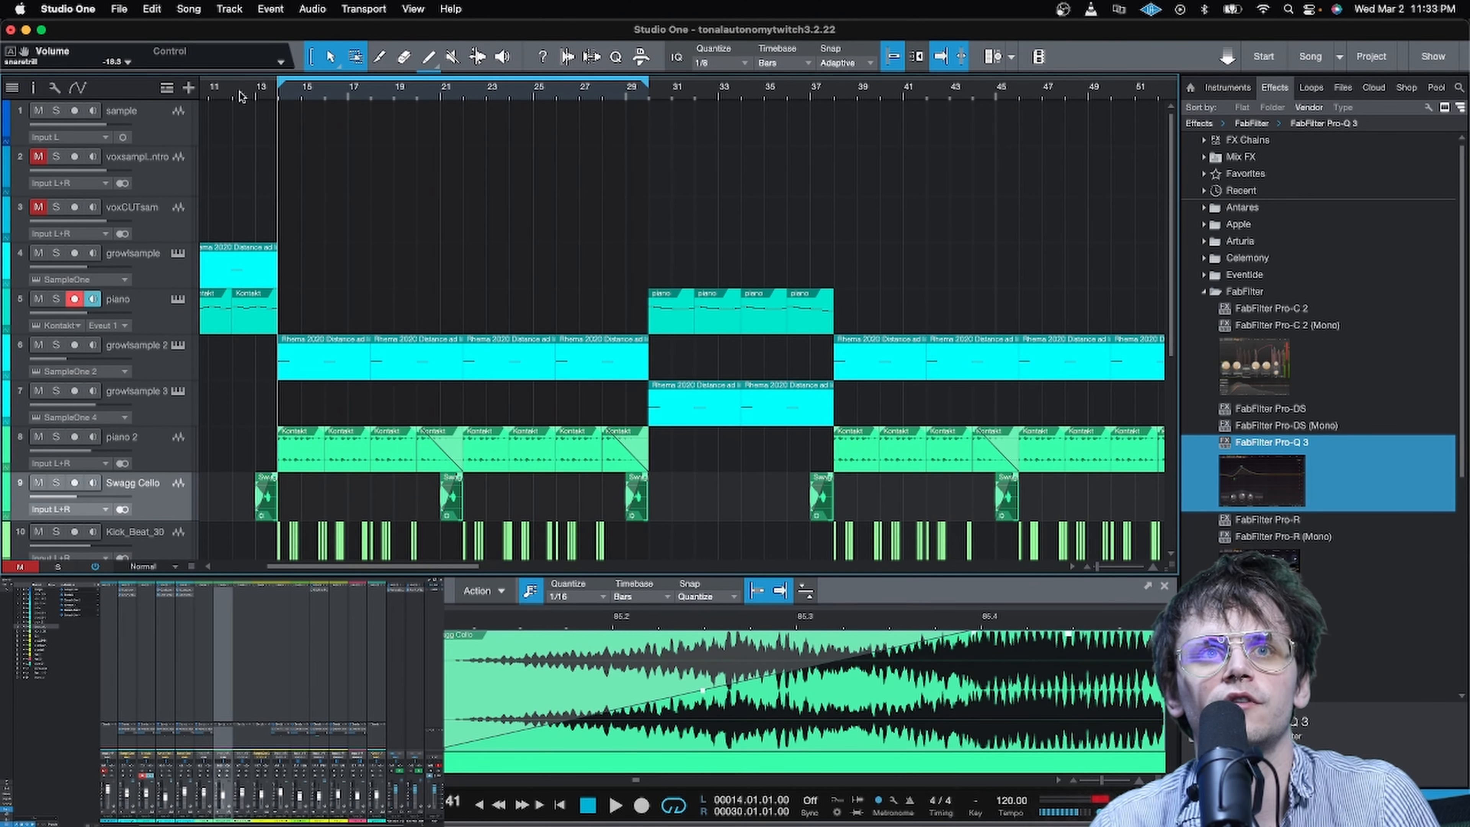
{"action": "scroll", "coordinate": [240, 95], "scroll_direction": "up", "scroll_amount": 5}
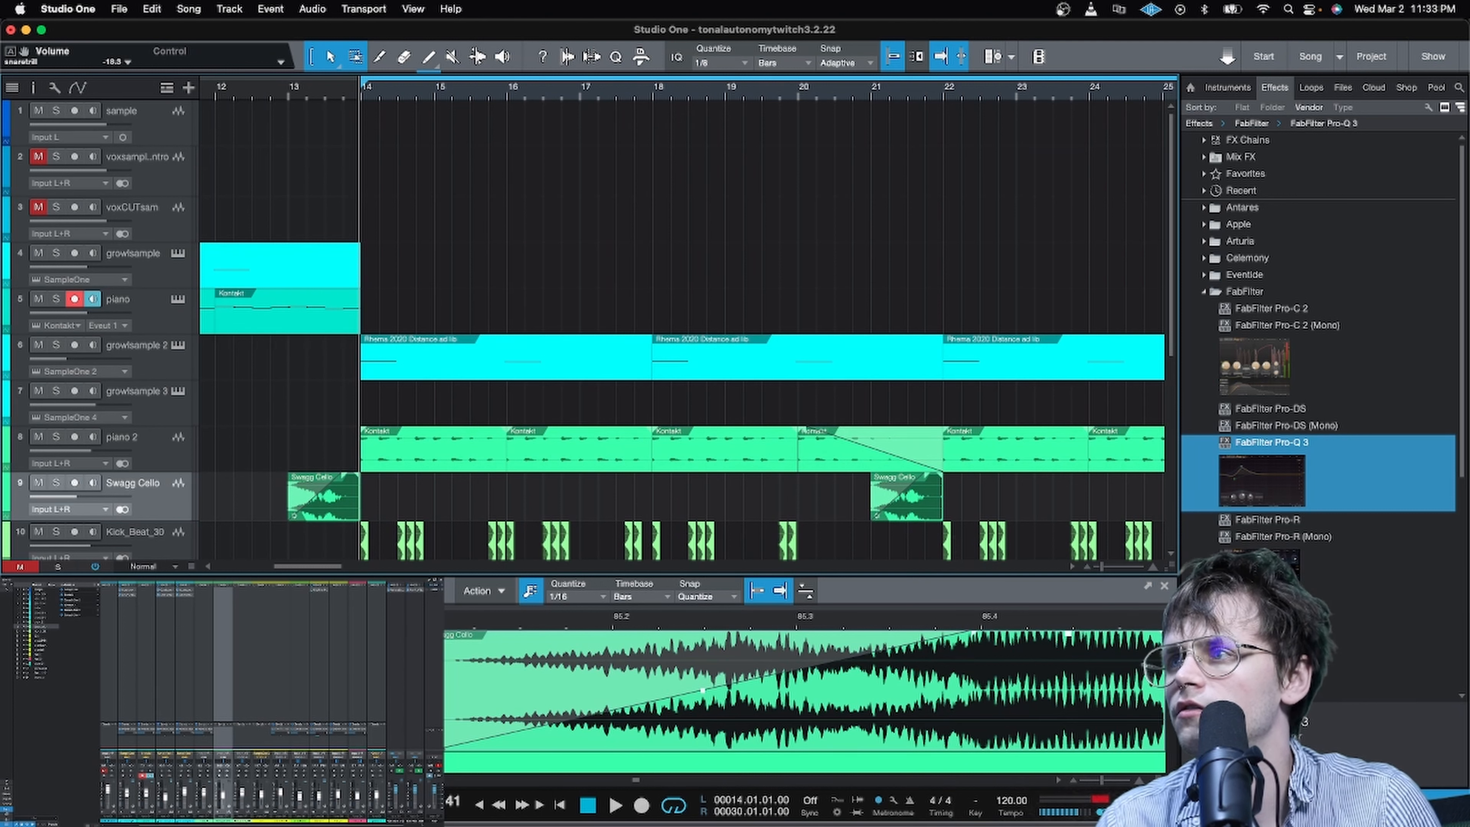
{"action": "left_click", "coordinate": [224, 724]}
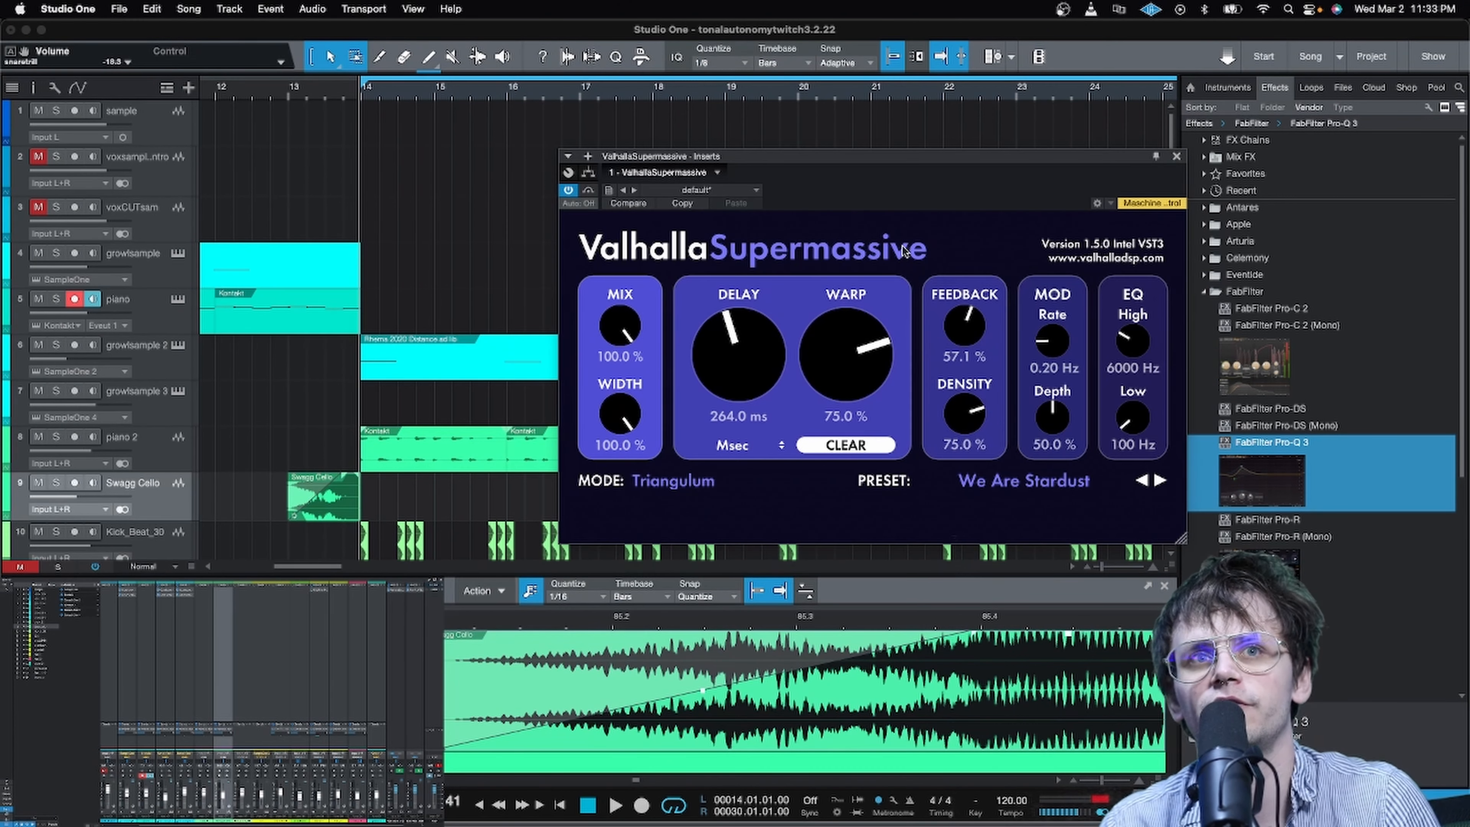
{"action": "left_click", "coordinate": [207, 90]}
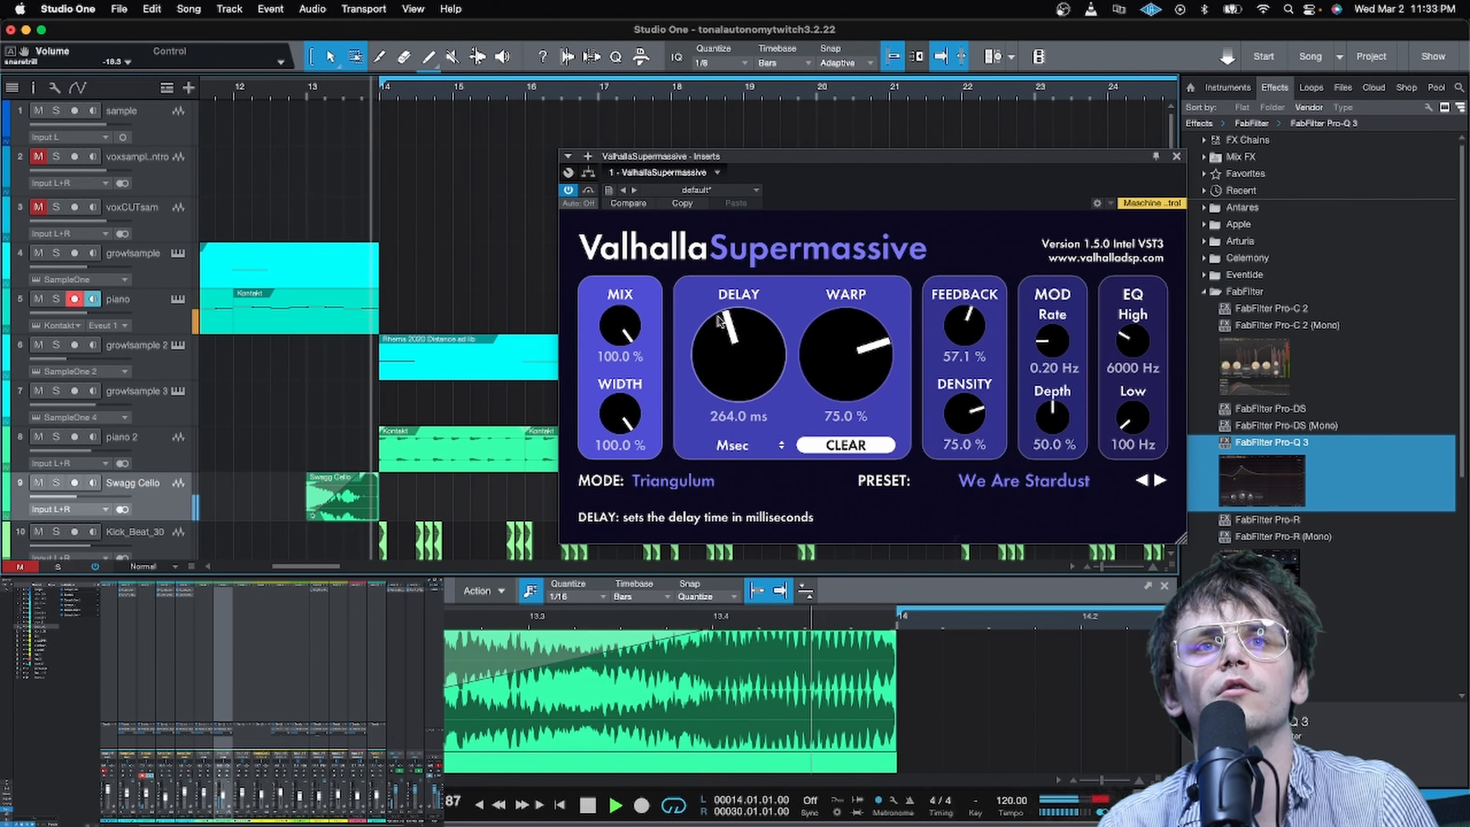
{"action": "left_click", "coordinate": [1177, 157]}
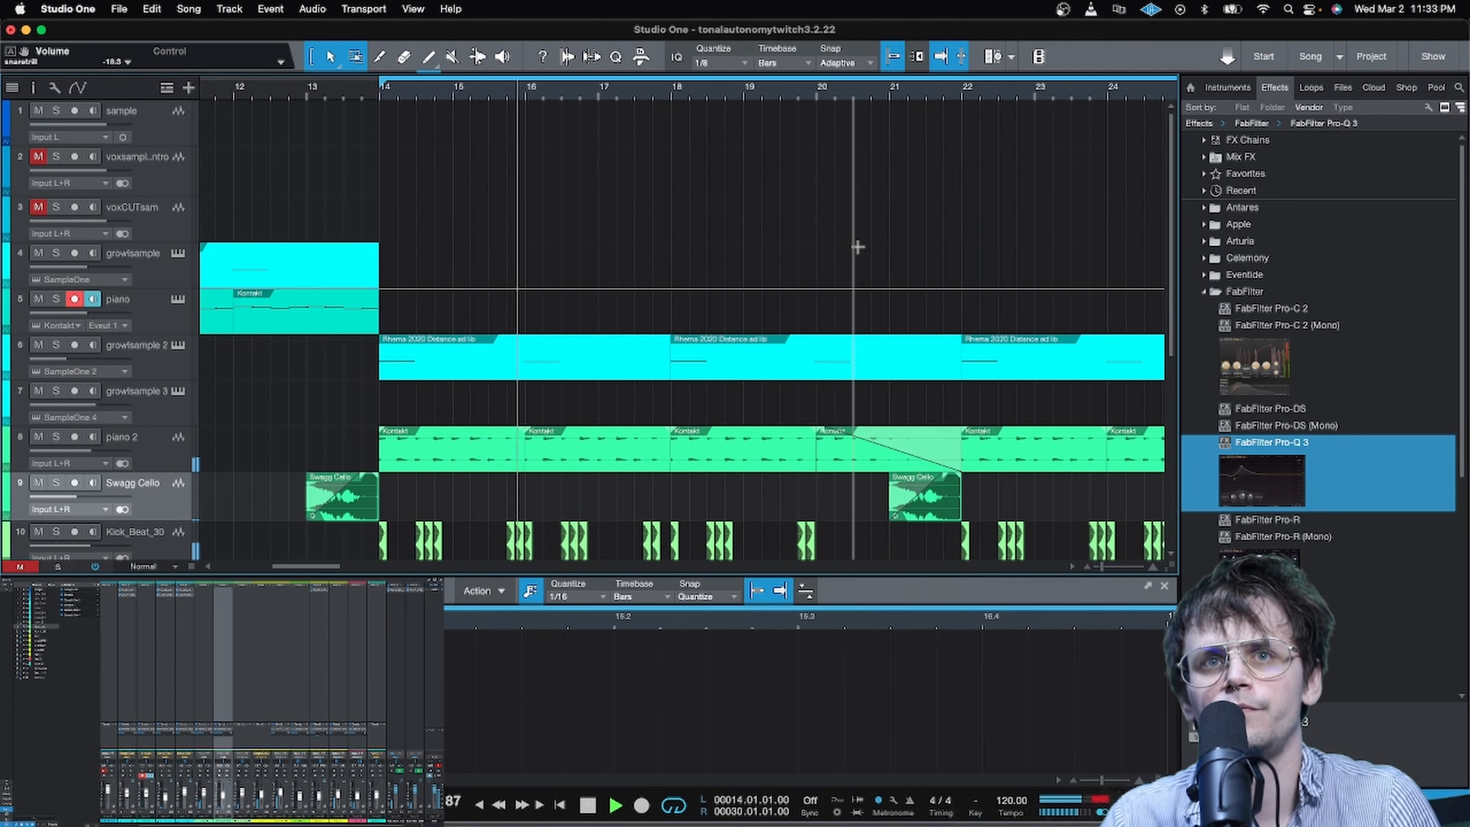
Step: Stop playback and make a complete duplicate of the piano 2 track, including its events and channel settings
{"action": "scroll", "coordinate": [839, 255], "scroll_direction": "down", "scroll_amount": 5}
{"action": "scroll", "coordinate": [830, 261], "scroll_direction": "up", "scroll_amount": 4}
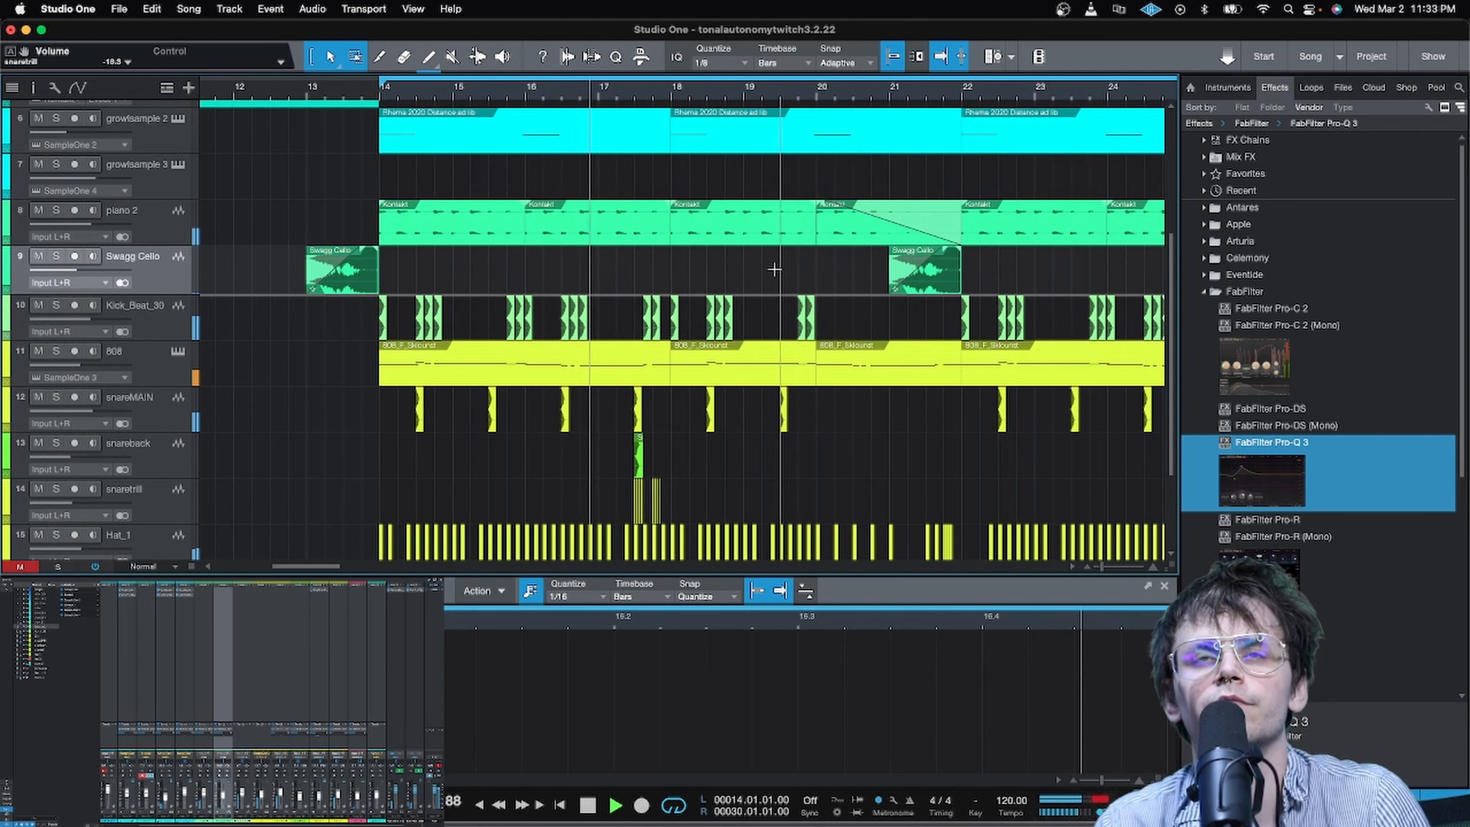
{"action": "scroll", "coordinate": [605, 97], "scroll_direction": "down", "scroll_amount": 3}
{"action": "scroll", "coordinate": [605, 98], "scroll_direction": "down", "scroll_amount": 4}
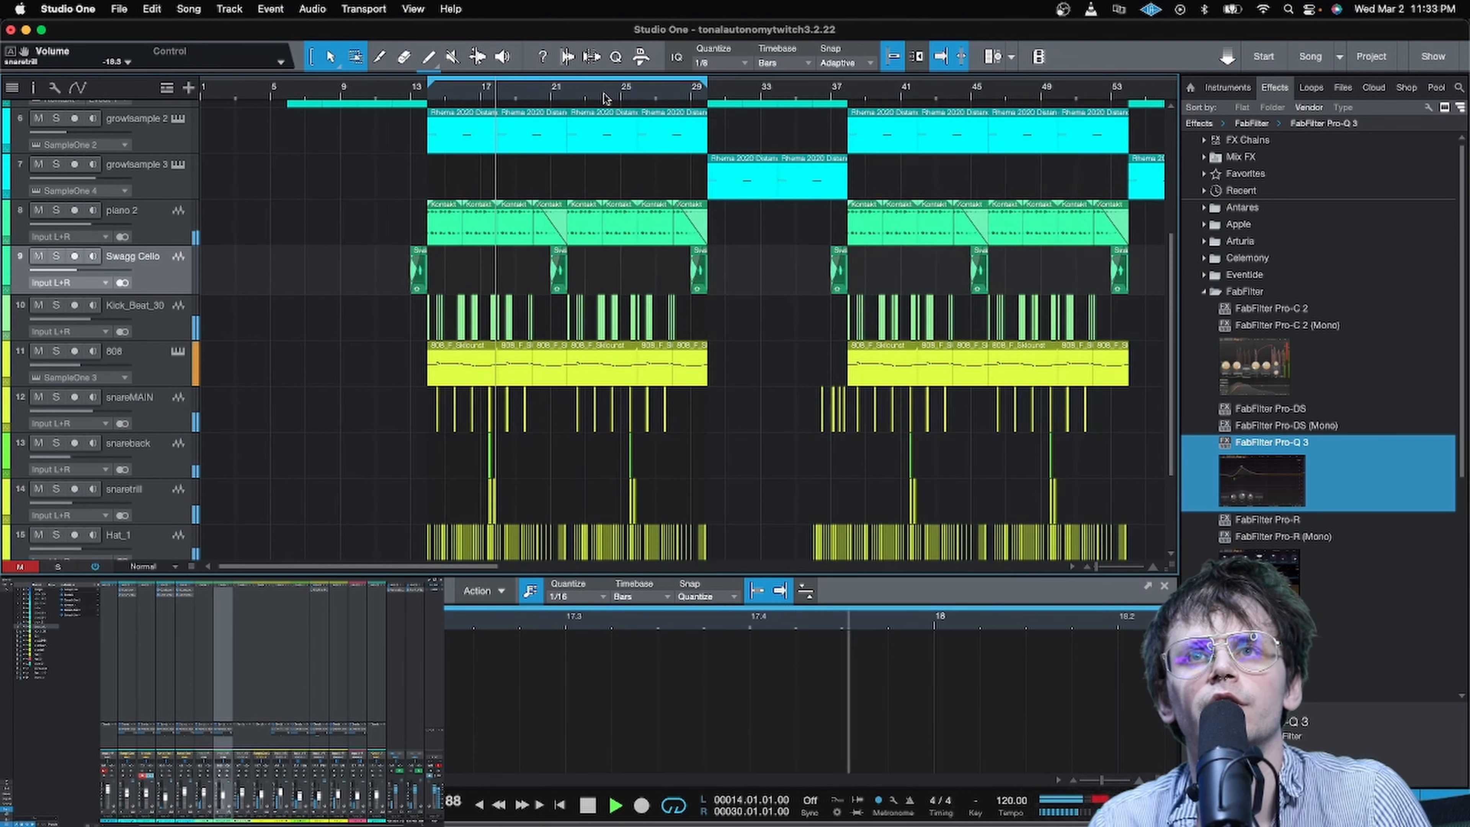
{"action": "scroll", "coordinate": [598, 97], "scroll_direction": "down", "scroll_amount": 3}
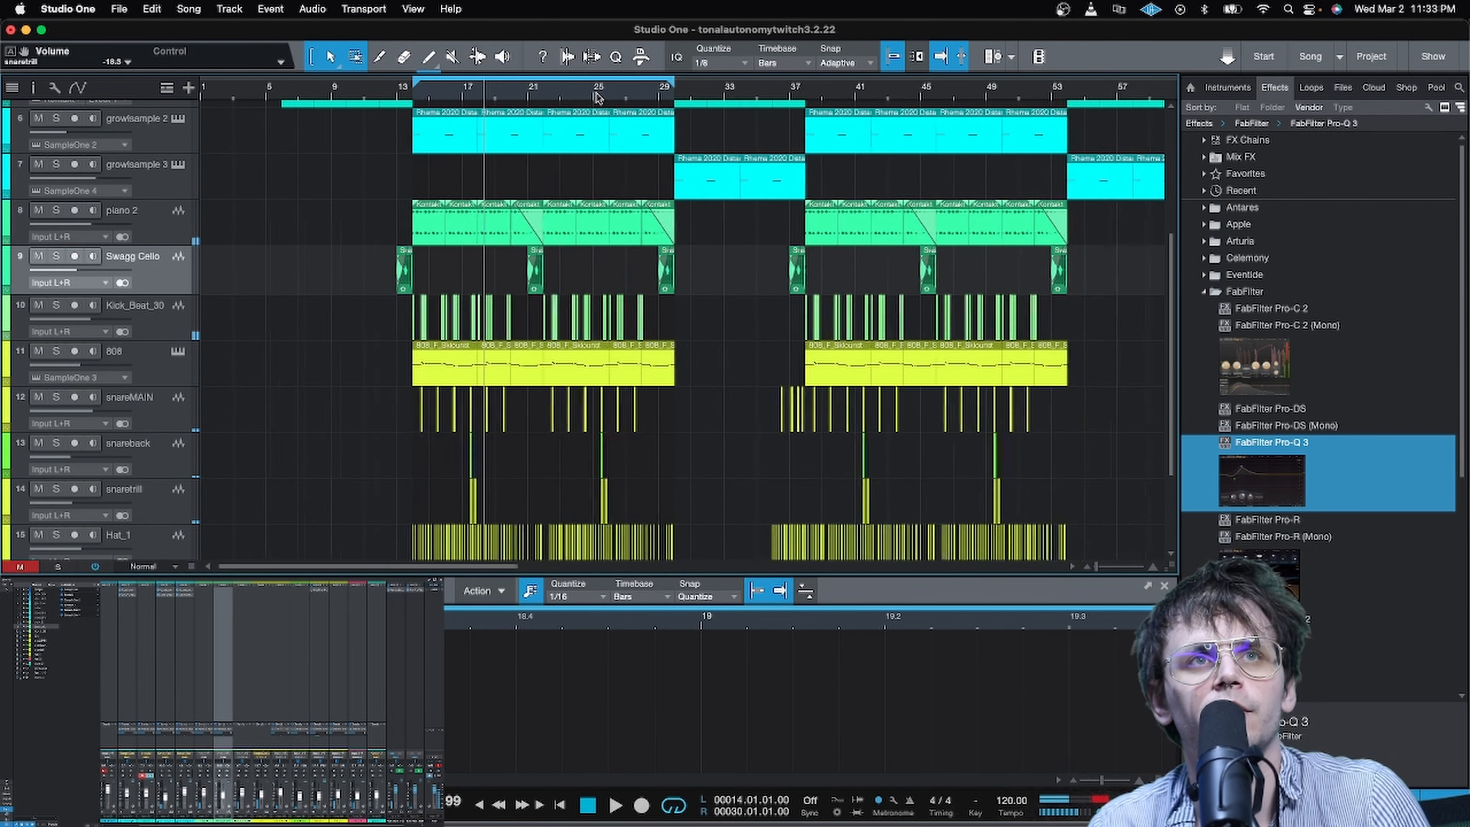
{"action": "left_click", "coordinate": [343, 221]}
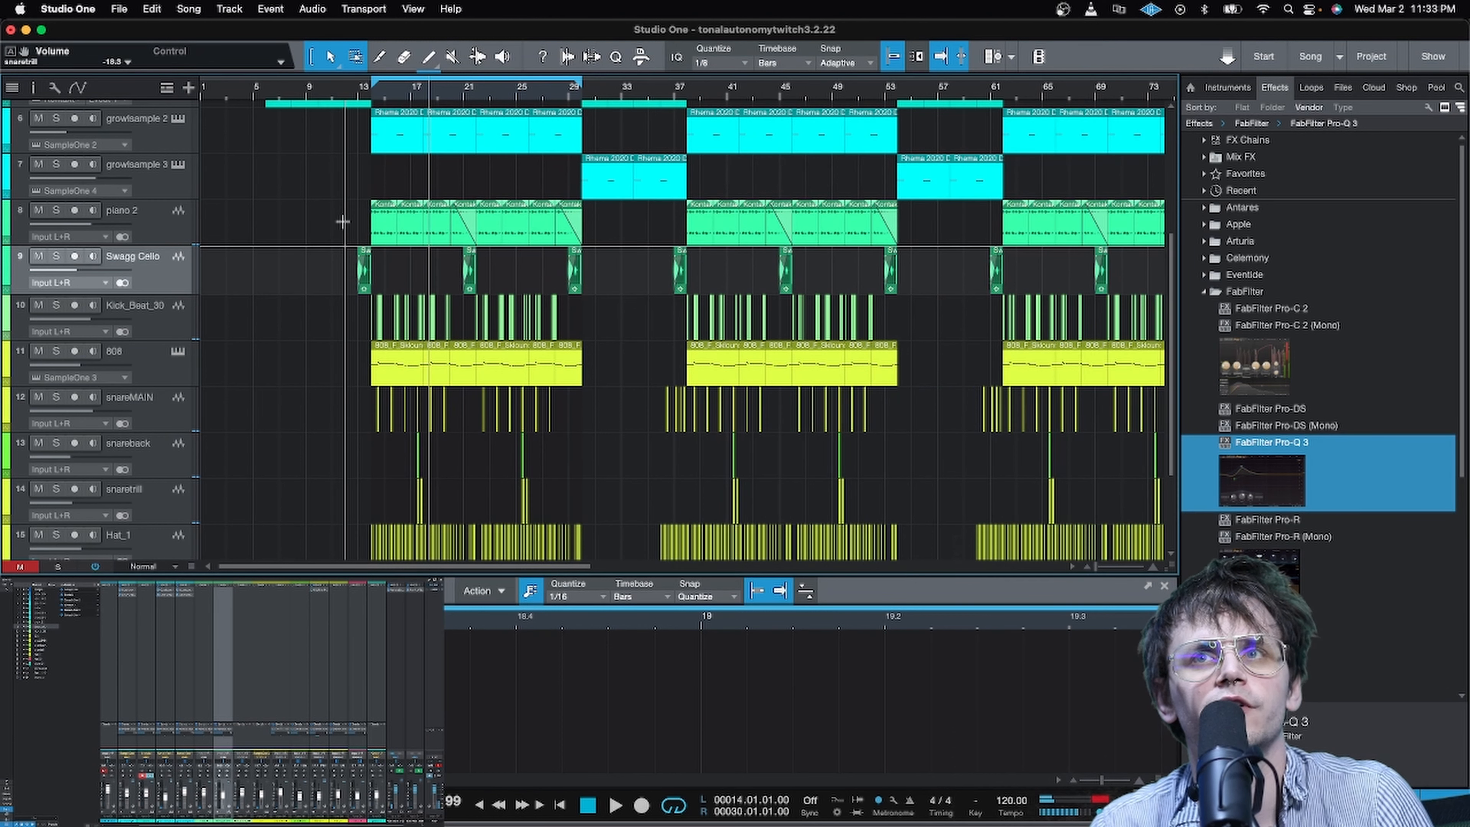
{"action": "scroll", "coordinate": [378, 93], "scroll_direction": "up", "scroll_amount": 6}
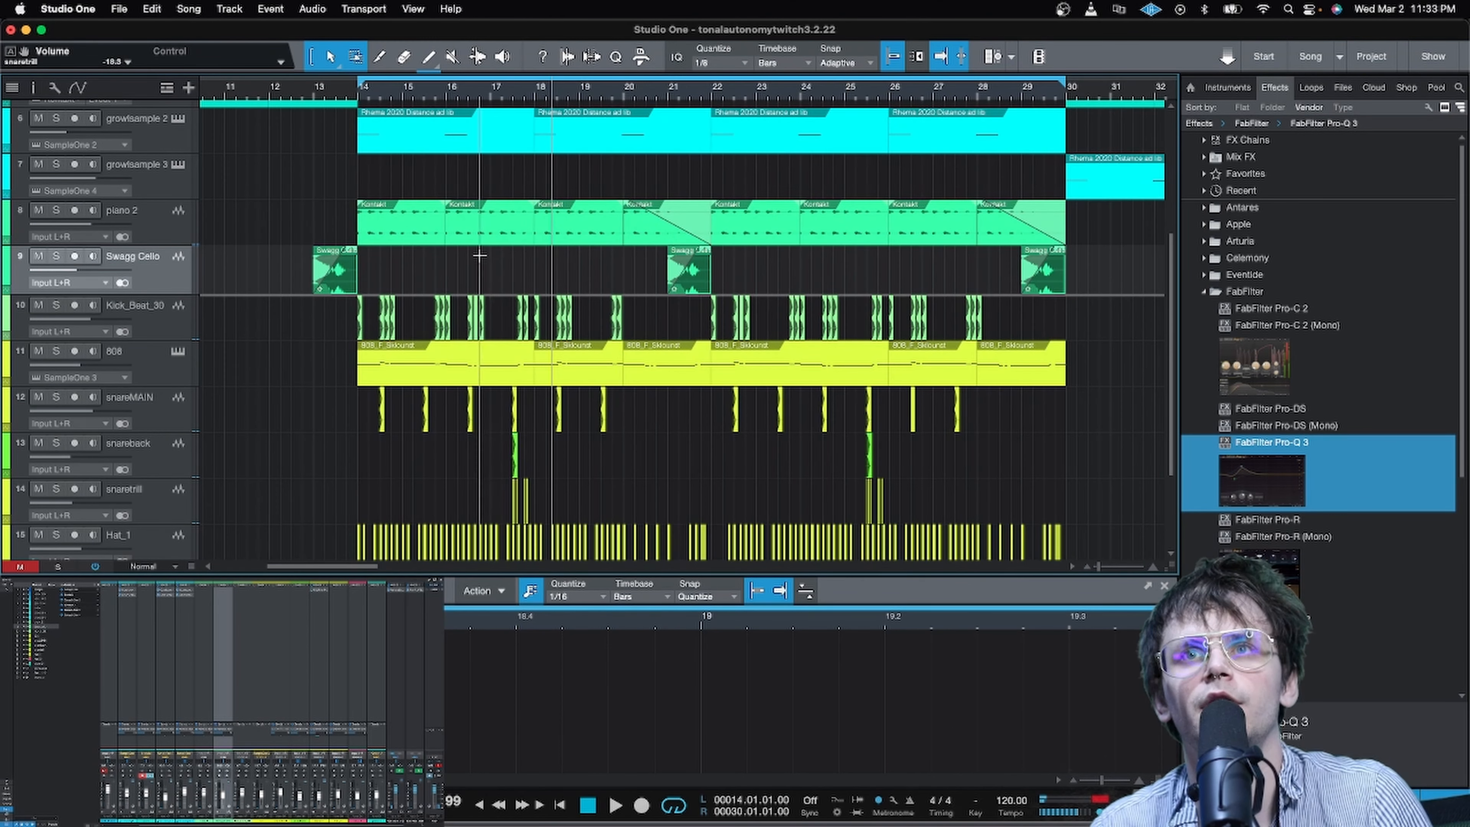
{"action": "right_click", "coordinate": [148, 228]}
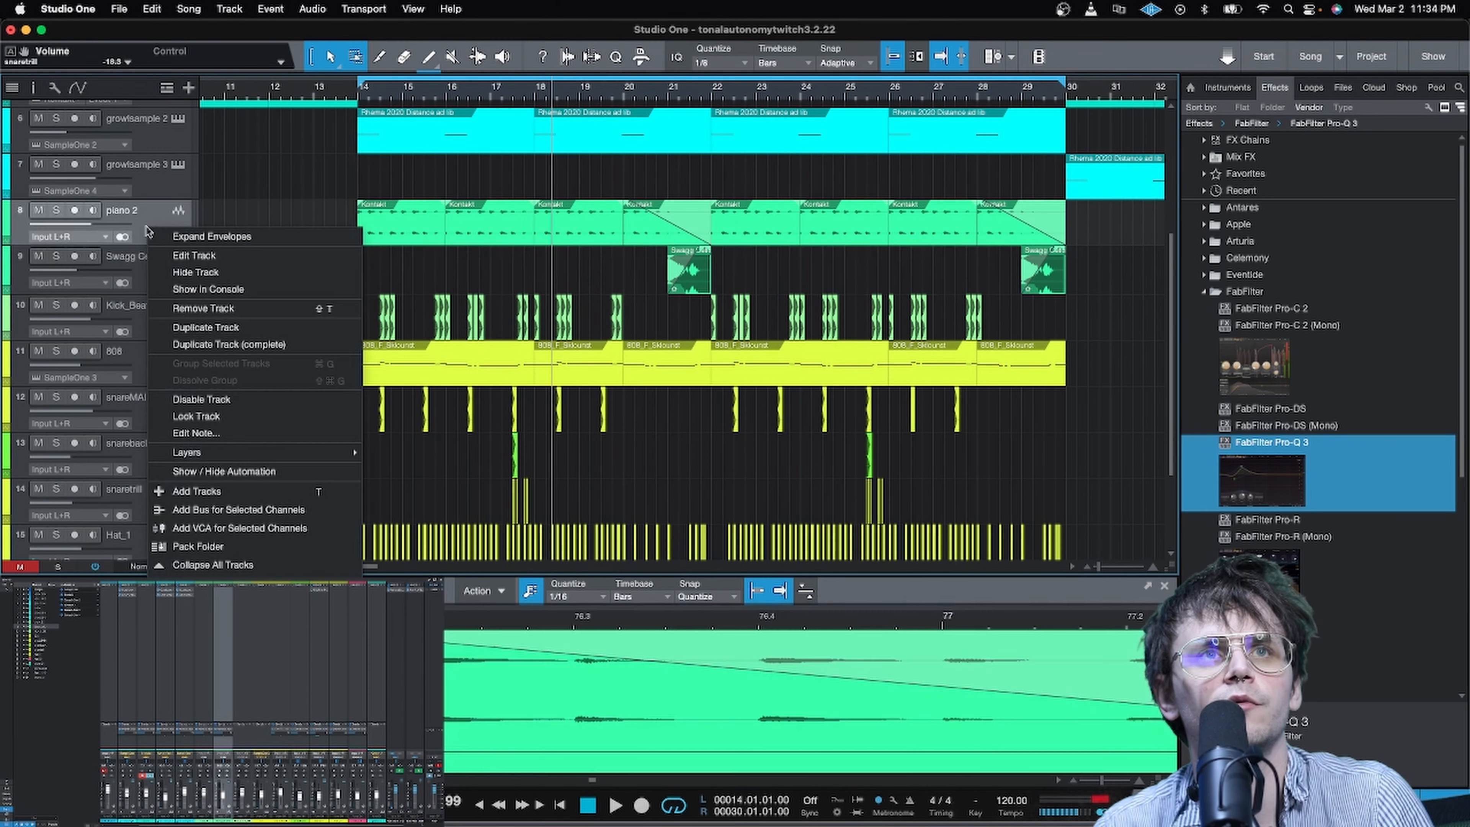
{"action": "left_click", "coordinate": [278, 342]}
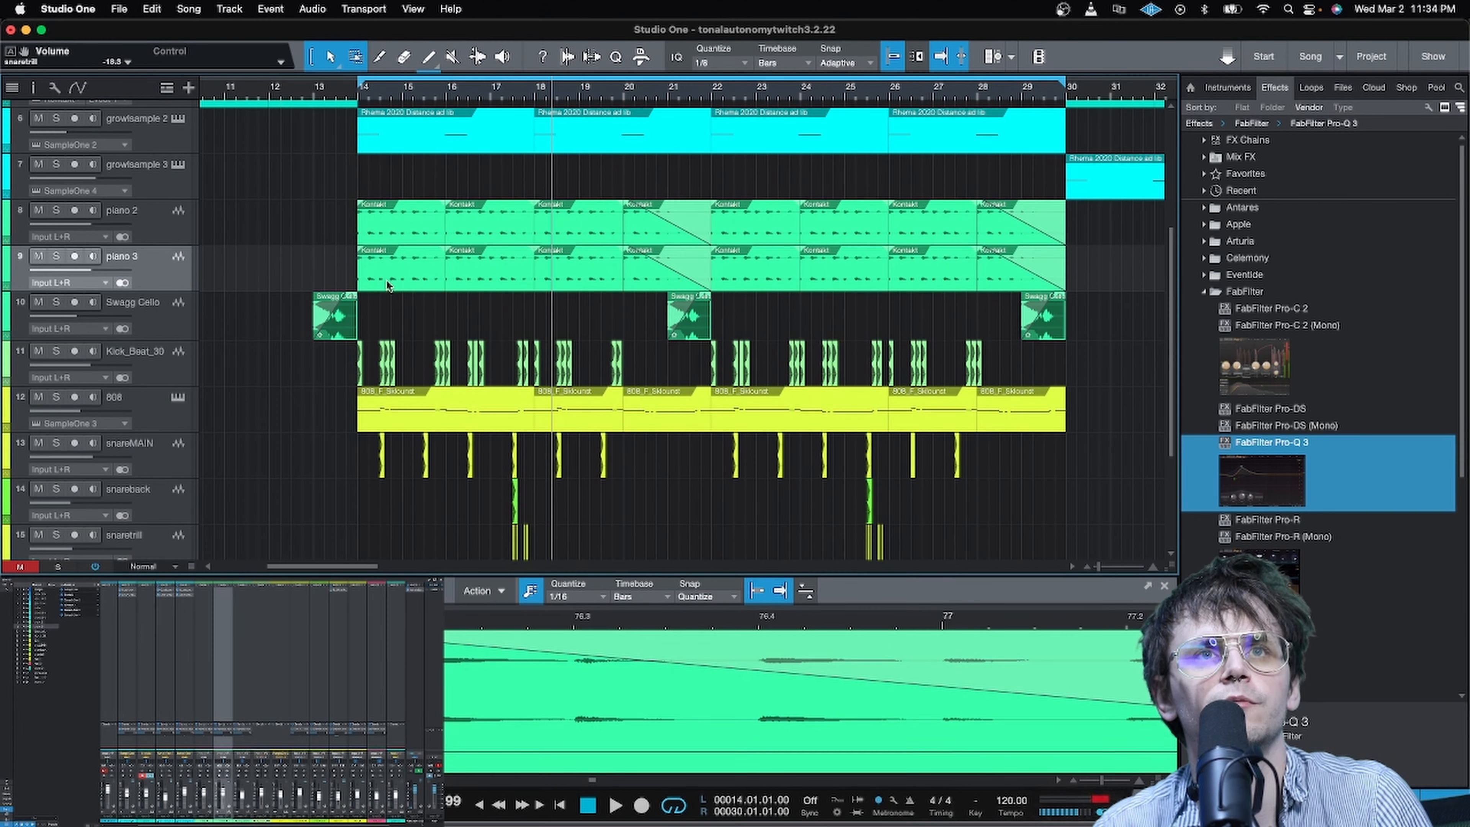
Step: Transpose all piano 3 events between bars 14 and 30 down, and set the track's volume to -15.1 dB
{"action": "left_click_drag", "start_coordinate": [341, 280], "coordinate": [1076, 275]}
{"action": "right_click", "coordinate": [936, 284]}
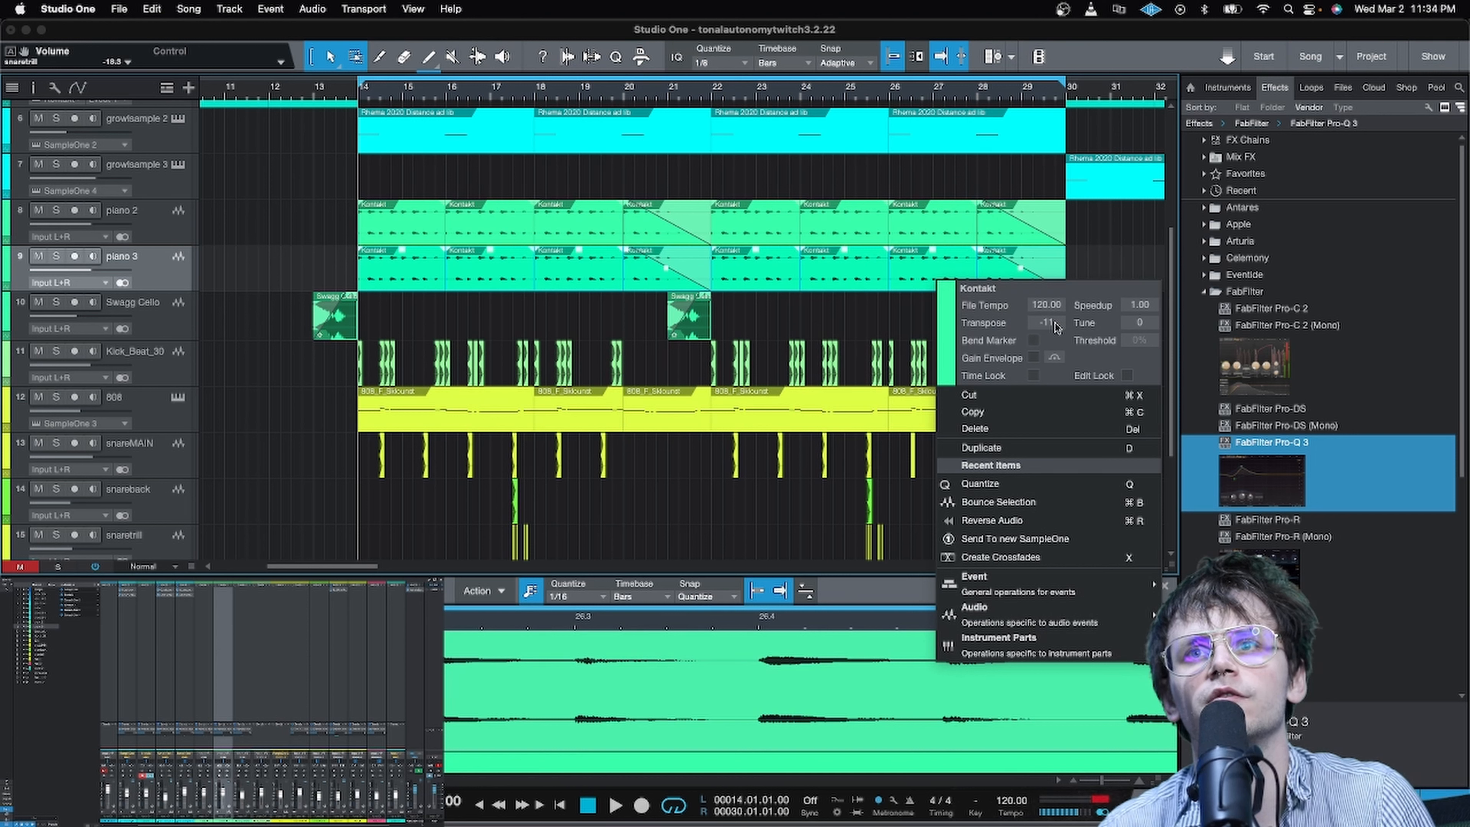
{"action": "left_click", "coordinate": [264, 283]}
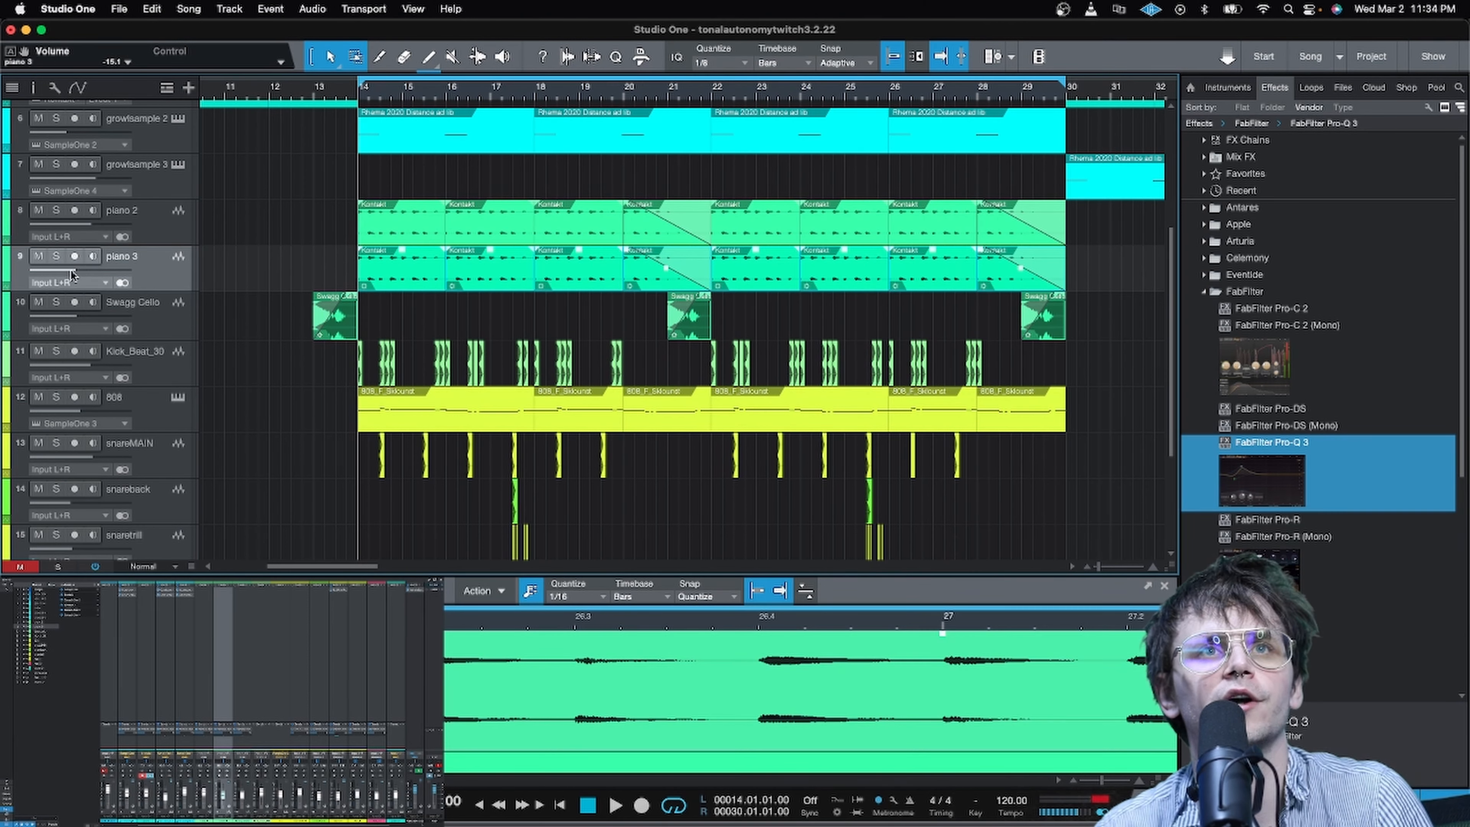
Step: Set the ValhallaSupermassive send level to -13.8 dB while auditioning the doubled piano from bar 14
{"action": "key", "text": "space"}
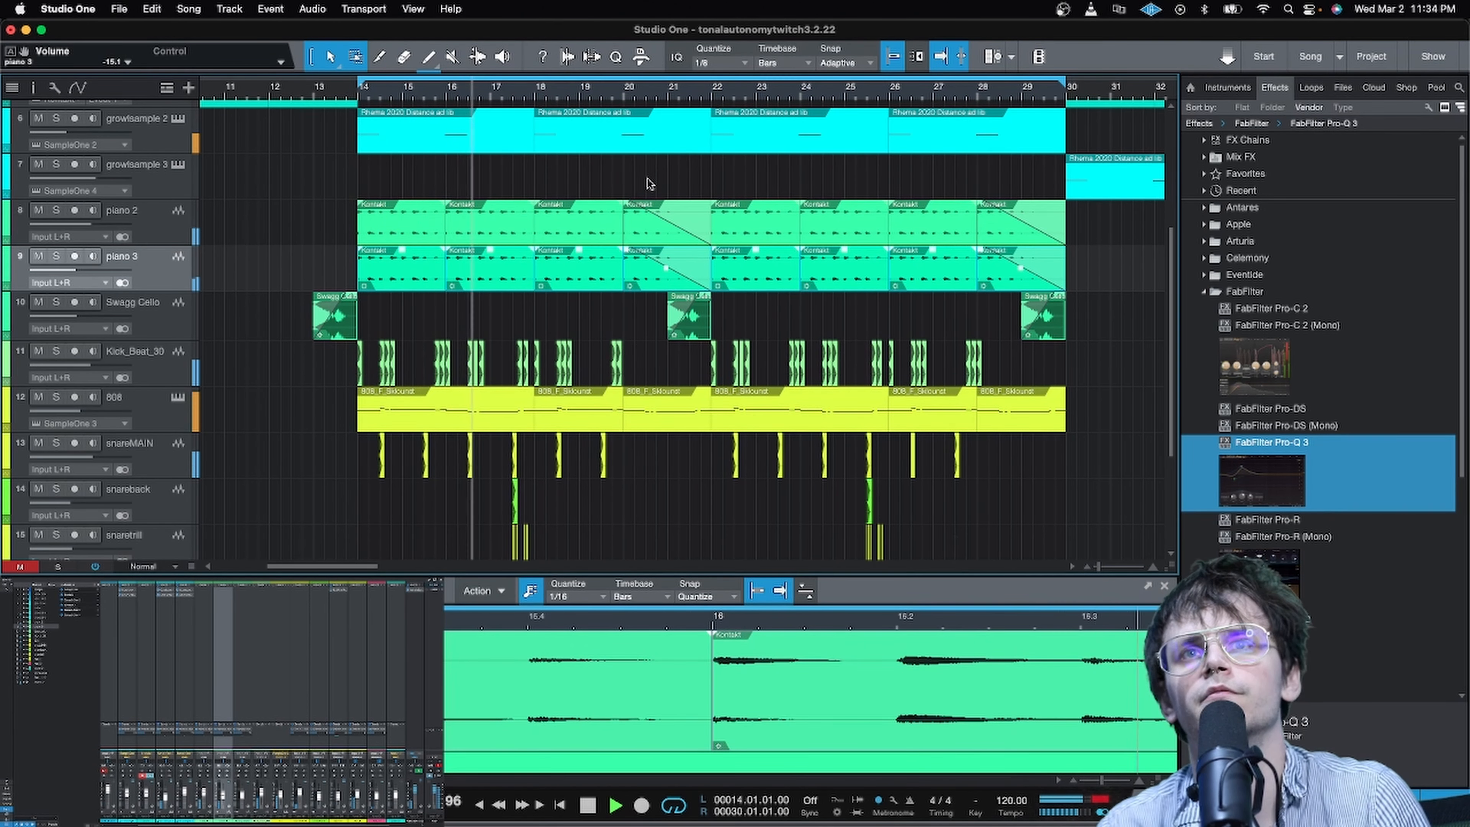
{"action": "scroll", "coordinate": [379, 217], "scroll_direction": "up", "scroll_amount": 3}
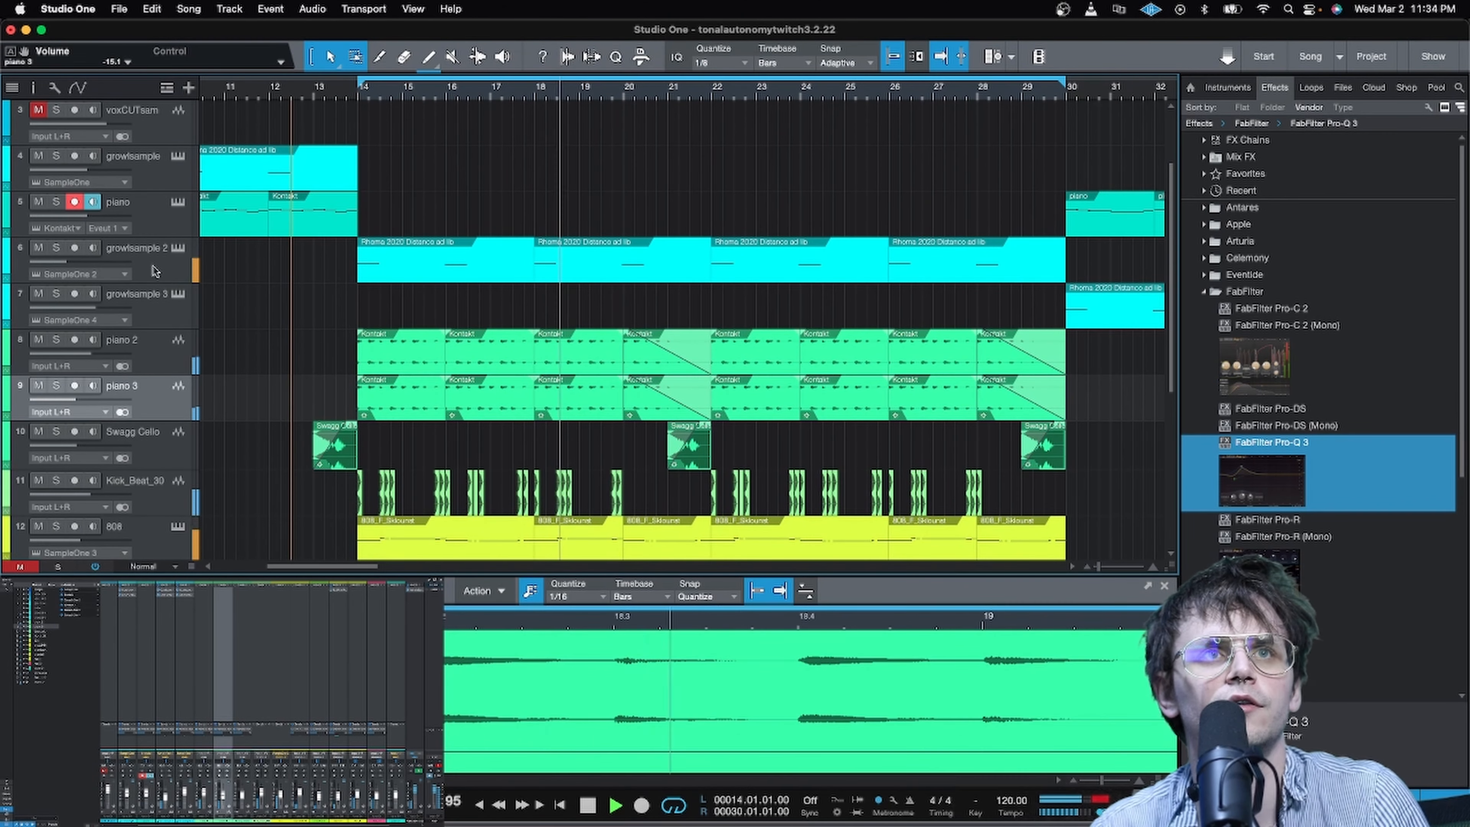
{"action": "key", "text": "space"}
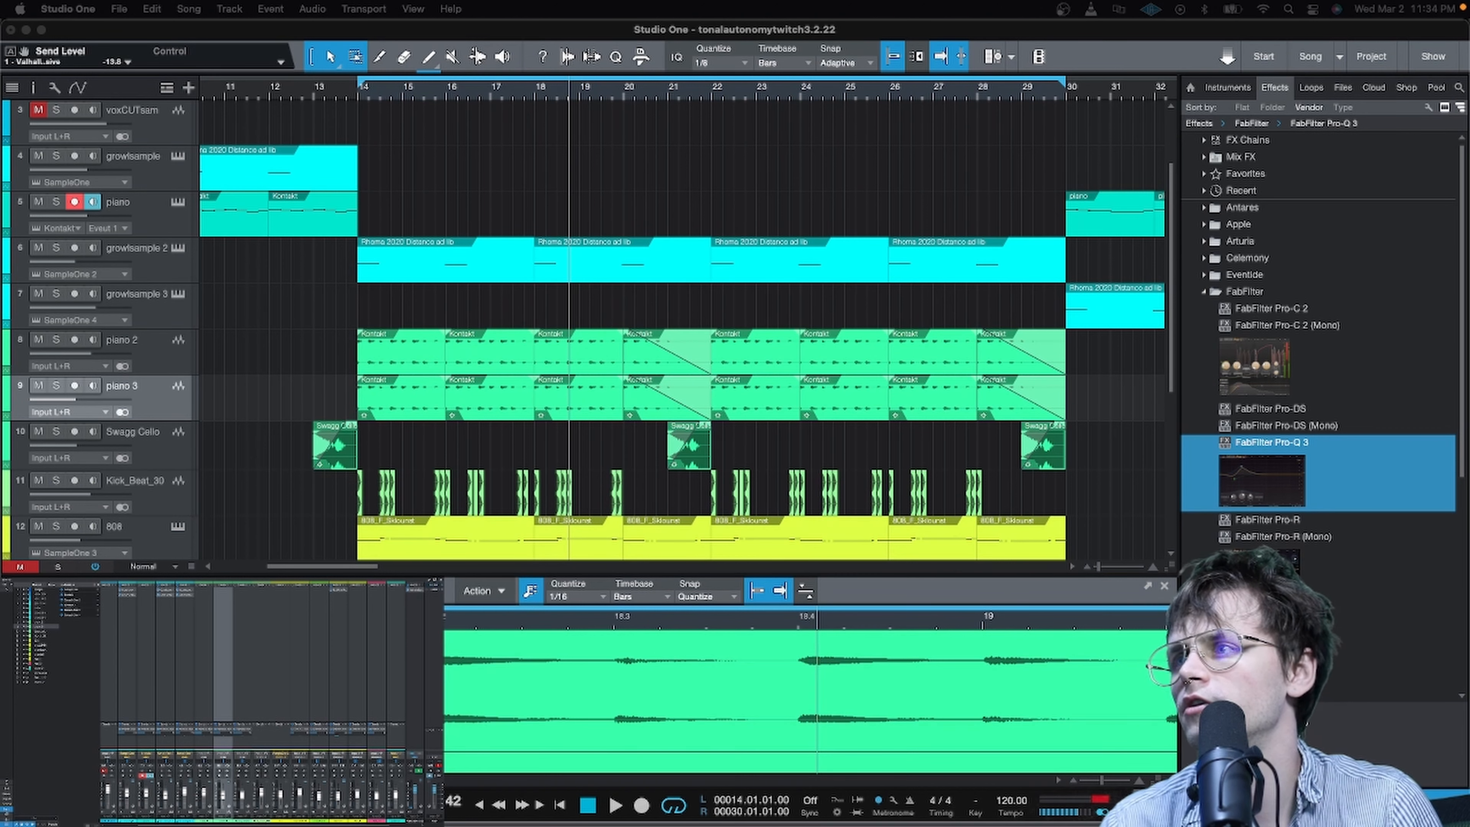
Step: Set piano 2's volume to -0.8 dB while playing from just before bar 12 with looping off, and collapse the FabFilter folder
{"action": "left_click", "coordinate": [256, 96]}
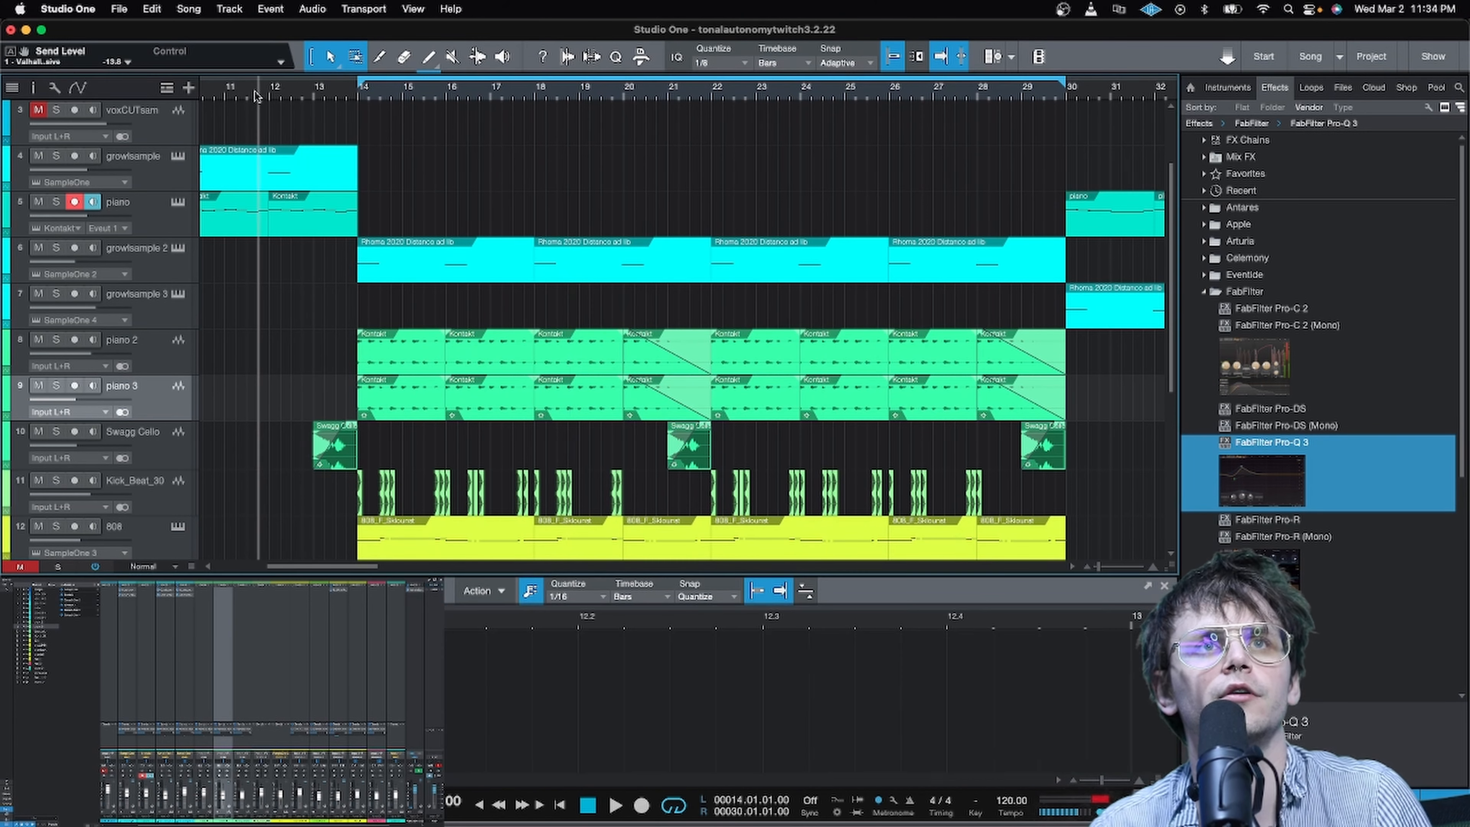
{"action": "key", "text": "space"}
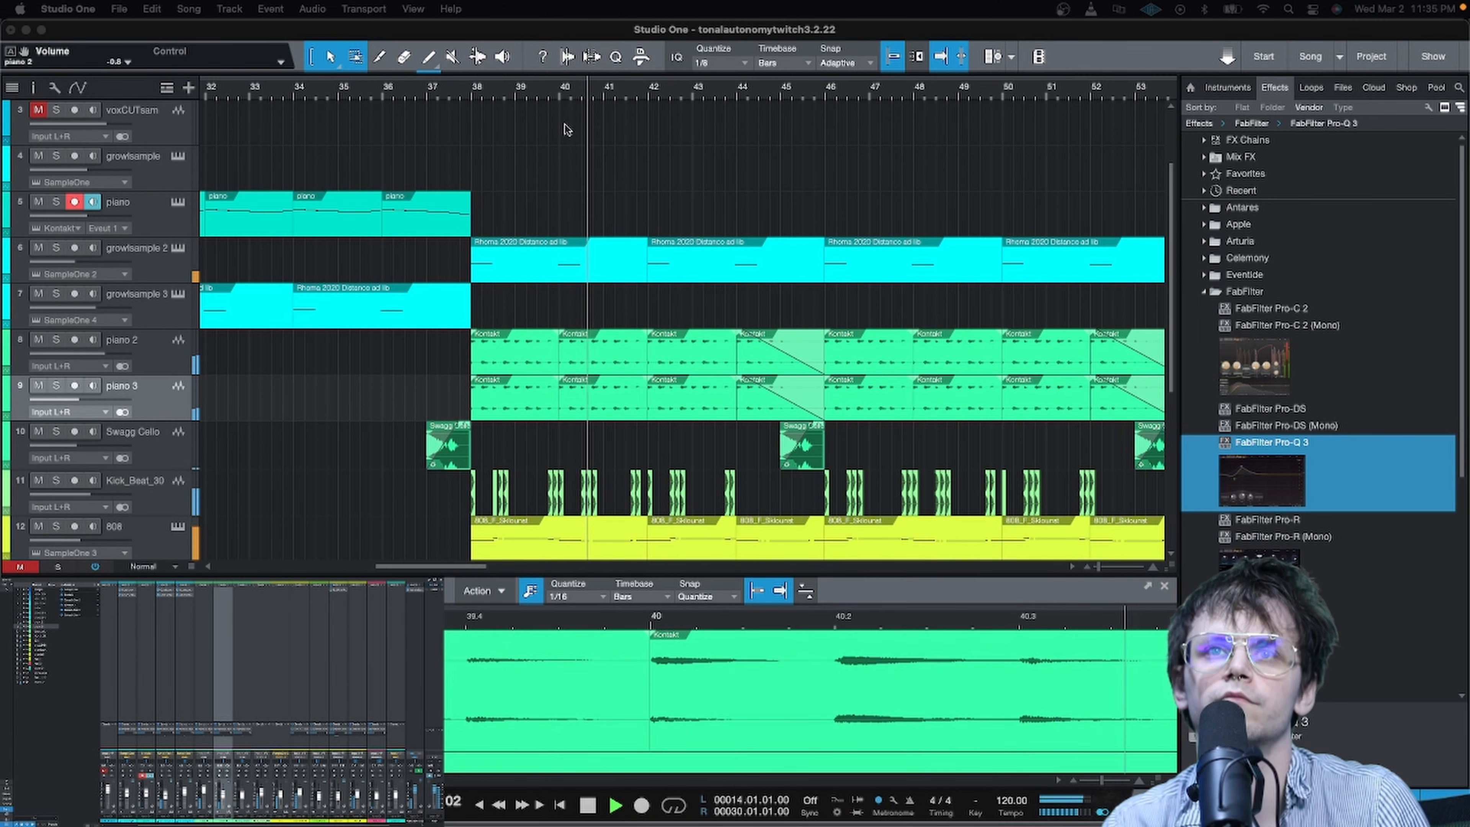
{"action": "scroll", "coordinate": [554, 99], "scroll_direction": "down", "scroll_amount": 5}
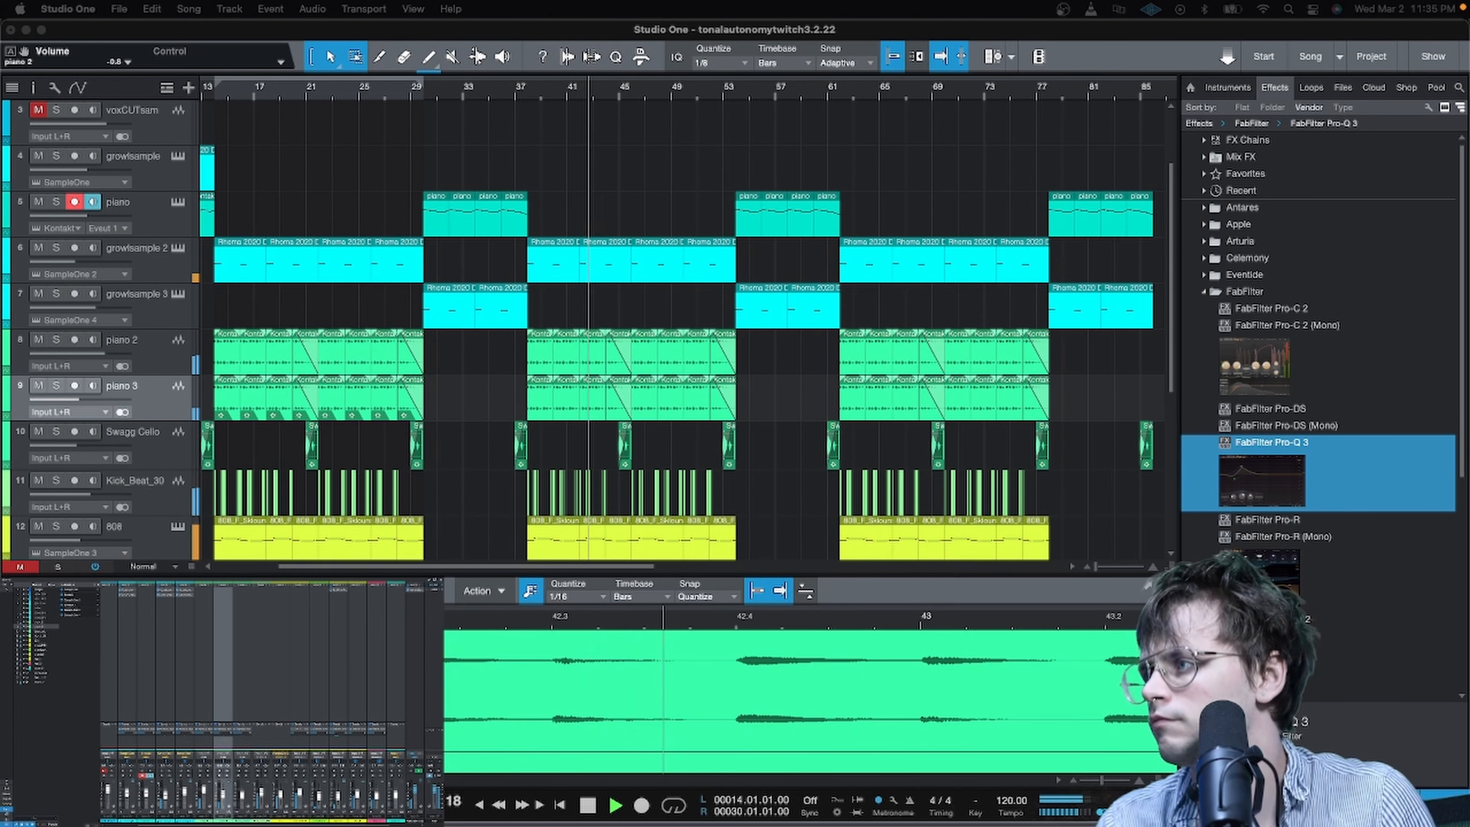
{"action": "left_click", "coordinate": [1244, 291]}
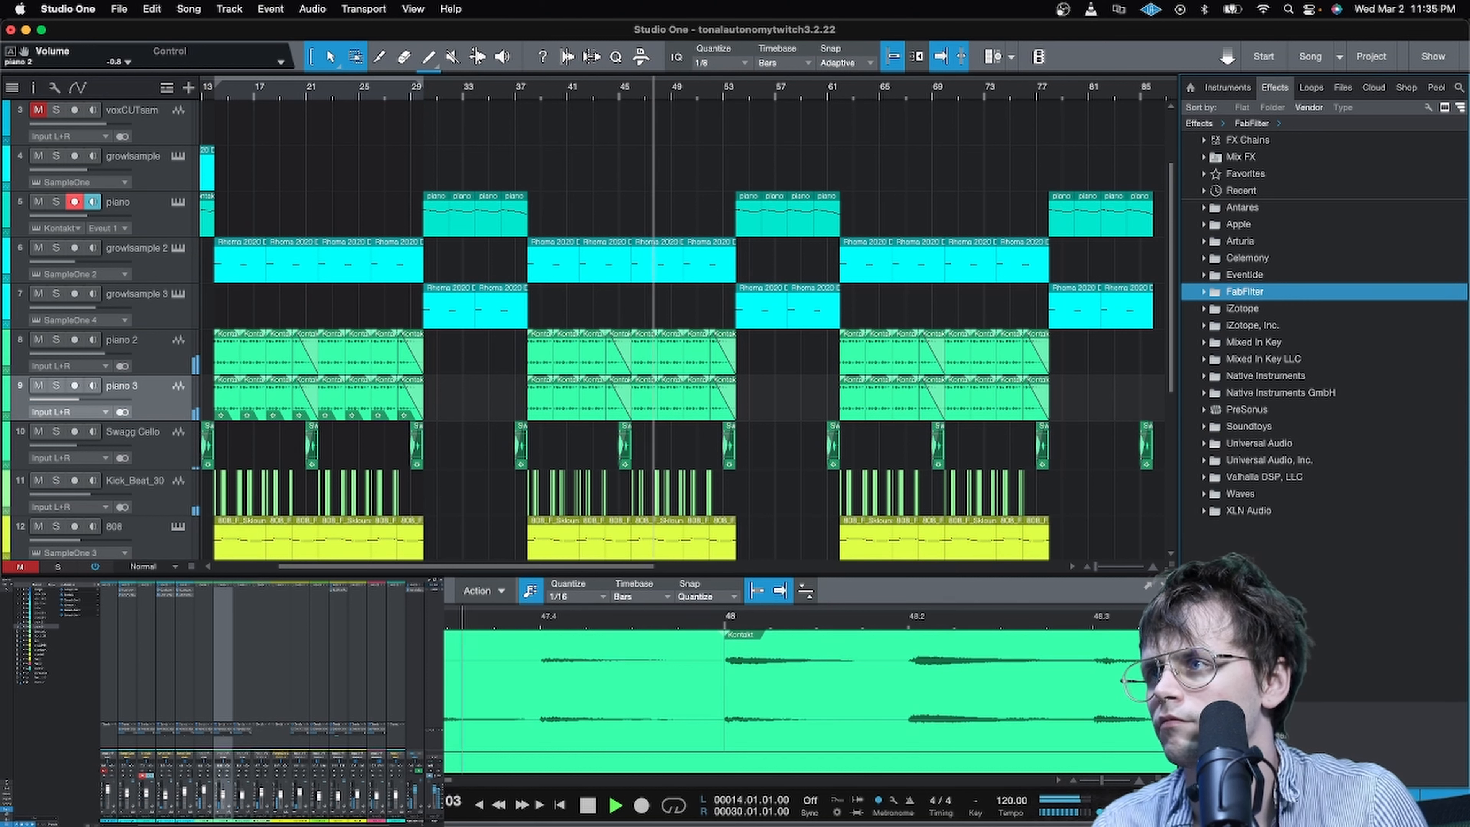
Step: Pan the piano 2 track to L48, stop playback, and set piano 3's volume to -1.3 dB
{"action": "left_click", "coordinate": [204, 765]}
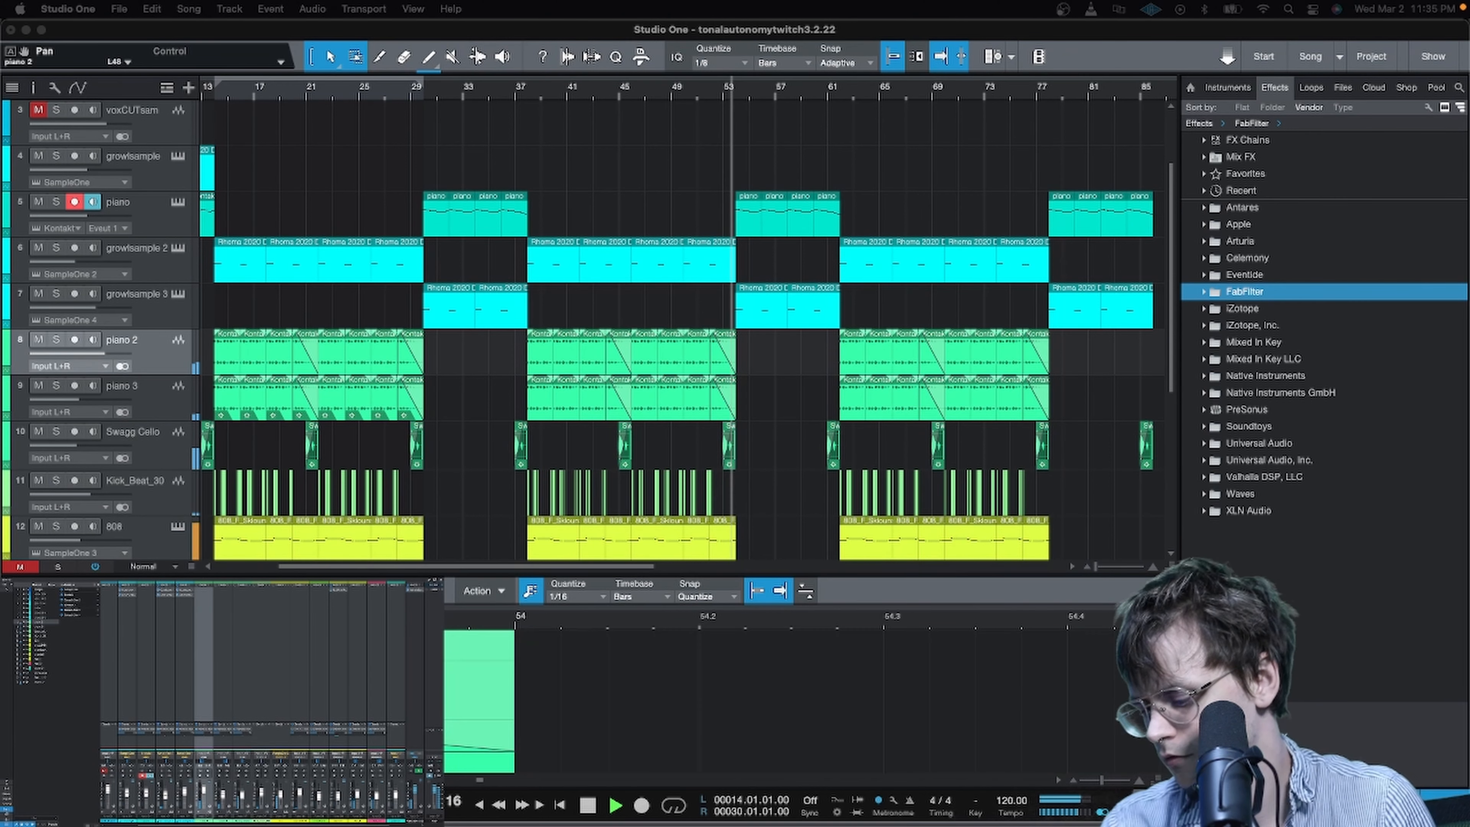
{"action": "key", "text": "space"}
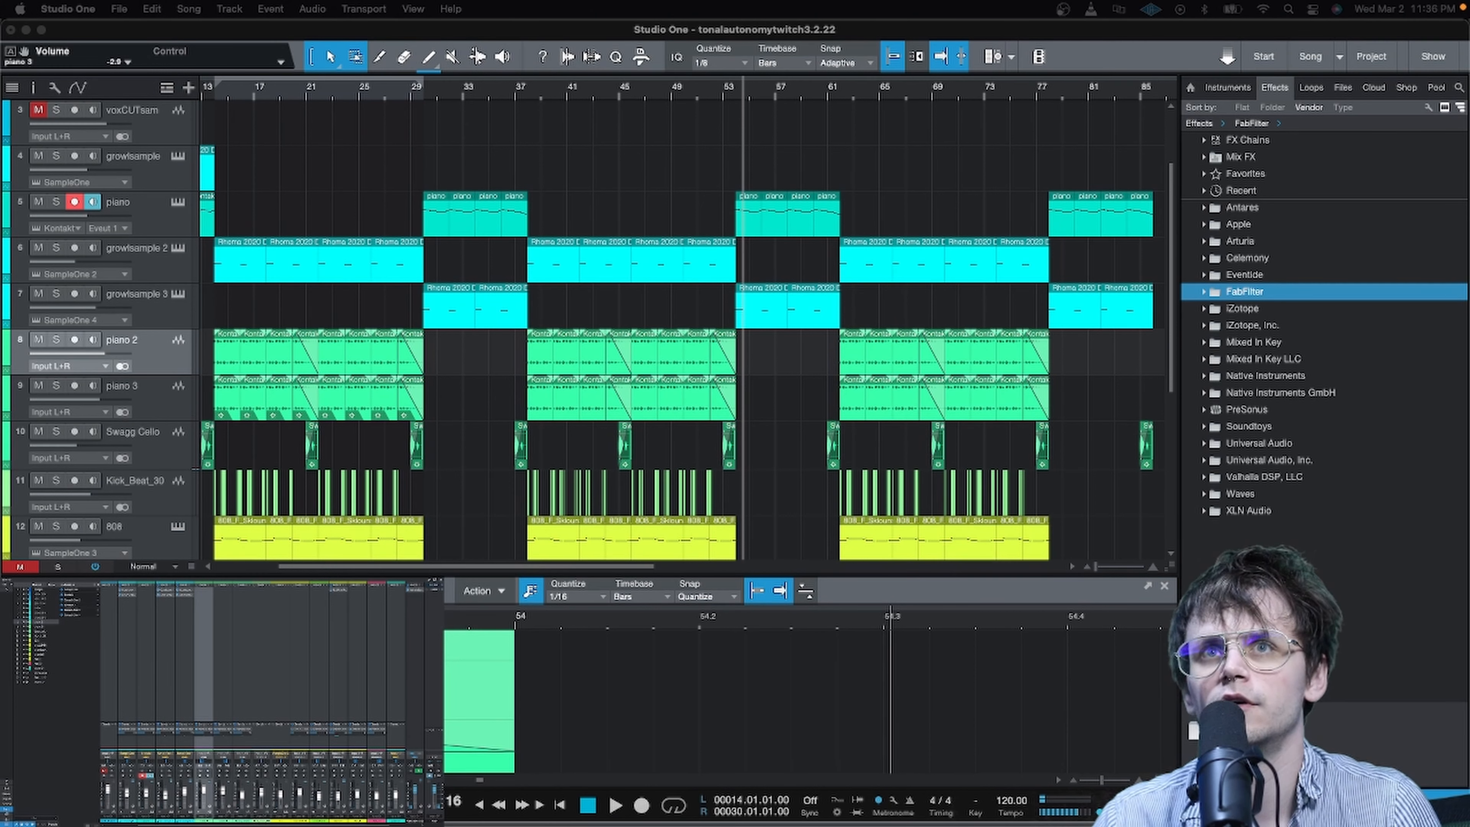
{"action": "left_click_drag", "start_coordinate": [222, 794], "coordinate": [223, 792]}
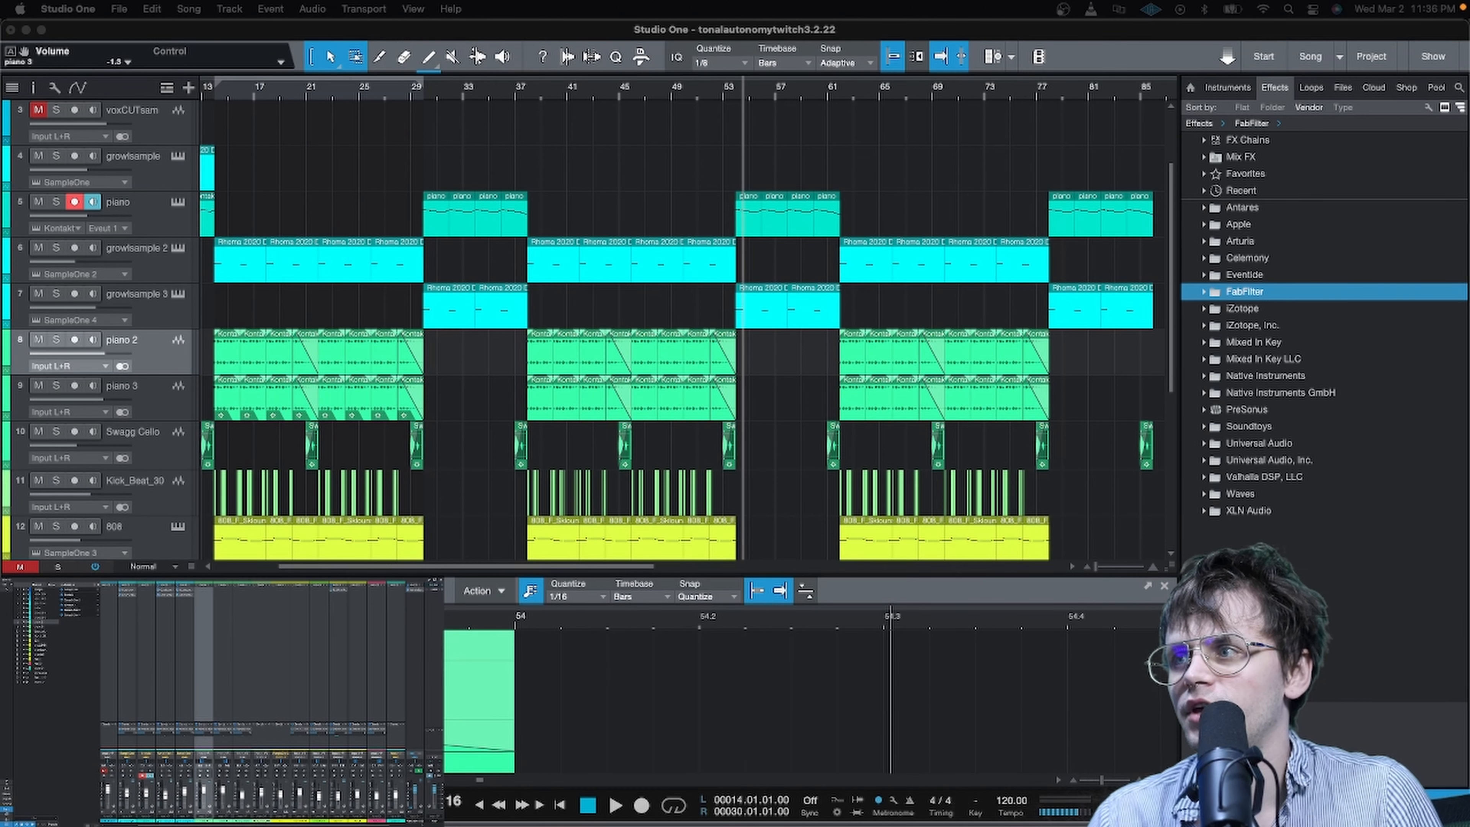
Step: Play the arrangement from about bar 36 to check the piano balance in the section starting at bar 38
{"action": "left_click", "coordinate": [515, 92]}
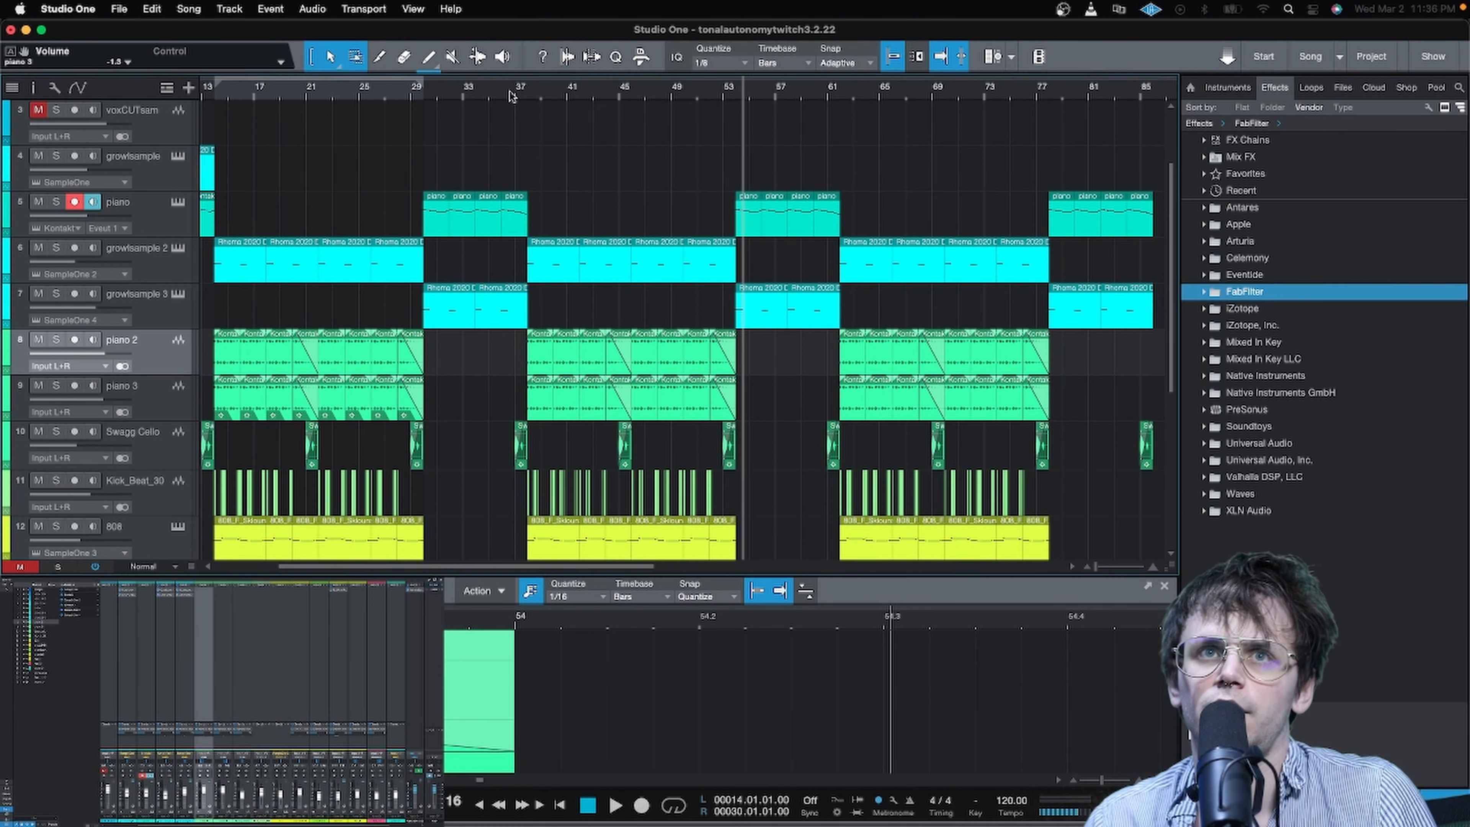
{"action": "key", "text": "space"}
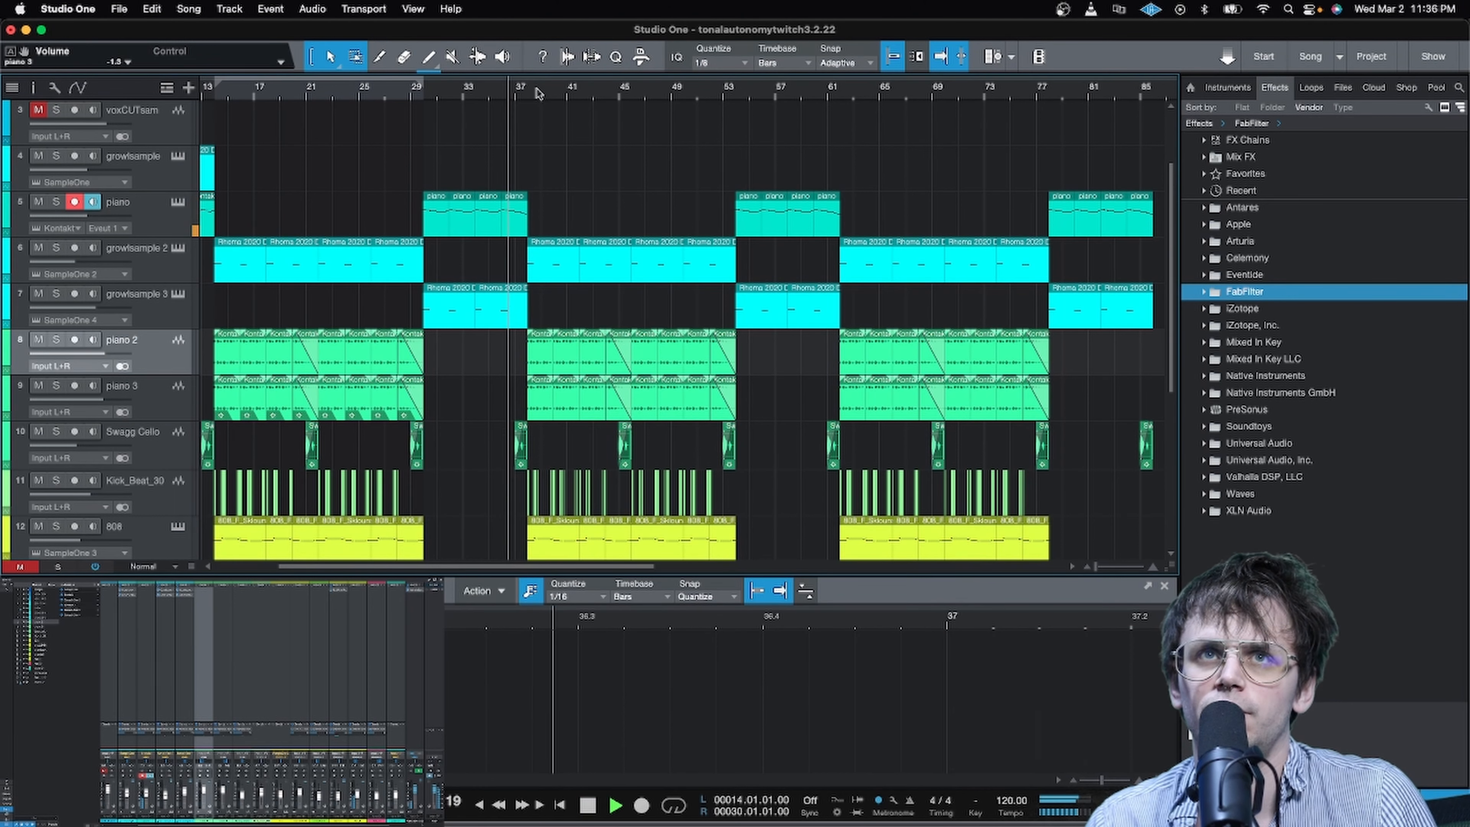
{"action": "scroll", "coordinate": [537, 94], "scroll_direction": "up", "scroll_amount": 5}
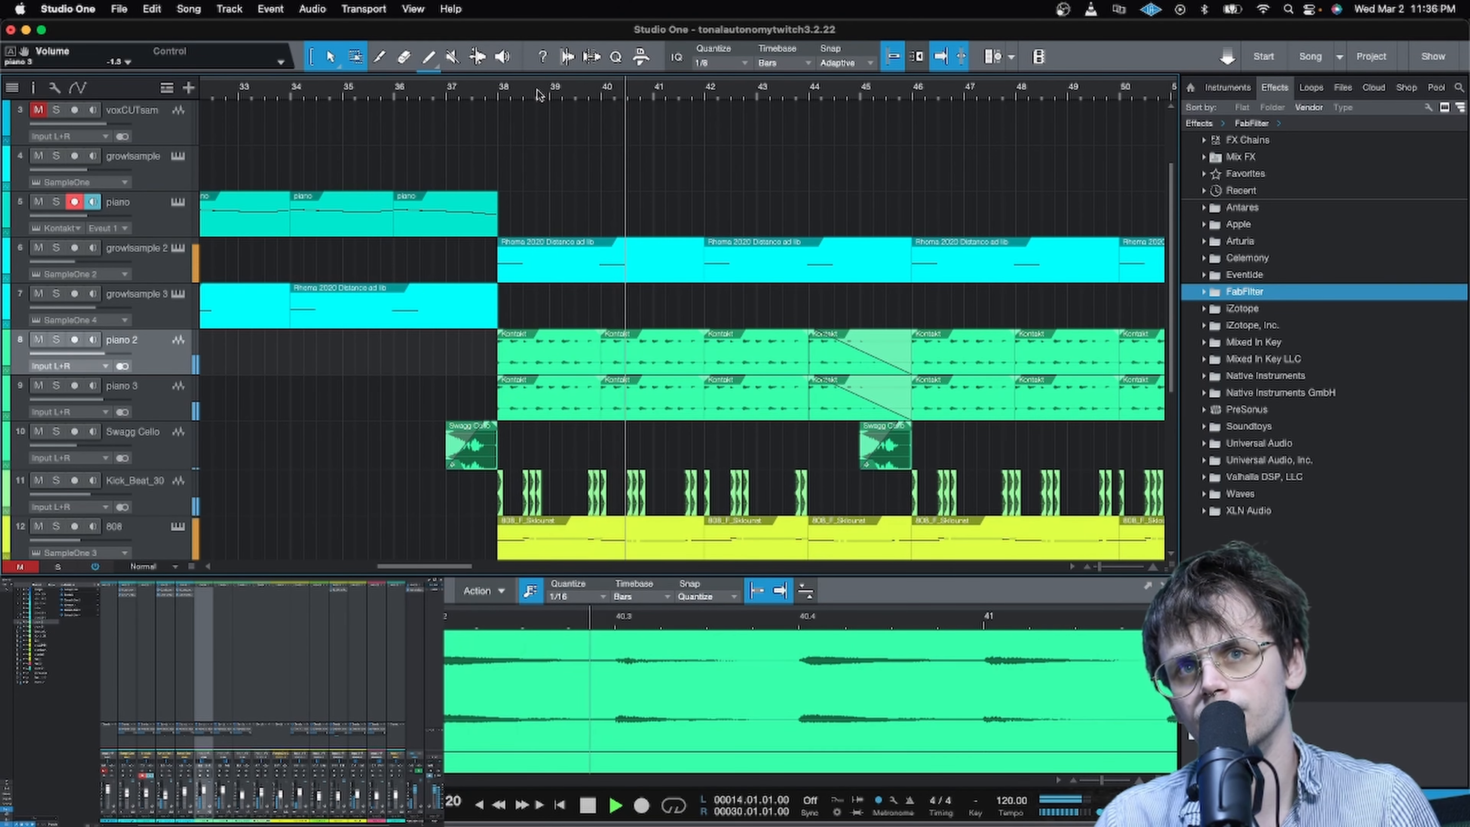
Step: Compare piano 3 and piano 2 by soloing each track in turn, then clear the solo and stop playback
{"action": "key", "text": "s"}
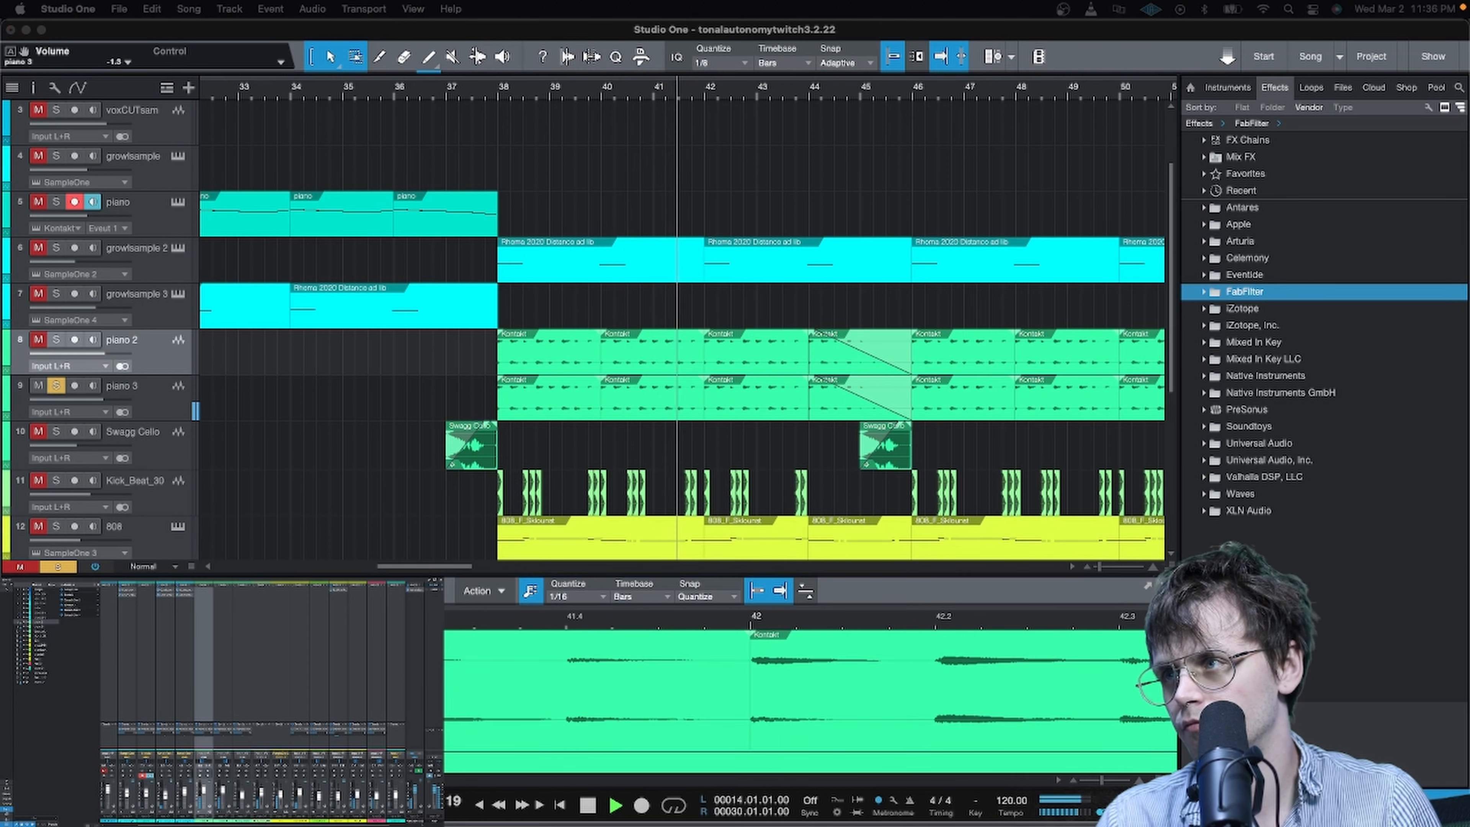
{"action": "left_click", "coordinate": [56, 385]}
{"action": "left_click", "coordinate": [56, 340]}
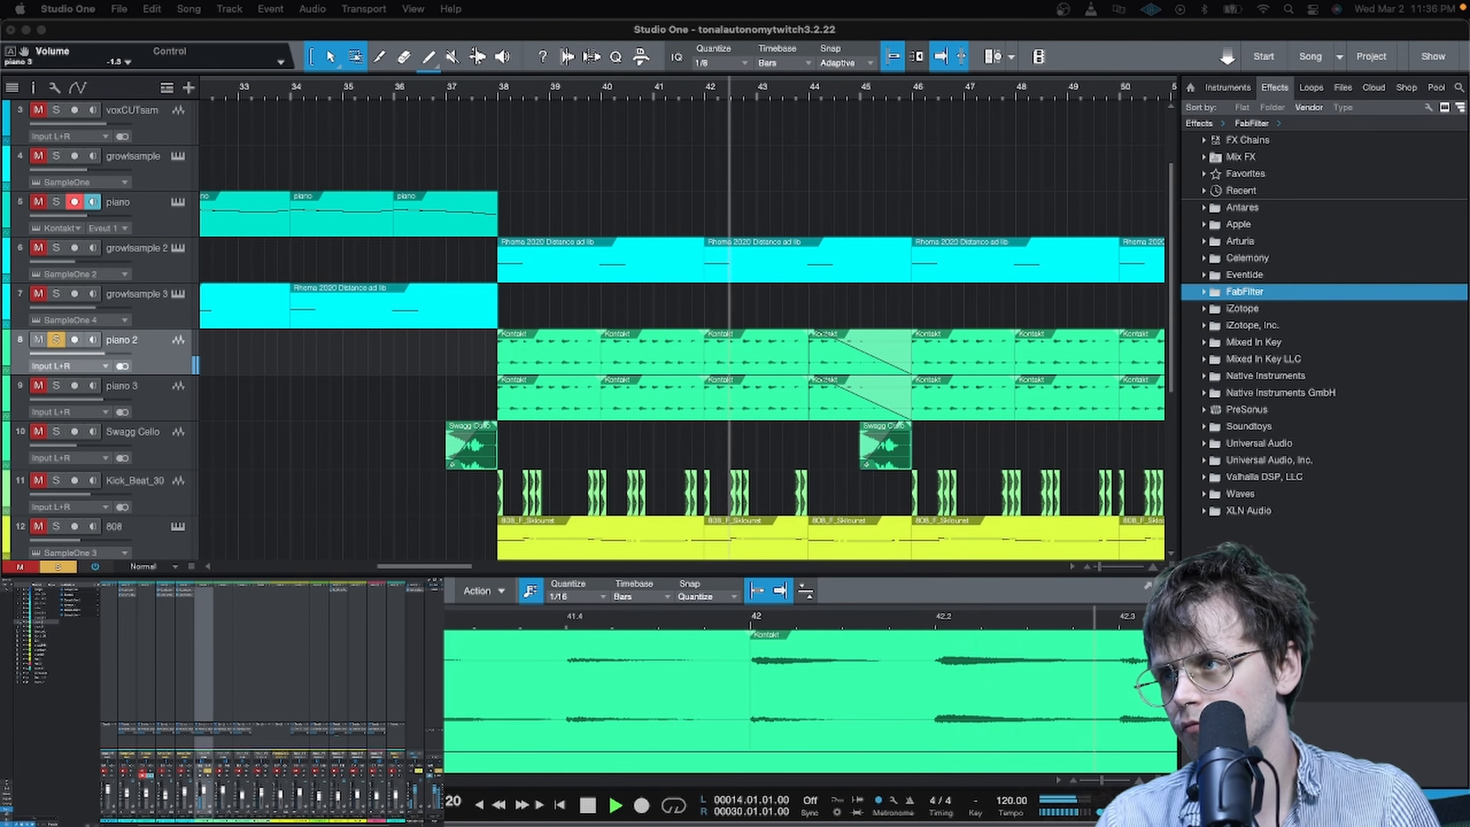
{"action": "key", "text": "s"}
{"action": "key", "text": "space"}
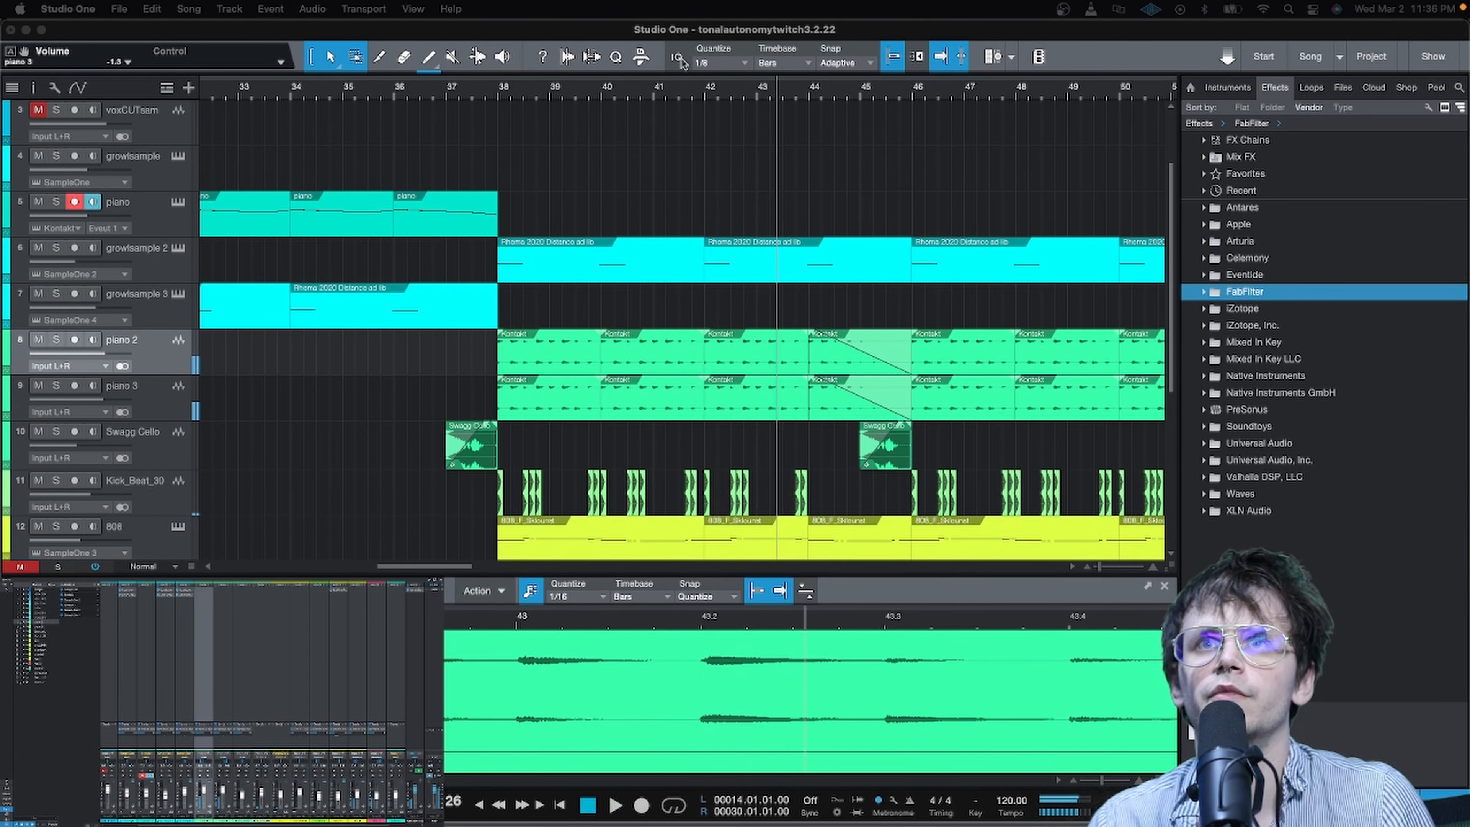
Step: Set piano 3's volume to -12.5 dB while playing the section at bar 14 from about bar 12, then stop playback
{"action": "scroll", "coordinate": [748, 97], "scroll_direction": "down", "scroll_amount": 5}
{"action": "scroll", "coordinate": [749, 99], "scroll_direction": "down", "scroll_amount": 1}
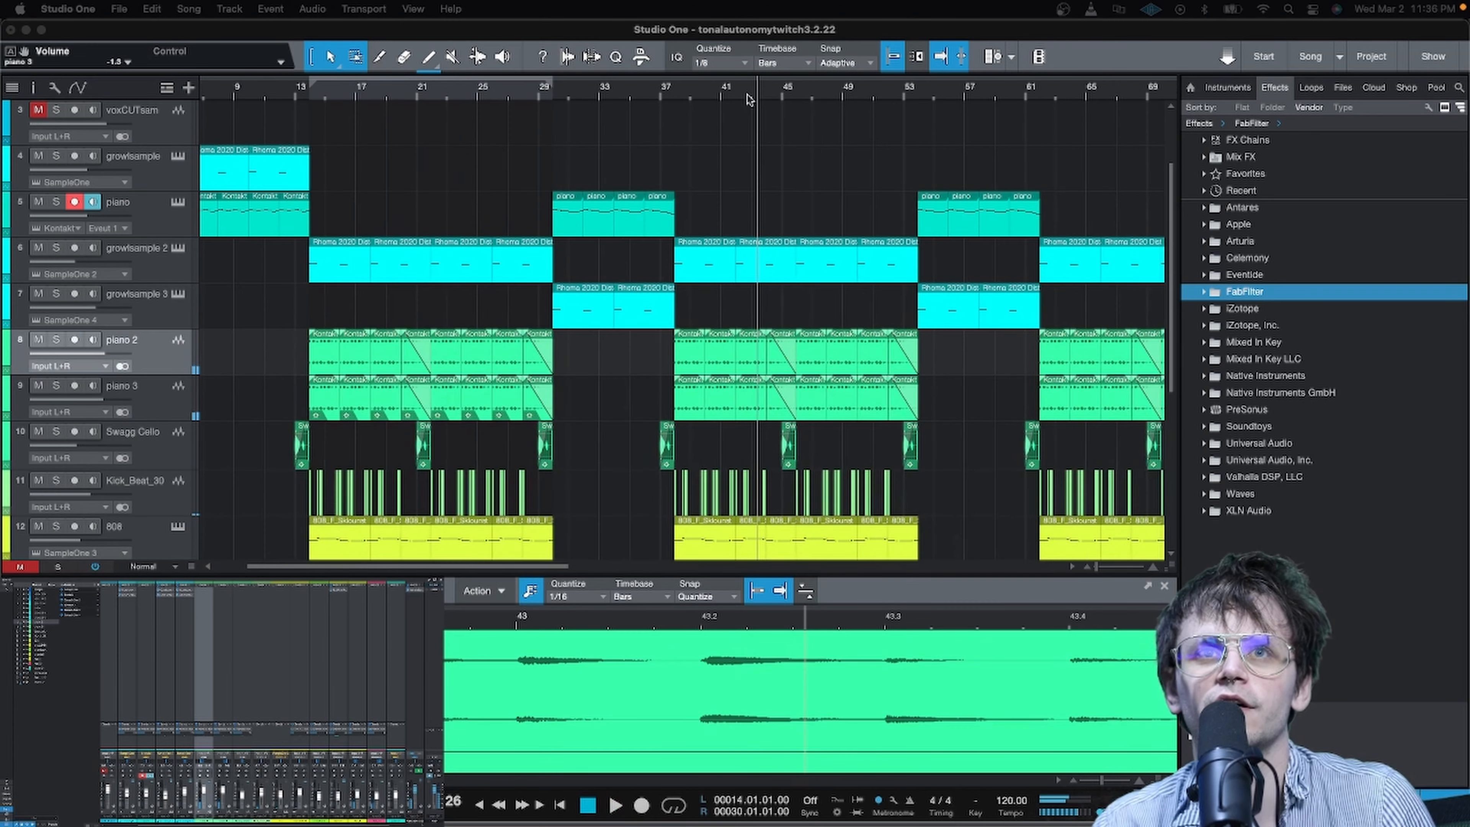
{"action": "left_click", "coordinate": [290, 93]}
{"action": "key", "text": "space"}
{"action": "scroll", "coordinate": [301, 93], "scroll_direction": "up", "scroll_amount": 3}
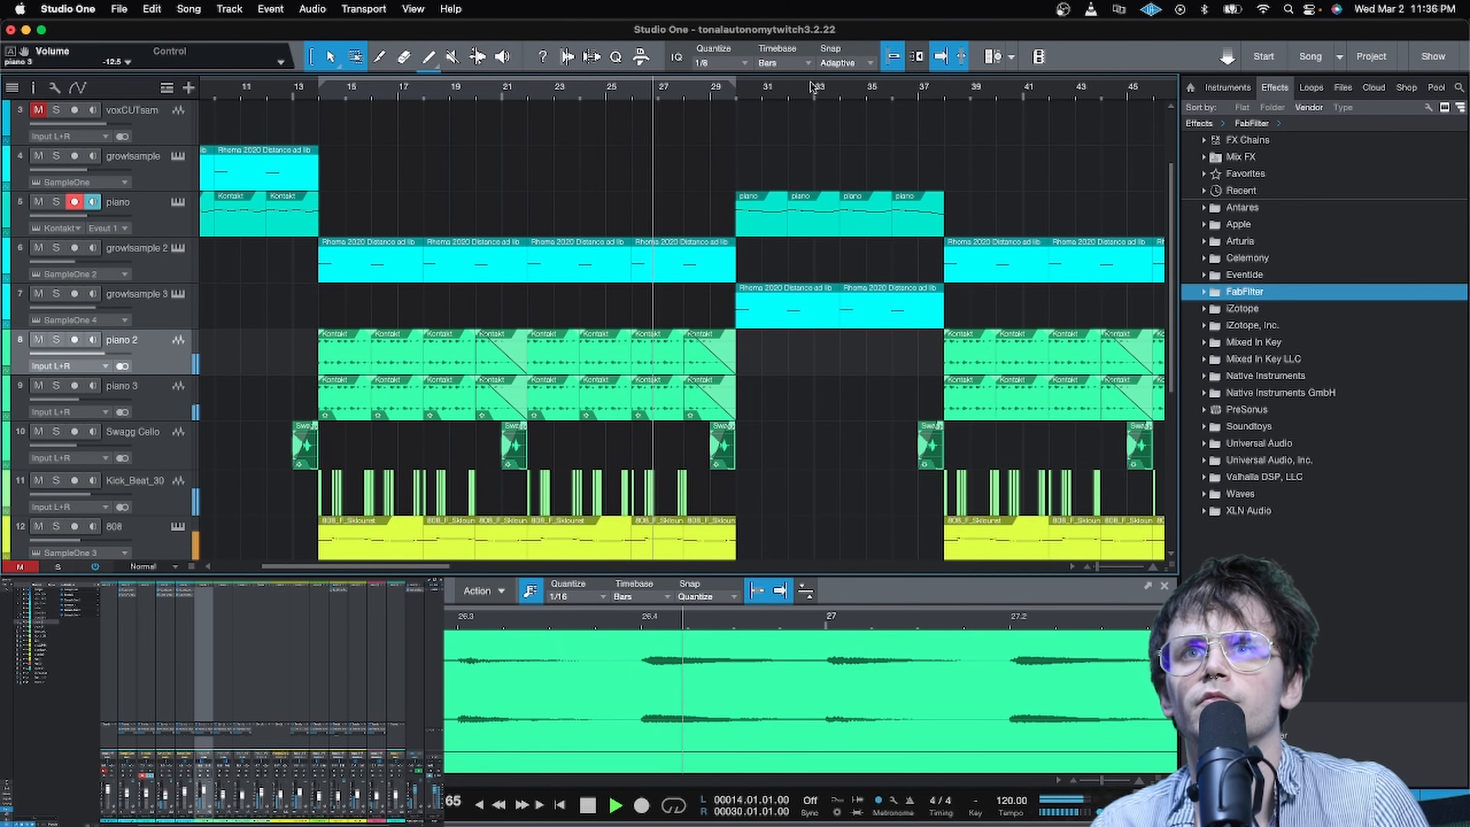
{"action": "scroll", "coordinate": [814, 87], "scroll_direction": "down", "scroll_amount": 8}
{"action": "key", "text": "space"}
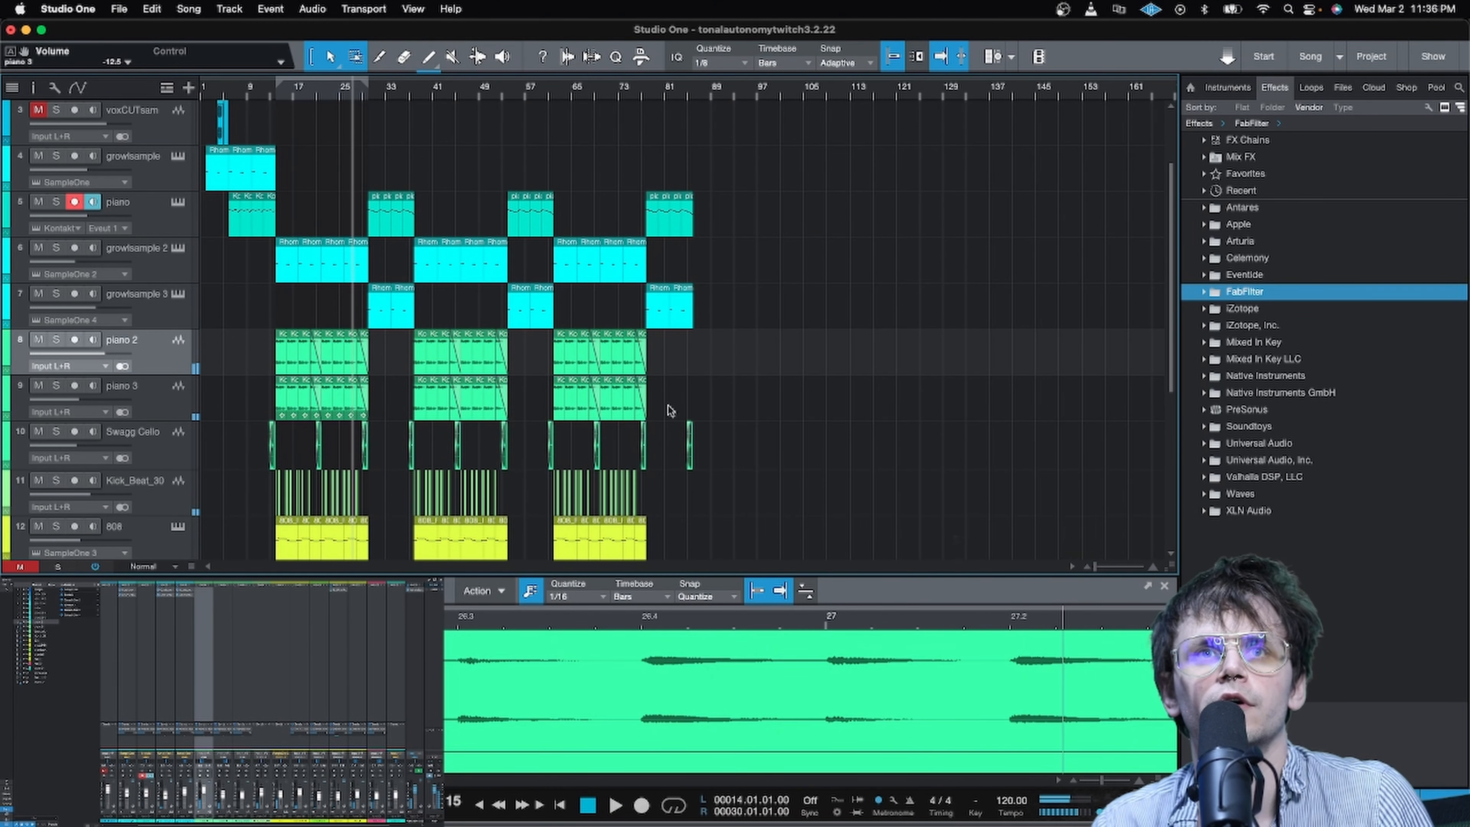
Step: Replace piano 3's clips in the sections at bars 38 and 62 with copies of its clips from the bar 14 section
{"action": "left_click_drag", "start_coordinate": [667, 410], "coordinate": [277, 401]}
{"action": "key", "text": "Delete"}
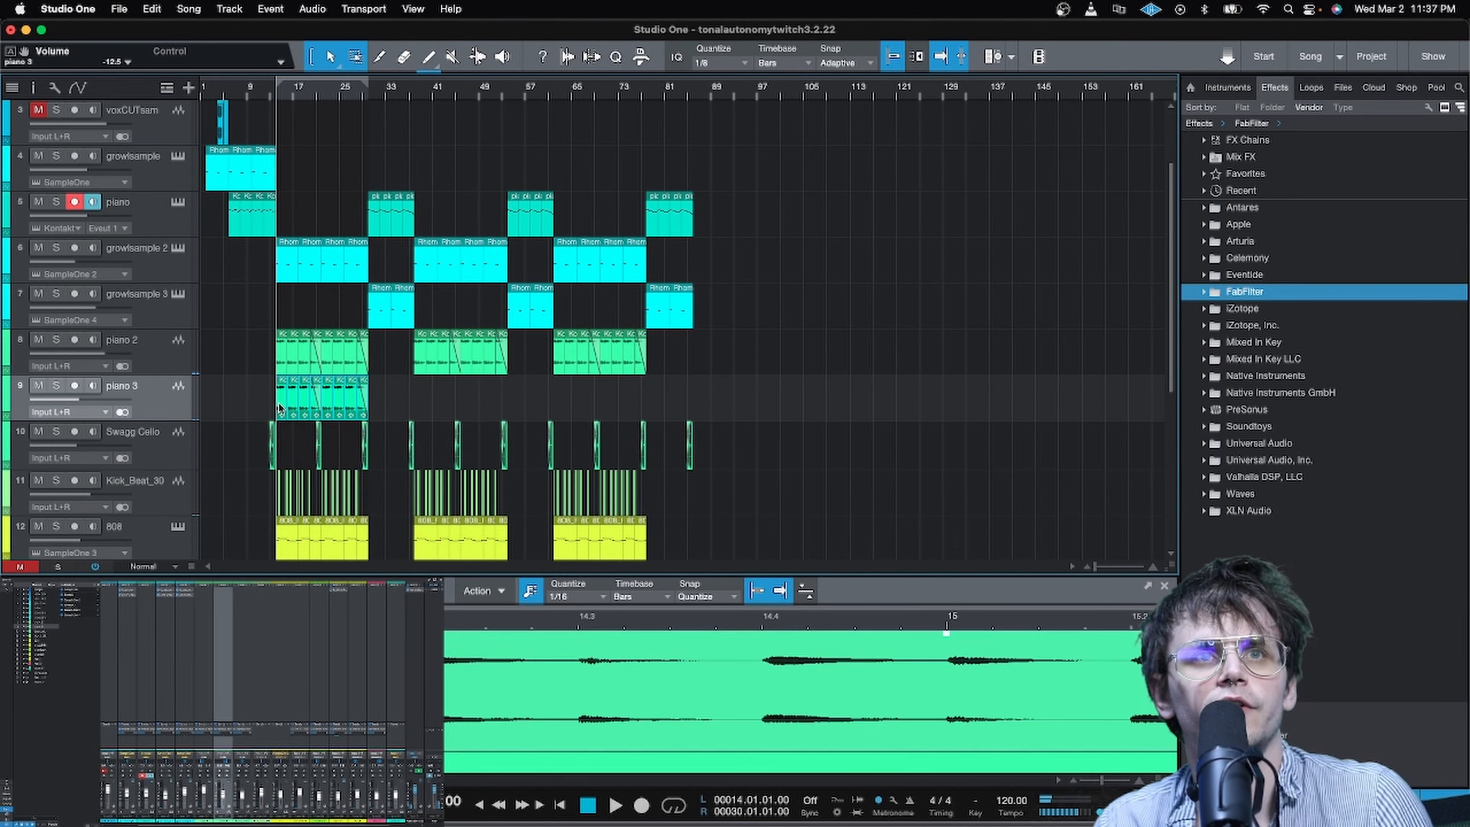
{"action": "scroll", "coordinate": [412, 95], "scroll_direction": "up", "scroll_amount": 5}
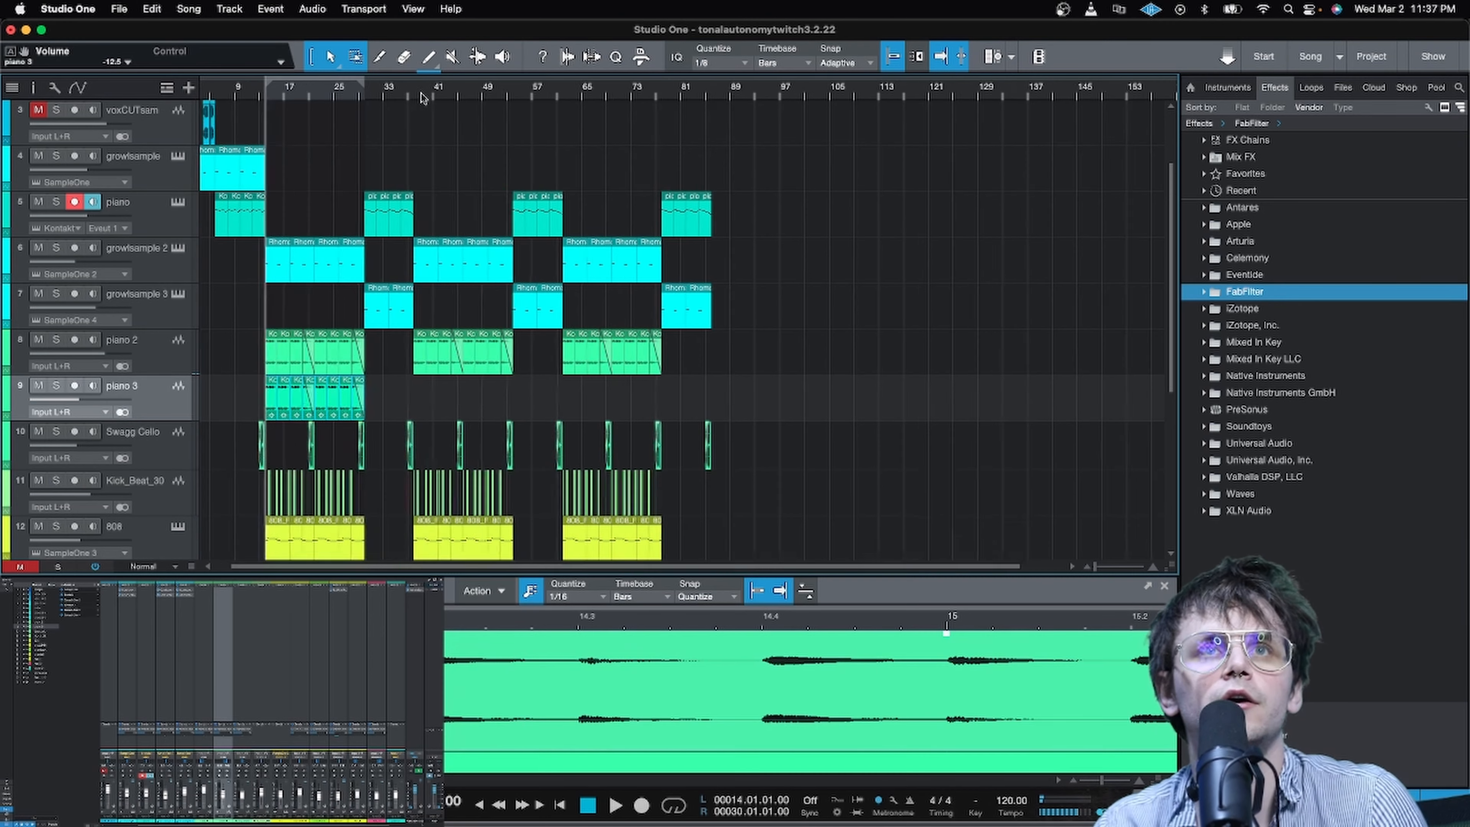
{"action": "left_click", "coordinate": [398, 94]}
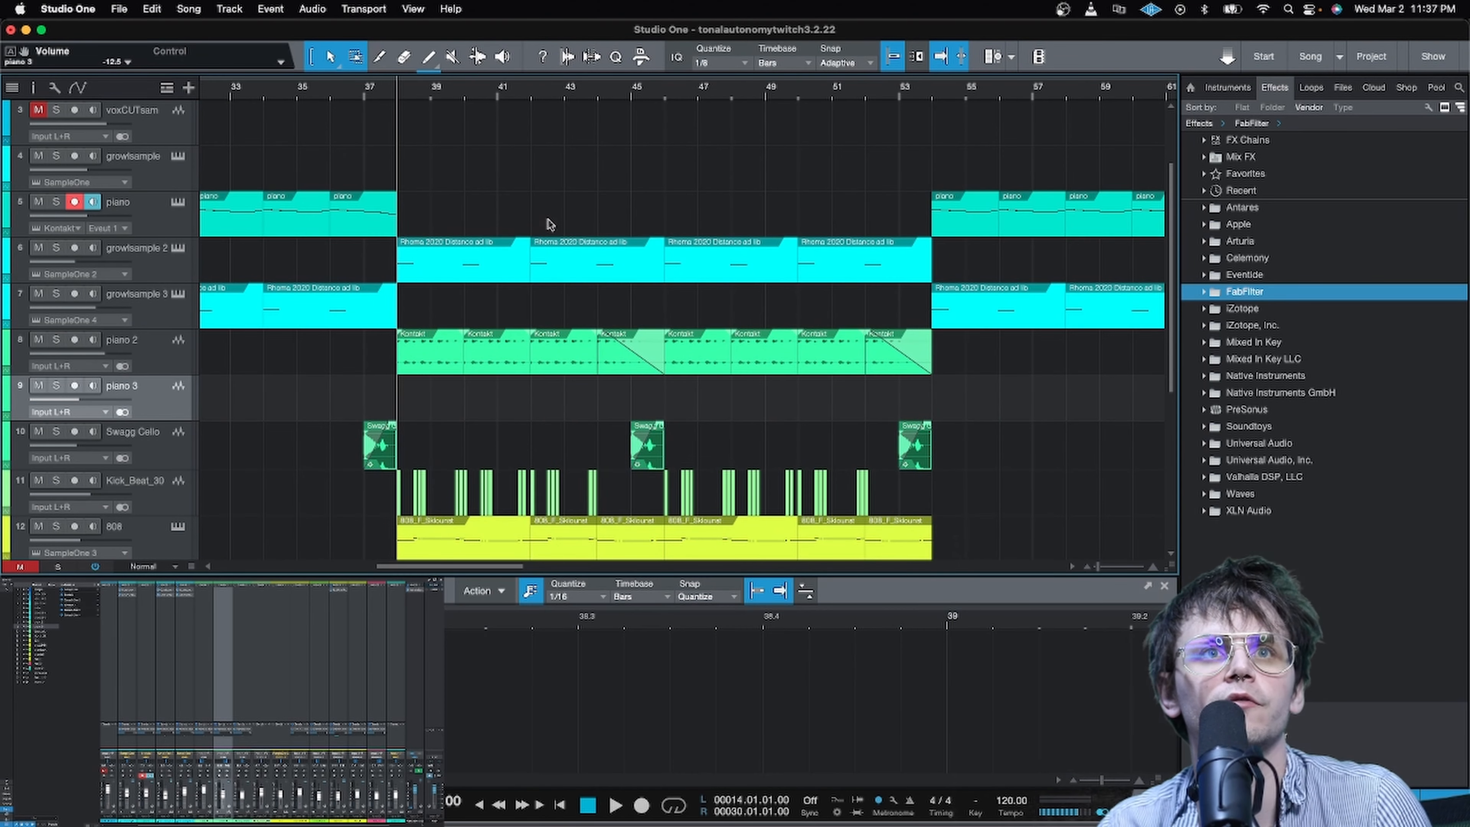
{"action": "key", "text": "ctrl+v"}
{"action": "scroll", "coordinate": [607, 97], "scroll_direction": "down", "scroll_amount": 3}
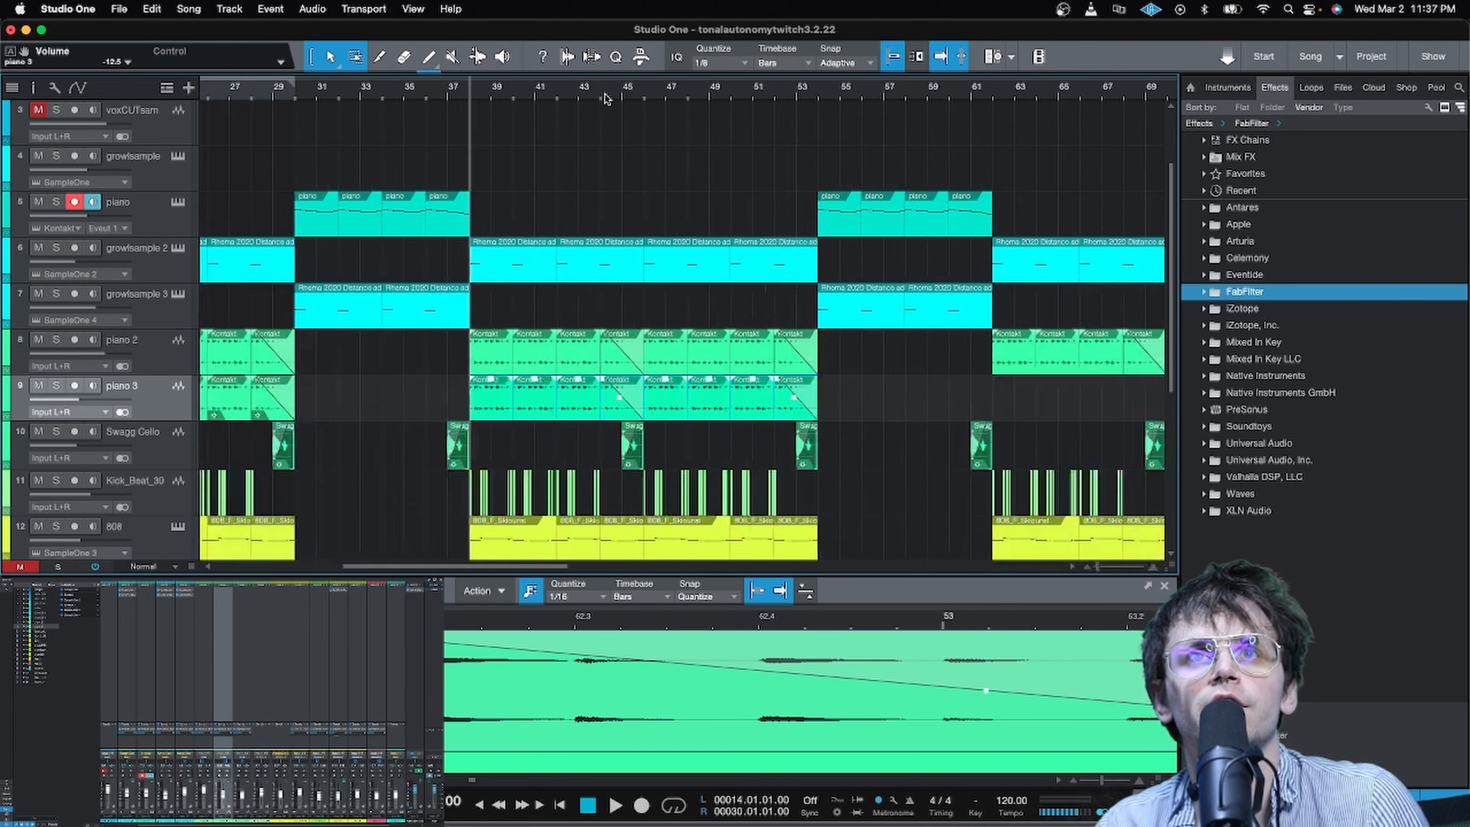
{"action": "left_click", "coordinate": [855, 90]}
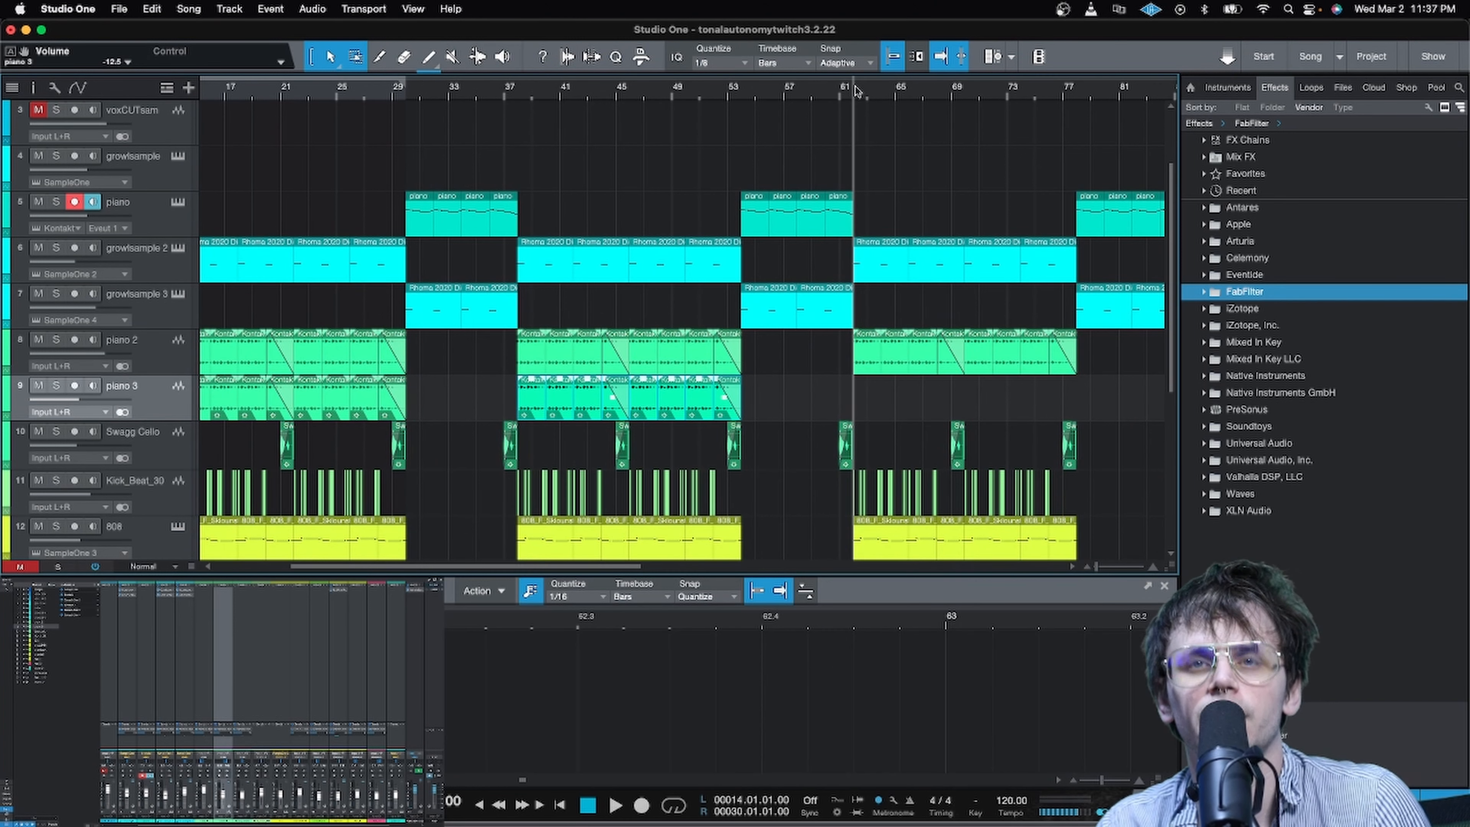
{"action": "key", "text": "ctrl+v"}
Step: Play from about bar 60 while lowering piano 3's volume and panning it to R30, then stop playback
{"action": "left_click", "coordinate": [826, 91]}
{"action": "key", "text": "space"}
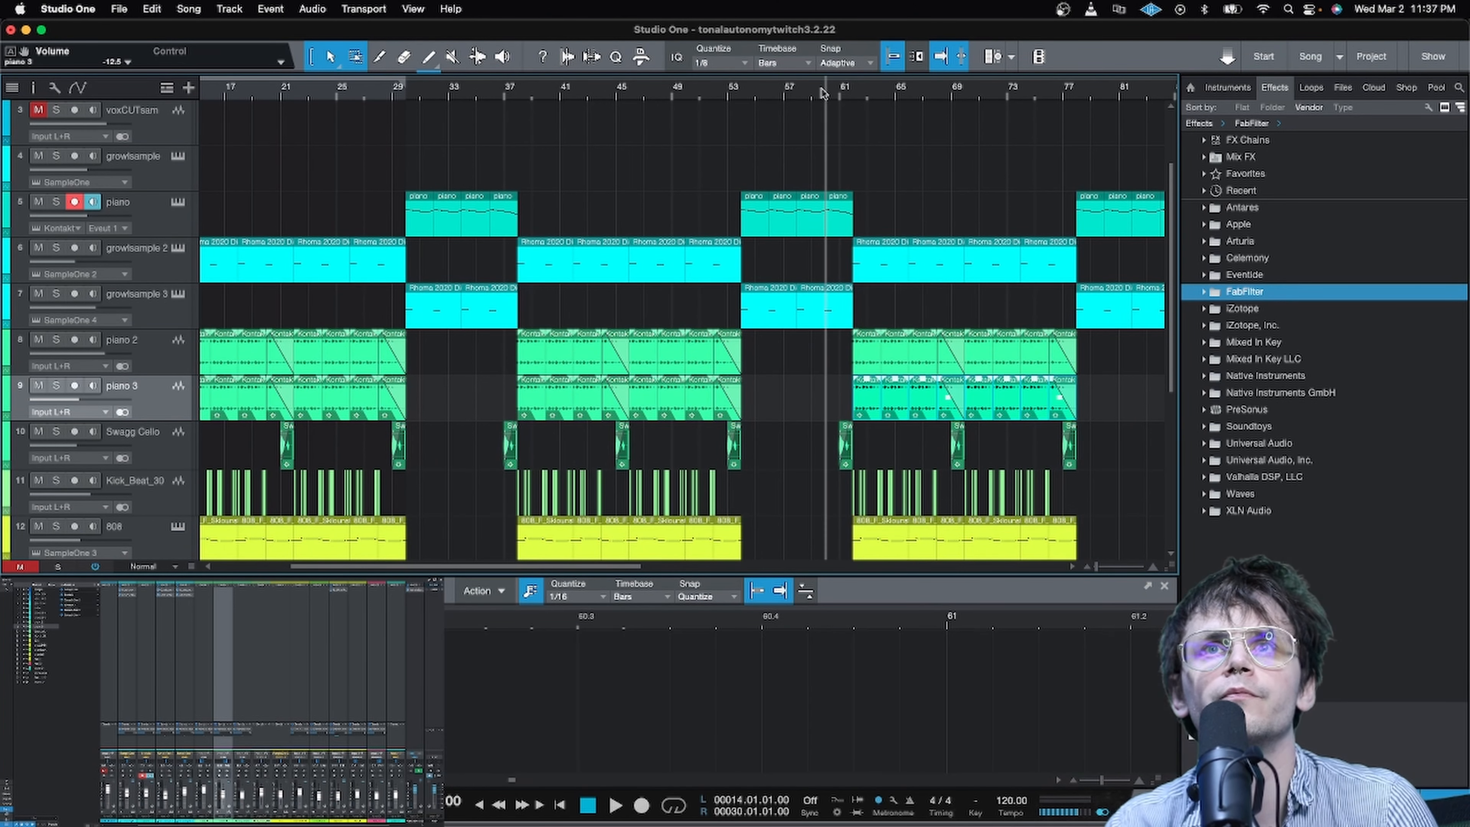
{"action": "scroll", "coordinate": [868, 87], "scroll_direction": "up", "scroll_amount": 3}
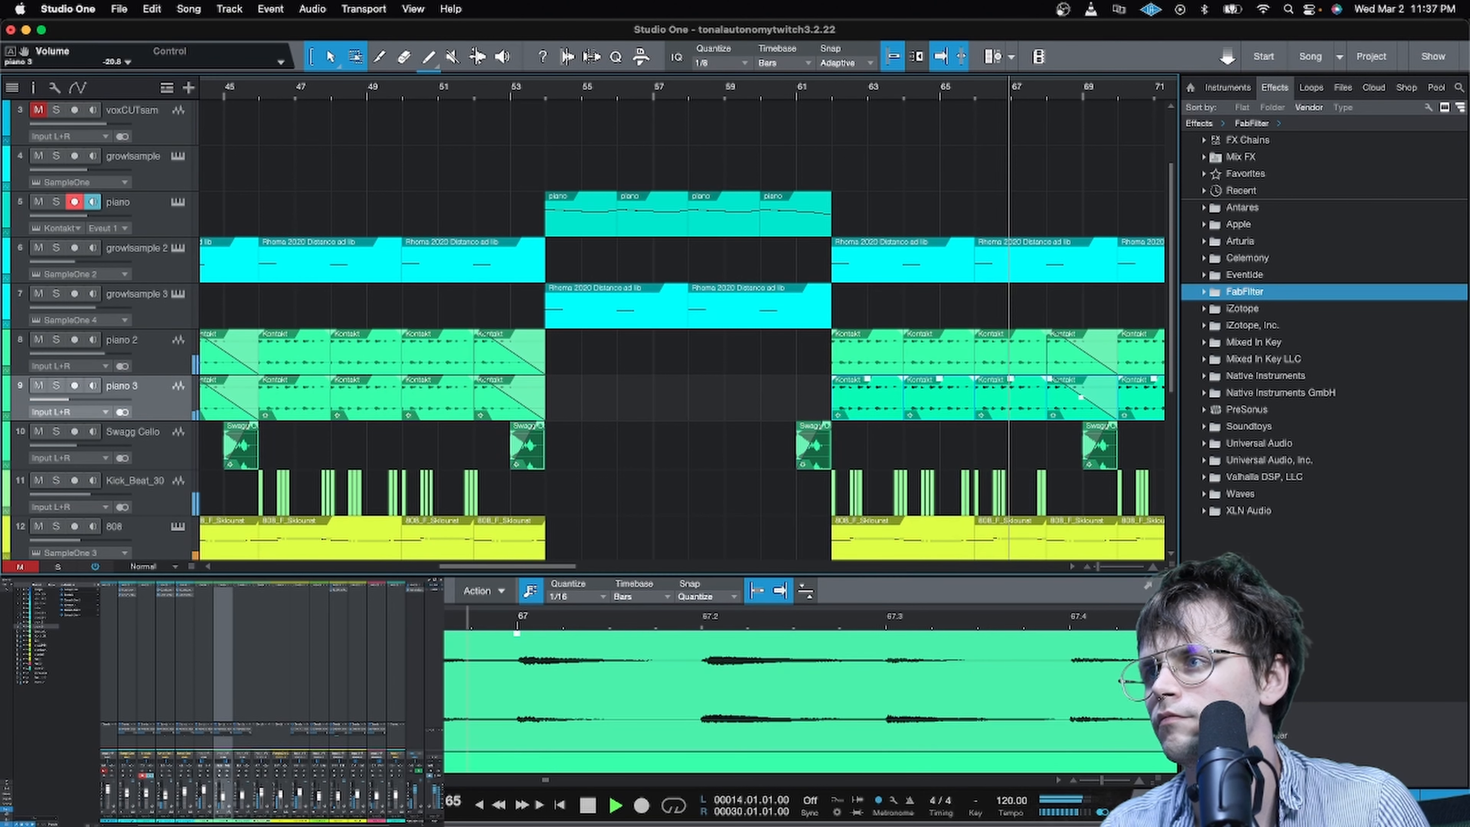
{"action": "left_click", "coordinate": [204, 765]}
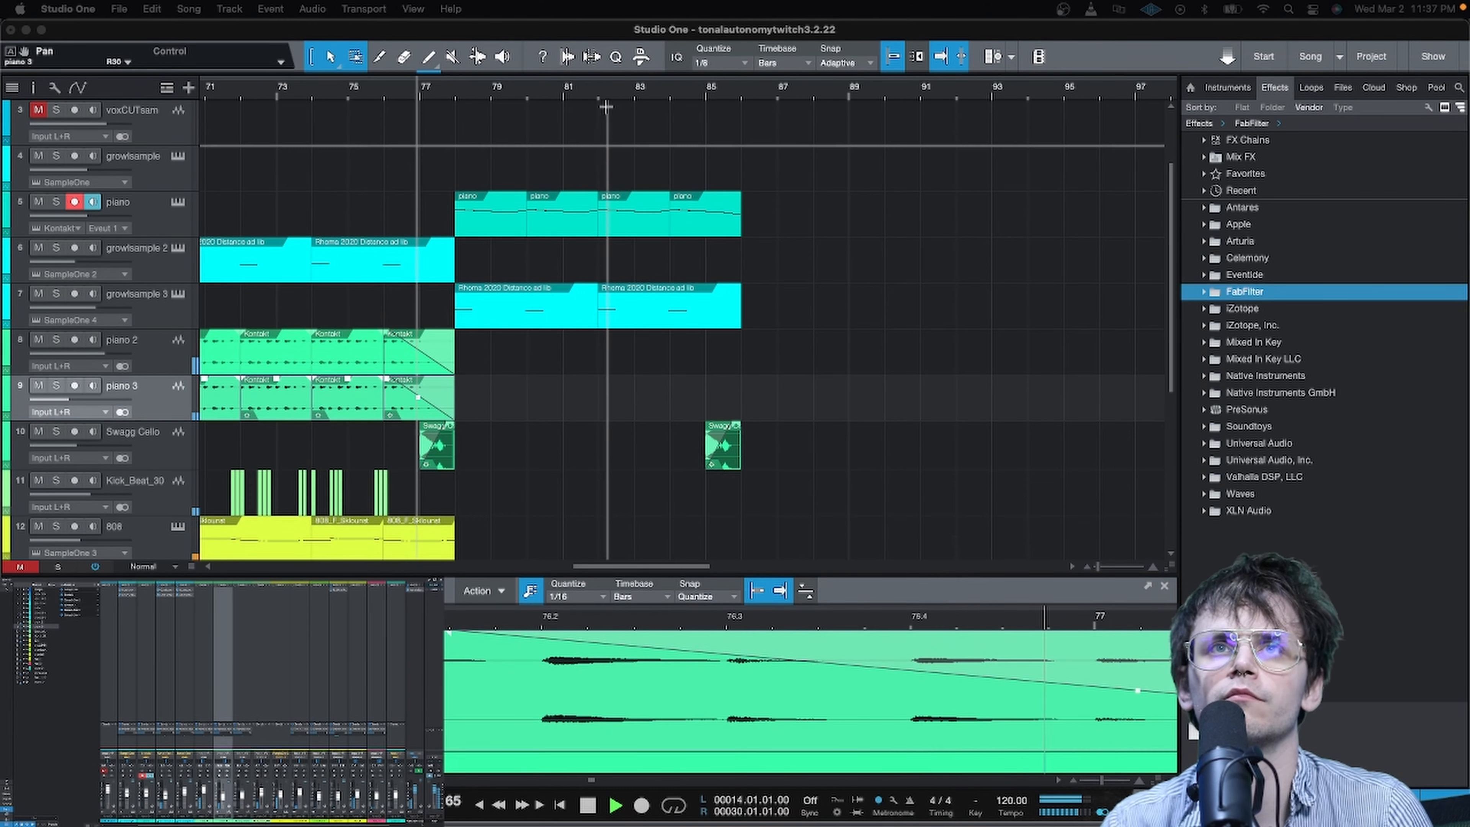
{"action": "scroll", "coordinate": [567, 88], "scroll_direction": "down", "scroll_amount": 3}
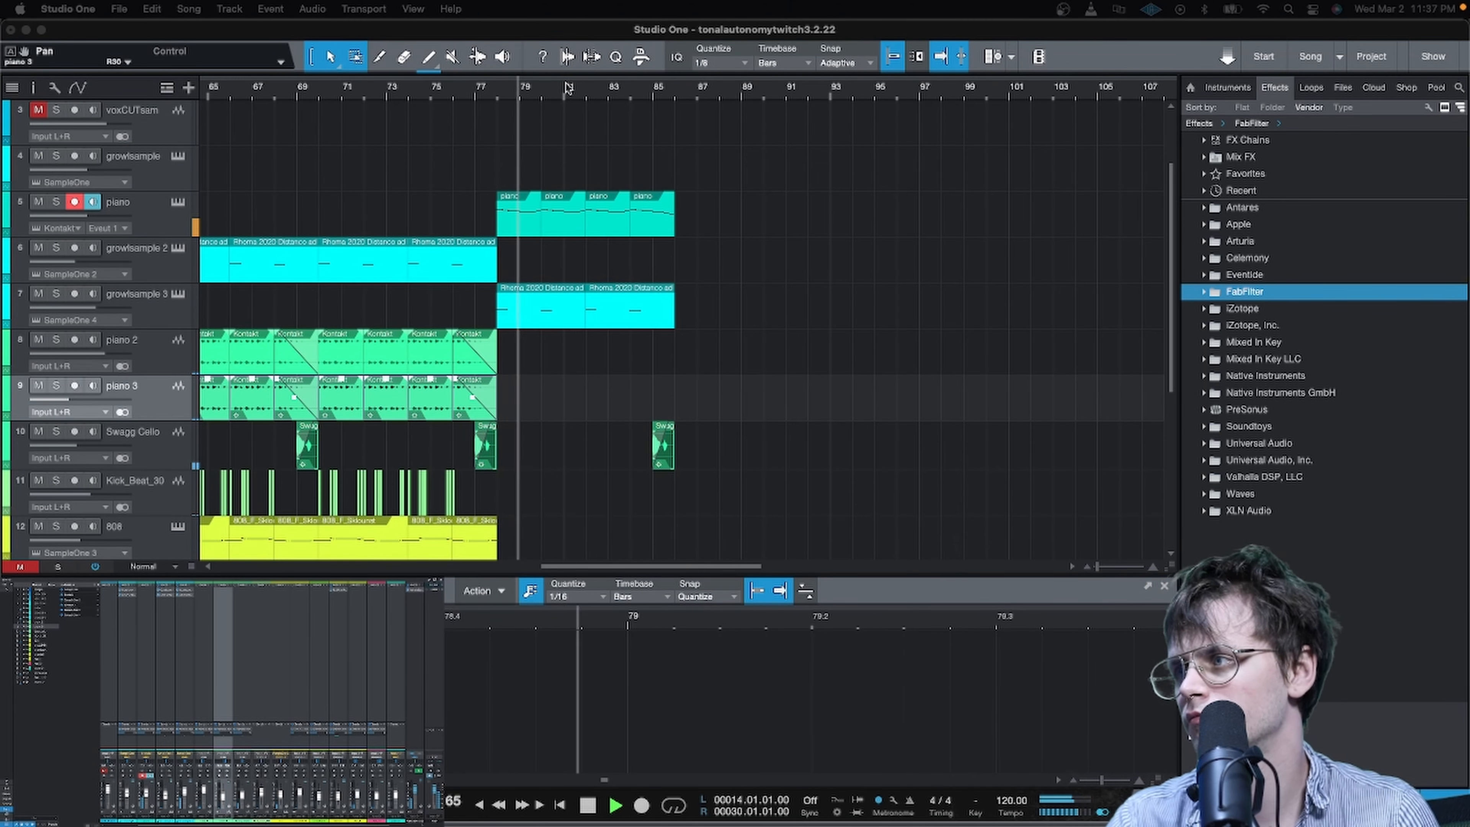
{"action": "key", "text": "space"}
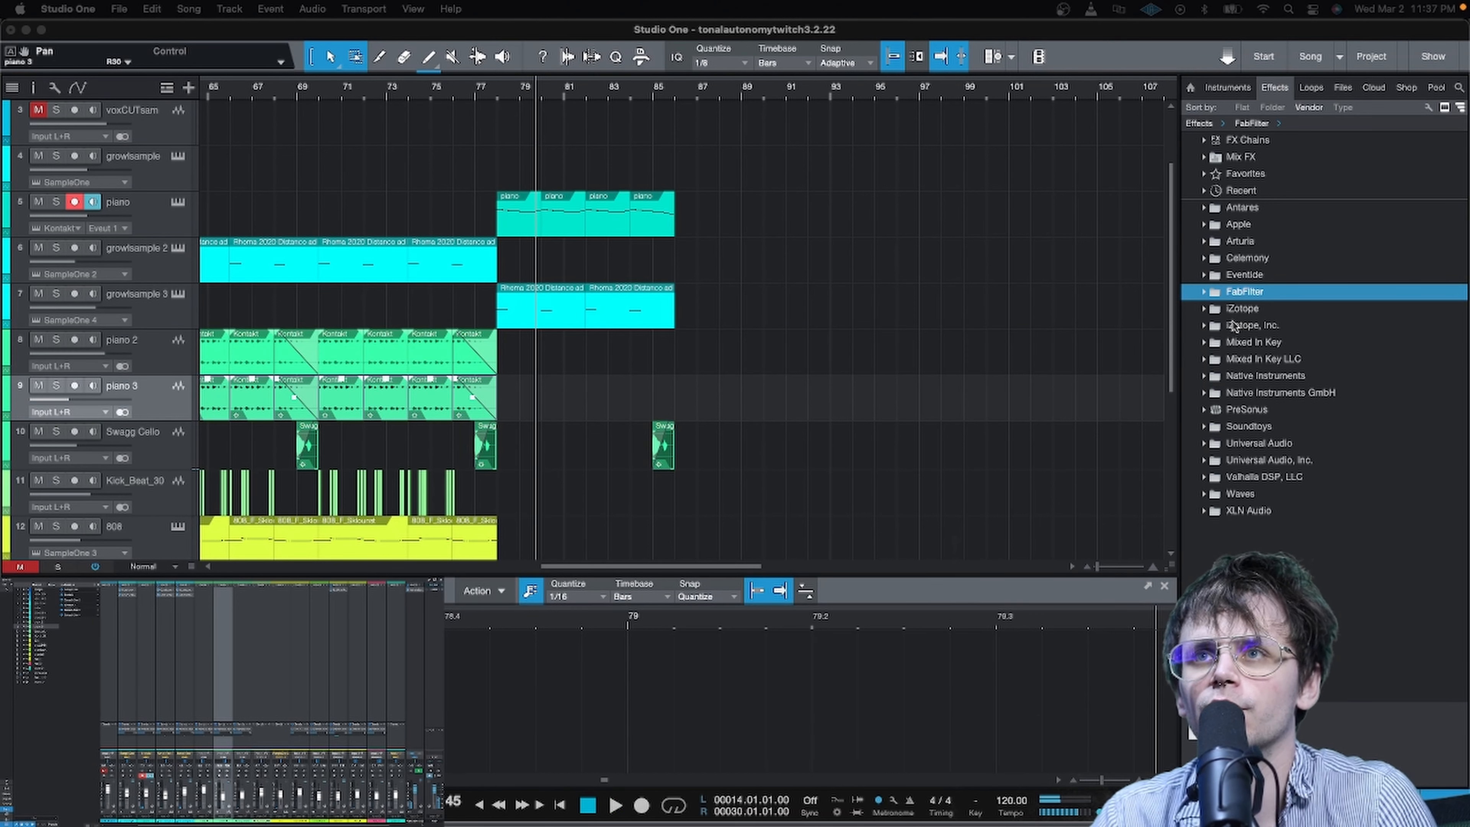
Step: Insert Arturia's Tape MELLO-FI effect on the piano track
{"action": "left_click", "coordinate": [1244, 257]}
{"action": "left_click", "coordinate": [1231, 263]}
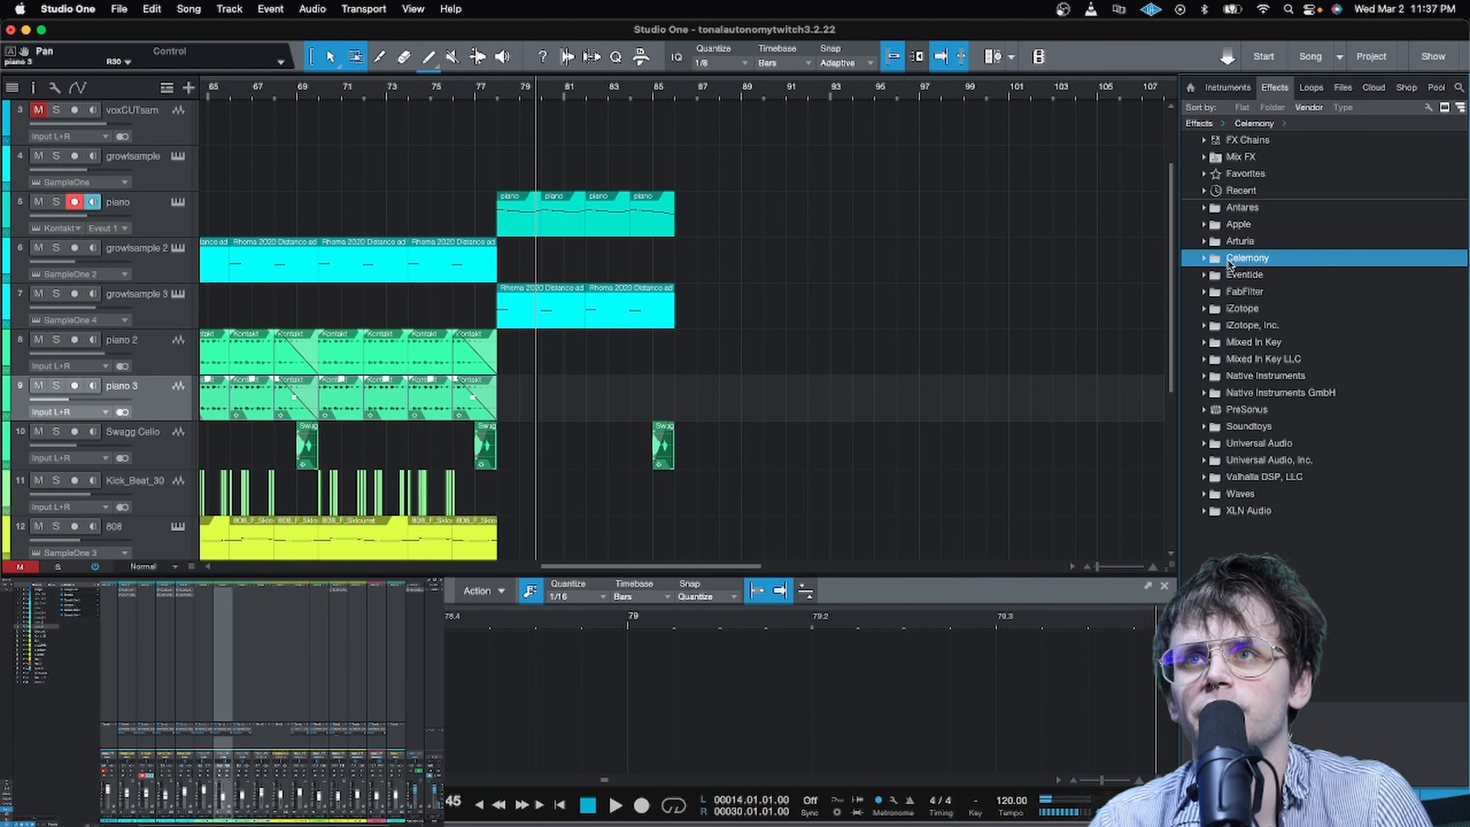
{"action": "left_click", "coordinate": [1239, 242]}
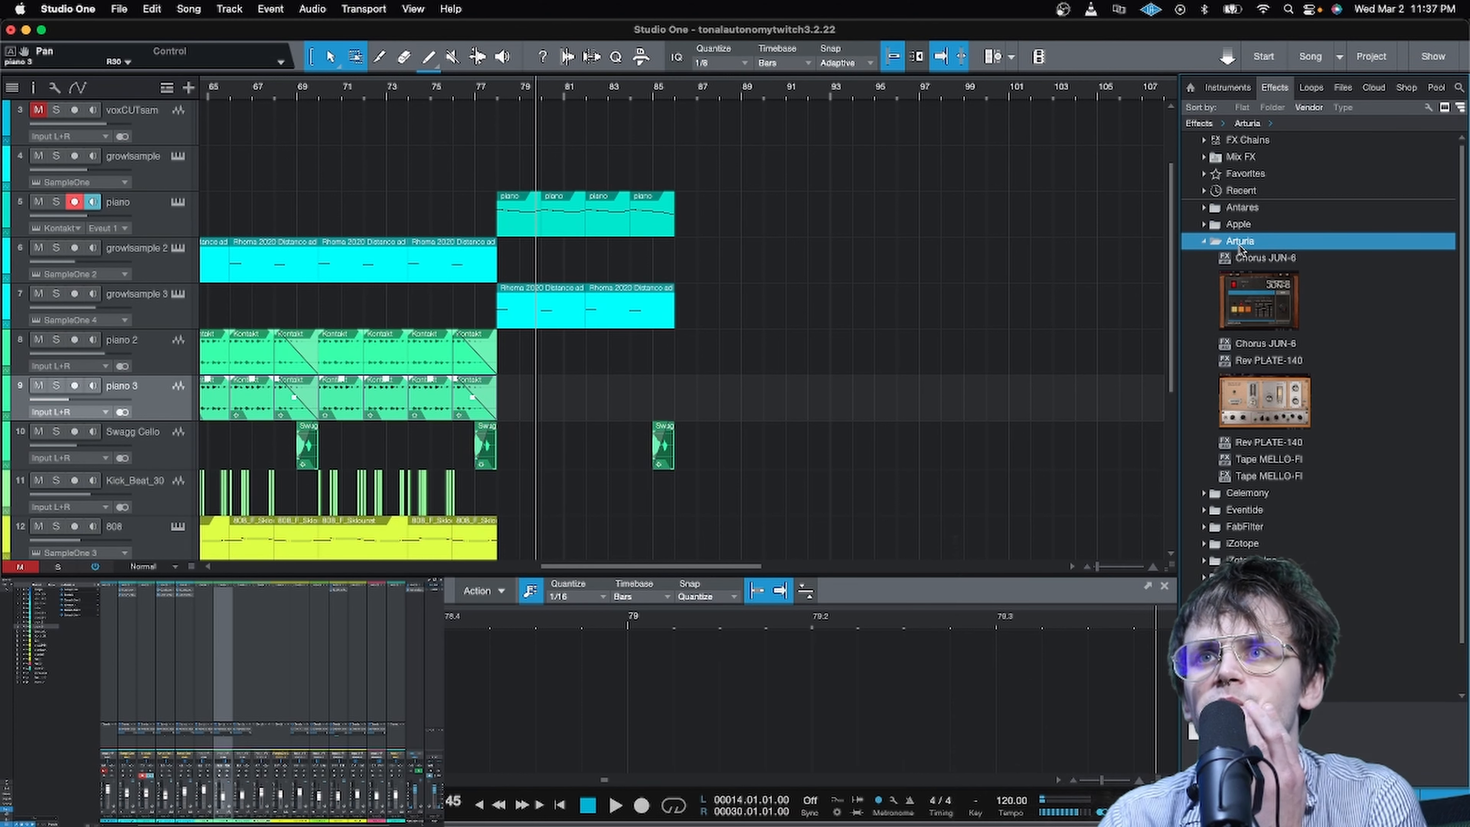
{"action": "left_click", "coordinate": [1265, 460]}
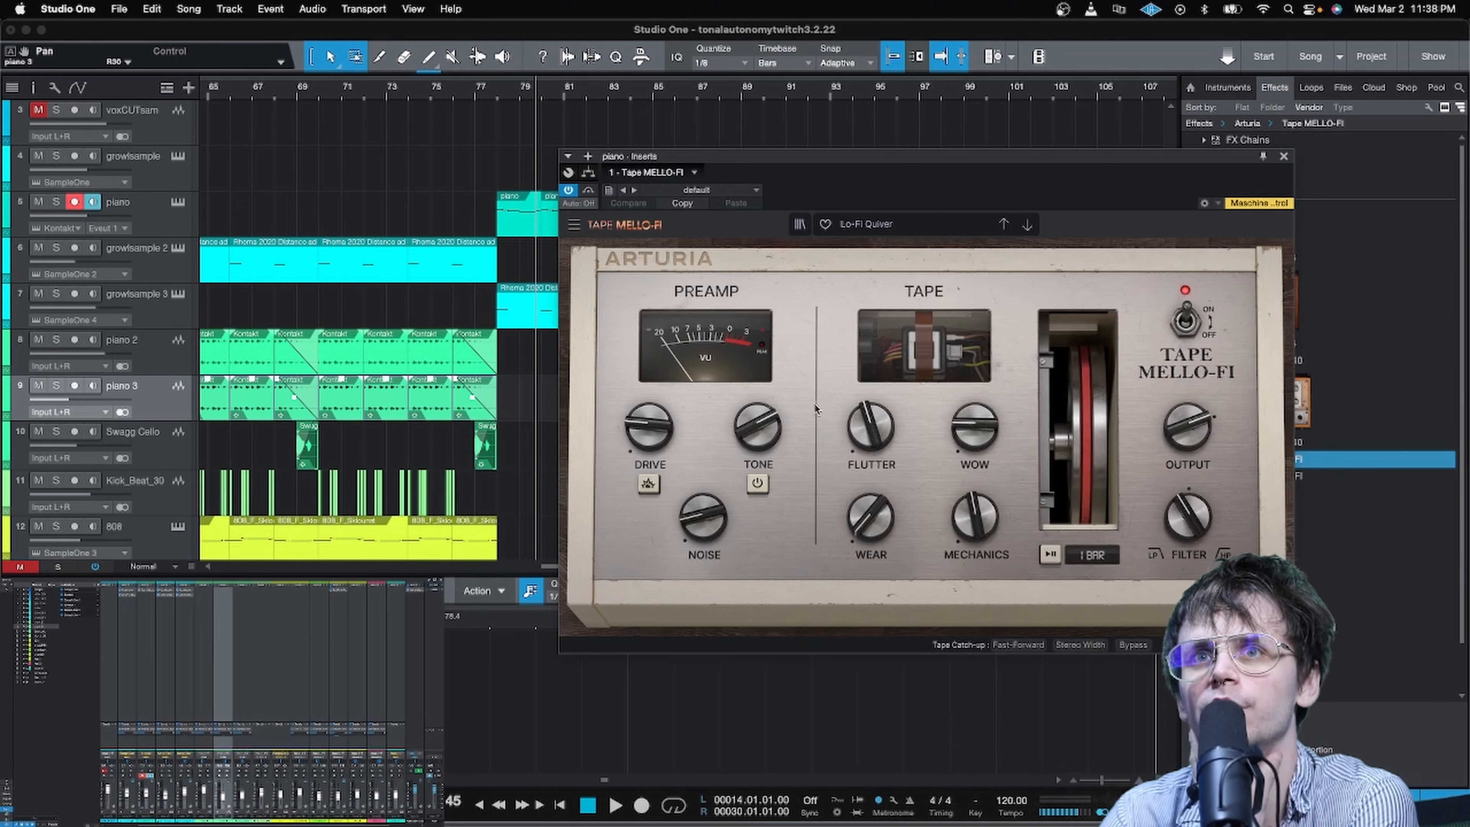
Step: Update the browser thumbnail of the Tape MELLO-FI plug-in
{"action": "left_click_drag", "start_coordinate": [869, 156], "coordinate": [623, 191]}
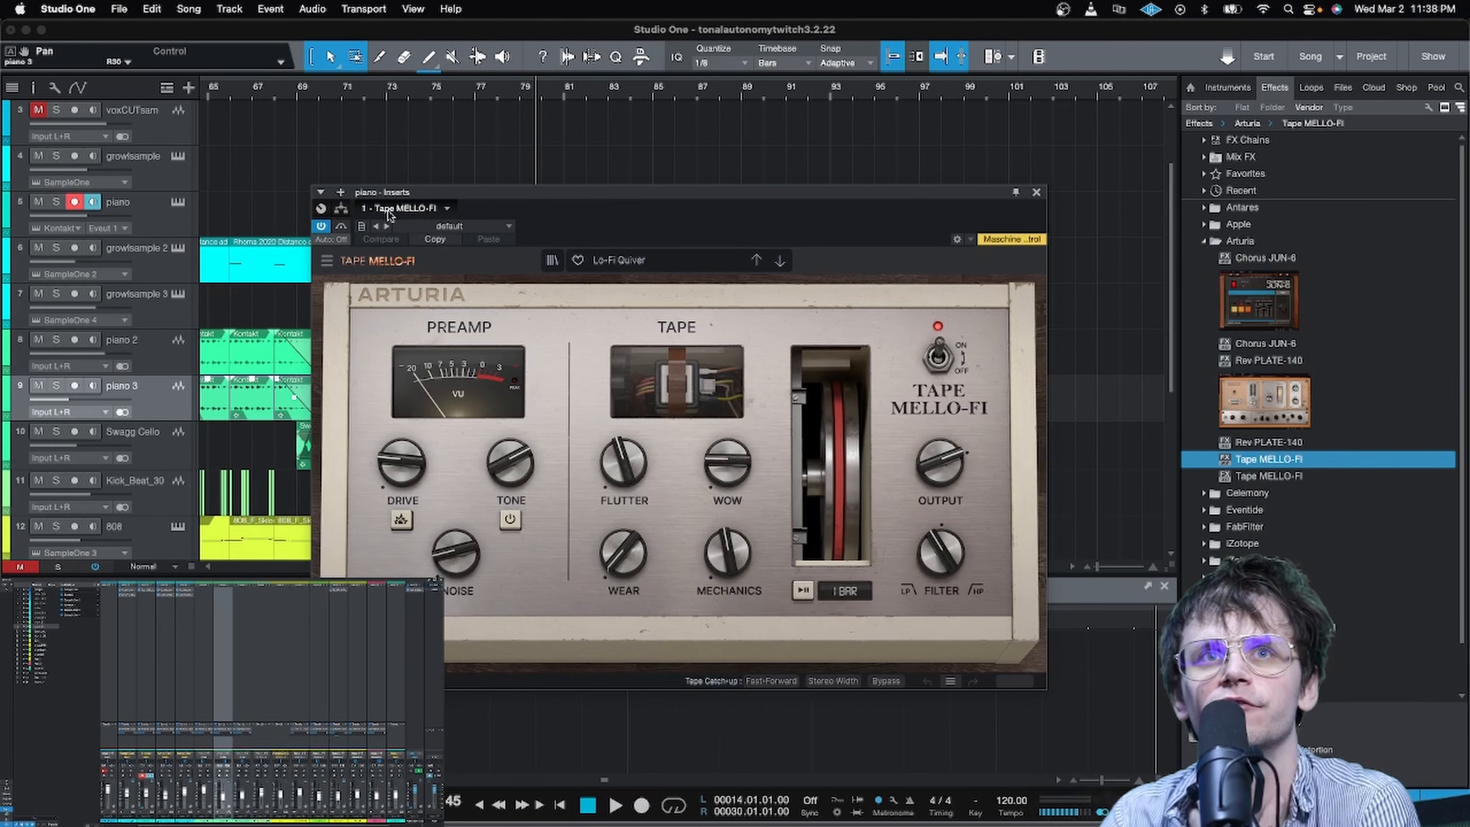
{"action": "left_click", "coordinate": [447, 208]}
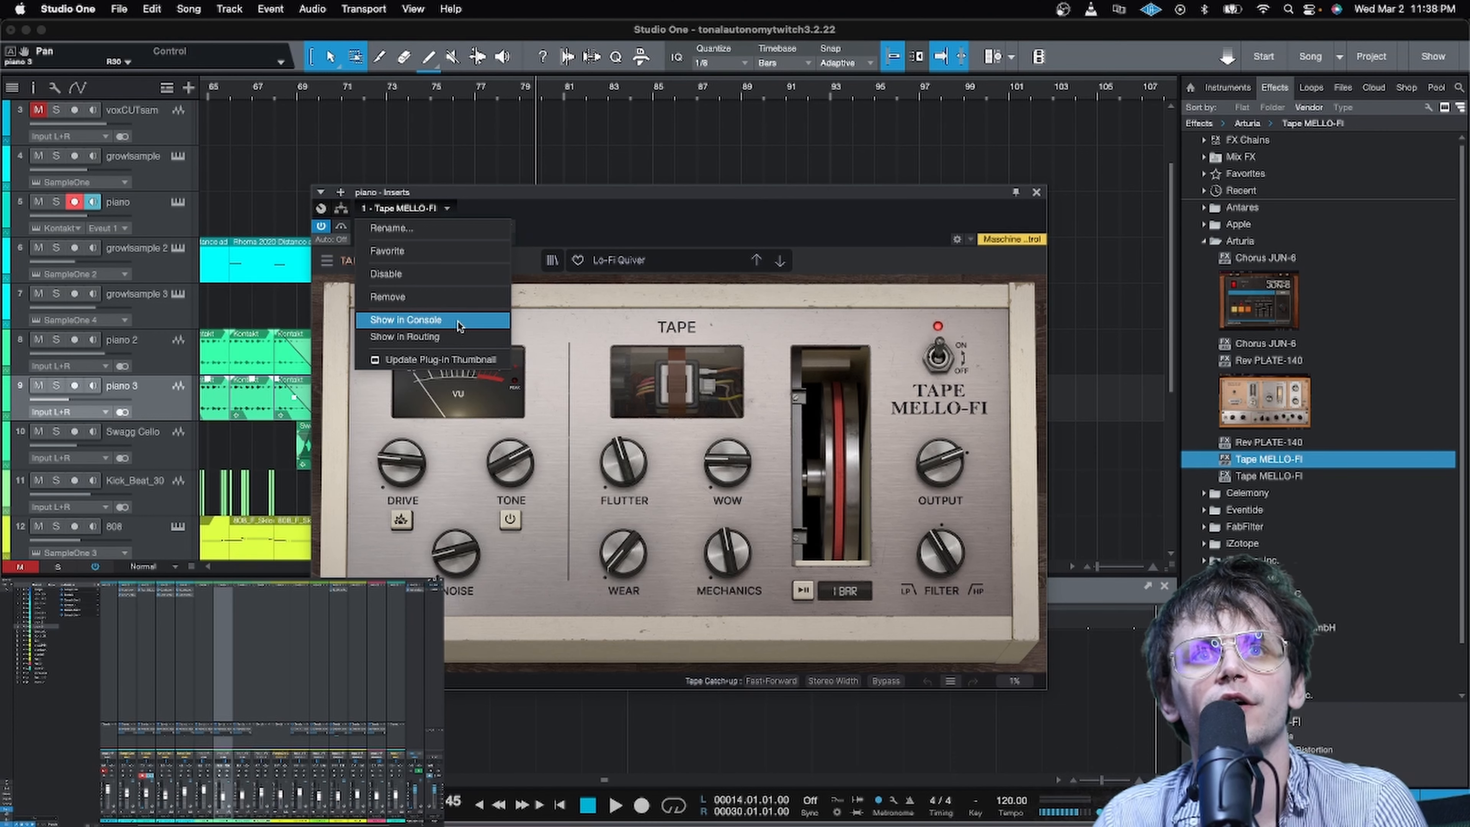
{"action": "left_click", "coordinate": [454, 359]}
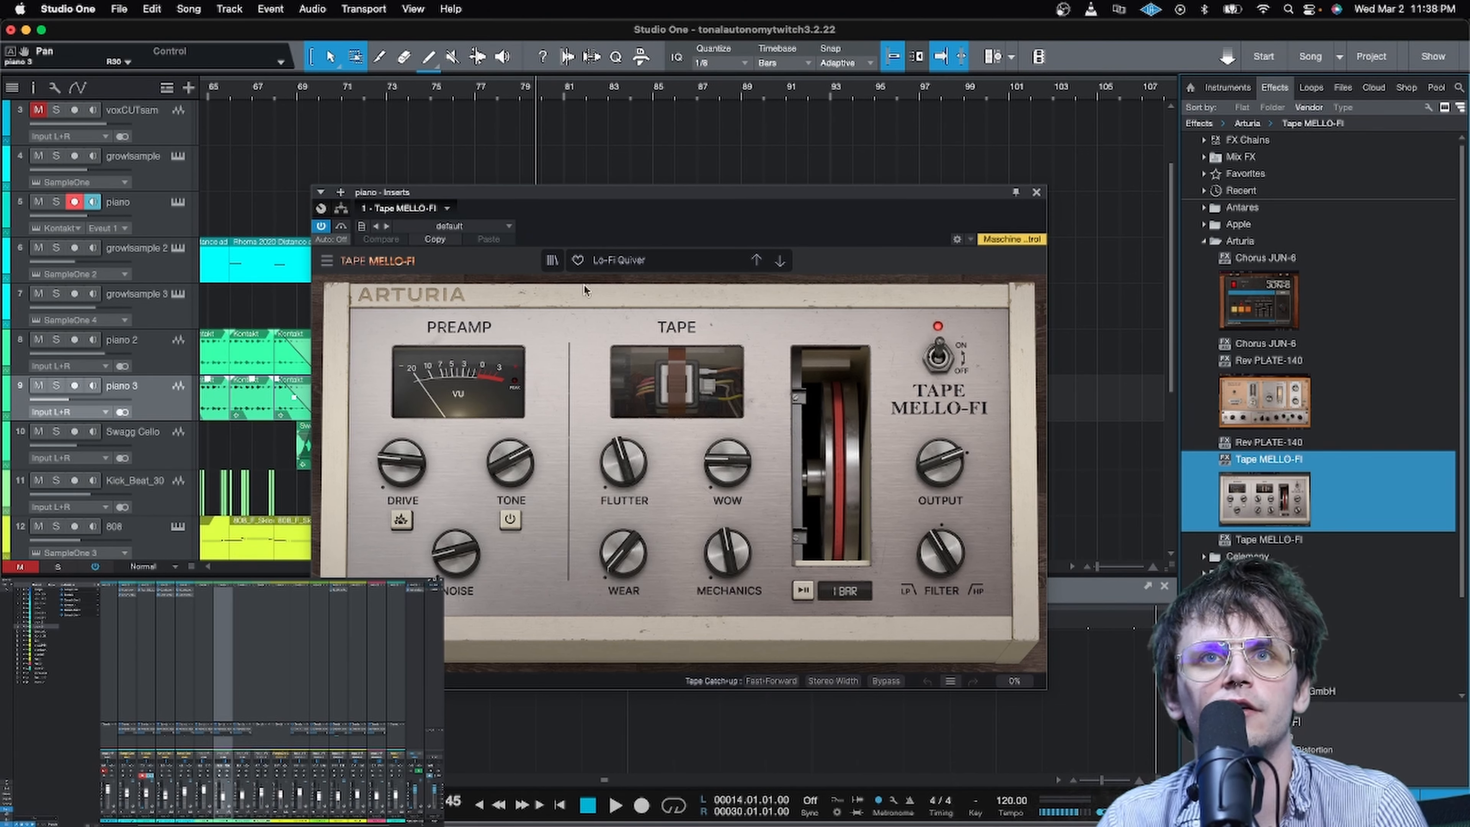
Step: Set the loop range to bars 78 to 86 and adjust Tape MELLO-FI's Flutter while auditioning from about bar 75, then close the plug-in
{"action": "left_click", "coordinate": [428, 79]}
{"action": "key", "text": "space"}
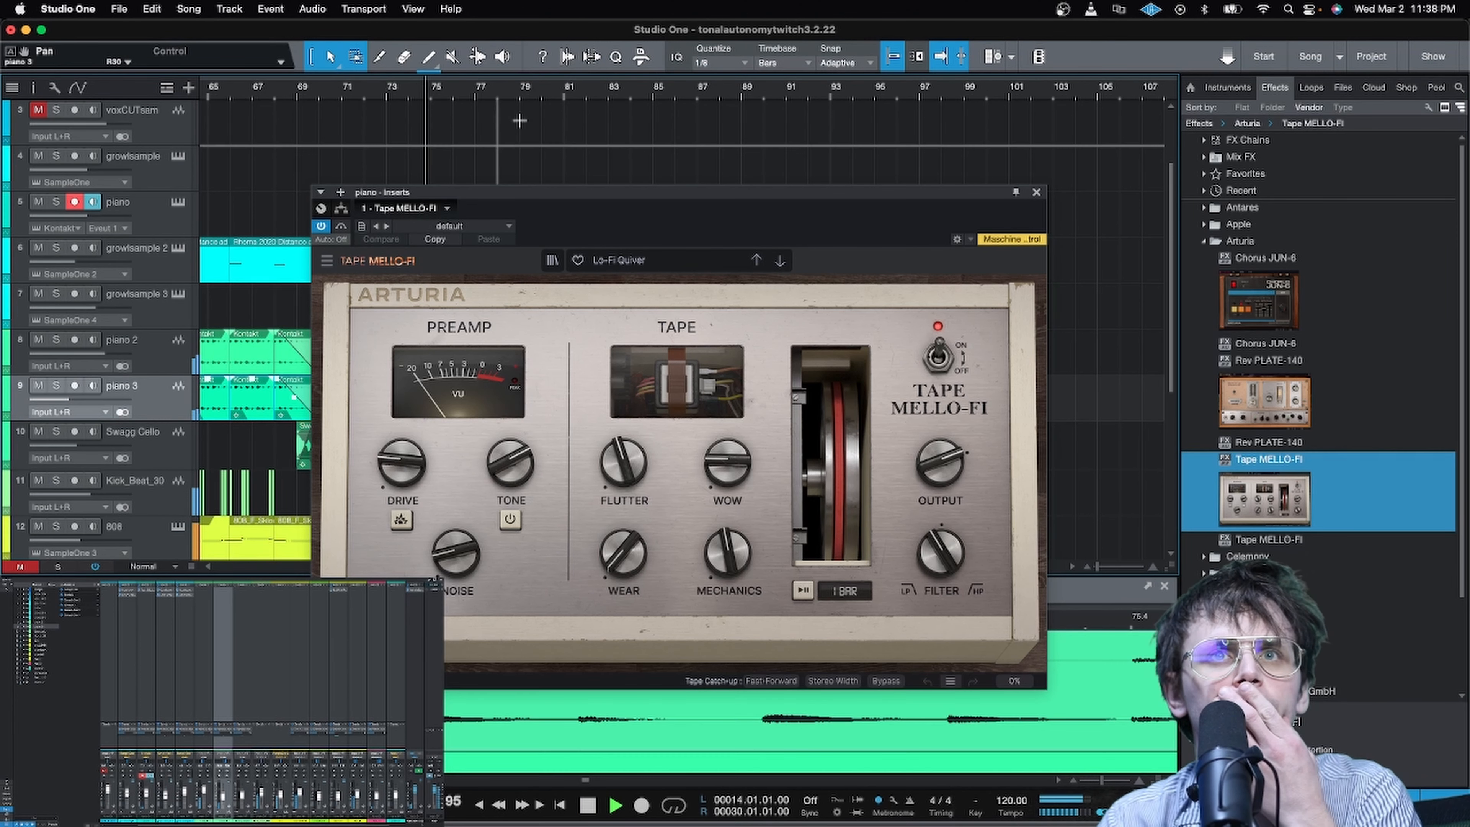
{"action": "left_click_drag", "start_coordinate": [619, 184], "coordinate": [715, 361]}
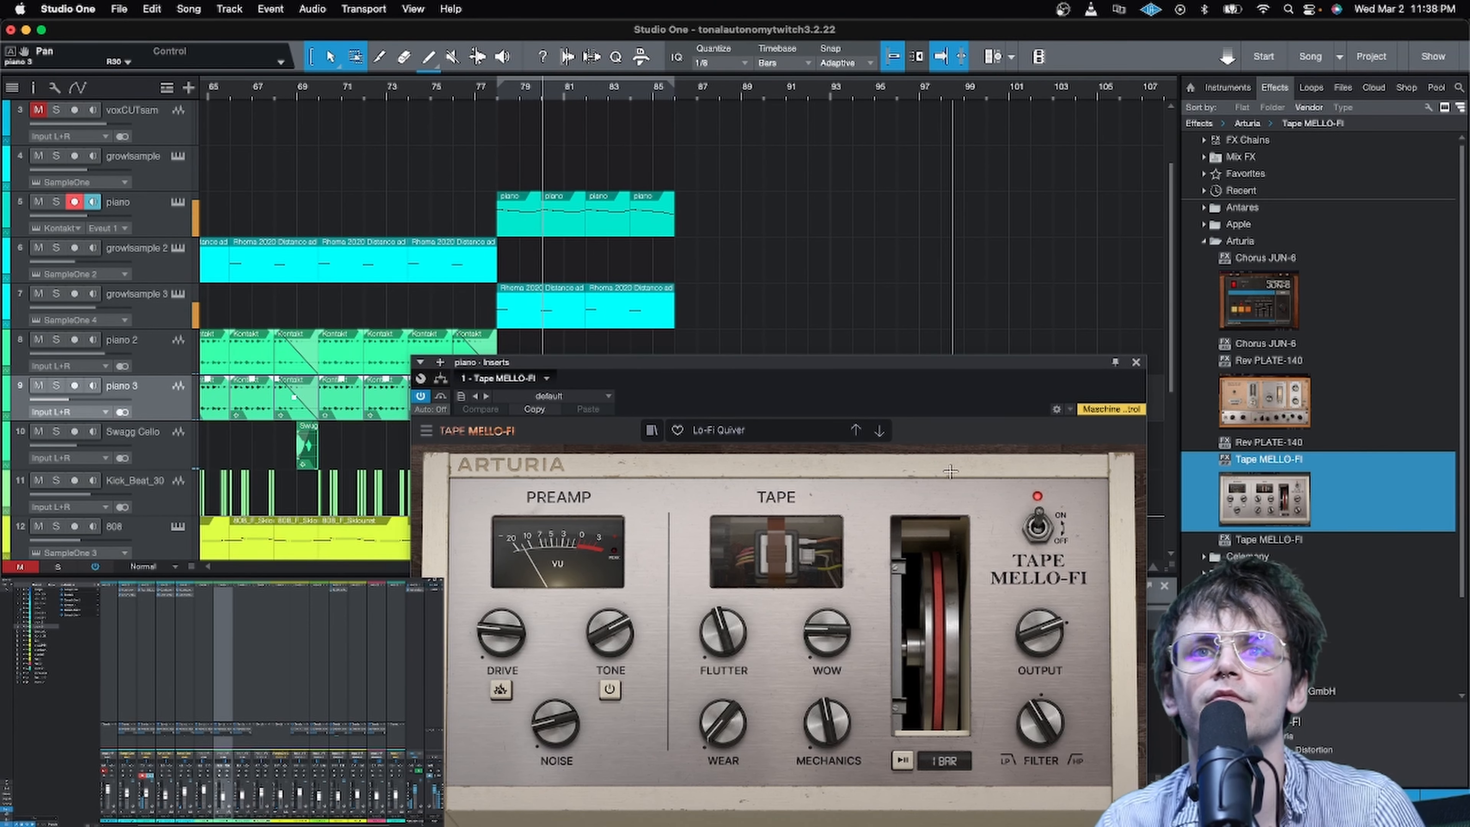
{"action": "left_click_drag", "start_coordinate": [723, 631], "coordinate": [751, 644]}
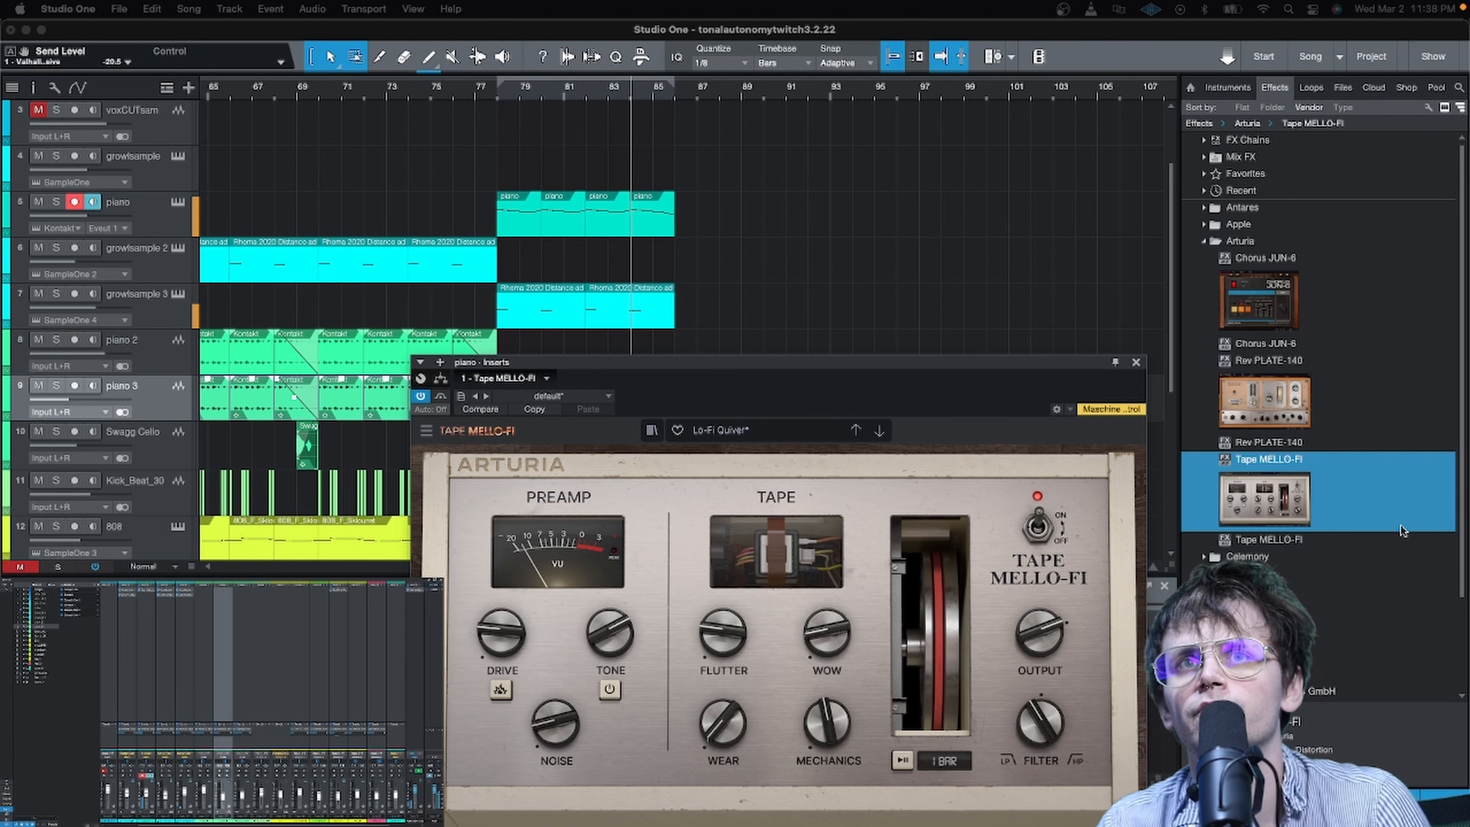
{"action": "left_click", "coordinate": [1136, 362]}
Step: Delete the Swagg Cello, snareMAIN, Hat_1 and Hat_34 events in the final bars from bar 84 to 86
{"action": "scroll", "coordinate": [600, 331], "scroll_direction": "down", "scroll_amount": 5}
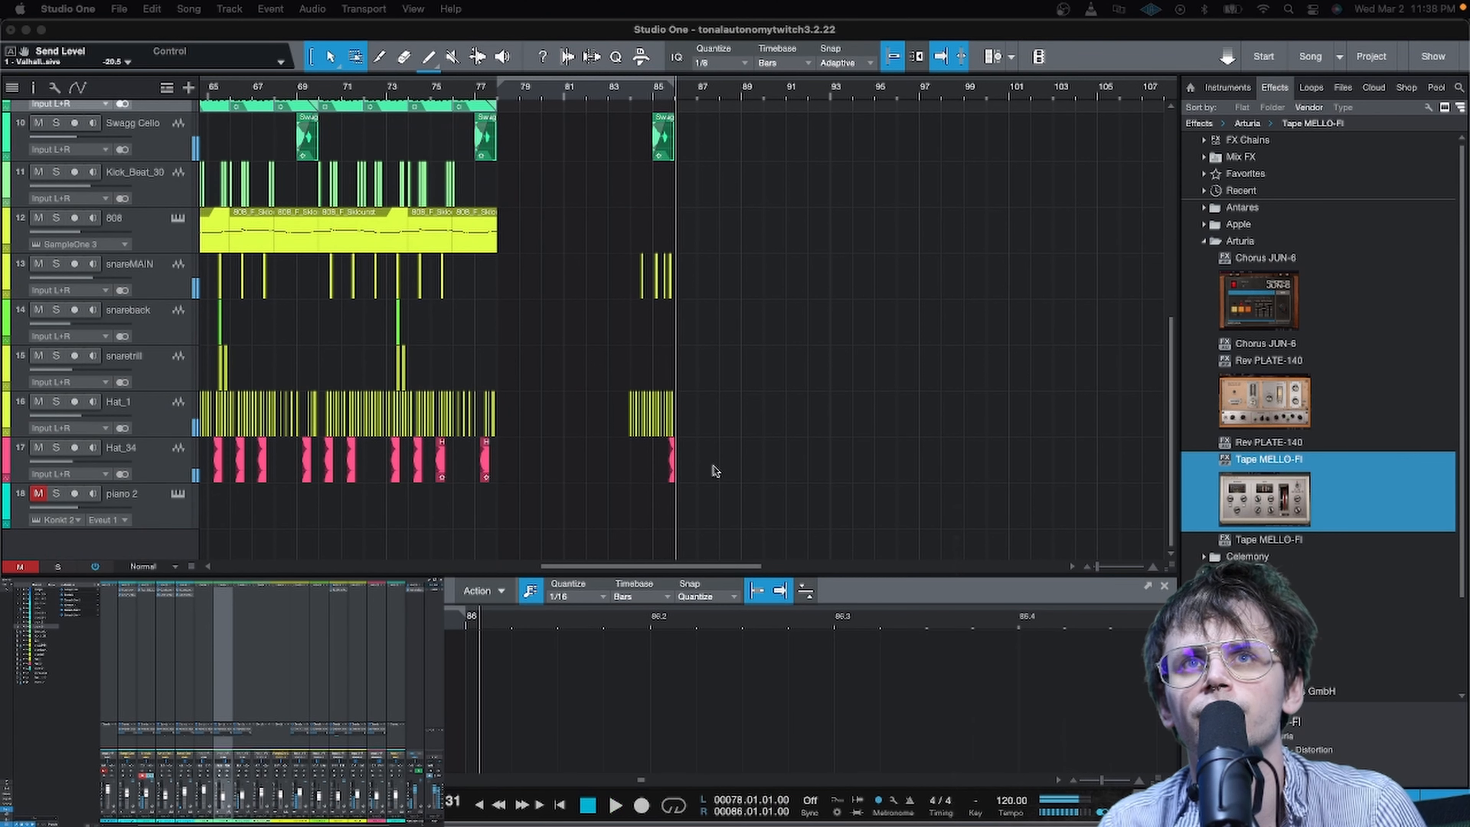
{"action": "left_click_drag", "start_coordinate": [716, 470], "coordinate": [625, 131]}
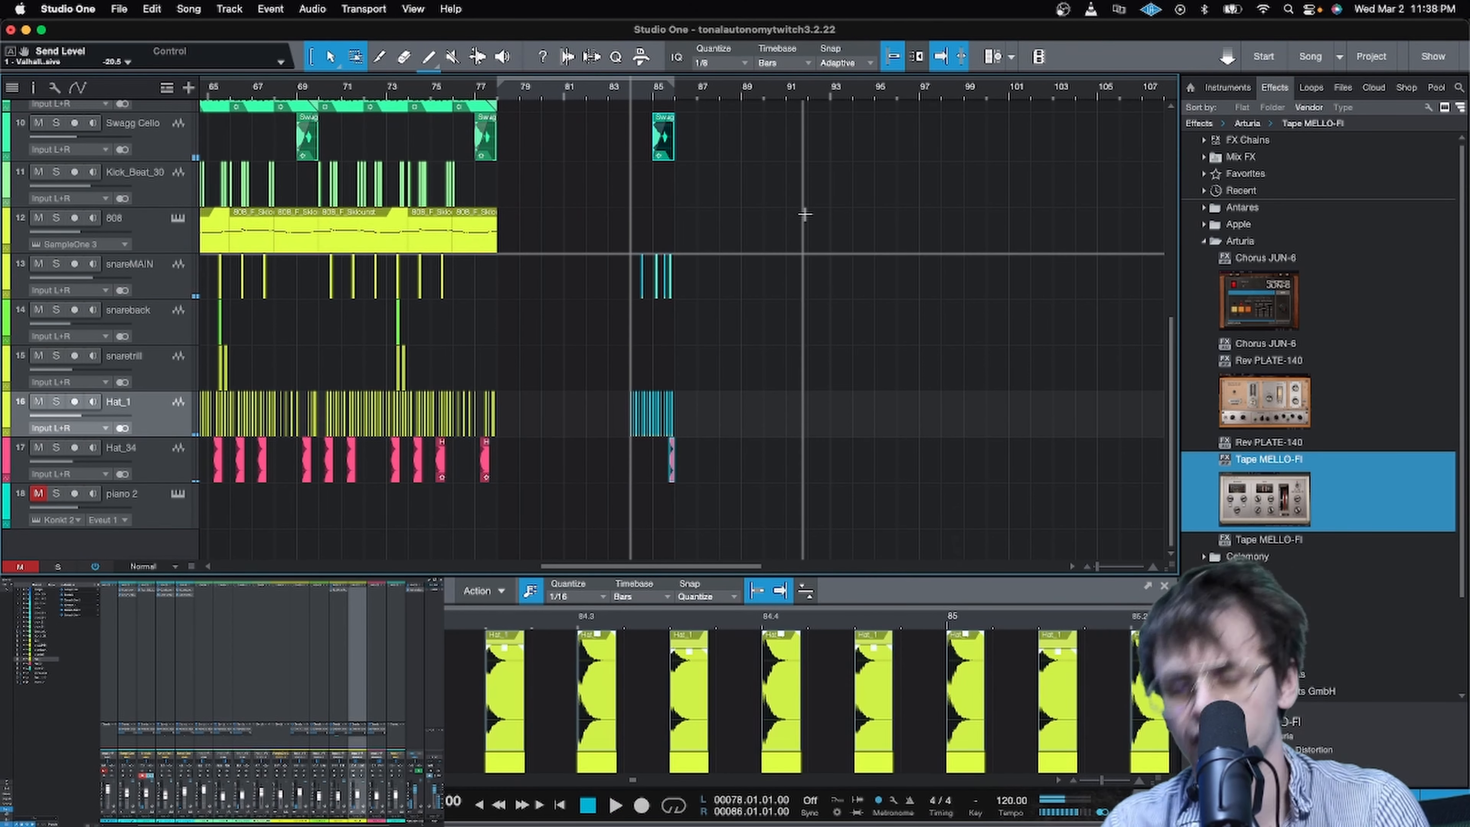
{"action": "key", "text": "Delete"}
Step: Audition the ending from about bar 83, and raise the ValhallaSupermassive send level while playing from about bar 50 to bar 62
{"action": "scroll", "coordinate": [681, 232], "scroll_direction": "up", "scroll_amount": 6}
{"action": "left_click", "coordinate": [605, 90]}
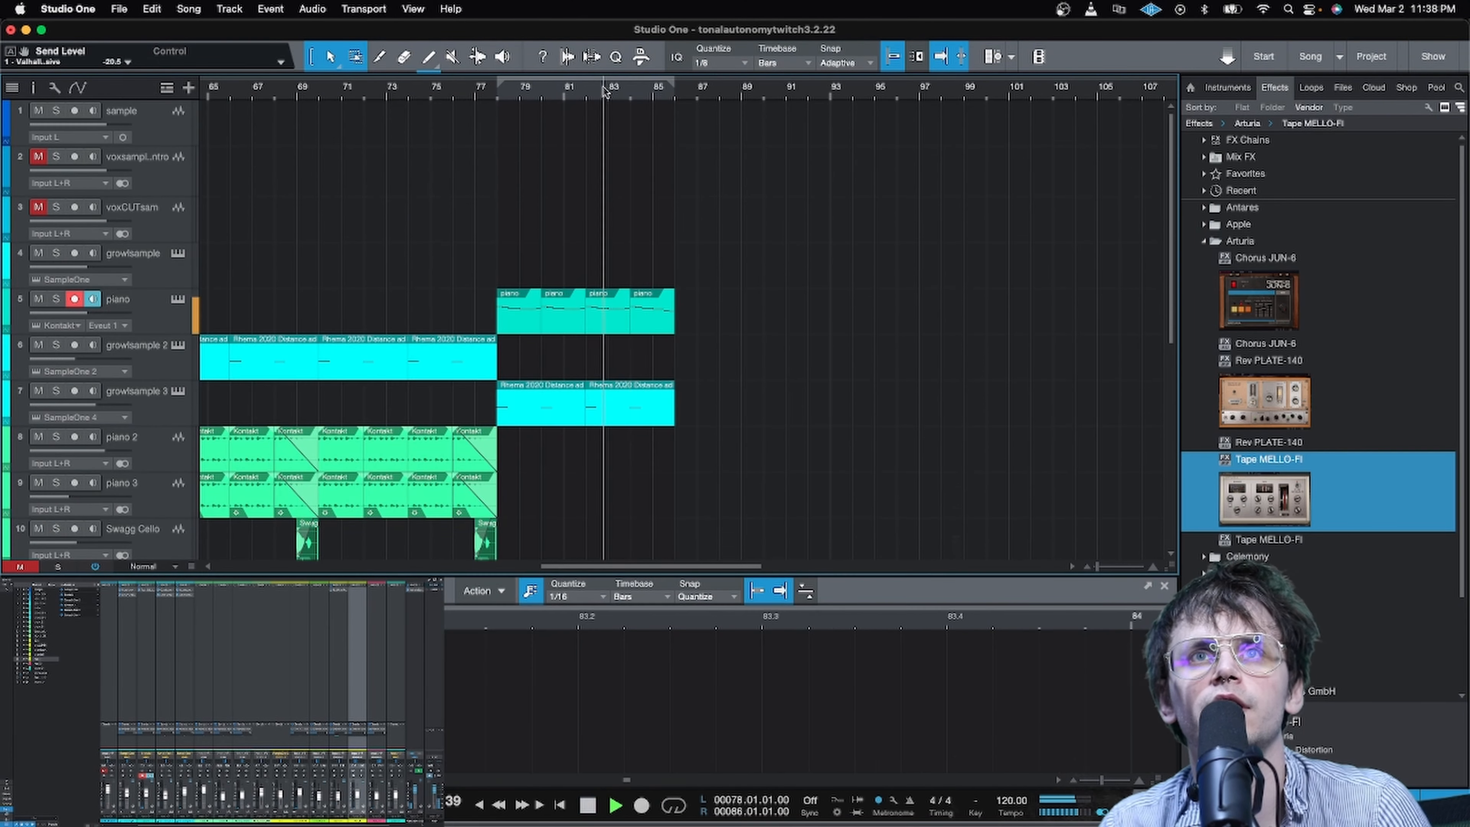
{"action": "key", "text": "shift+f"}
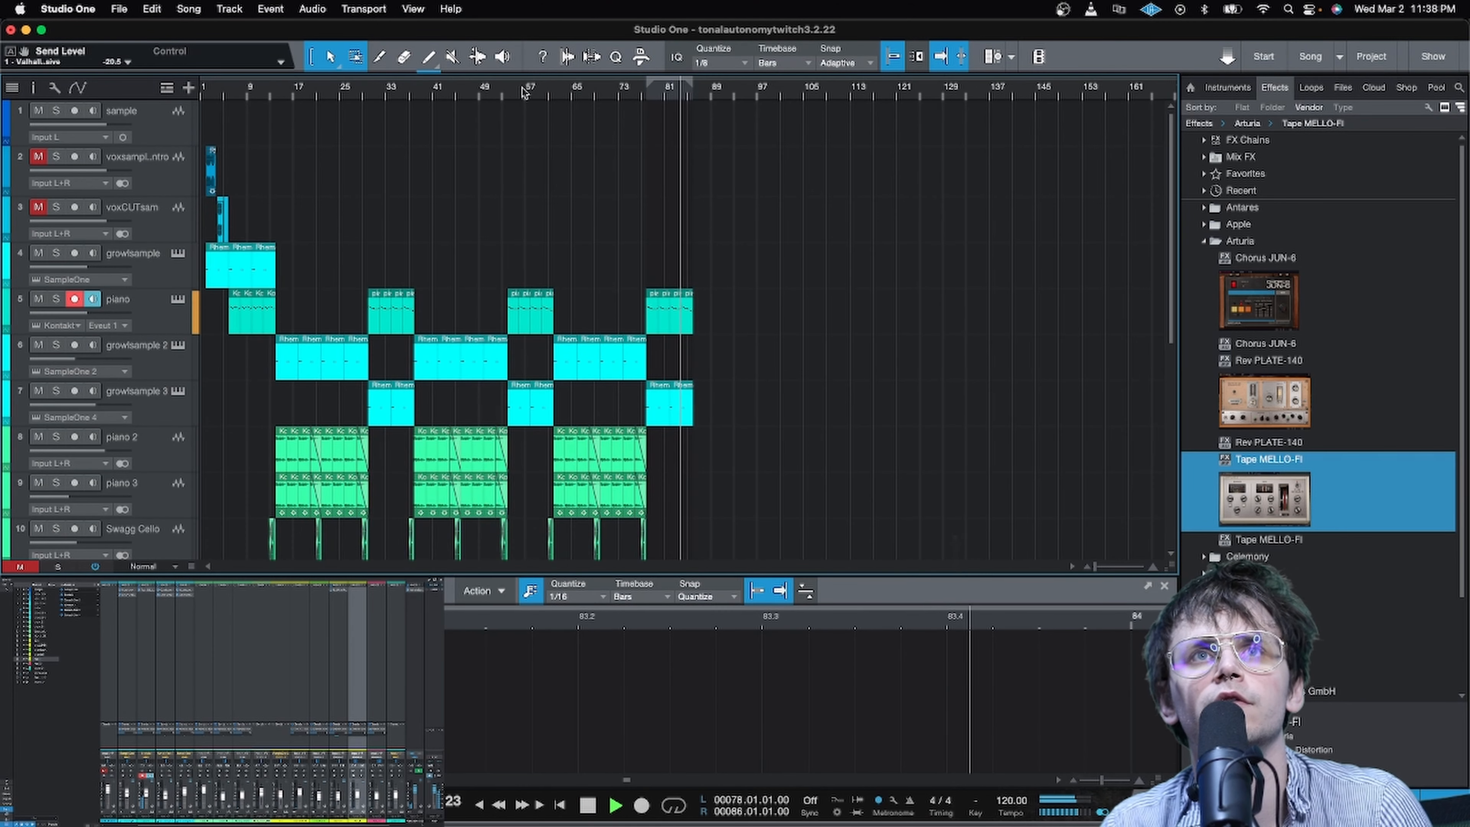
{"action": "left_click", "coordinate": [492, 88]}
{"action": "scroll", "coordinate": [518, 86], "scroll_direction": "up", "scroll_amount": 5}
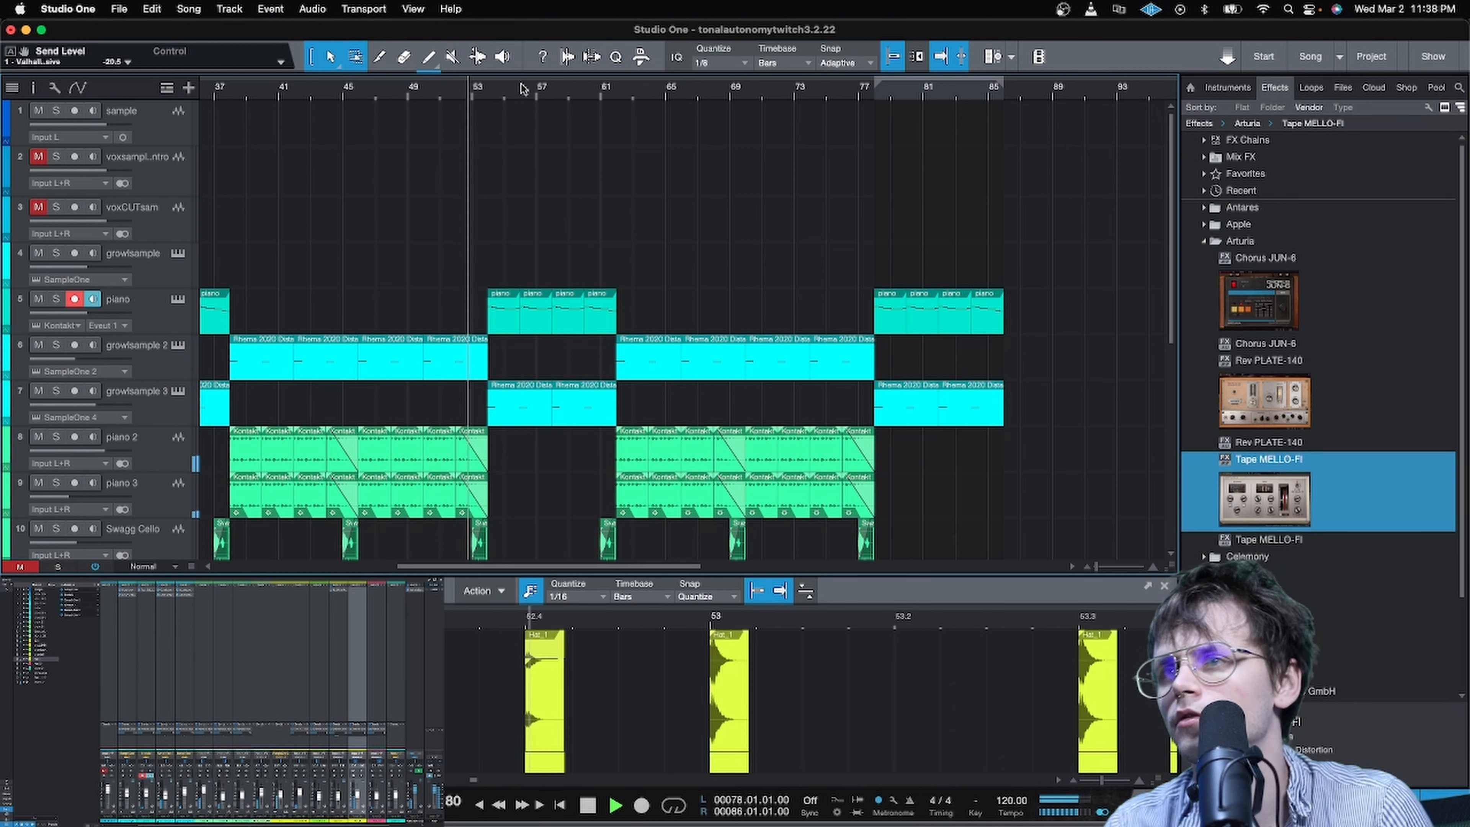
{"action": "scroll", "coordinate": [501, 88], "scroll_direction": "up", "scroll_amount": 7}
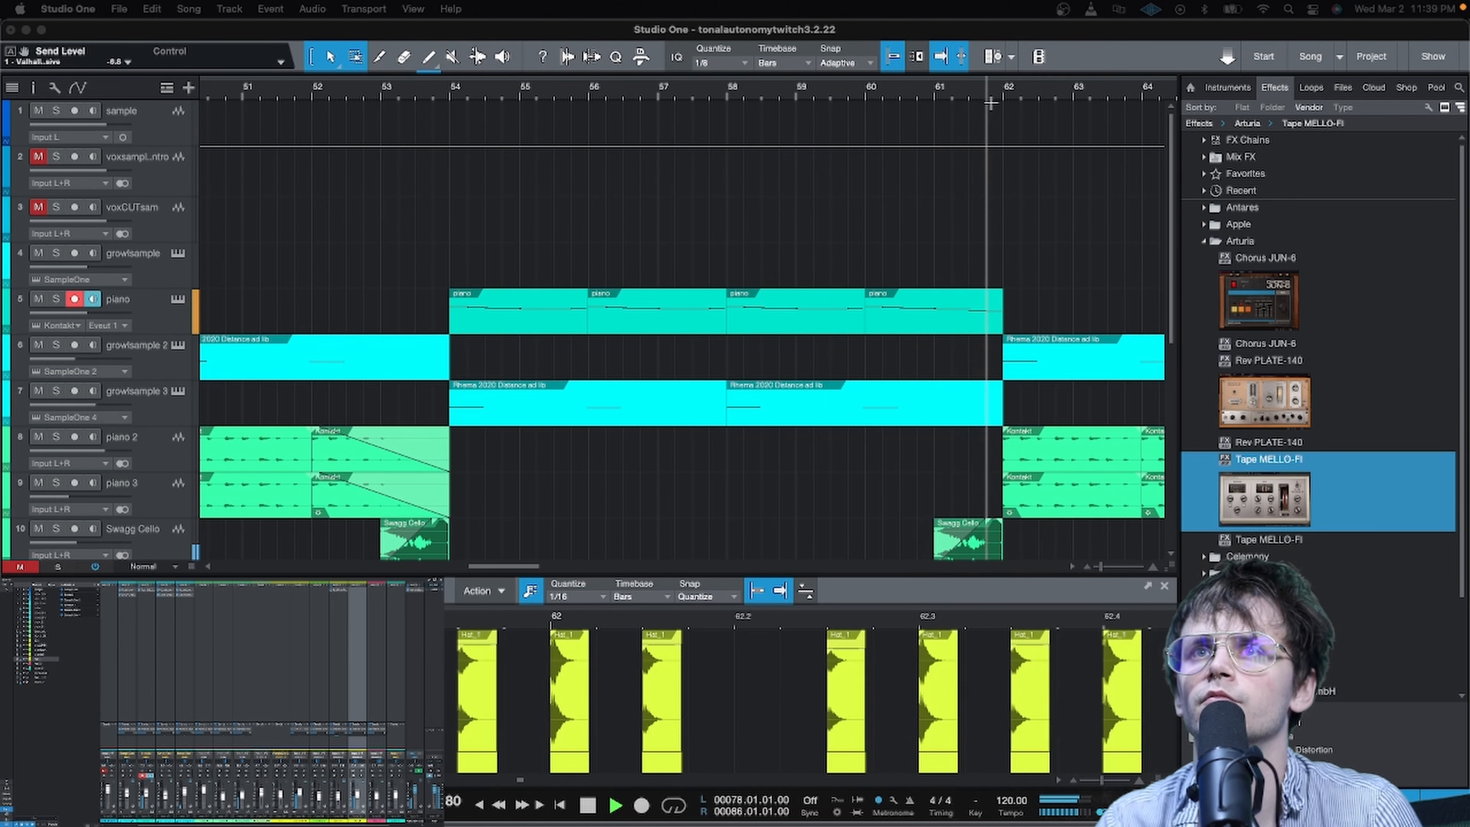
{"action": "key", "text": "space"}
Step: Move the Swagg Cello event before bar 62 back to start at bar 60 and set its Speedup to 1.76
{"action": "scroll", "coordinate": [973, 98], "scroll_direction": "down", "scroll_amount": 3}
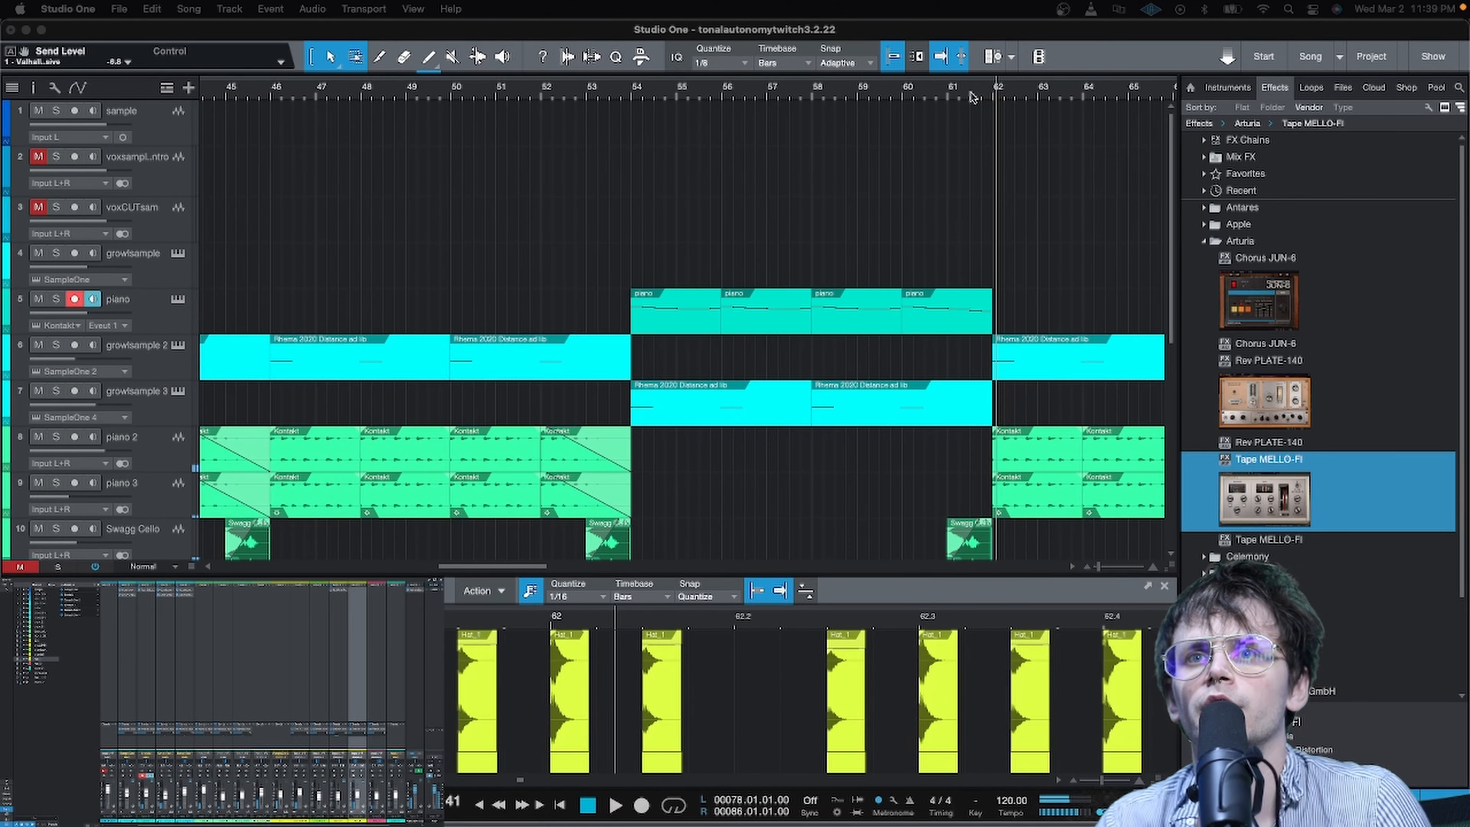
{"action": "scroll", "coordinate": [997, 401], "scroll_direction": "down", "scroll_amount": 5}
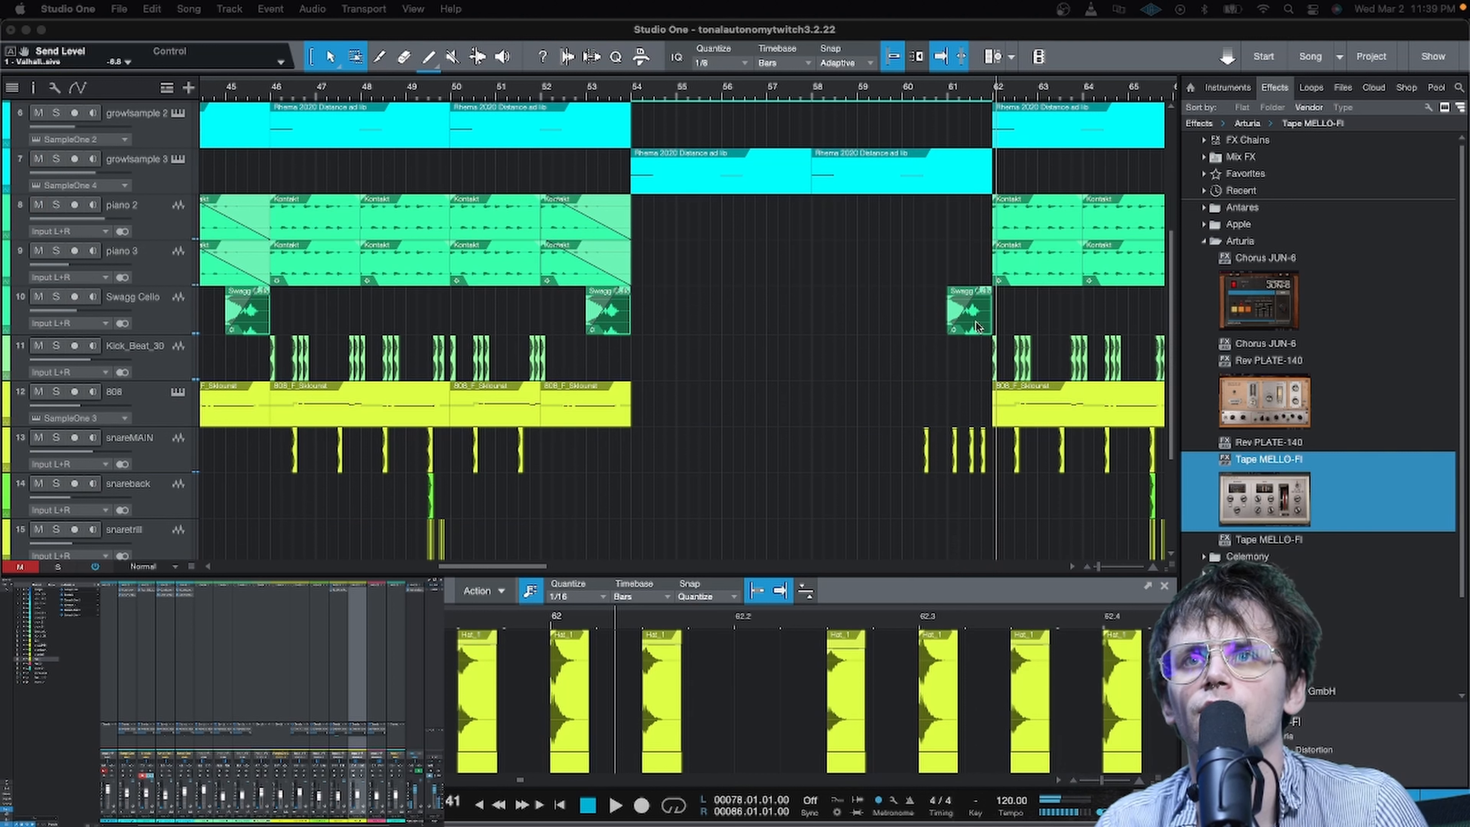
{"action": "left_click_drag", "start_coordinate": [977, 327], "coordinate": [934, 324]}
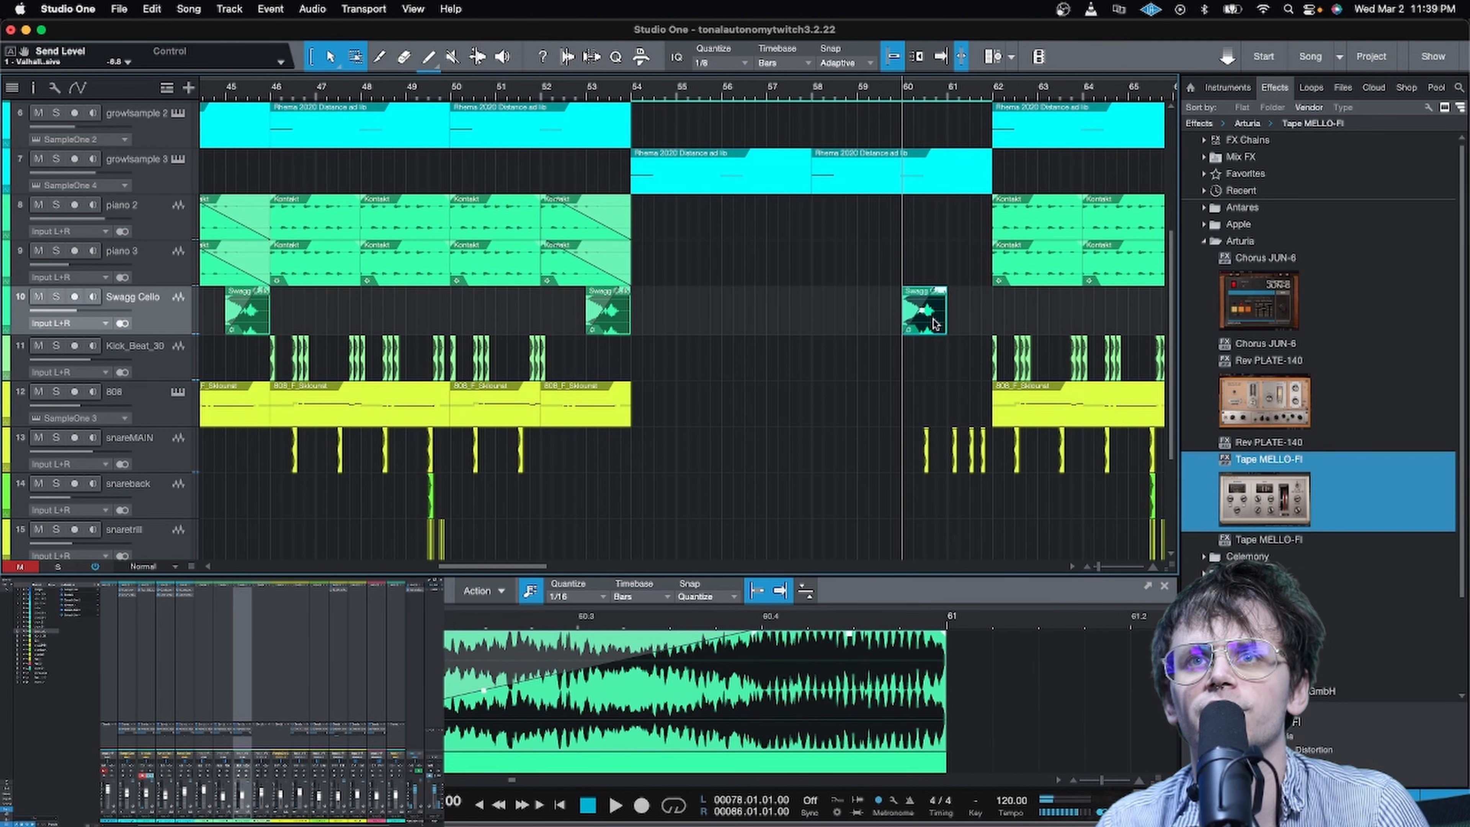
{"action": "right_click", "coordinate": [933, 325]}
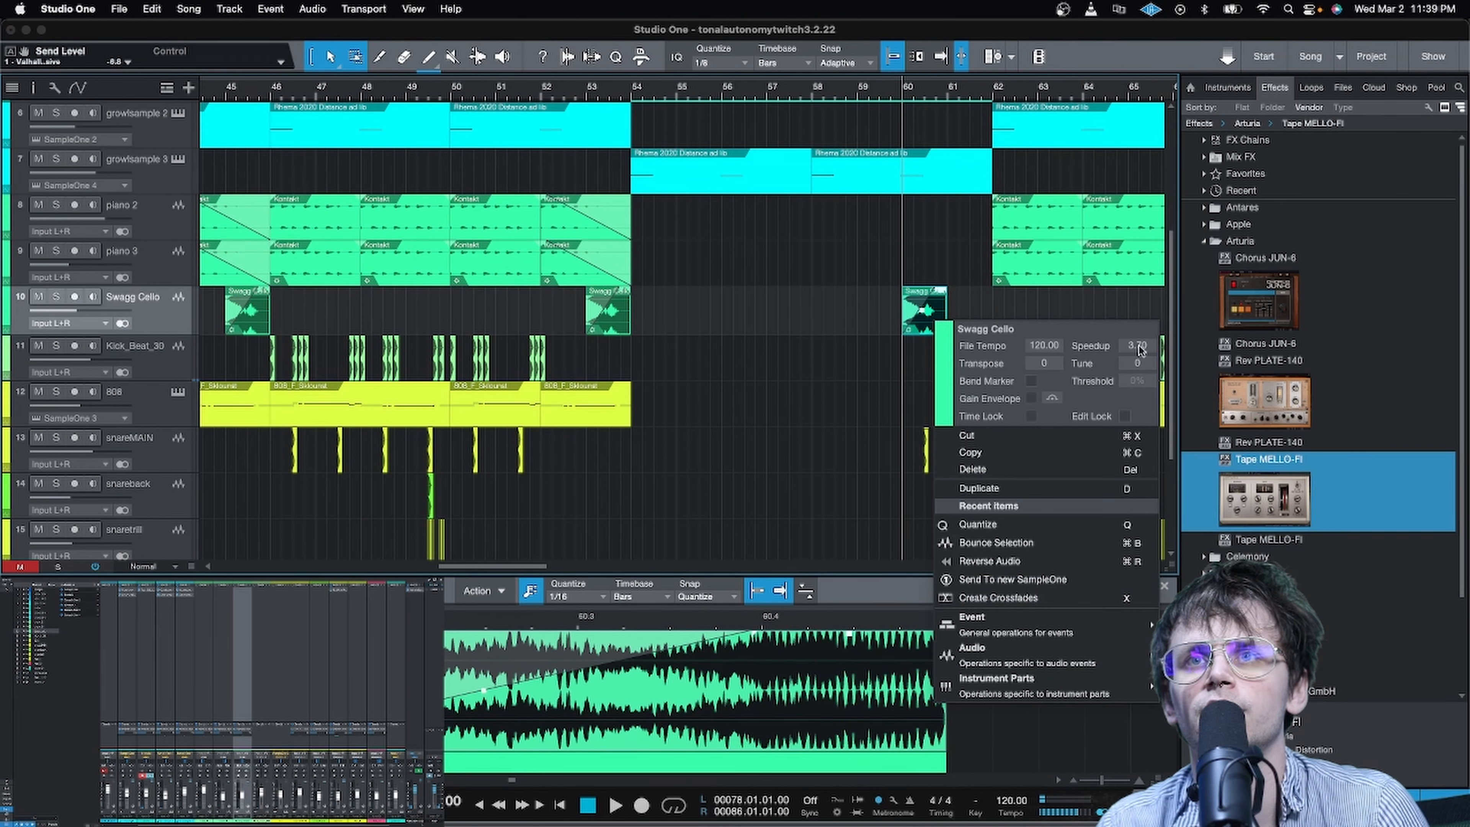
{"action": "scroll", "coordinate": [1140, 350], "scroll_direction": "down", "scroll_amount": 10}
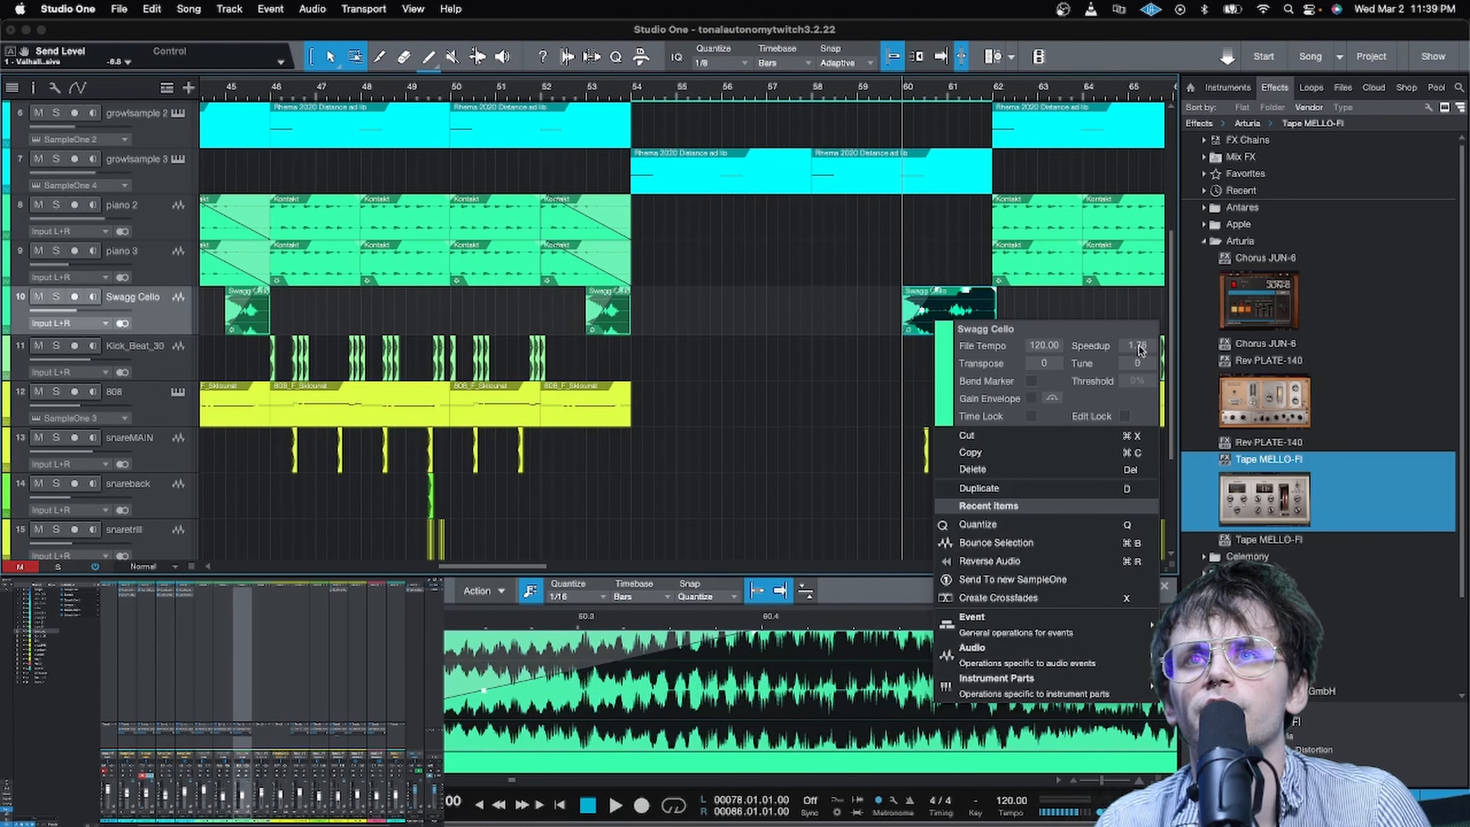
{"action": "scroll", "coordinate": [1138, 349], "scroll_direction": "down", "scroll_amount": 3}
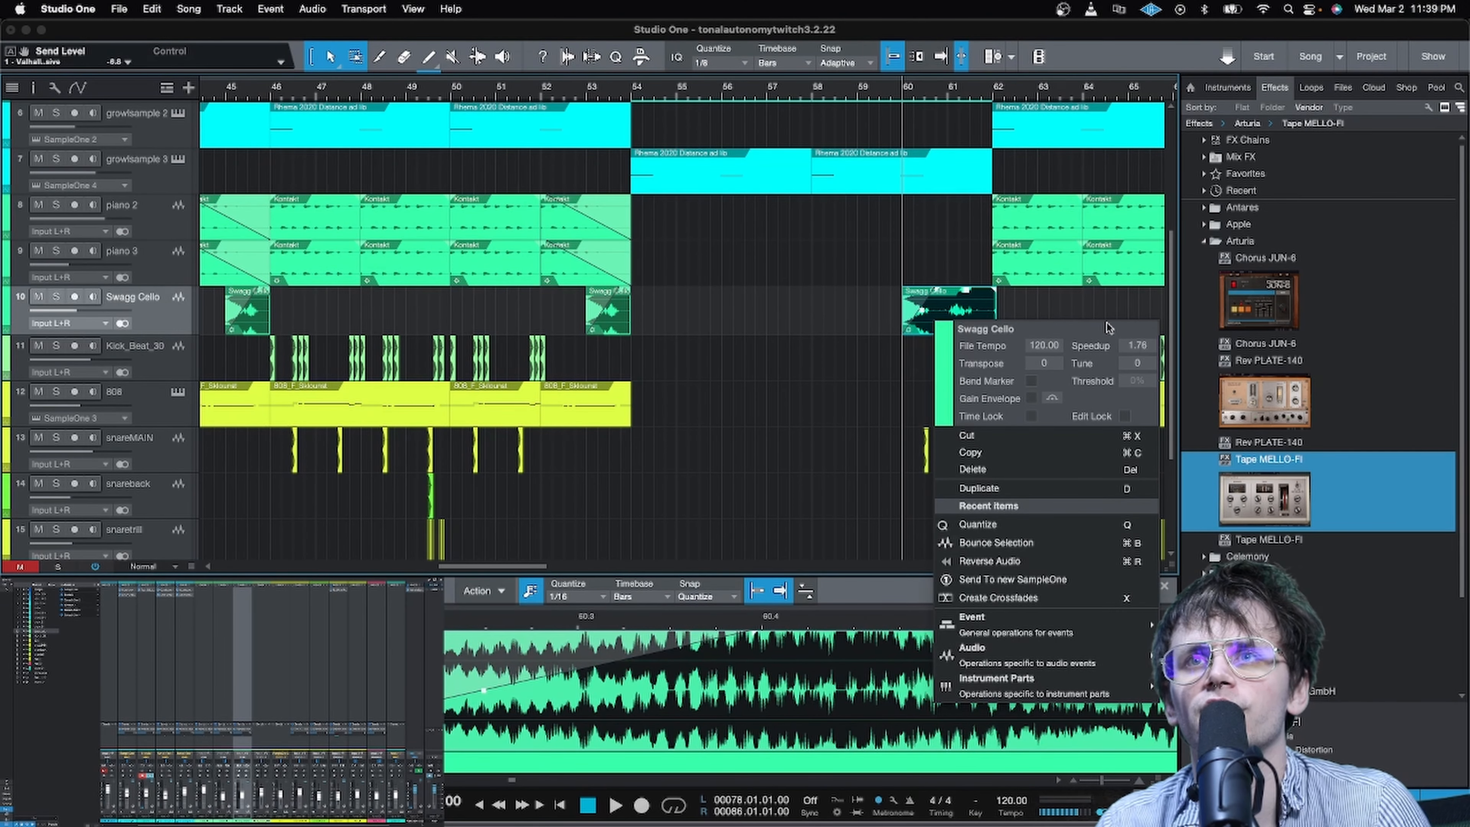
Step: Audition the stretched Swagg Cello event and trim its end to bar 62
{"action": "left_click", "coordinate": [891, 92]}
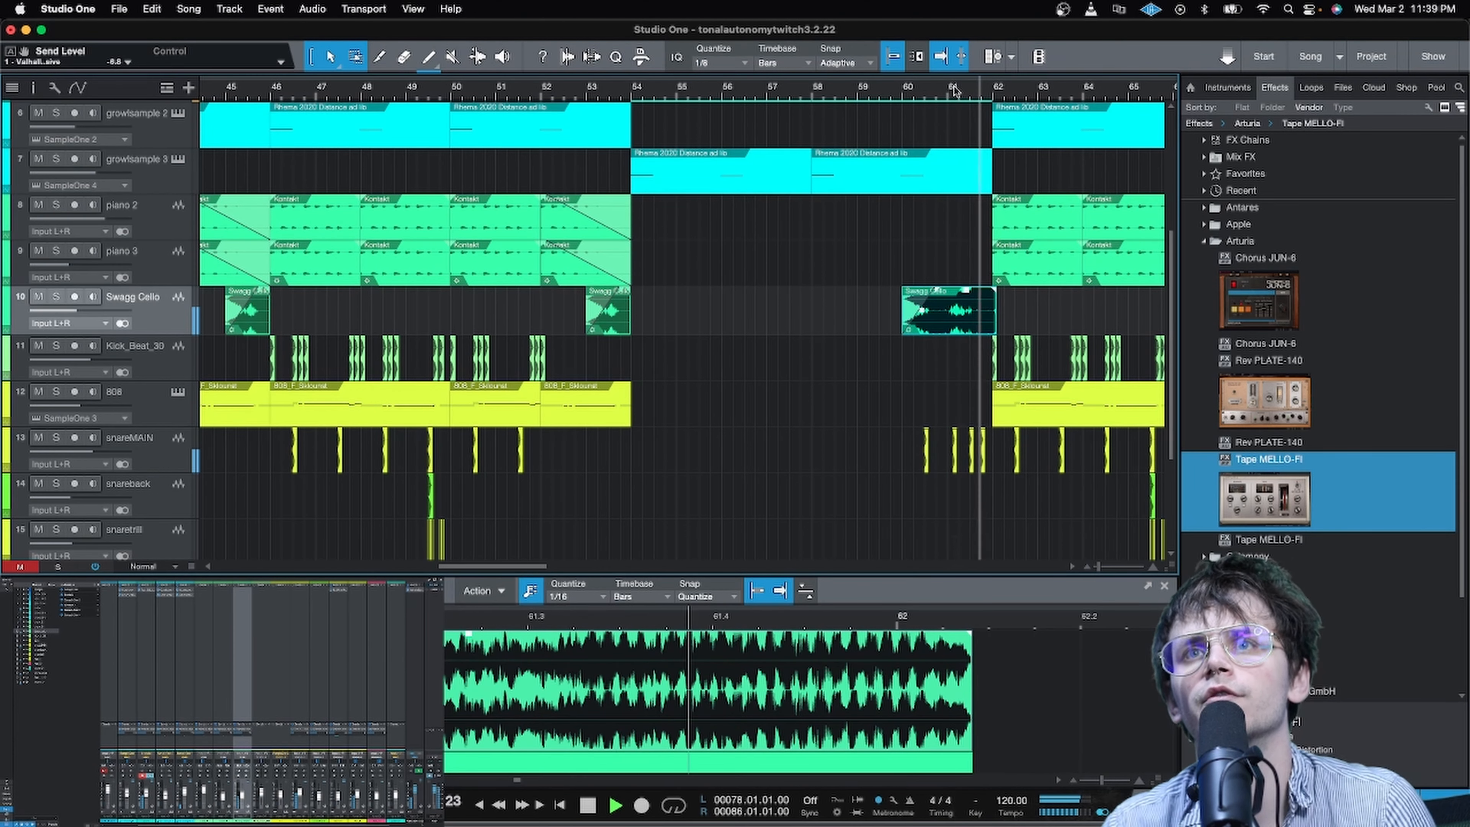
{"action": "scroll", "coordinate": [954, 88], "scroll_direction": "down", "scroll_amount": 5}
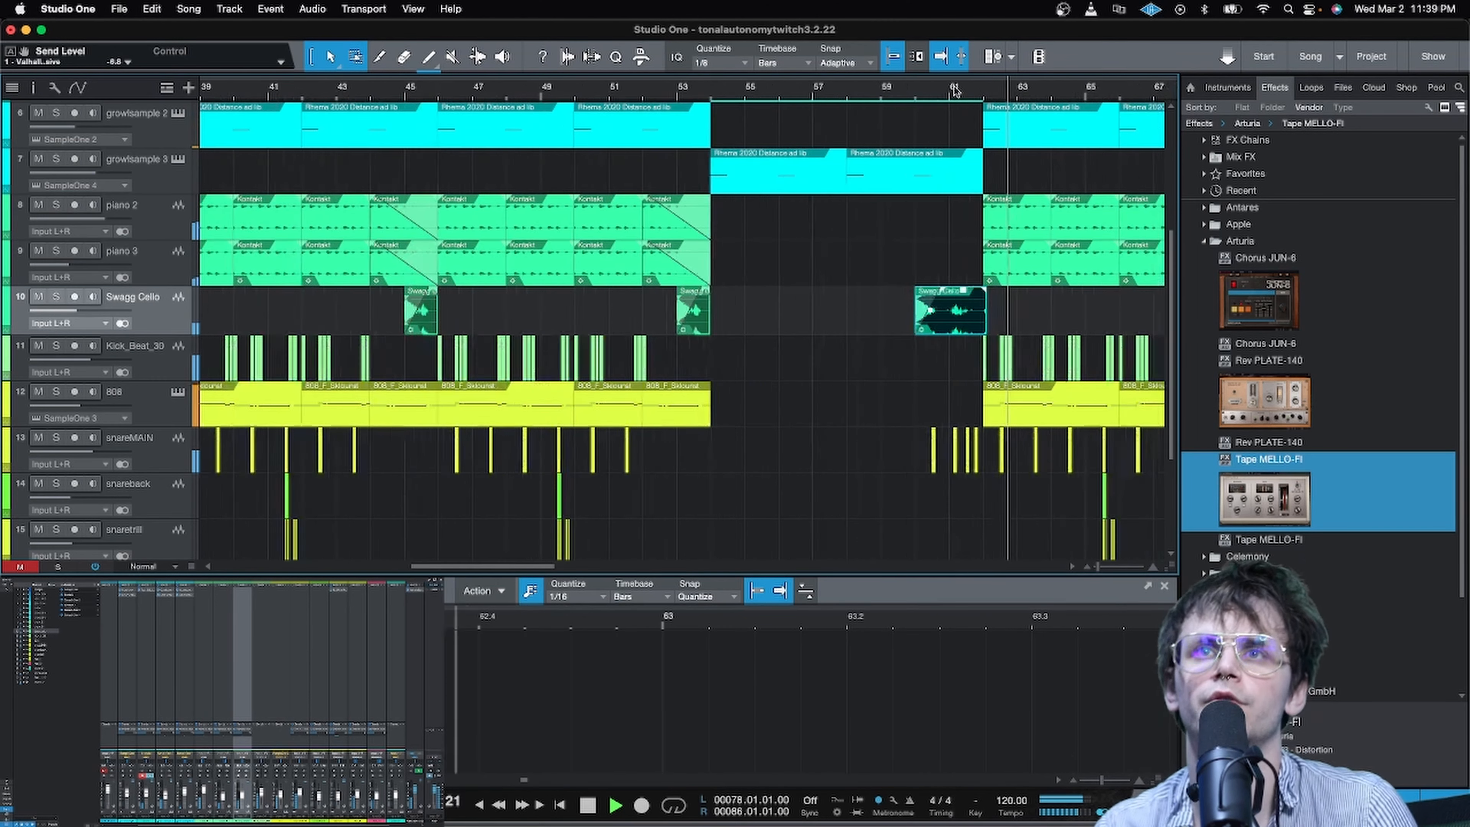
{"action": "scroll", "coordinate": [968, 89], "scroll_direction": "up", "scroll_amount": 8}
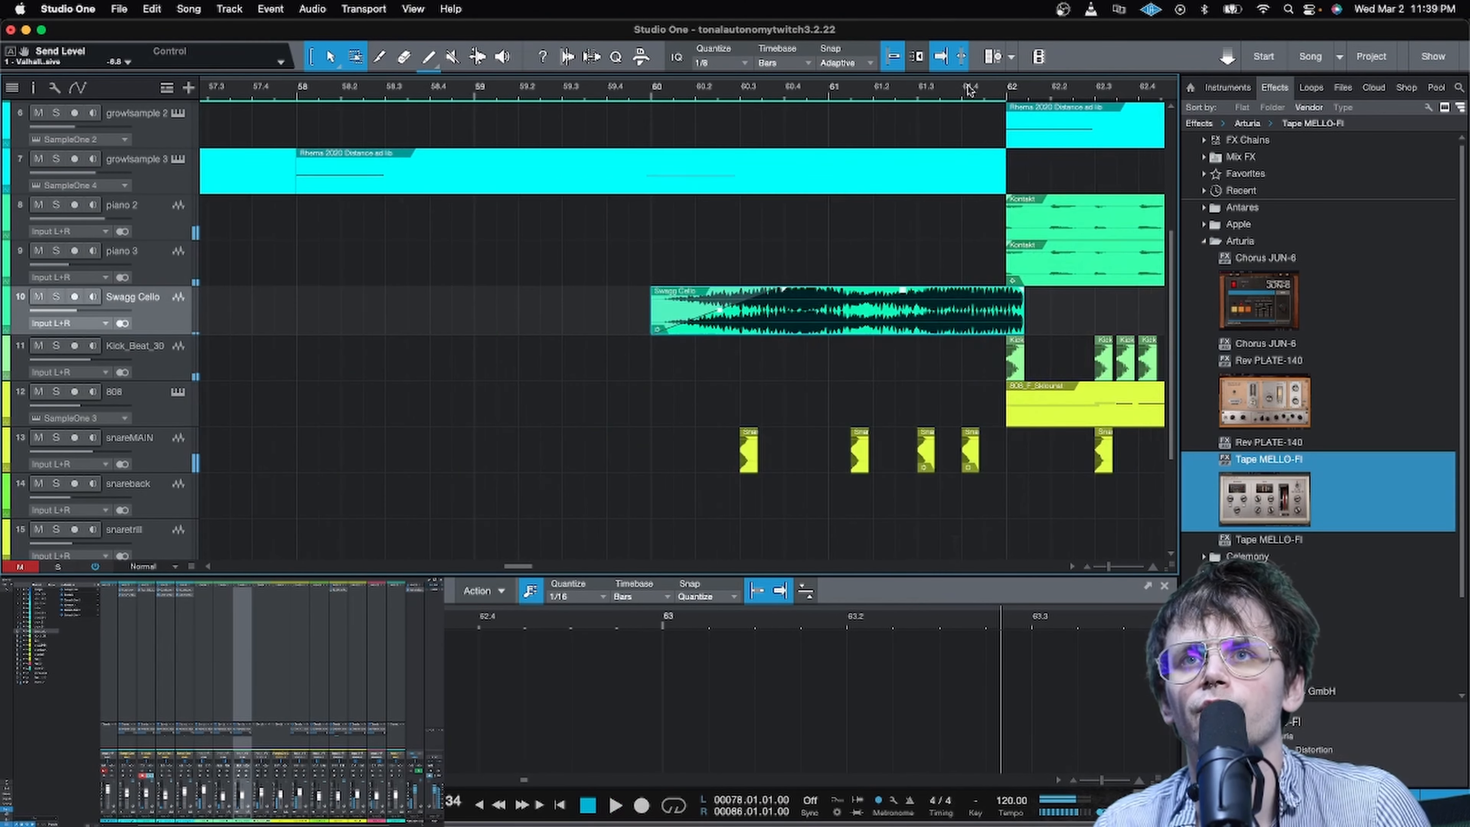
{"action": "key", "text": "space"}
{"action": "left_click_drag", "start_coordinate": [1050, 315], "coordinate": [1021, 315]}
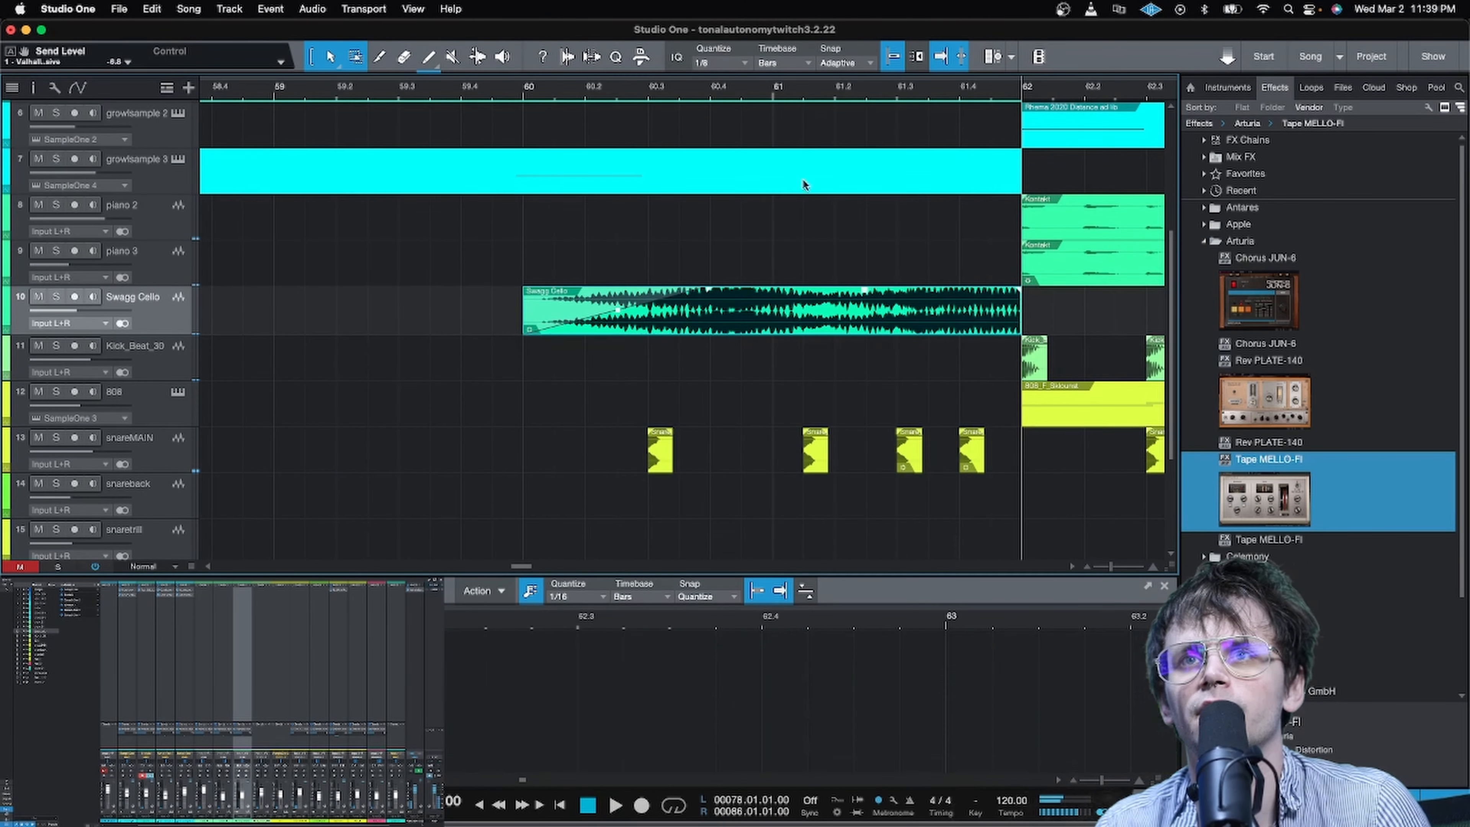
Step: Audition the stretched Swagg Cello transition into bar 62, playing from about bar 59
{"action": "left_click", "coordinate": [404, 87]}
{"action": "key", "text": "space"}
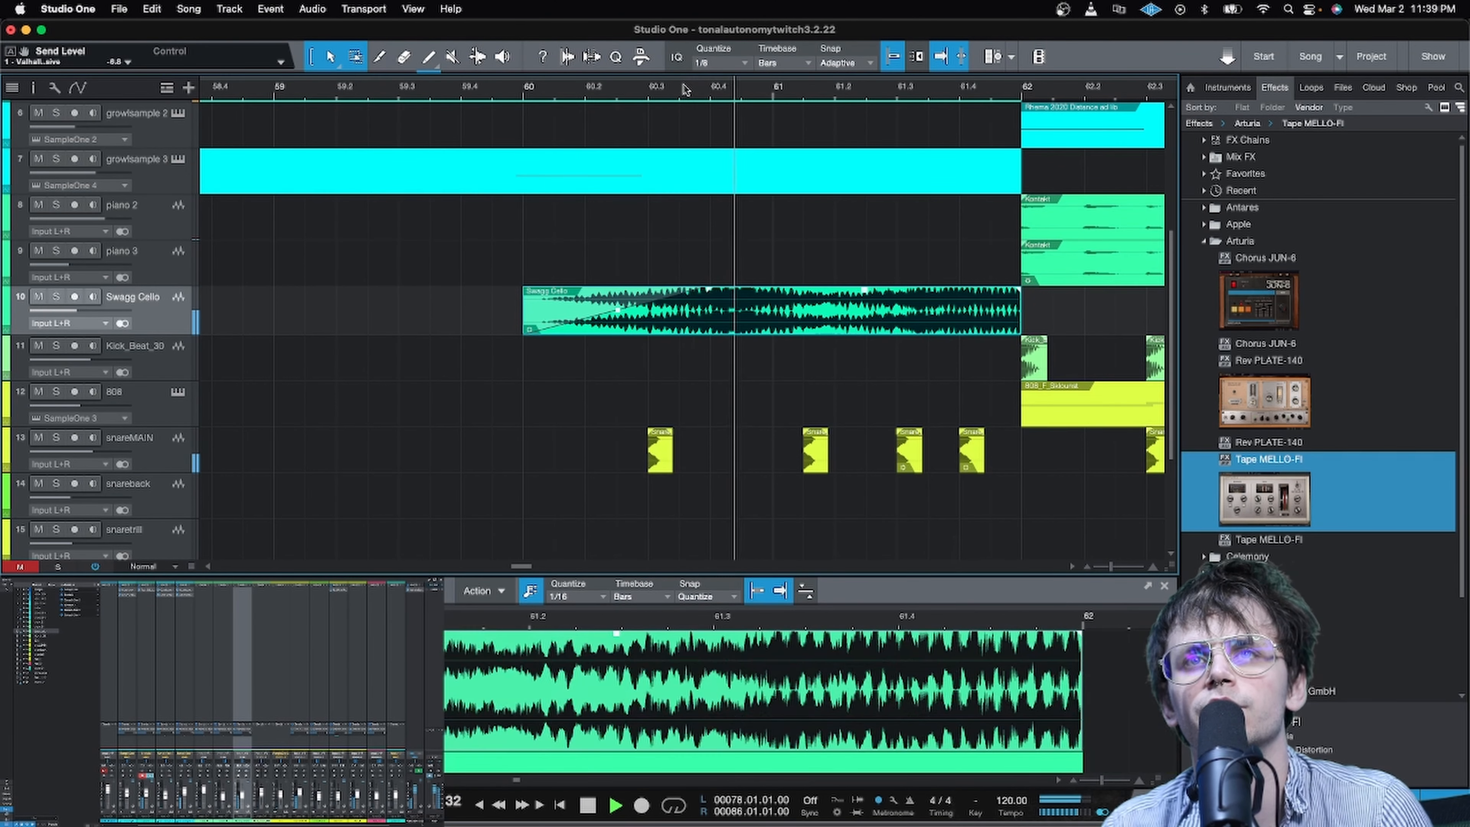
{"action": "key", "text": "w"}
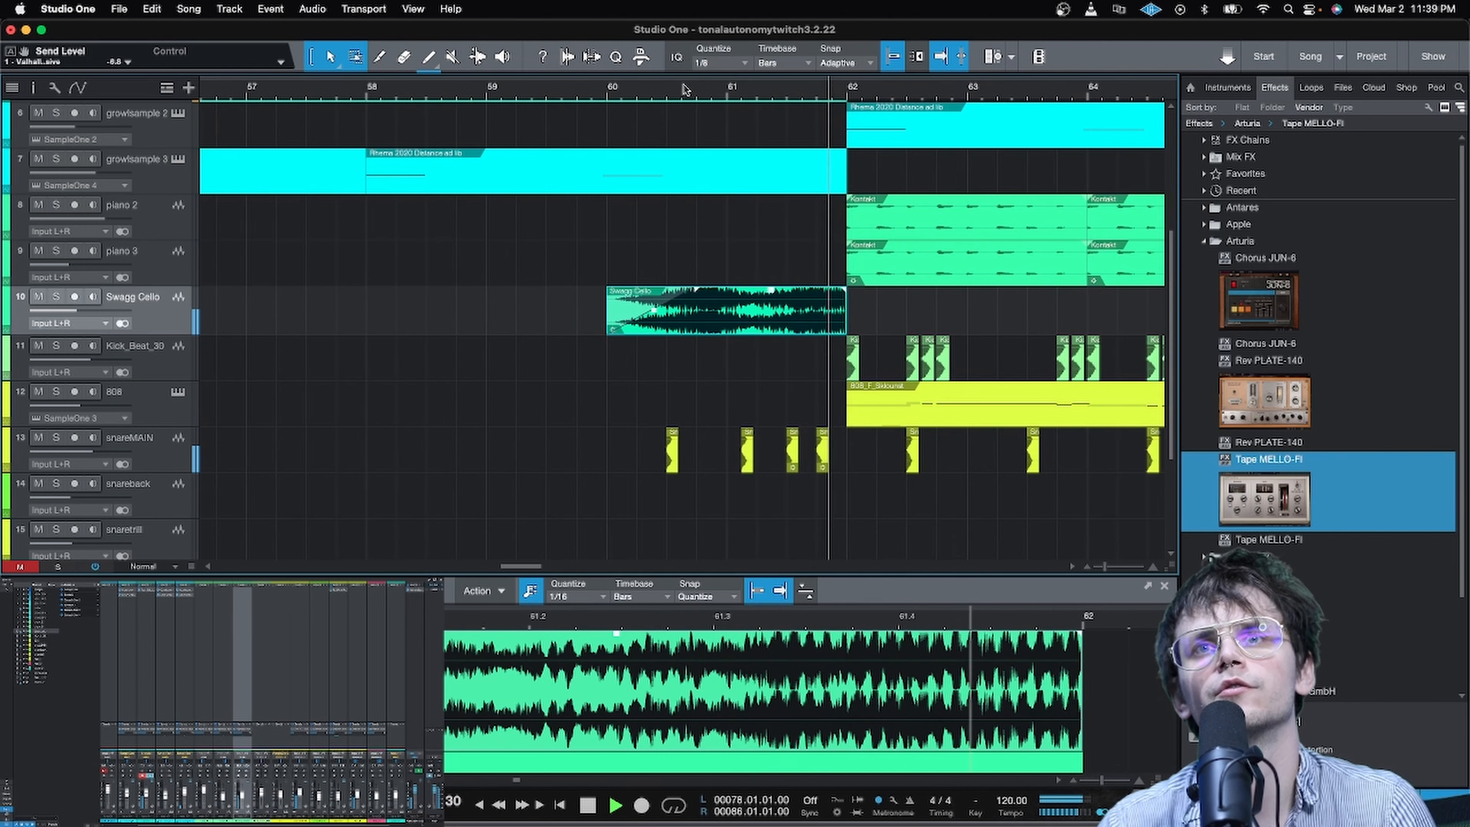
{"action": "key", "text": "w"}
{"action": "key", "text": "w"}
{"action": "key", "text": "w"}
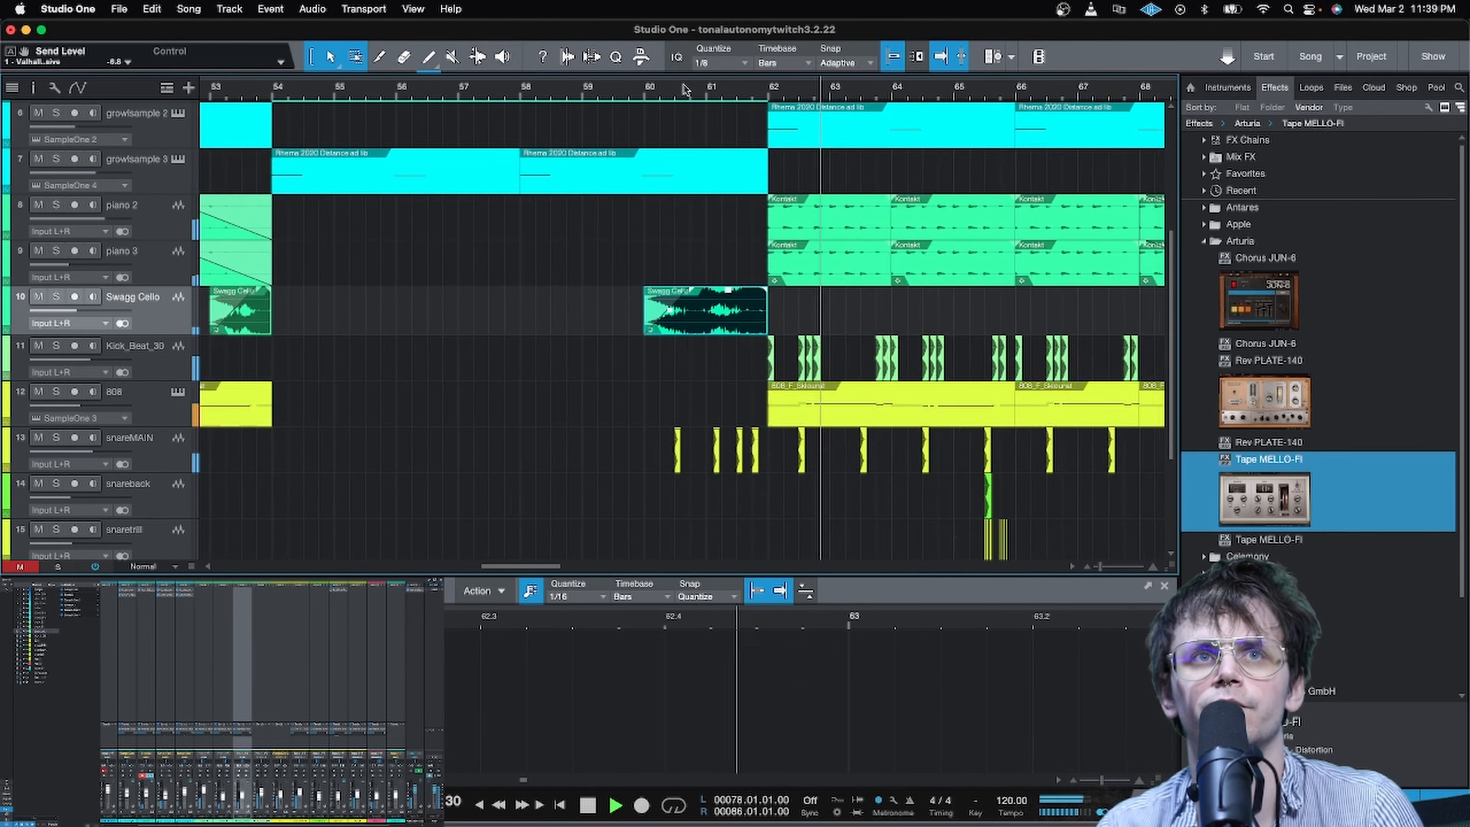
Step: Replace the Swagg Cello event at bar 37 with a copy of the stretched bar 60 event placed at bar 36, and audition it
{"action": "key", "text": "w"}
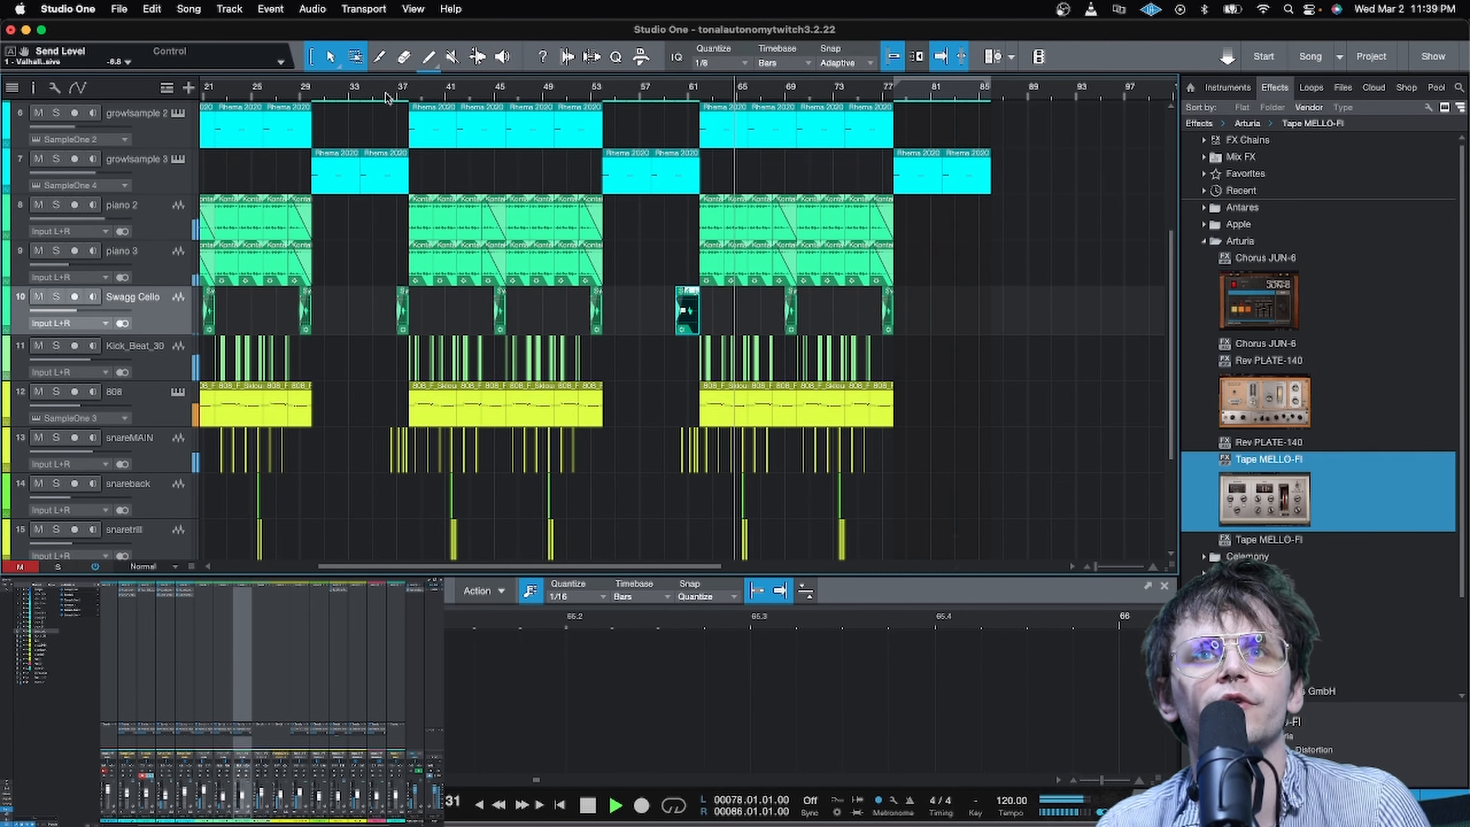
{"action": "left_click", "coordinate": [403, 320]}
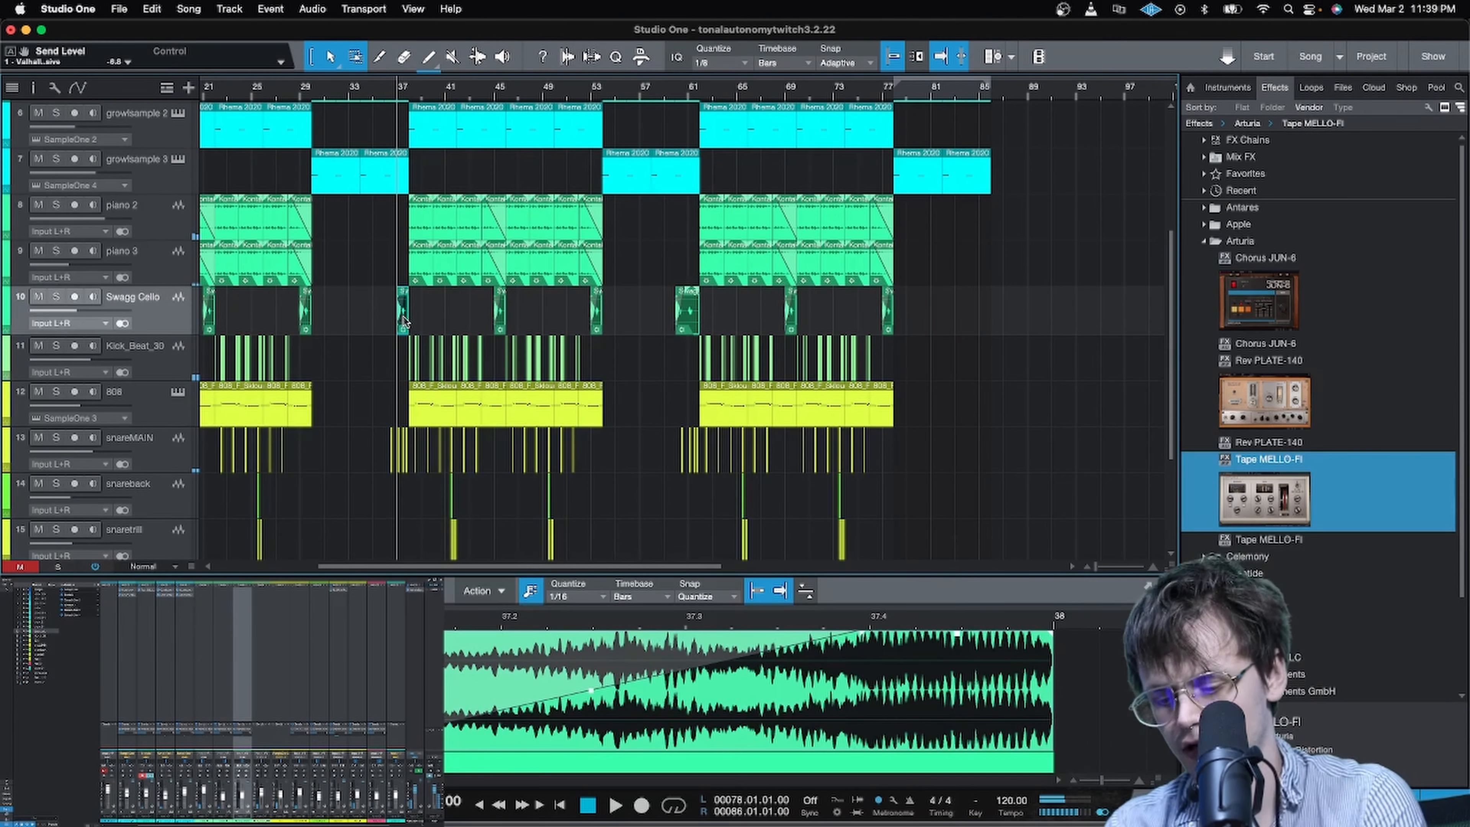
{"action": "left_click_drag", "start_coordinate": [403, 322], "coordinate": [692, 322]}
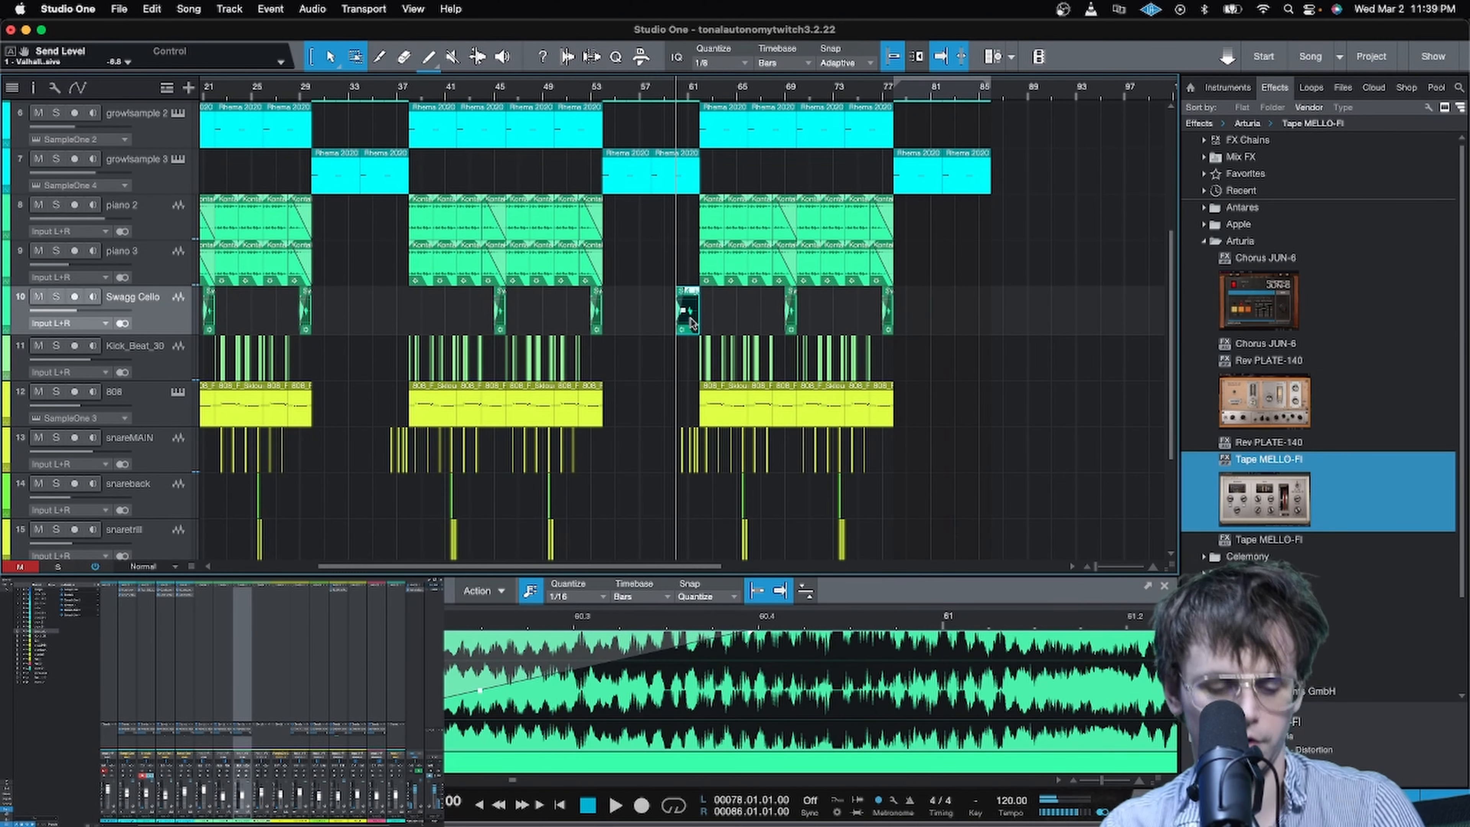
{"action": "left_click", "coordinate": [386, 94]}
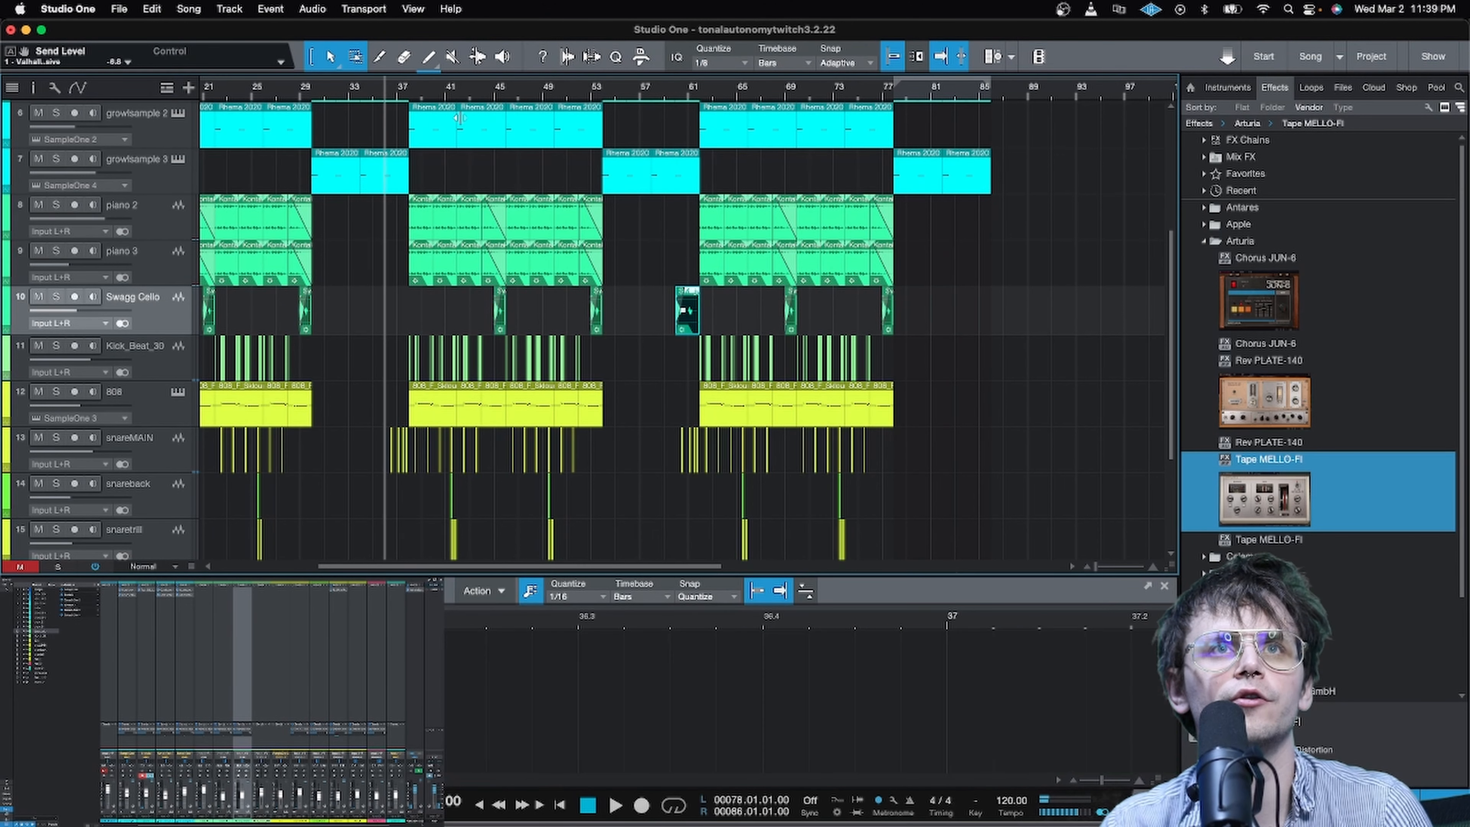
{"action": "key", "text": "super+v"}
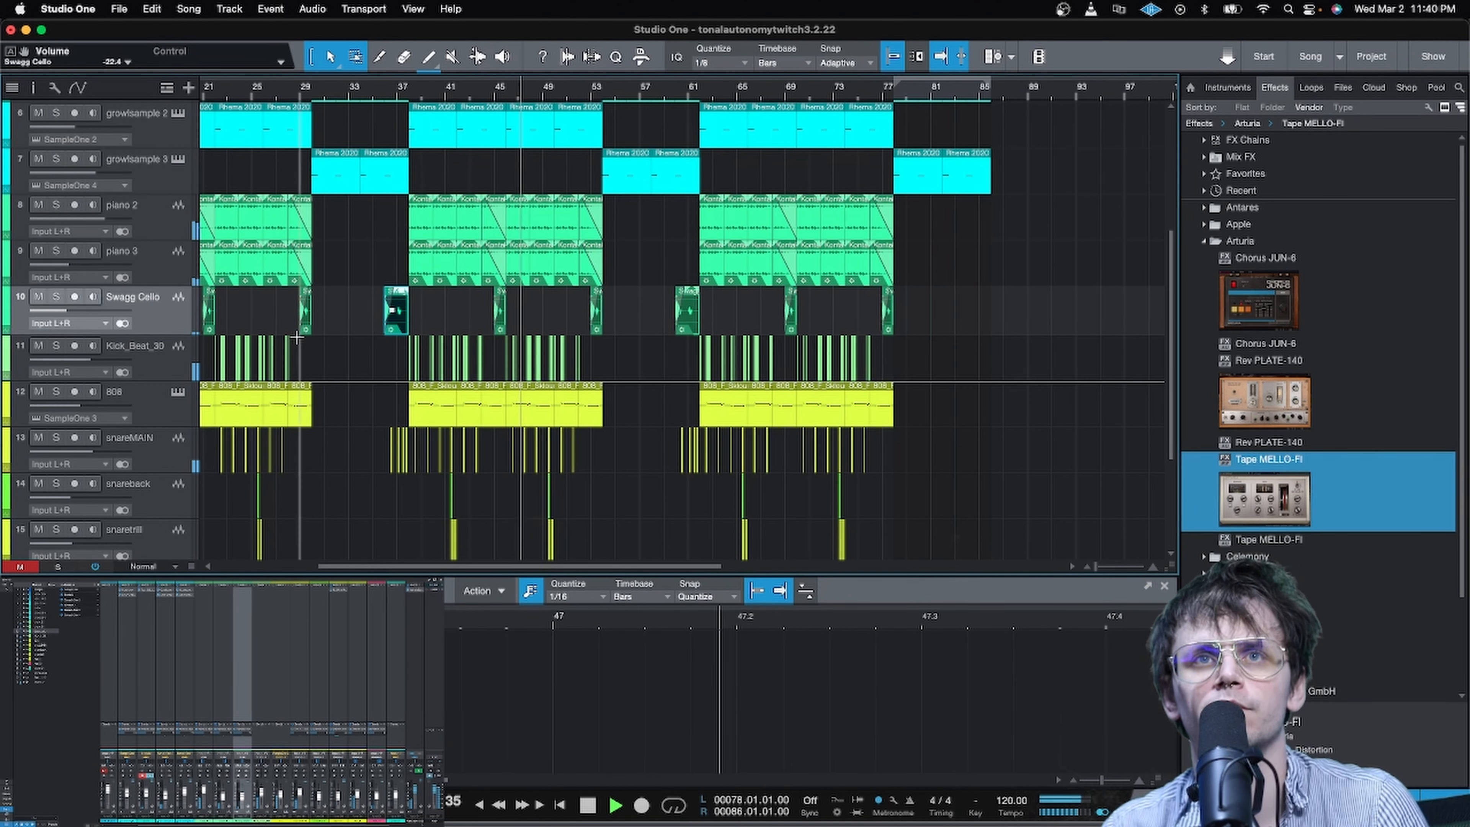
{"action": "key", "text": "space"}
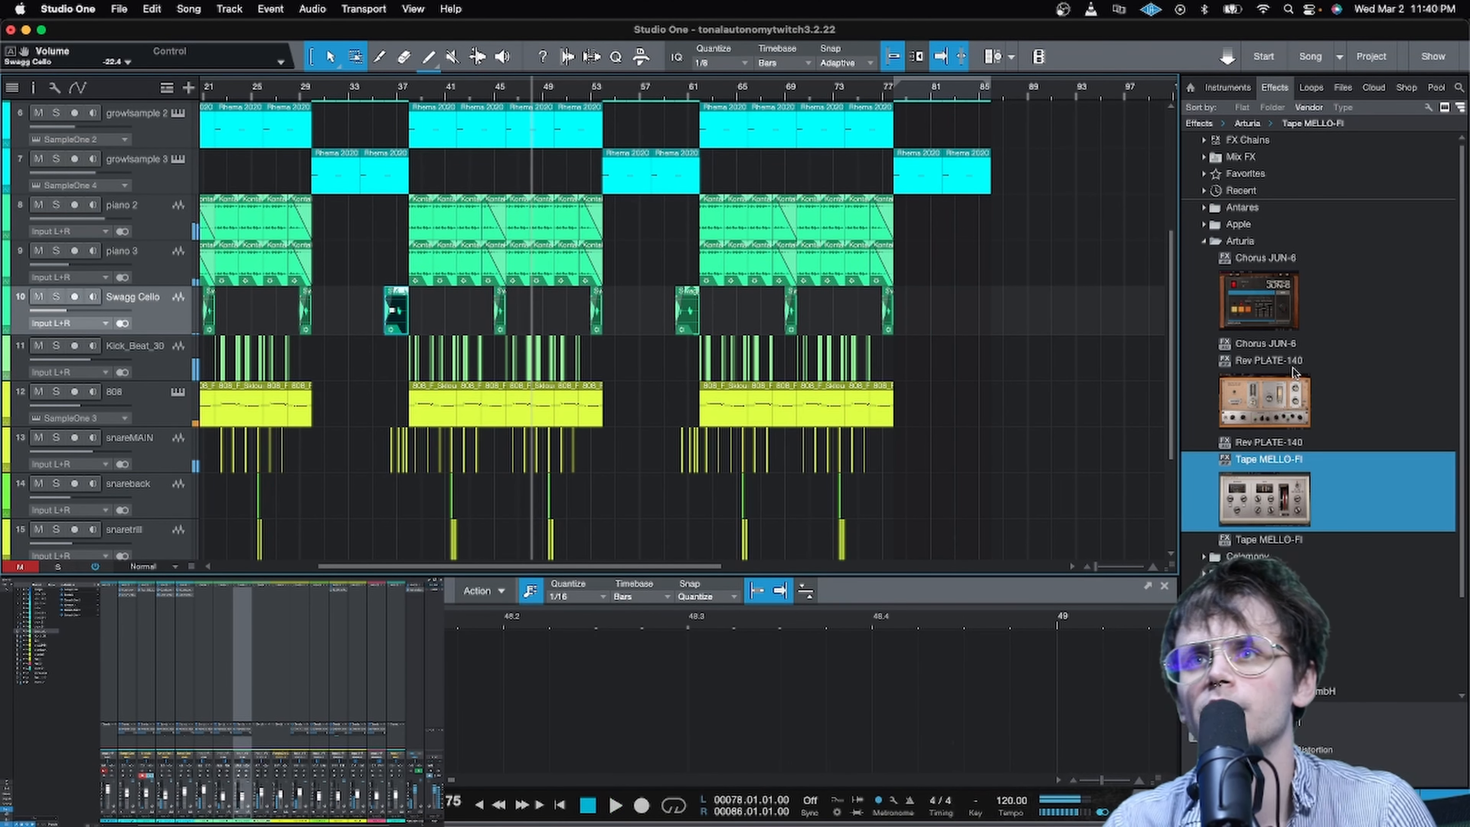
Step: Find Compressor among the PreSonus effects and insert it on the 808 track
{"action": "left_click", "coordinate": [1239, 242]}
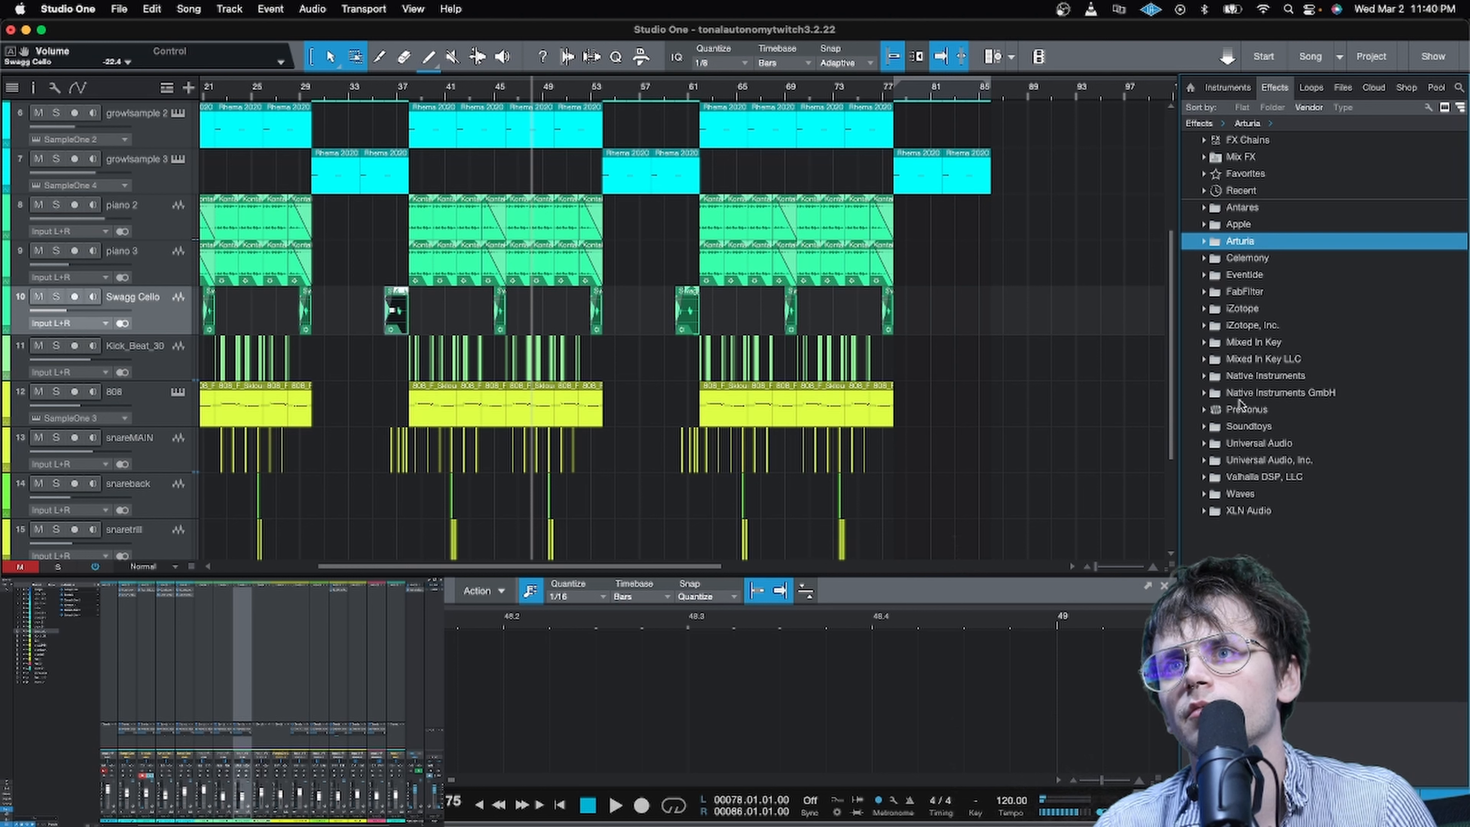
{"action": "double_click", "coordinate": [1245, 409]}
{"action": "scroll", "coordinate": [1325, 487], "scroll_direction": "down", "scroll_amount": 10}
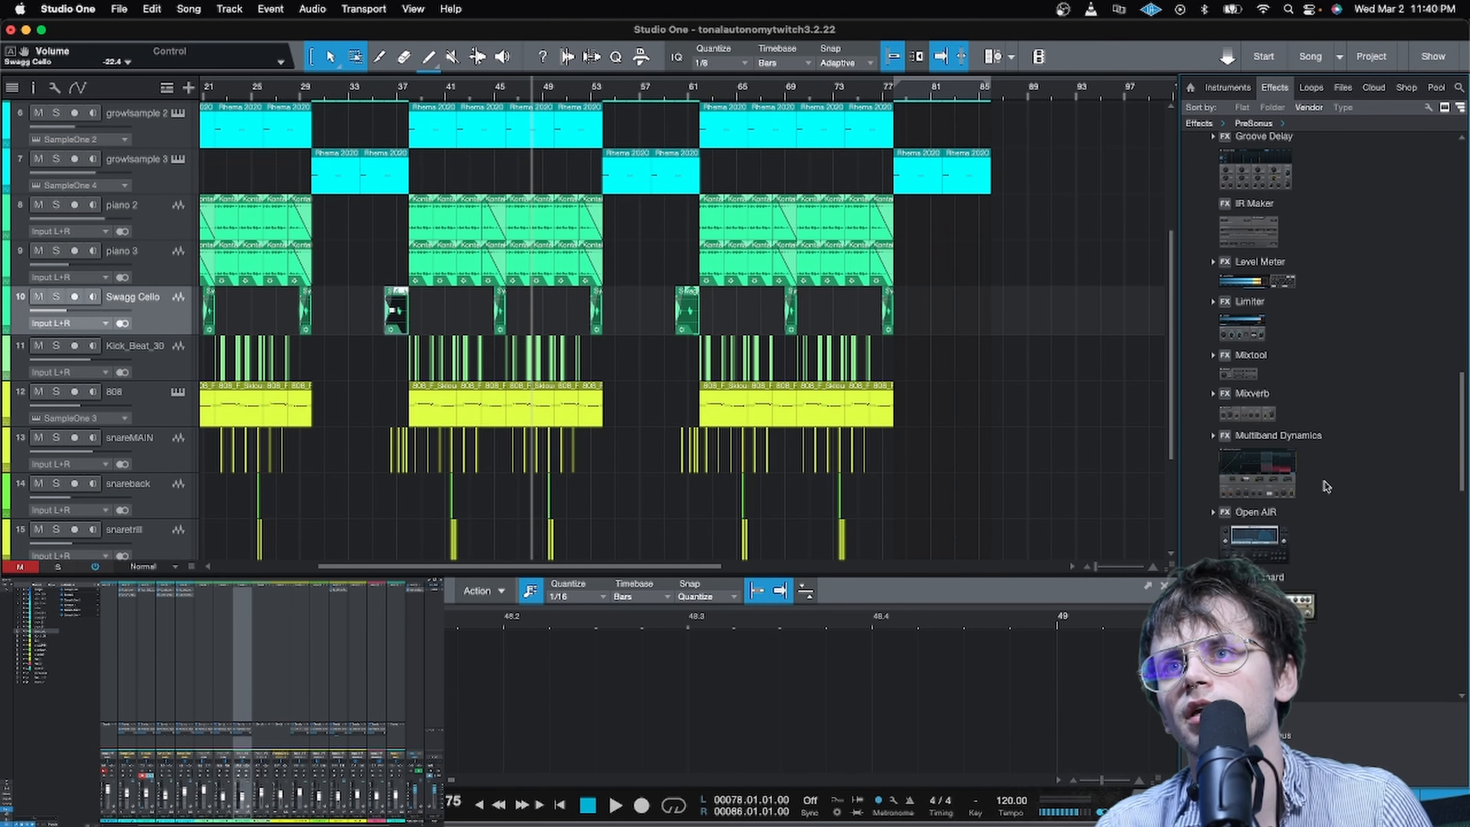
{"action": "scroll", "coordinate": [1264, 445], "scroll_direction": "up", "scroll_amount": 4}
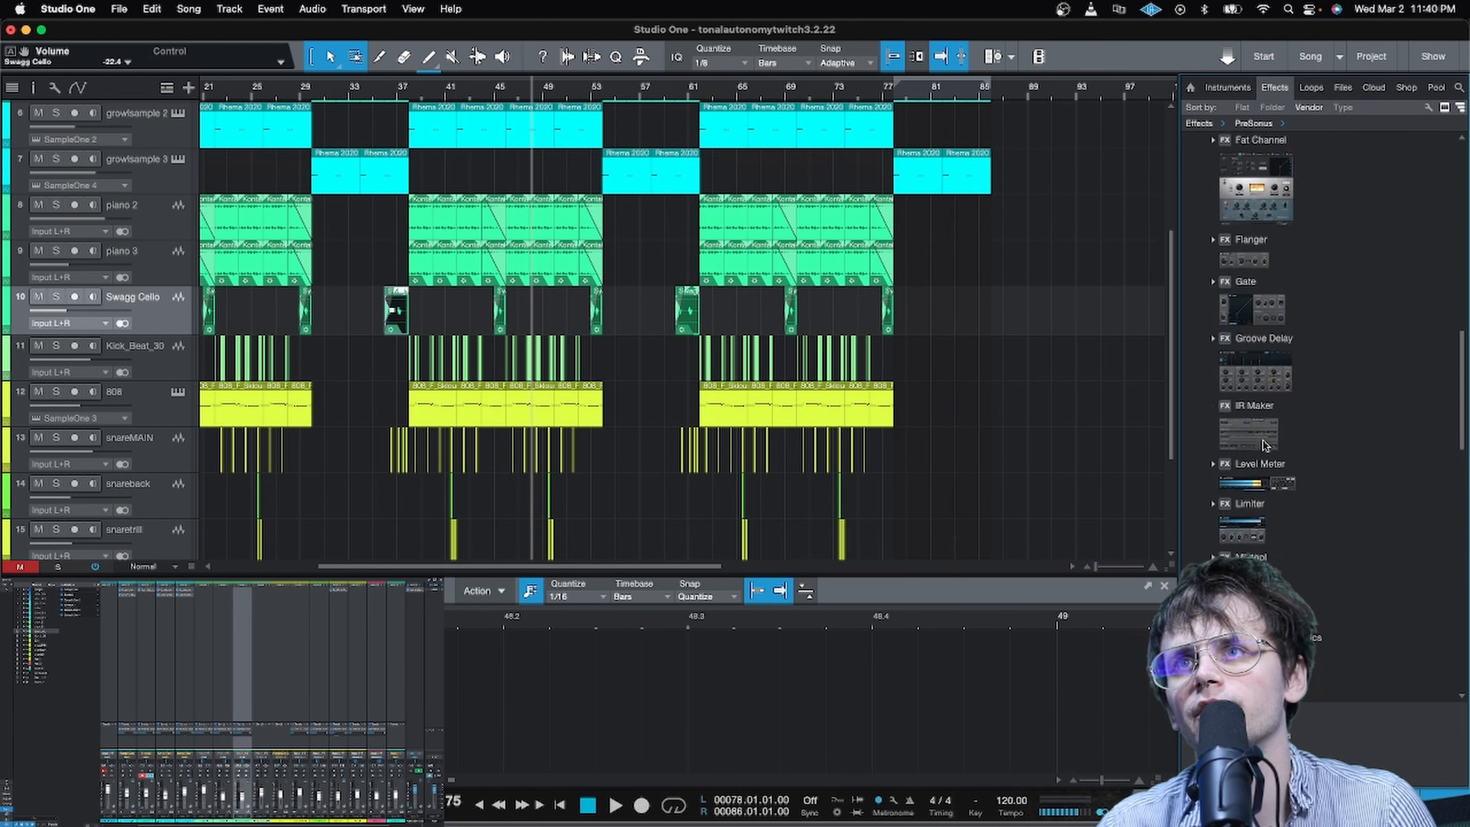
{"action": "scroll", "coordinate": [1264, 445], "scroll_direction": "up", "scroll_amount": 8}
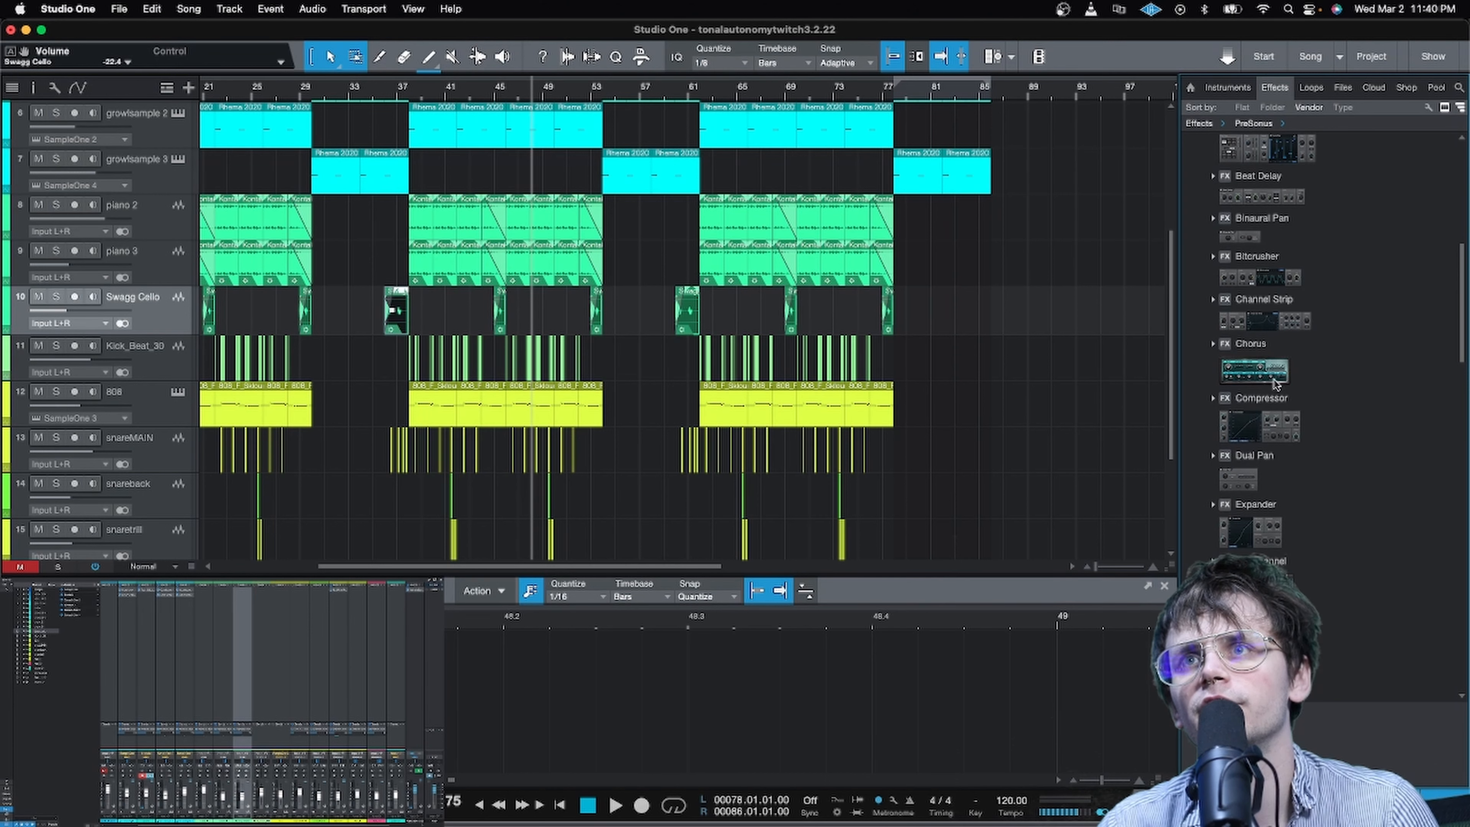
{"action": "scroll", "coordinate": [1275, 382], "scroll_direction": "up", "scroll_amount": 1}
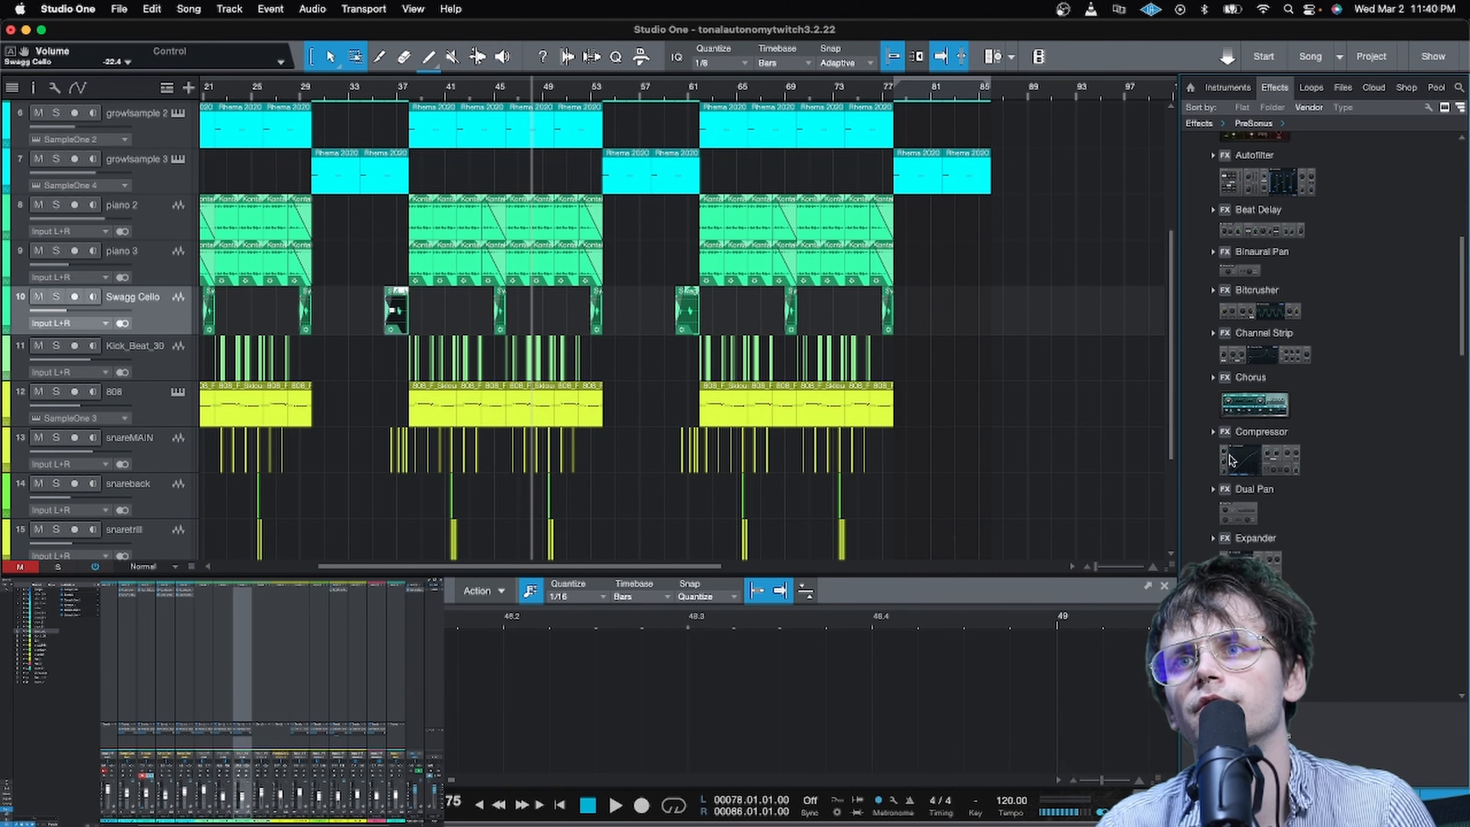
{"action": "left_click", "coordinate": [1247, 468]}
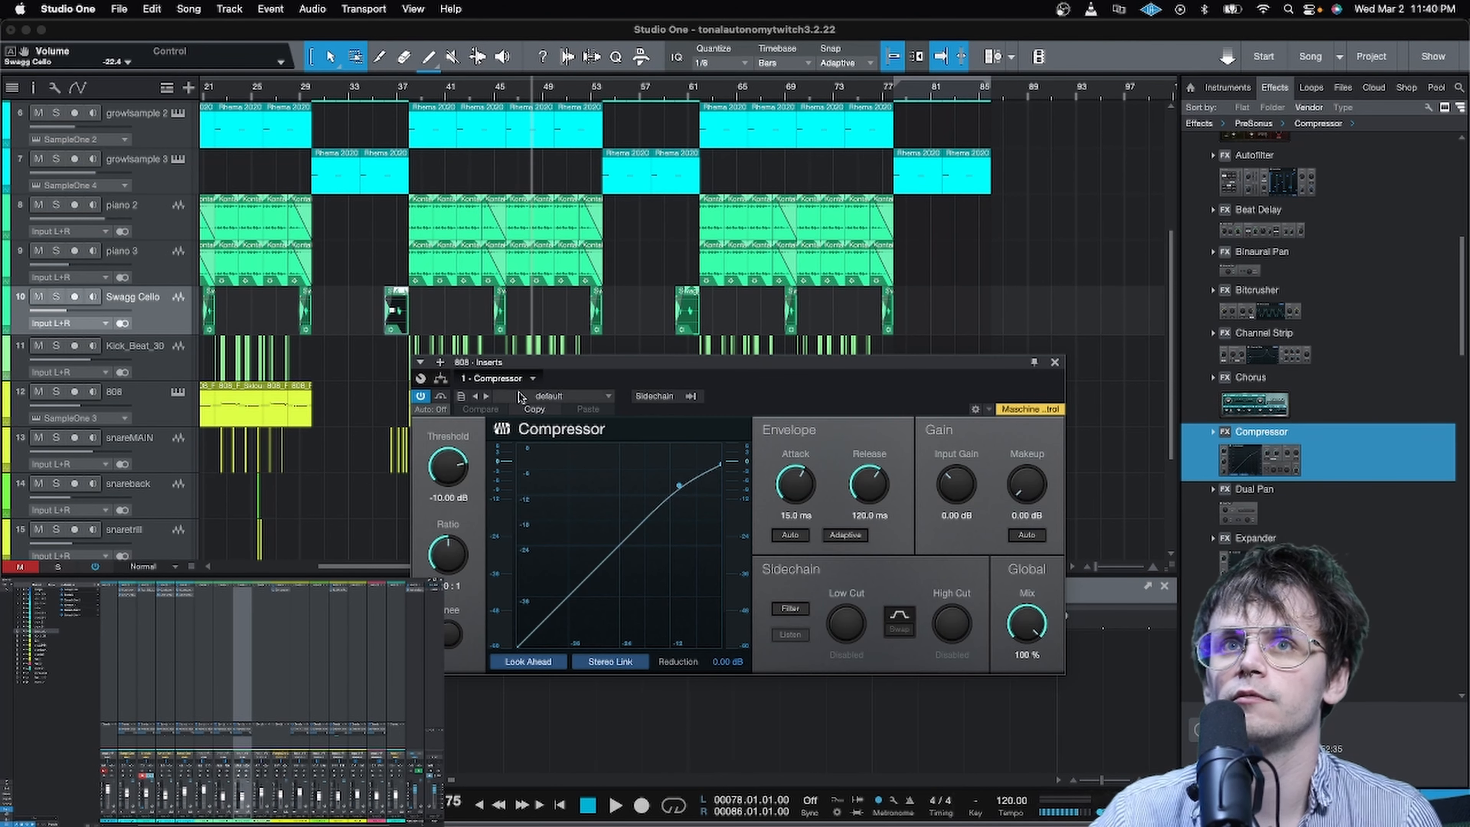
Step: Sidechain the 808 compressor from Kick_Beat_30 and set threshold -21.52 dB, ratio 16.4:1, attack 0.10 ms and release 2.30 ms while auditioning
{"action": "left_click", "coordinate": [689, 396]}
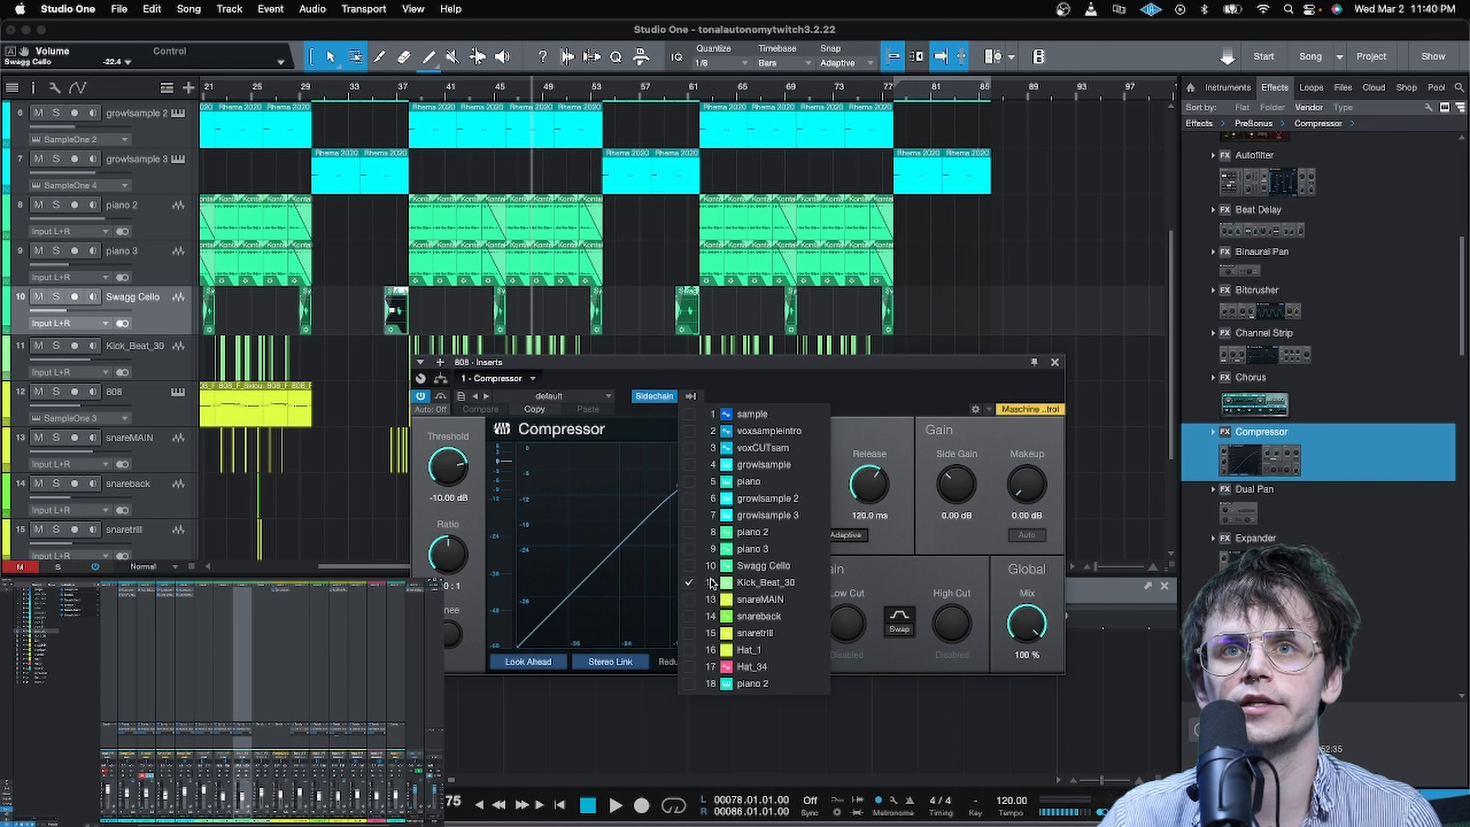
{"action": "left_click", "coordinate": [912, 429]}
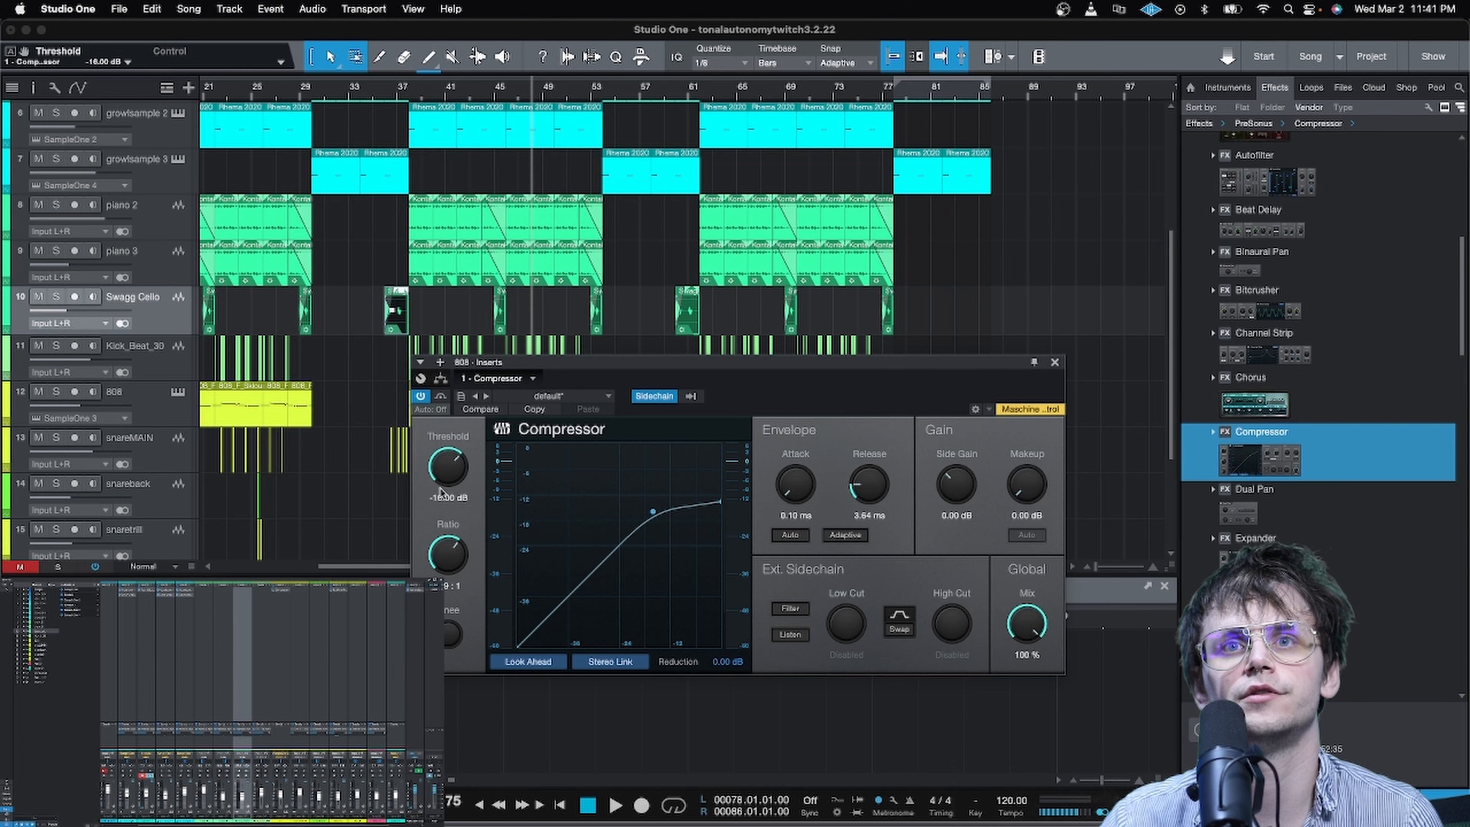
{"action": "scroll", "coordinate": [407, 85], "scroll_direction": "up", "scroll_amount": 5}
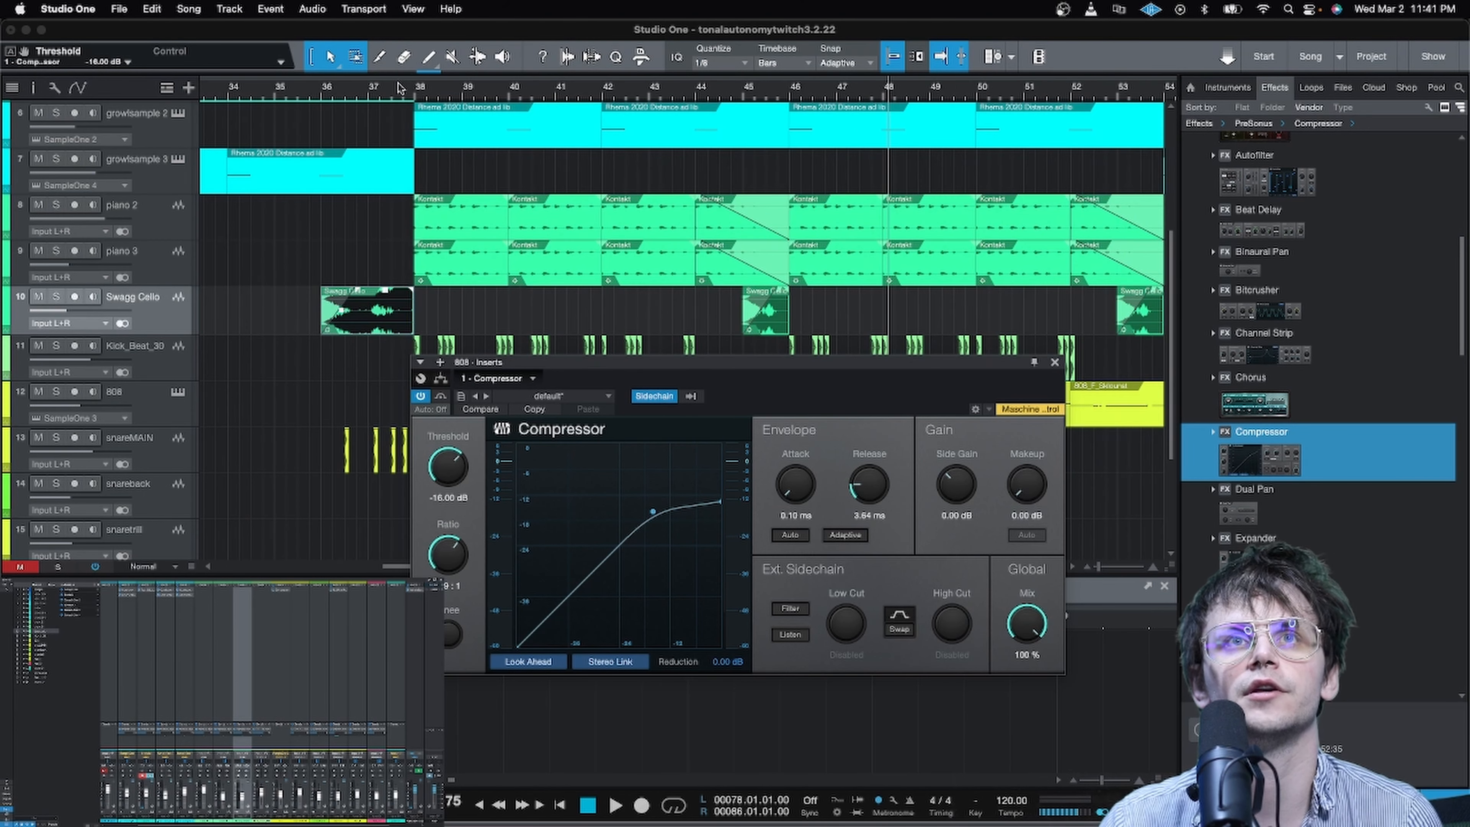
{"action": "key", "text": "space"}
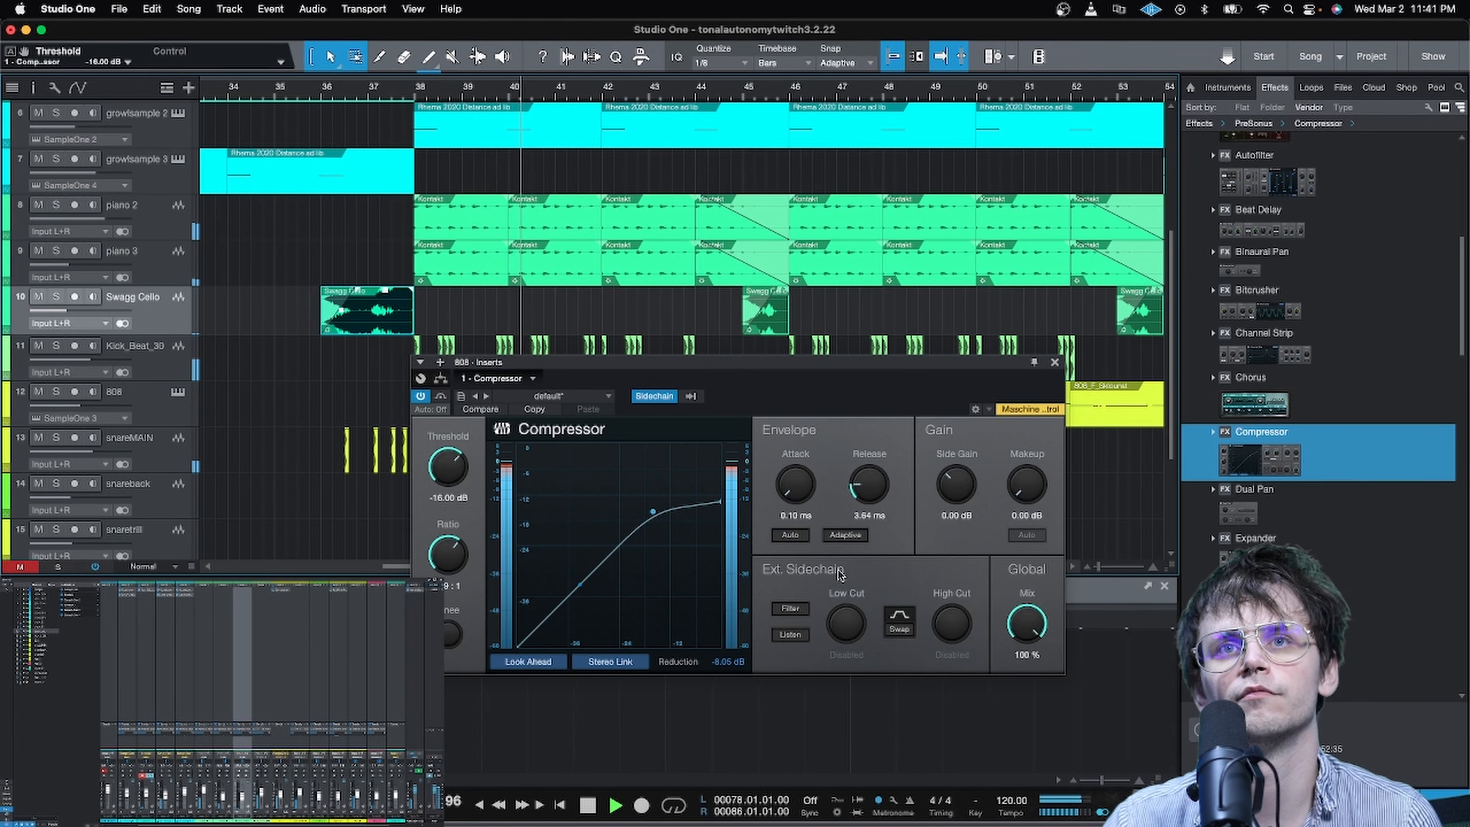
{"action": "left_click_drag", "start_coordinate": [869, 483], "coordinate": [873, 502]}
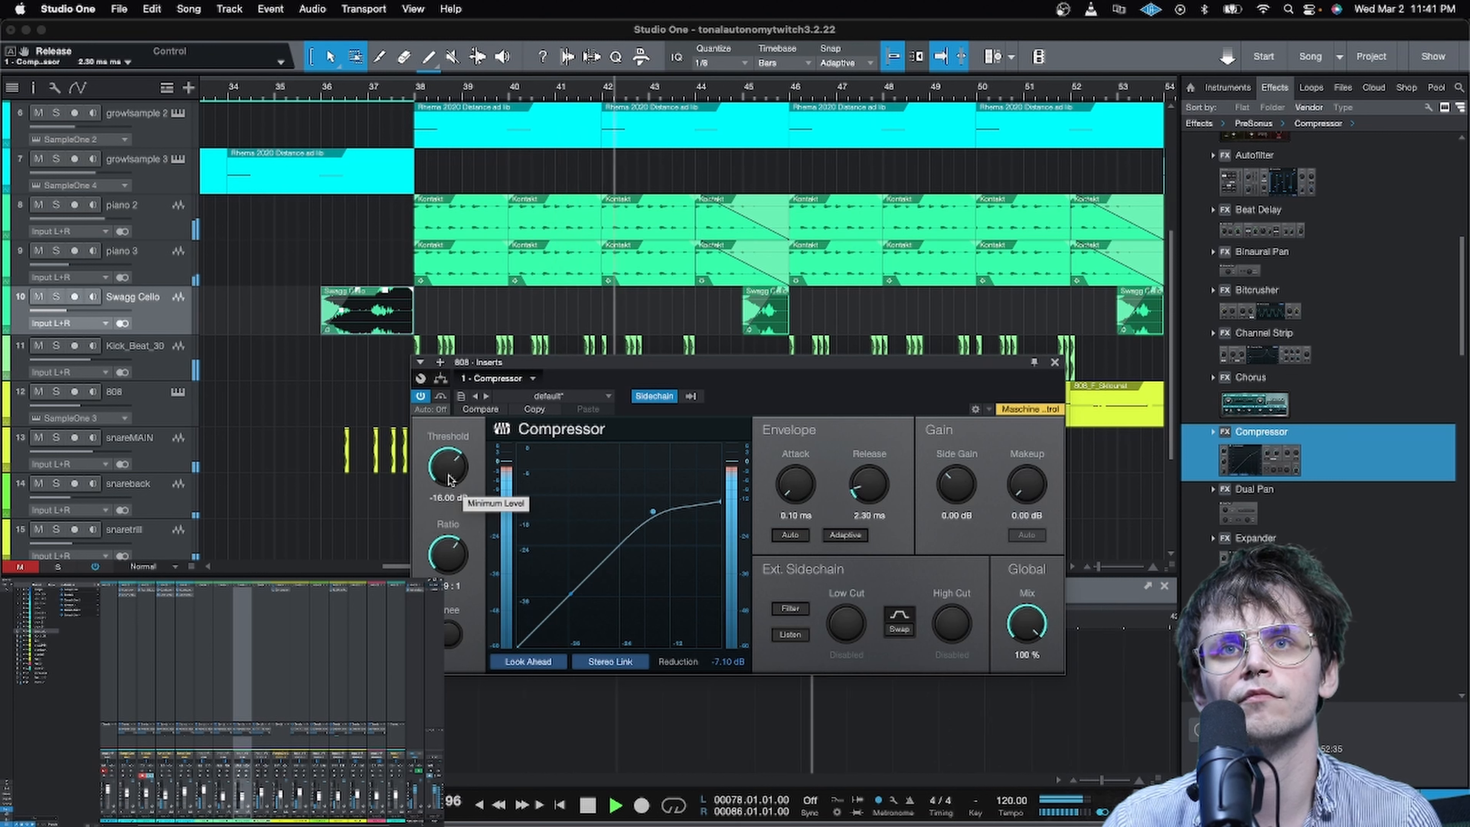
{"action": "left_click_drag", "start_coordinate": [449, 479], "coordinate": [449, 509]}
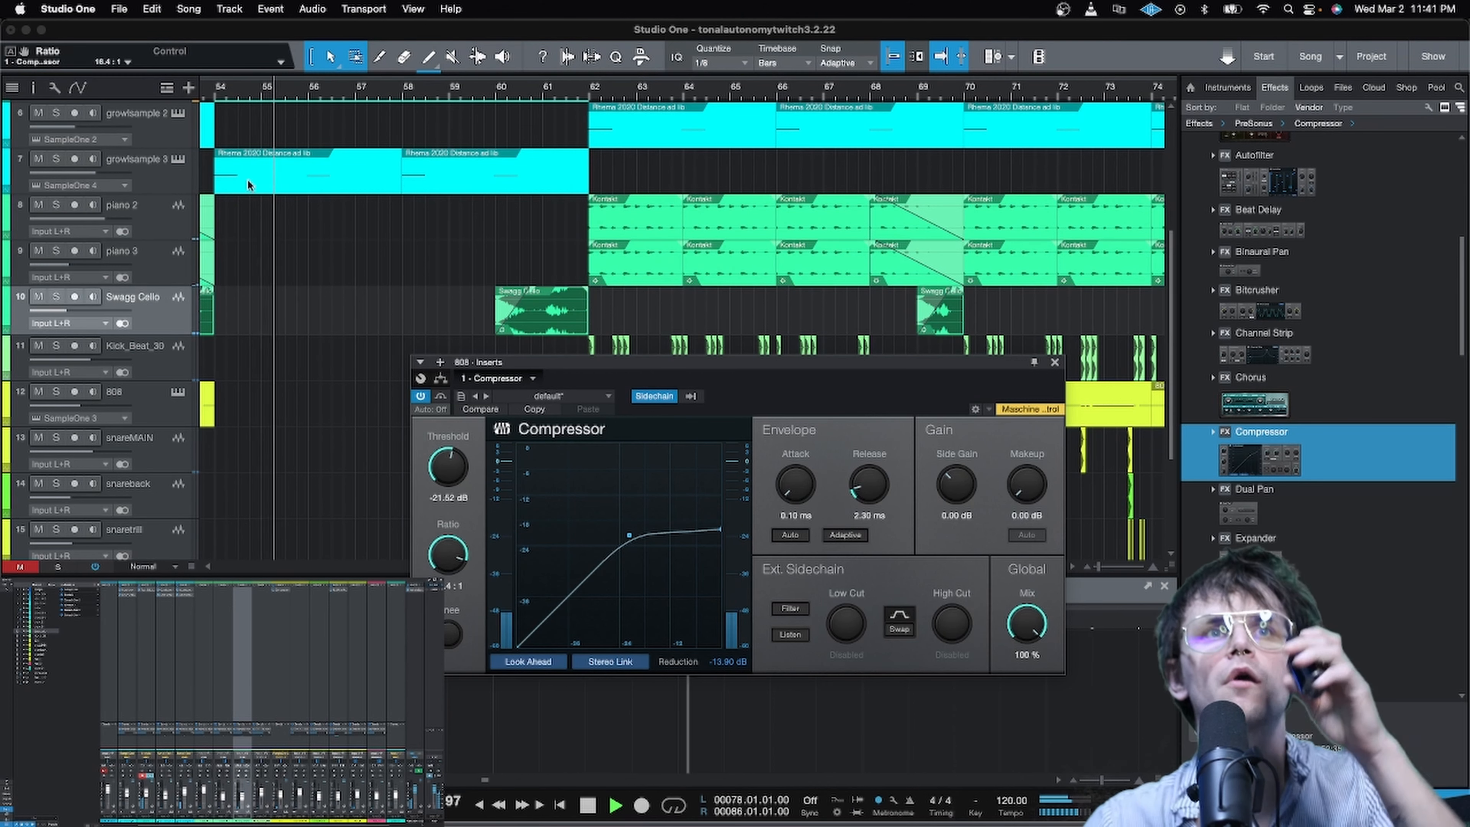
Step: Close the compressor and lower growlsample 3's volume to -11.5 dB while auditioning the section from bar 54 to 62
{"action": "left_click", "coordinate": [93, 180]}
{"action": "left_click_drag", "start_coordinate": [93, 180], "coordinate": [88, 181]}
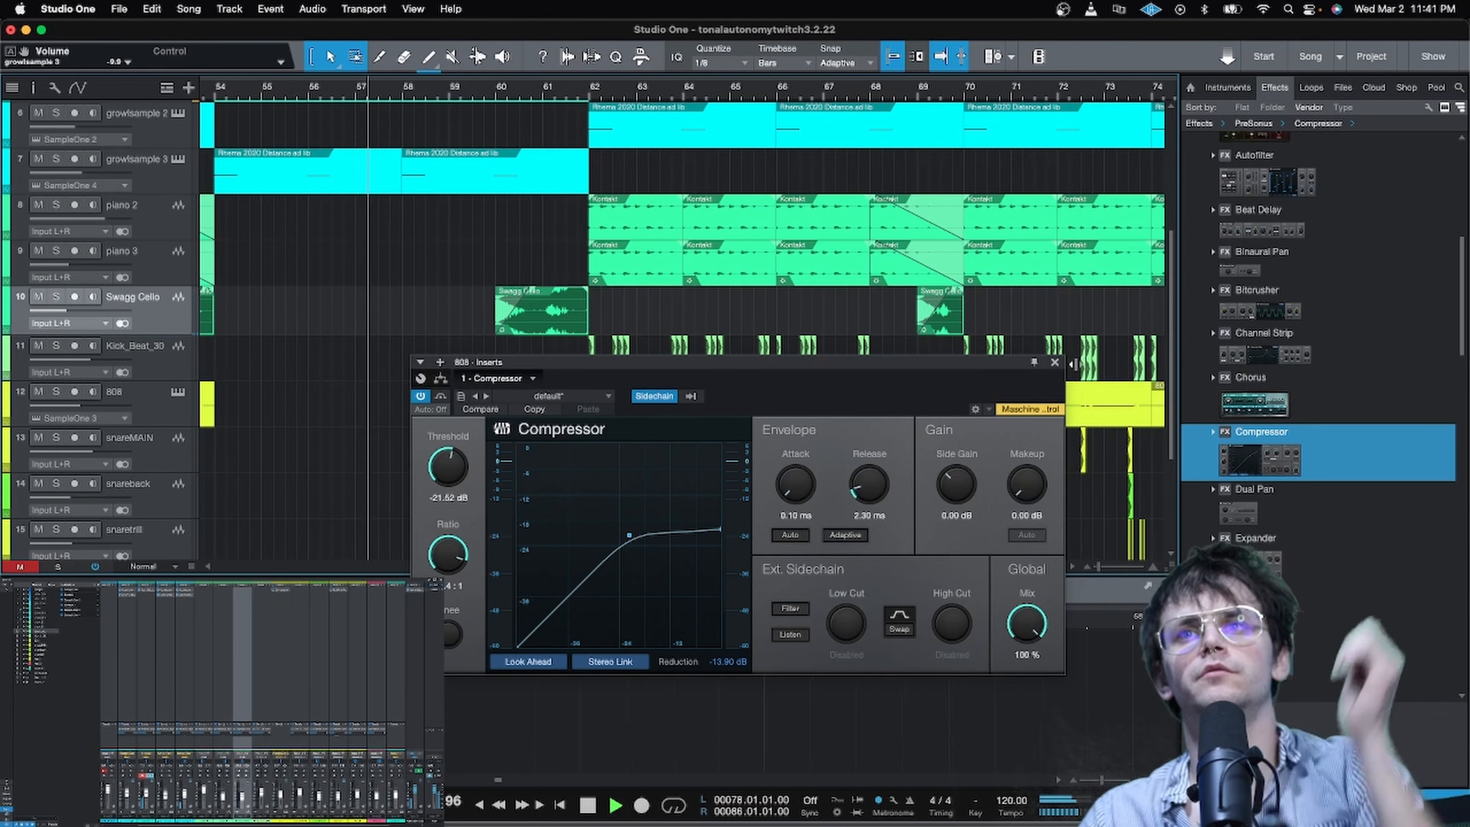
{"action": "left_click", "coordinate": [1055, 362]}
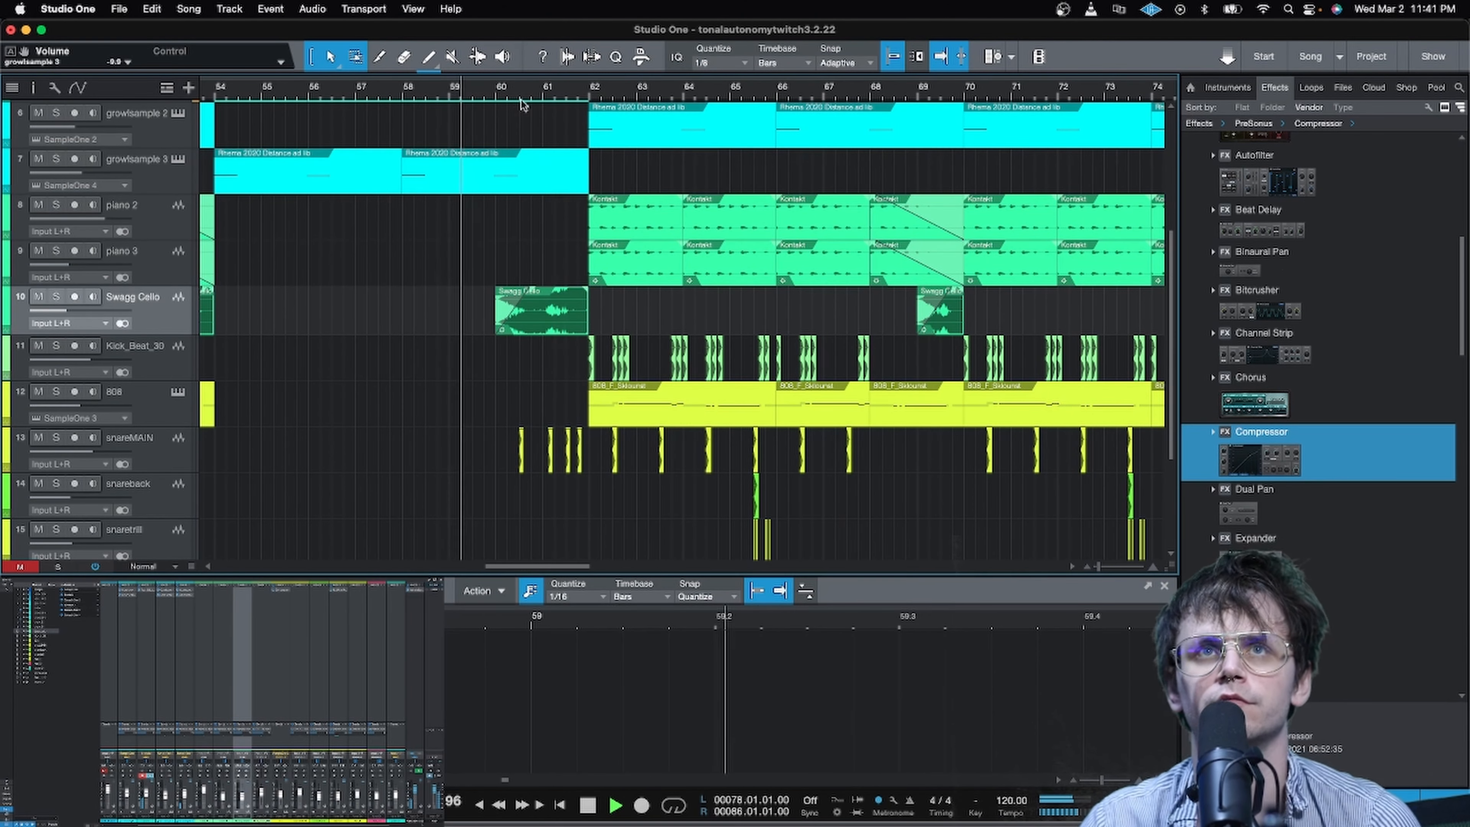
{"action": "scroll", "coordinate": [535, 97], "scroll_direction": "down", "scroll_amount": 3}
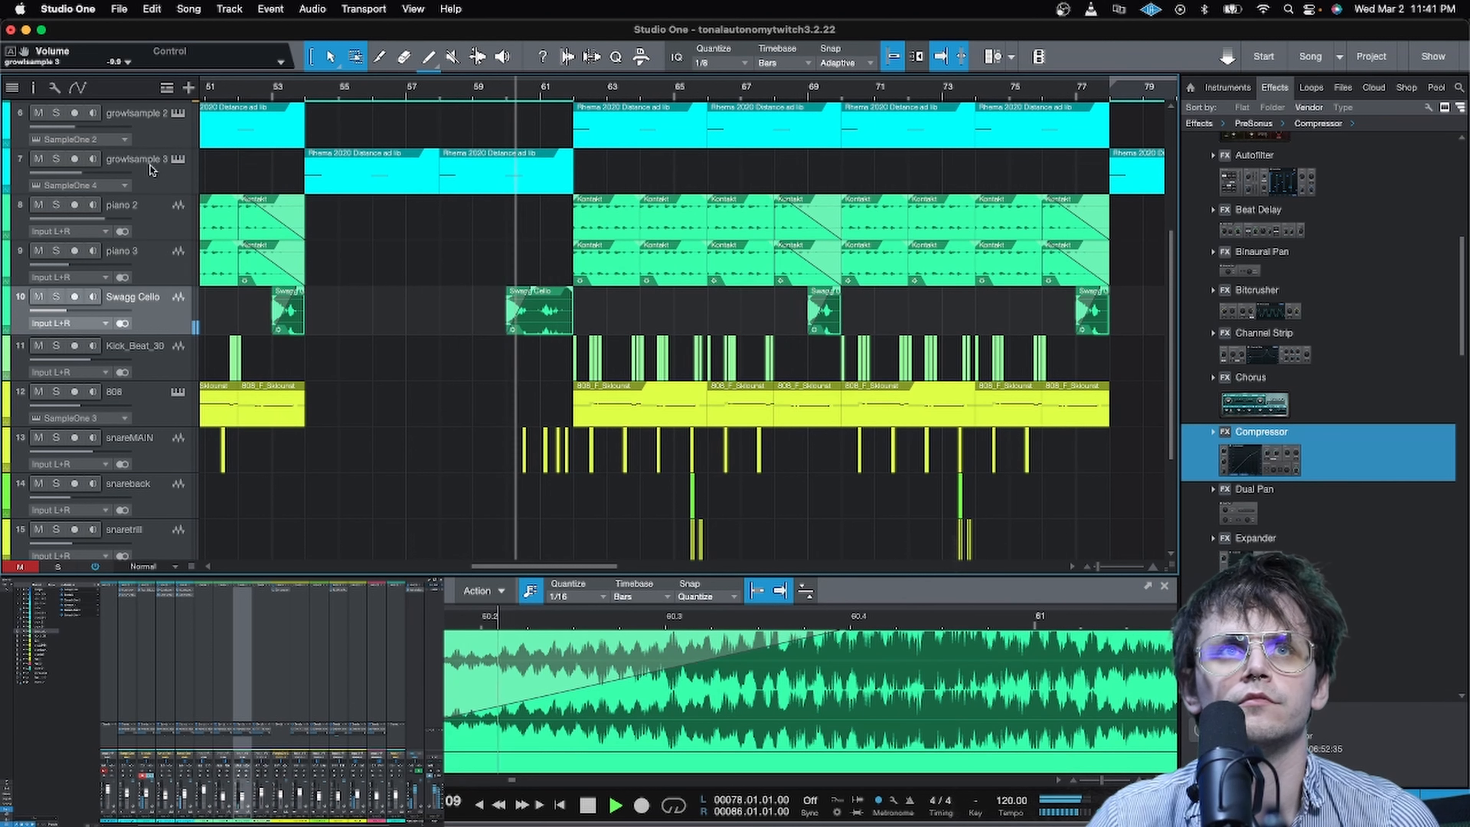
{"action": "mouse_move", "coordinate": [82, 175]}
{"action": "left_click_drag", "start_coordinate": [81, 176], "coordinate": [80, 175]}
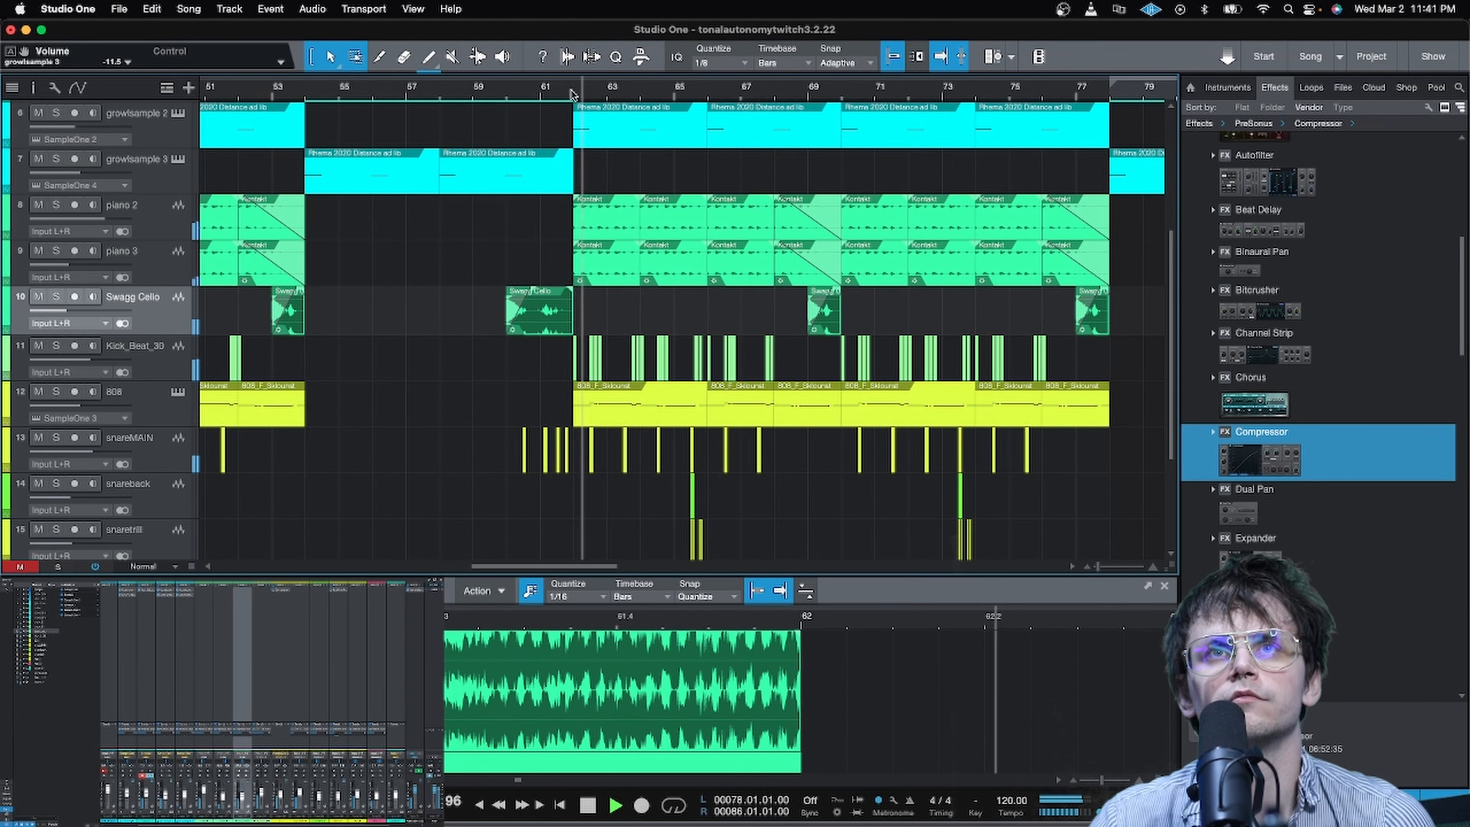
Step: Stop playback and delete the snareMAIN hit at 61.4, just before the drop at bar 62
{"action": "key", "text": "space"}
{"action": "scroll", "coordinate": [552, 93], "scroll_direction": "up", "scroll_amount": 10}
{"action": "scroll", "coordinate": [609, 310], "scroll_direction": "down", "scroll_amount": 3}
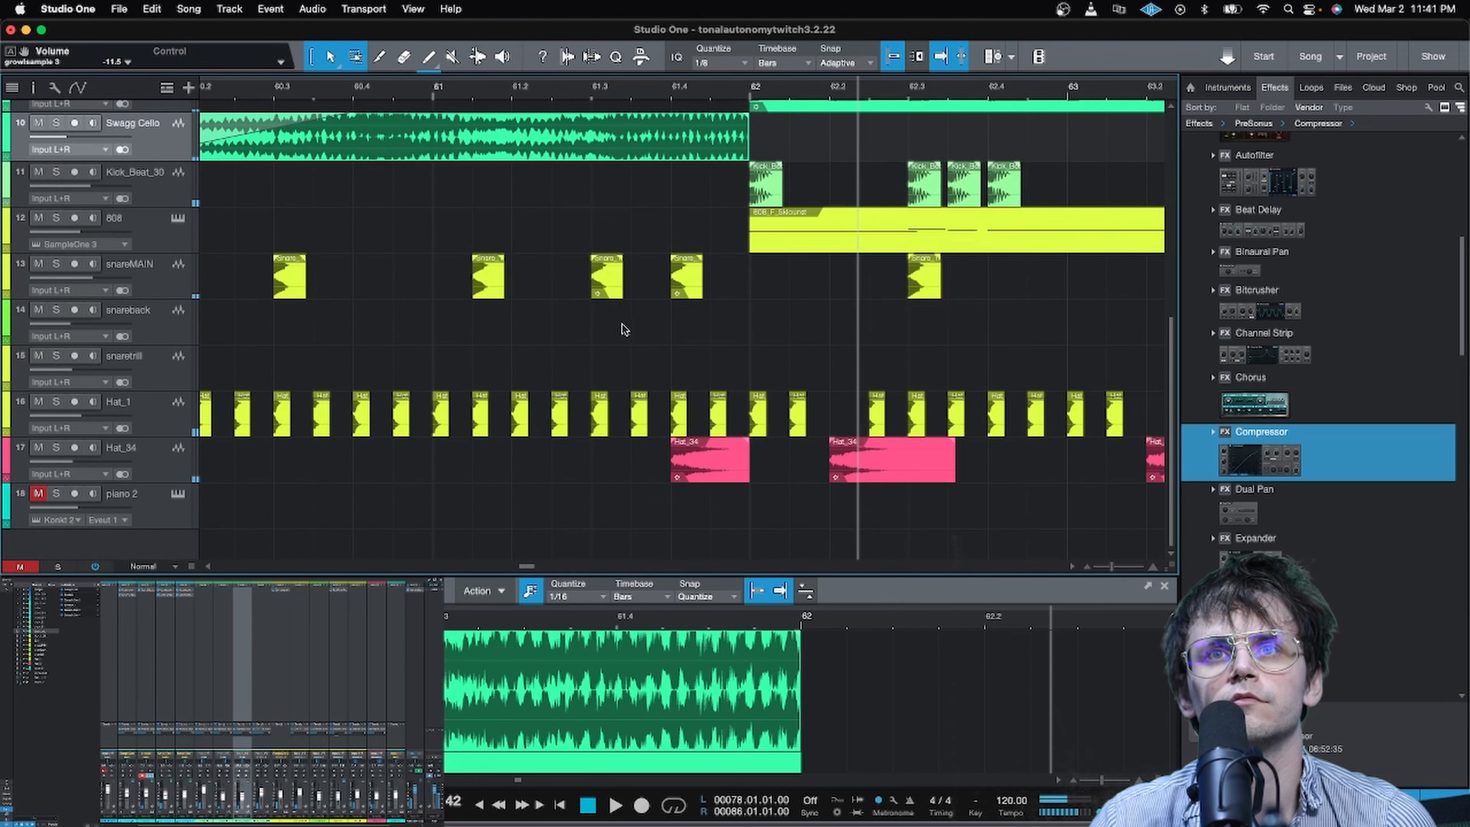
{"action": "left_click", "coordinate": [681, 295]}
{"action": "scroll", "coordinate": [618, 94], "scroll_direction": "down", "scroll_amount": 15}
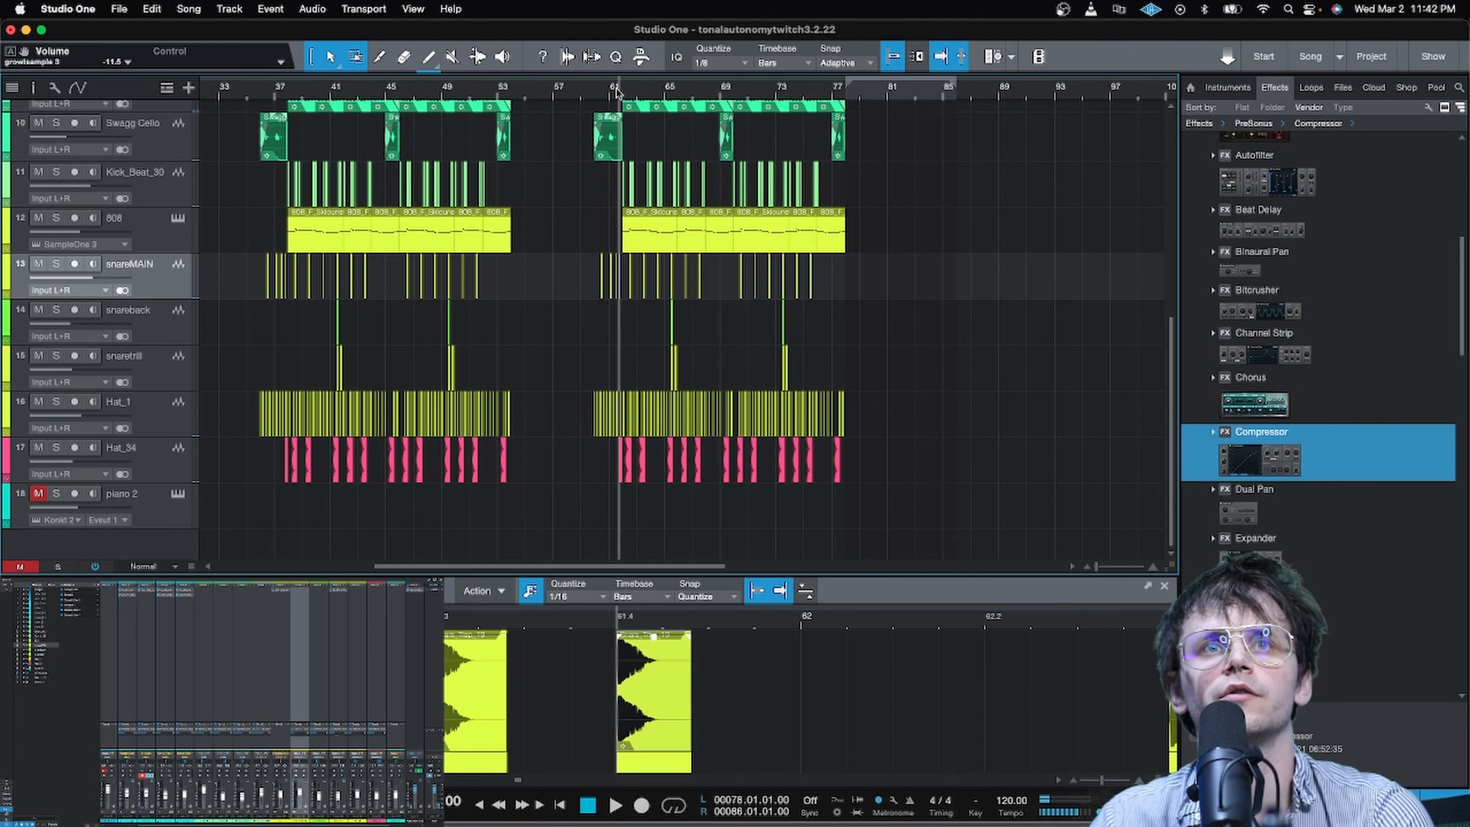
{"action": "scroll", "coordinate": [617, 92], "scroll_direction": "up", "scroll_amount": 15}
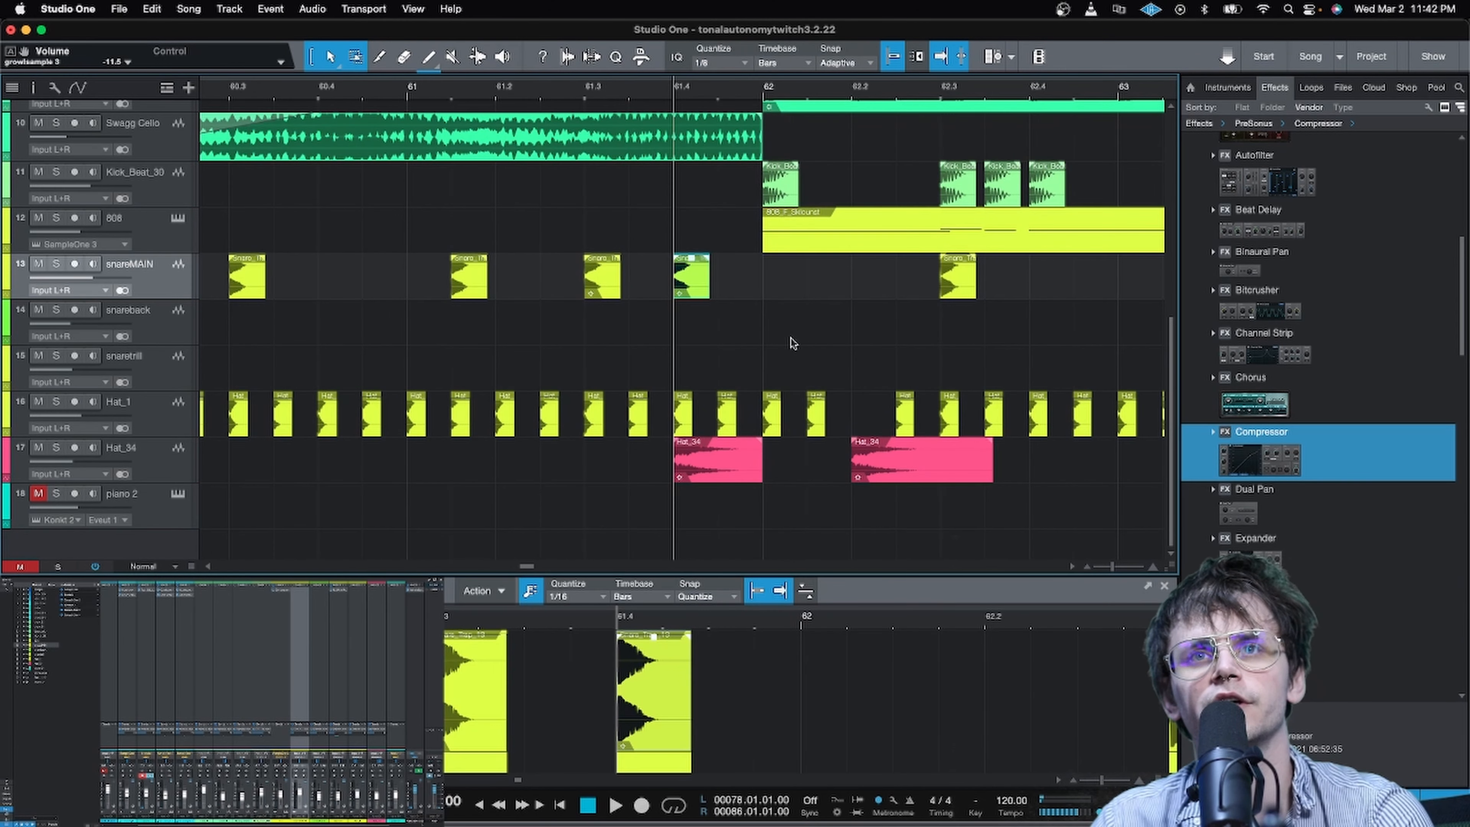
{"action": "key", "text": "Delete"}
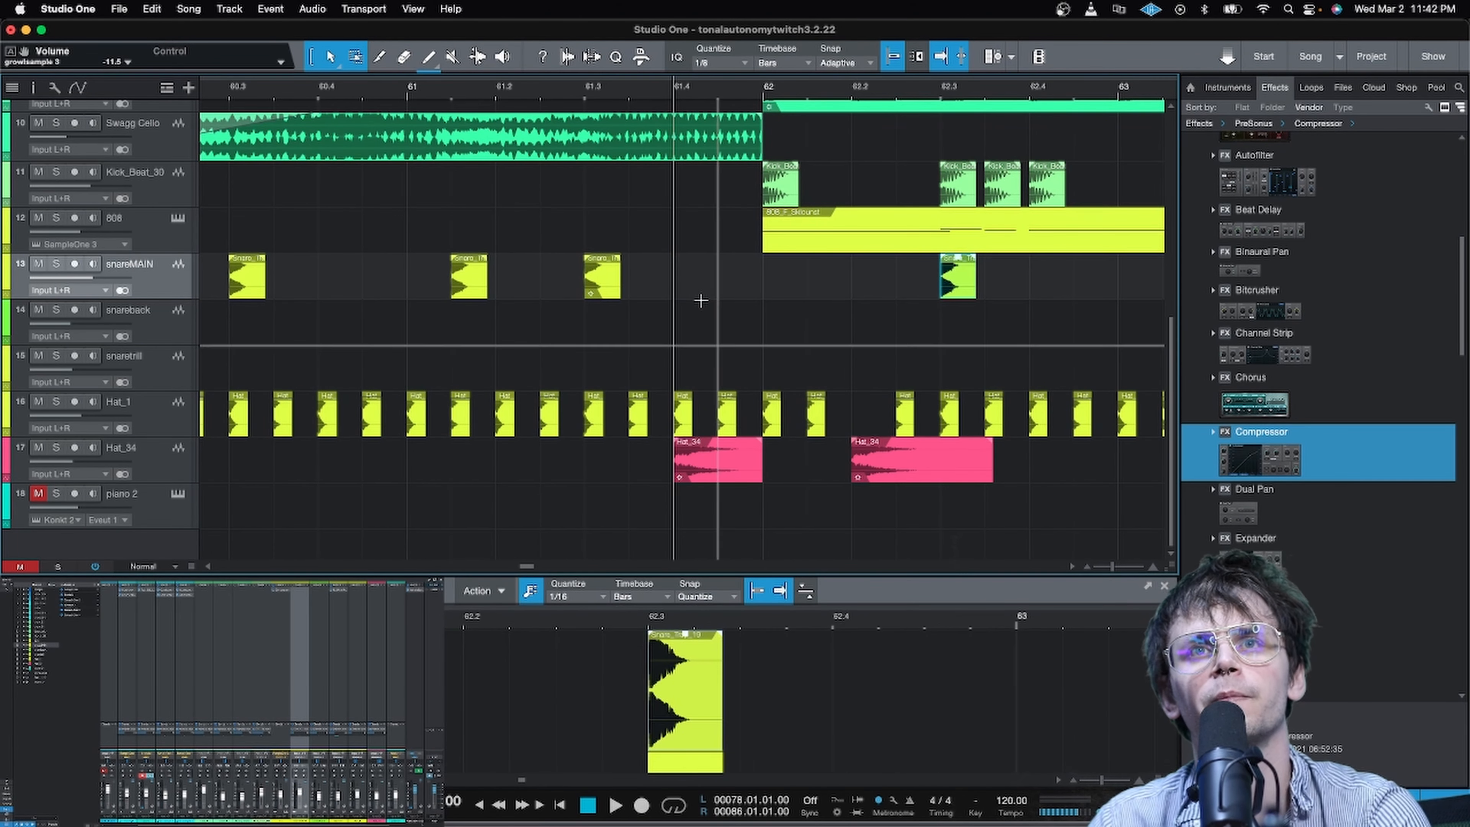
Step: Set the arrangement quantize value to 1/32 and delete the Hat_1 hit between 61.4 and bar 62
{"action": "left_click_drag", "start_coordinate": [728, 423], "coordinate": [706, 423]}
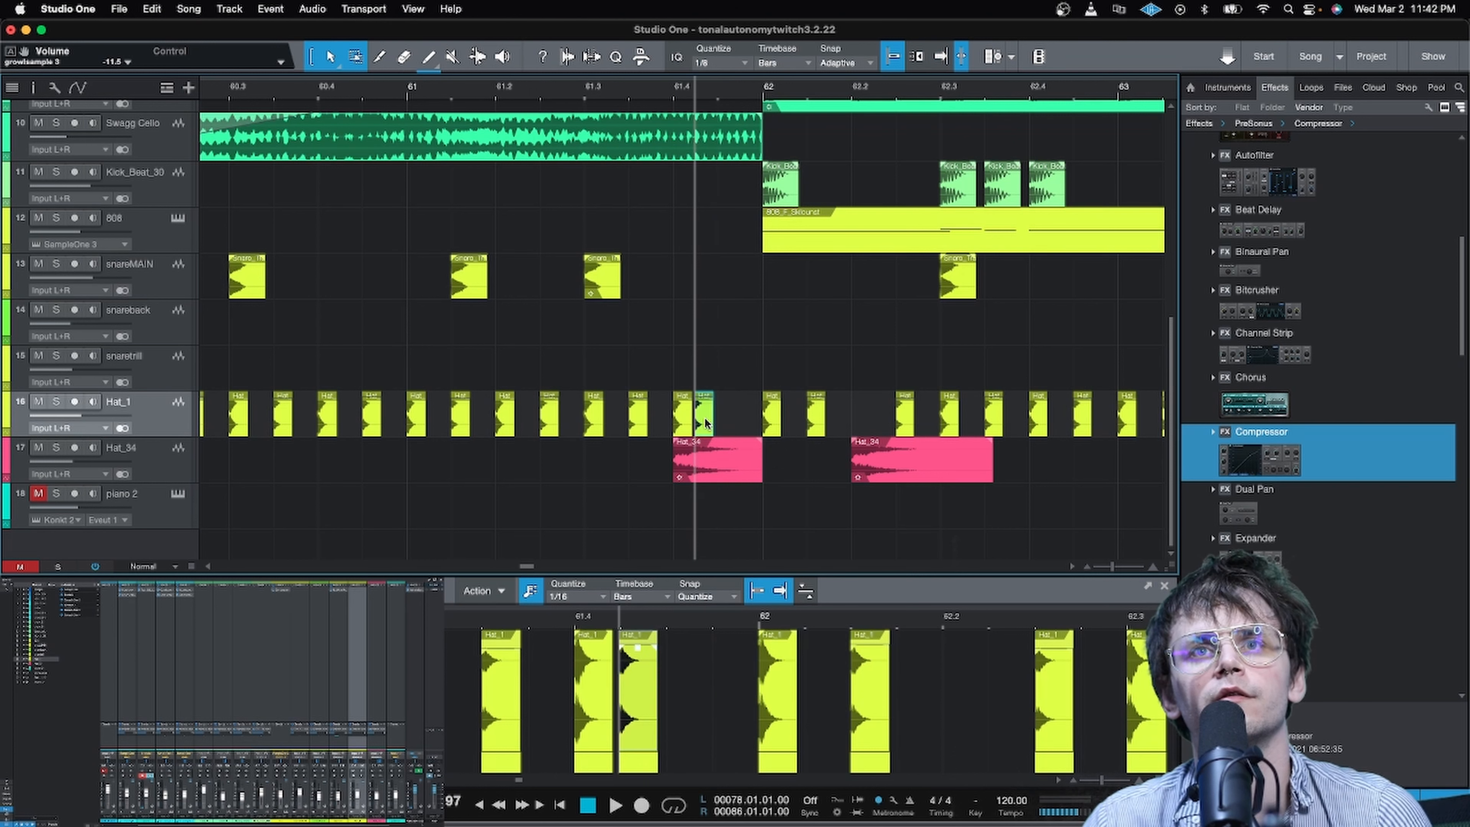
{"action": "left_click", "coordinate": [745, 63]}
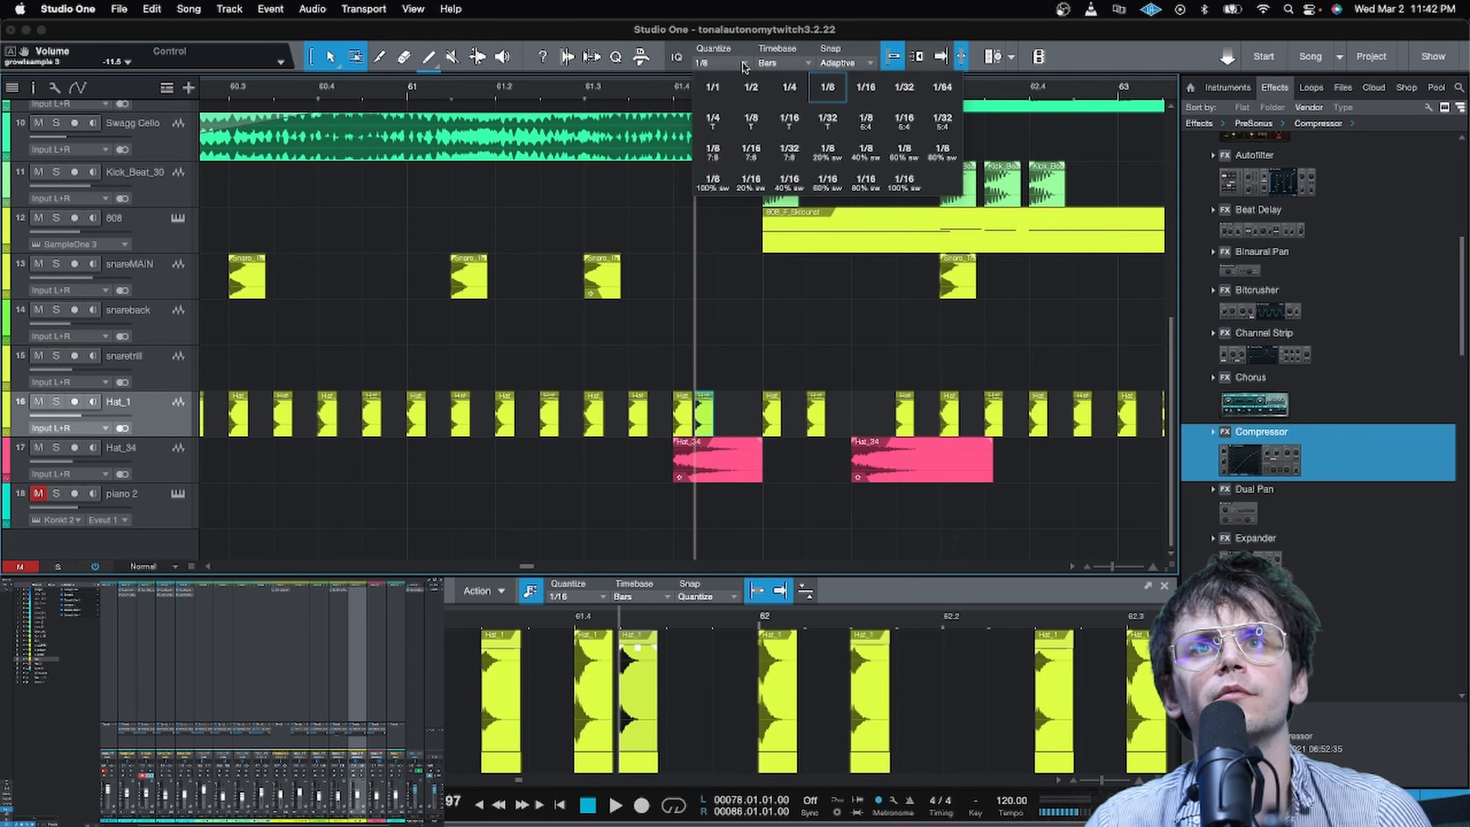
{"action": "left_click", "coordinate": [918, 98]}
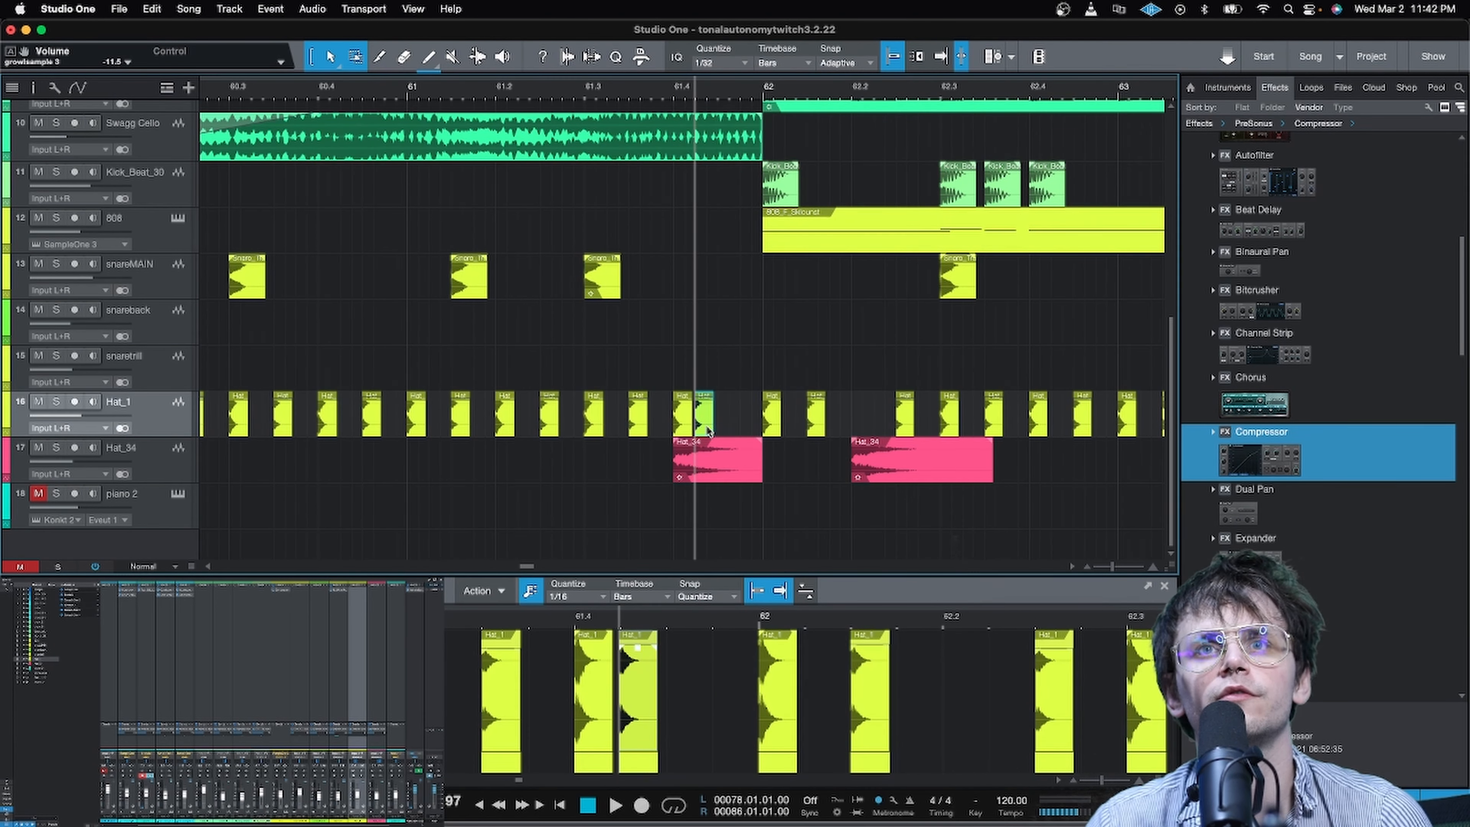
{"action": "key", "text": "Delete"}
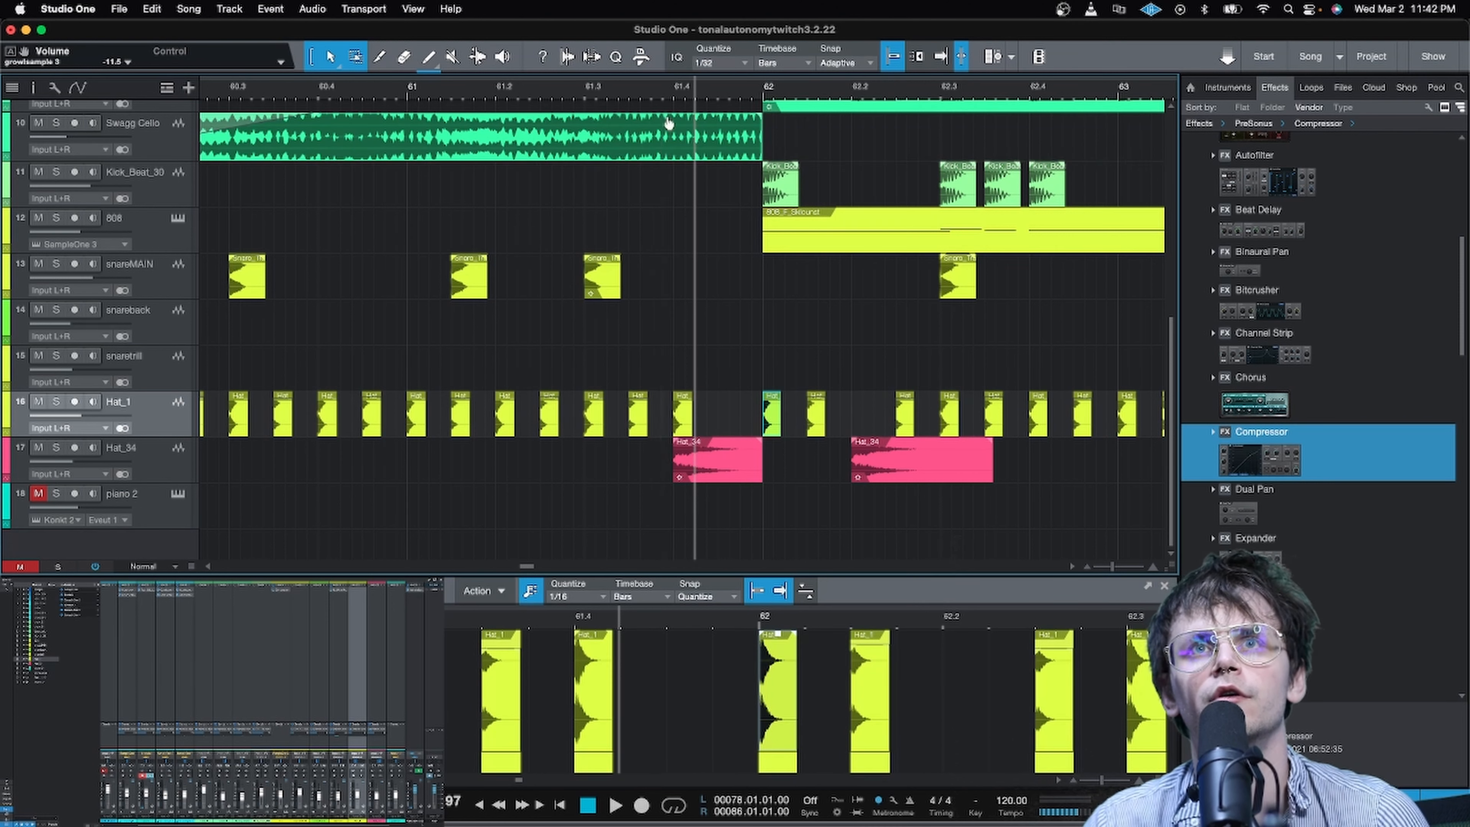
Step: Trim the Hat_1 event at 61.4 to a 1/32 note and duplicate it six times to form a hat roll
{"action": "left_click_drag", "start_coordinate": [673, 88], "coordinate": [673, 106]}
{"action": "left_click_drag", "start_coordinate": [737, 419], "coordinate": [710, 419]}
{"action": "key", "text": "d"}
{"action": "key", "text": "d"}
{"action": "key", "text": "d"}
{"action": "key", "text": "d"}
{"action": "key", "text": "d"}
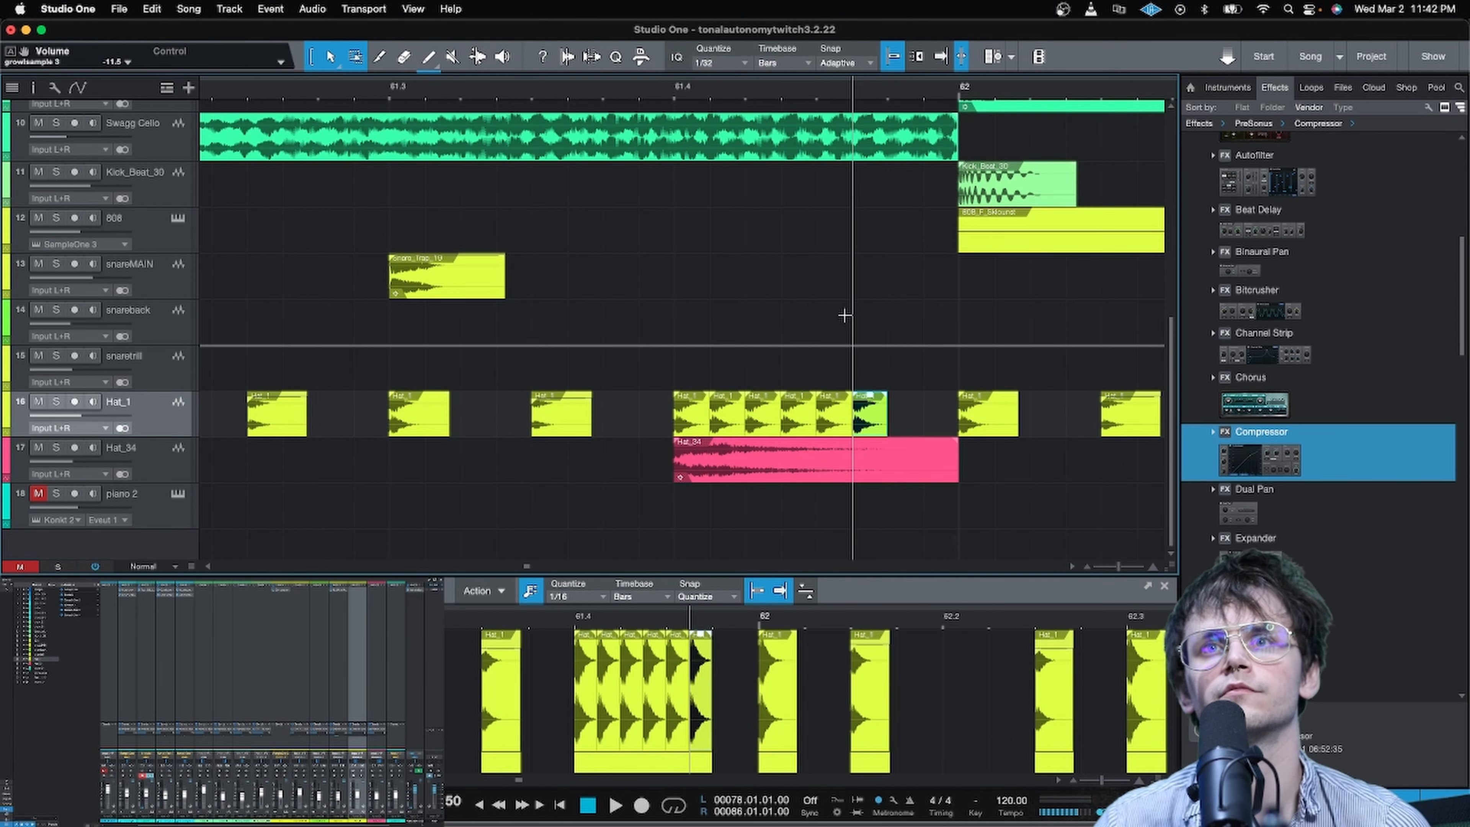
{"action": "key", "text": "d"}
Step: Audition the hat roll before bar 62, delete its last hit, and replay the transition
{"action": "left_click", "coordinate": [334, 89]}
{"action": "key", "text": "space"}
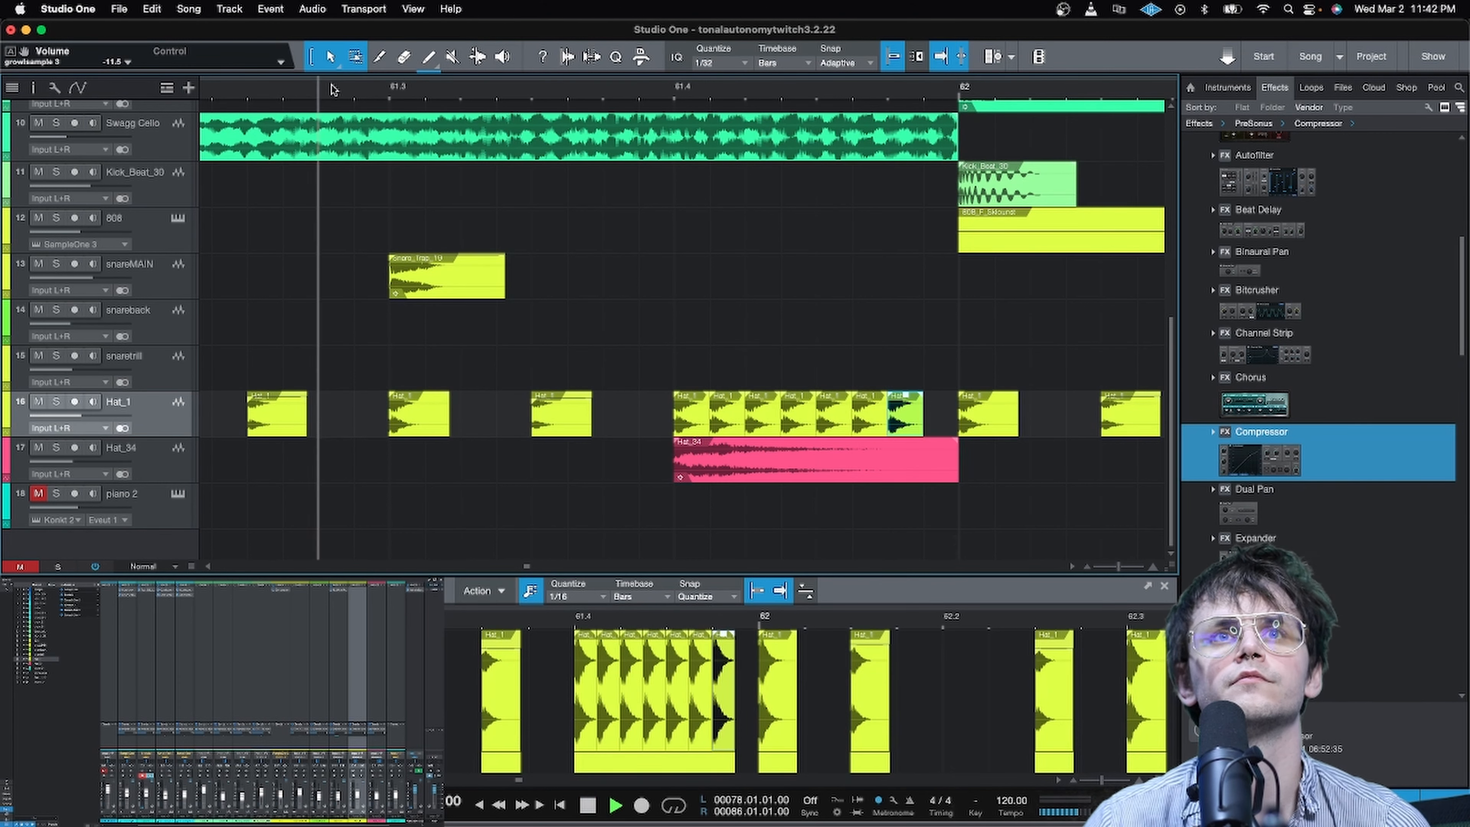
{"action": "key", "text": "space"}
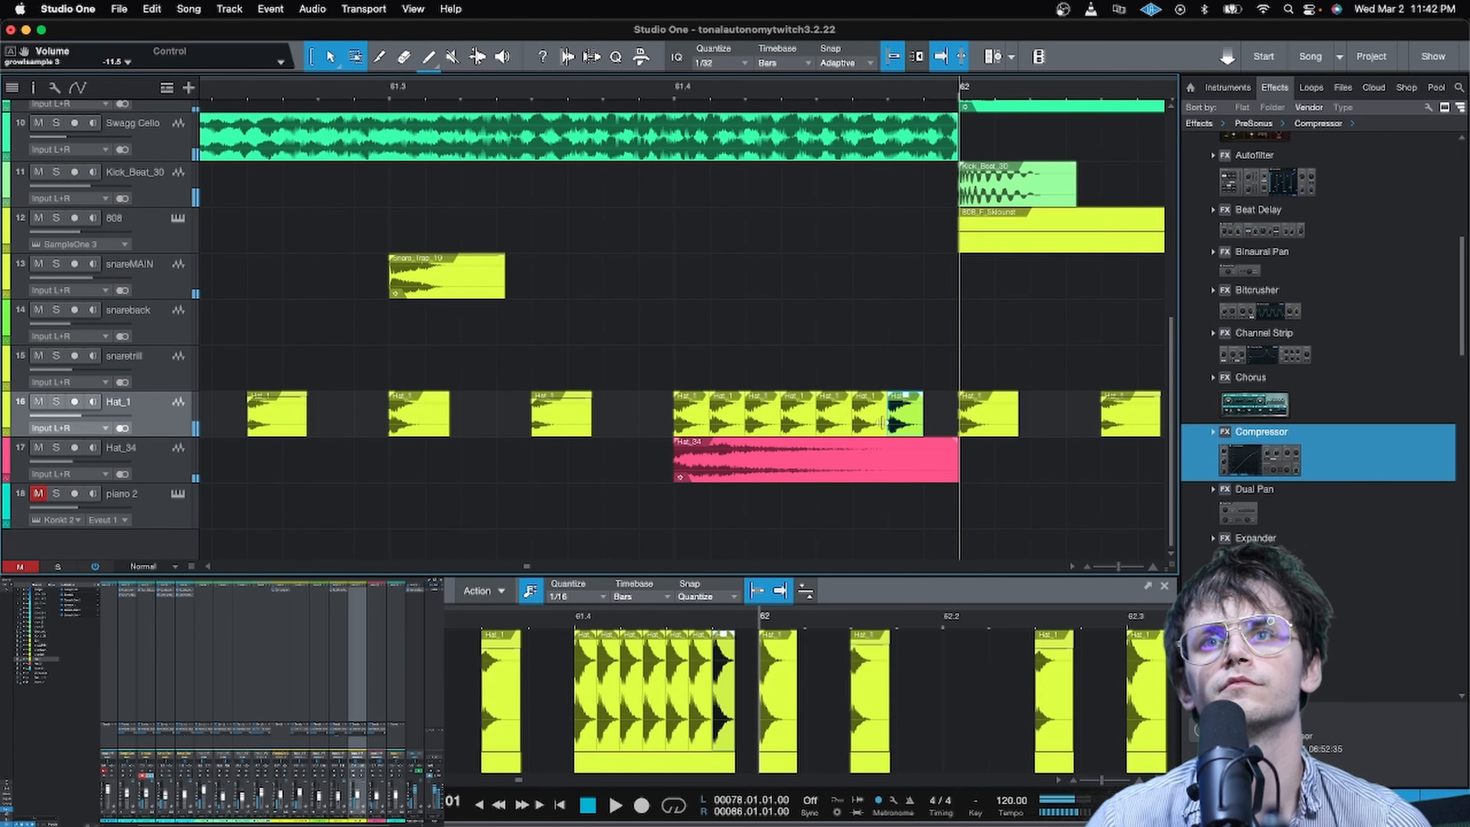
{"action": "key", "text": "Delete"}
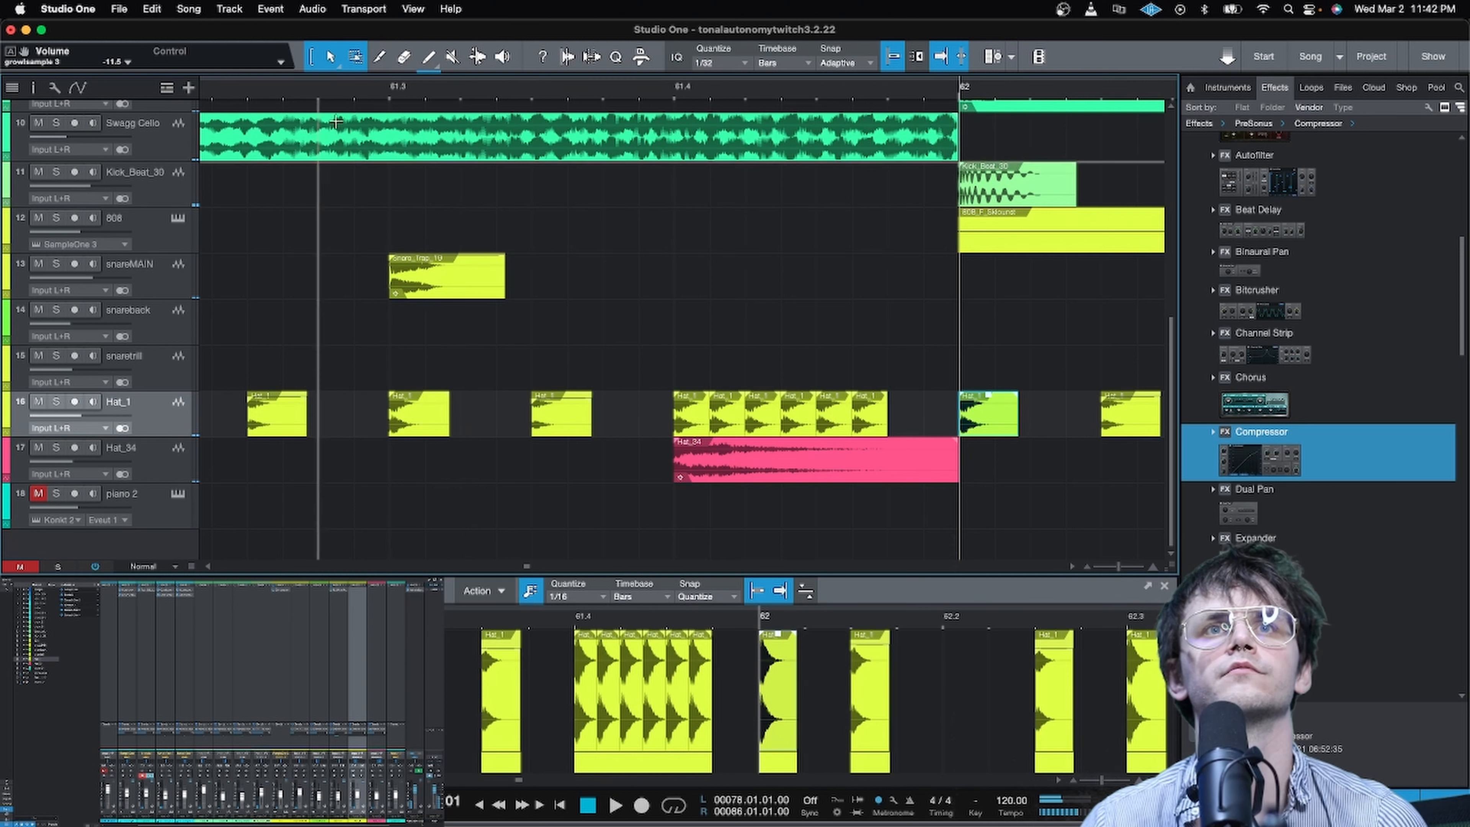
{"action": "left_click", "coordinate": [307, 93]}
{"action": "key", "text": "space"}
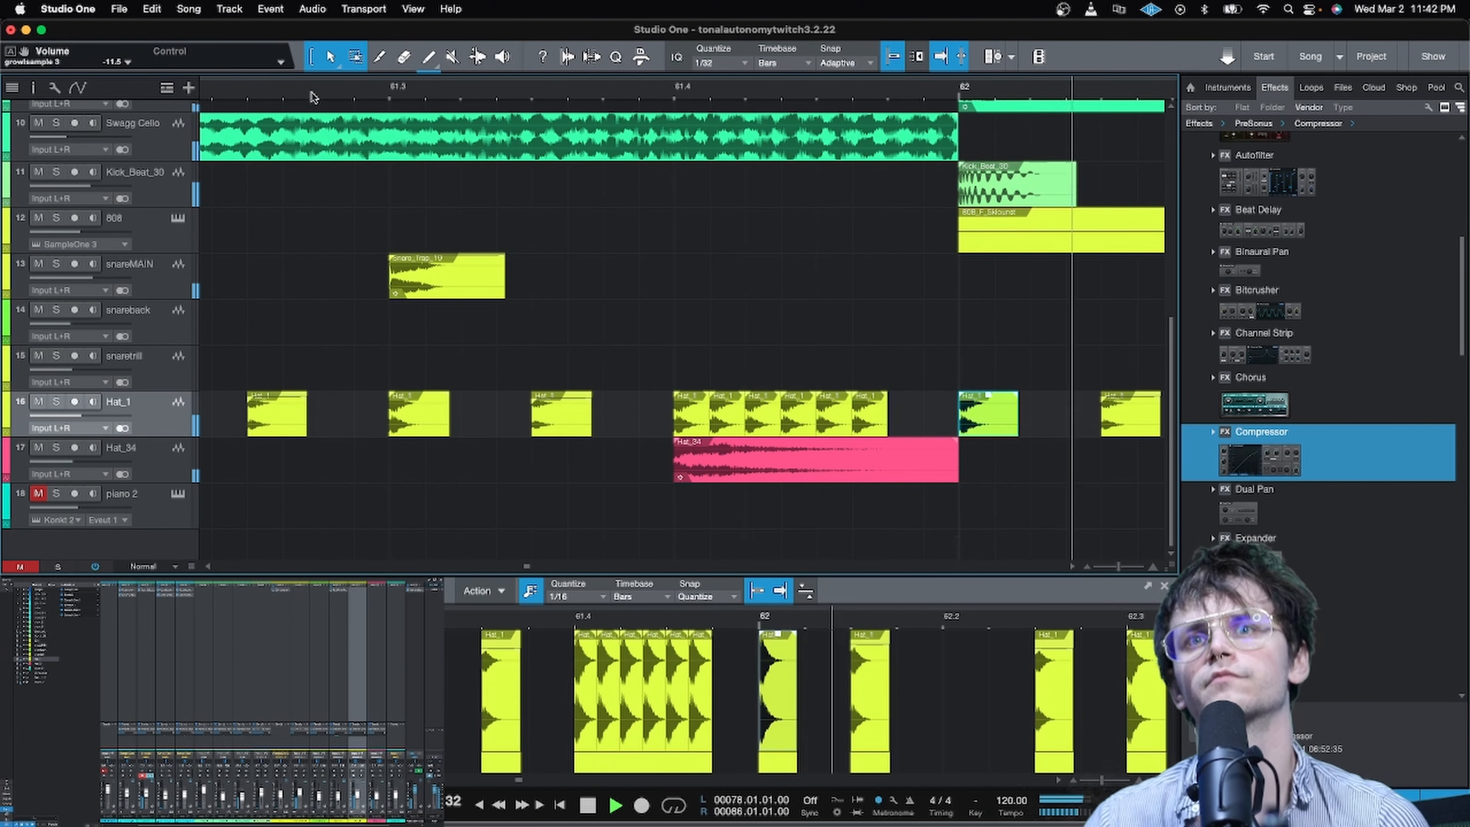
Step: Delete the snareMAIN hit at 37.4 and the Hat_1 hit between 37.4 and bar 38
{"action": "scroll", "coordinate": [421, 98], "scroll_direction": "down", "scroll_amount": 15}
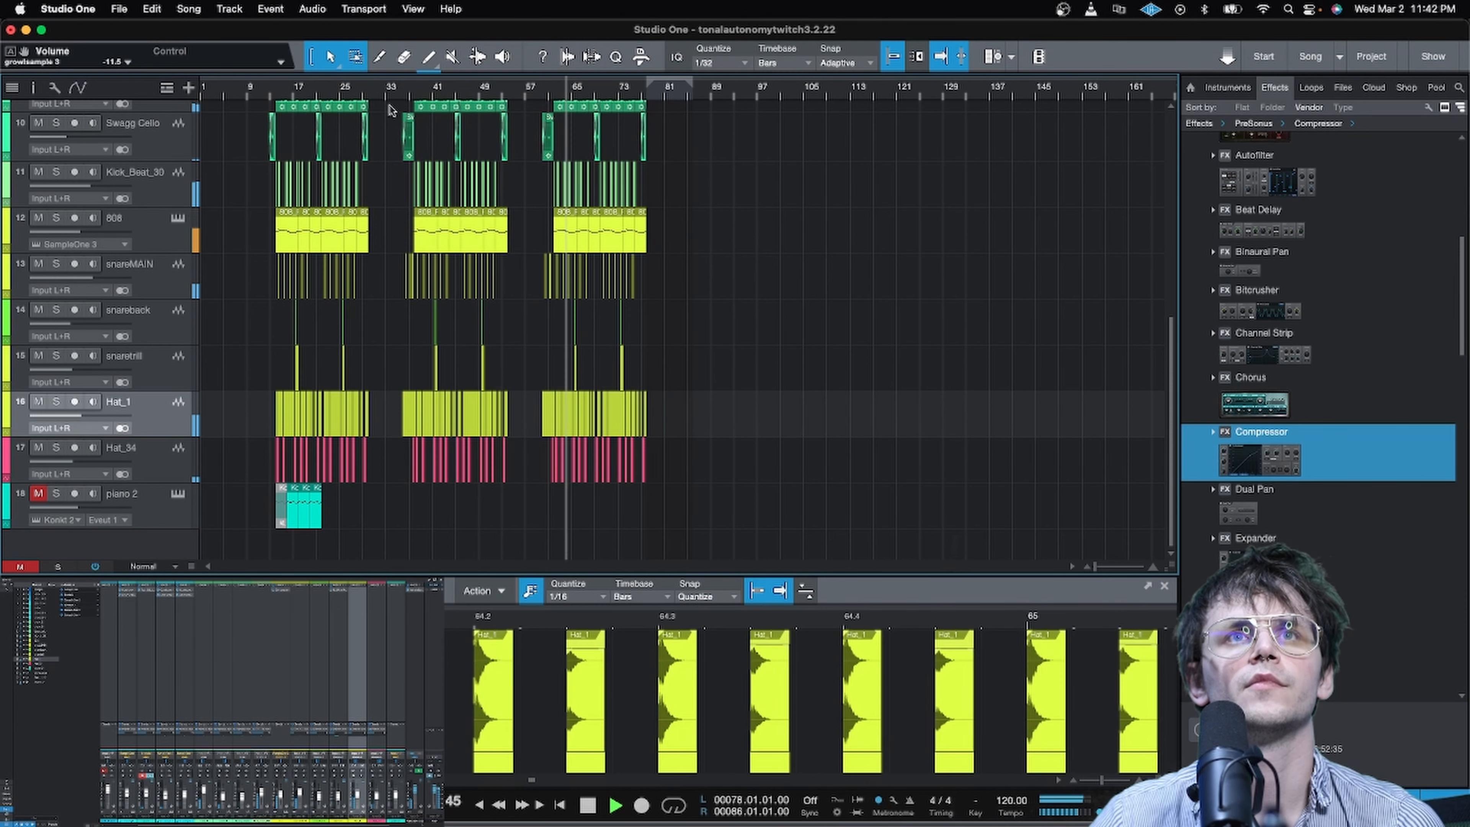
{"action": "scroll", "coordinate": [405, 98], "scroll_direction": "up", "scroll_amount": 15}
{"action": "key", "text": "space"}
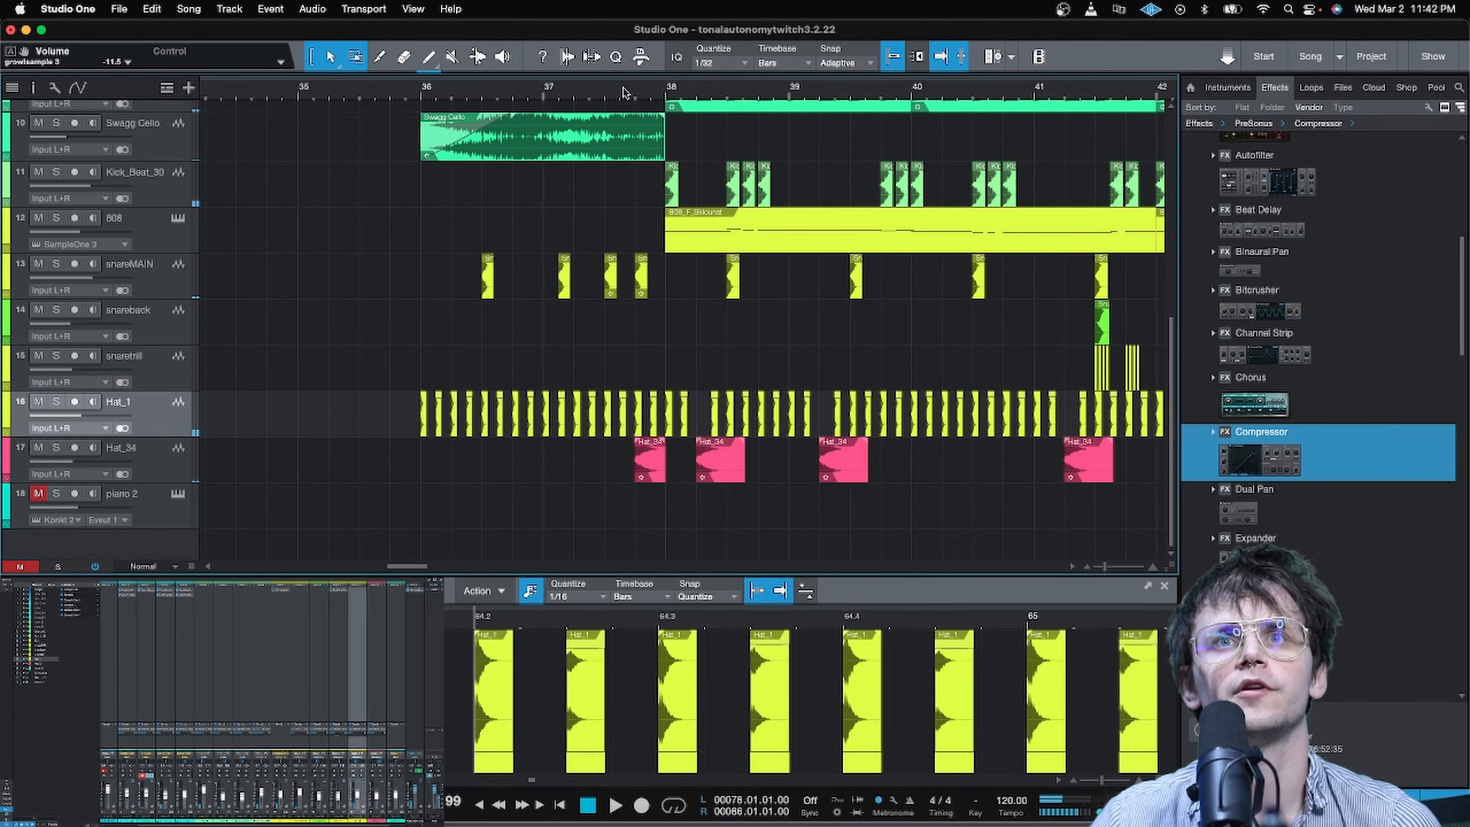
{"action": "scroll", "coordinate": [625, 93], "scroll_direction": "up", "scroll_amount": 5}
{"action": "left_click", "coordinate": [724, 286]}
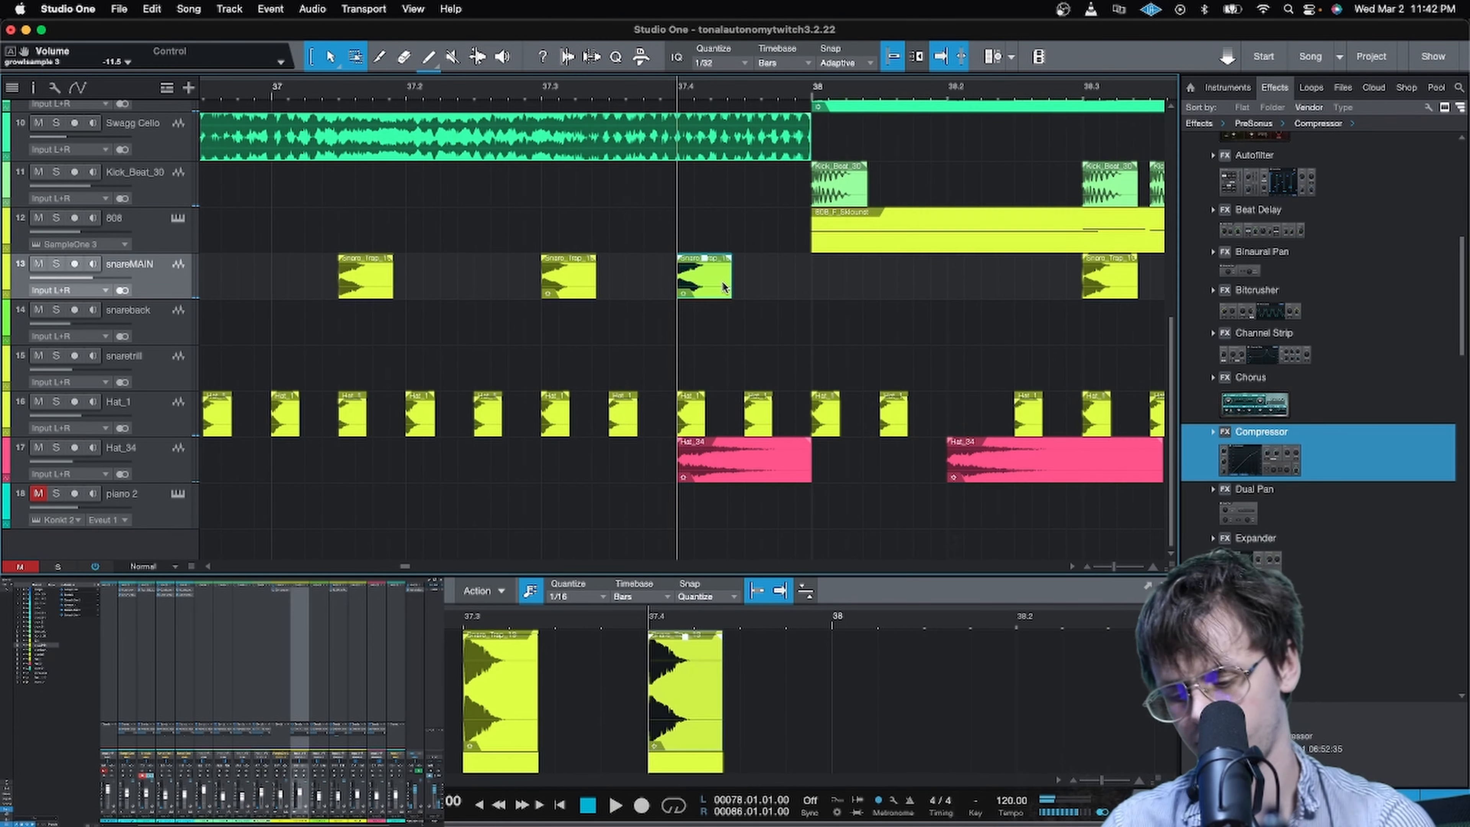
{"action": "key", "text": "Delete"}
{"action": "left_click", "coordinate": [760, 422]}
{"action": "key", "text": "Delete"}
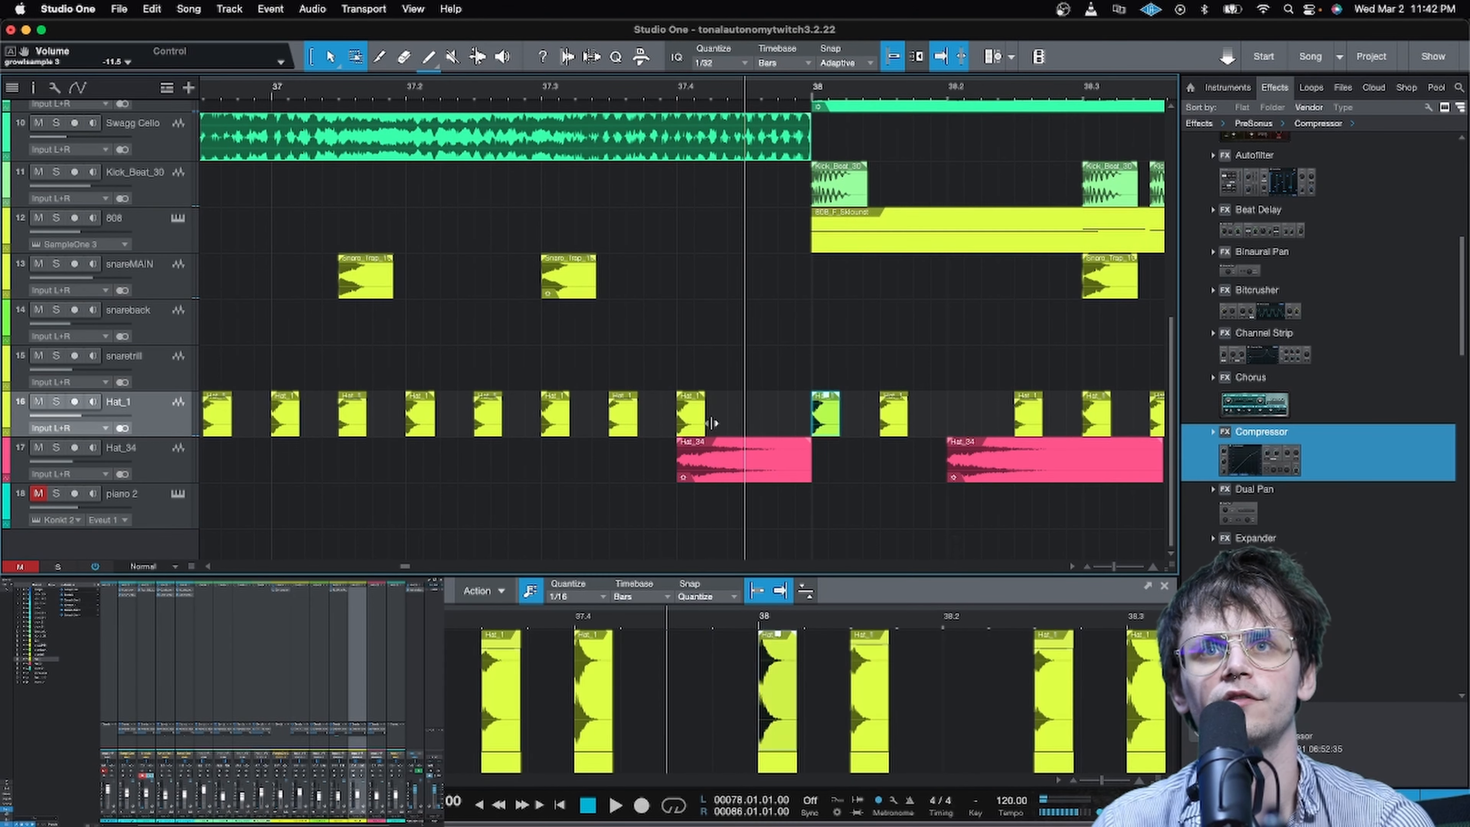
Step: Trim the Hat_1 event at 37.4 to a 1/32 note, duplicate it five times, and audition the transition into bar 38
{"action": "left_click_drag", "start_coordinate": [705, 425], "coordinate": [699, 425]}
{"action": "key", "text": "super+d"}
{"action": "key", "text": "super+d"}
{"action": "key", "text": "super+d"}
{"action": "key", "text": "super+d"}
{"action": "key", "text": "super+d"}
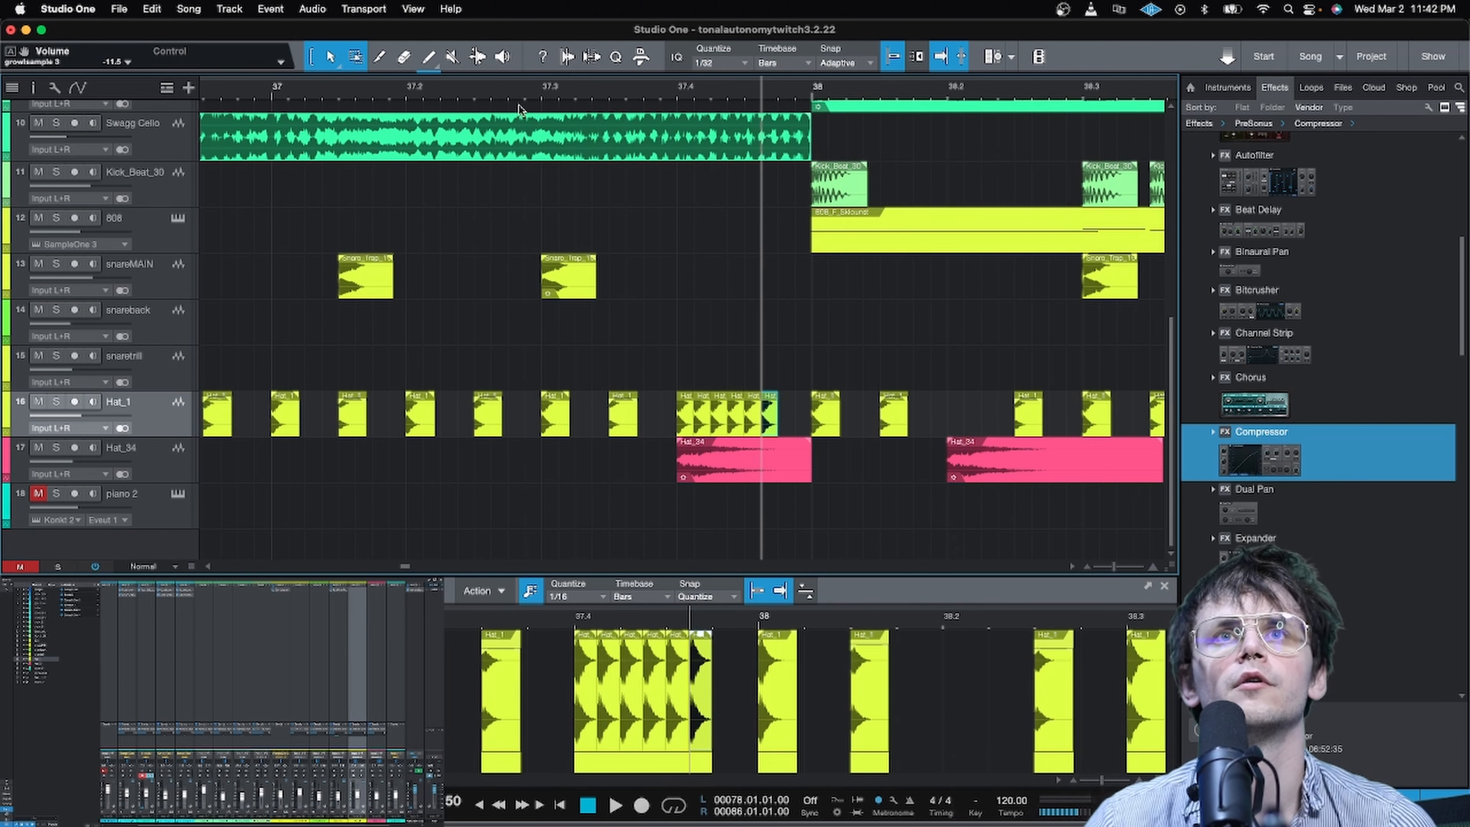
{"action": "left_click", "coordinate": [498, 91]}
{"action": "key", "text": "space"}
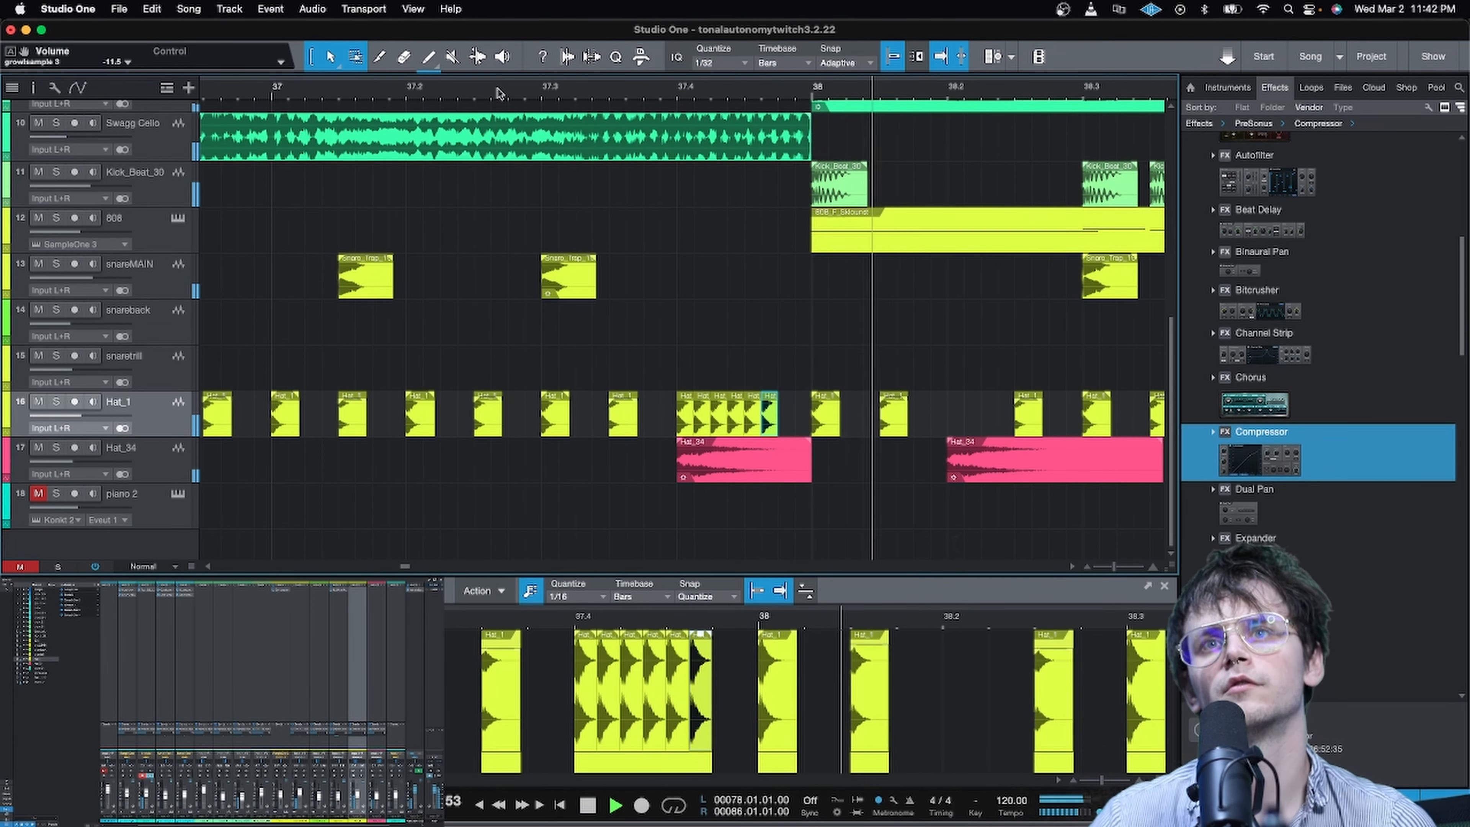
{"action": "key", "text": "space"}
{"action": "left_click", "coordinate": [738, 469]}
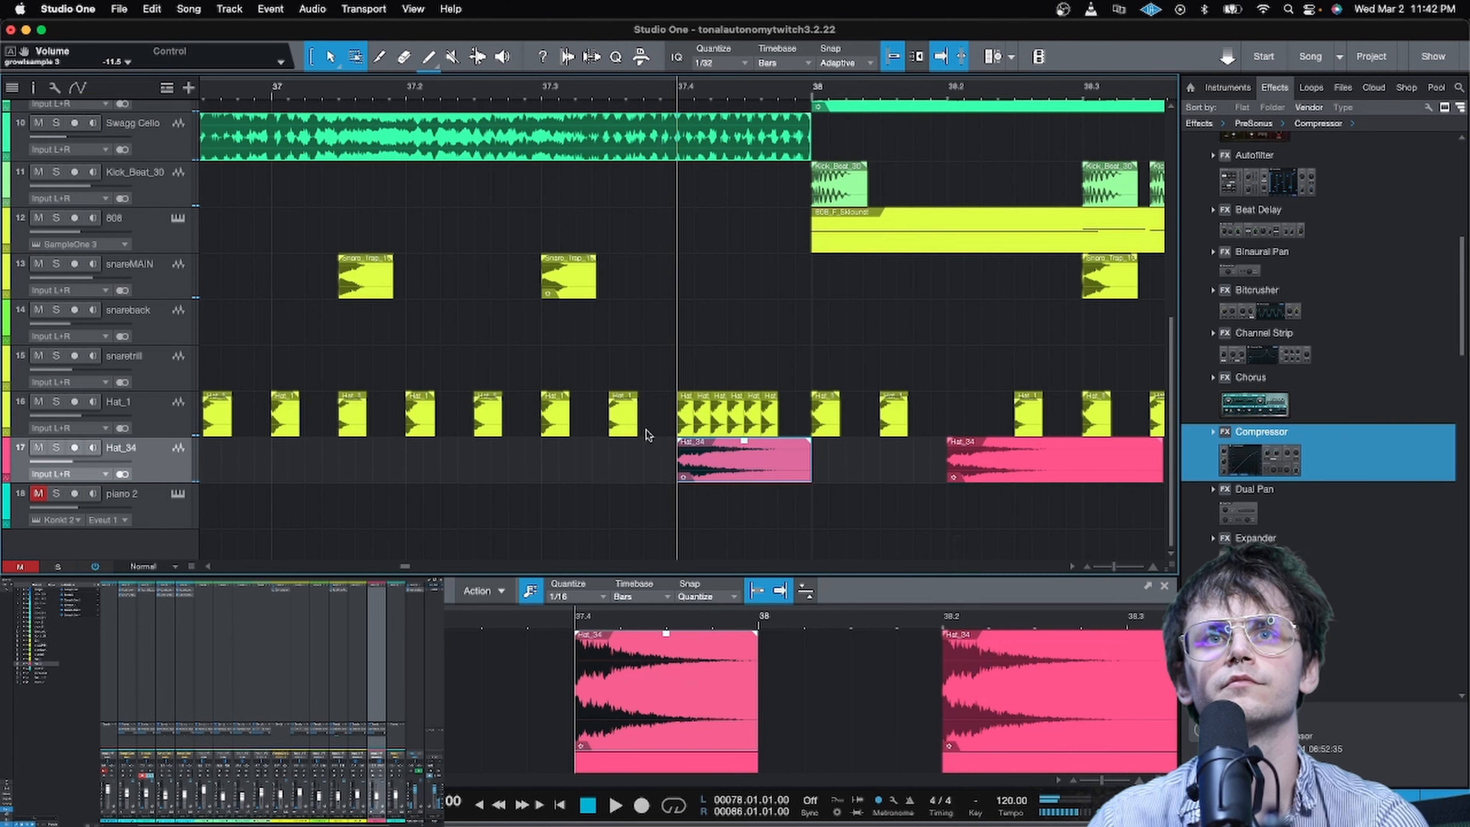
{"action": "left_click", "coordinate": [235, 89]}
{"action": "key", "text": "space"}
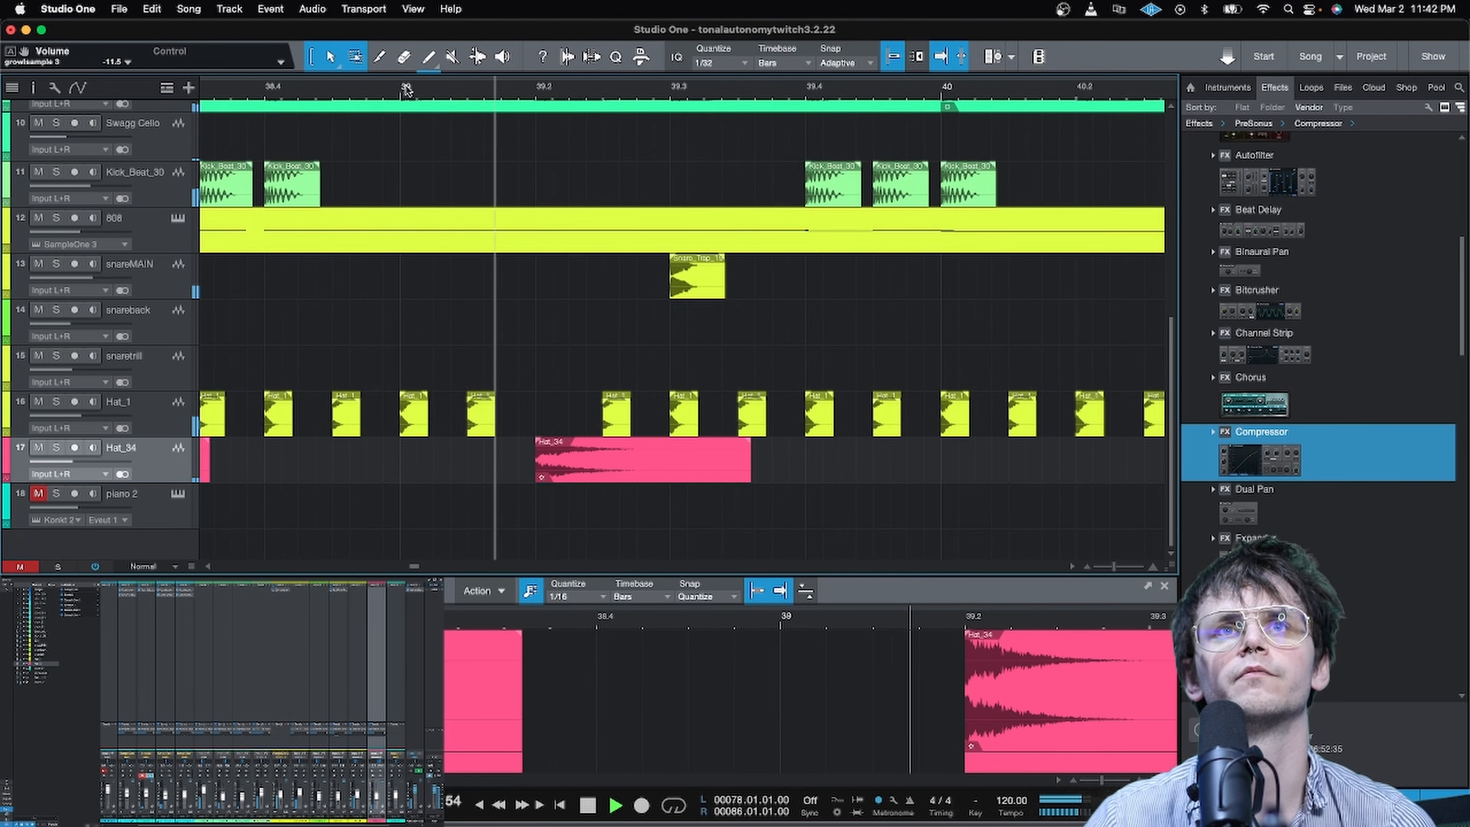
Step: Set the locator range from bar 2 to bar 86 and play the arrangement from the beginning
{"action": "scroll", "coordinate": [407, 89], "scroll_direction": "down", "scroll_amount": 10}
{"action": "scroll", "coordinate": [407, 89], "scroll_direction": "down", "scroll_amount": 10}
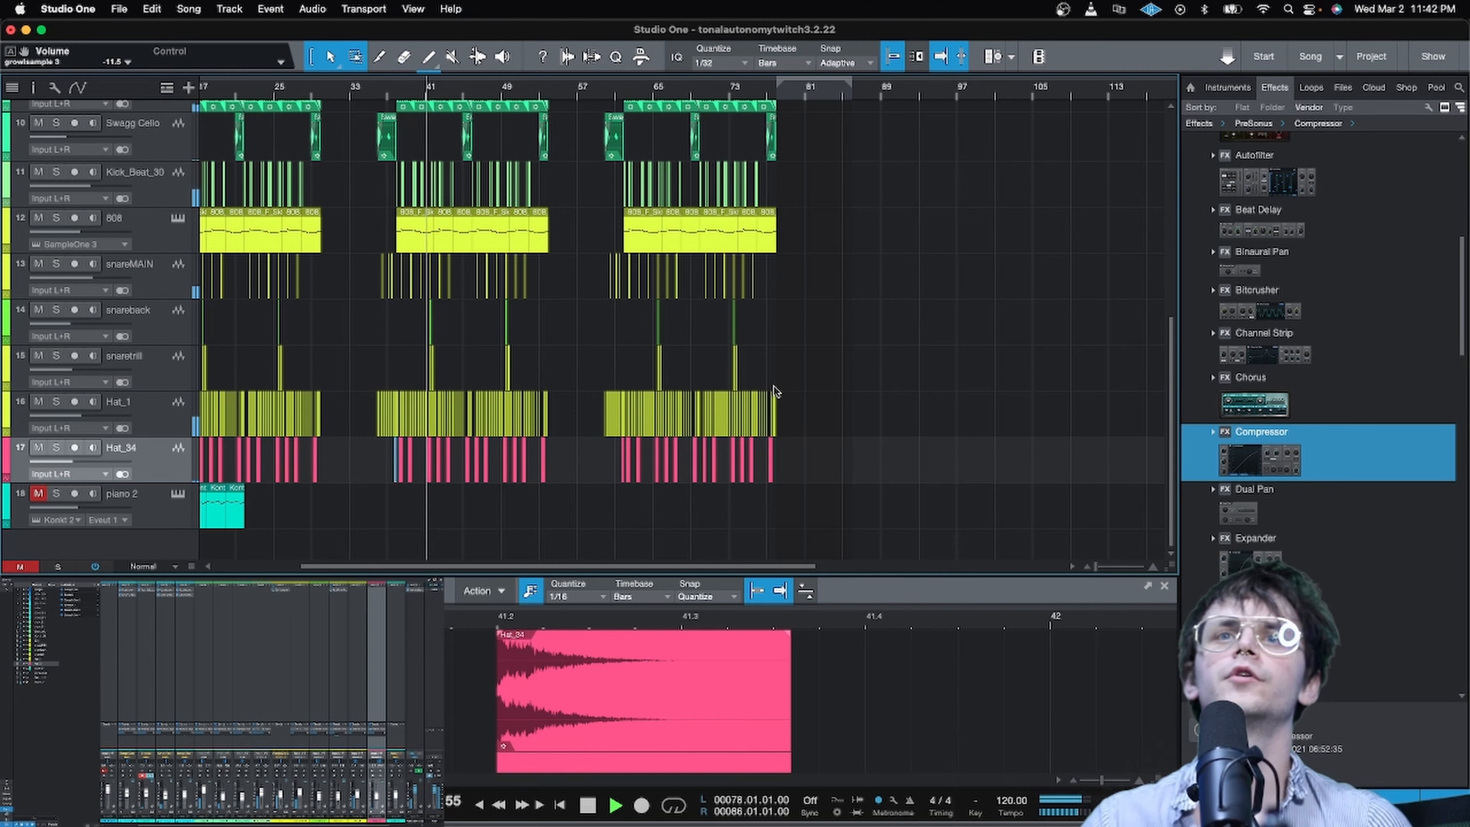
{"action": "scroll", "coordinate": [774, 392], "scroll_direction": "up", "scroll_amount": 10}
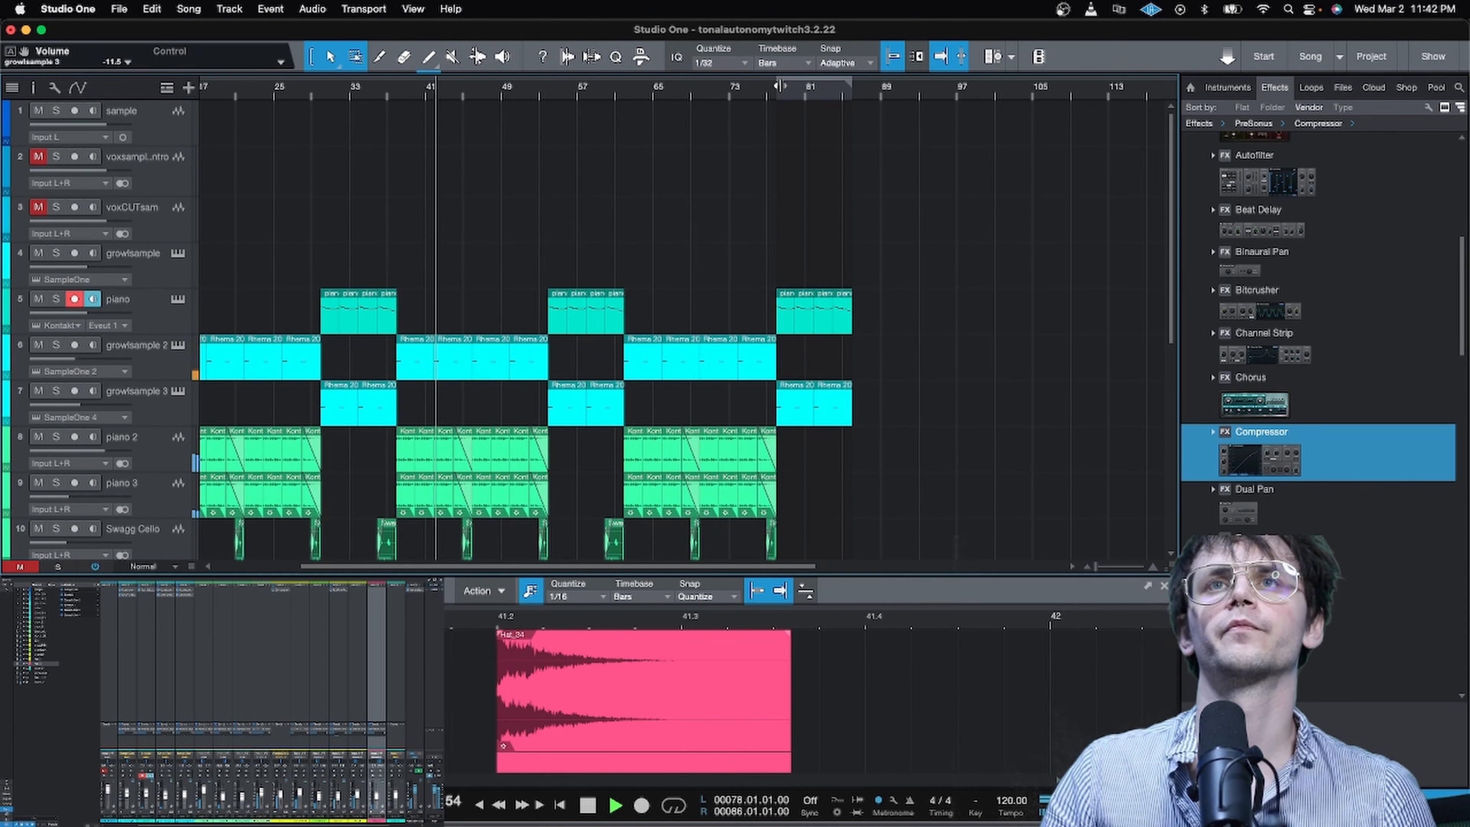
{"action": "scroll", "coordinate": [688, 318], "scroll_direction": "left", "scroll_amount": 8}
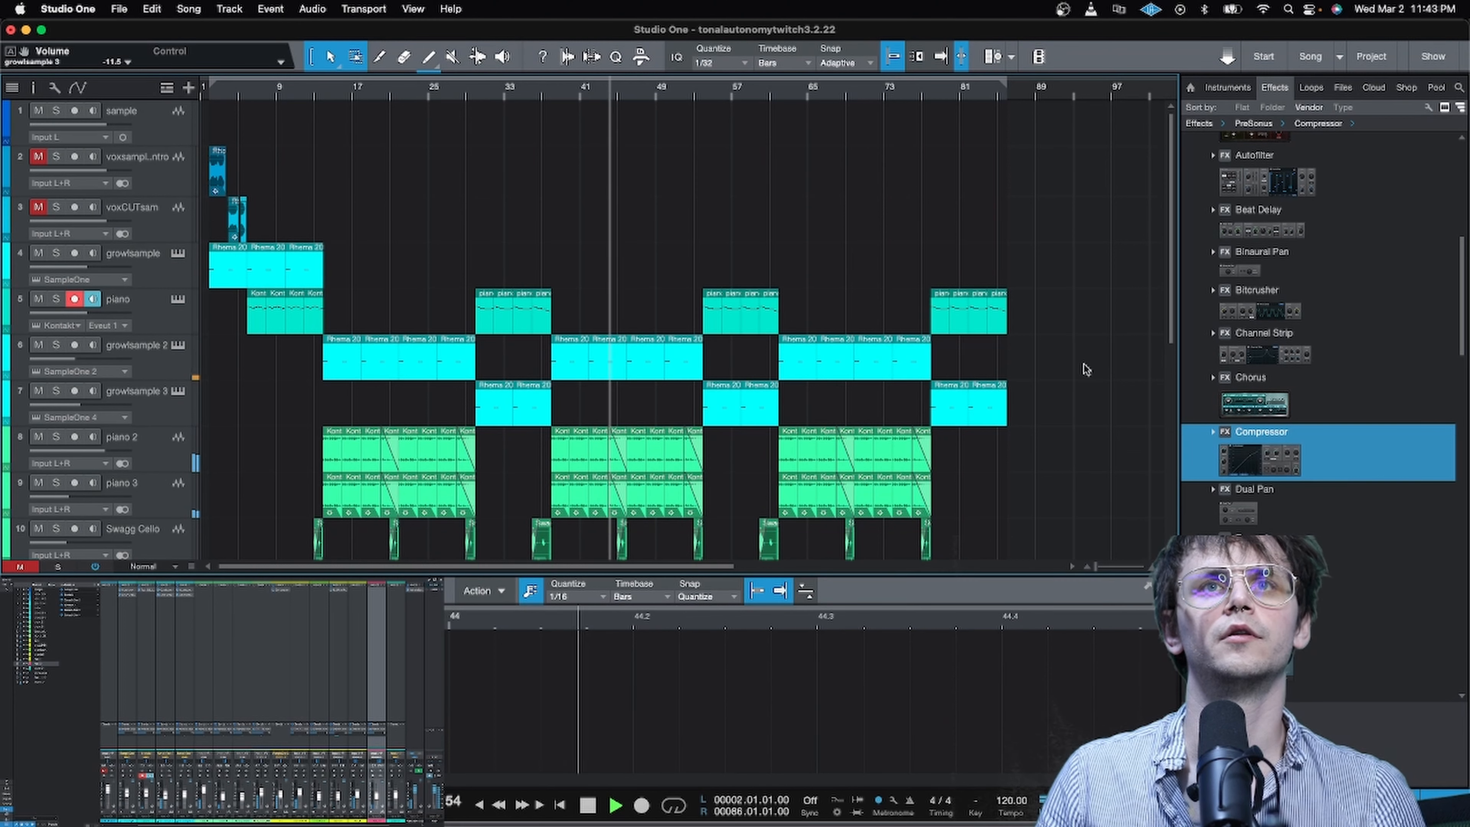
{"action": "key", "text": "space"}
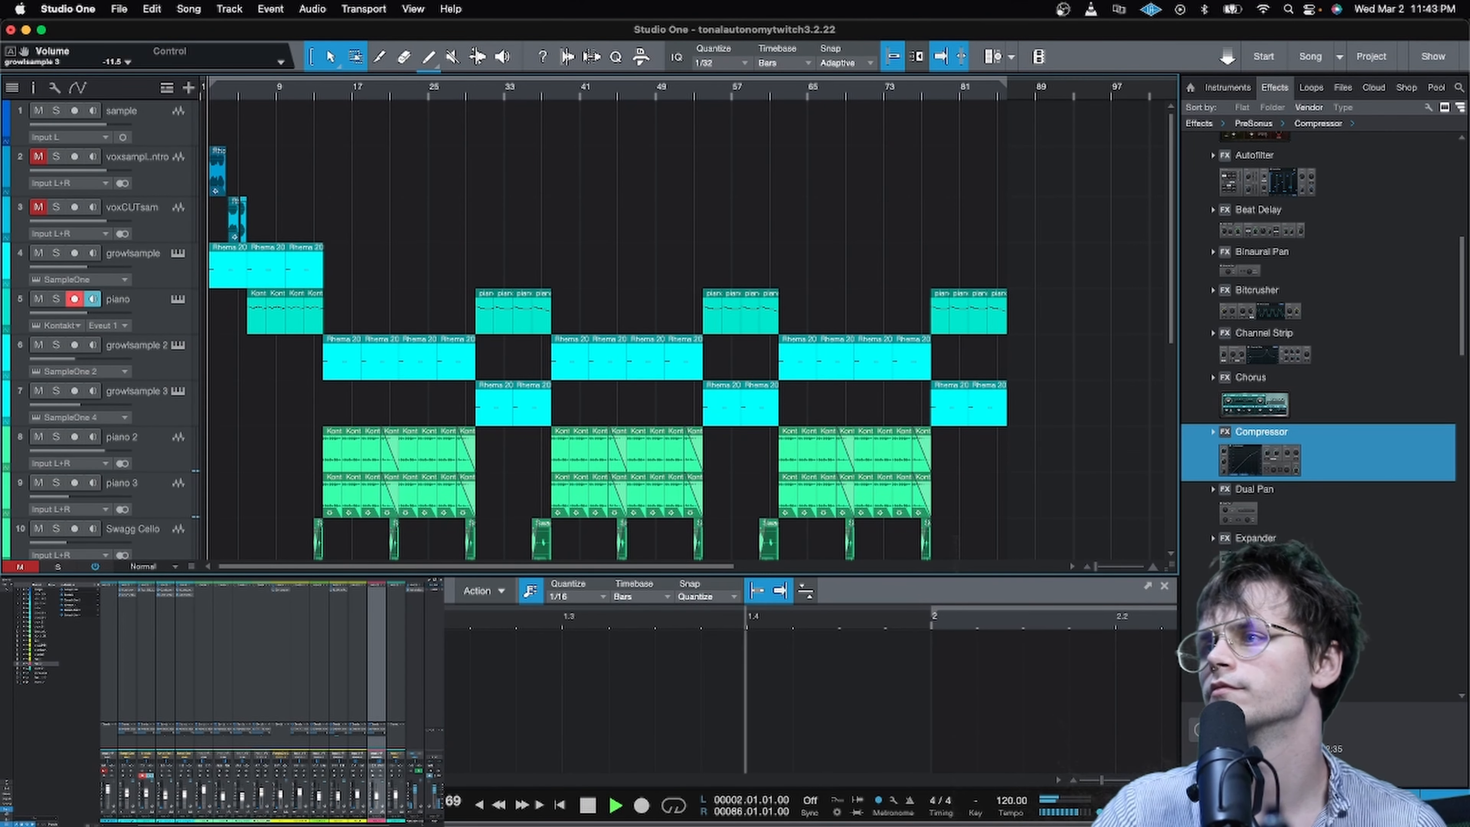
Step: Collapse the PreSonus effects folder and replay the intro from its start
{"action": "scroll", "coordinate": [1214, 371], "scroll_direction": "up", "scroll_amount": 5}
{"action": "scroll", "coordinate": [1244, 388], "scroll_direction": "down", "scroll_amount": 5}
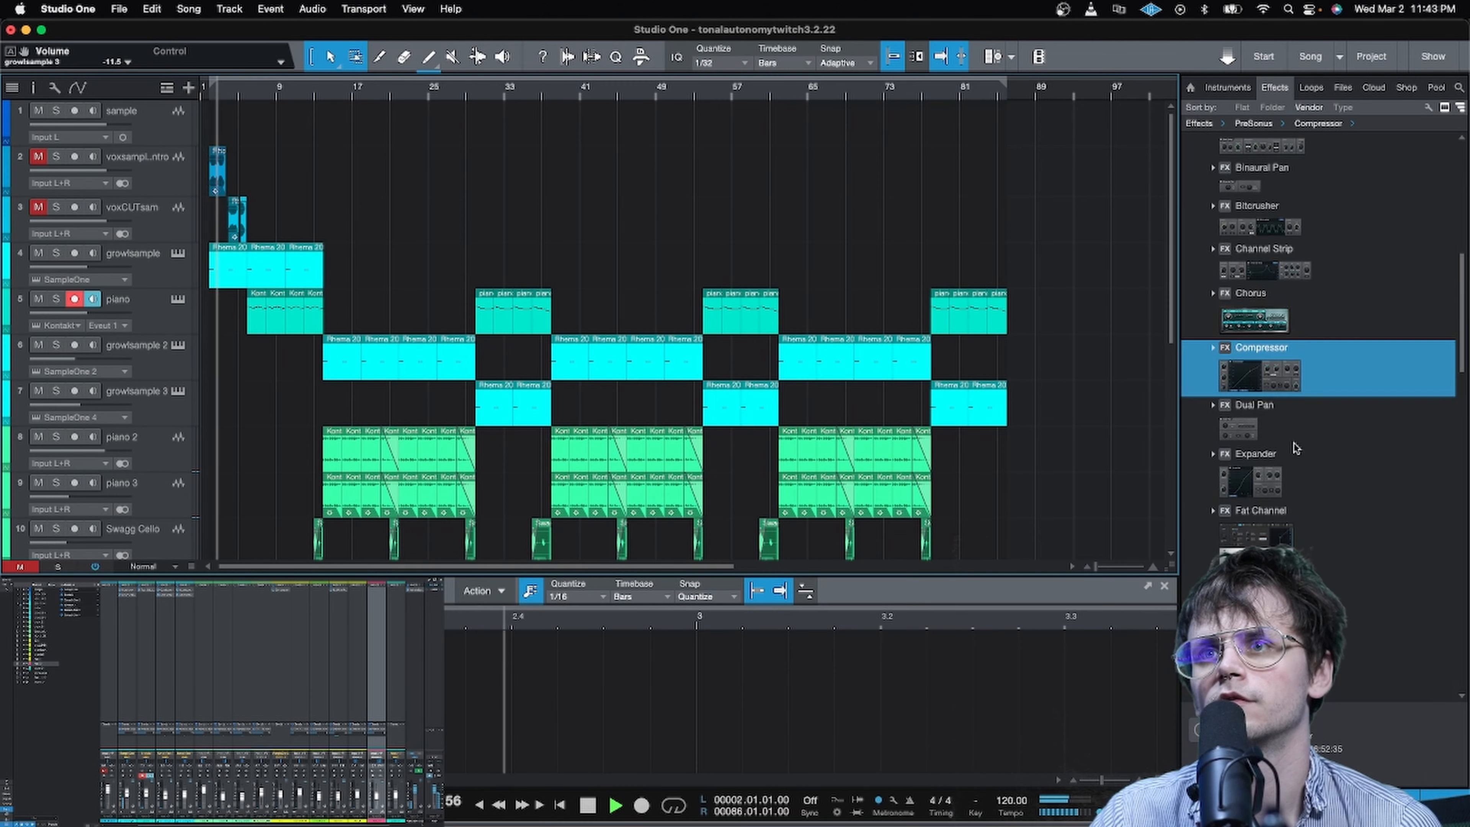
{"action": "scroll", "coordinate": [1281, 407], "scroll_direction": "up", "scroll_amount": 5}
{"action": "double_click", "coordinate": [1266, 344]}
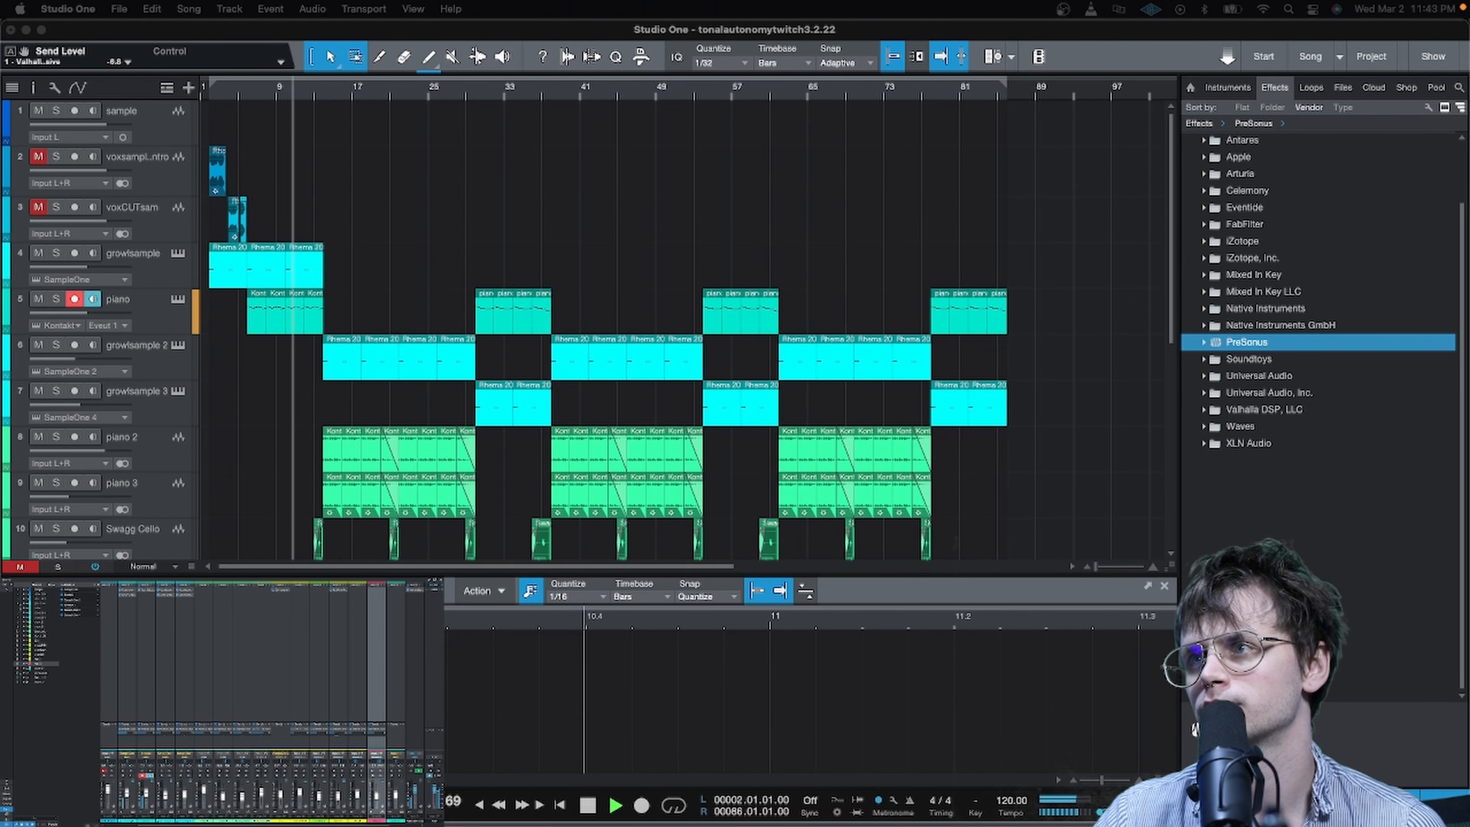
{"action": "left_click", "coordinate": [210, 87]}
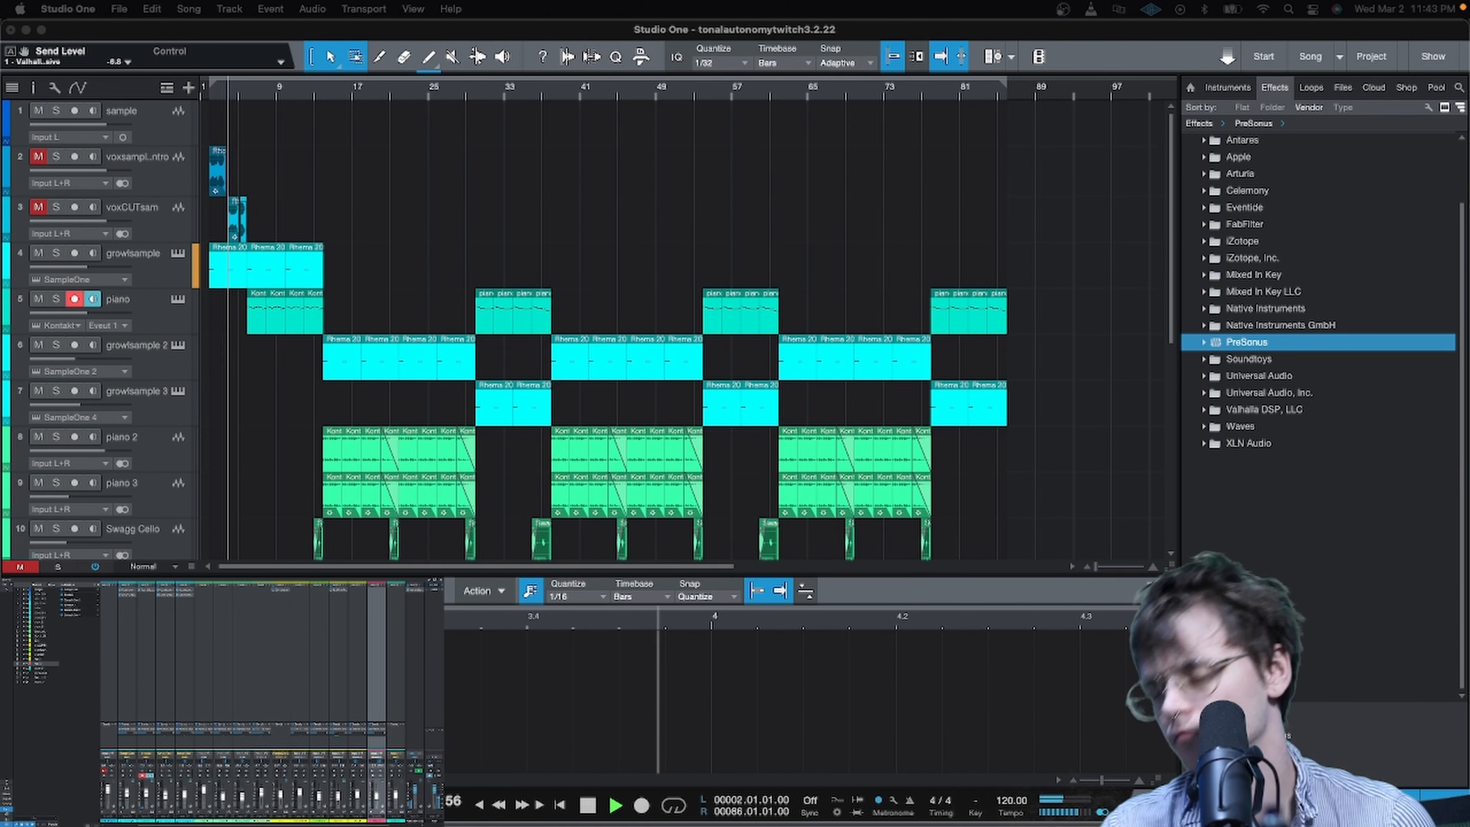
{"action": "key", "text": "space"}
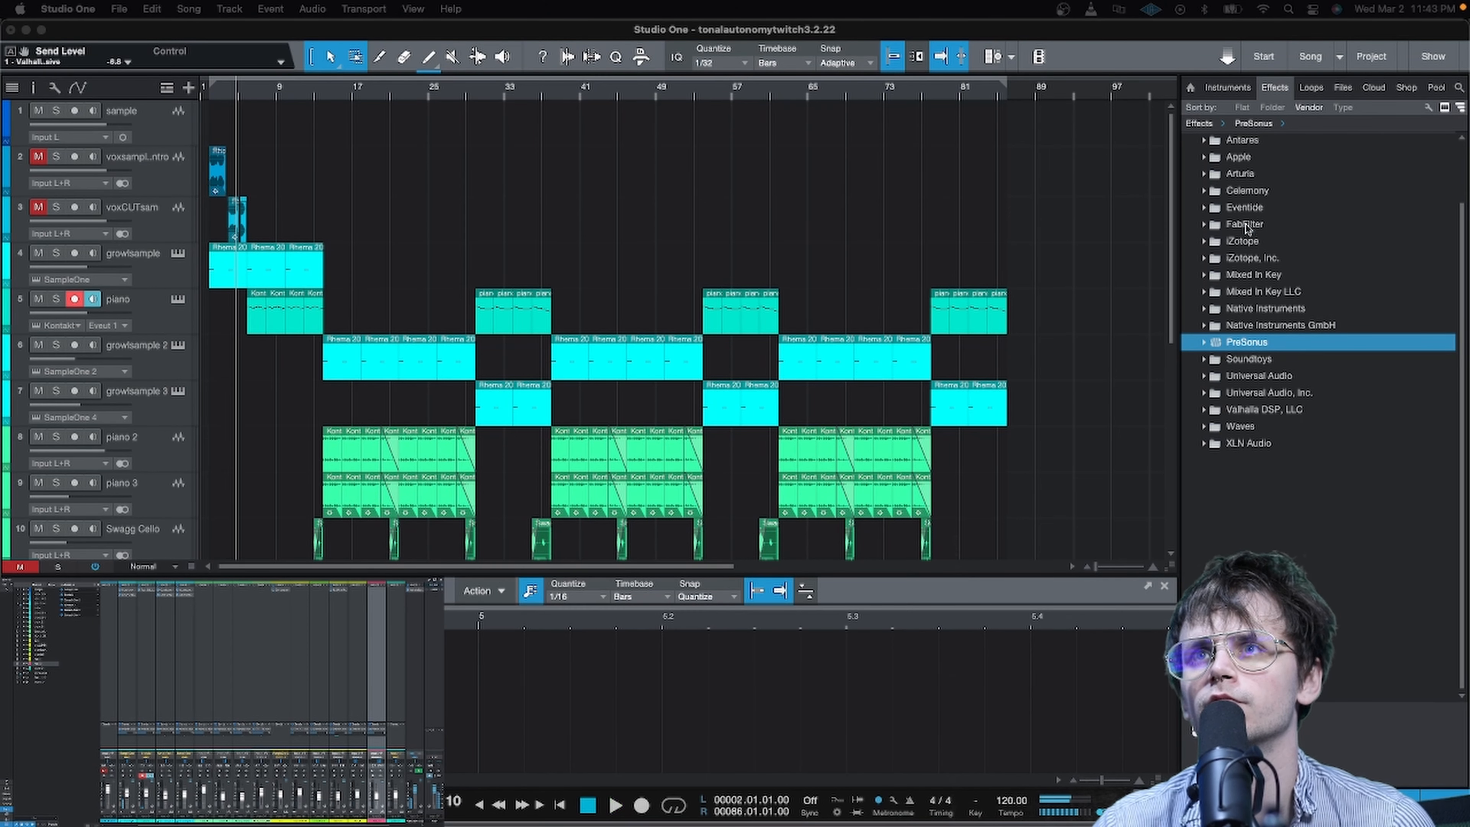
Step: Insert FabFilter Saturn 2 on the growlsample track and load its guitar amp preset Stoner Amp MdB
{"action": "double_click", "coordinate": [1251, 227]}
{"action": "left_click", "coordinate": [1259, 574]}
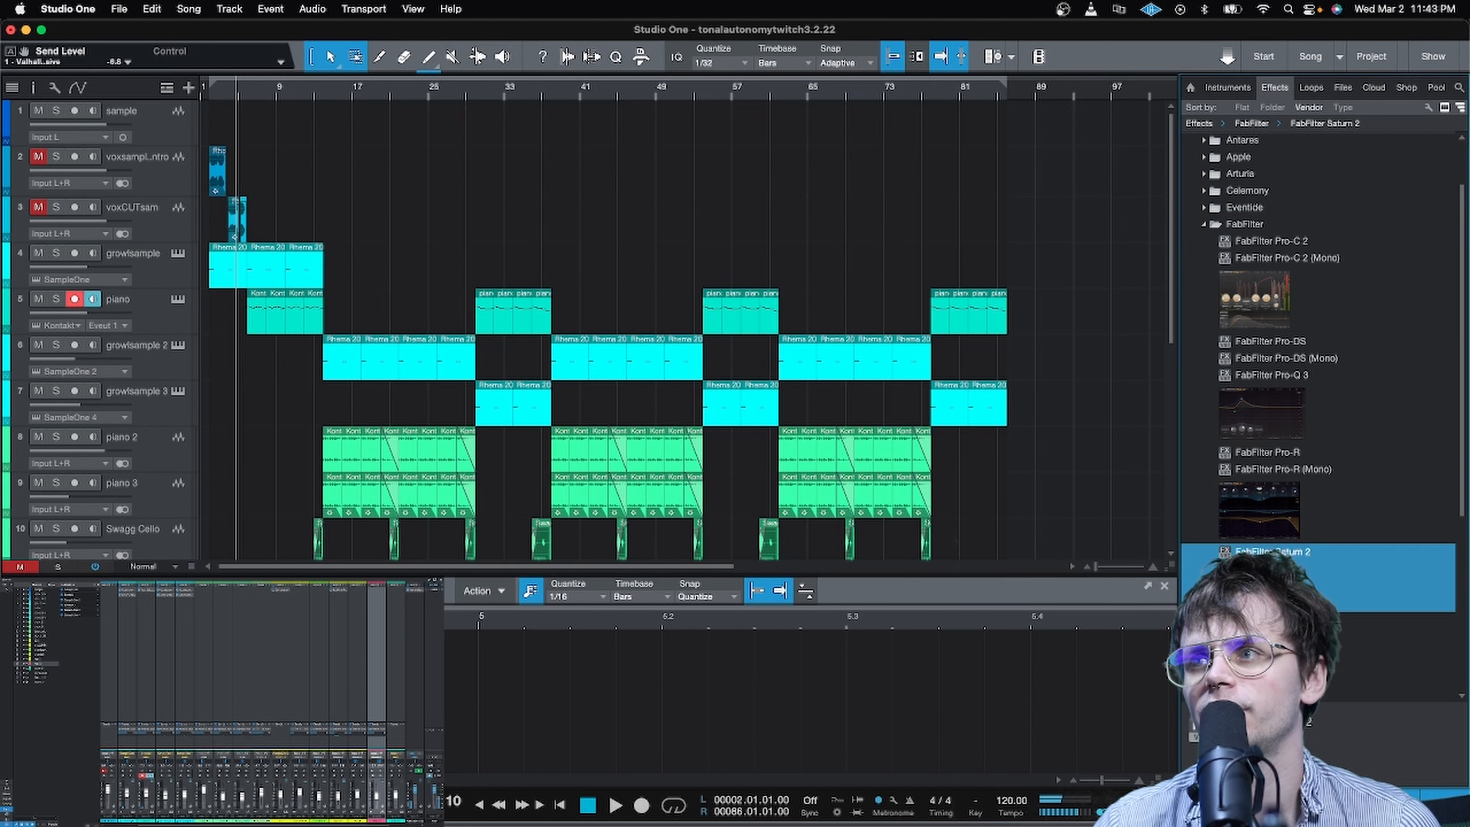
{"action": "left_click_drag", "start_coordinate": [1283, 597], "coordinate": [1469, 613]}
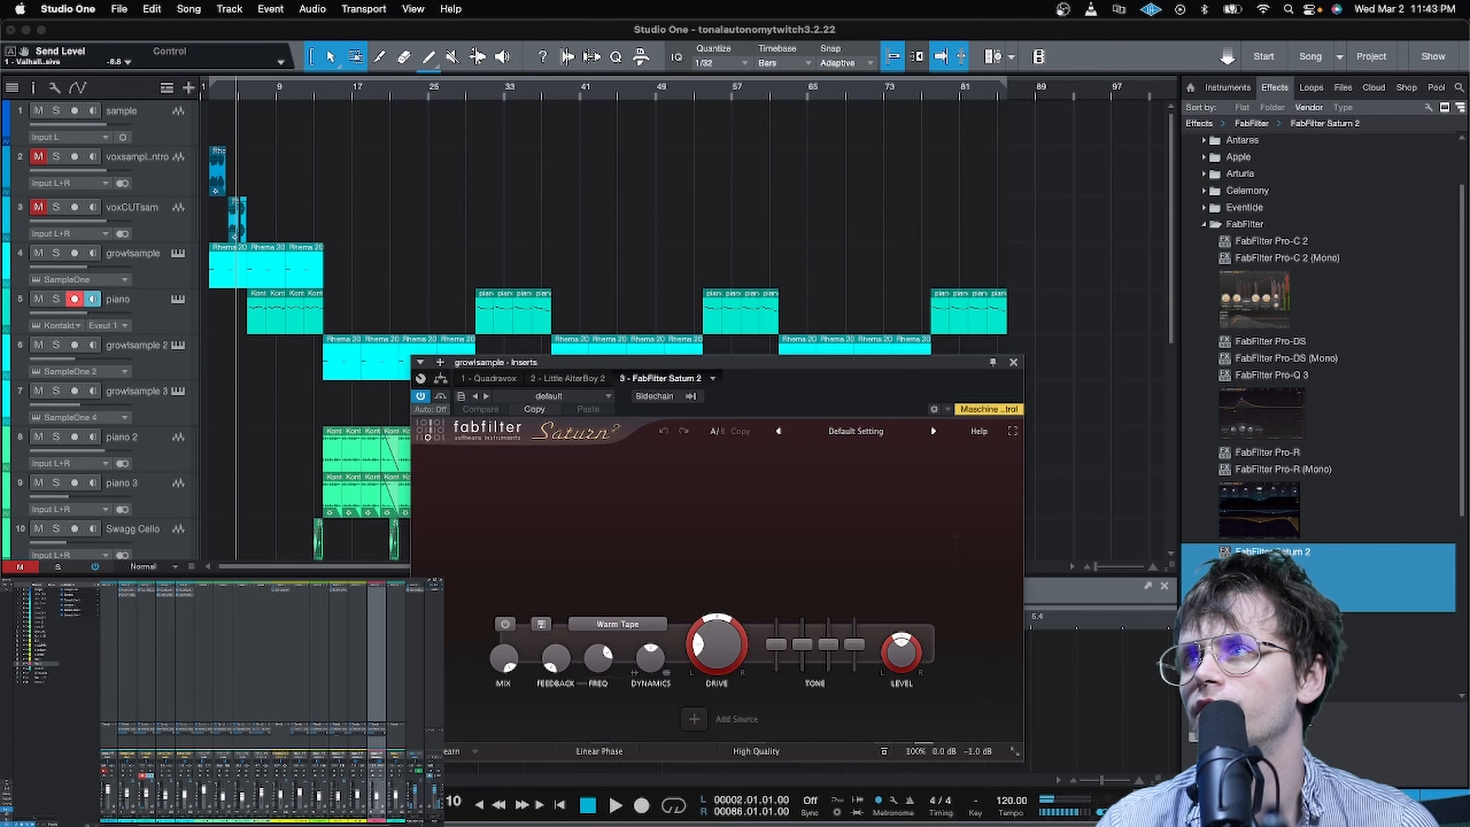
{"action": "left_click", "coordinate": [853, 432]}
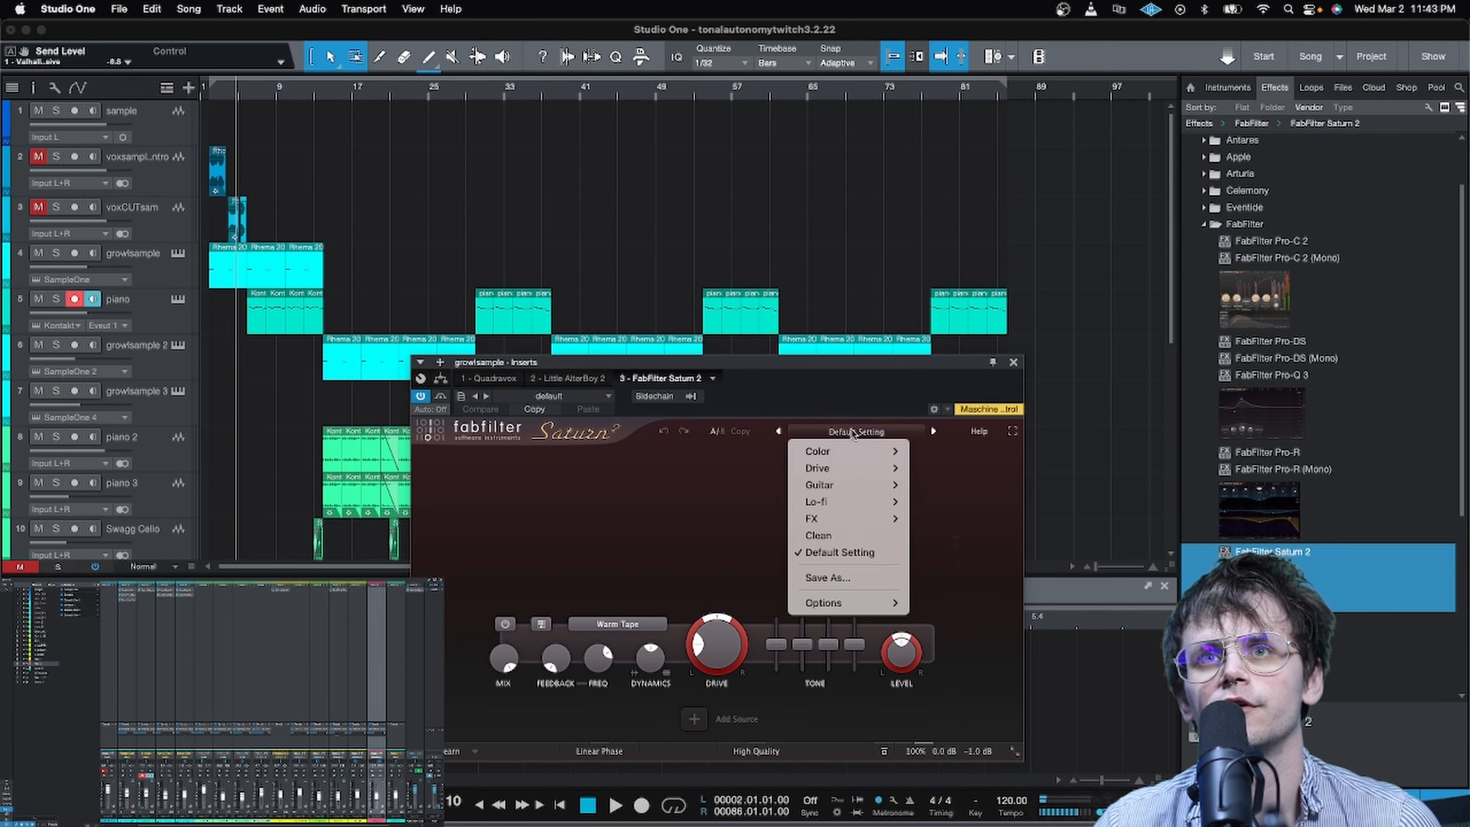
{"action": "mouse_move", "coordinate": [839, 480]}
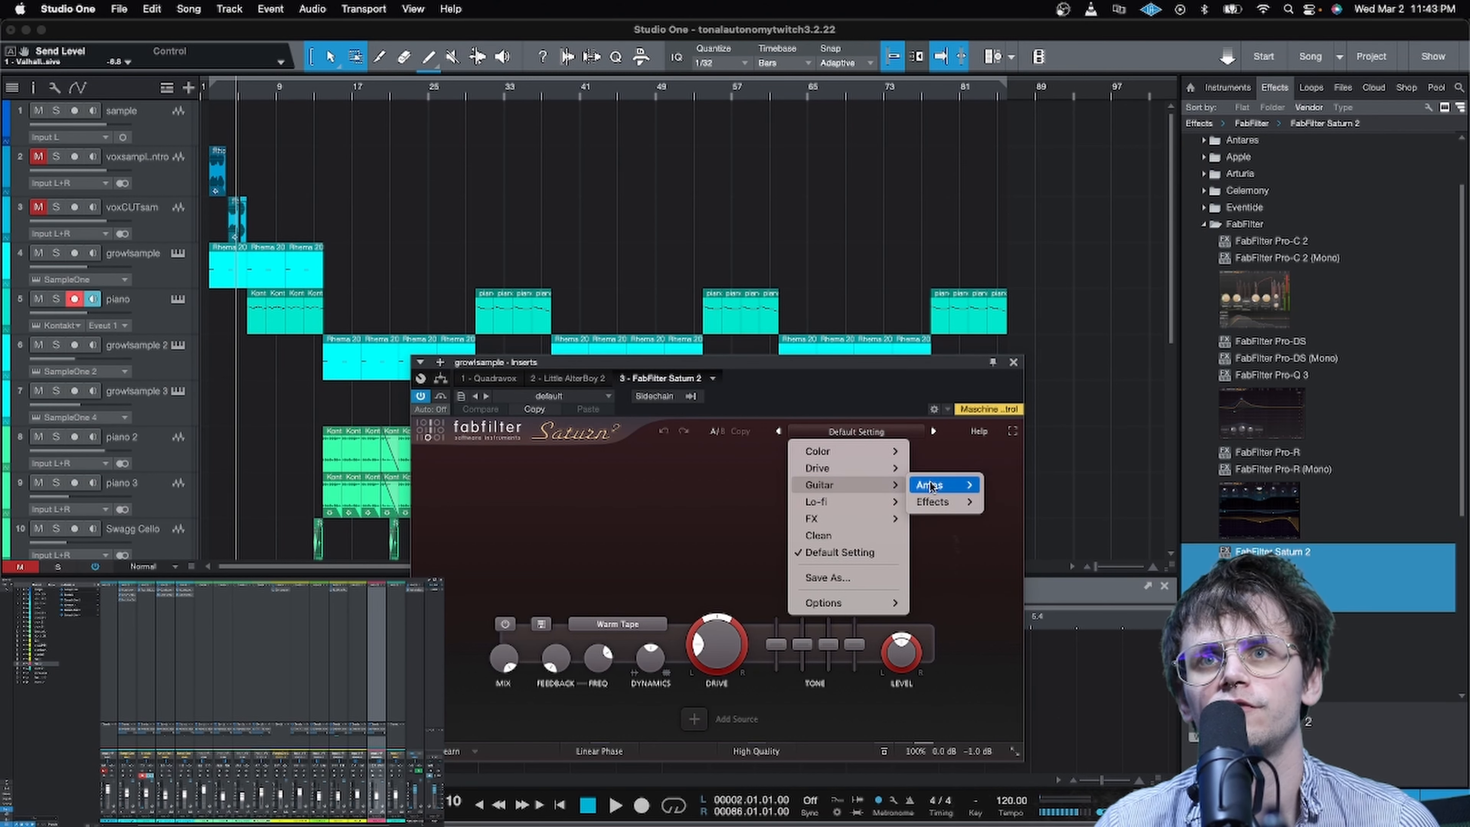
{"action": "mouse_move", "coordinate": [932, 485]}
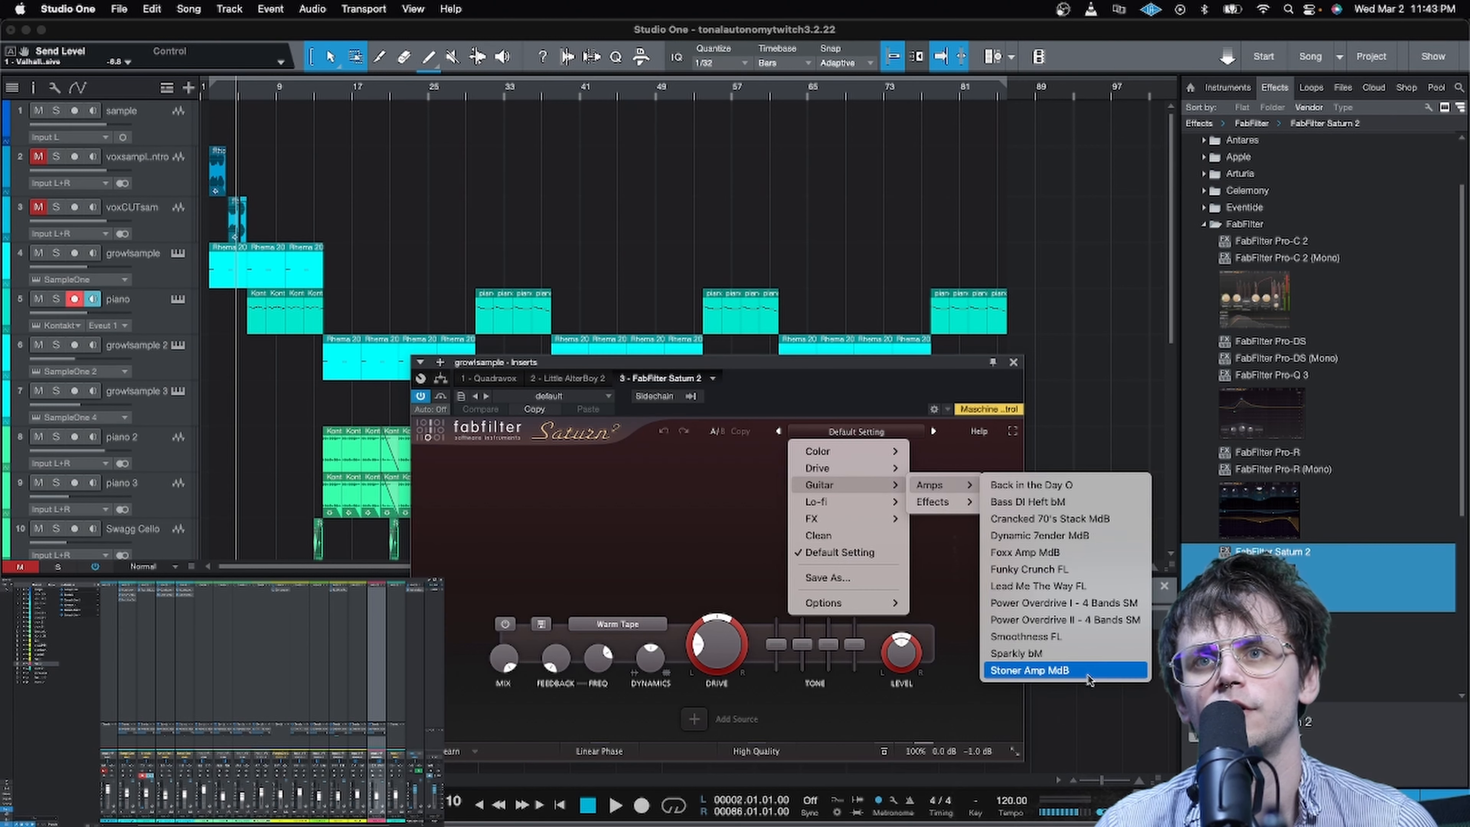
{"action": "left_click", "coordinate": [1071, 670]}
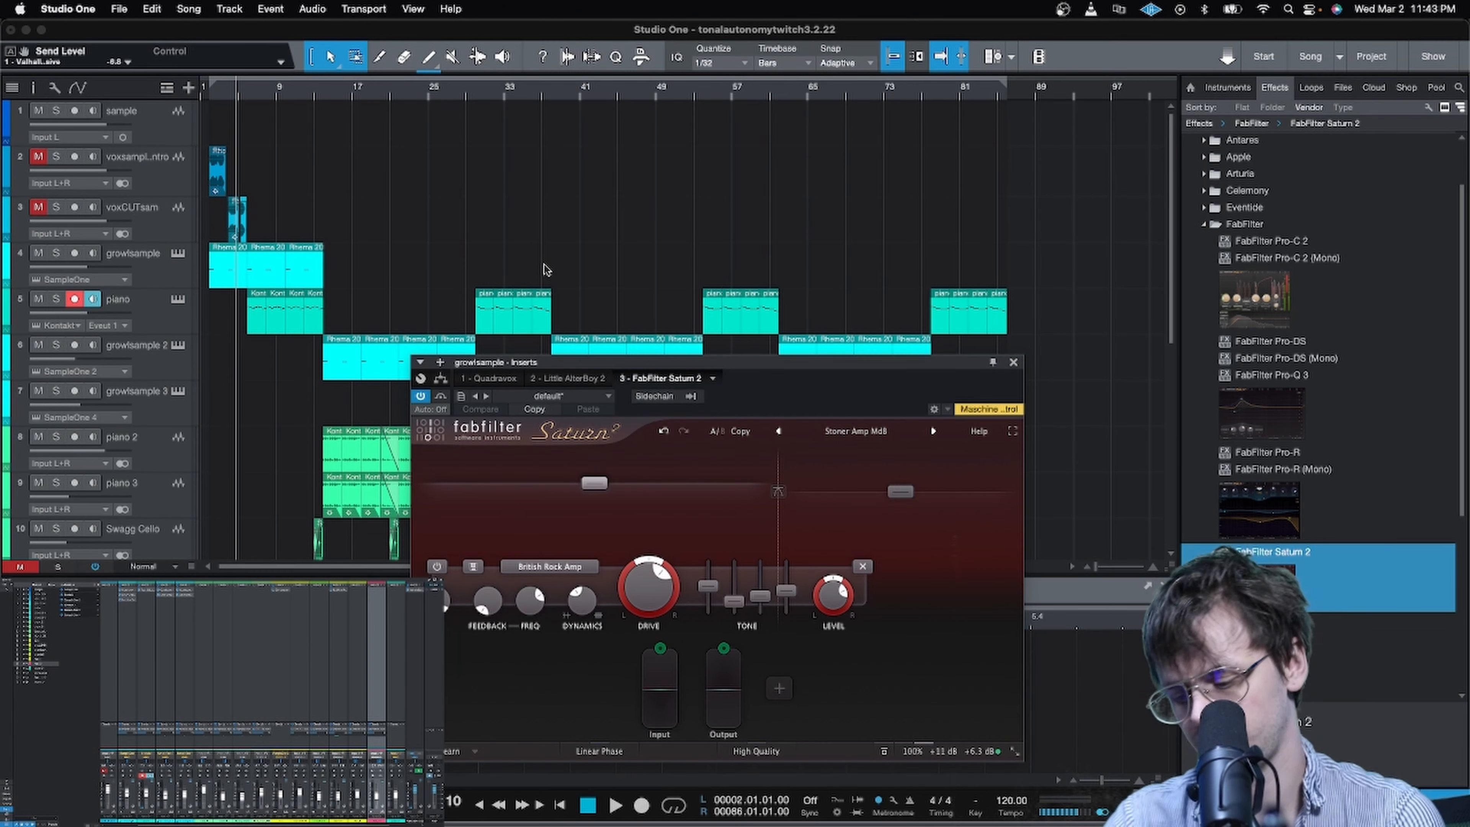
Step: Audition the growlsample track, adjust Band 1's level in its Saturn 2, and set Band 1's drive to 36.06%
{"action": "key", "text": "space"}
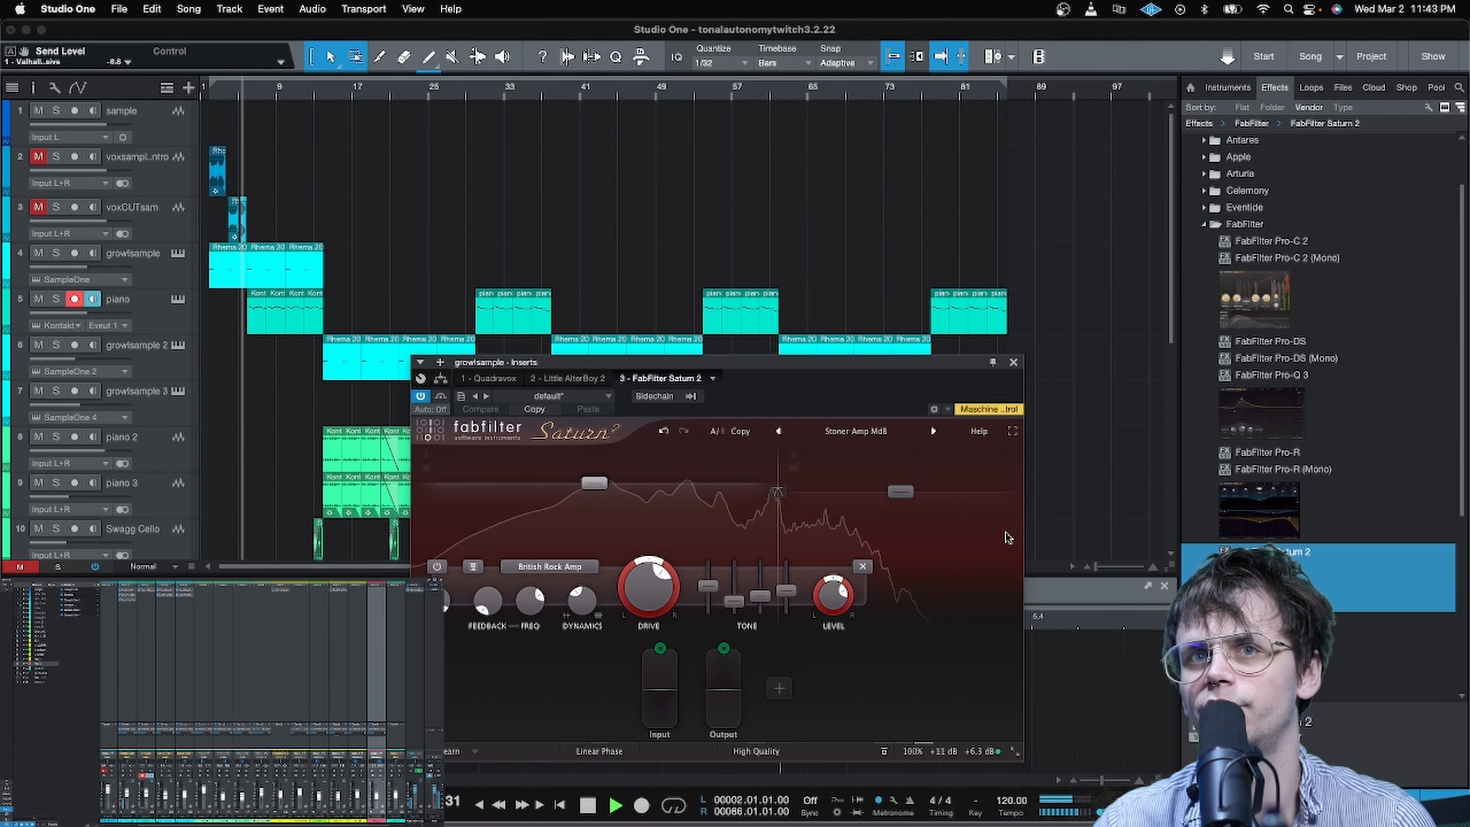
{"action": "left_click", "coordinate": [1014, 363]}
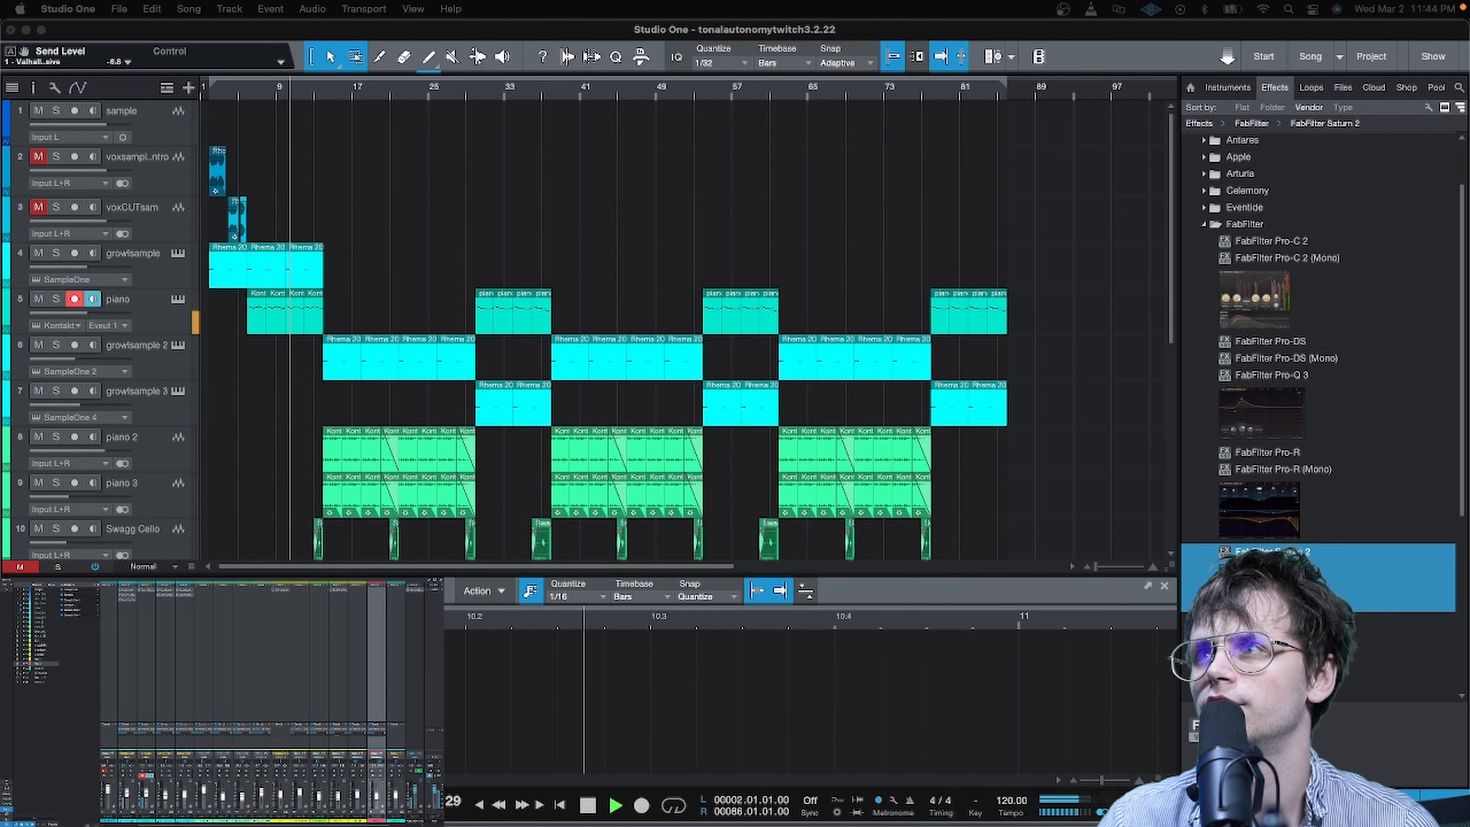
{"action": "double_click", "coordinate": [126, 600]}
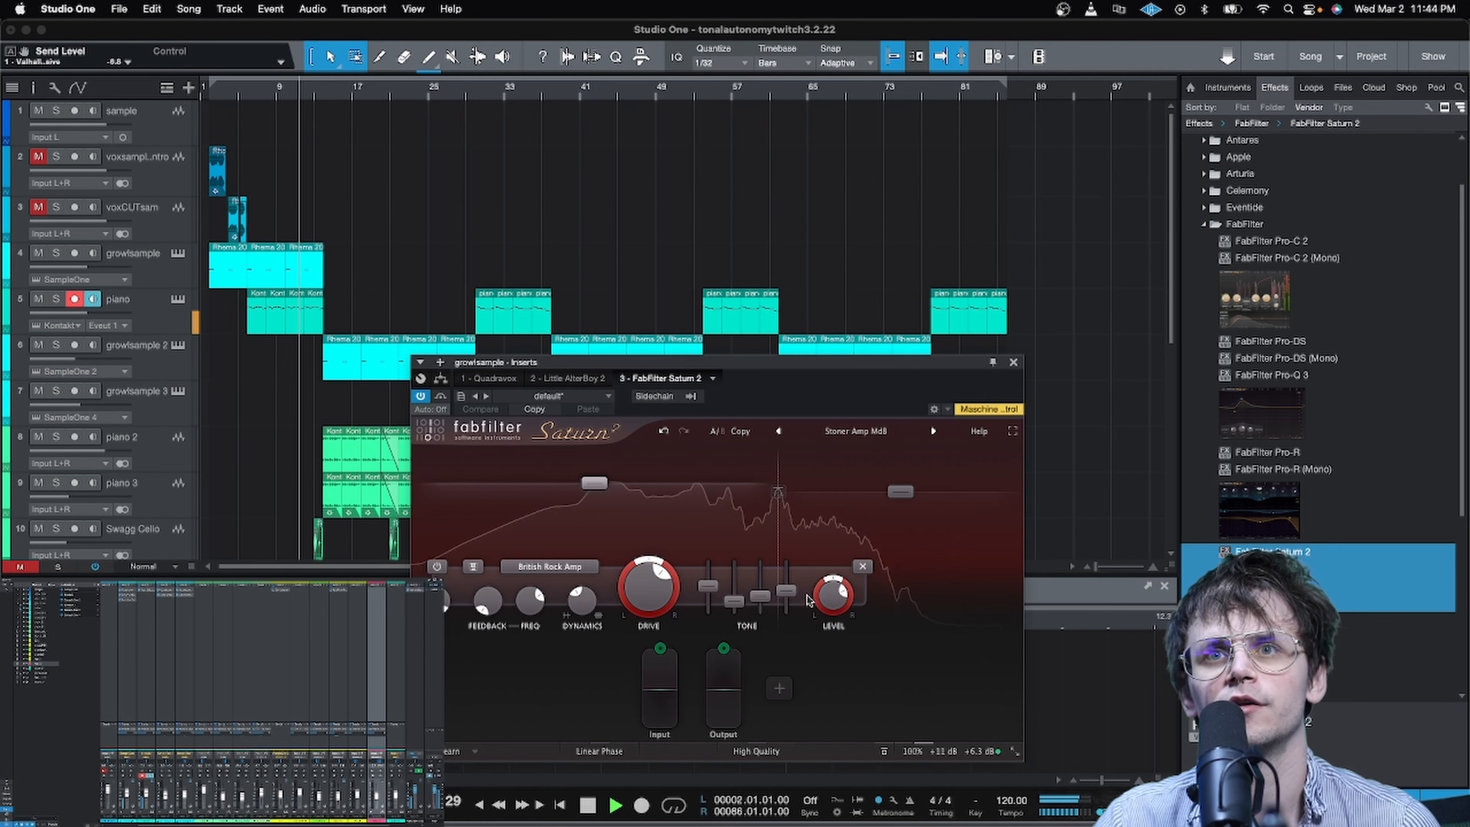
{"action": "left_click_drag", "start_coordinate": [837, 598], "coordinate": [847, 565]}
{"action": "left_click_drag", "start_coordinate": [649, 591], "coordinate": [653, 536]}
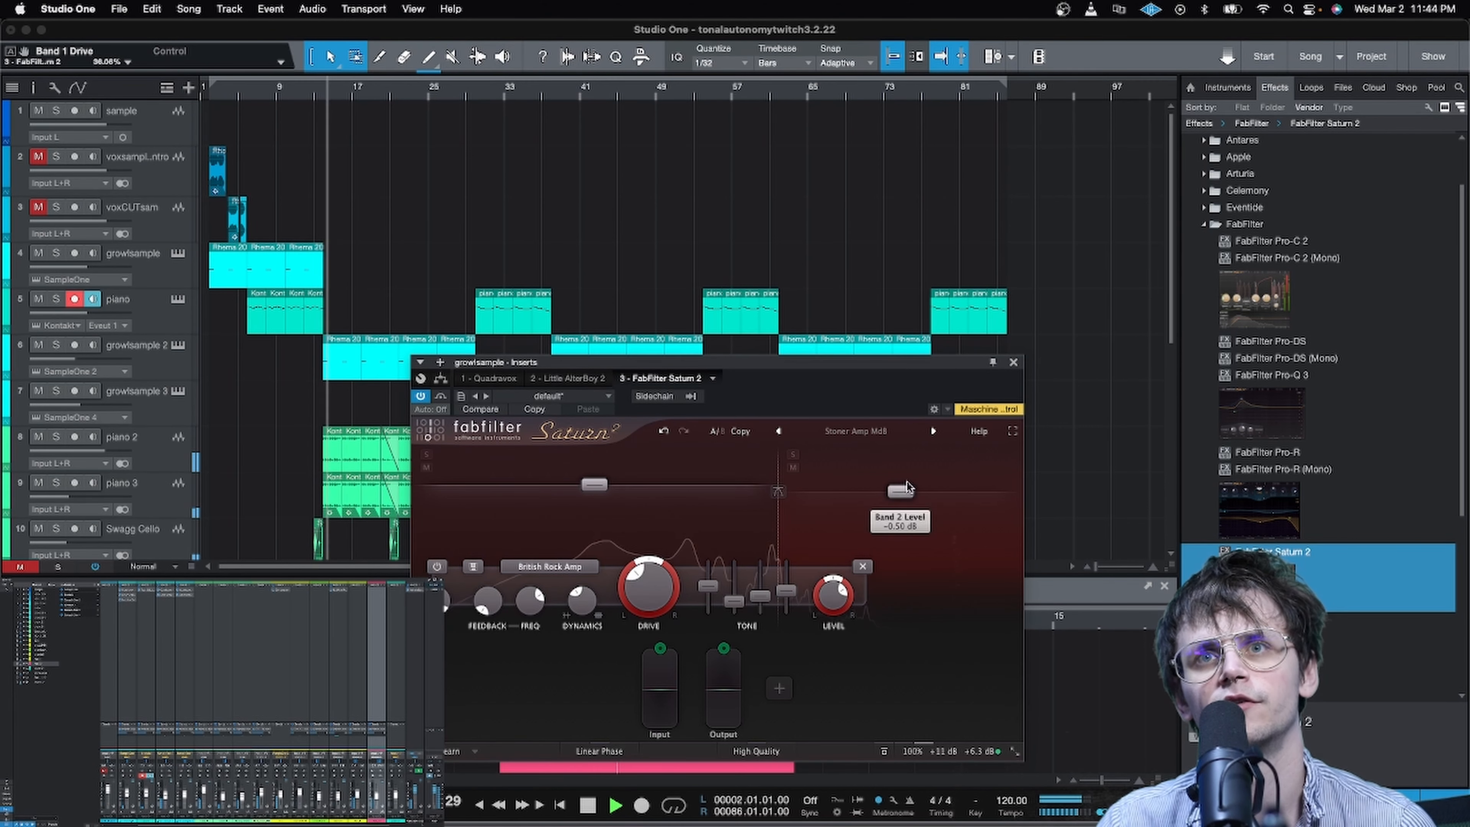
{"action": "left_click", "coordinate": [1013, 363]}
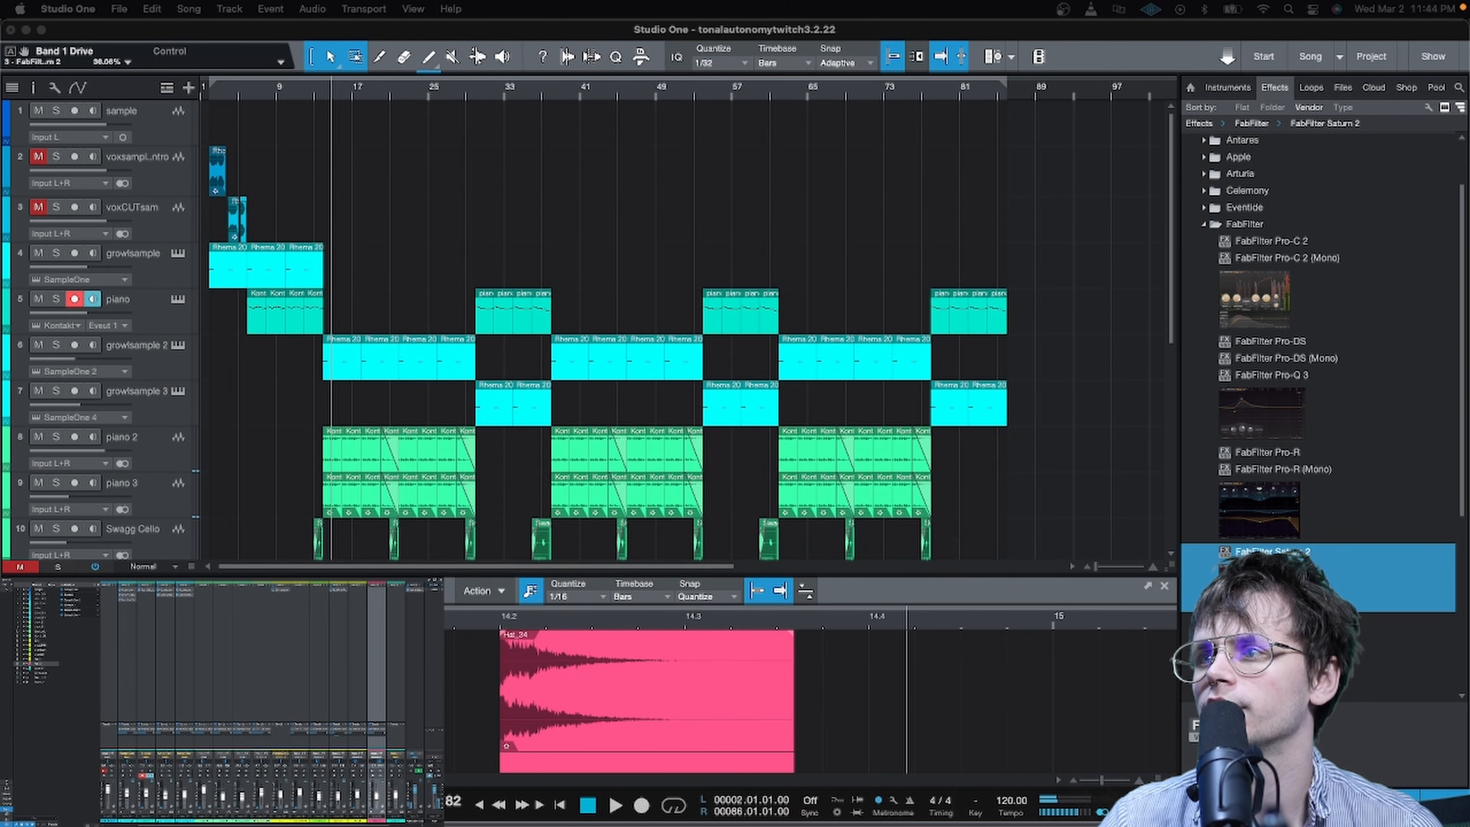
Step: Check growlsample 2's Saturn 2, replay the song from around bar 11, and set the growlsample volume to -7.6 dB
{"action": "double_click", "coordinate": [165, 600]}
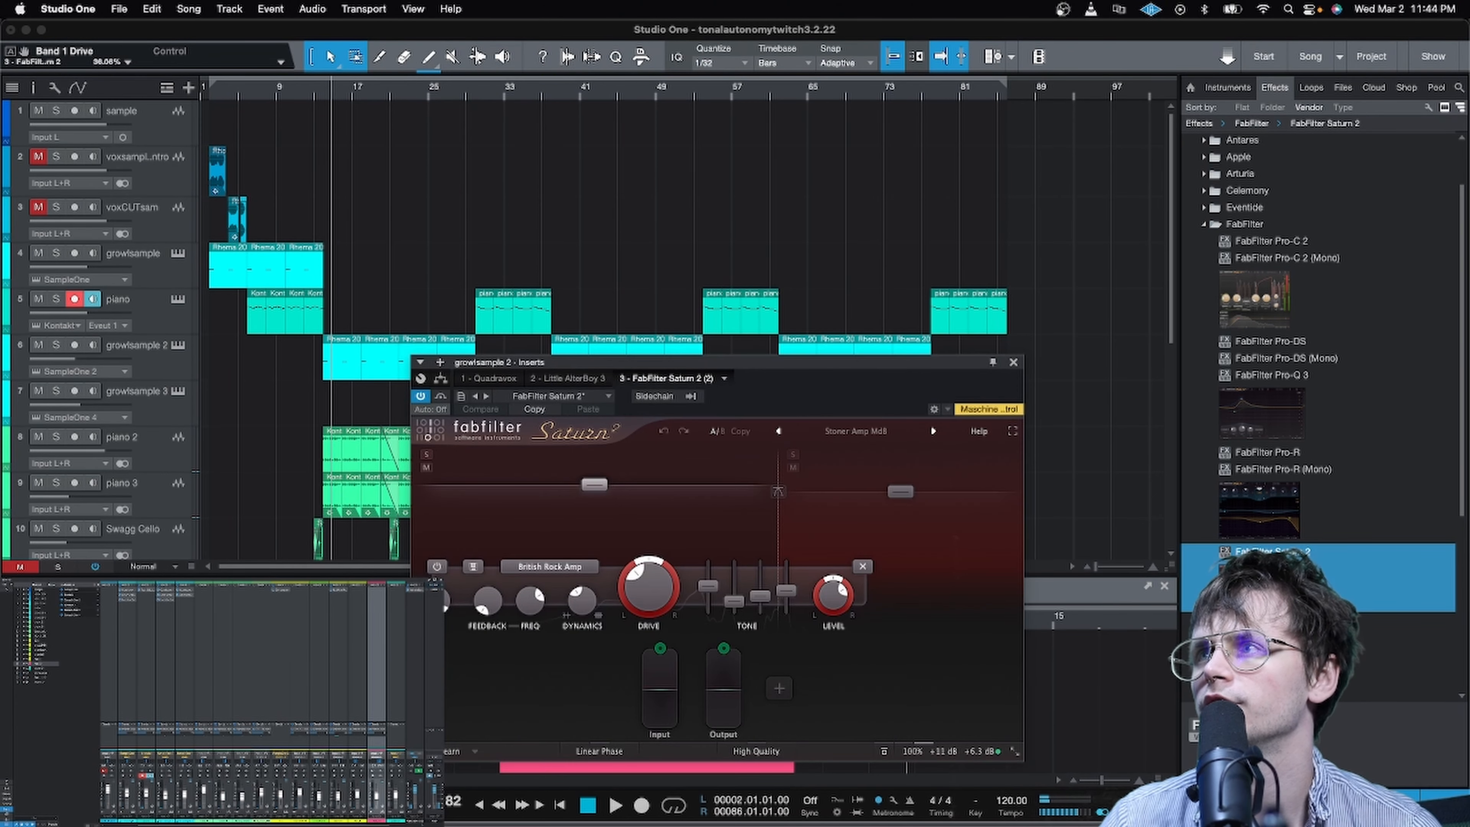
{"action": "left_click", "coordinate": [1013, 363]}
{"action": "left_click", "coordinate": [305, 92]}
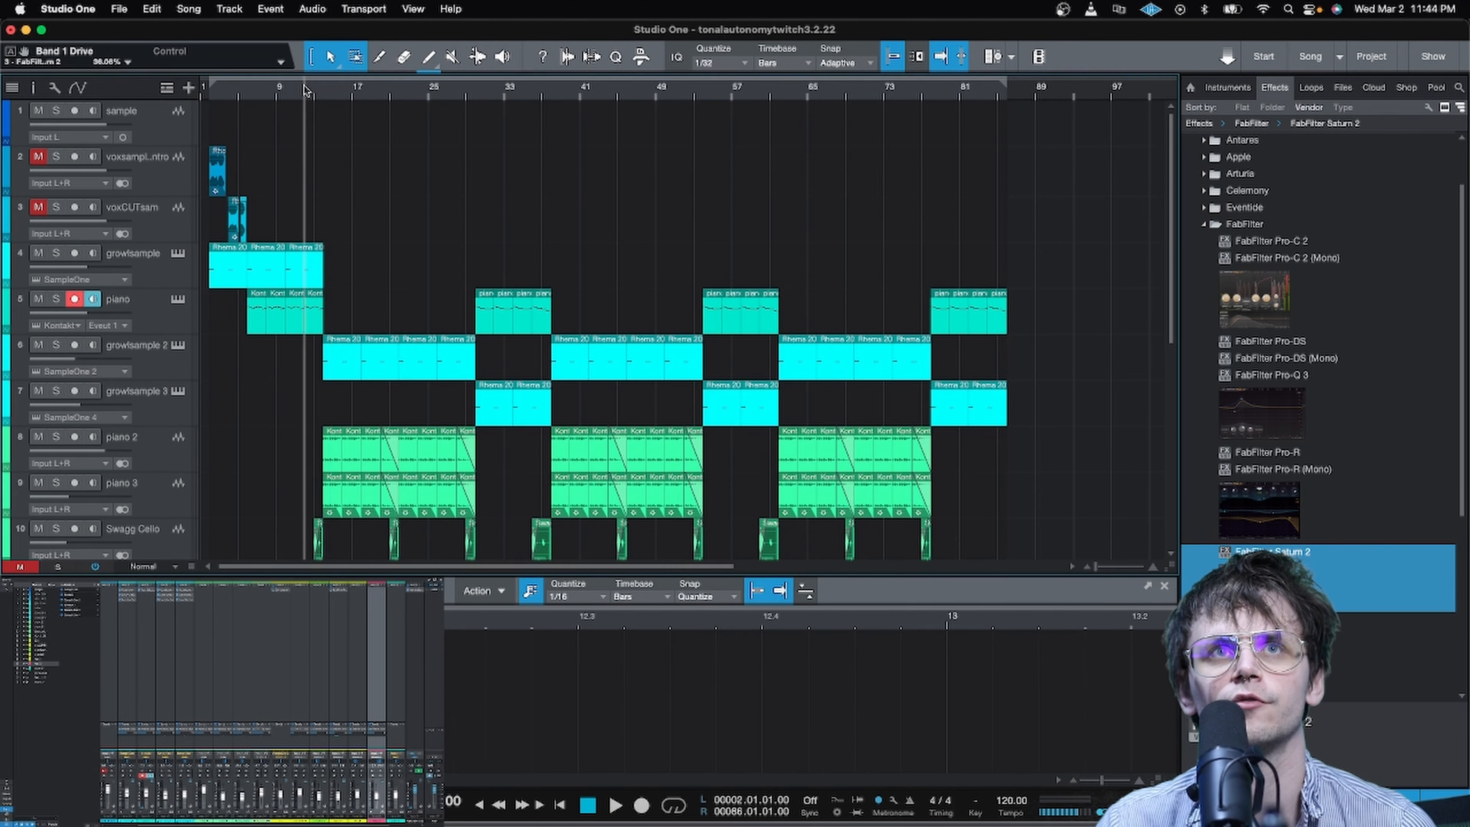
{"action": "key", "text": "space"}
{"action": "left_click", "coordinate": [289, 96]}
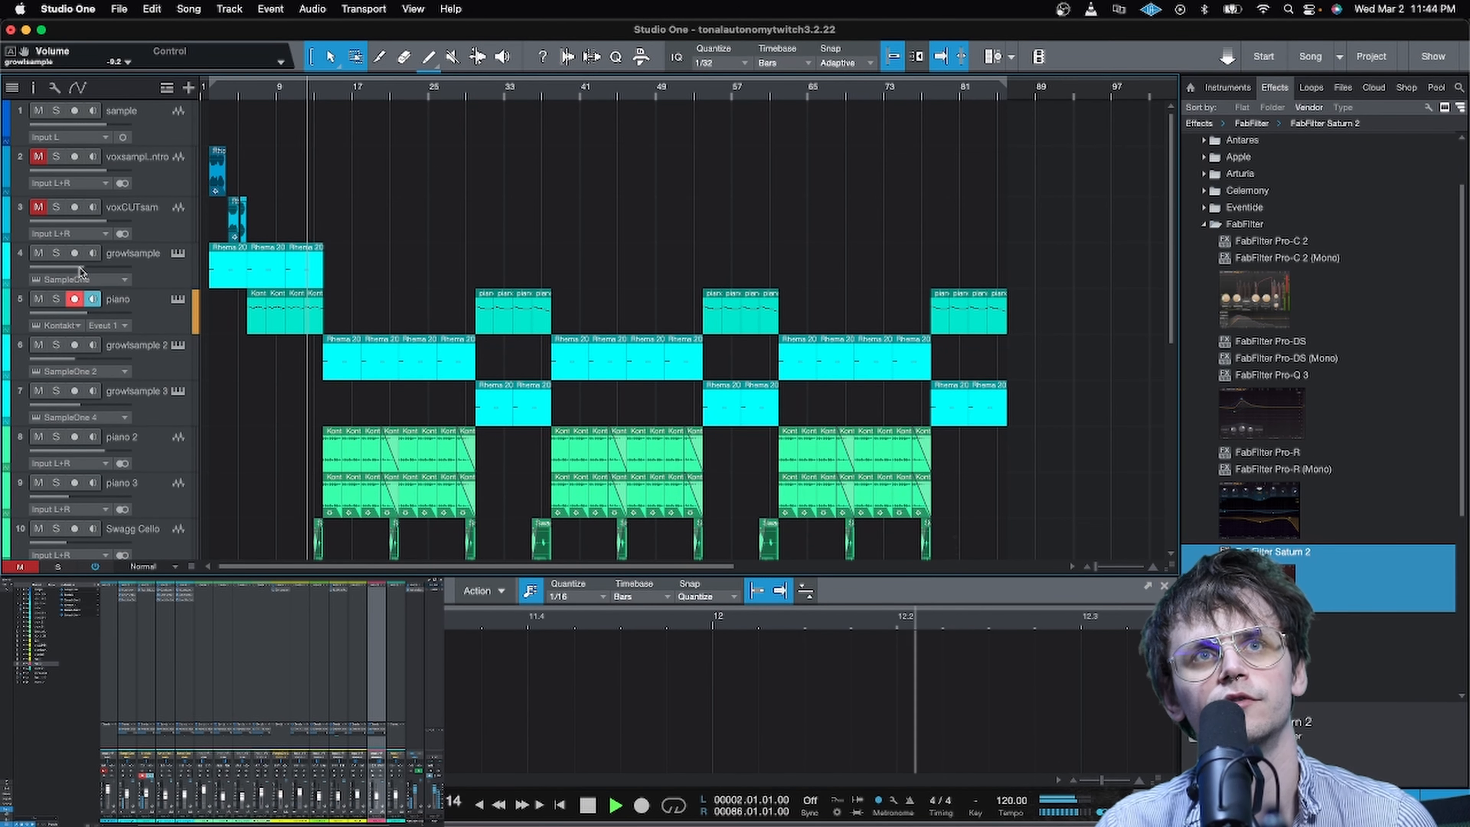
{"action": "left_click_drag", "start_coordinate": [81, 271], "coordinate": [85, 271]}
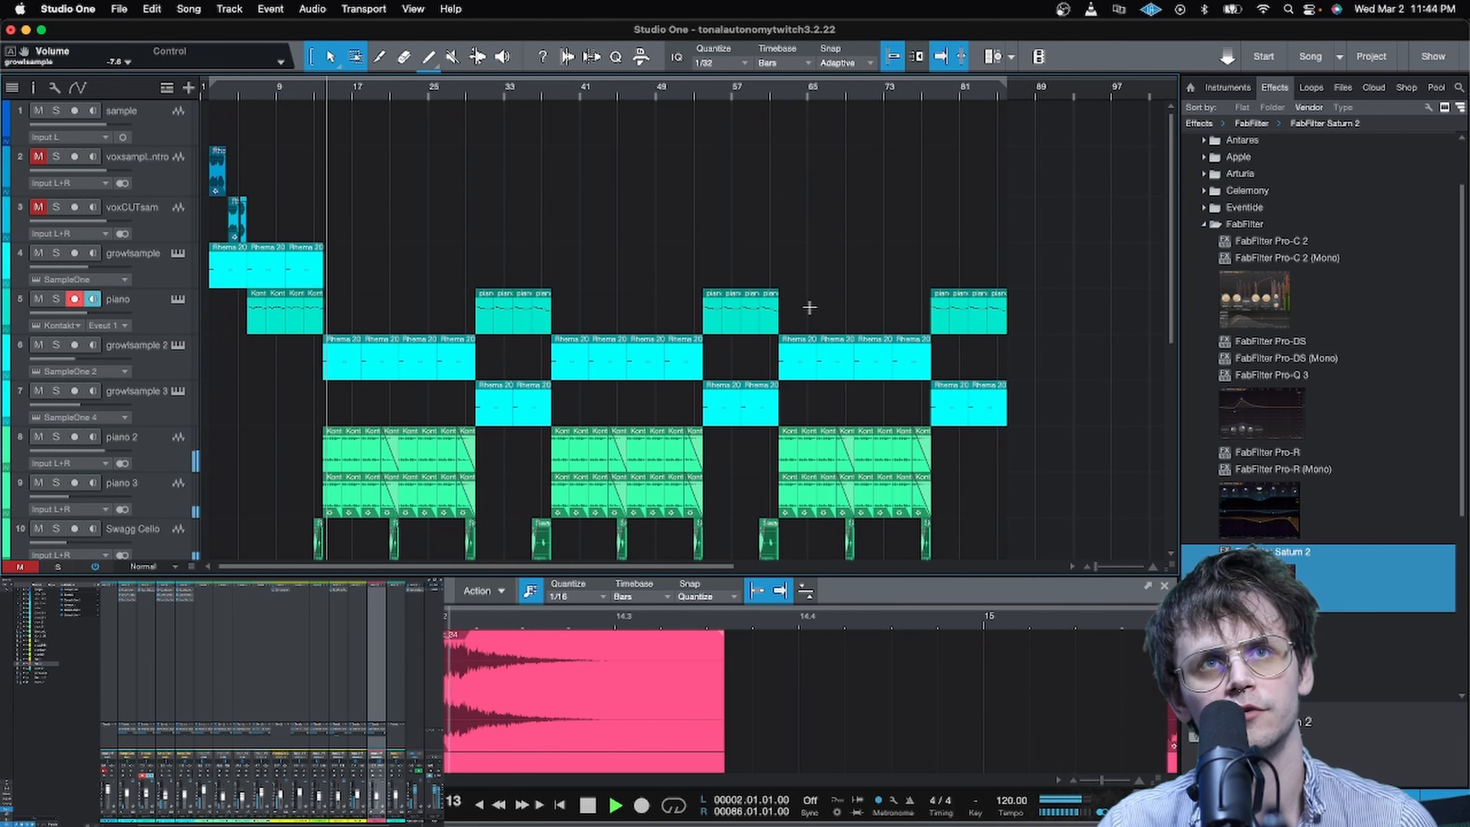
Step: Set the growlsample 2 track's volume to -13.4 dB during playback, select the track, and stop
{"action": "mouse_move", "coordinate": [76, 362]}
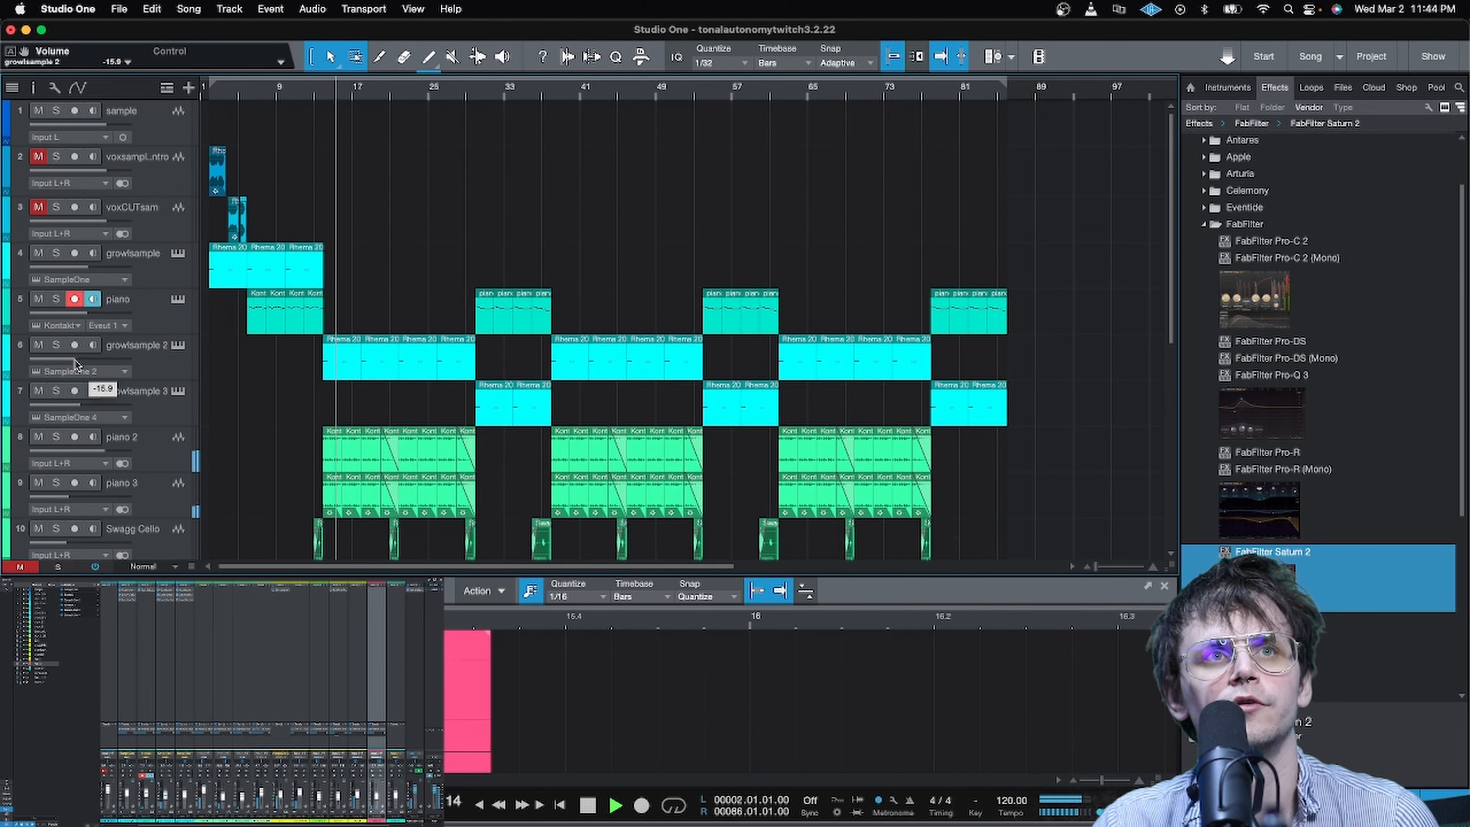
{"action": "left_click_drag", "start_coordinate": [82, 363], "coordinate": [77, 364]}
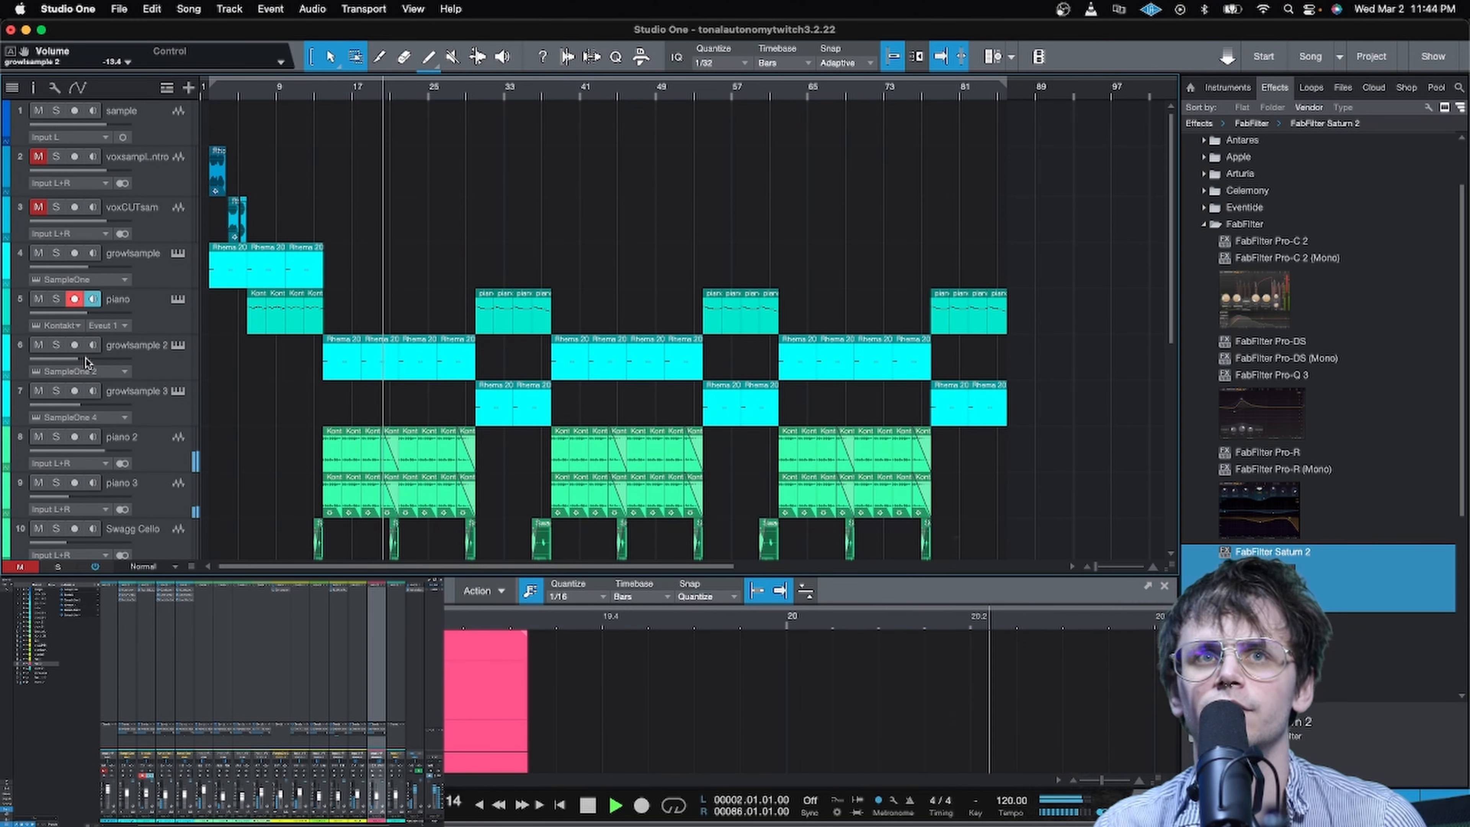
{"action": "left_click", "coordinate": [154, 363]}
{"action": "key", "text": "space"}
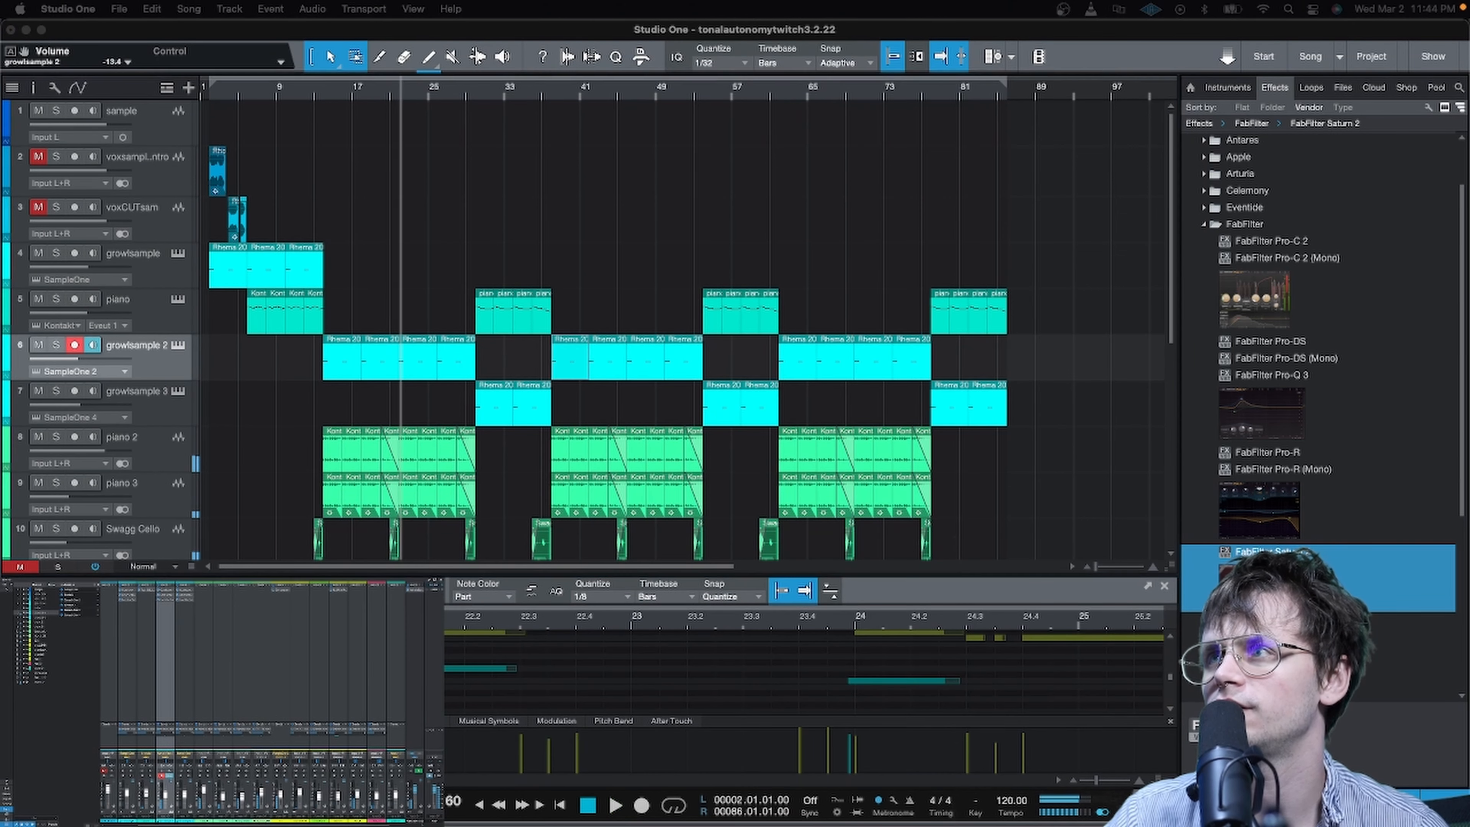
Step: Lower Band 2's drive in growlsample 2's Saturn 2 to about 26% while auditioning the transition into bar 14
{"action": "double_click", "coordinate": [165, 600]}
{"action": "left_click", "coordinate": [901, 501]}
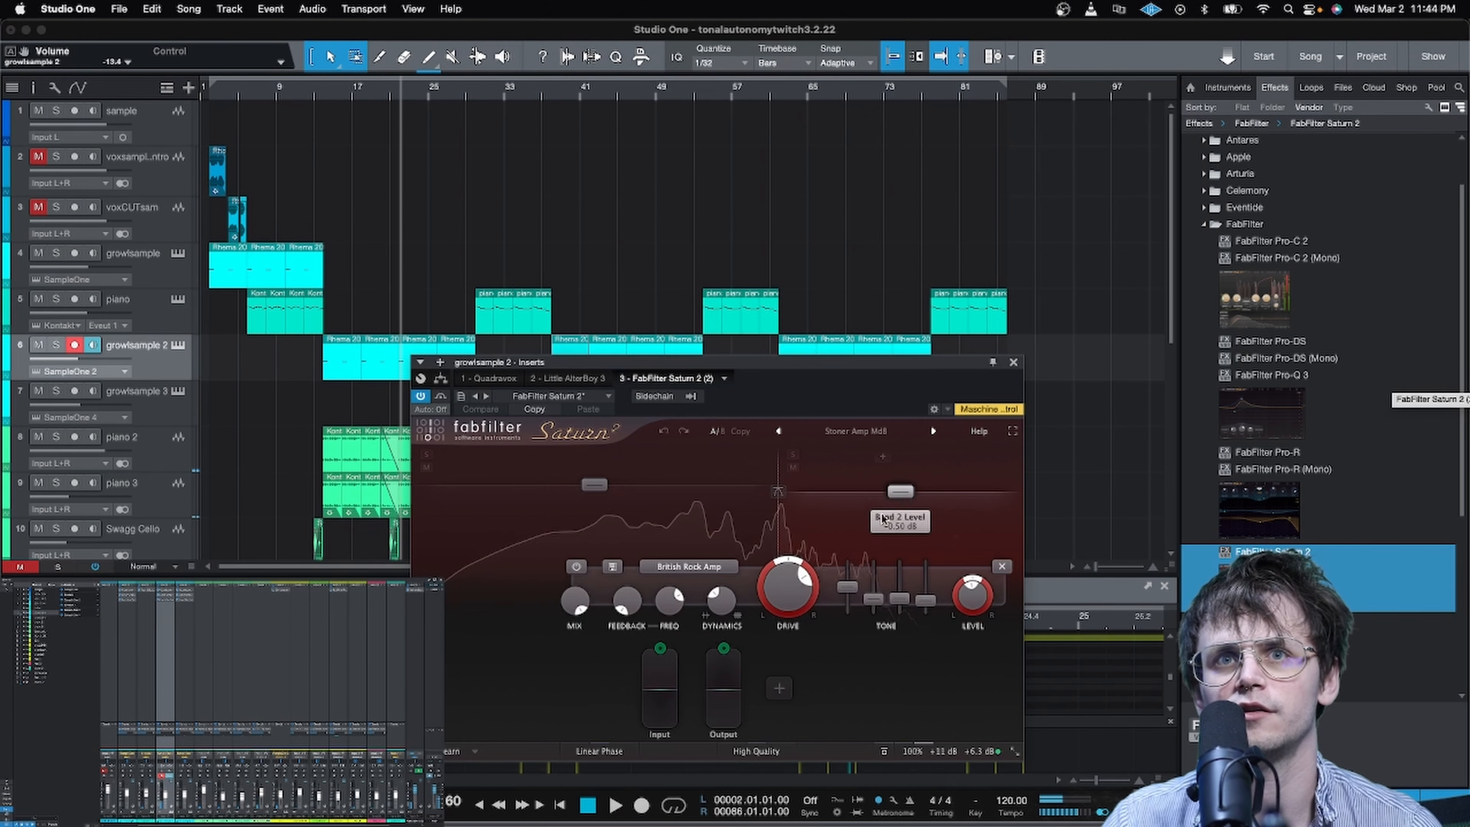
{"action": "left_click_drag", "start_coordinate": [801, 596], "coordinate": [803, 630]}
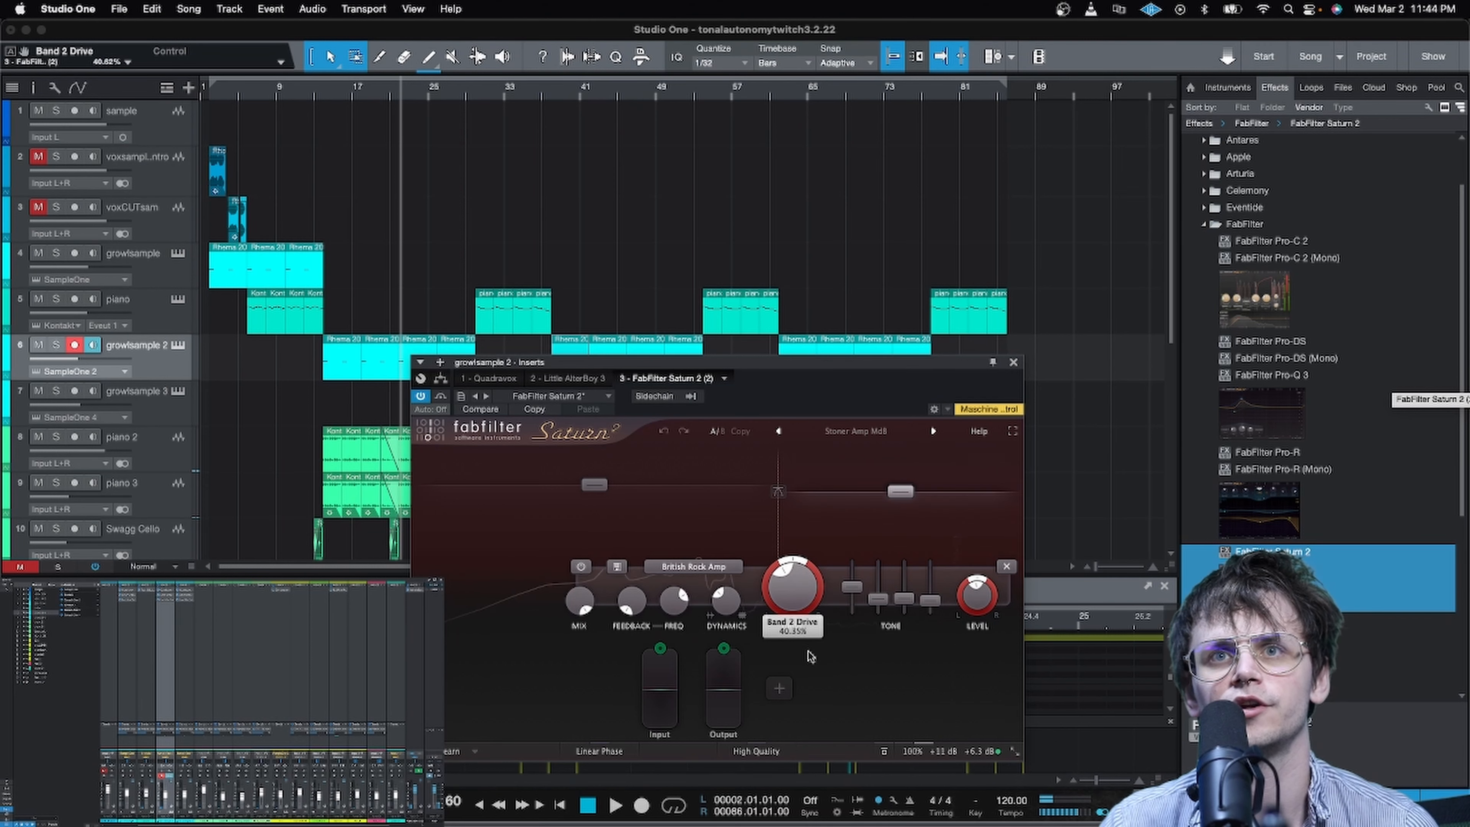
{"action": "left_click", "coordinate": [296, 99]}
{"action": "key", "text": "space"}
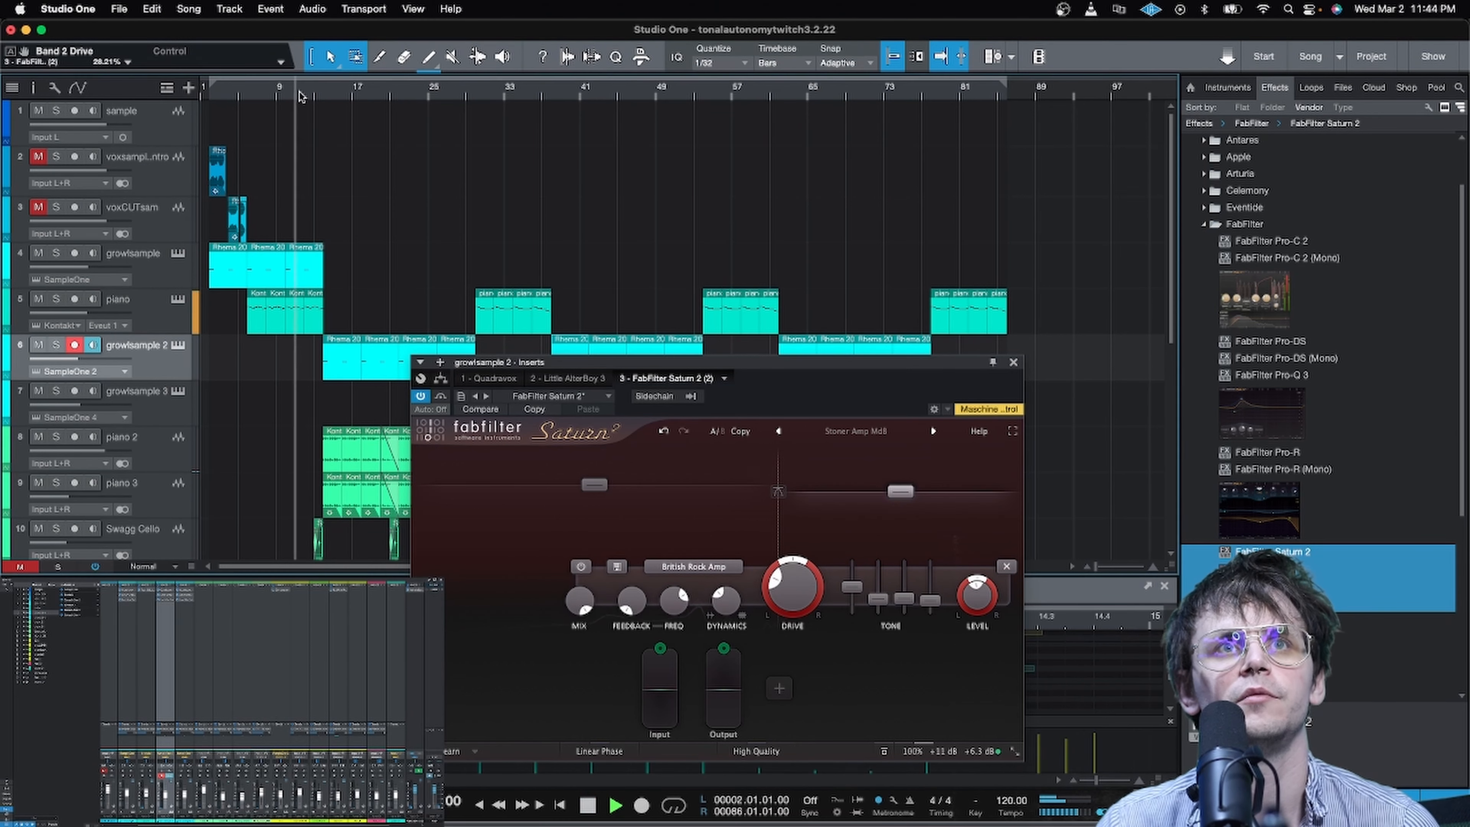
{"action": "scroll", "coordinate": [328, 96], "scroll_direction": "up", "scroll_amount": 5}
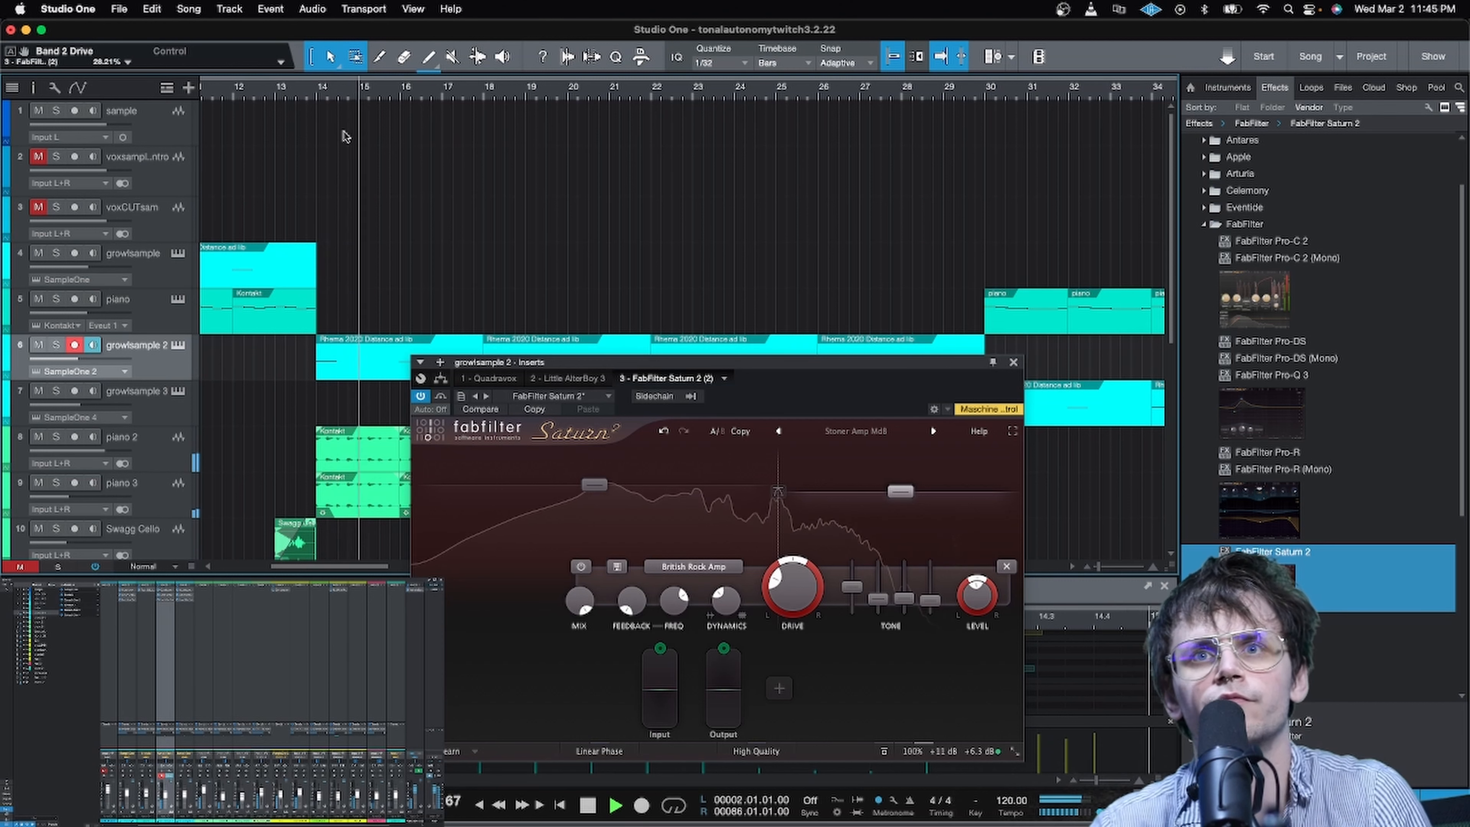
{"action": "mouse_move", "coordinate": [803, 595]}
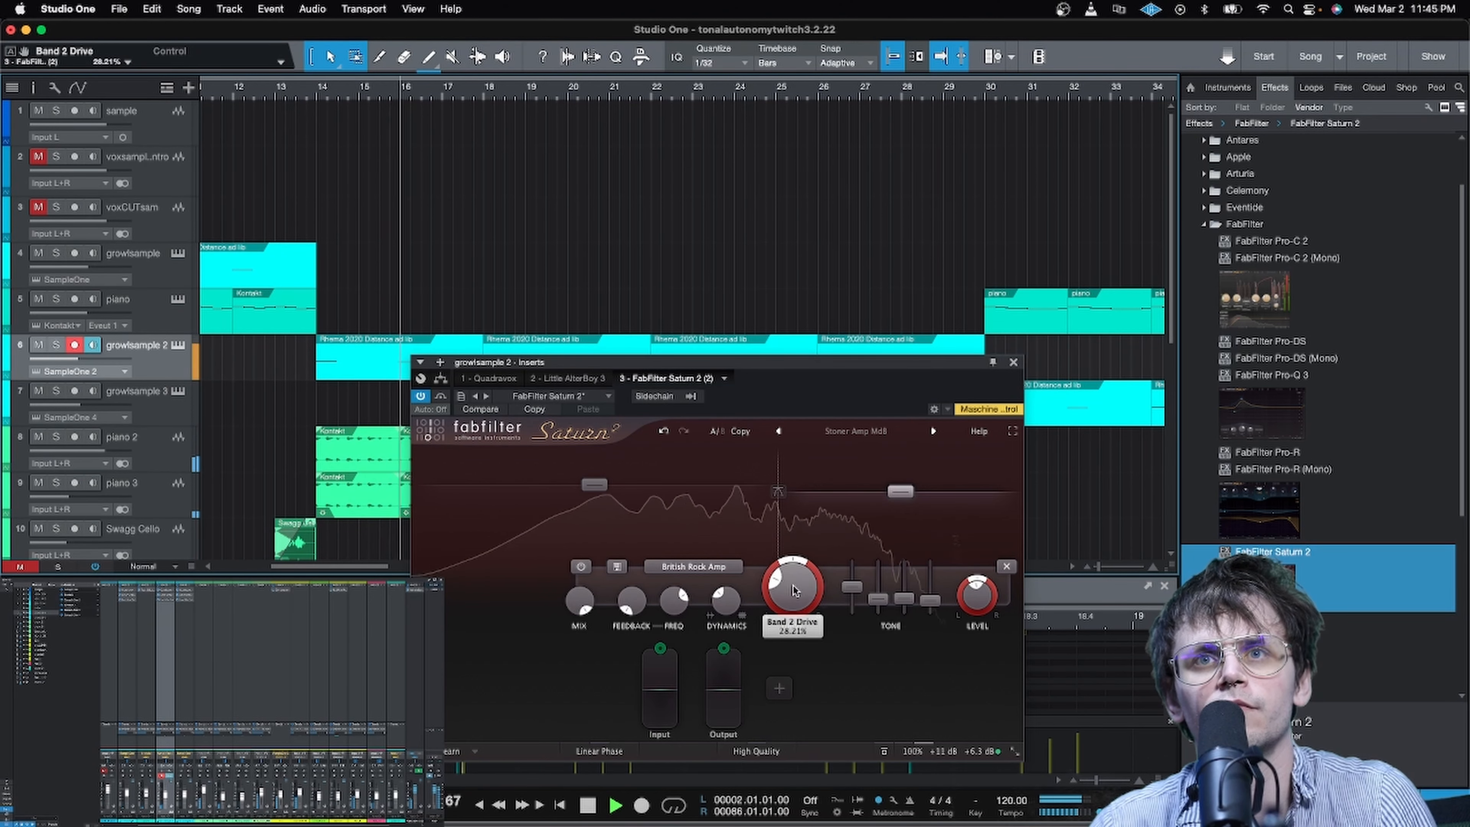
{"action": "left_click_drag", "start_coordinate": [803, 595], "coordinate": [804, 599]}
Step: Lower Band 1's drive in growlsample 2's Saturn 2 during playback
{"action": "left_click", "coordinate": [597, 491]}
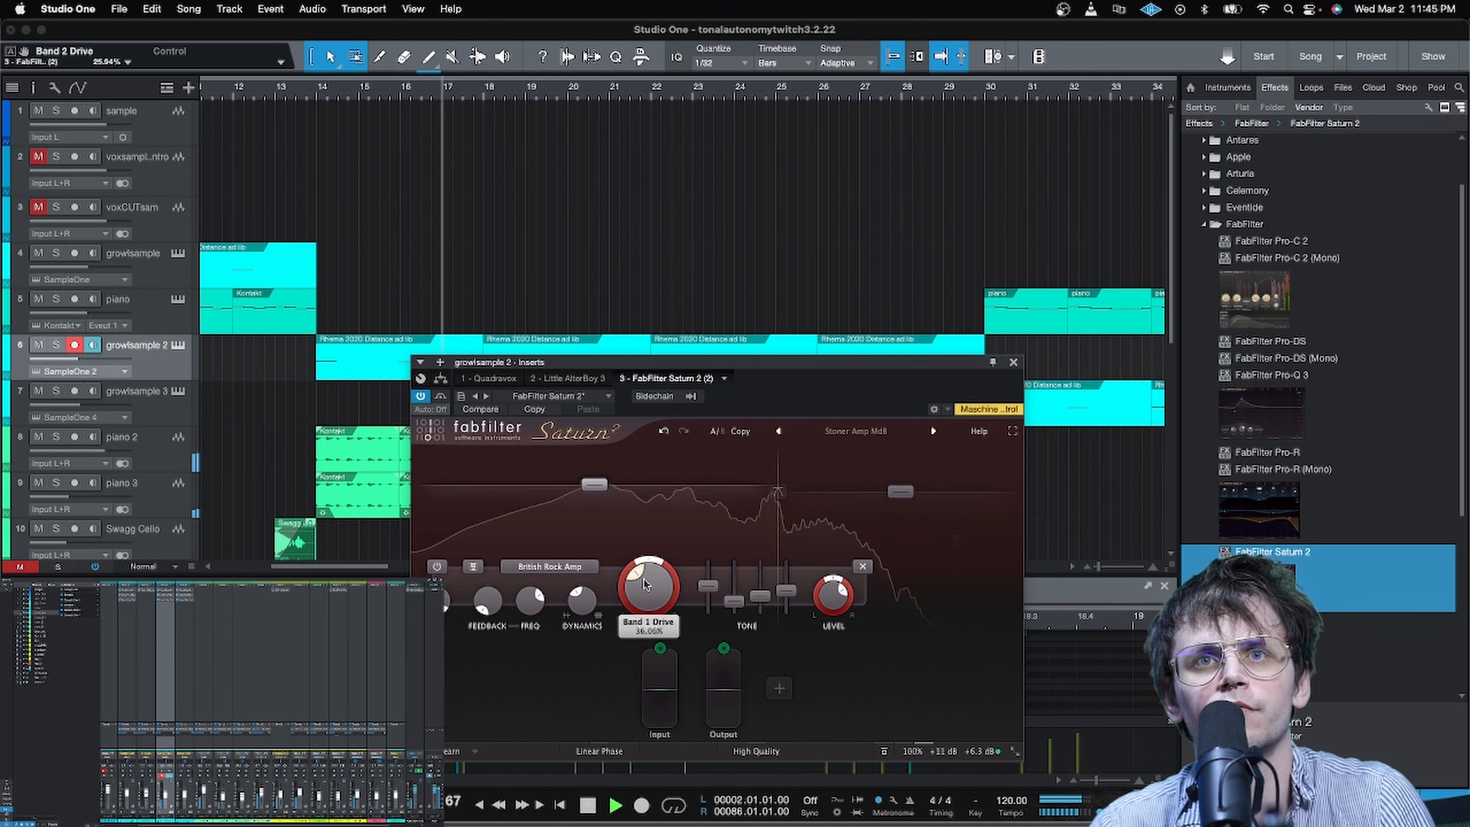
{"action": "left_click_drag", "start_coordinate": [649, 588], "coordinate": [648, 602]}
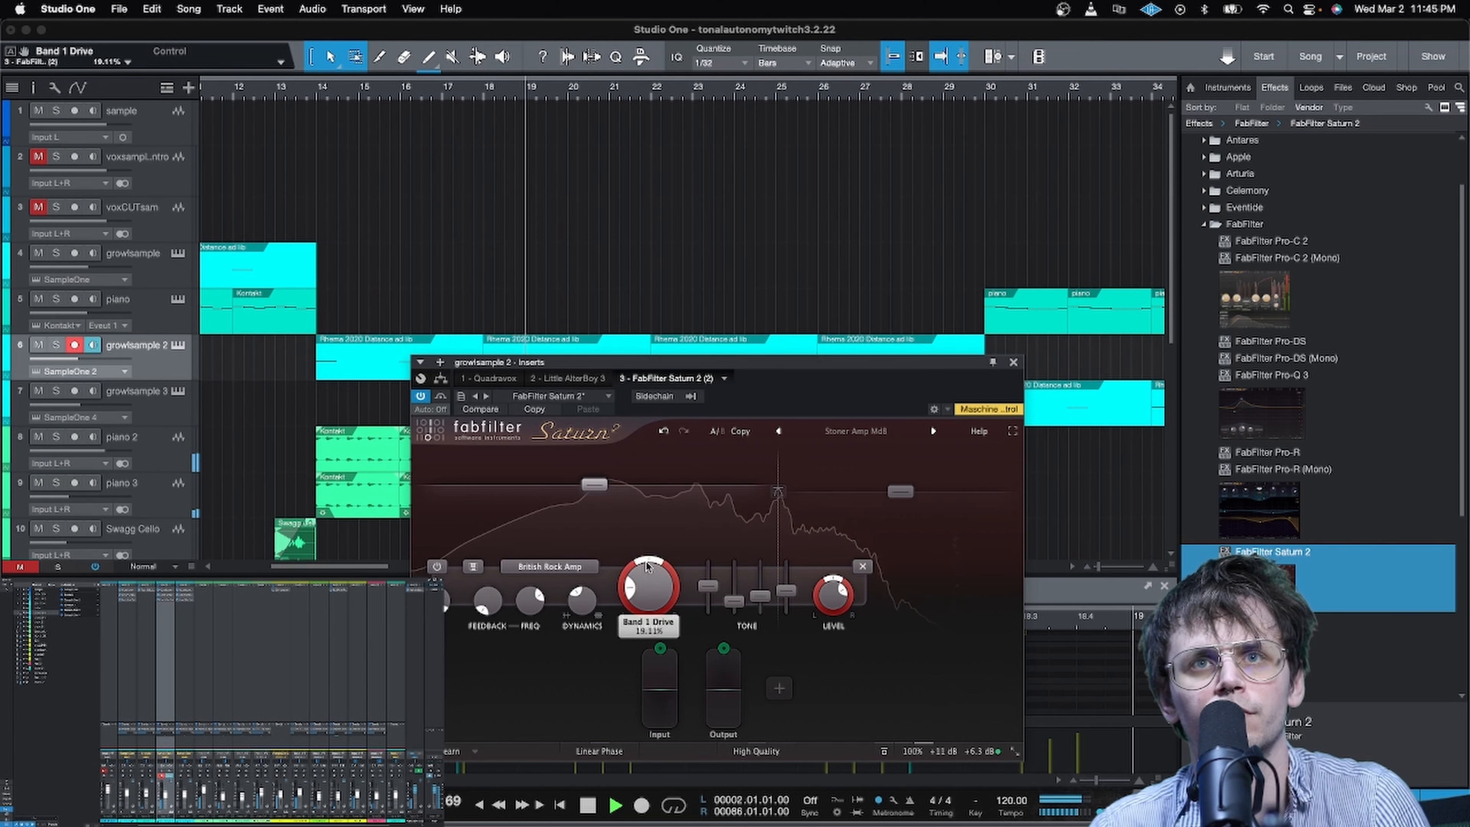
{"action": "left_click_drag", "start_coordinate": [631, 566], "coordinate": [632, 585]}
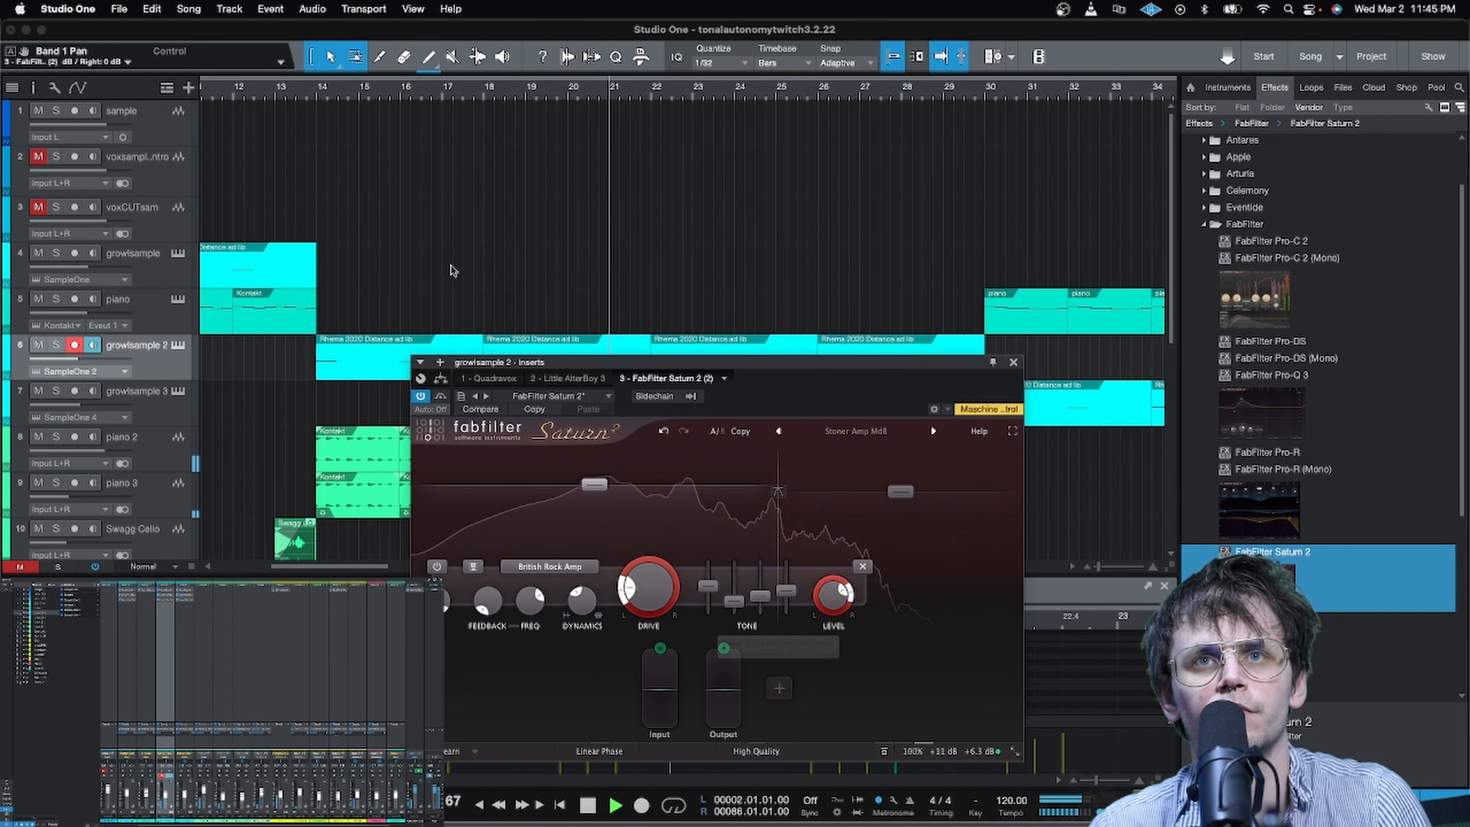
Step: Replay from just before bar 14, rebalance both Saturn 2 band levels downward, and set growlsample 2's volume to -5.4 dB
{"action": "left_click", "coordinate": [301, 91]}
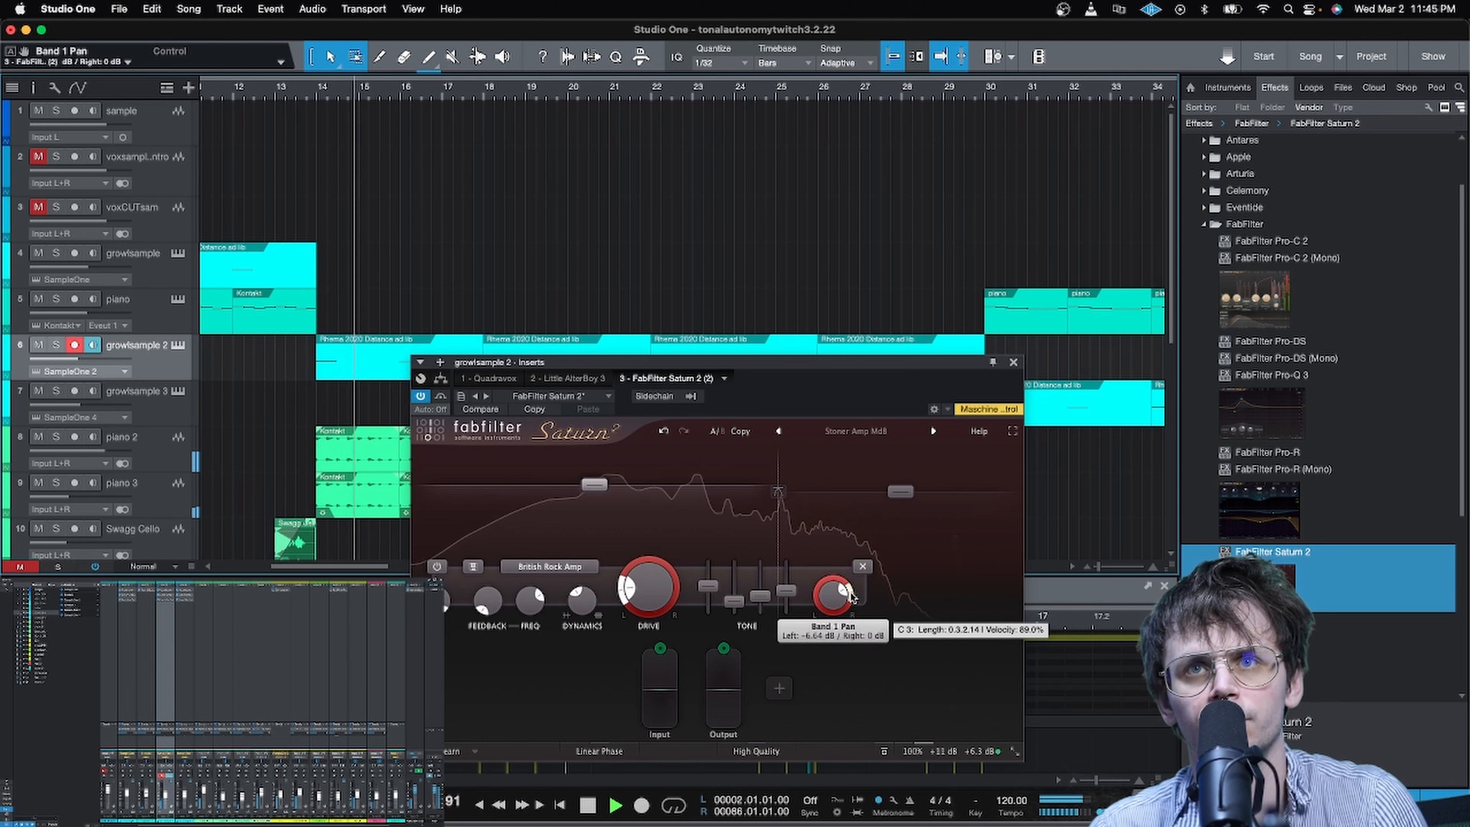
{"action": "left_click_drag", "start_coordinate": [901, 493], "coordinate": [894, 504]}
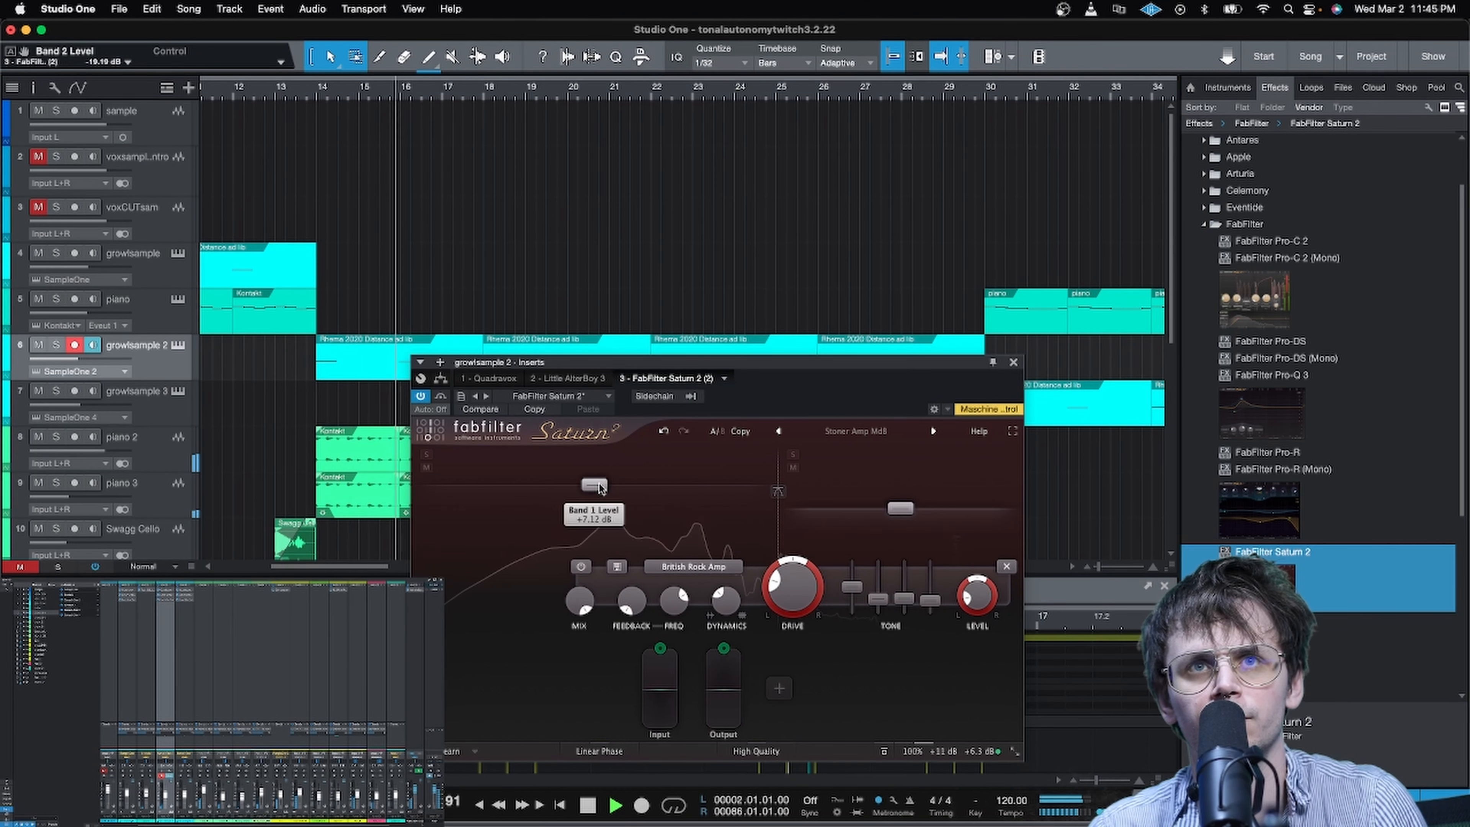
{"action": "left_click_drag", "start_coordinate": [600, 488], "coordinate": [601, 492]}
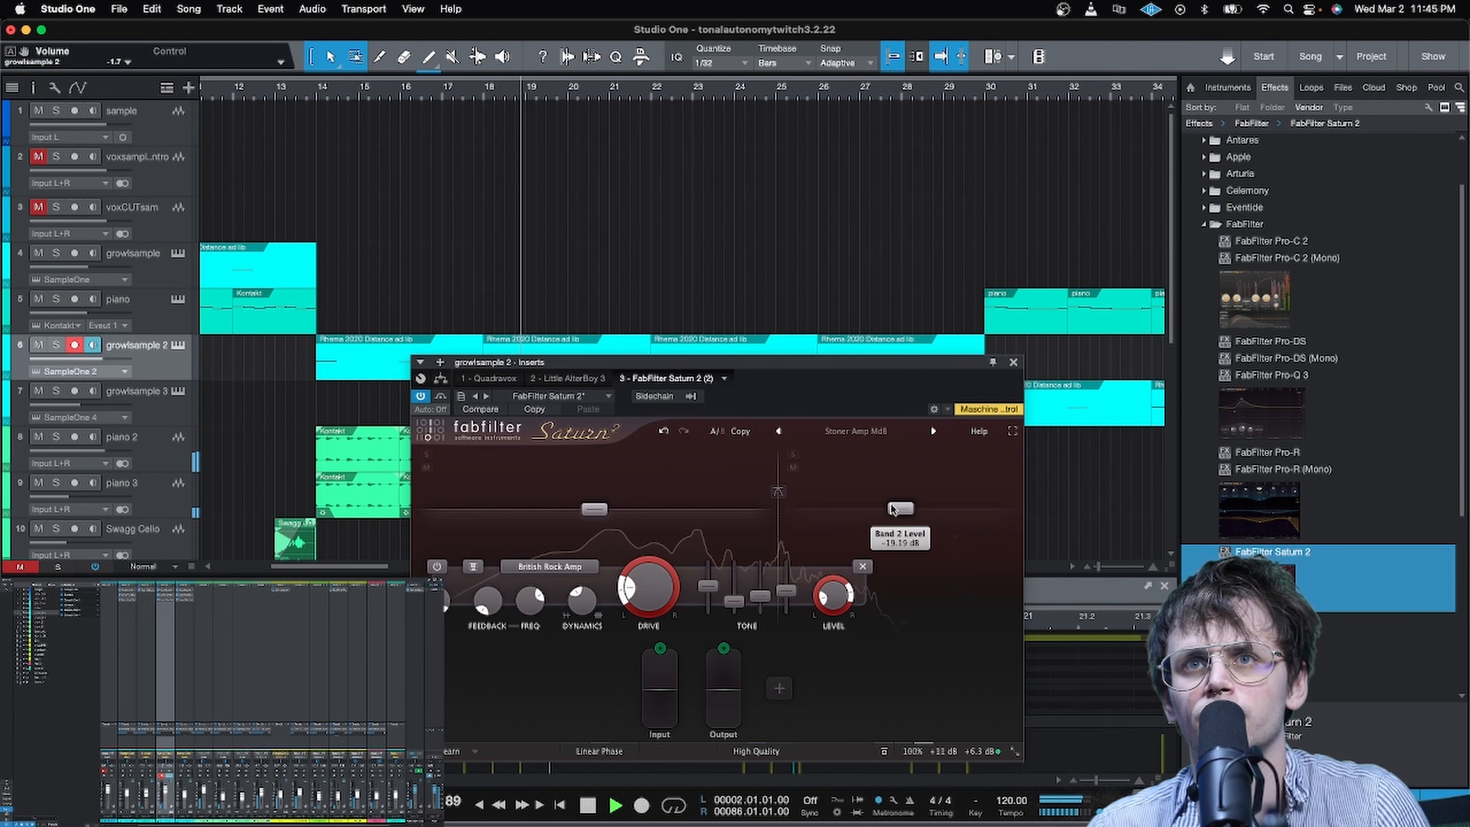
{"action": "left_click_drag", "start_coordinate": [893, 509], "coordinate": [894, 500]}
{"action": "left_click_drag", "start_coordinate": [585, 507], "coordinate": [587, 498]}
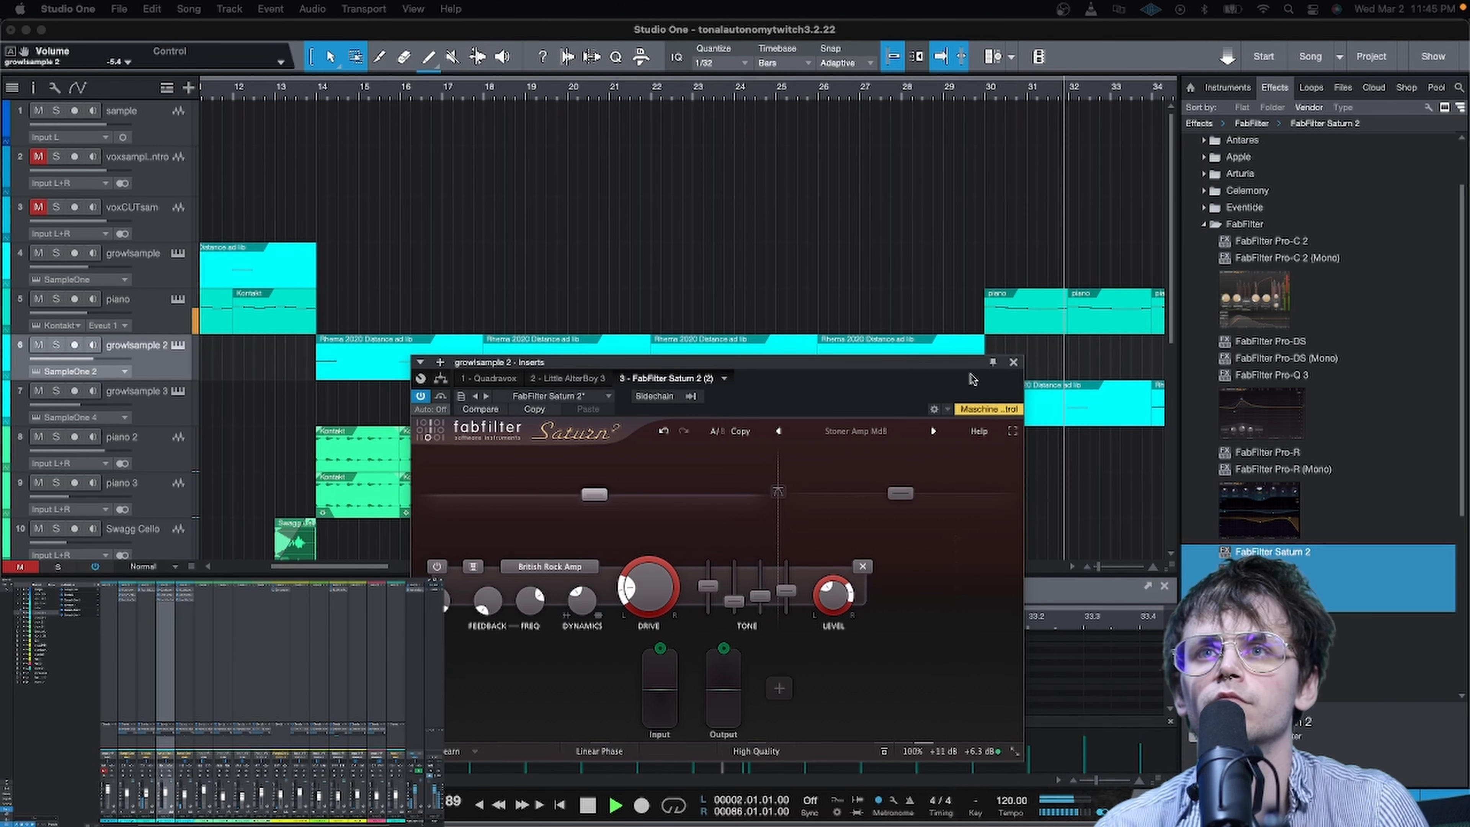
{"action": "left_click", "coordinate": [1014, 363]}
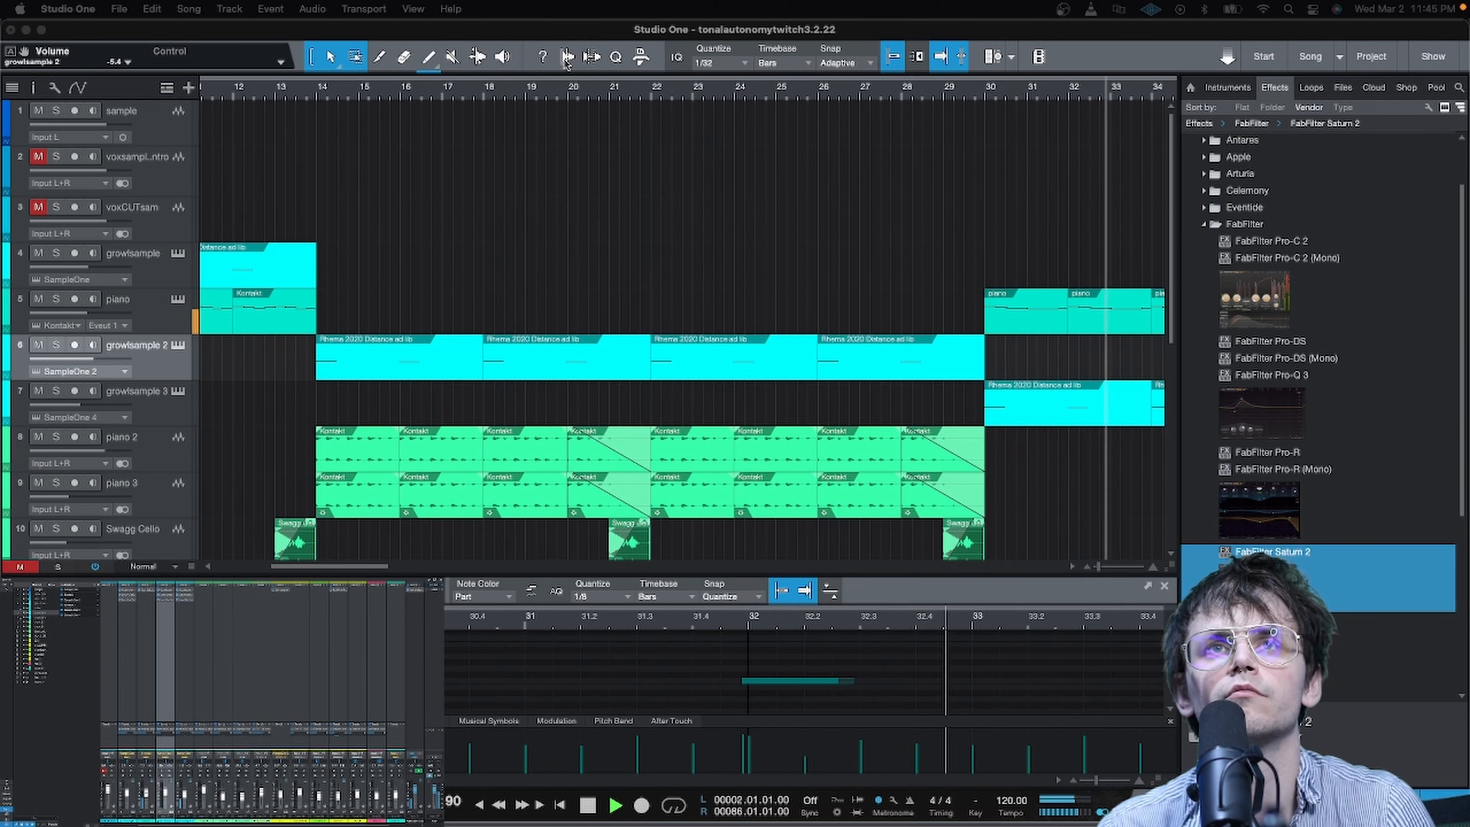
Step: In growlsample 3's Saturn 2, lower Band 1's drive to about 17% and Band 2's level to about -10.6 dB
{"action": "scroll", "coordinate": [590, 99], "scroll_direction": "down", "scroll_amount": 5}
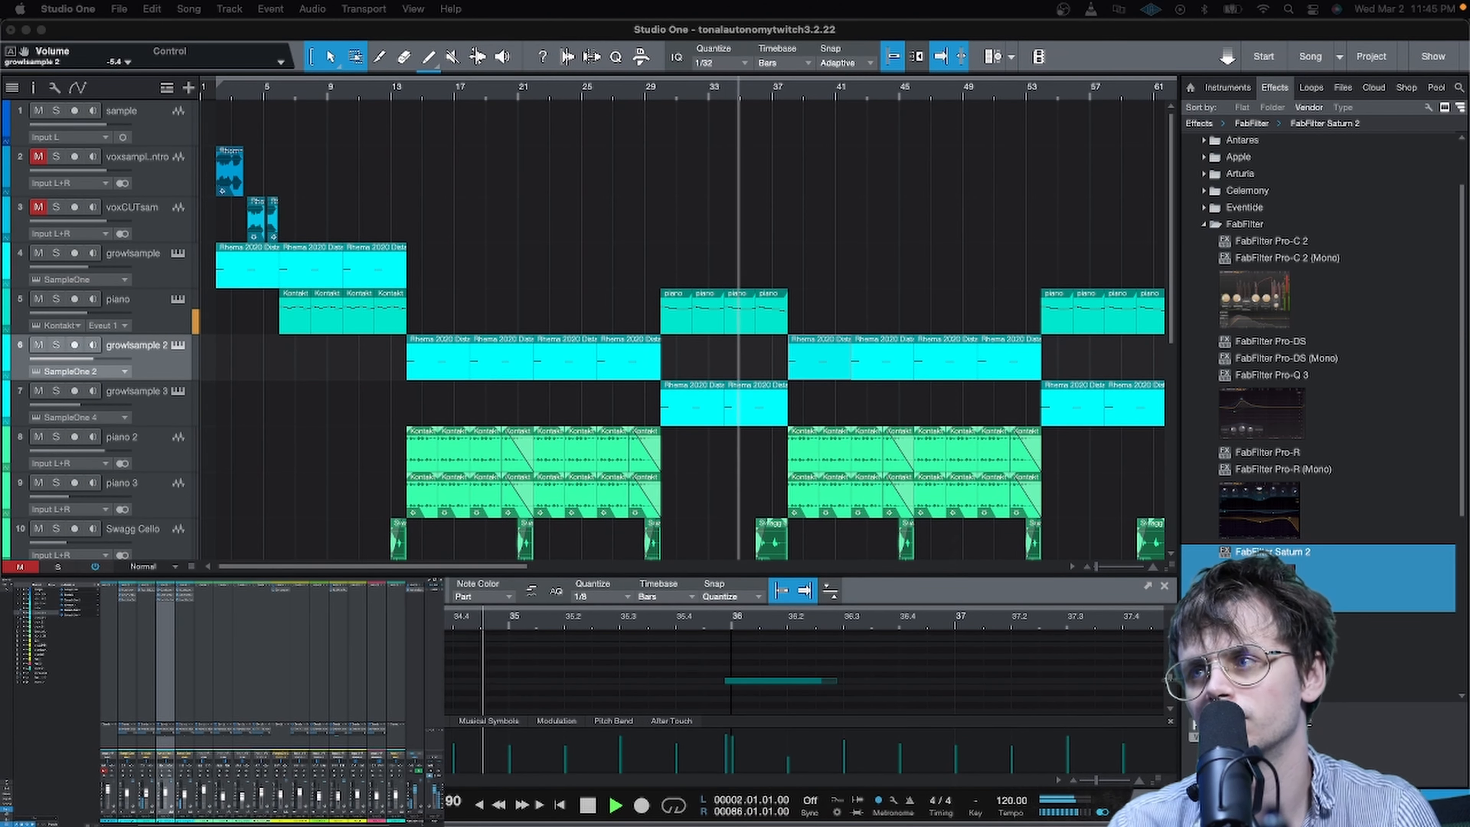
{"action": "double_click", "coordinate": [184, 600]}
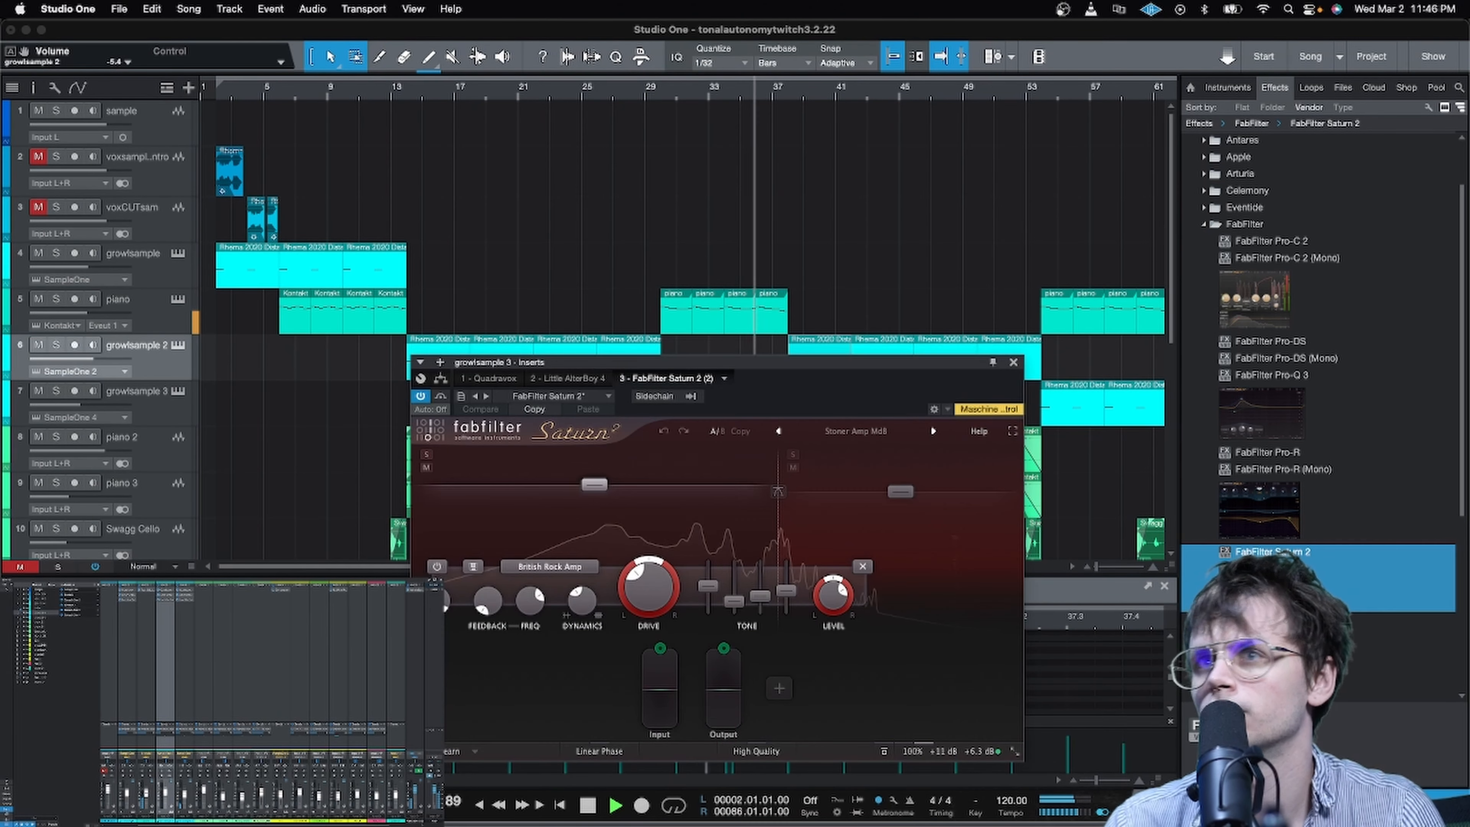
{"action": "left_click_drag", "start_coordinate": [636, 583], "coordinate": [638, 615]}
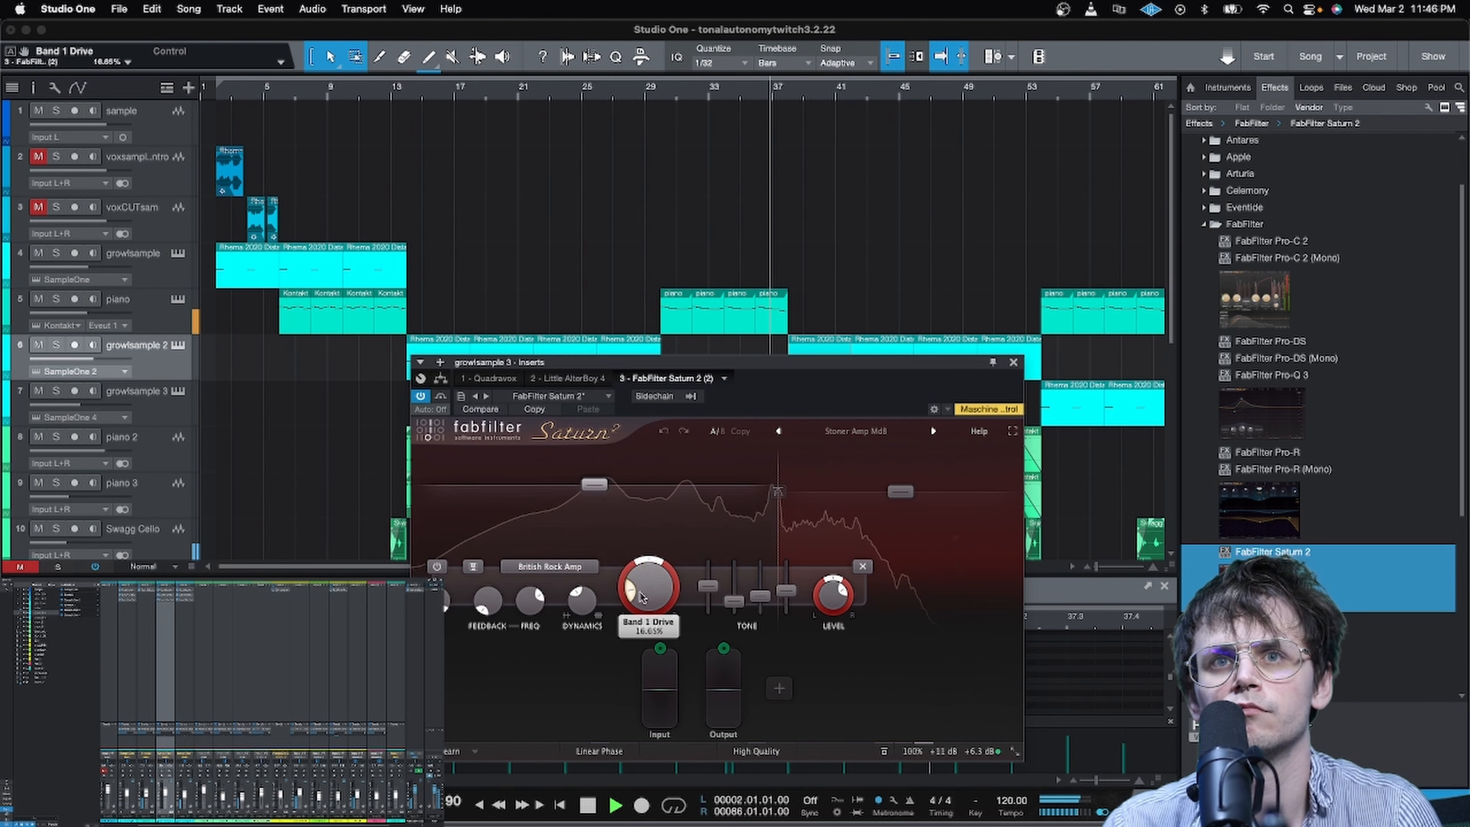
{"action": "left_click", "coordinate": [901, 492]}
{"action": "left_click_drag", "start_coordinate": [975, 607], "coordinate": [988, 671]}
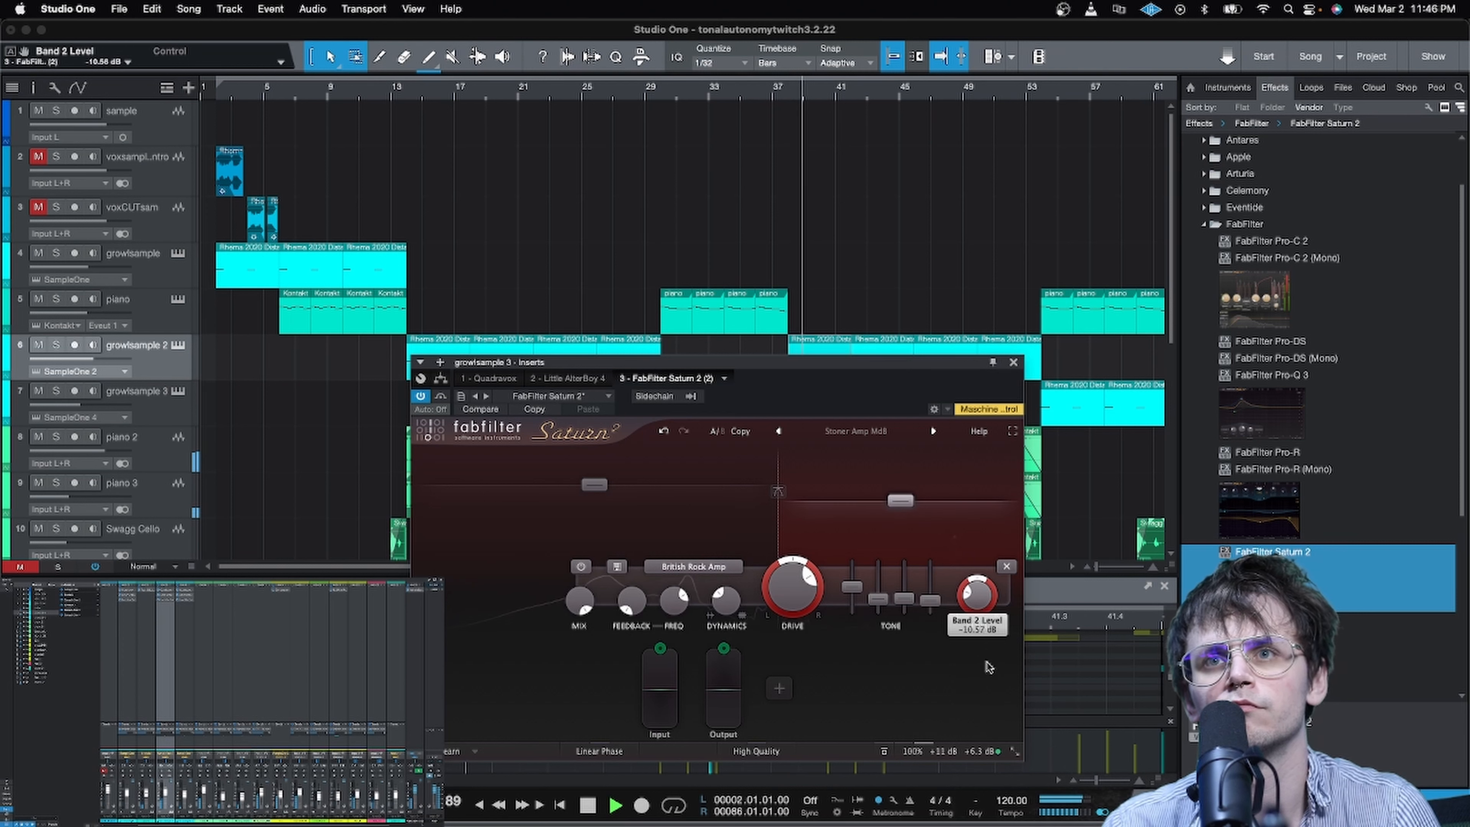
{"action": "left_click", "coordinate": [1015, 363]}
Step: Replay the arrangement from around bar 33 and listen through the transition into bar 38 and the following section
{"action": "key", "text": "w"}
{"action": "key", "text": "w"}
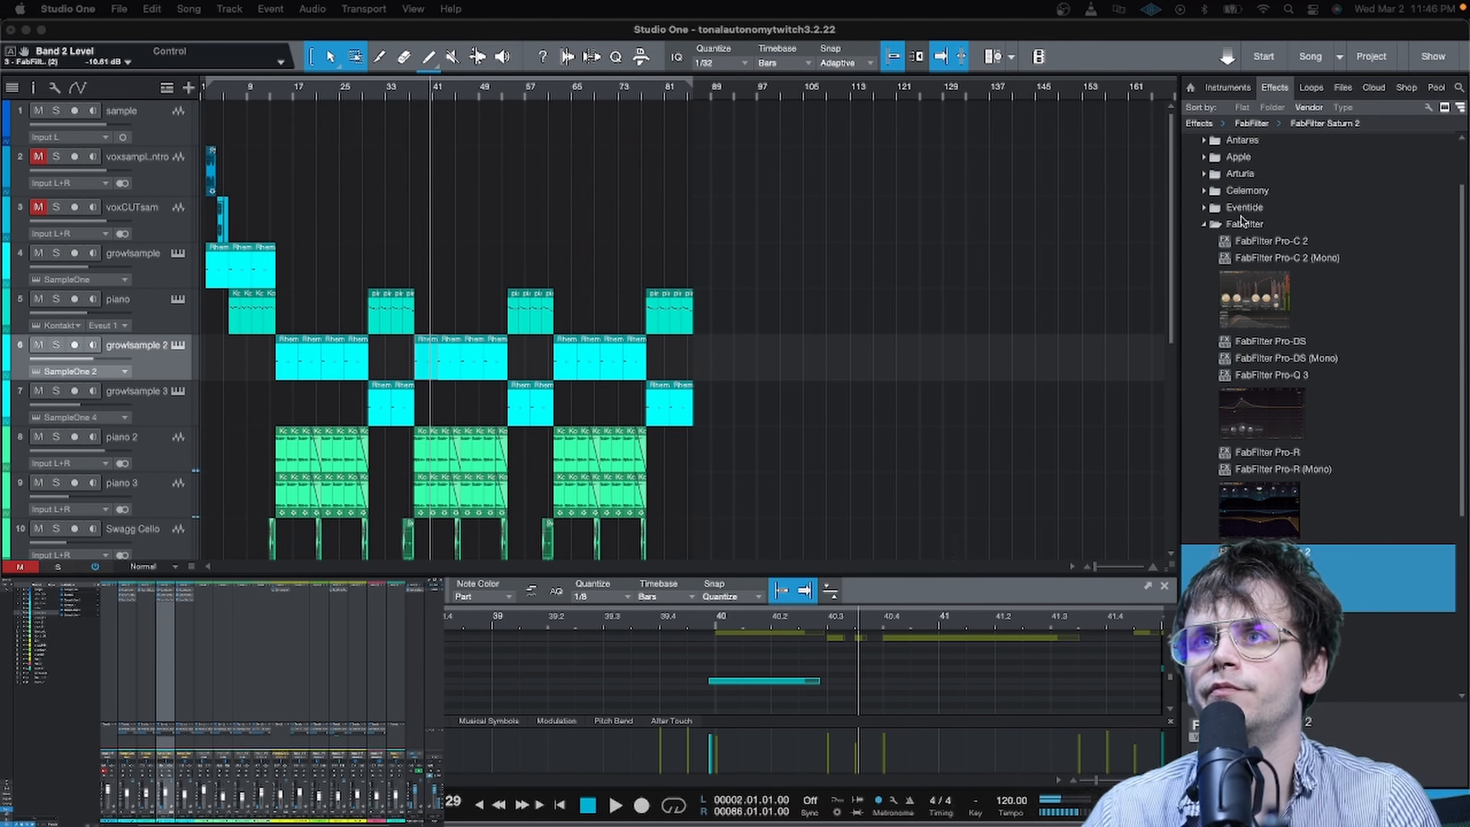
{"action": "left_click", "coordinate": [404, 95]}
{"action": "left_click", "coordinate": [392, 97]}
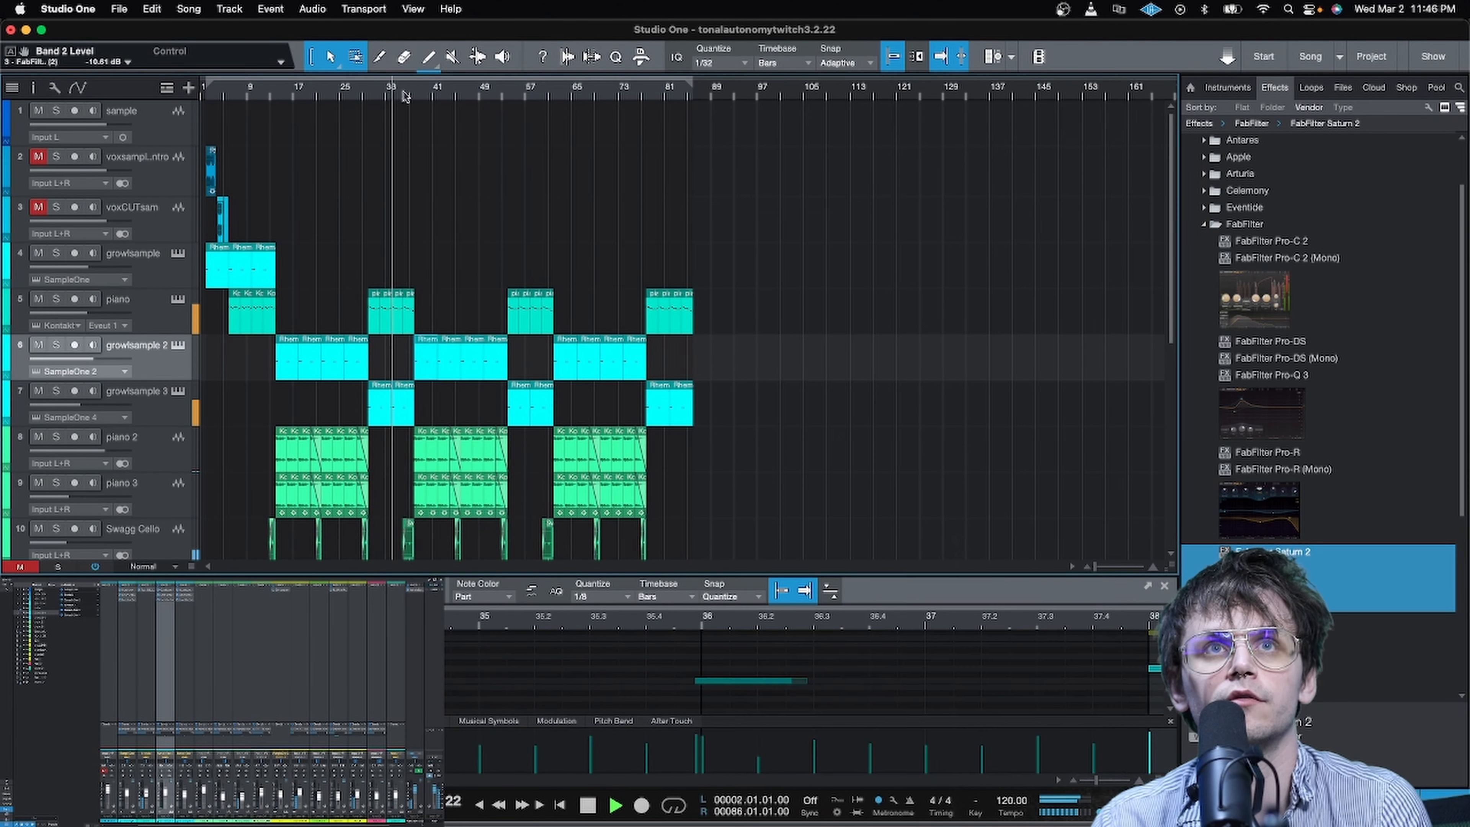
{"action": "scroll", "coordinate": [432, 96], "scroll_direction": "up", "scroll_amount": 5}
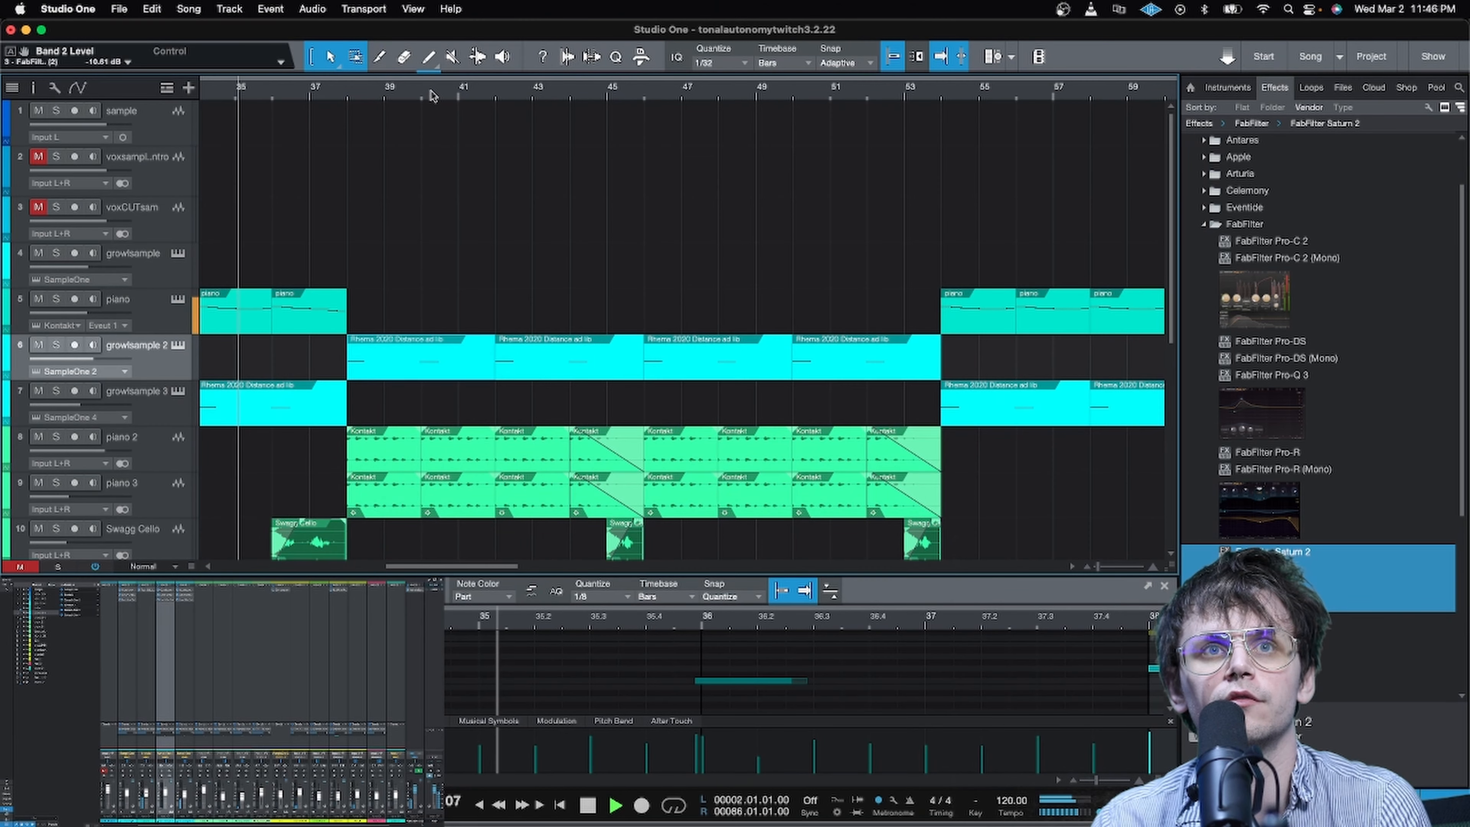
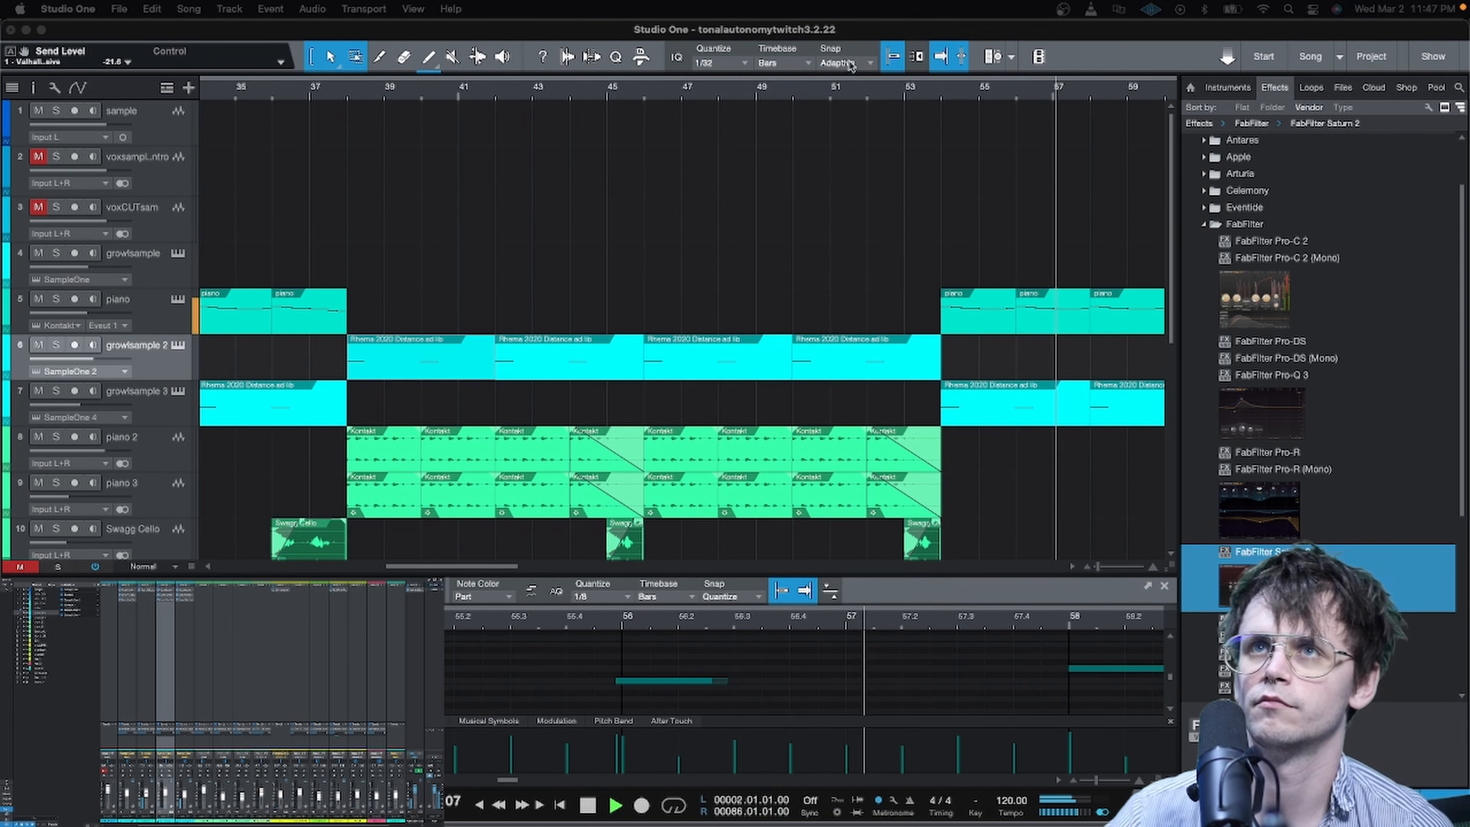
Step: Jump playback to around bar 76 and listen to the transition into the final piano section at bar 78
{"action": "scroll", "coordinate": [854, 89], "scroll_direction": "down", "scroll_amount": 5}
{"action": "scroll", "coordinate": [854, 92], "scroll_direction": "down", "scroll_amount": 1}
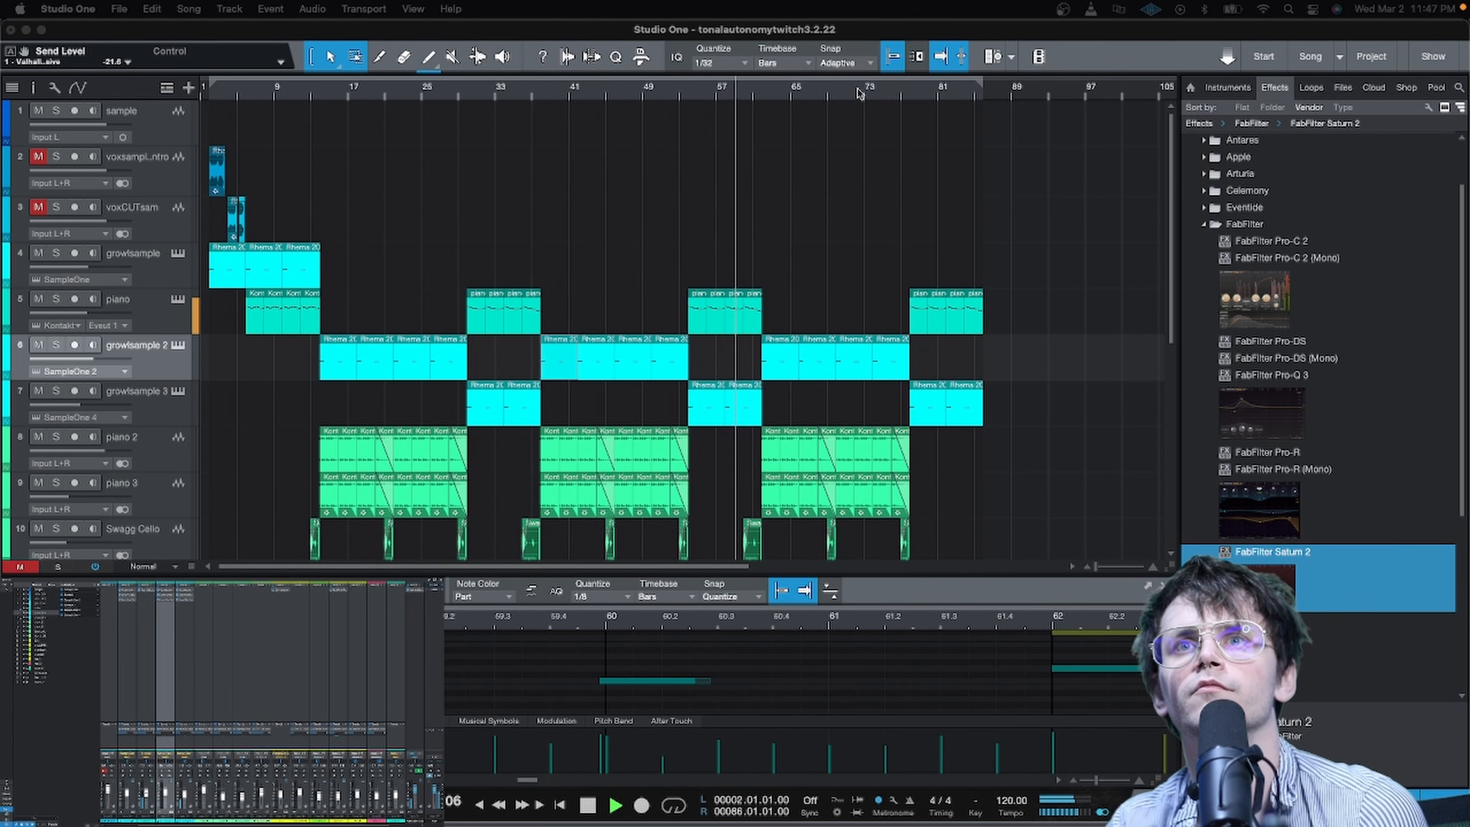
{"action": "left_click", "coordinate": [900, 93]}
{"action": "scroll", "coordinate": [948, 95], "scroll_direction": "up", "scroll_amount": 5}
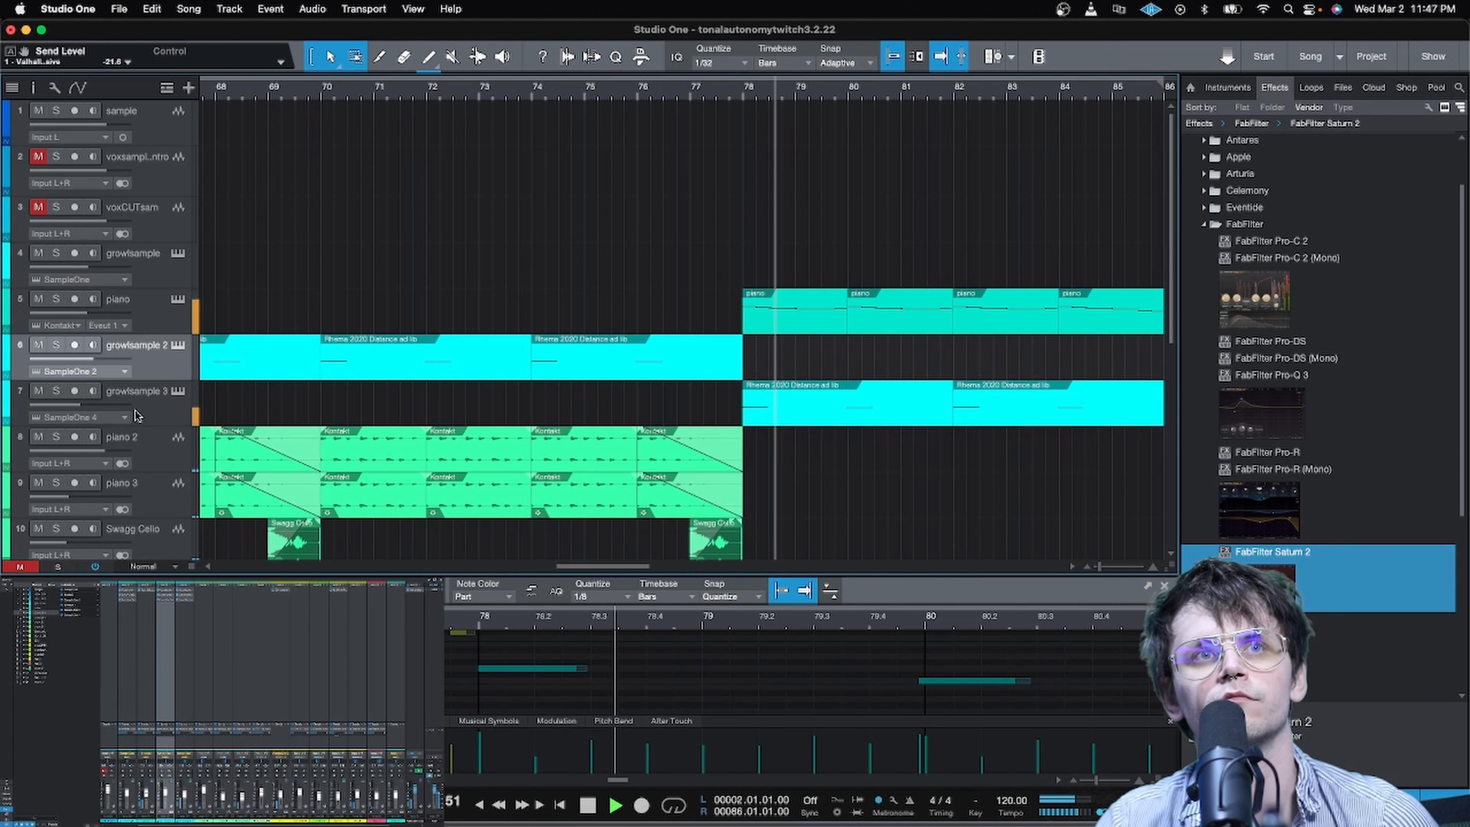
Step: Stop playback and make a complete duplicate of the growlsample 3 track, including its instrument and events
{"action": "key", "text": "space"}
{"action": "right_click", "coordinate": [154, 410]}
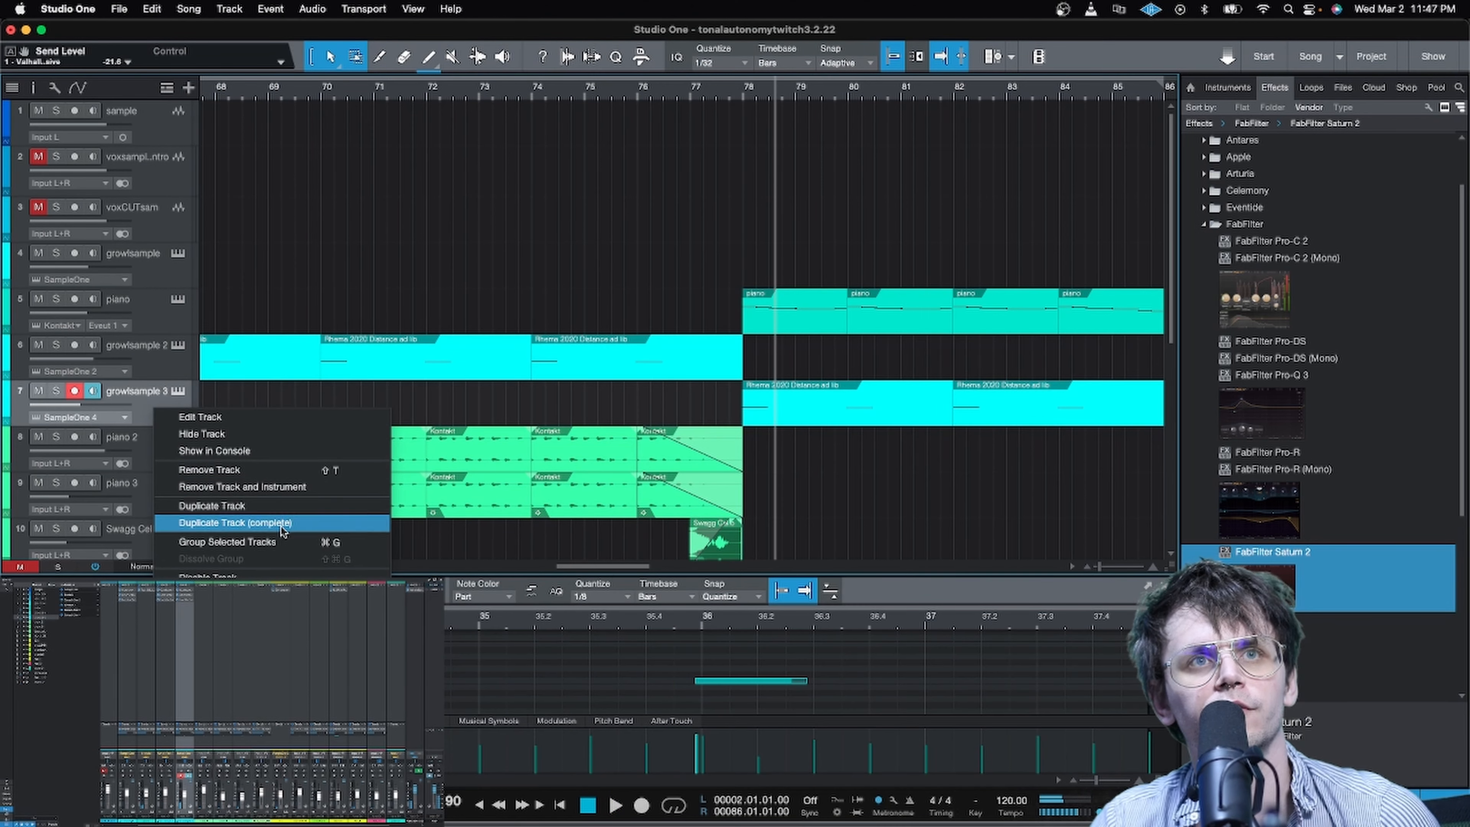
{"action": "left_click", "coordinate": [282, 526]}
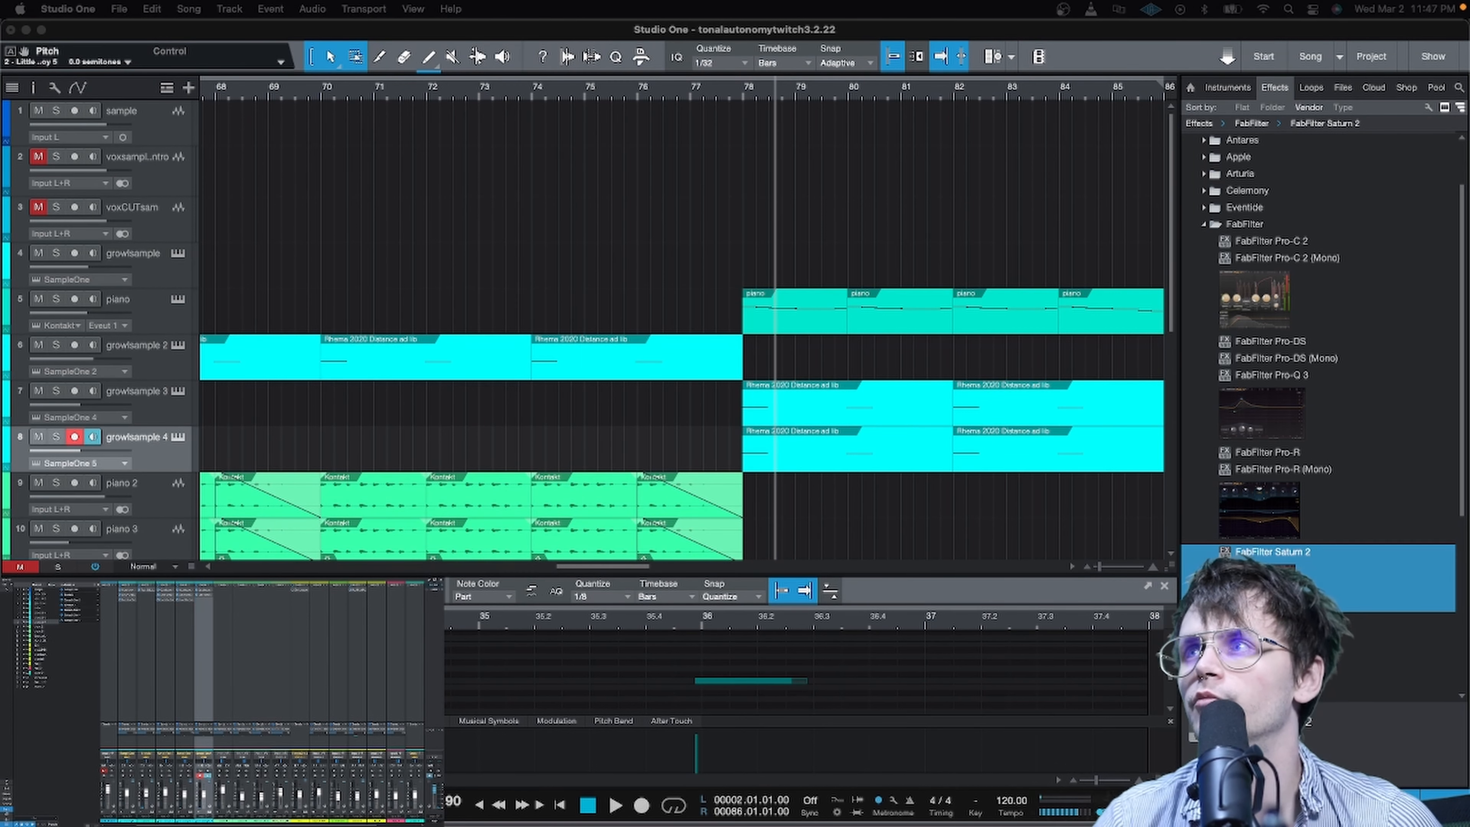
Step: Replay from around bar 75 and delete the original growlsample 3 events in the final piano section from bar 78
{"action": "left_click", "coordinate": [589, 88]}
{"action": "key", "text": "space"}
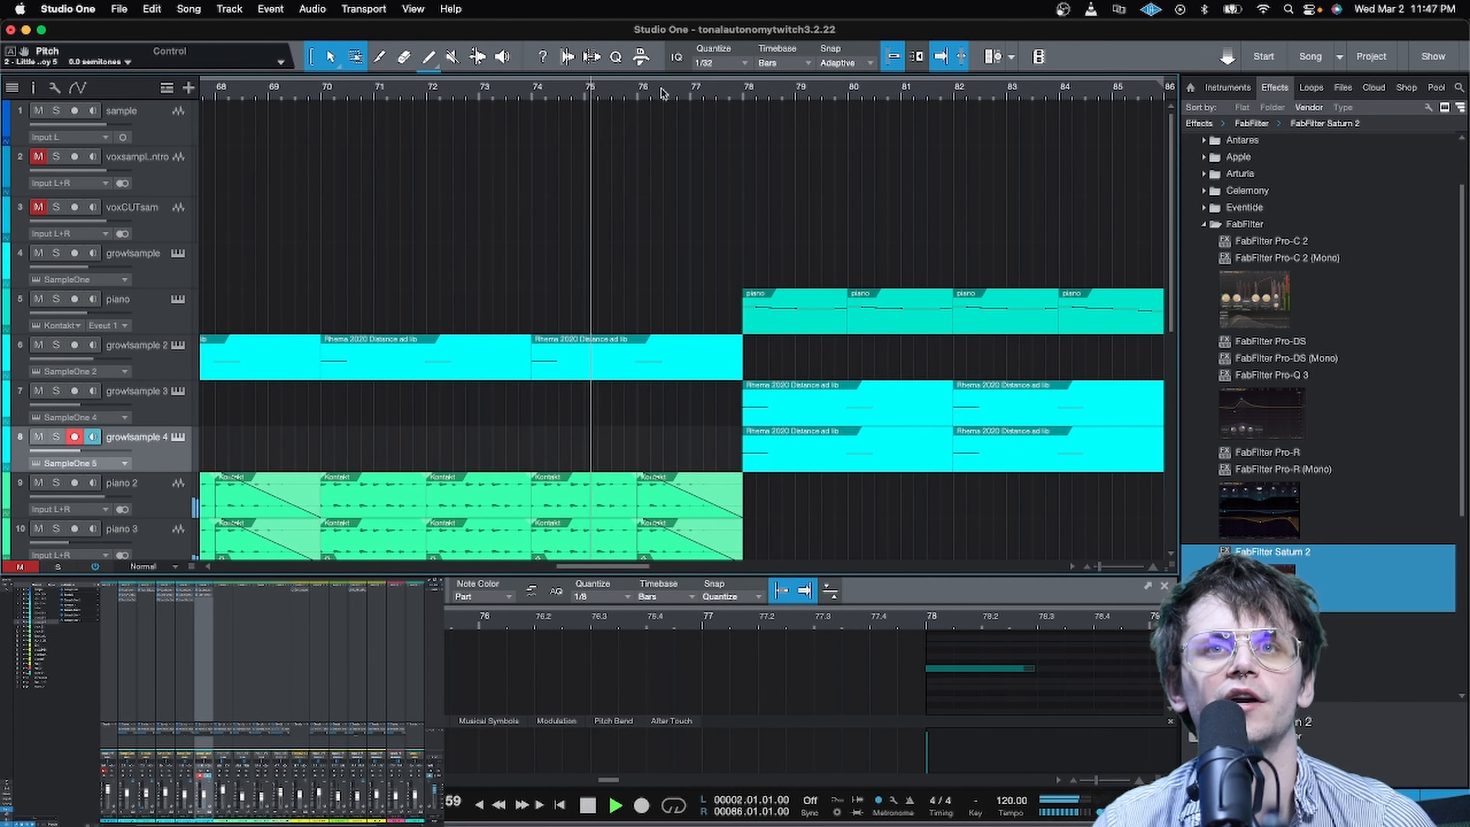
{"action": "left_click", "coordinate": [870, 403]}
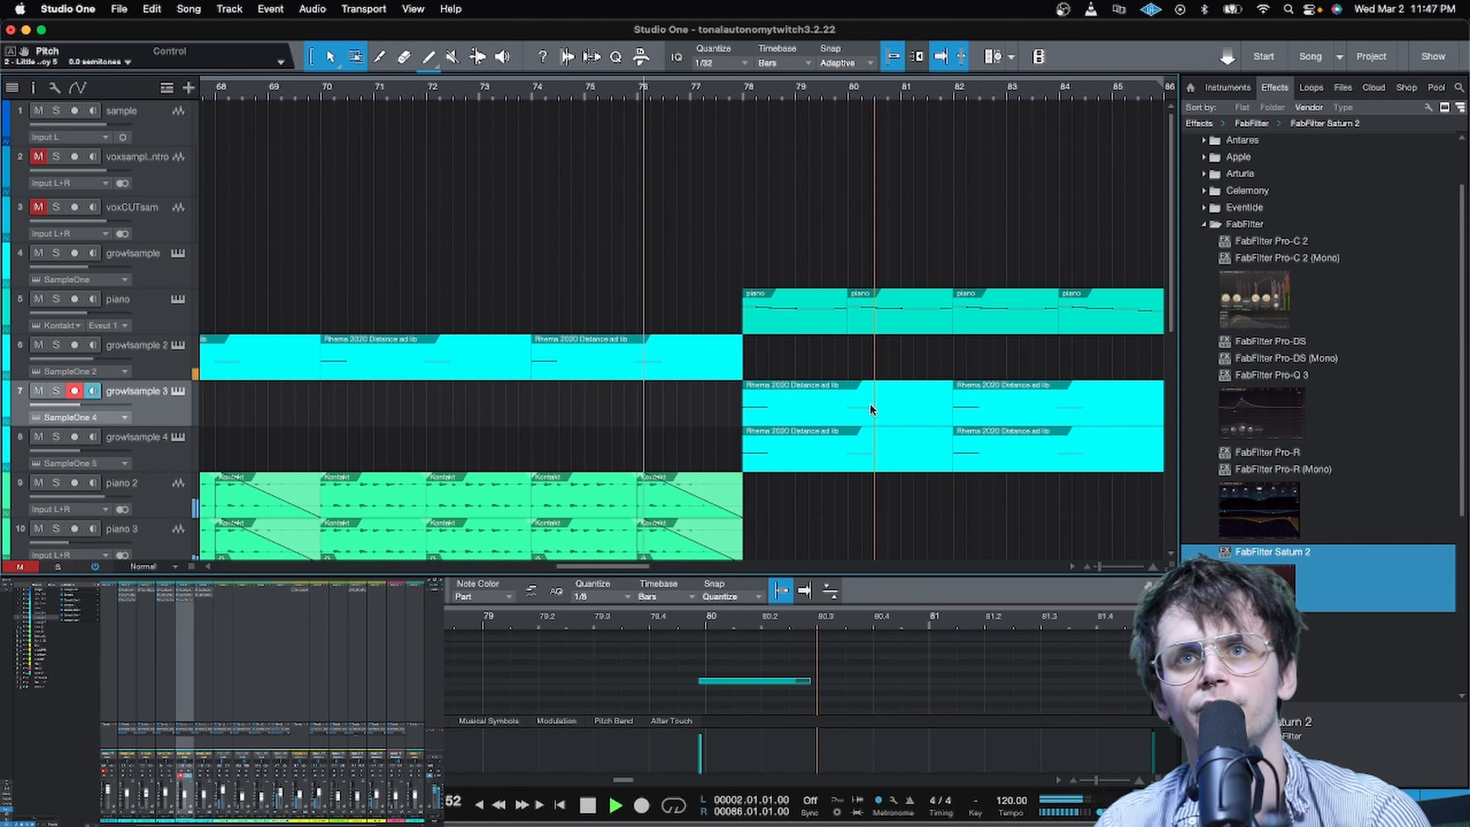
{"action": "key", "text": "Delete"}
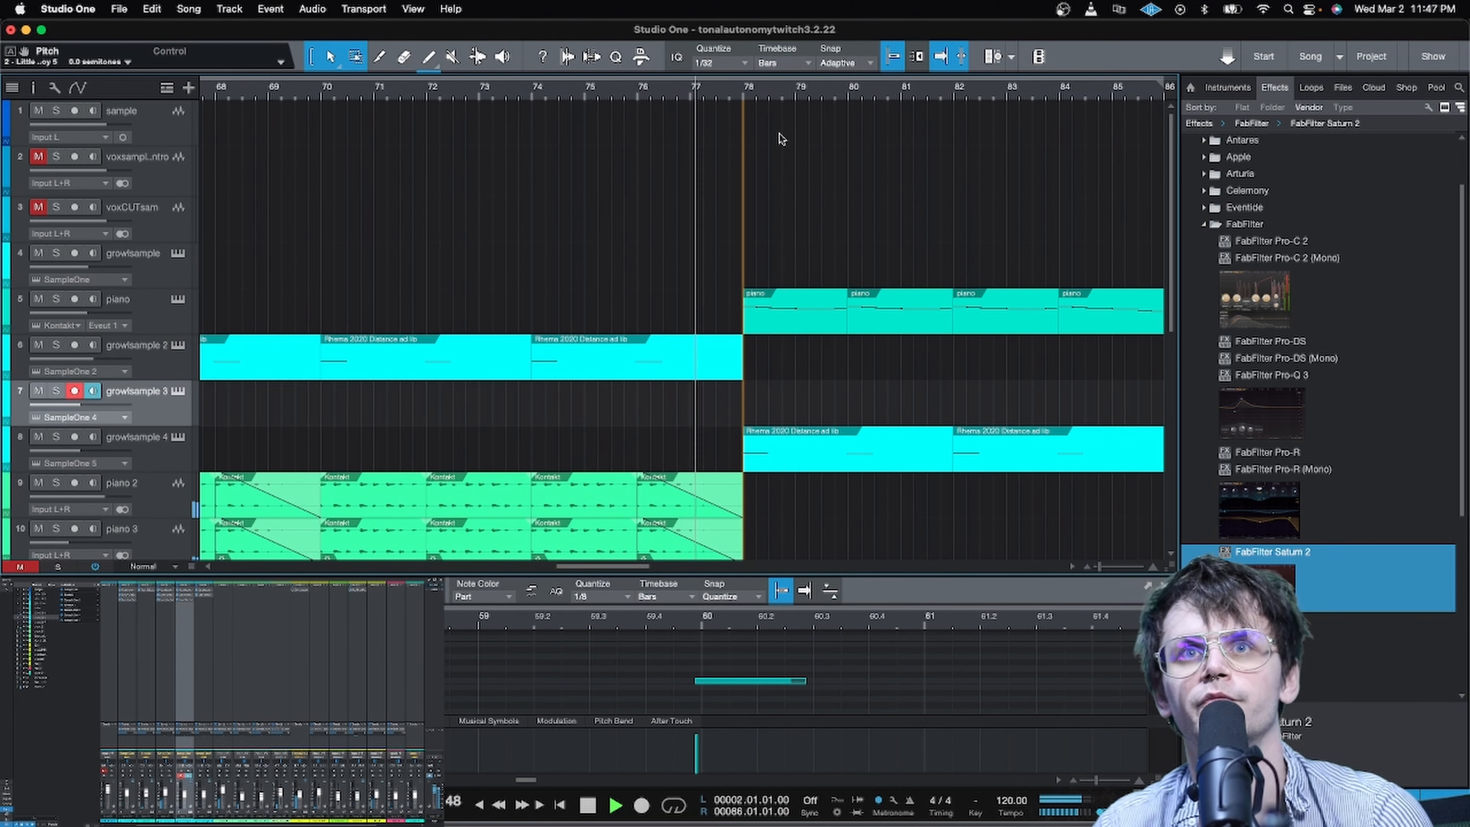
Step: Listen through the final section, move the song end marker to bar 89, and return the stopped playback cursor toward the song's start
{"action": "scroll", "coordinate": [806, 98], "scroll_direction": "up", "scroll_amount": 3}
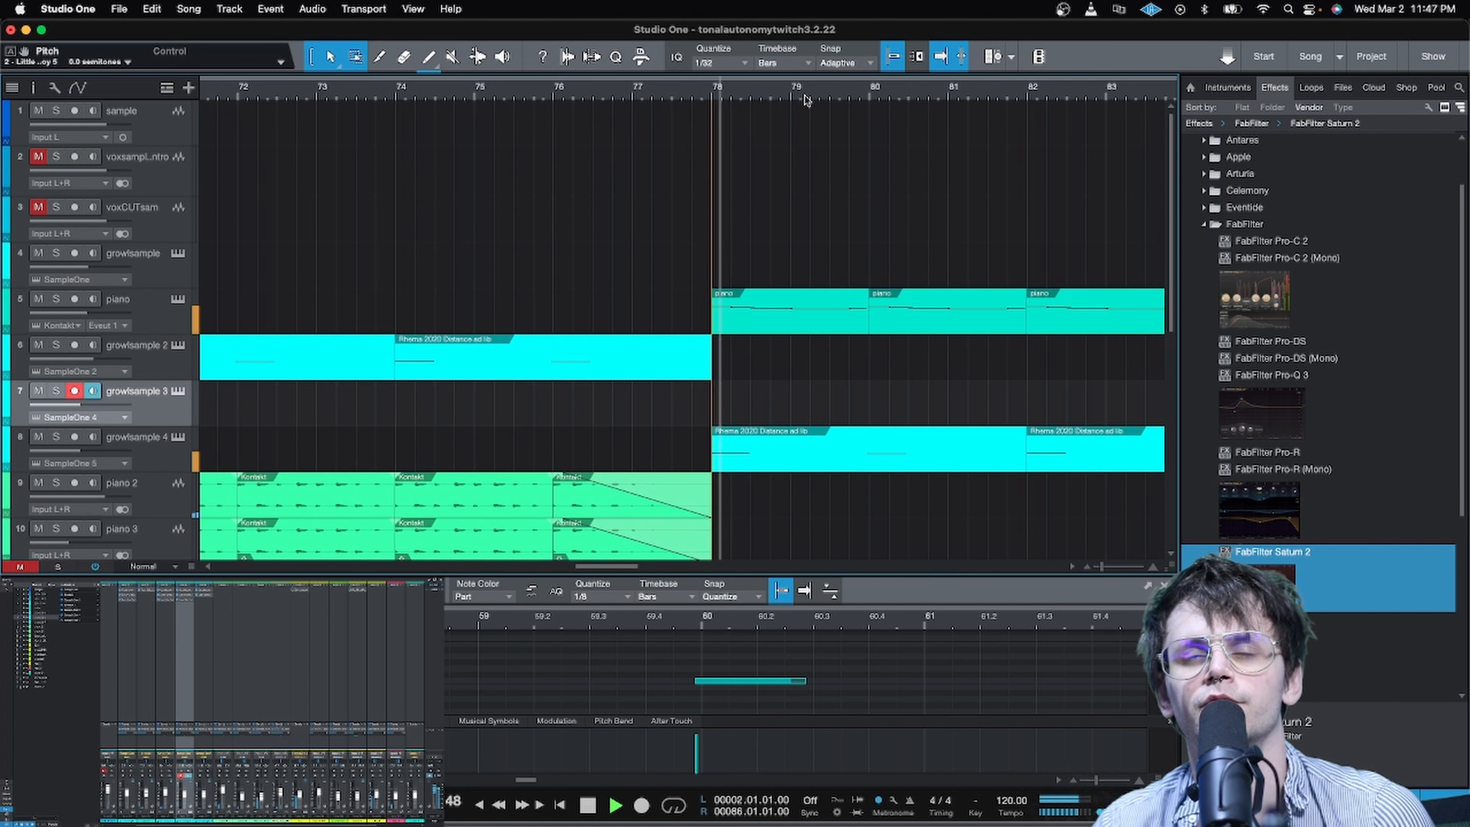
{"action": "scroll", "coordinate": [806, 98], "scroll_direction": "down", "scroll_amount": 4}
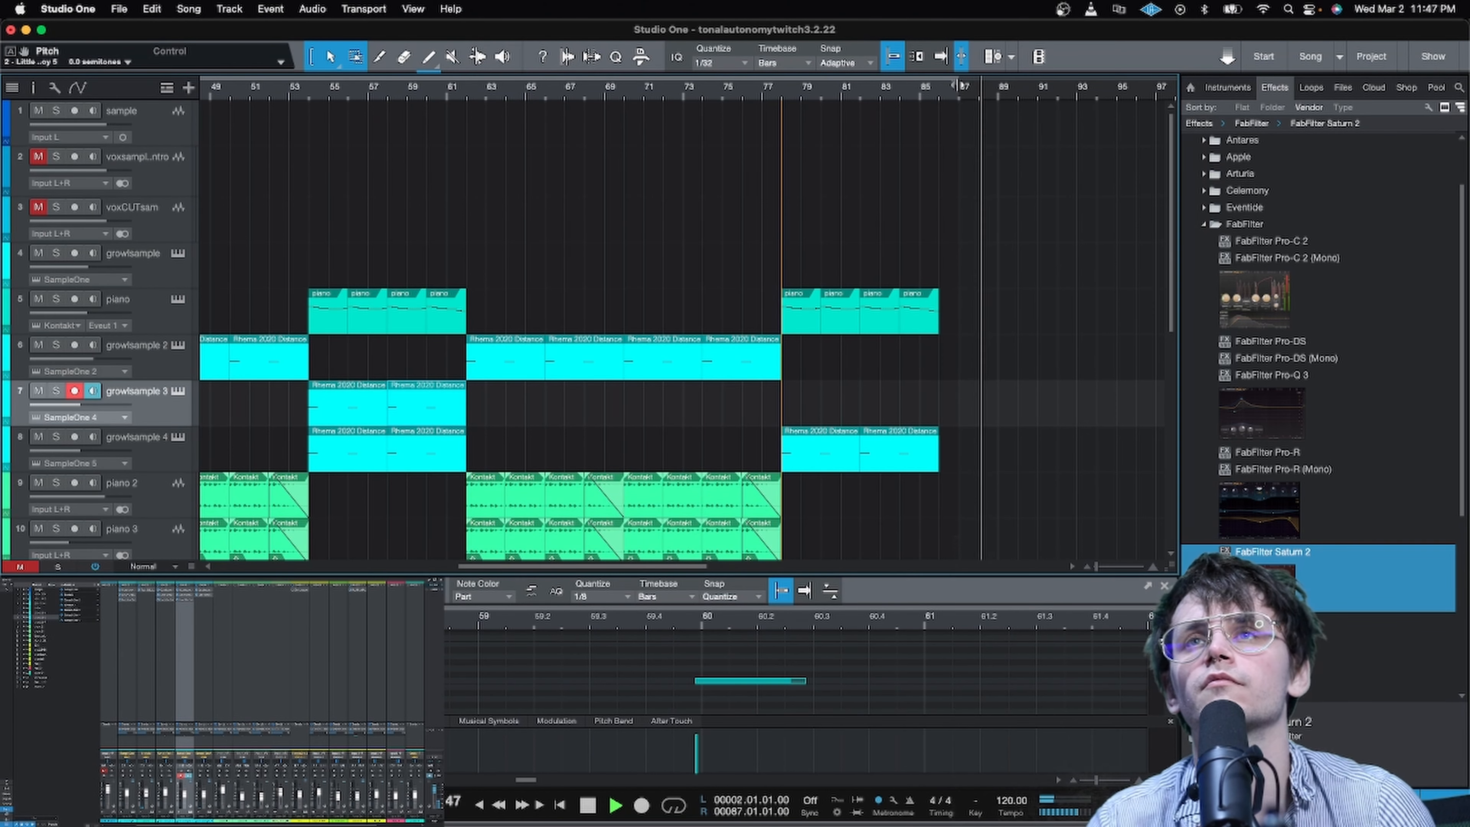
{"action": "key", "text": "space"}
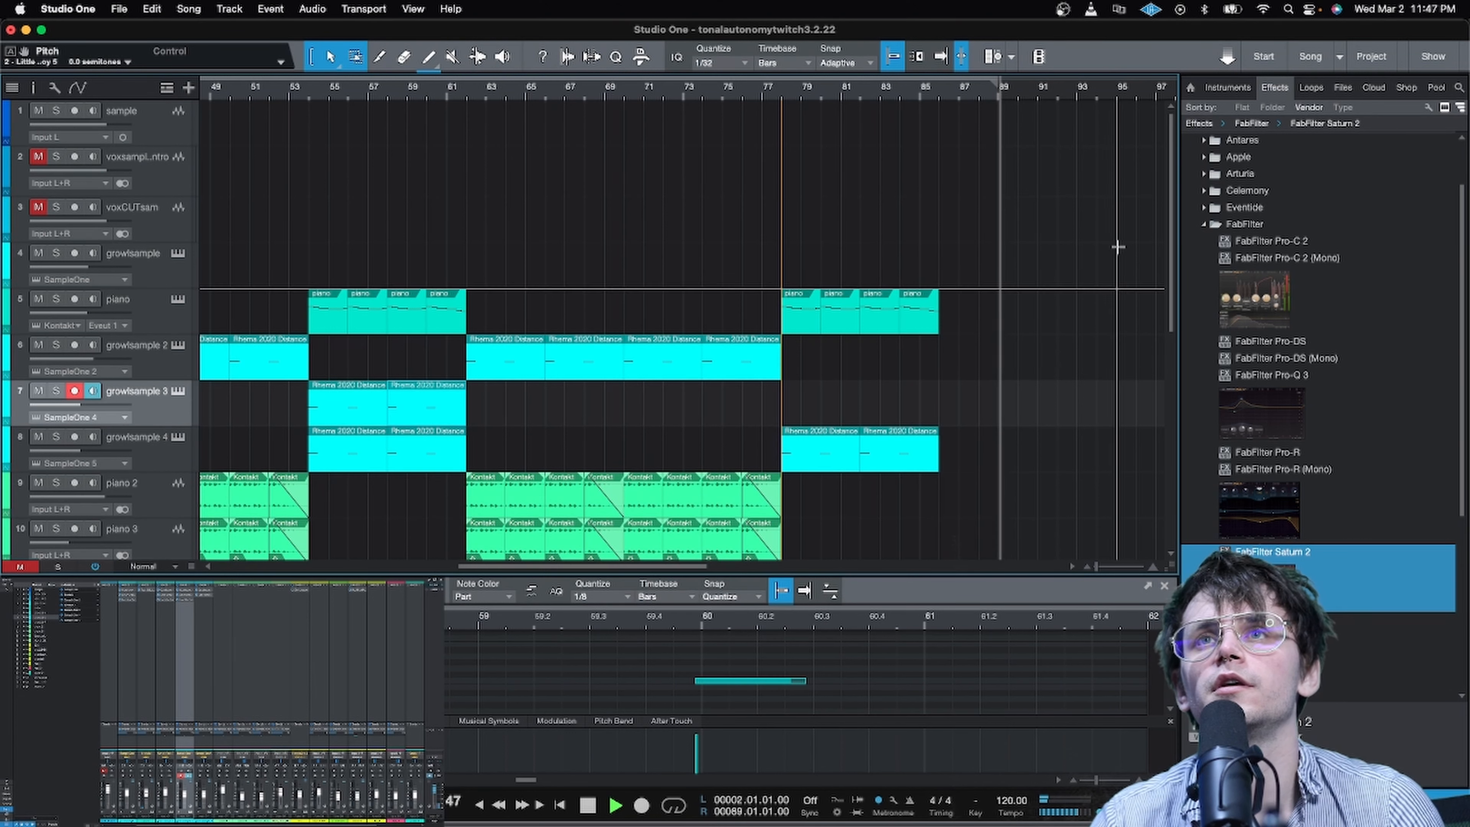
{"action": "scroll", "coordinate": [903, 91], "scroll_direction": "down", "scroll_amount": 6}
{"action": "scroll", "coordinate": [463, 318], "scroll_direction": "down", "scroll_amount": 10}
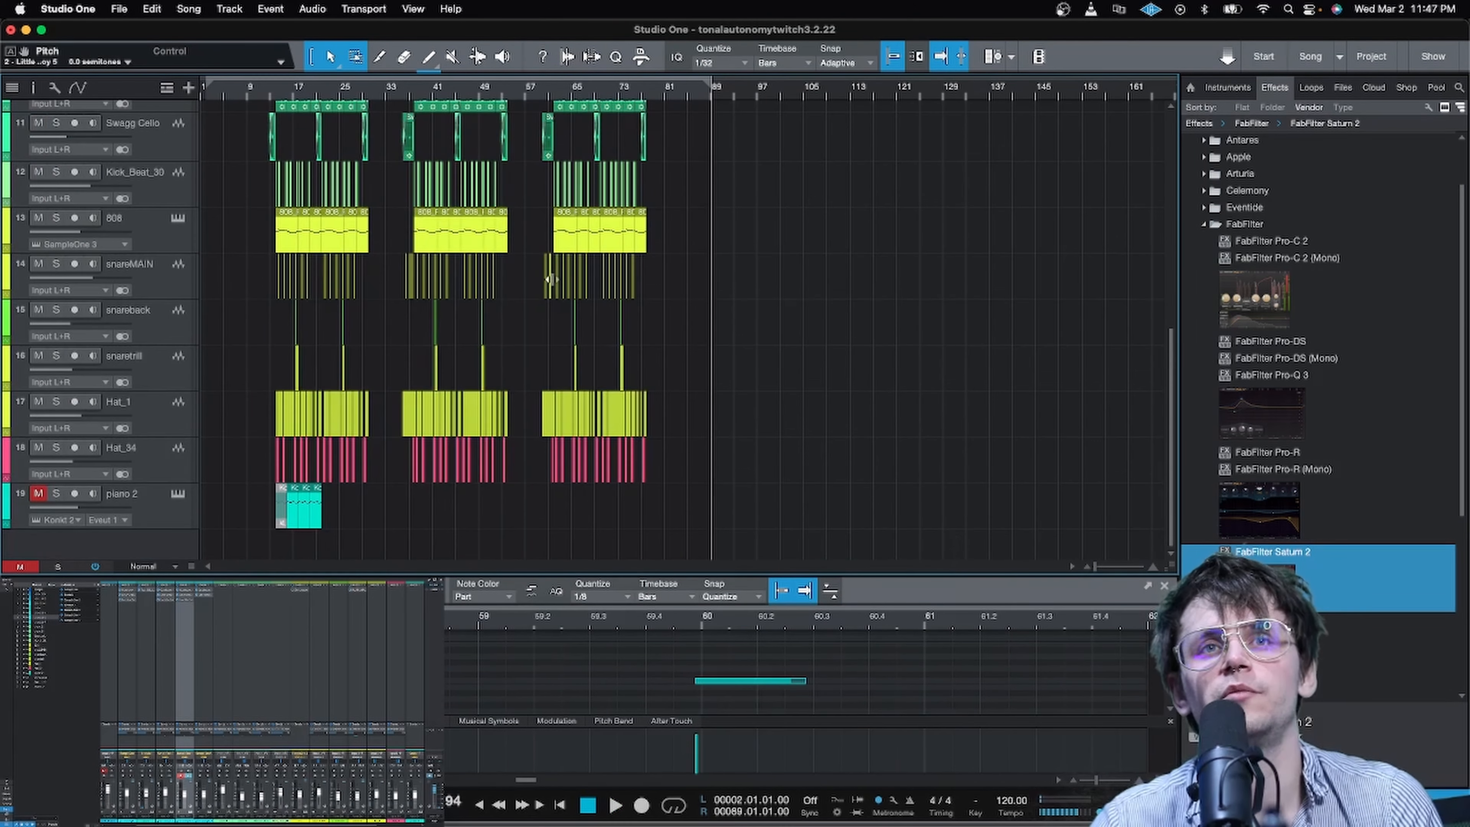
{"action": "scroll", "coordinate": [325, 203], "scroll_direction": "up", "scroll_amount": 10}
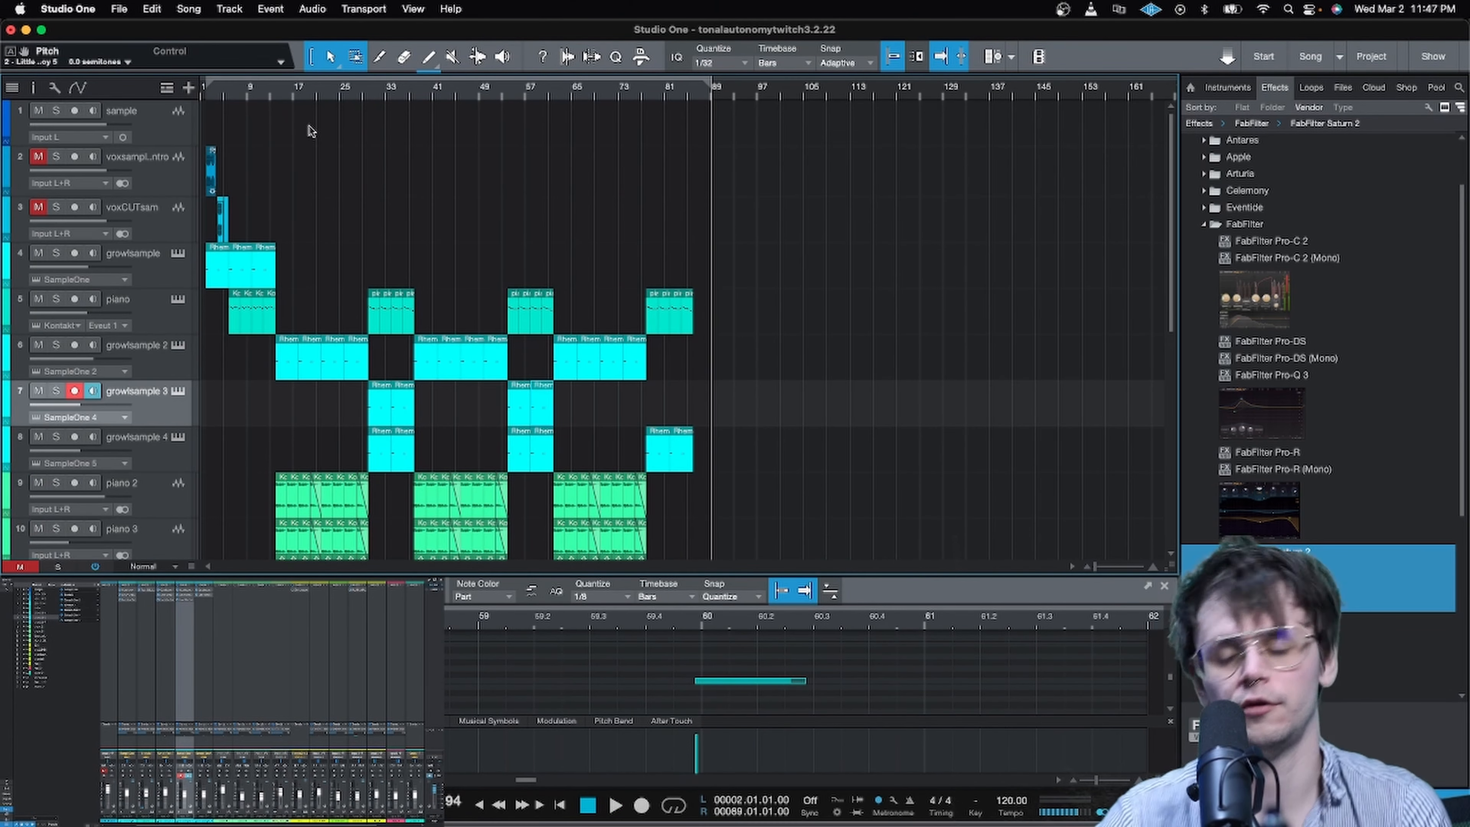
{"action": "key", "text": "KP_1"}
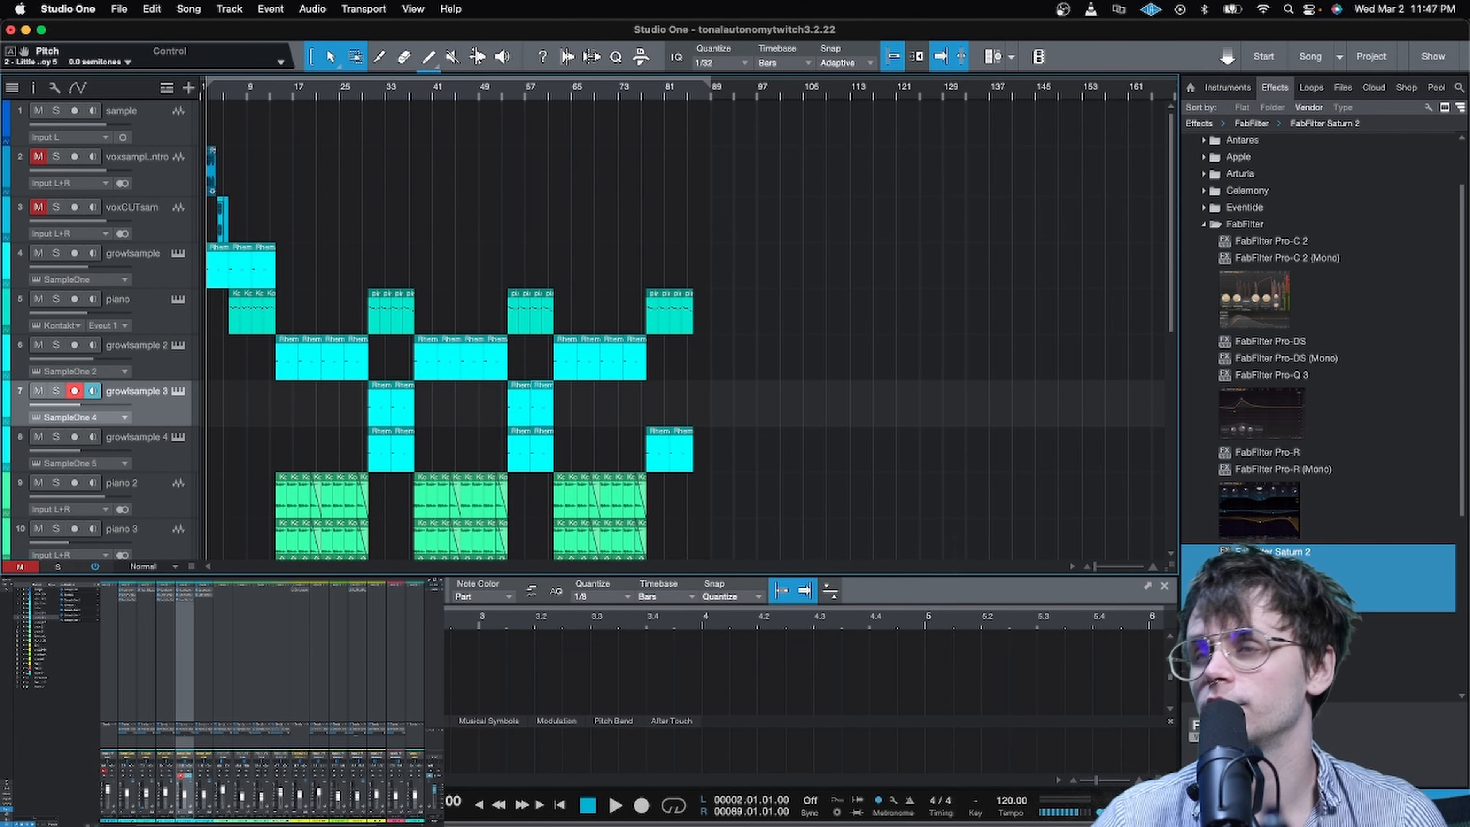
Step: Replay briefly from around bar 13, then insert the Waves AR TG Mastering (s) effect on the Main output
{"action": "left_click", "coordinate": [1247, 224]}
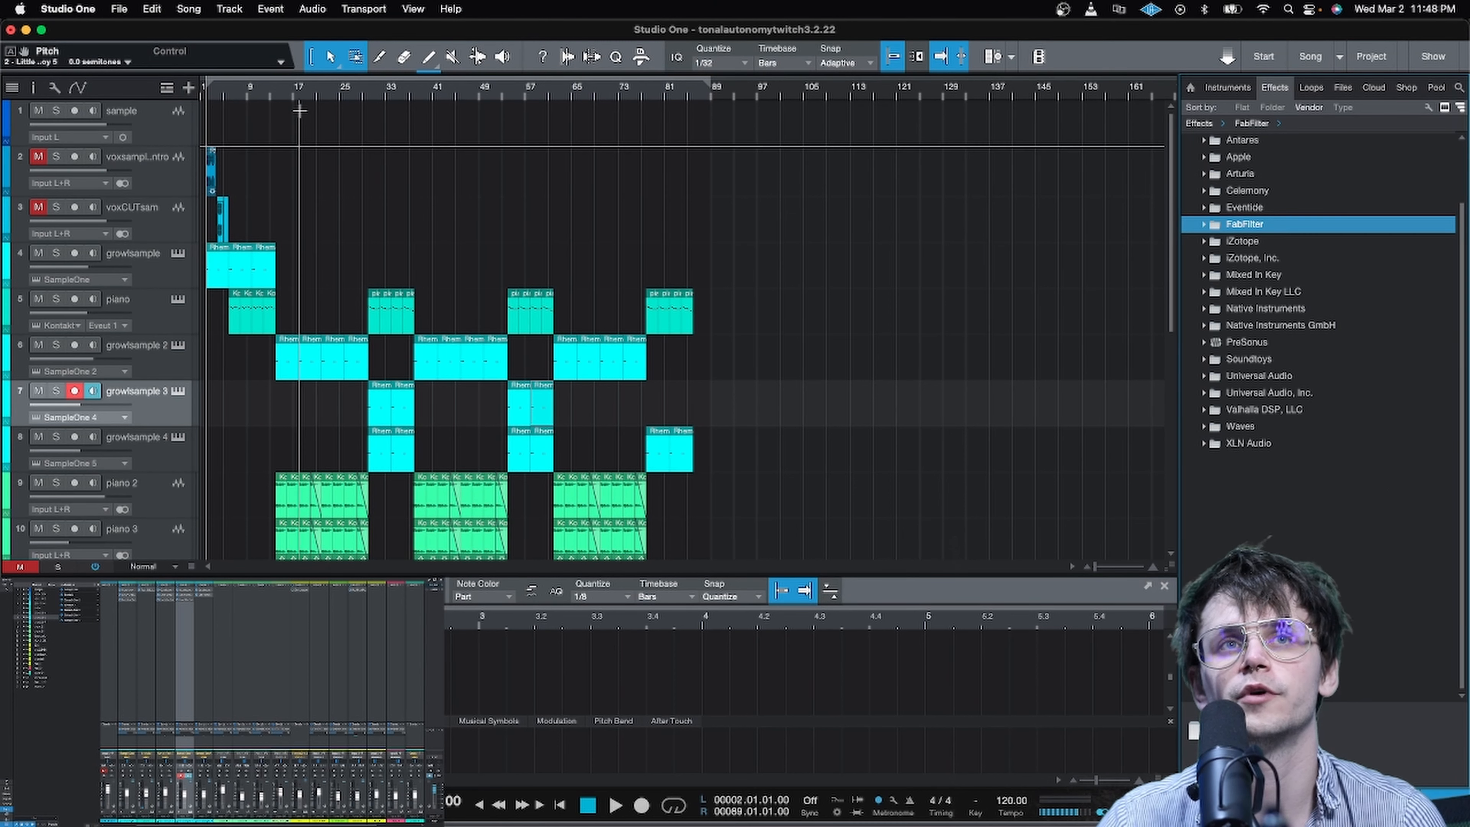
{"action": "left_click", "coordinate": [271, 94]}
{"action": "key", "text": "space"}
{"action": "scroll", "coordinate": [305, 93], "scroll_direction": "up", "scroll_amount": 1}
{"action": "scroll", "coordinate": [305, 93], "scroll_direction": "up", "scroll_amount": 3}
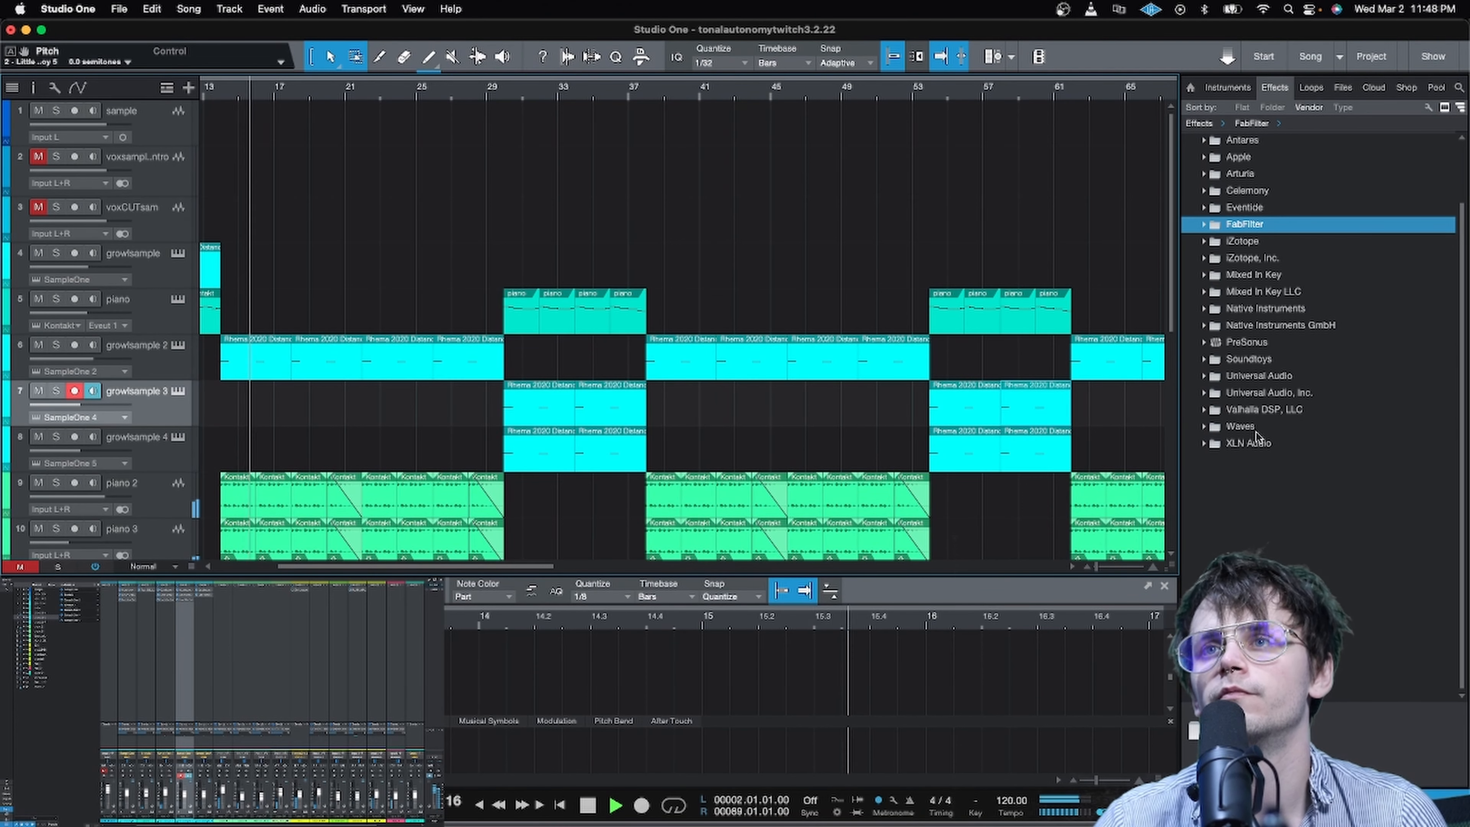
{"action": "left_click", "coordinate": [1205, 426]}
{"action": "scroll", "coordinate": [1247, 452], "scroll_direction": "down", "scroll_amount": 4}
{"action": "scroll", "coordinate": [1250, 449], "scroll_direction": "up", "scroll_amount": 3}
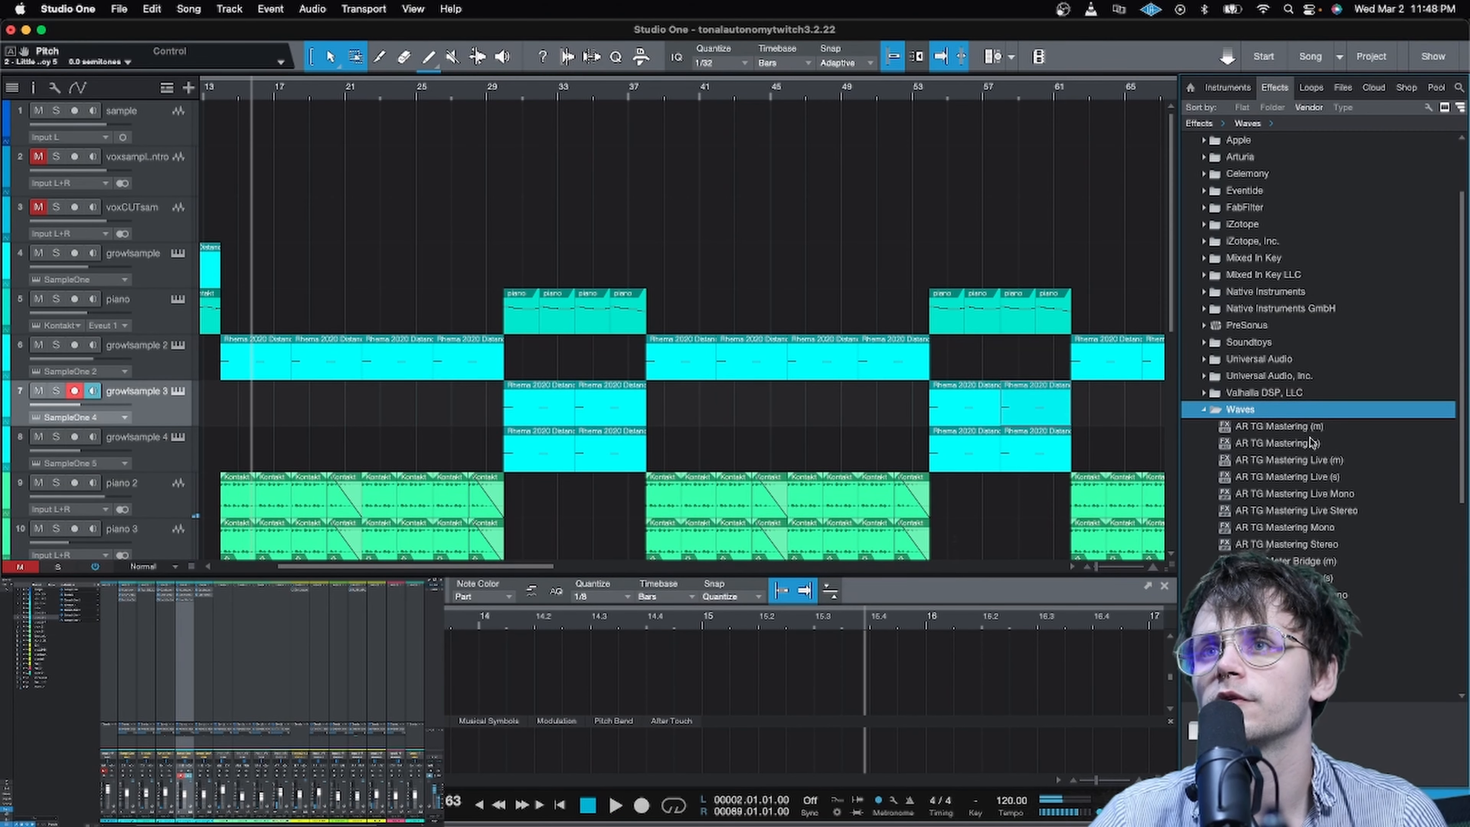
{"action": "left_click_drag", "start_coordinate": [1252, 445], "coordinate": [1197, 727]}
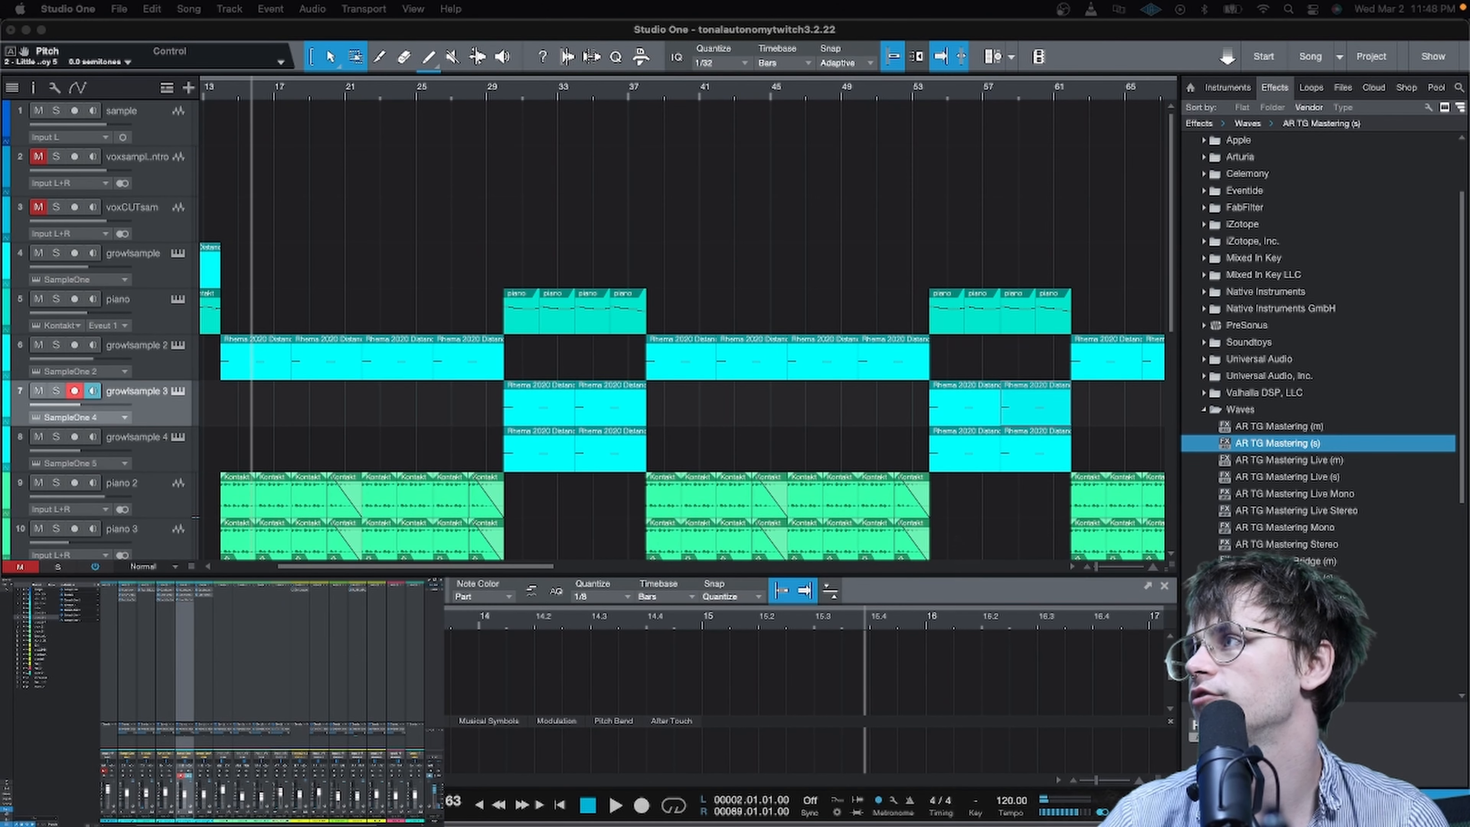
Step: Find the Limiter among the PreSonus effects and add it to the Main output after AR TG Mastering
{"action": "left_click", "coordinate": [1228, 411]}
{"action": "double_click", "coordinate": [1243, 409]}
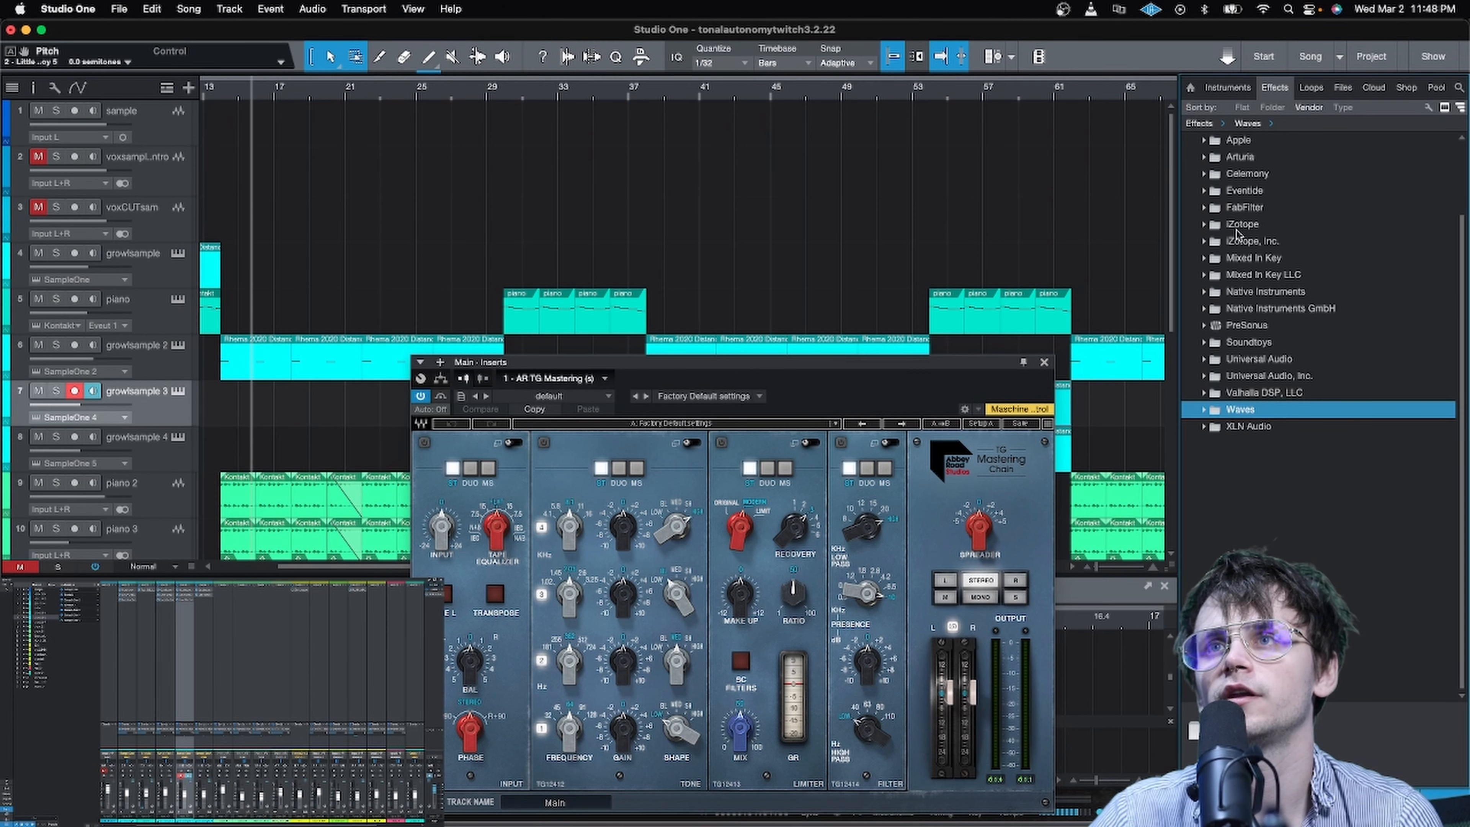
{"action": "scroll", "coordinate": [1245, 208], "scroll_direction": "up", "scroll_amount": 3}
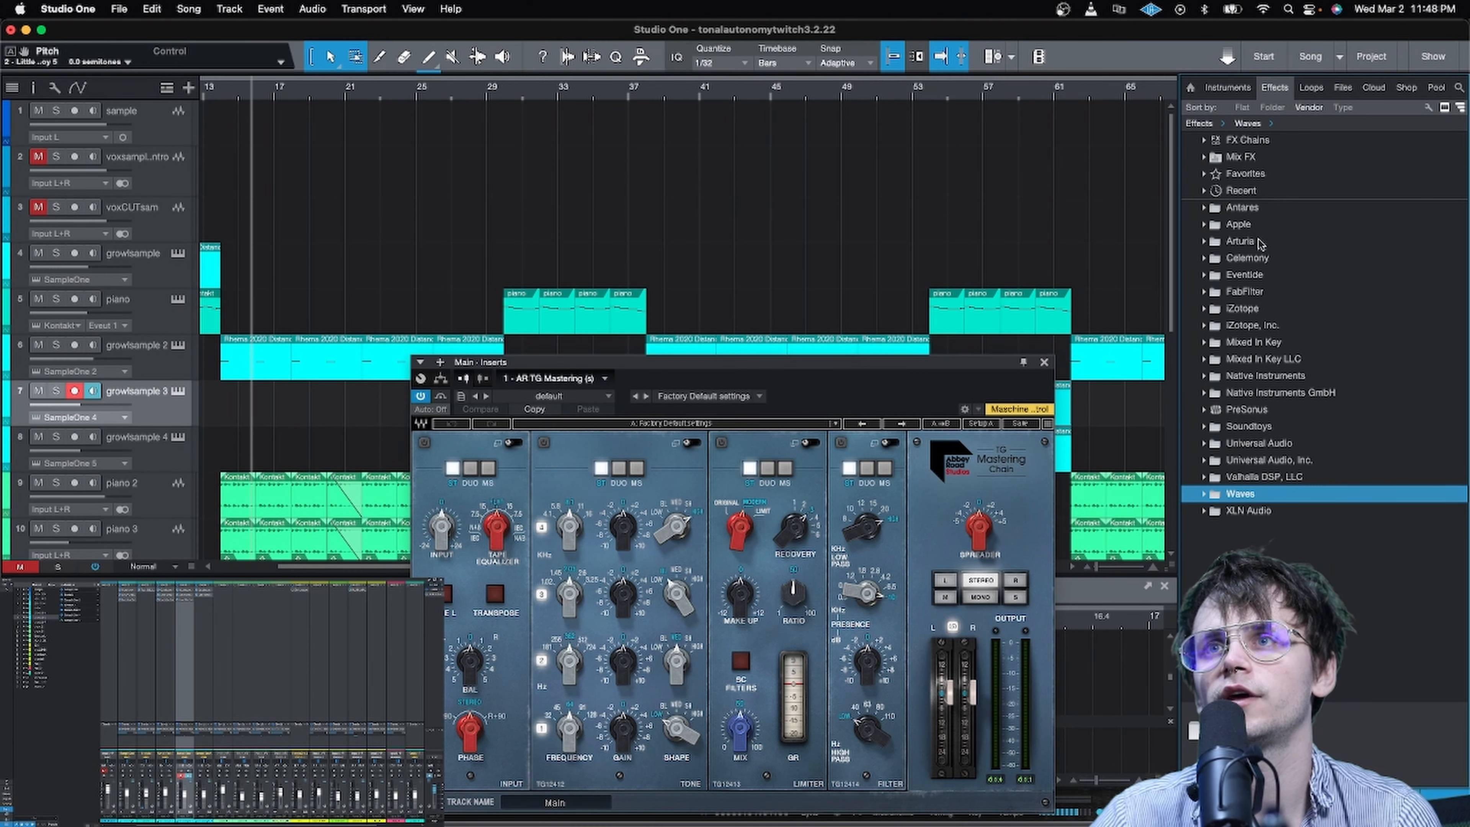
{"action": "double_click", "coordinate": [1251, 409]}
{"action": "scroll", "coordinate": [1265, 415], "scroll_direction": "down", "scroll_amount": 5}
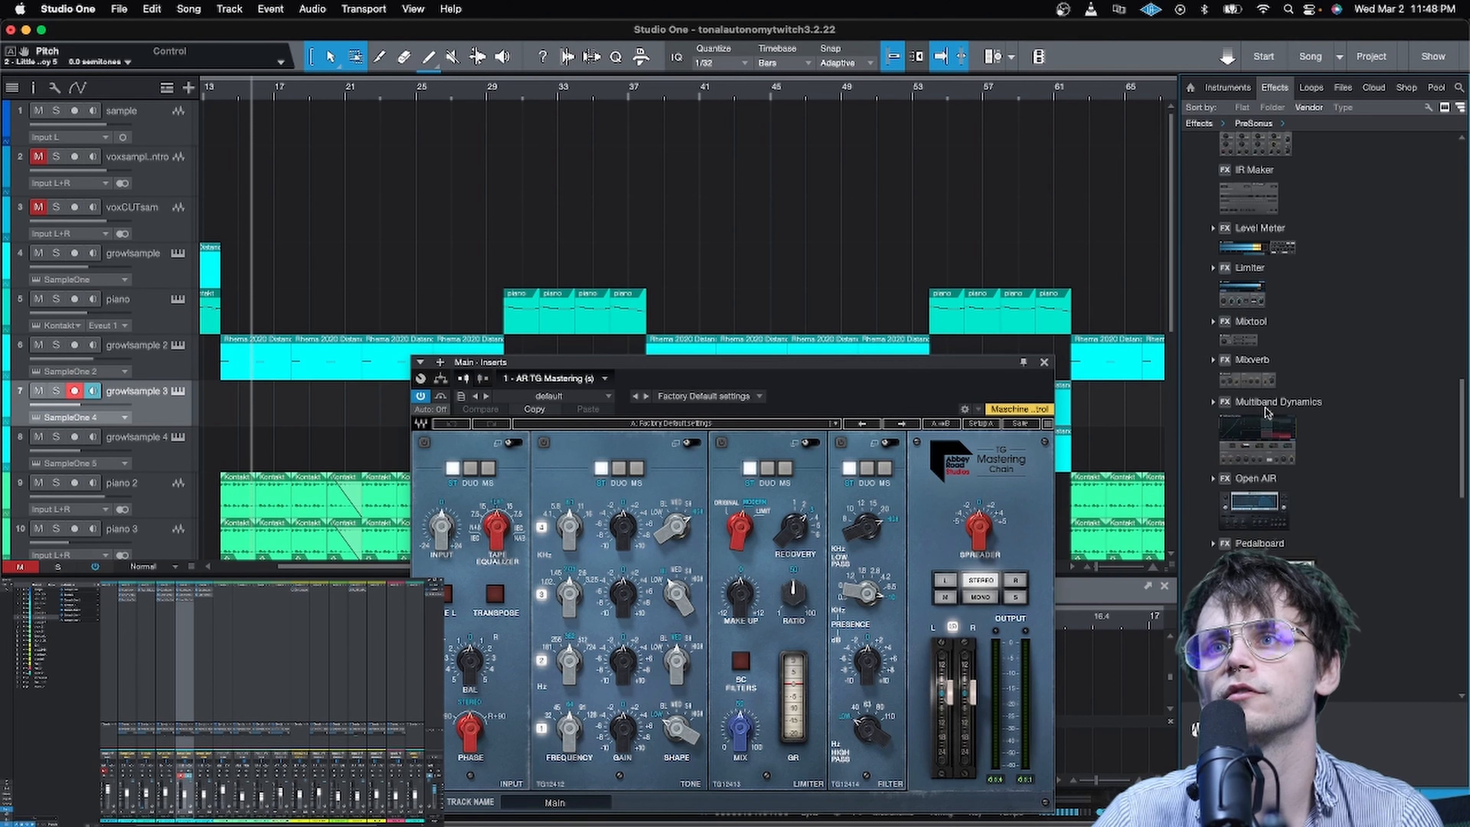
{"action": "scroll", "coordinate": [1265, 414], "scroll_direction": "down", "scroll_amount": 5}
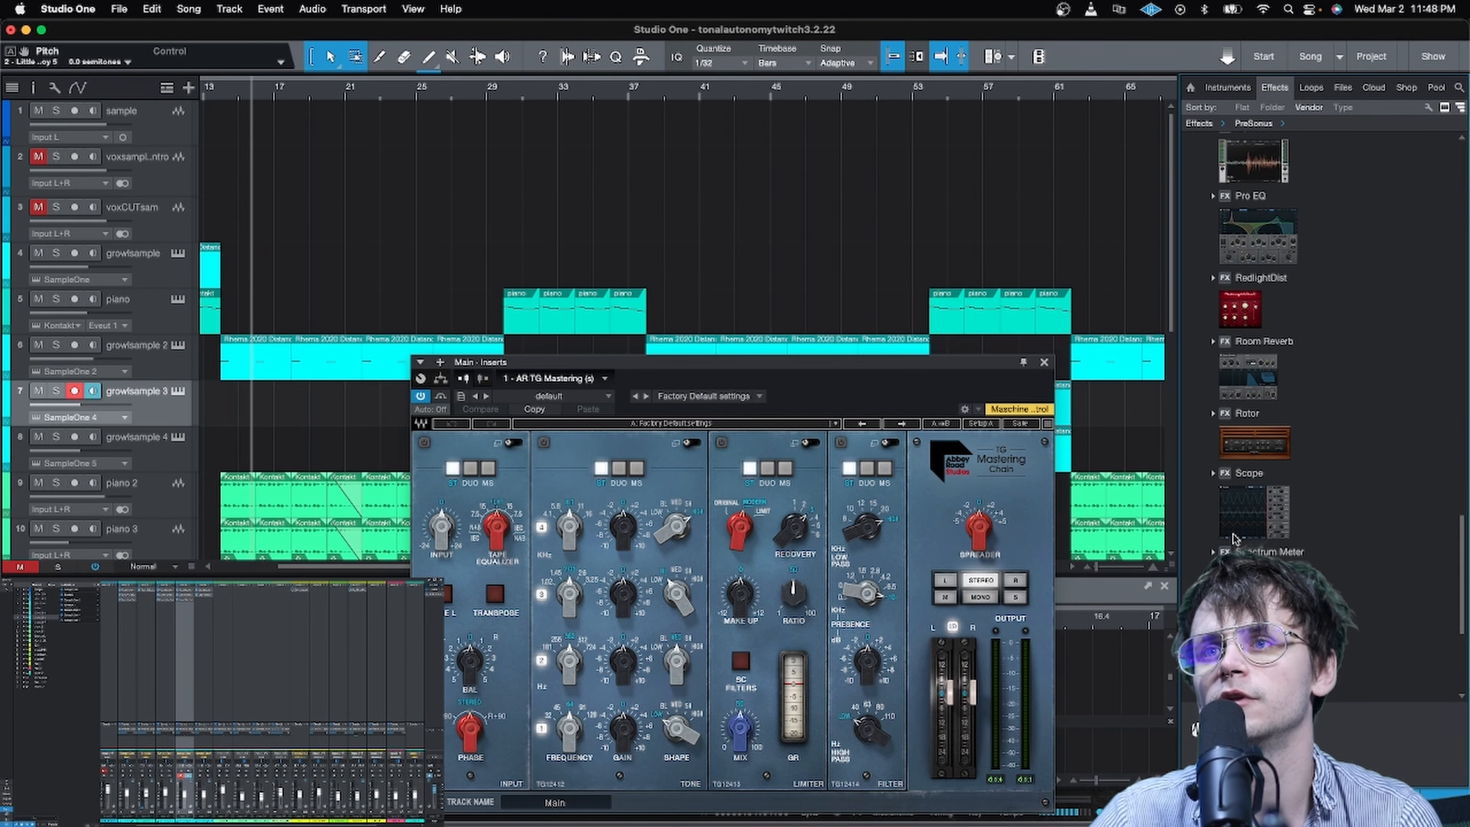
{"action": "scroll", "coordinate": [1234, 539], "scroll_direction": "down", "scroll_amount": 3}
{"action": "scroll", "coordinate": [1234, 538], "scroll_direction": "up", "scroll_amount": 10}
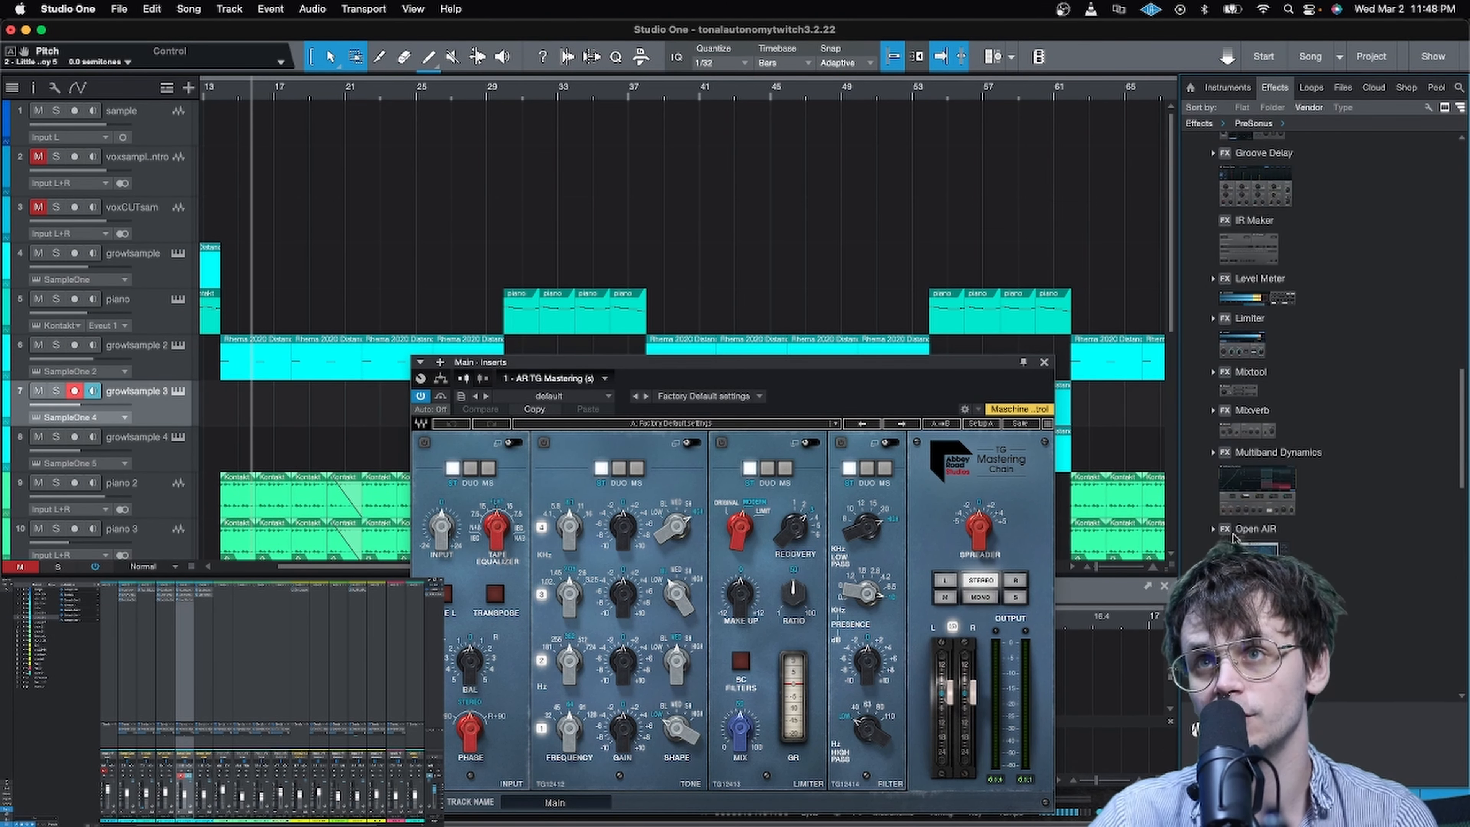
{"action": "left_click", "coordinate": [1234, 538]}
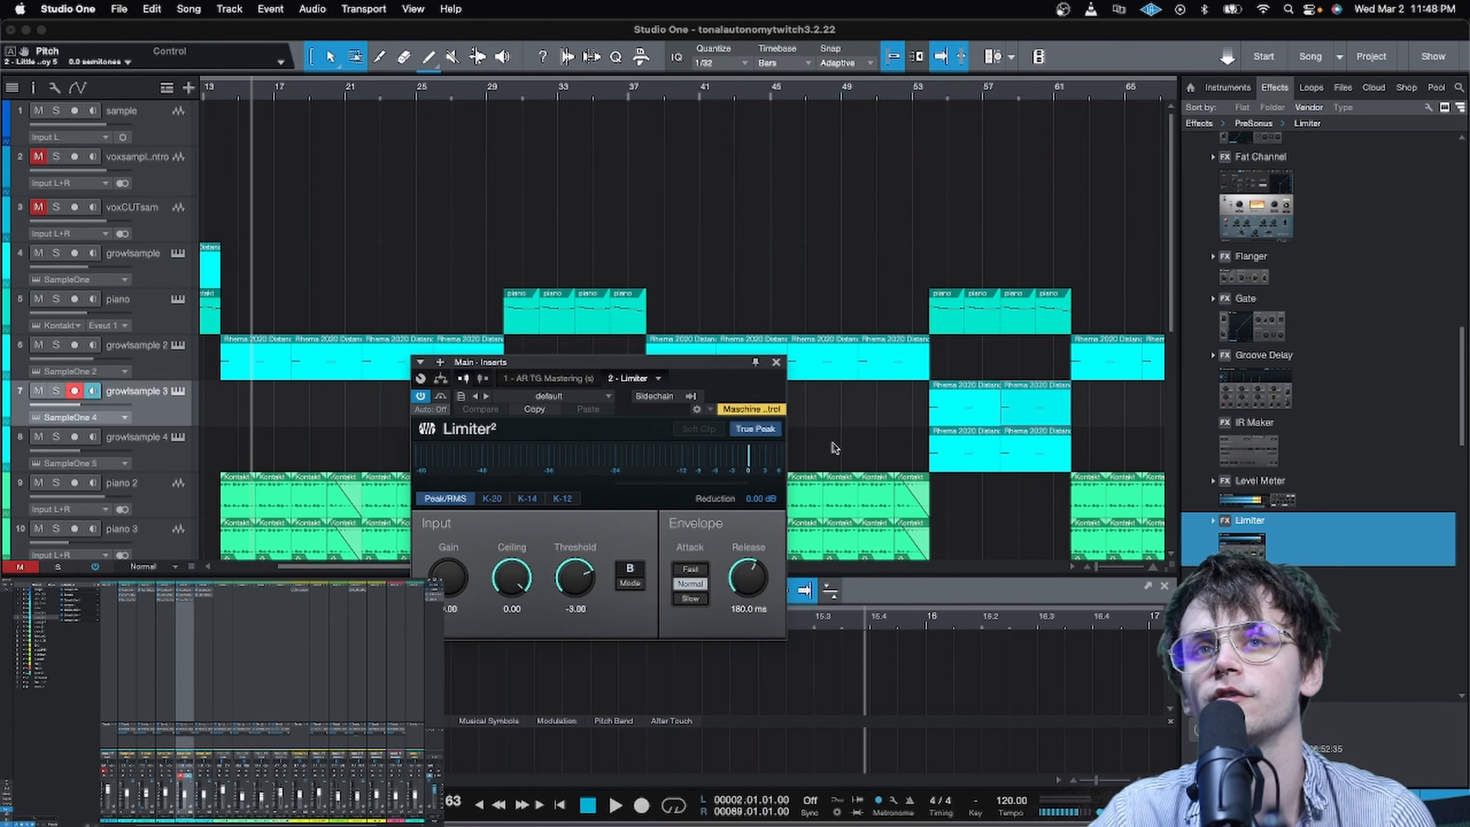
Step: Load the "0 db limiting" preset in the Main output's Limiter and close its window
{"action": "left_click", "coordinate": [606, 399]}
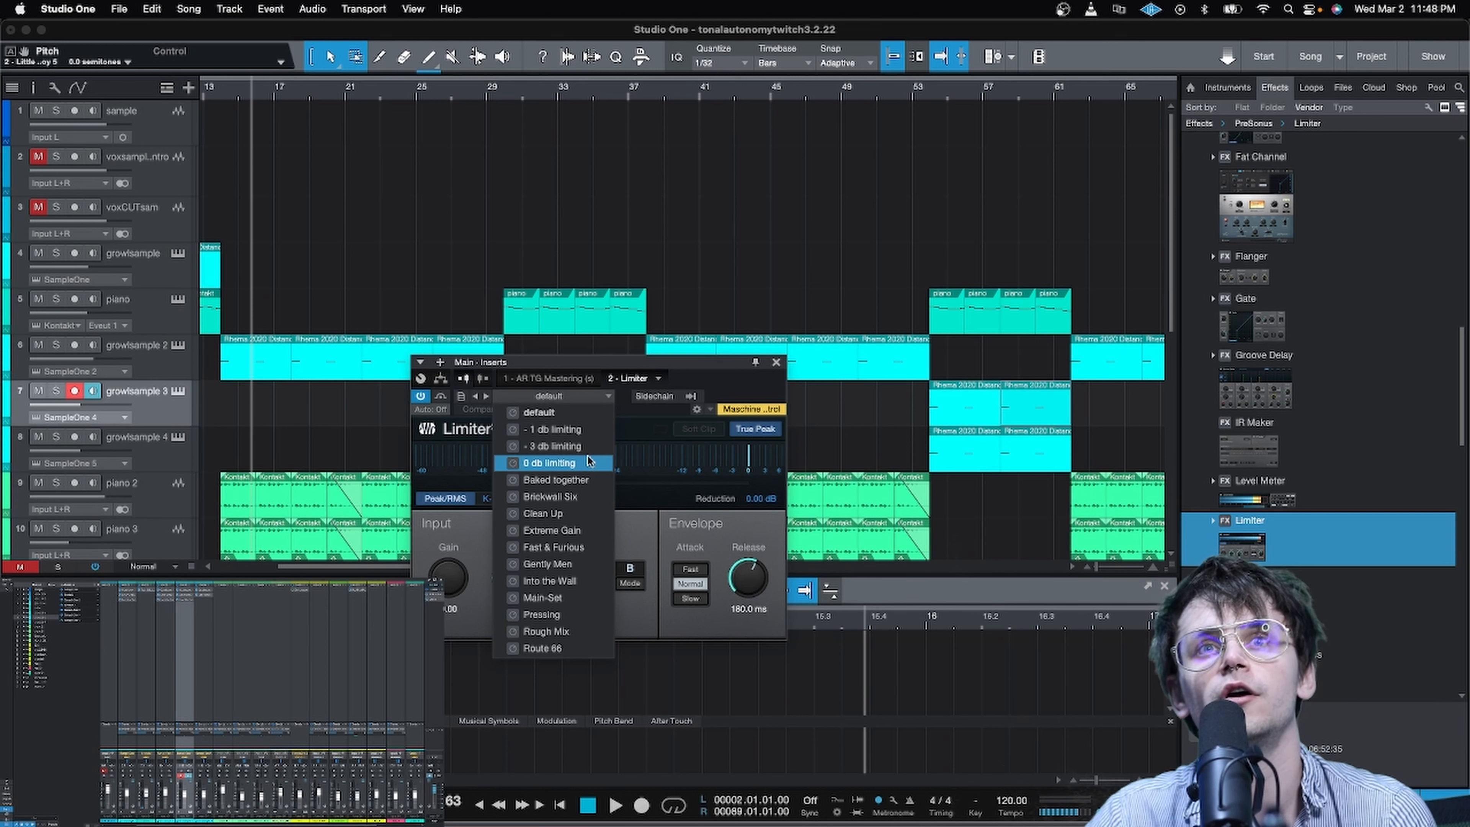
{"action": "left_click", "coordinate": [774, 362]}
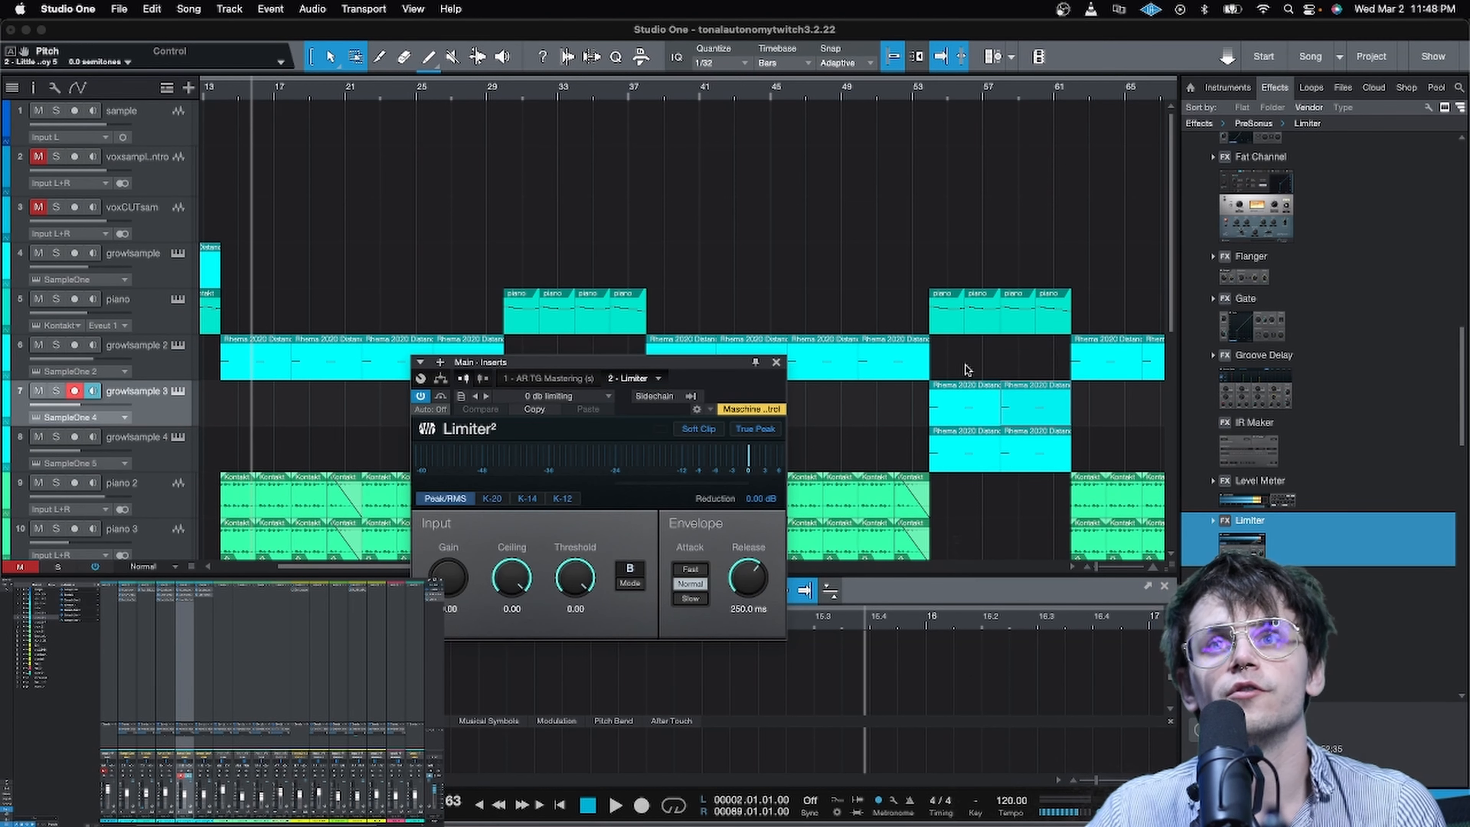
{"action": "left_click", "coordinate": [776, 362]}
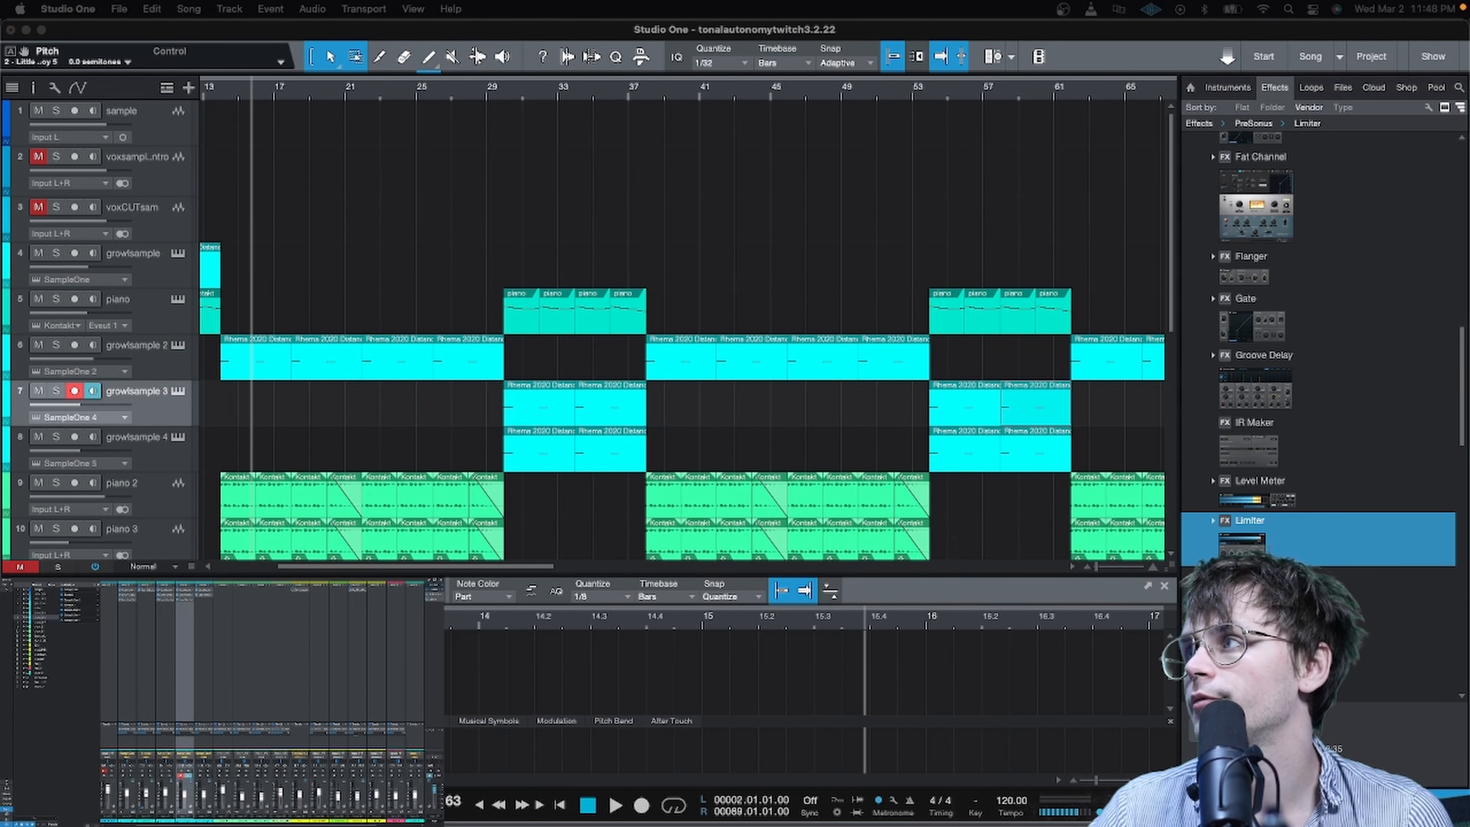
Step: Reopen AR TG Mastering on the Main output and load its "Make It Pop" factory preset
{"action": "double_click", "coordinate": [434, 594]}
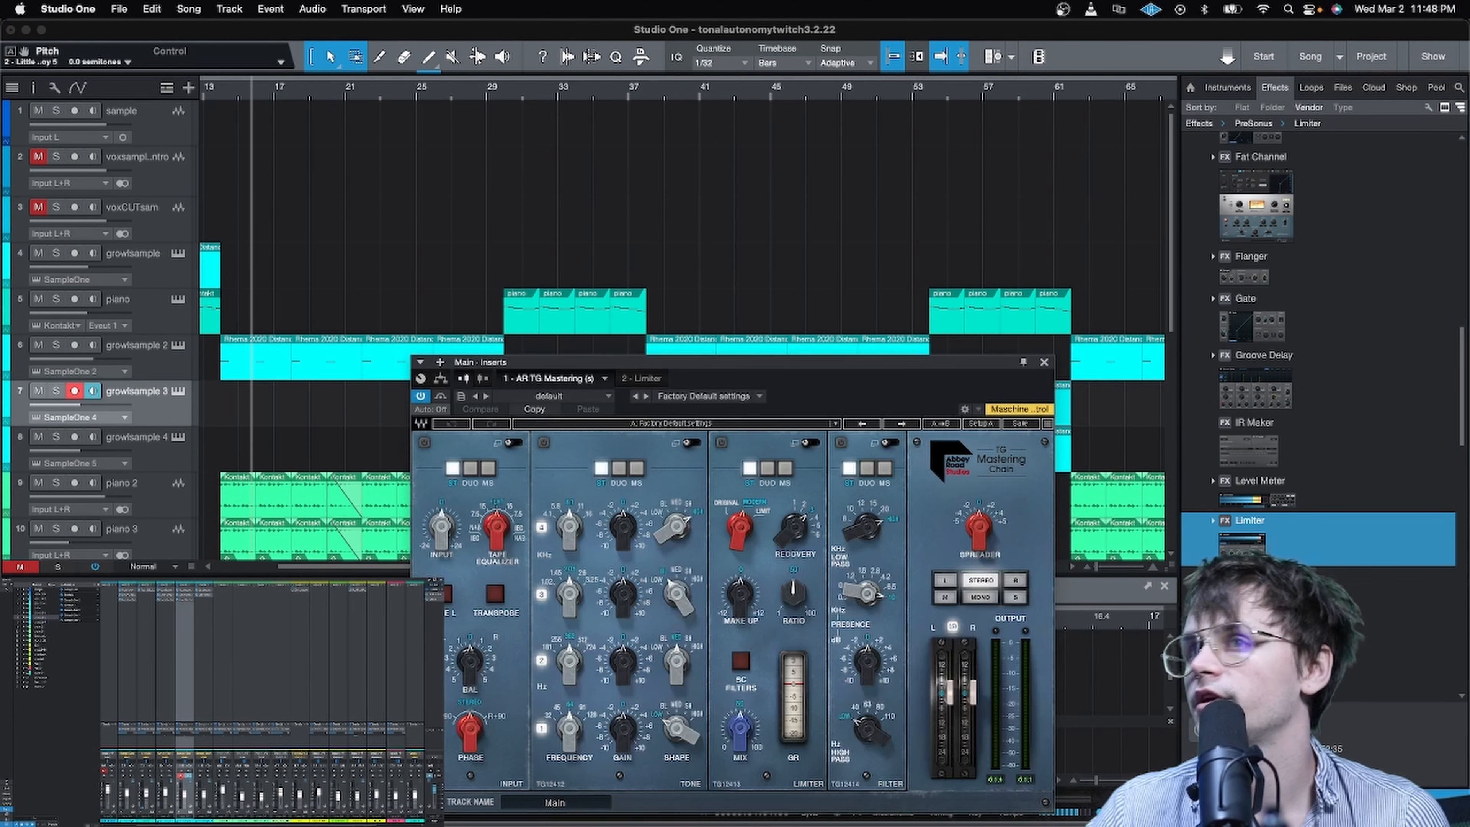
{"action": "left_click", "coordinate": [694, 426]}
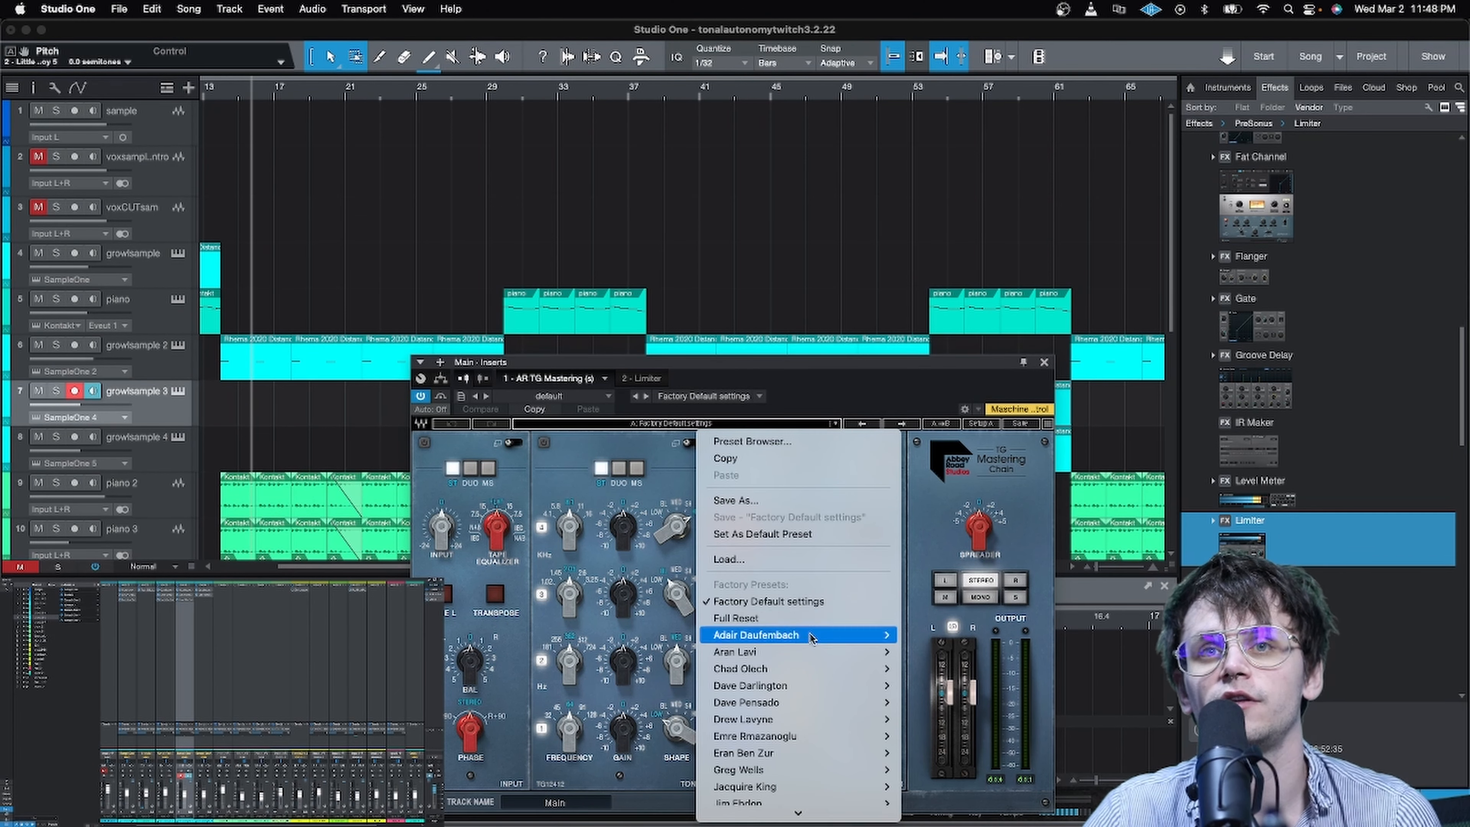
{"action": "mouse_move", "coordinate": [811, 652]}
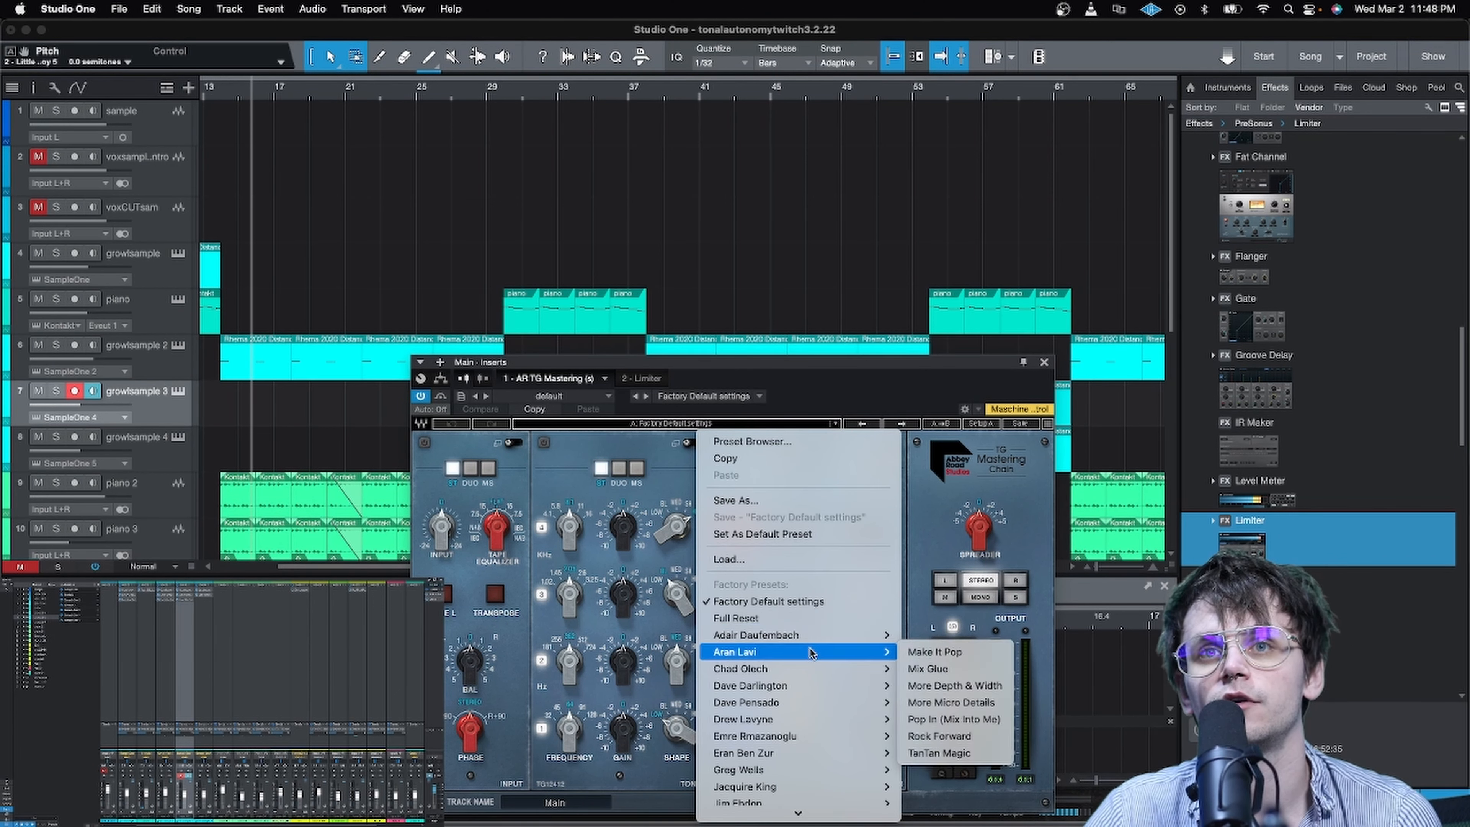
{"action": "left_click", "coordinate": [920, 653]}
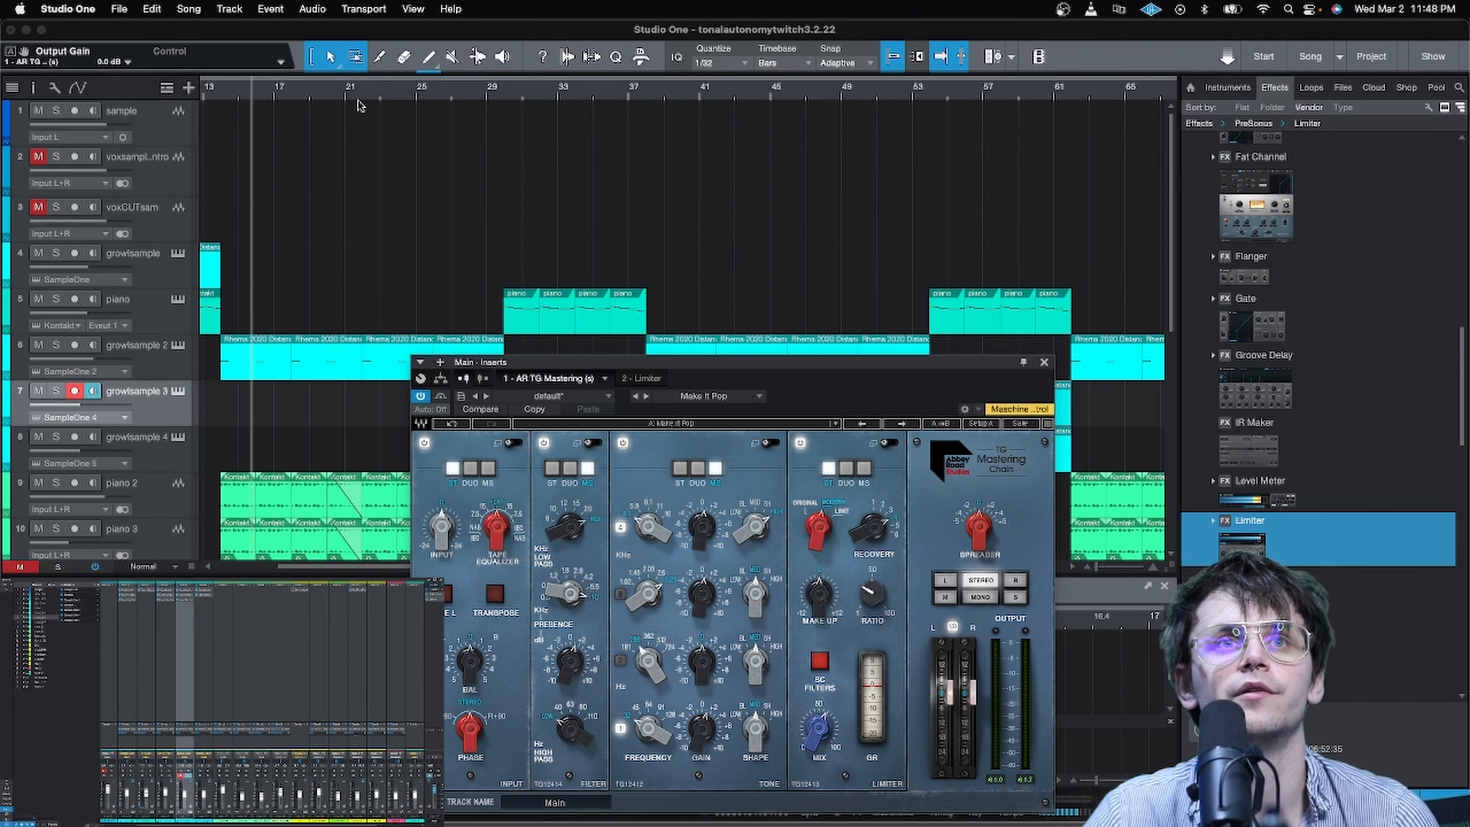
Step: Play the first main section through the new mastering chain, closing the AR TG Mastering window while listening
{"action": "key", "text": "space"}
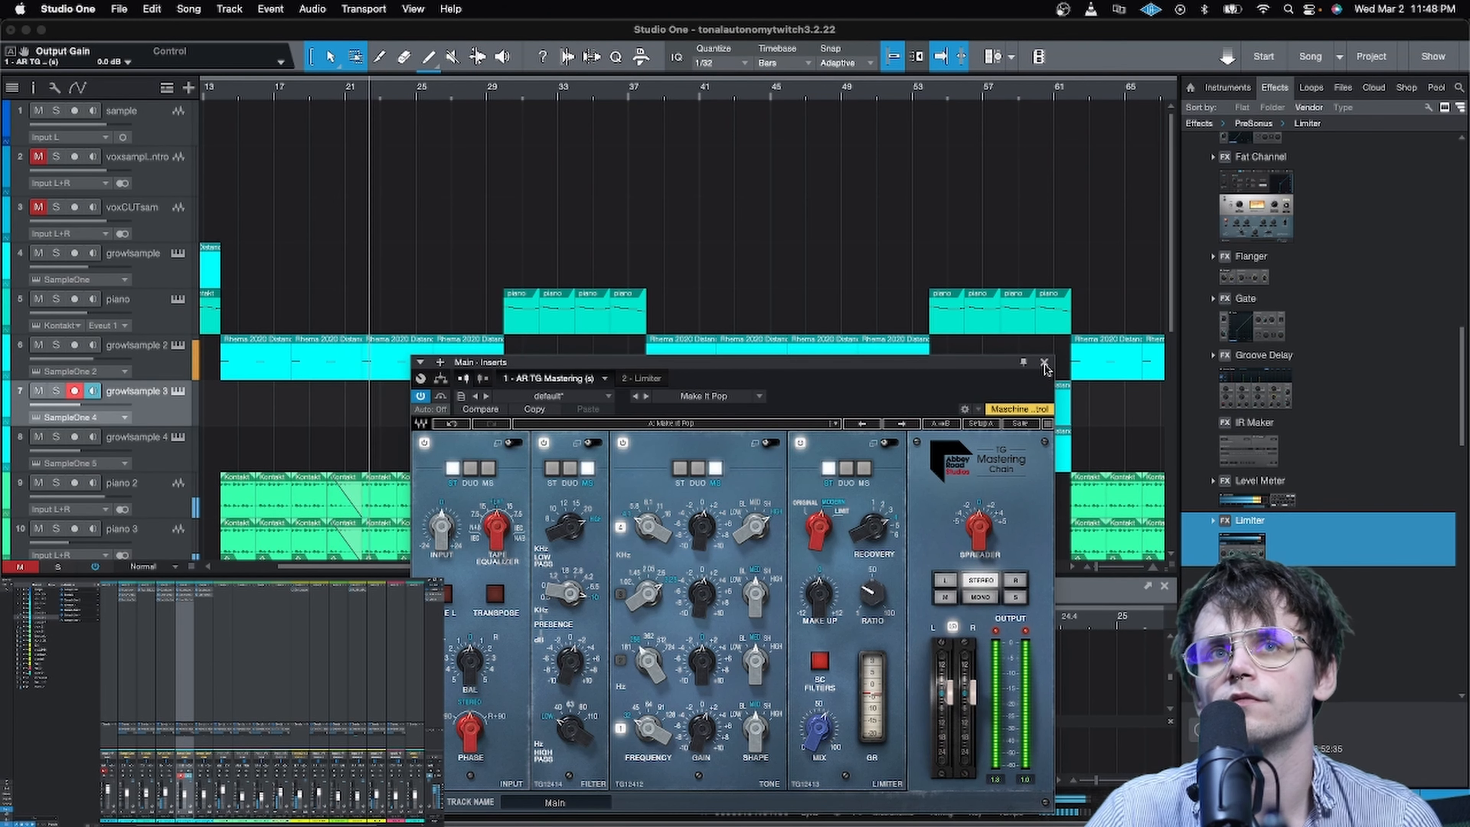
{"action": "scroll", "coordinate": [503, 93], "scroll_direction": "down", "scroll_amount": 5}
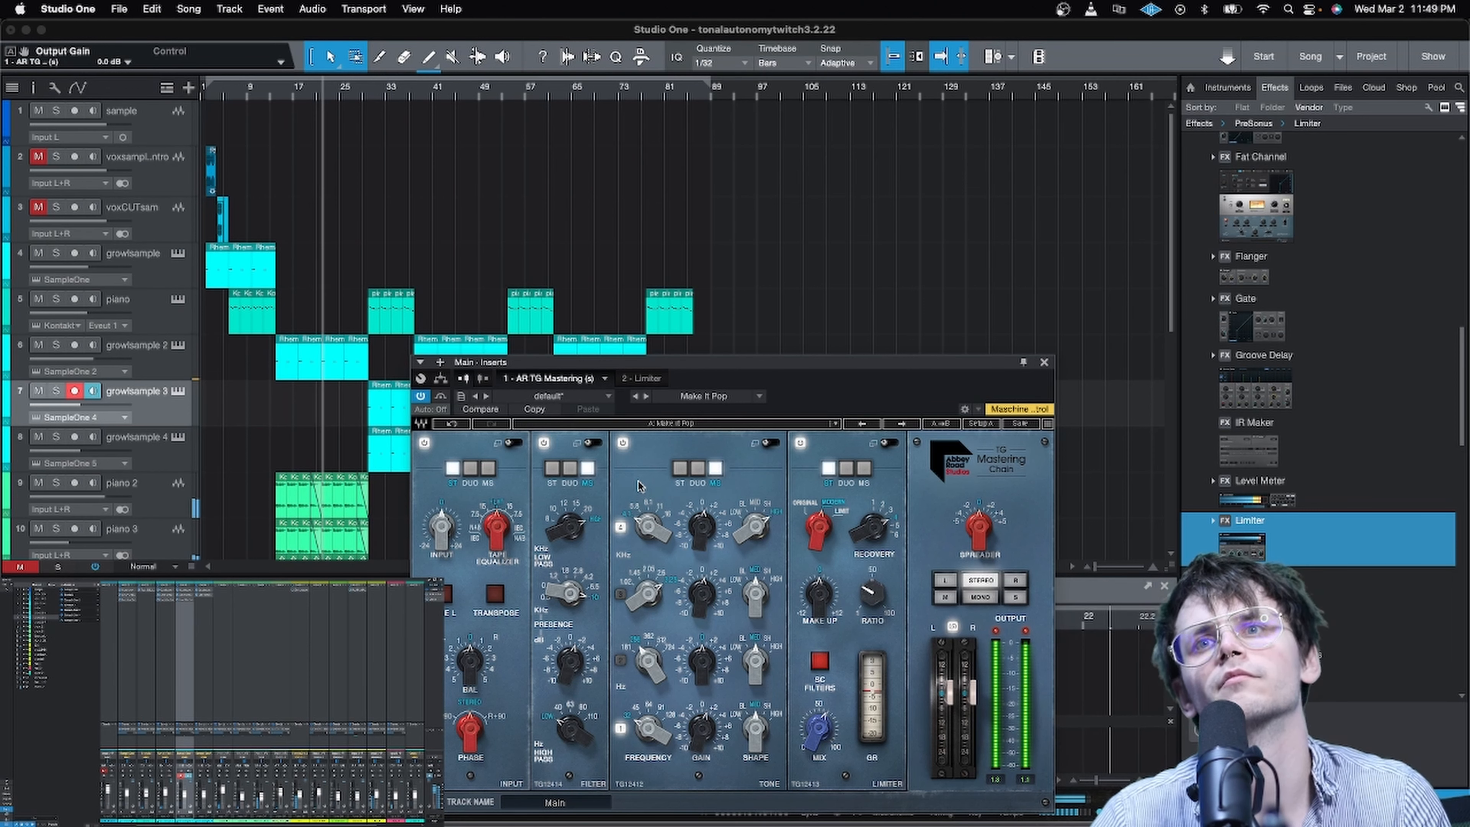
{"action": "left_click", "coordinate": [1045, 363]}
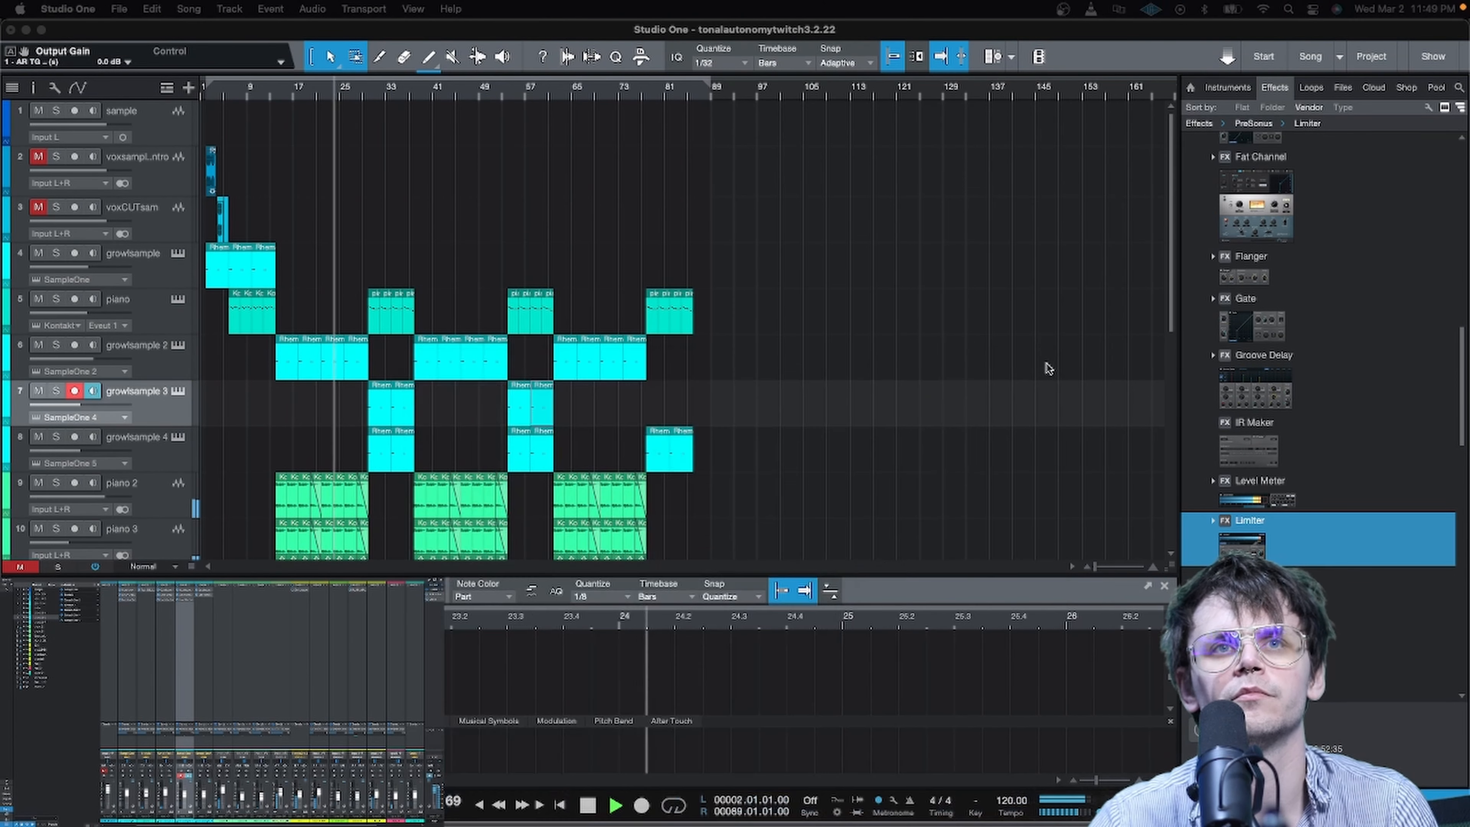
{"action": "scroll", "coordinate": [296, 87], "scroll_direction": "up", "scroll_amount": 8}
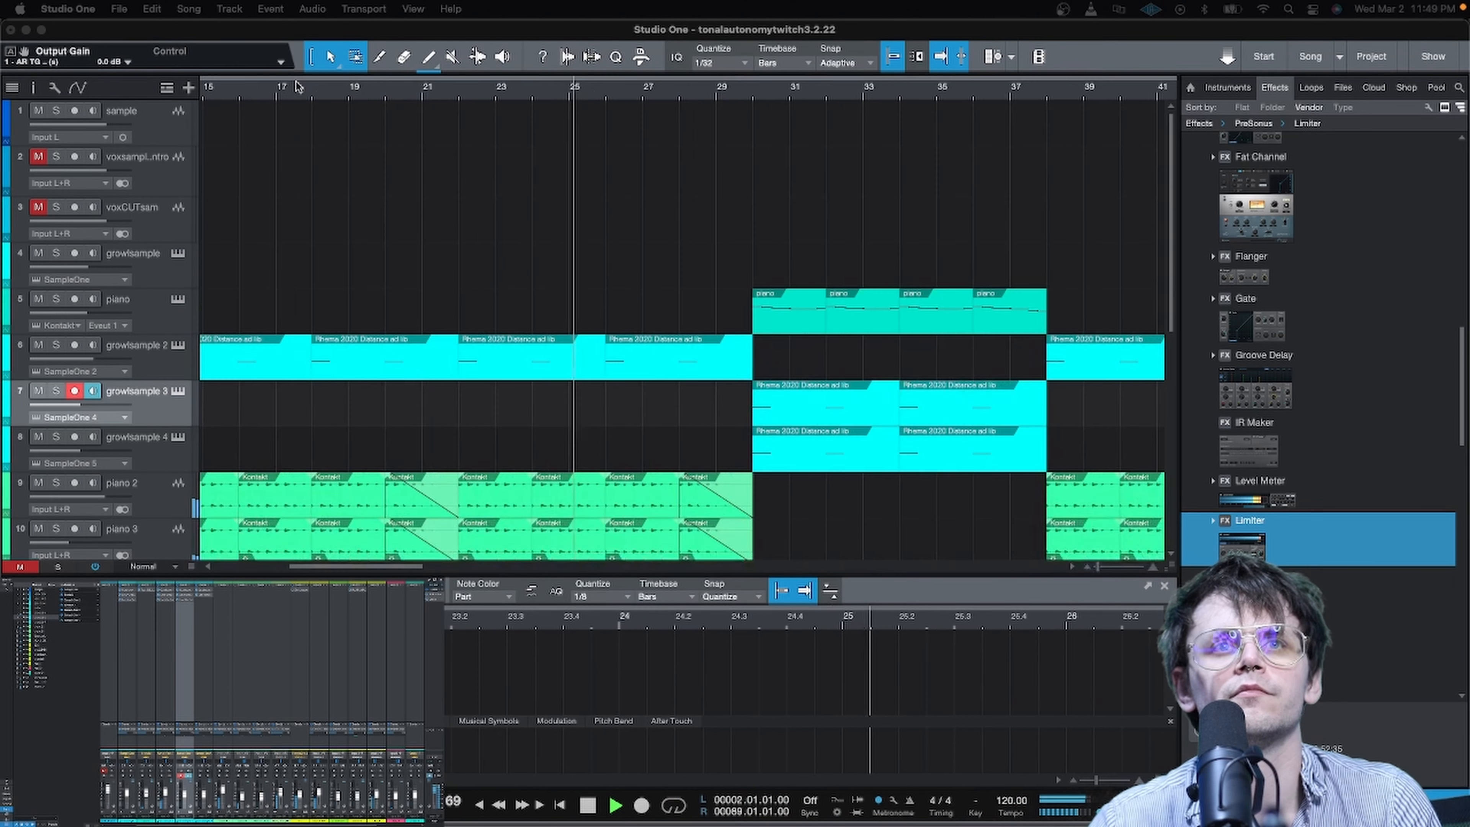
{"action": "scroll", "coordinate": [296, 87], "scroll_direction": "down", "scroll_amount": 5}
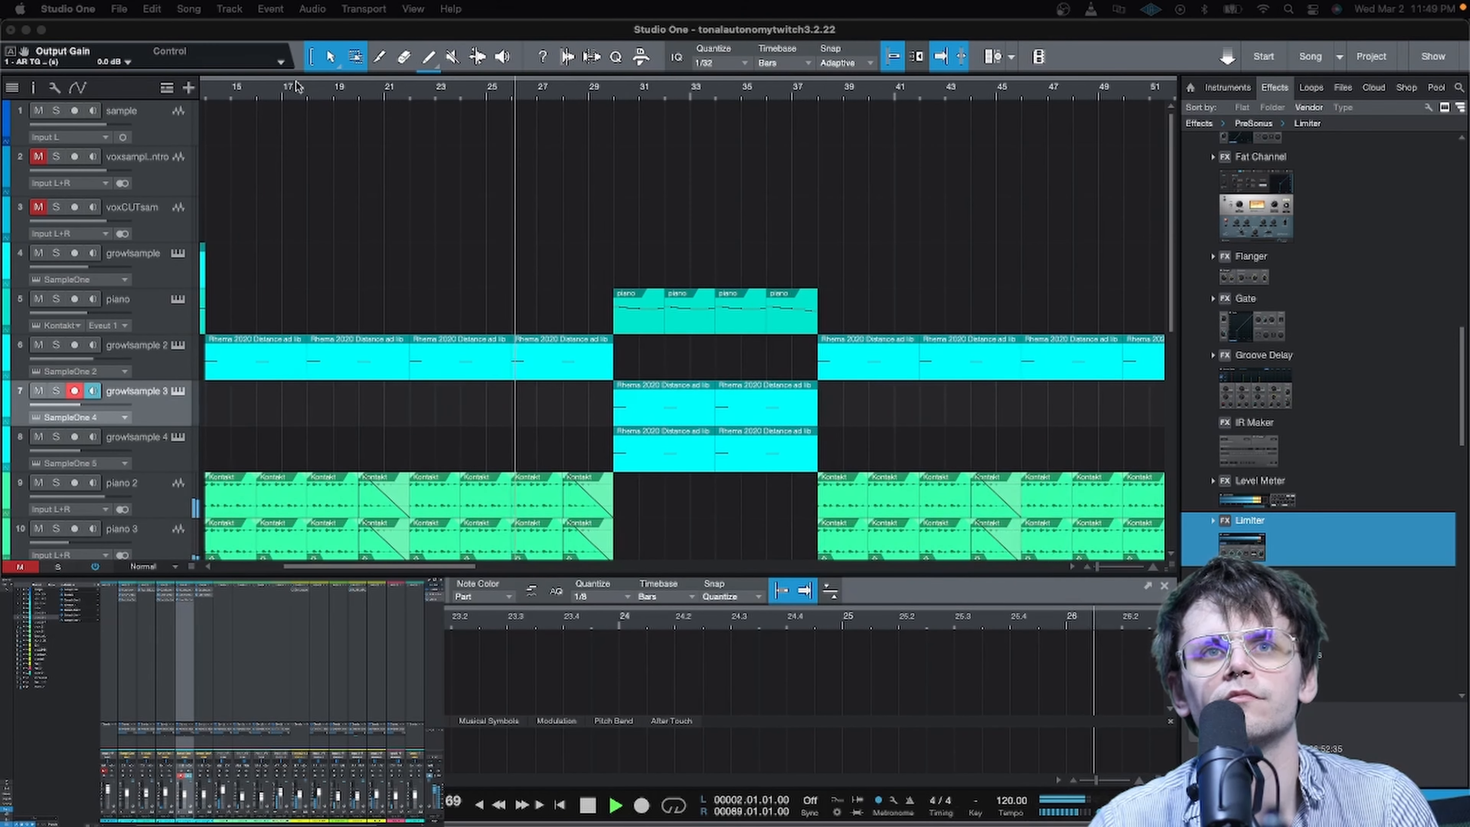
Step: Stop playback and shorten the fade-outs on the piano 2 and piano 3 clips at bar 20, starting them past the middle of bar 21
{"action": "key", "text": "space"}
{"action": "left_click", "coordinate": [367, 525]}
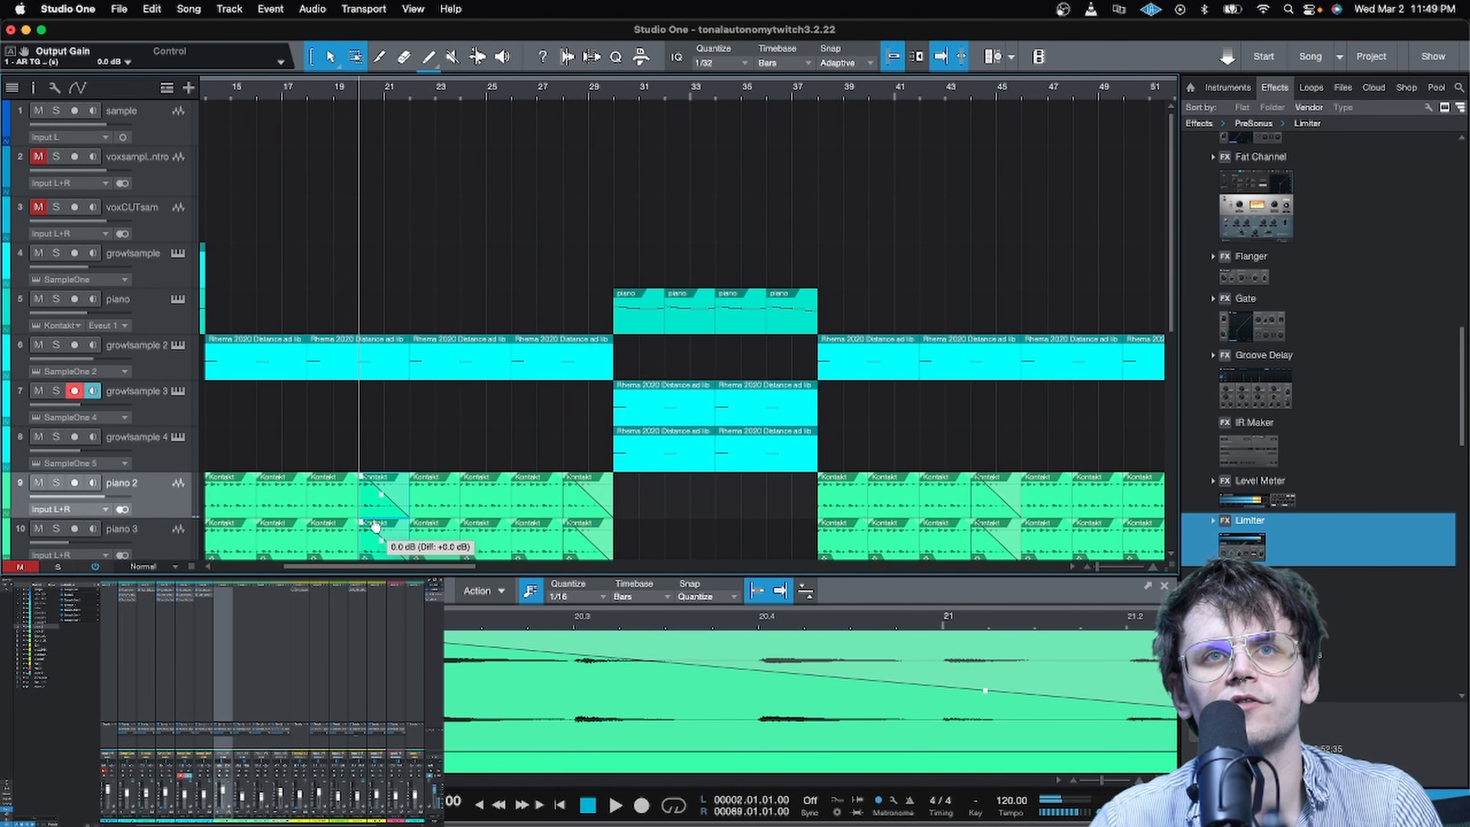
{"action": "scroll", "coordinate": [371, 98], "scroll_direction": "up", "scroll_amount": 10}
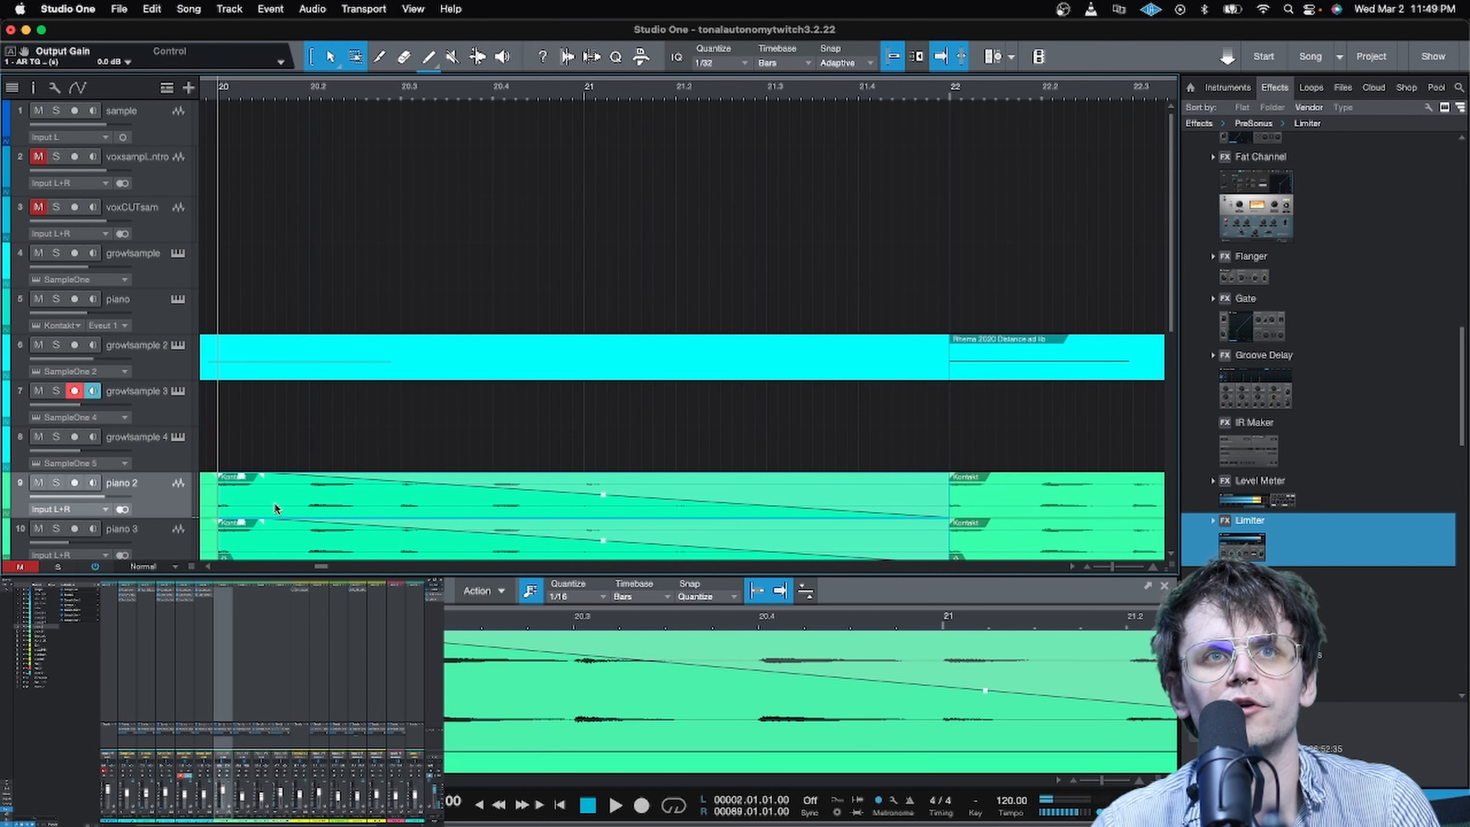
{"action": "left_click_drag", "start_coordinate": [263, 481], "coordinate": [807, 492]}
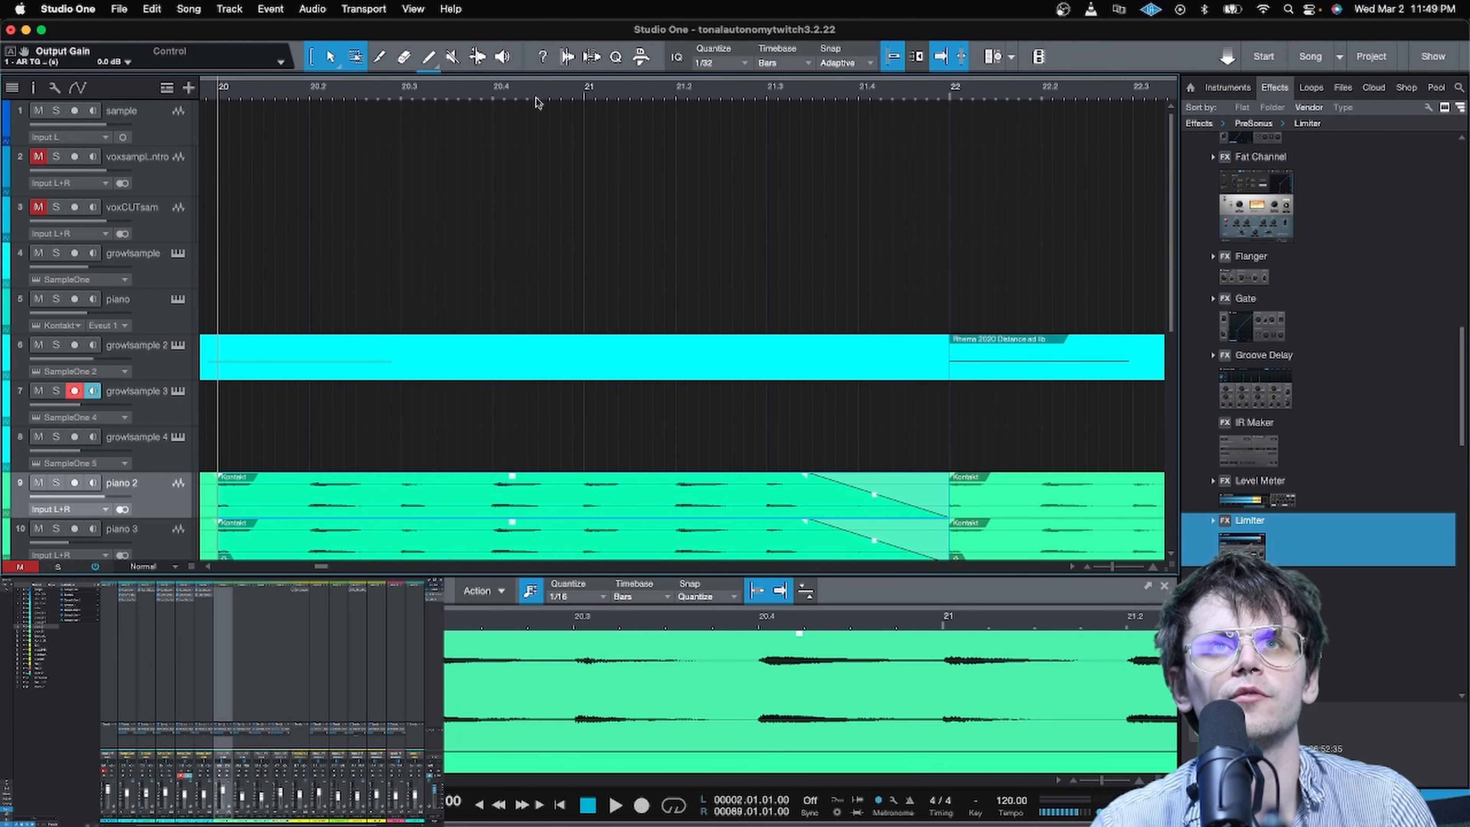
{"action": "scroll", "coordinate": [541, 98], "scroll_direction": "down", "scroll_amount": 6}
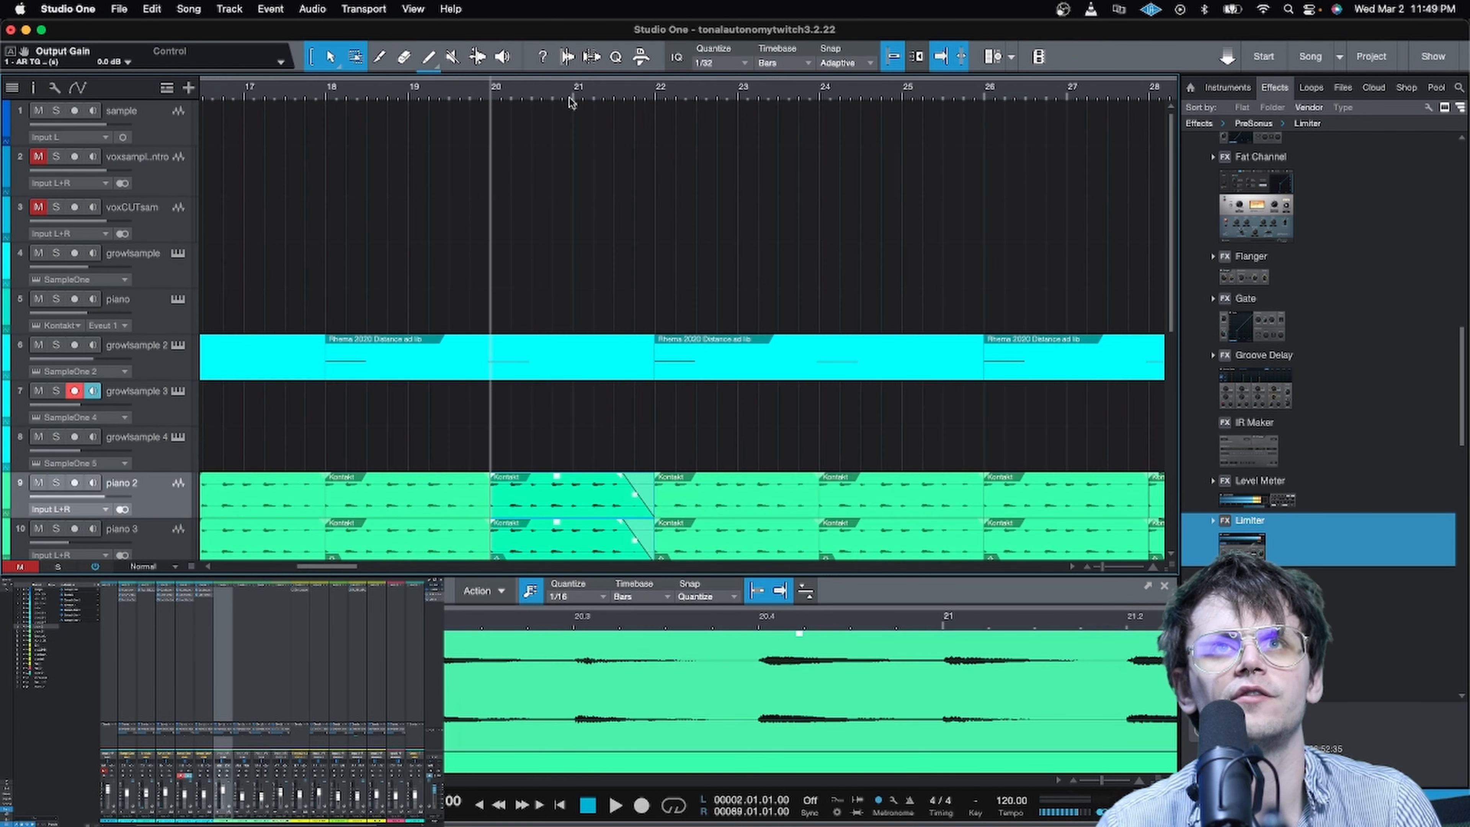
Step: Play the transition from before bar 18 and fine-tune the bar 20 piano fade-outs to start in the second half of bar 21
{"action": "left_click", "coordinate": [282, 93]}
{"action": "key", "text": "space"}
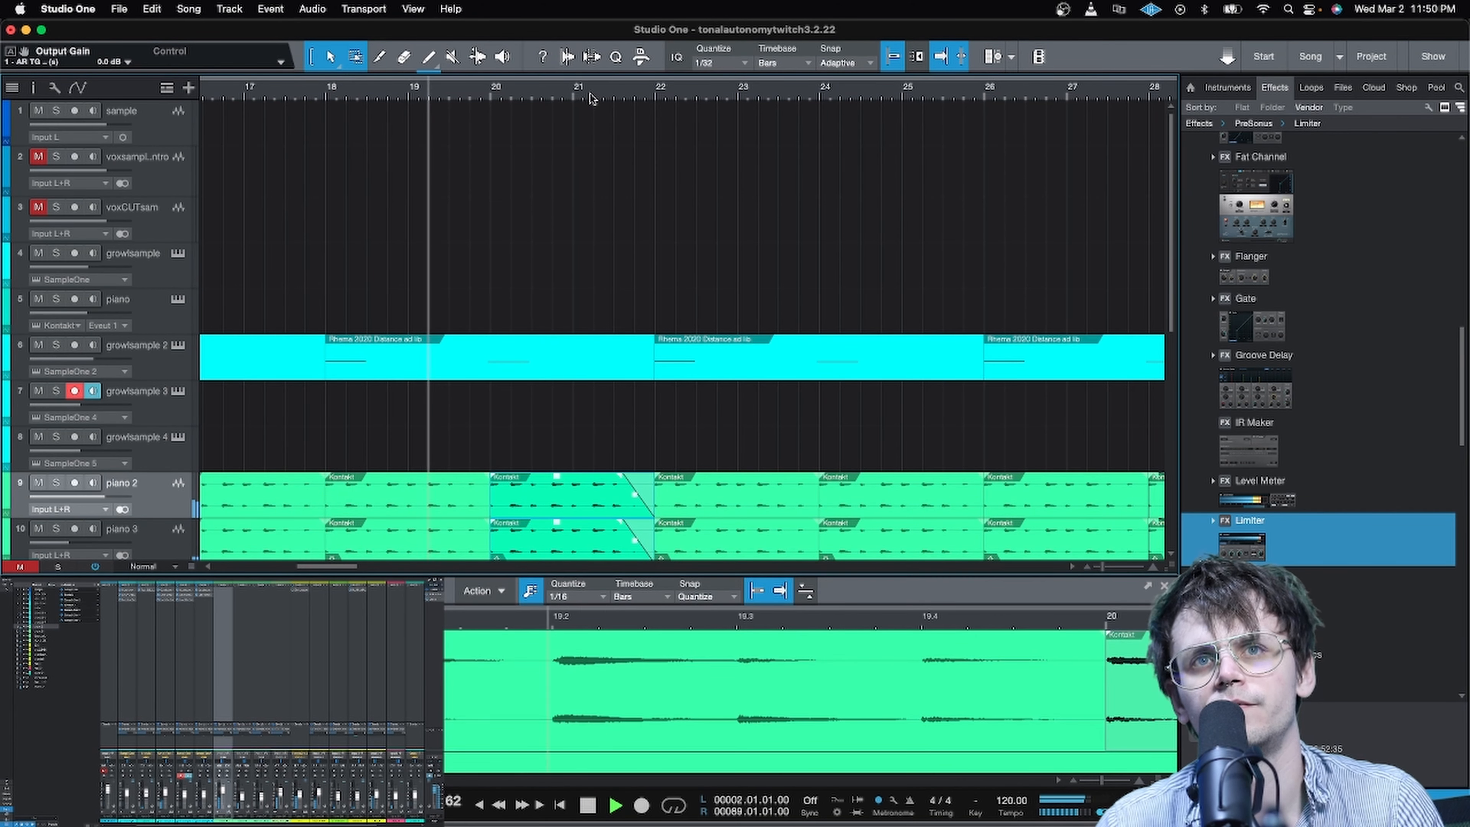
{"action": "left_click_drag", "start_coordinate": [619, 476], "coordinate": [585, 486]}
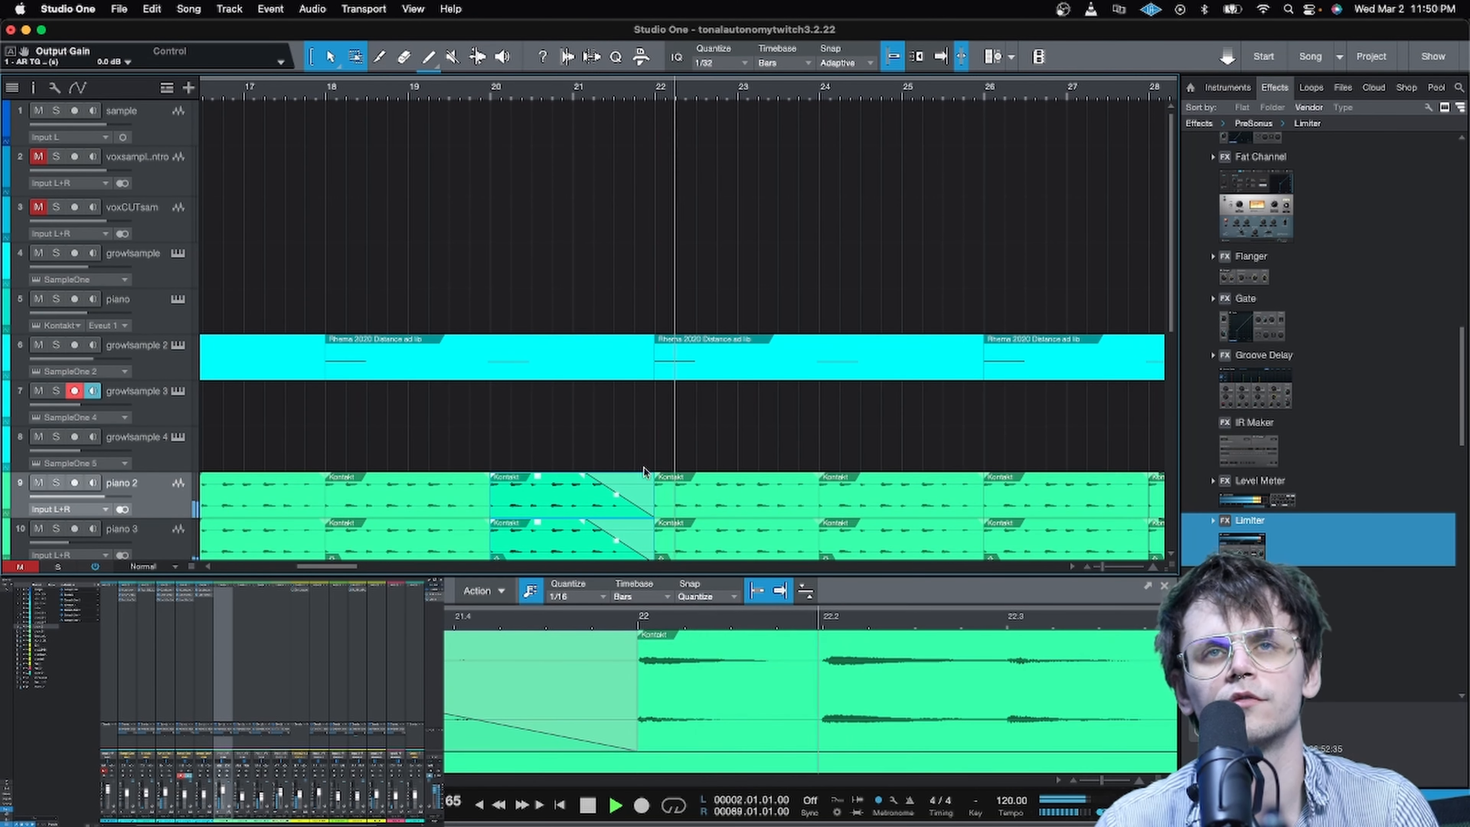
{"action": "key", "text": "space"}
{"action": "left_click_drag", "start_coordinate": [583, 481], "coordinate": [631, 484]}
{"action": "scroll", "coordinate": [582, 75], "scroll_direction": "down", "scroll_amount": 5}
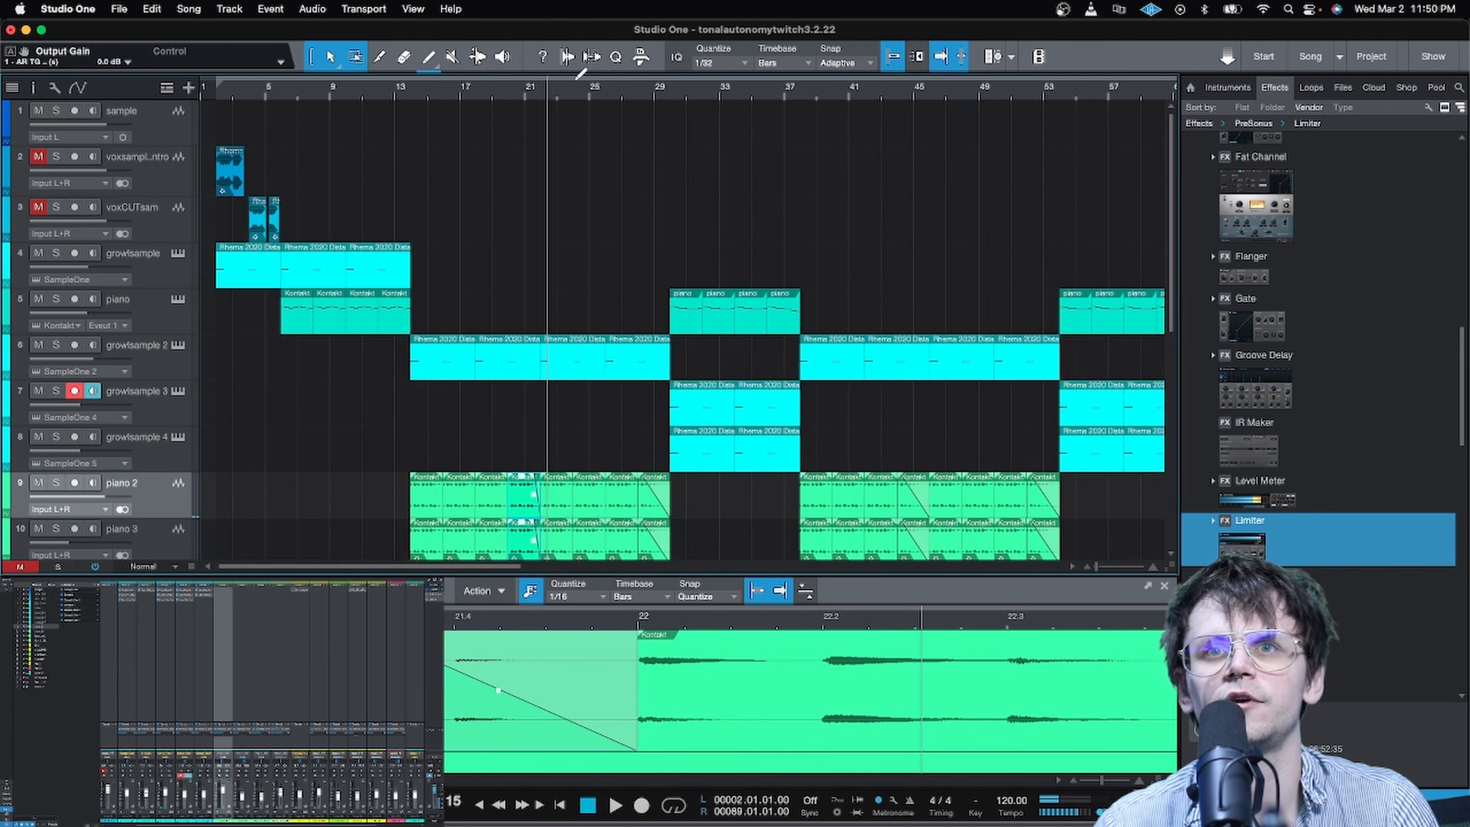
Step: Shorten the fade-outs on the piano 2 and piano 3 clips at bar 44 to start around beat 4 of bar 45
{"action": "left_click", "coordinate": [917, 462]}
{"action": "left_click", "coordinate": [908, 490]}
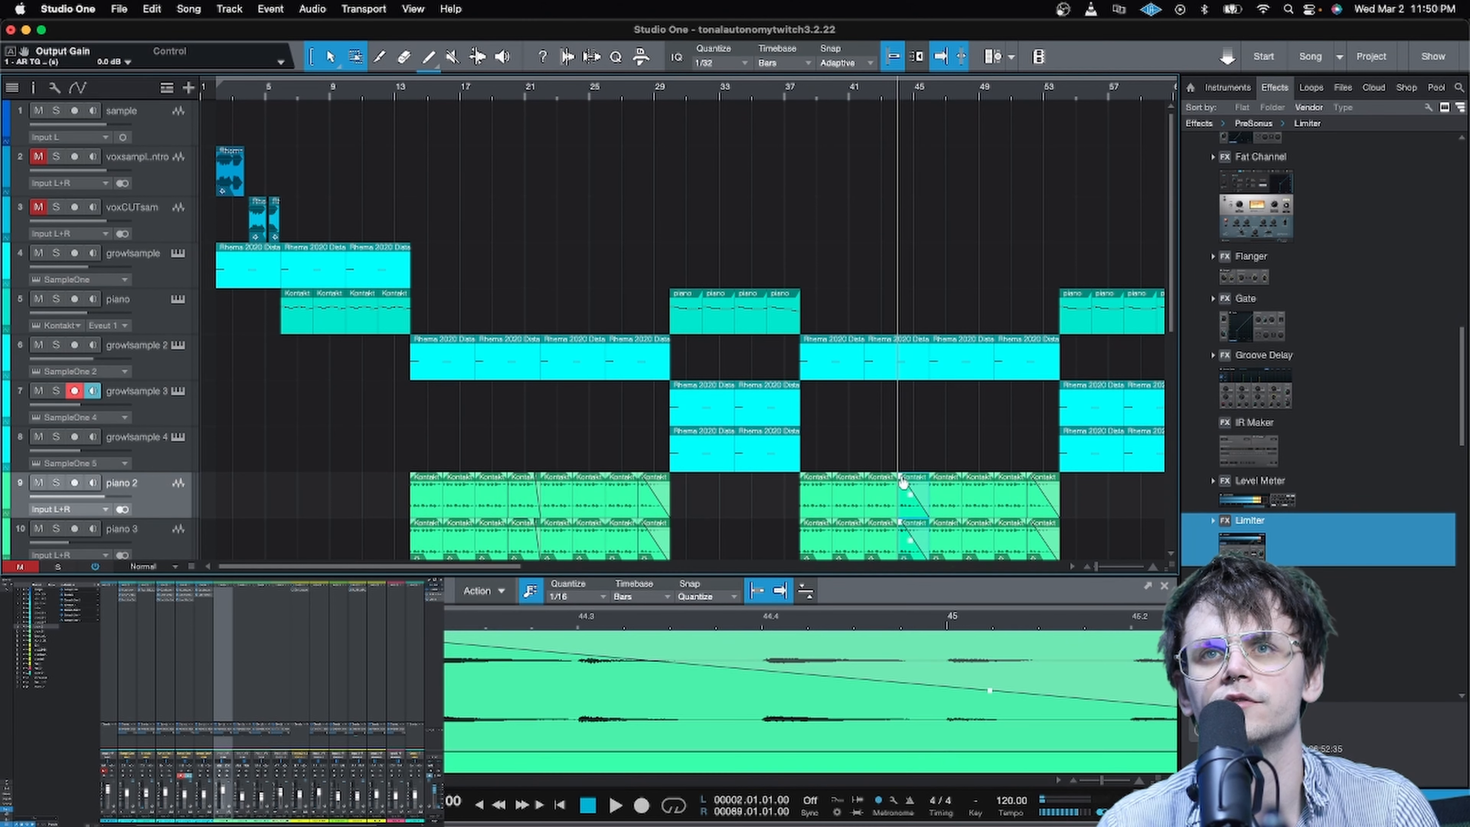
{"action": "key", "text": "z"}
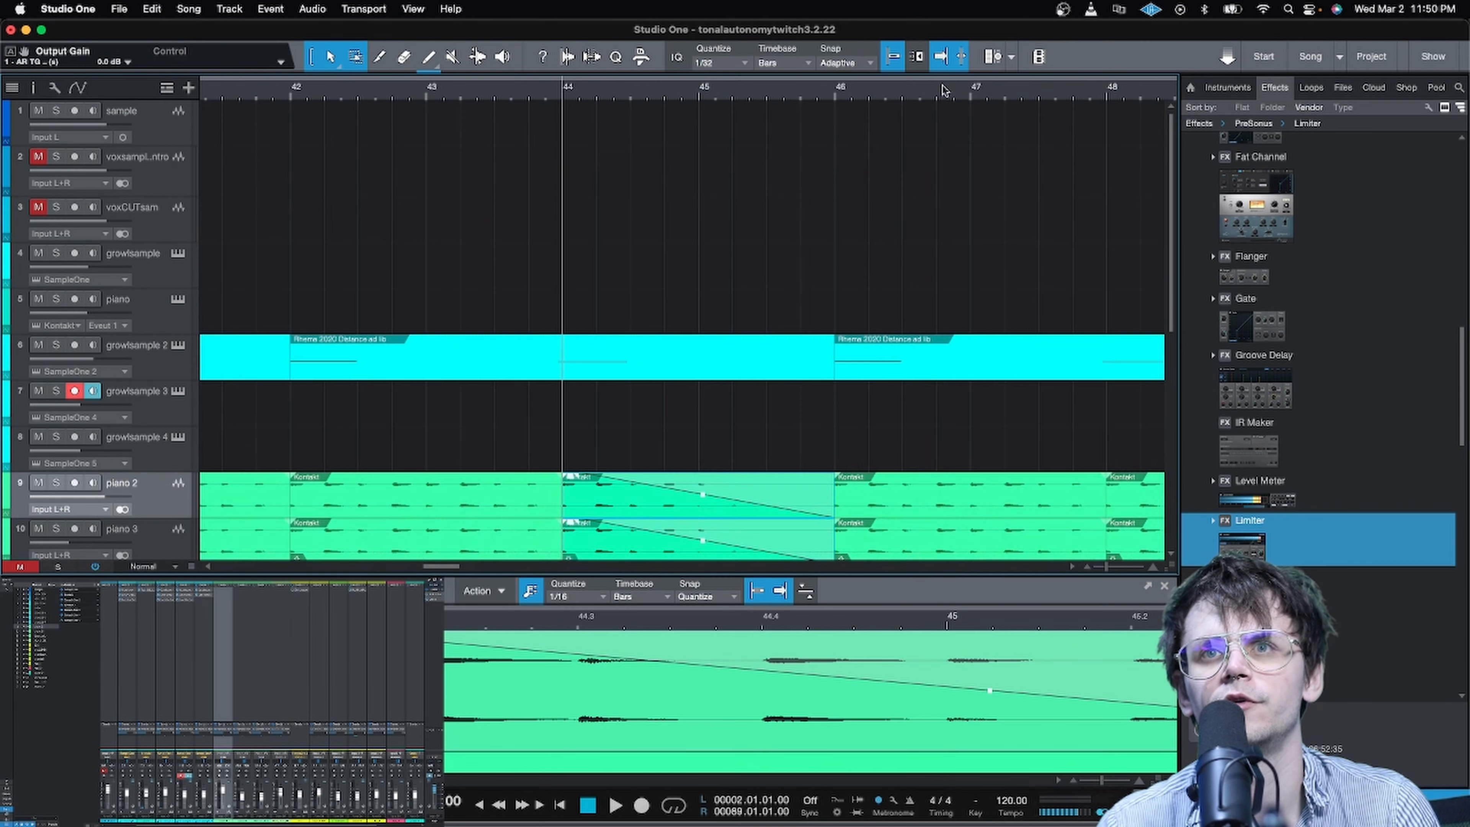
{"action": "left_click_drag", "start_coordinate": [581, 480], "coordinate": [796, 479]}
{"action": "key", "text": "z"}
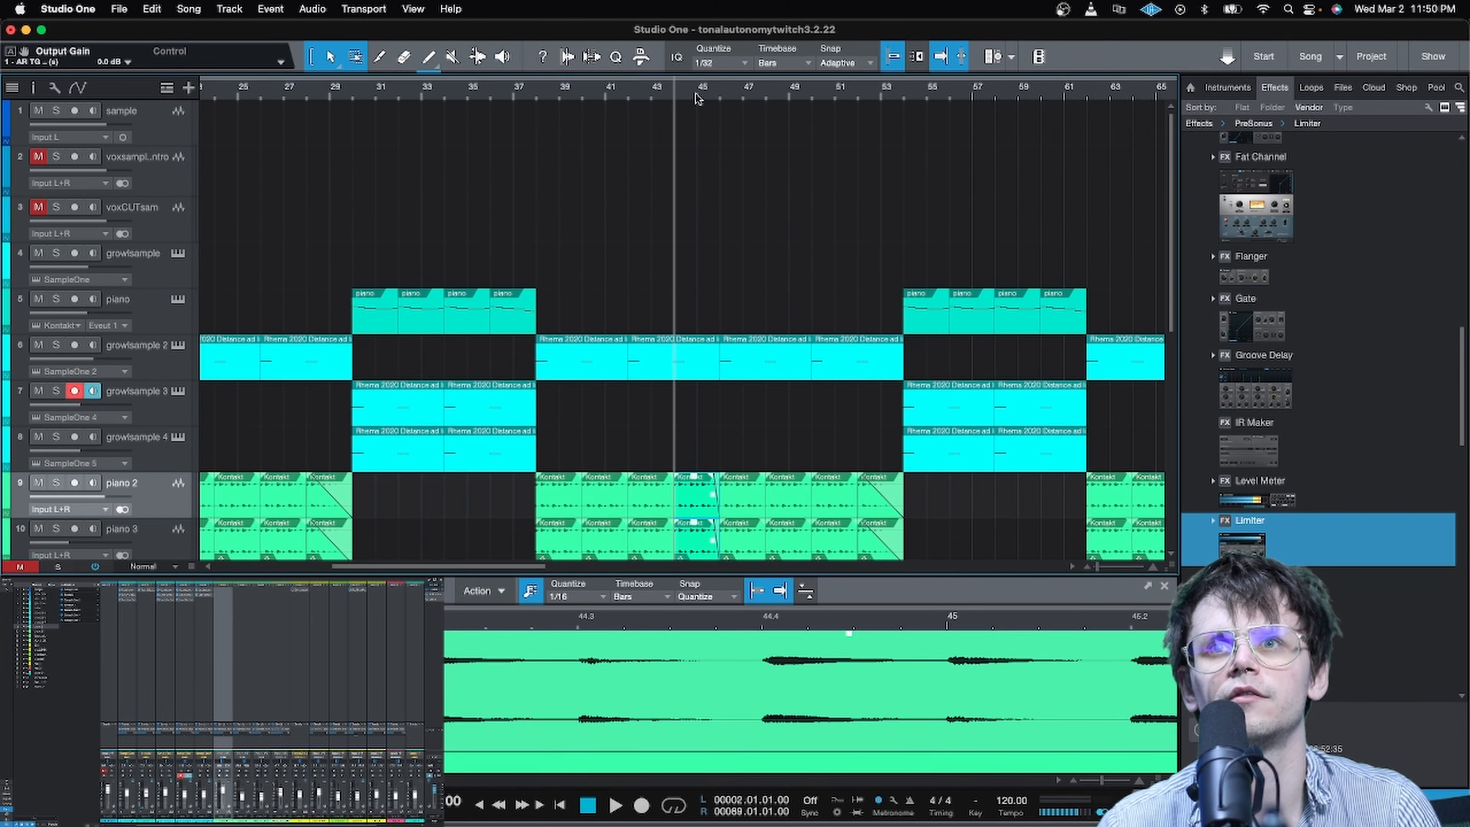
Step: Shorten the fade-outs on the piano 2 and piano 3 clips at bar 68 to start near the end of bar 69
{"action": "scroll", "coordinate": [602, 89], "scroll_direction": "up", "scroll_amount": 8}
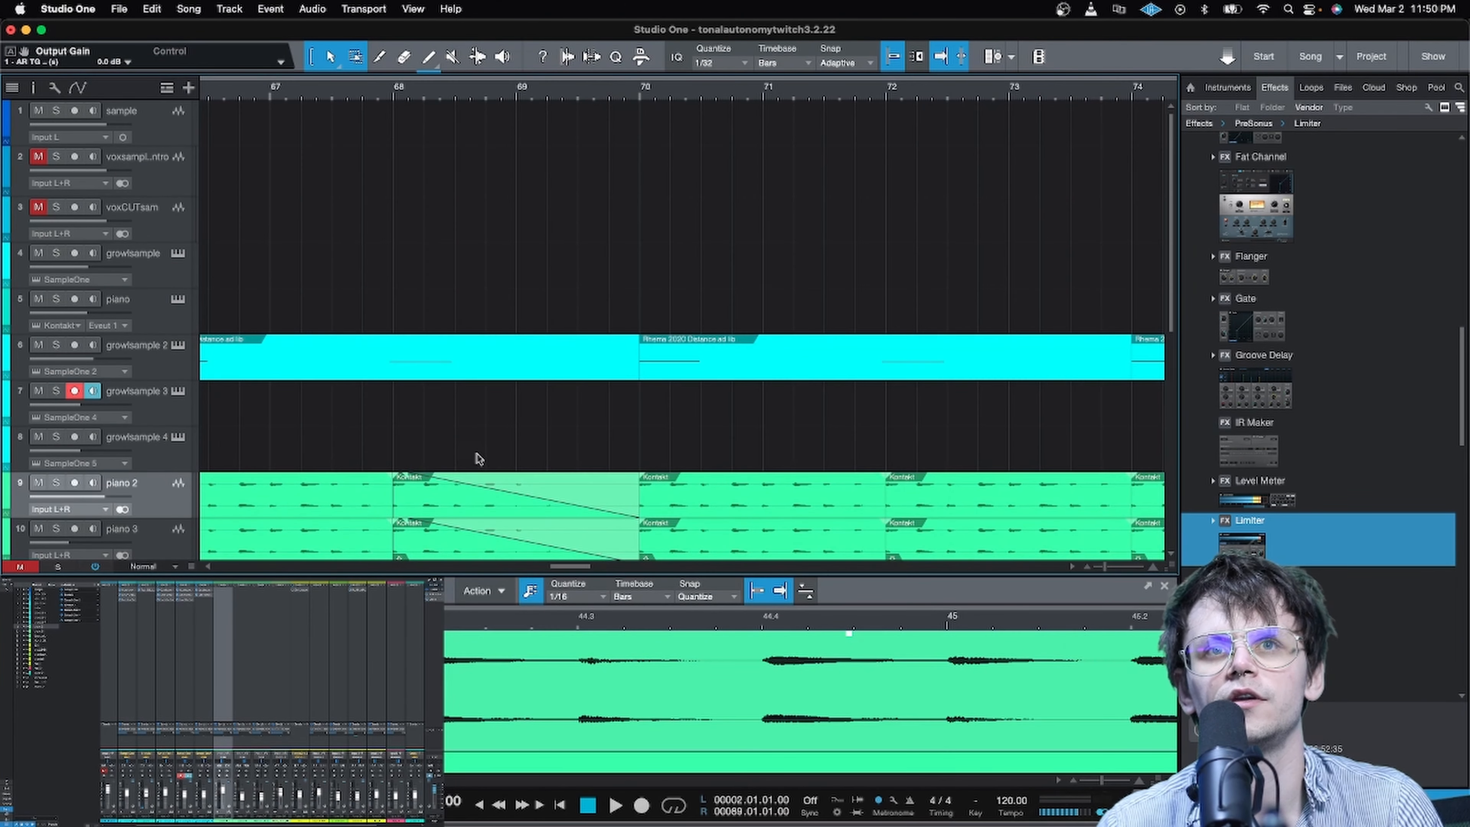
{"action": "left_click", "coordinate": [515, 527]}
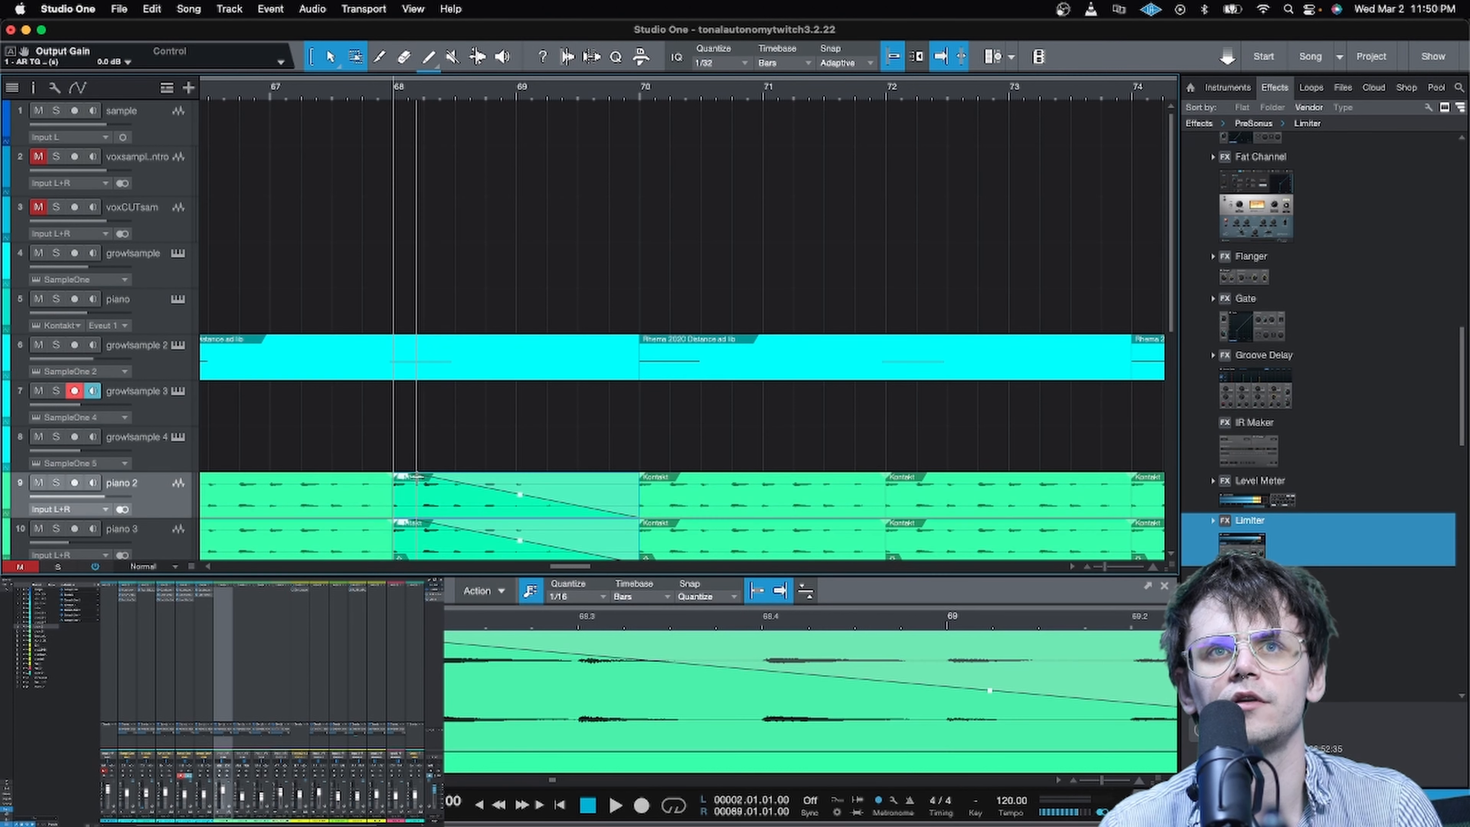
{"action": "left_click_drag", "start_coordinate": [411, 479], "coordinate": [622, 493]}
{"action": "scroll", "coordinate": [697, 96], "scroll_direction": "down", "scroll_amount": 8}
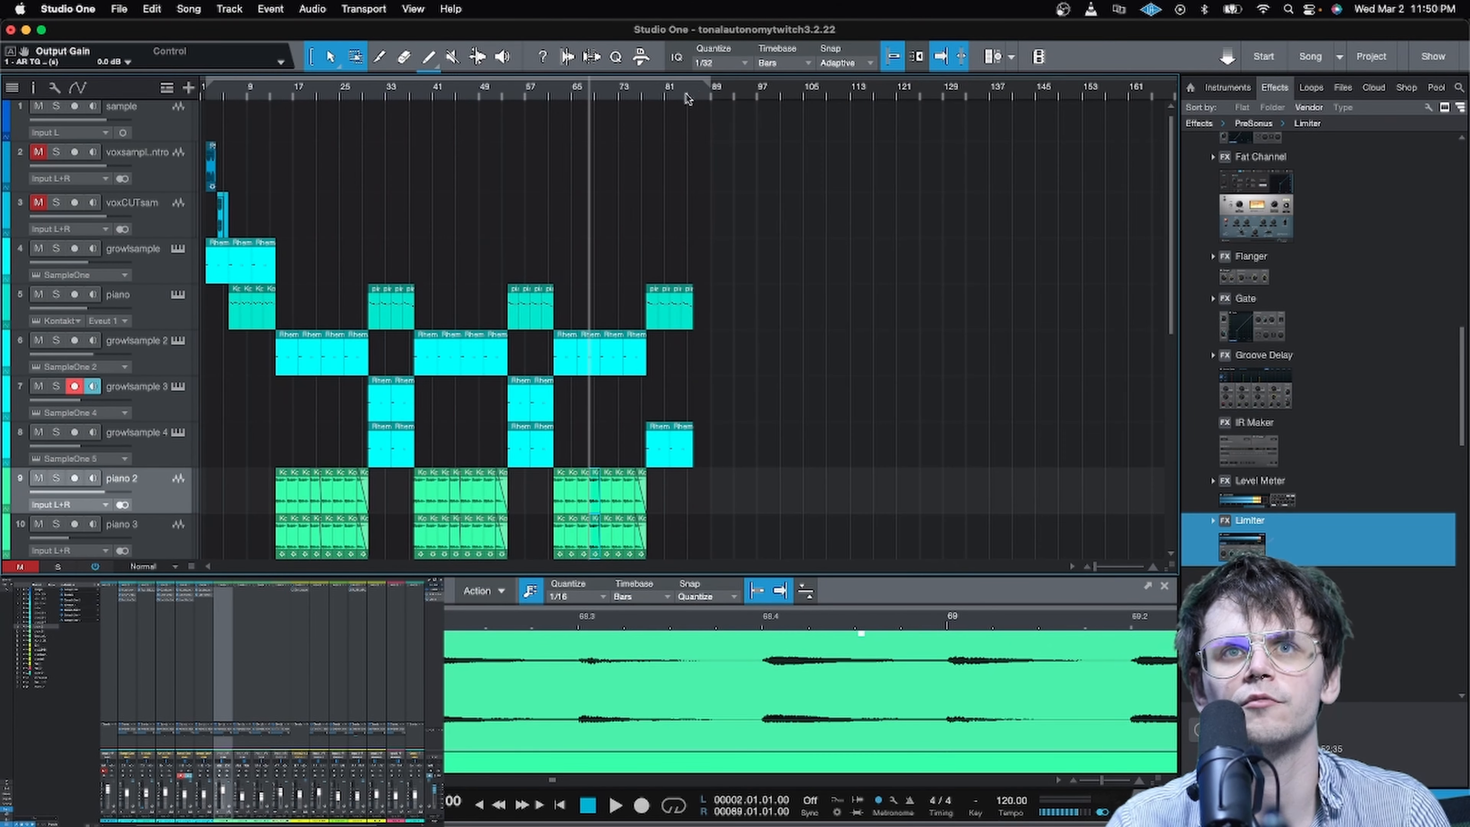
Step: Play the song from about bar 11 and lower the growlsample 2 track's volume slightly during the second main section
{"action": "left_click", "coordinate": [264, 90]}
{"action": "key", "text": "space"}
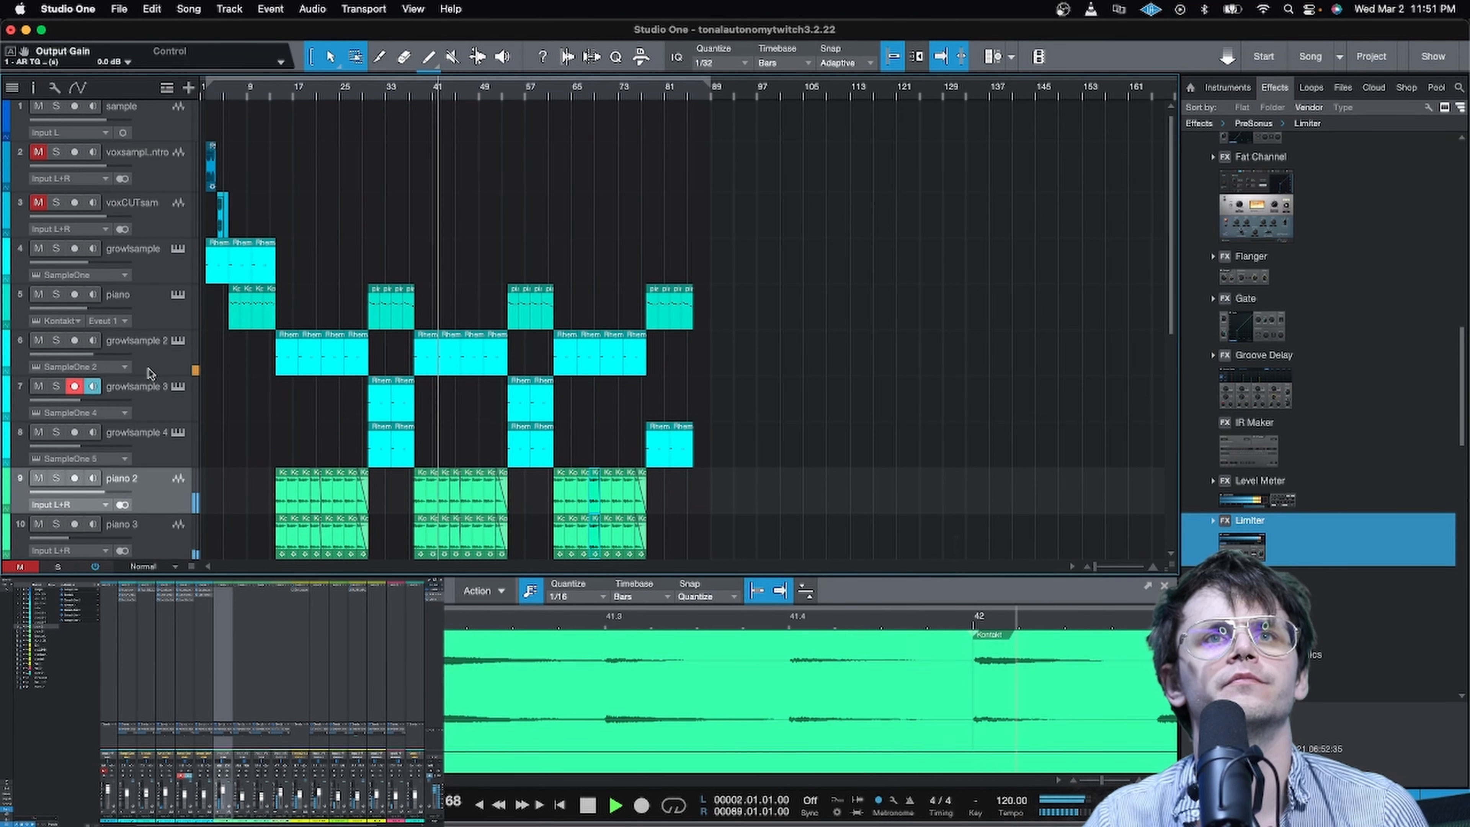
{"action": "left_click_drag", "start_coordinate": [93, 354], "coordinate": [84, 354]}
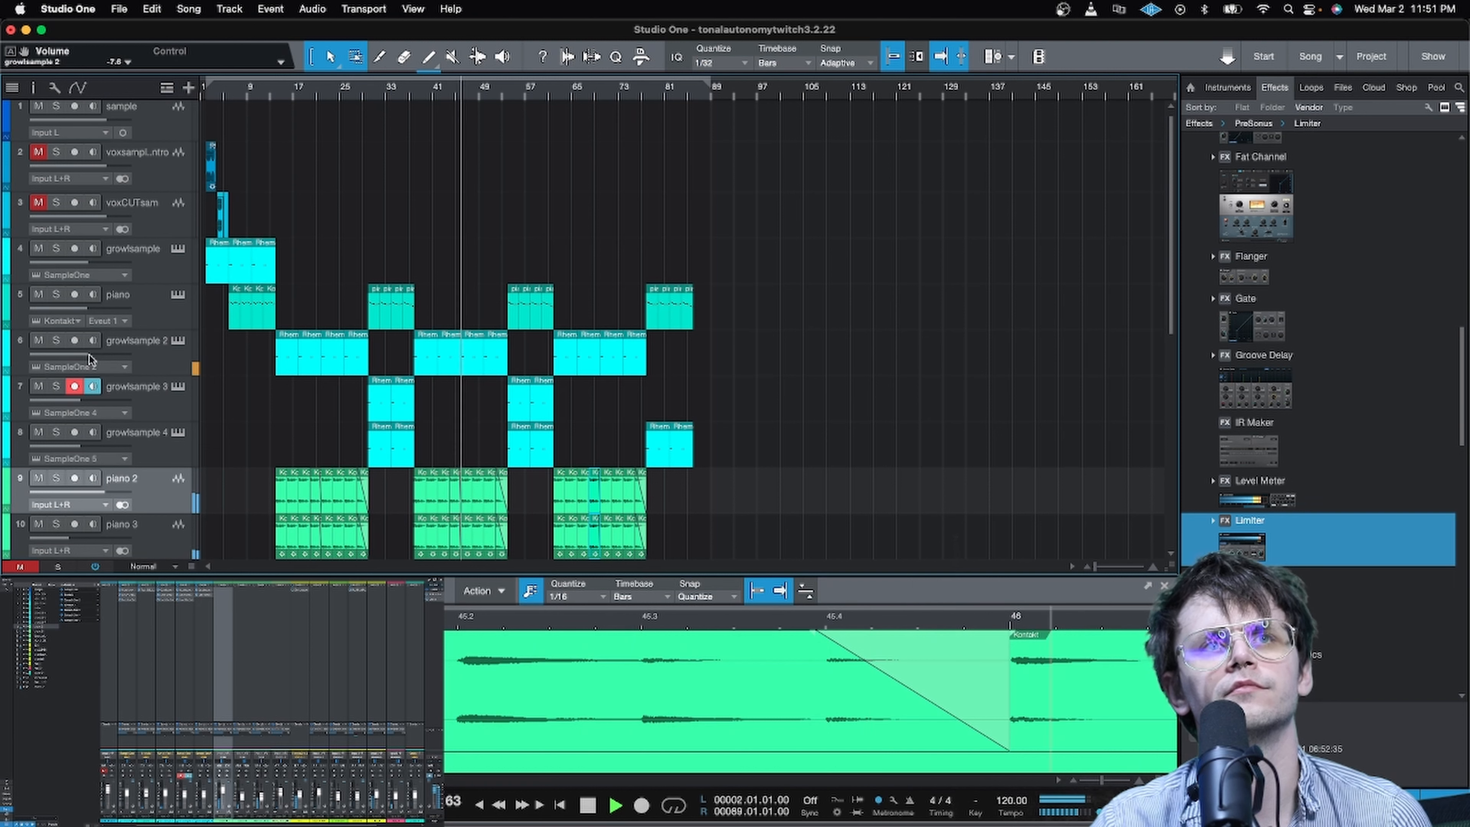
{"action": "left_click_drag", "start_coordinate": [89, 355], "coordinate": [85, 355]}
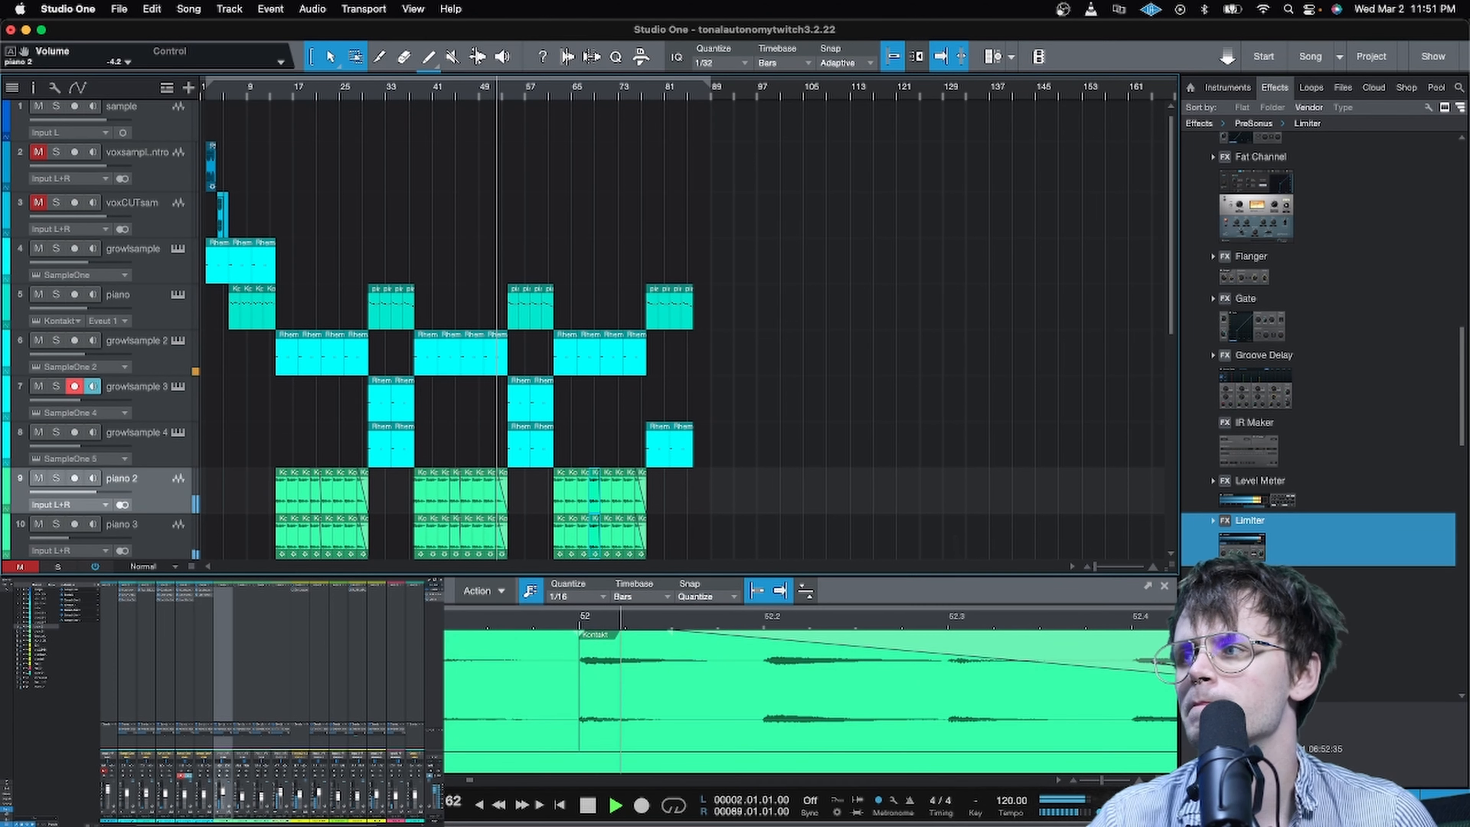
{"action": "key", "text": "space"}
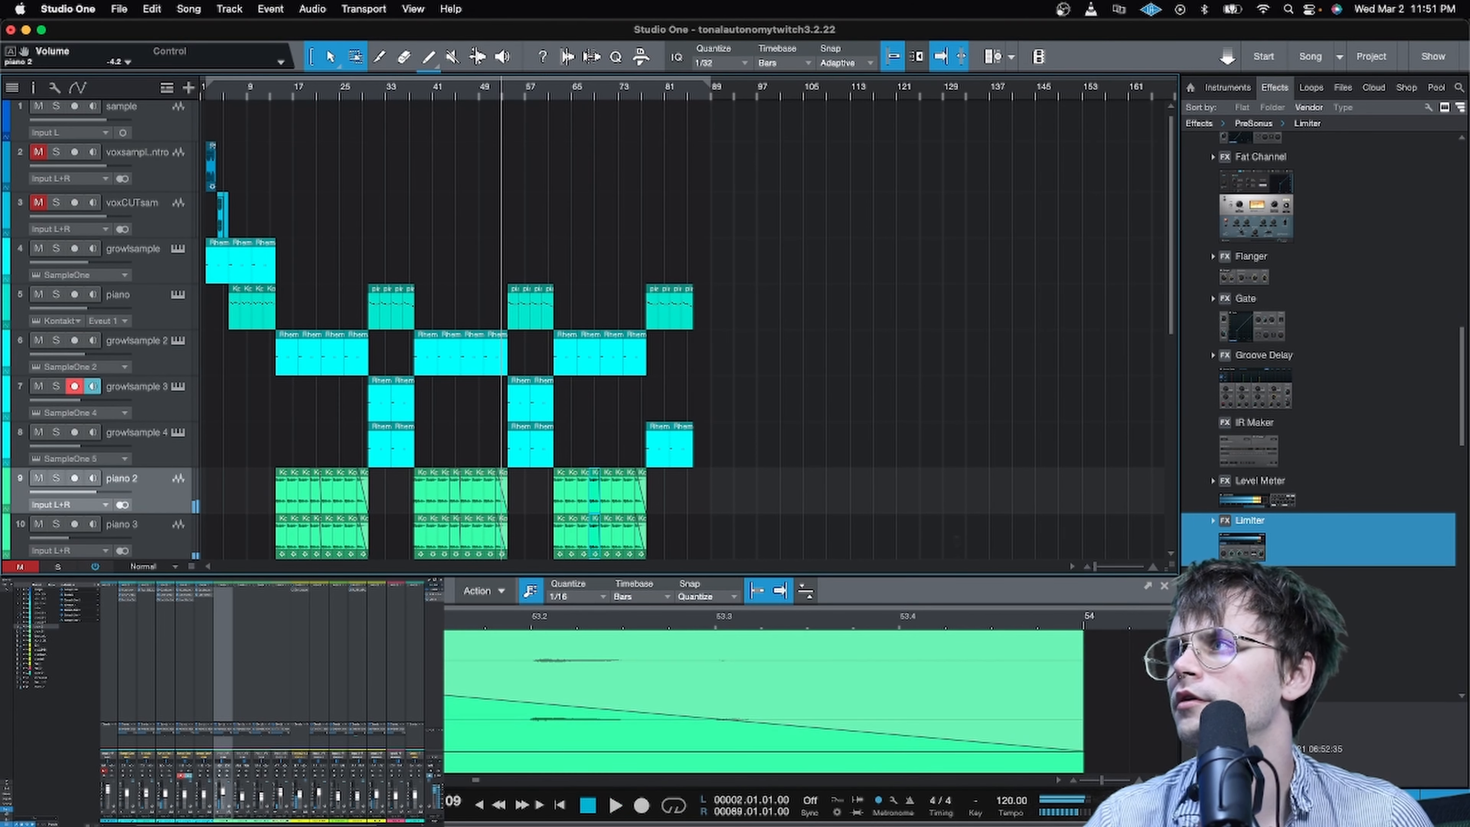
Step: Play from bar 14 with piano 2's Compressor open, raise the track's volume to about -1.8 dB, and close the Compressor window
{"action": "key", "text": "super+z"}
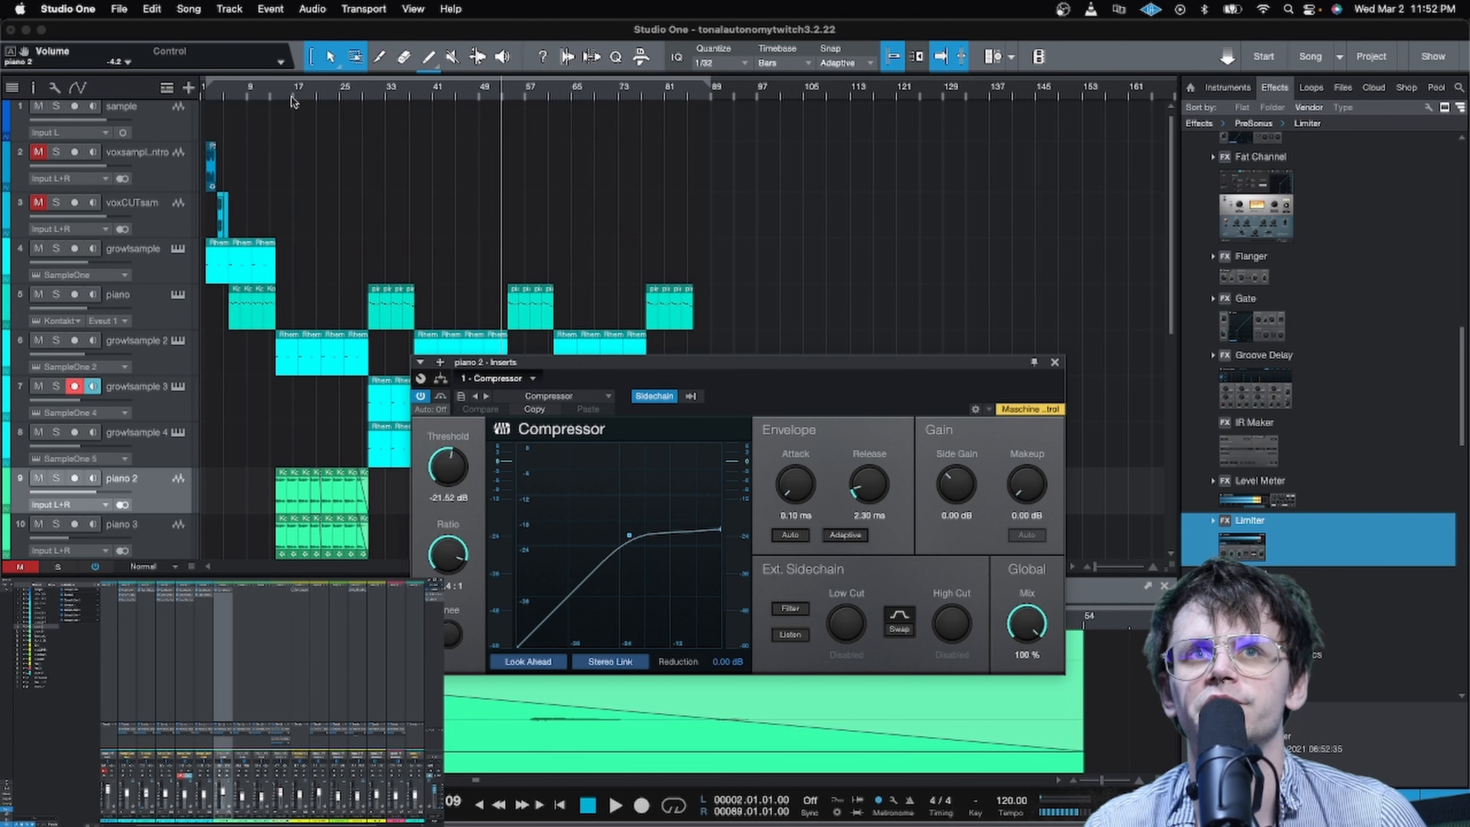
{"action": "left_click", "coordinate": [278, 97]}
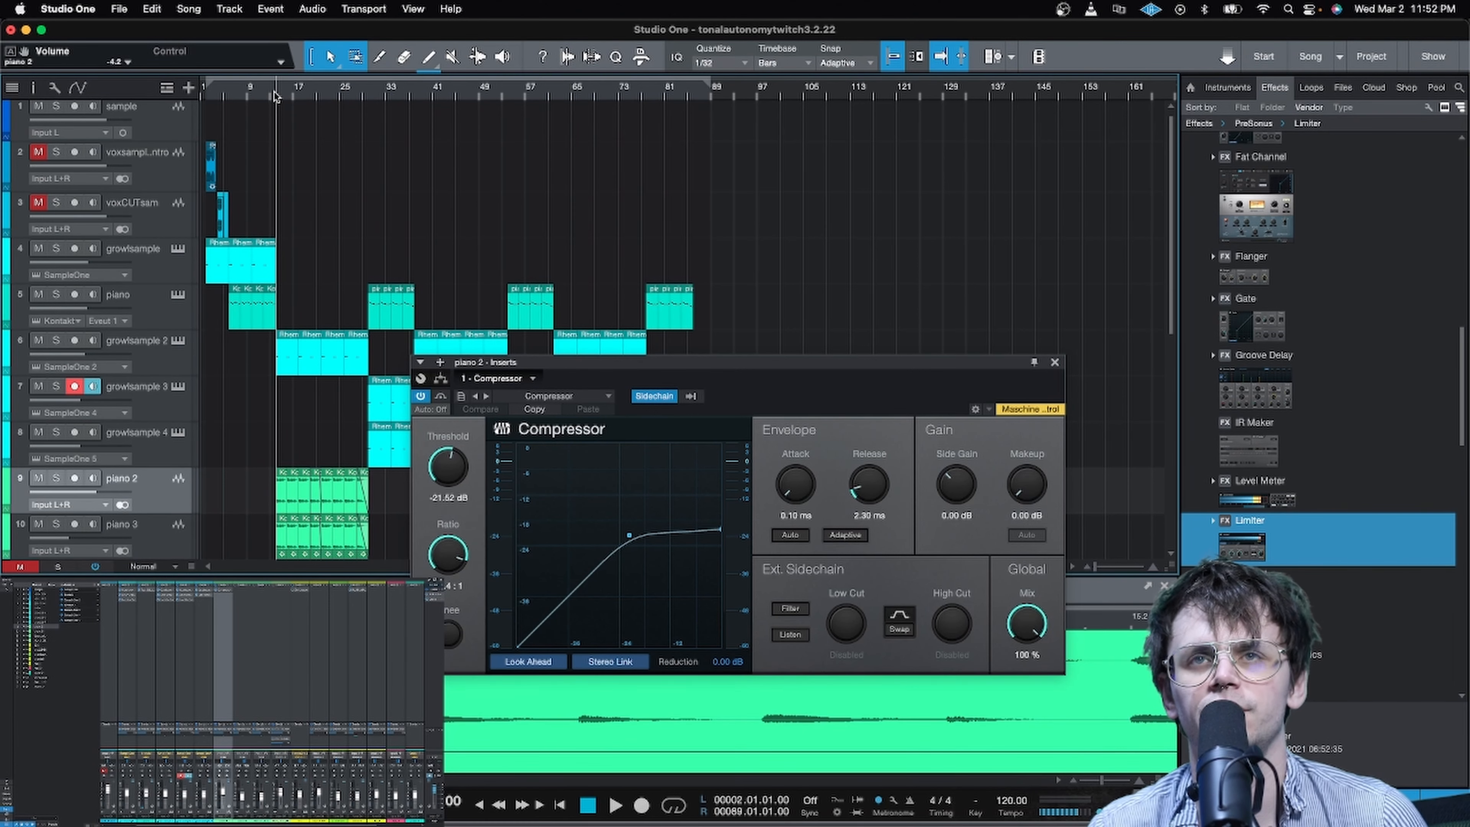
{"action": "scroll", "coordinate": [275, 96], "scroll_direction": "up", "scroll_amount": 12}
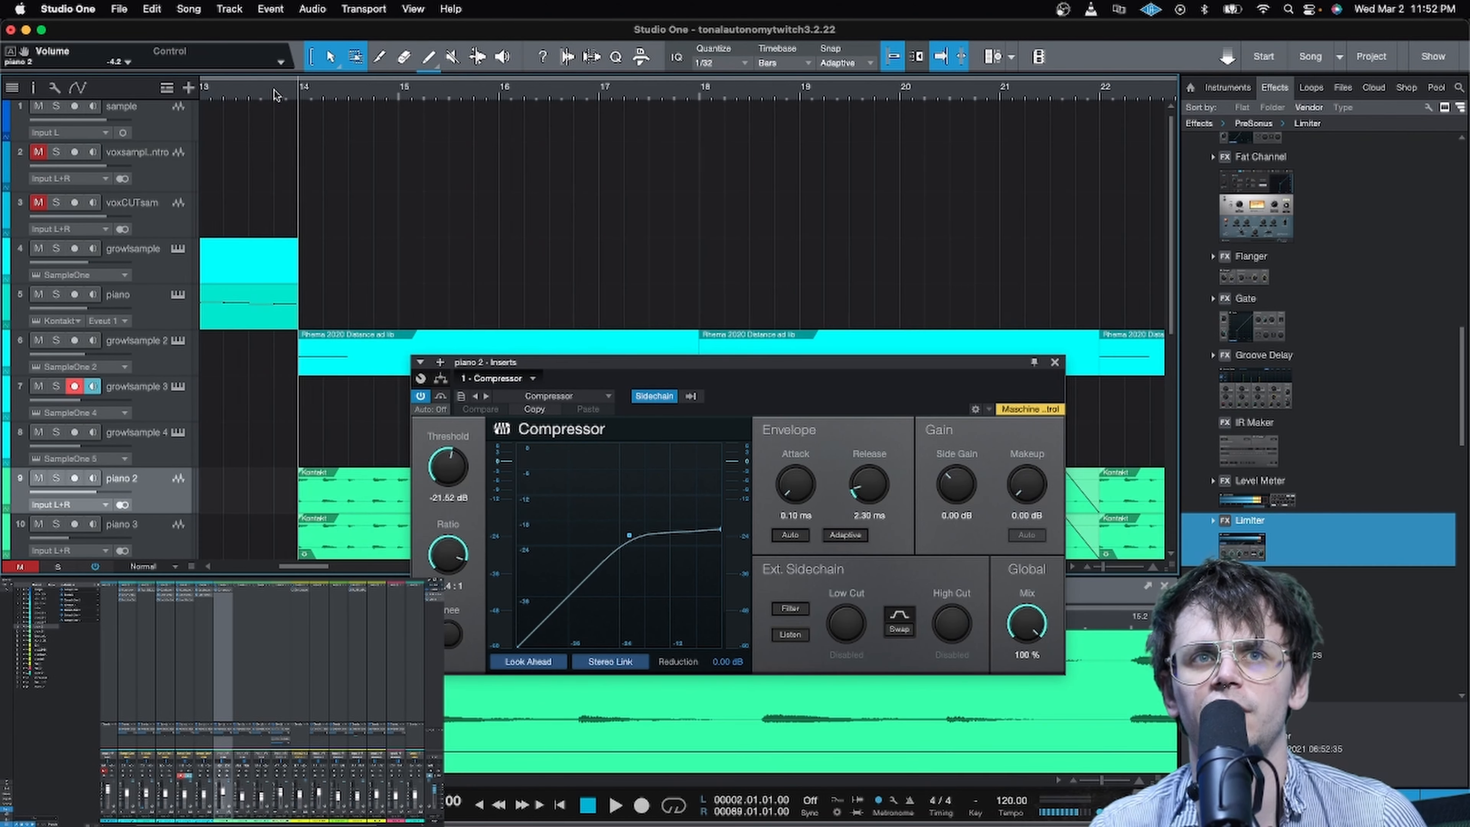
{"action": "key", "text": "space"}
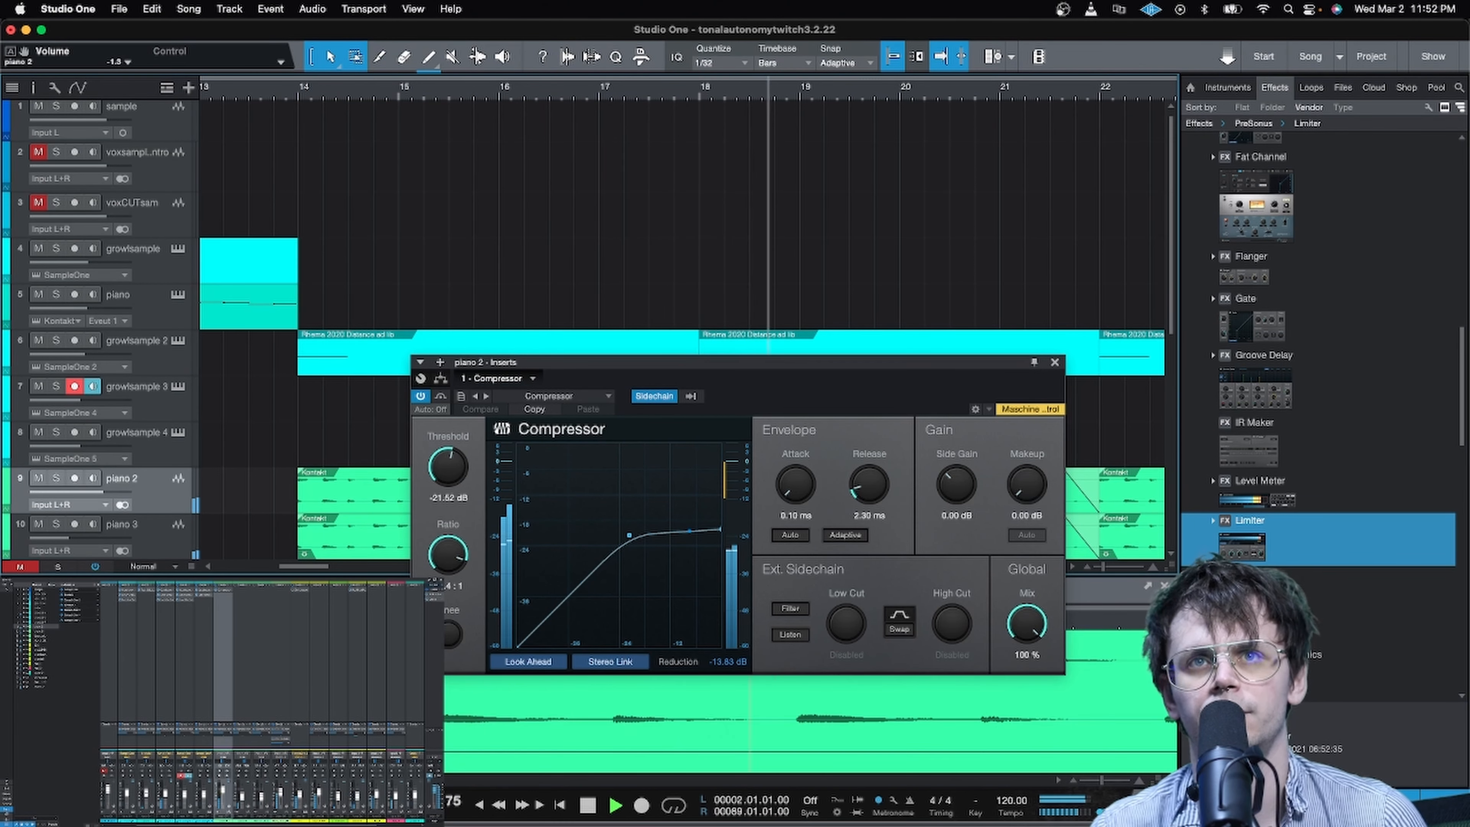
{"action": "left_click", "coordinate": [1055, 362]}
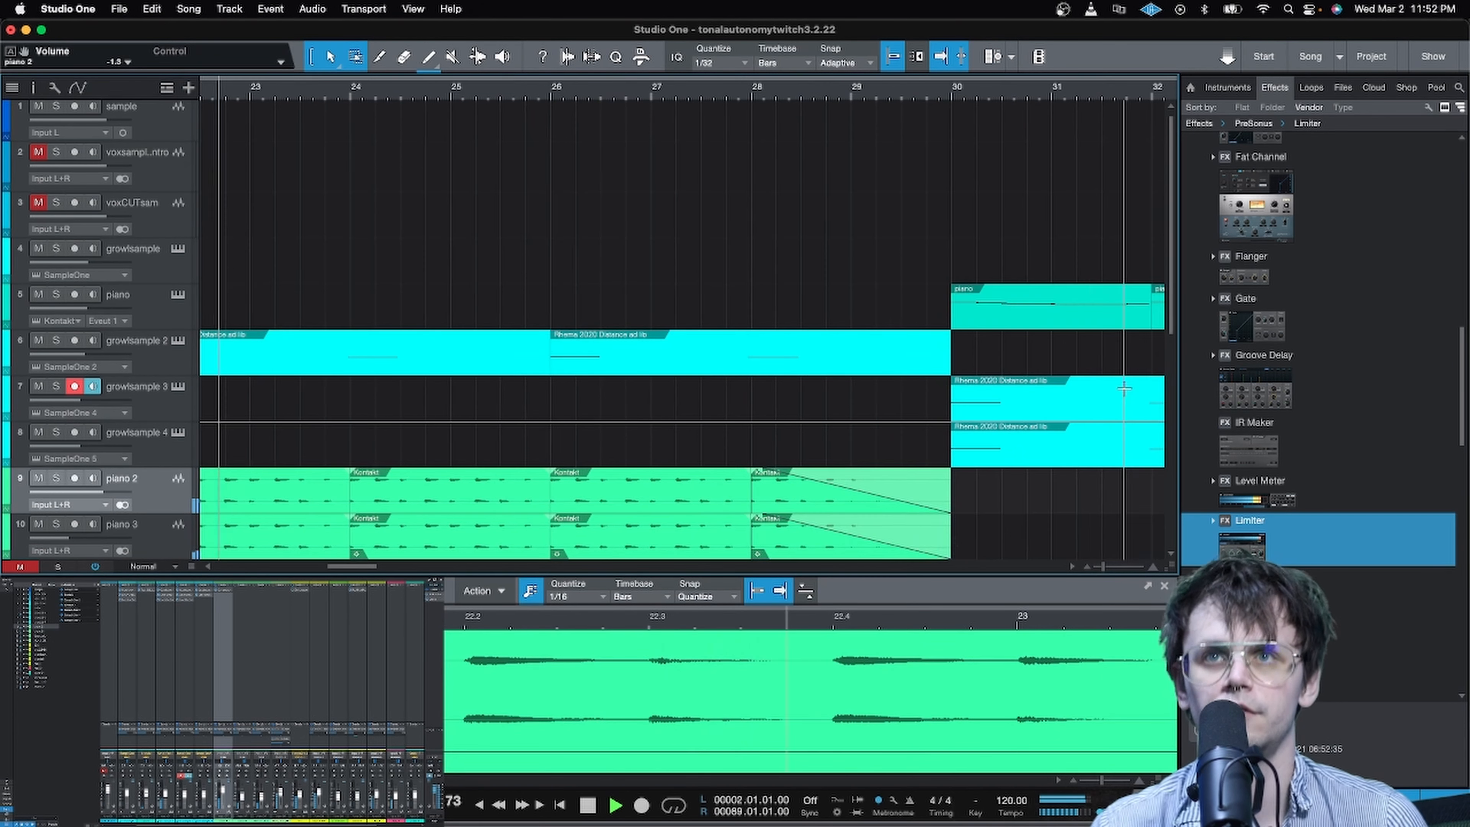
{"action": "key", "text": "space"}
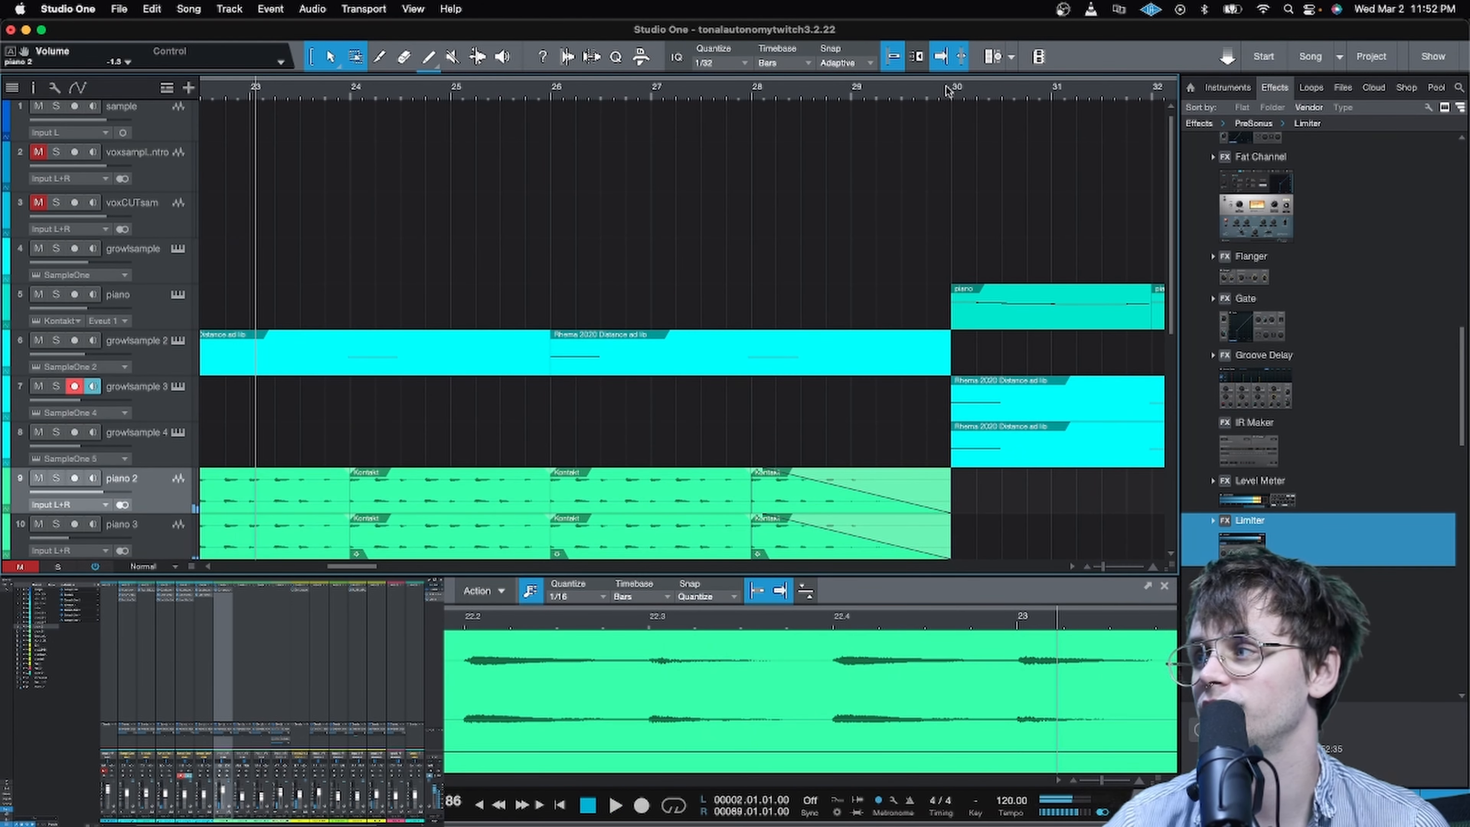
{"action": "scroll", "coordinate": [947, 87], "scroll_direction": "down", "scroll_amount": 10}
{"action": "right_click", "coordinate": [835, 175]}
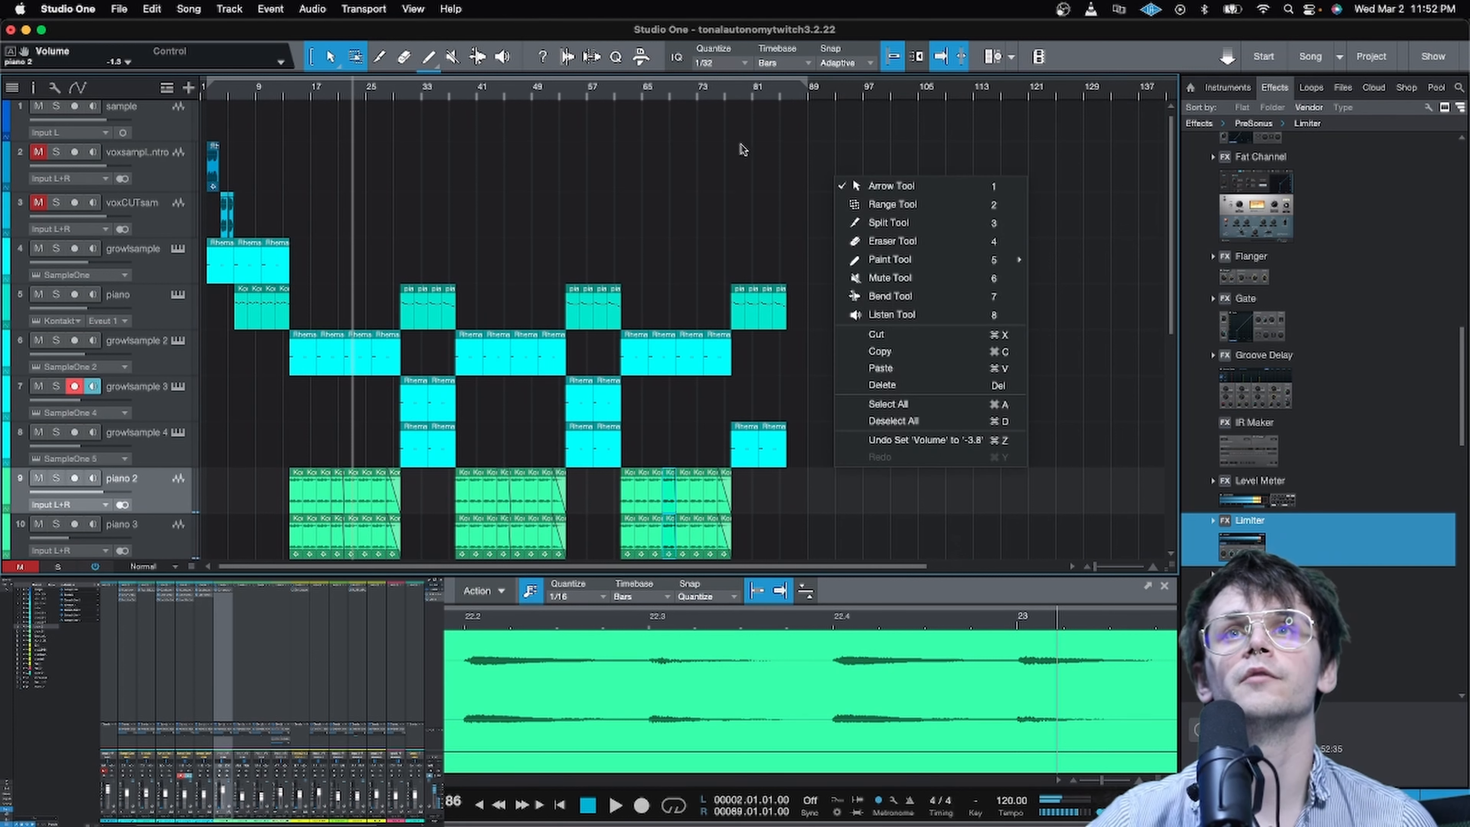
{"action": "left_click", "coordinate": [617, 165]}
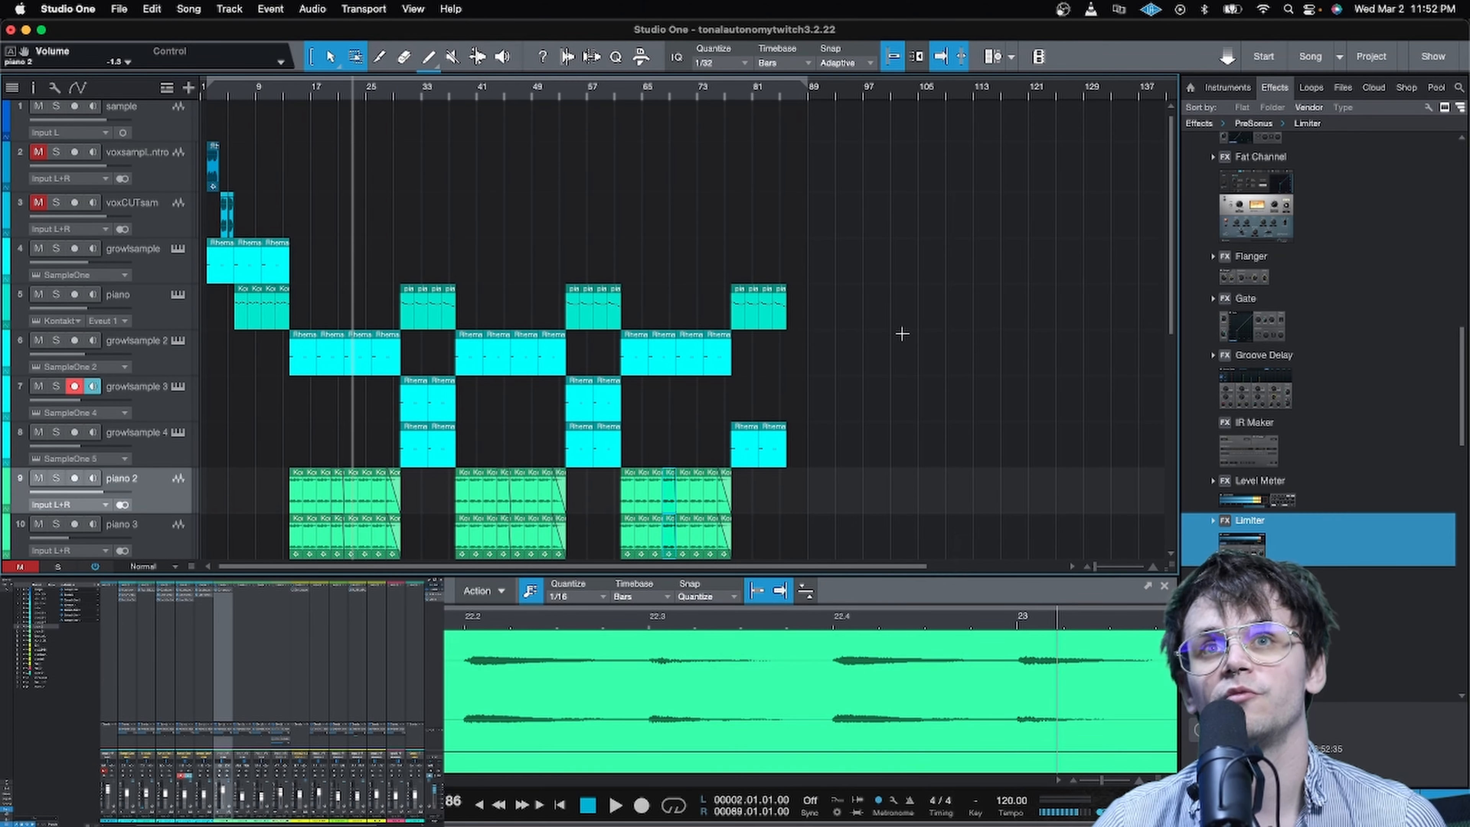
{"action": "scroll", "coordinate": [892, 365], "scroll_direction": "down", "scroll_amount": 10}
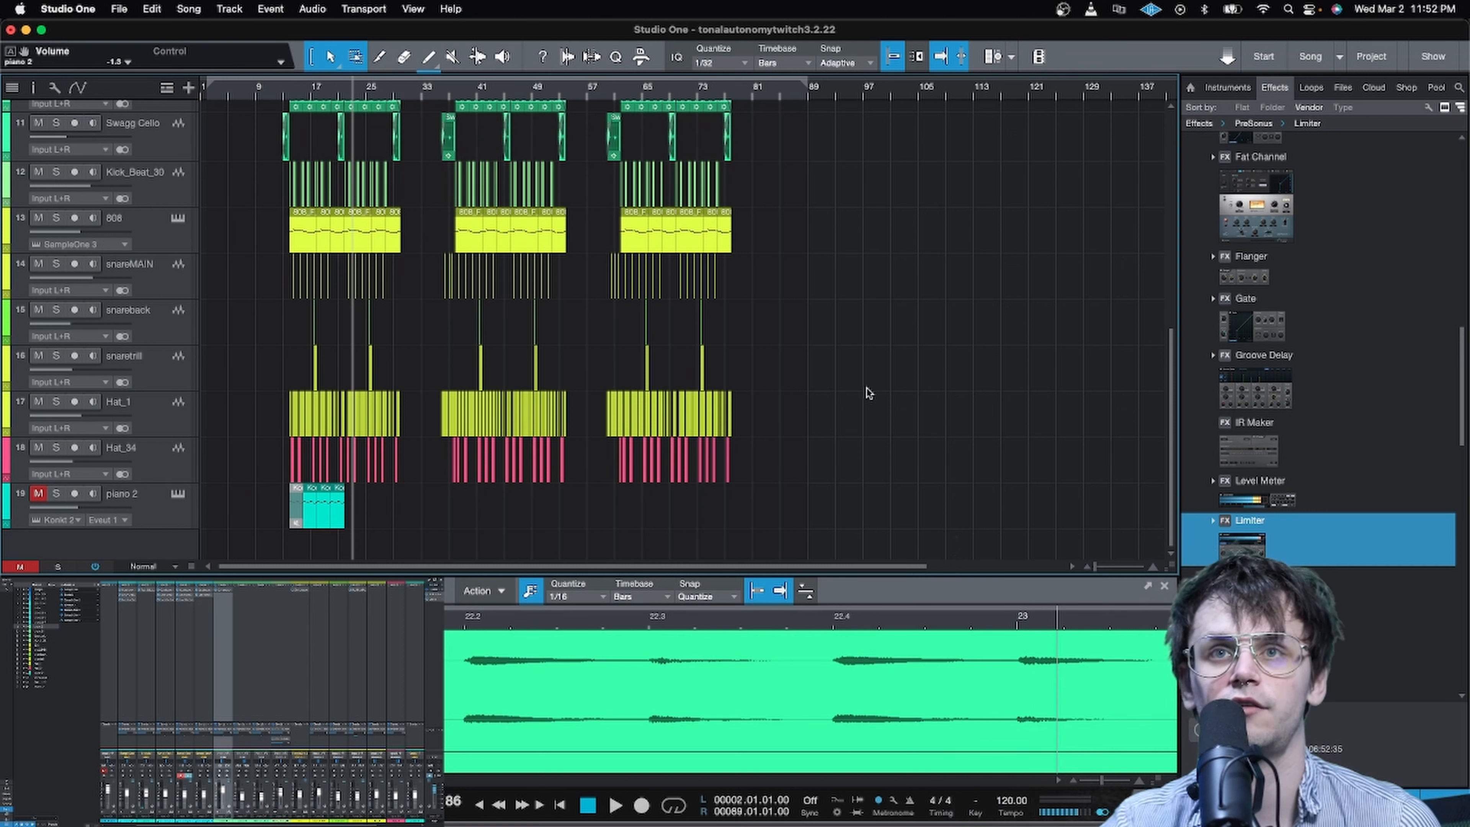
{"action": "scroll", "coordinate": [867, 392], "scroll_direction": "up", "scroll_amount": 10}
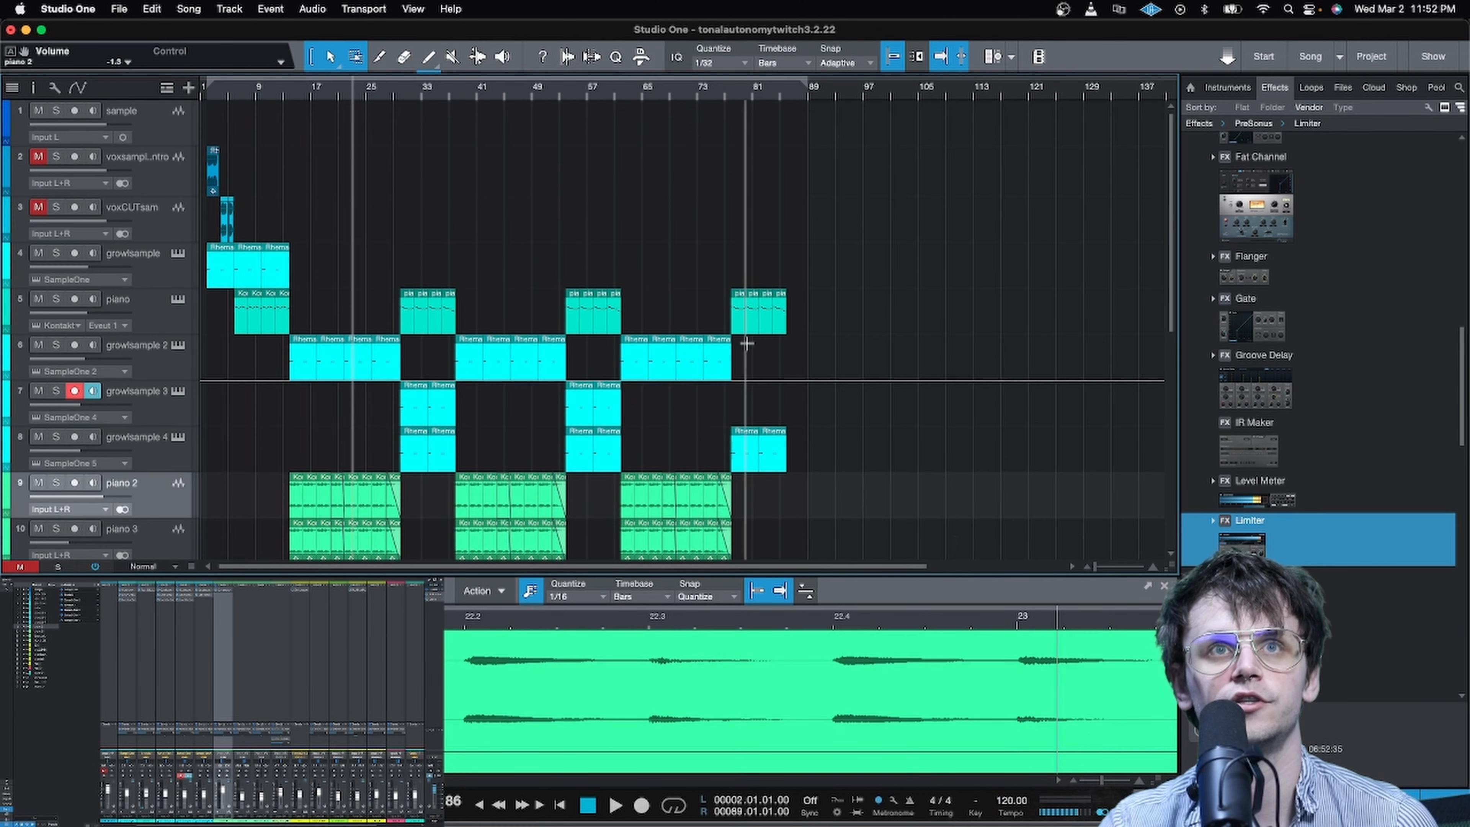
Step: Move the loop's start locator to bar 1 of the song
{"action": "scroll", "coordinate": [210, 88], "scroll_direction": "up", "scroll_amount": 6}
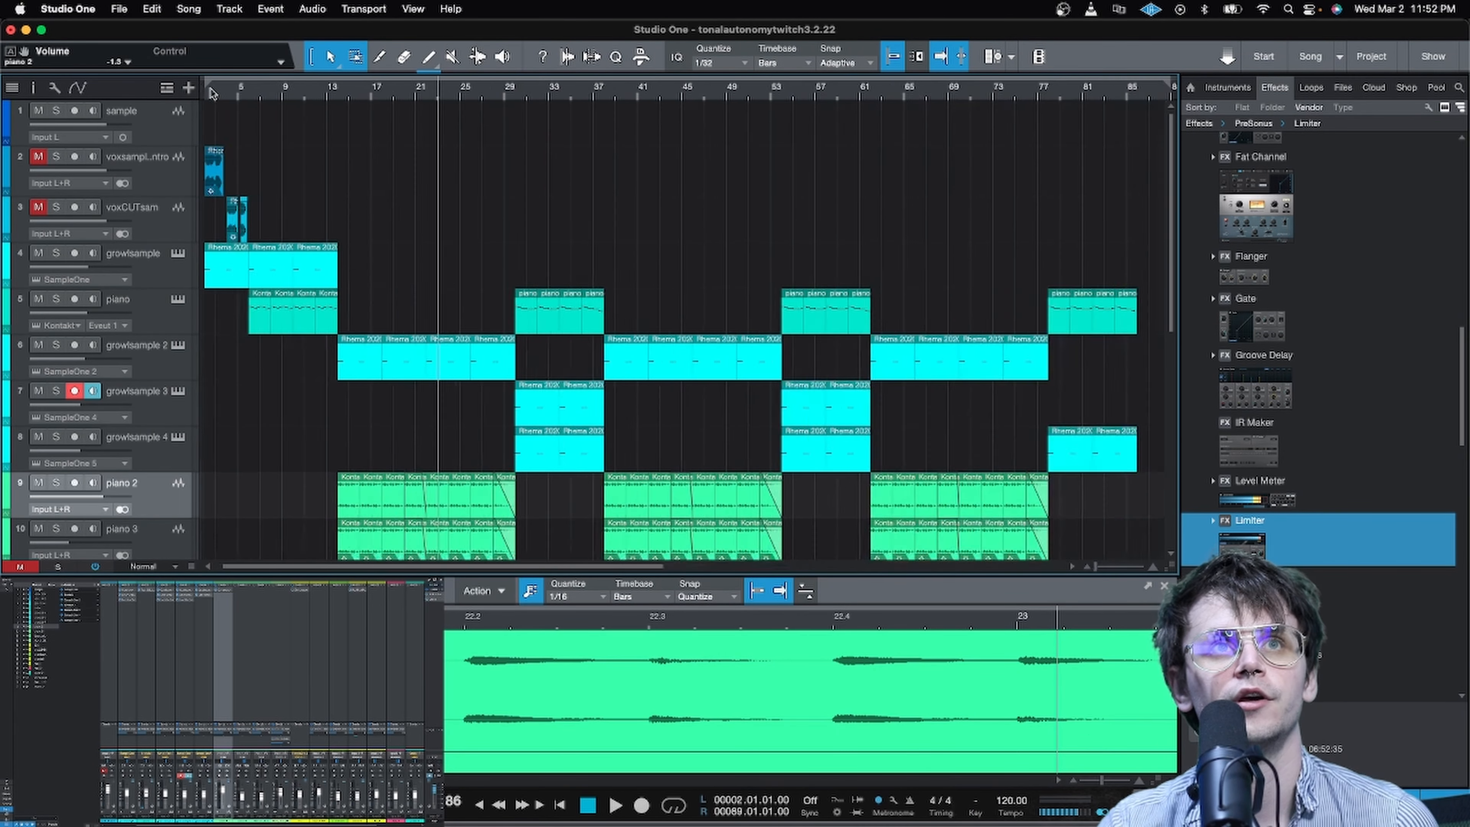
{"action": "scroll", "coordinate": [211, 88], "scroll_direction": "down", "scroll_amount": 5}
{"action": "left_click_drag", "start_coordinate": [209, 88], "coordinate": [183, 90]}
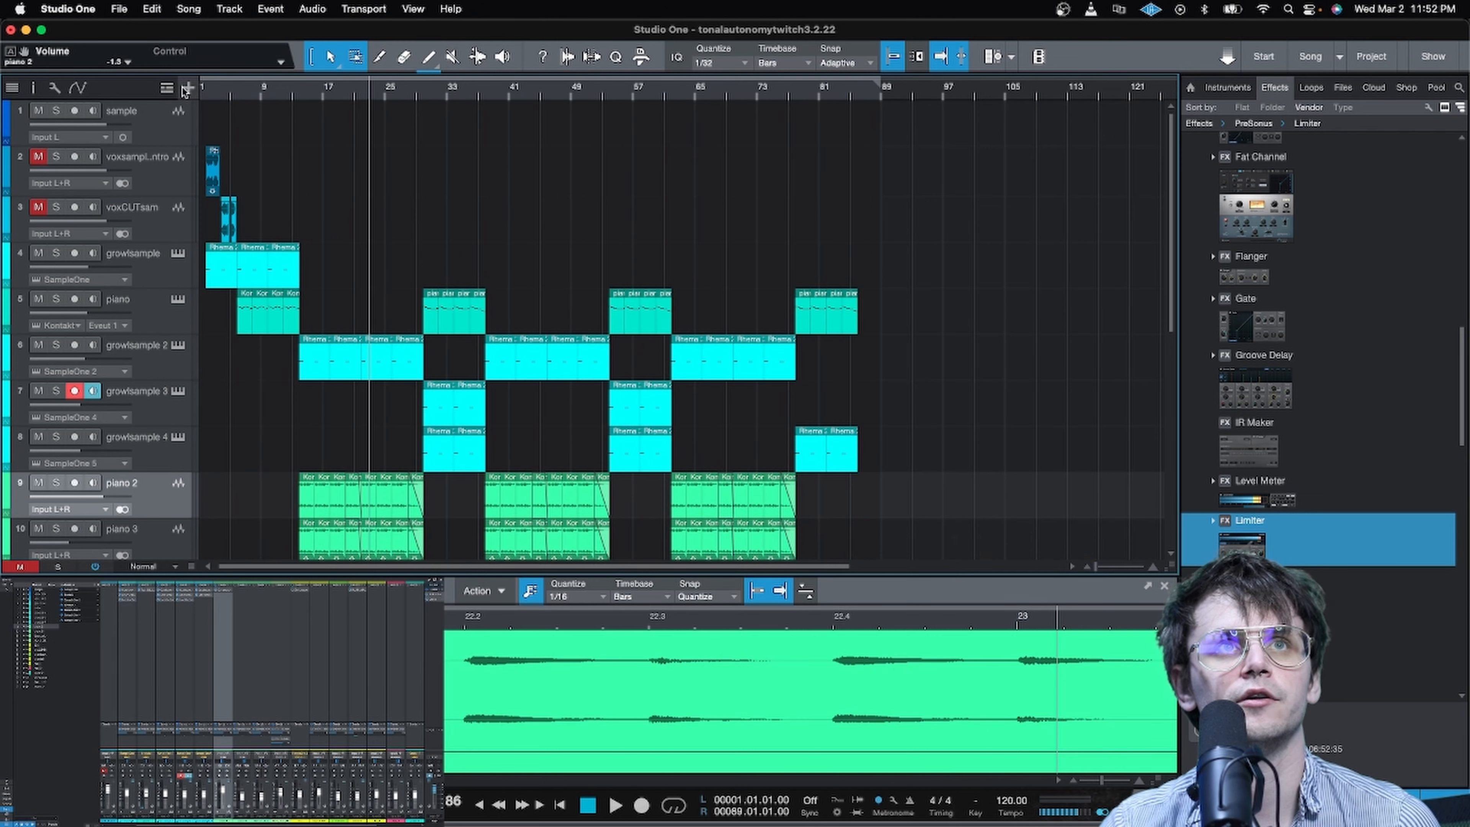
Step: Close the audio editor to give the arrangement more room and look over its tracks
{"action": "scroll", "coordinate": [914, 276], "scroll_direction": "down", "scroll_amount": 5}
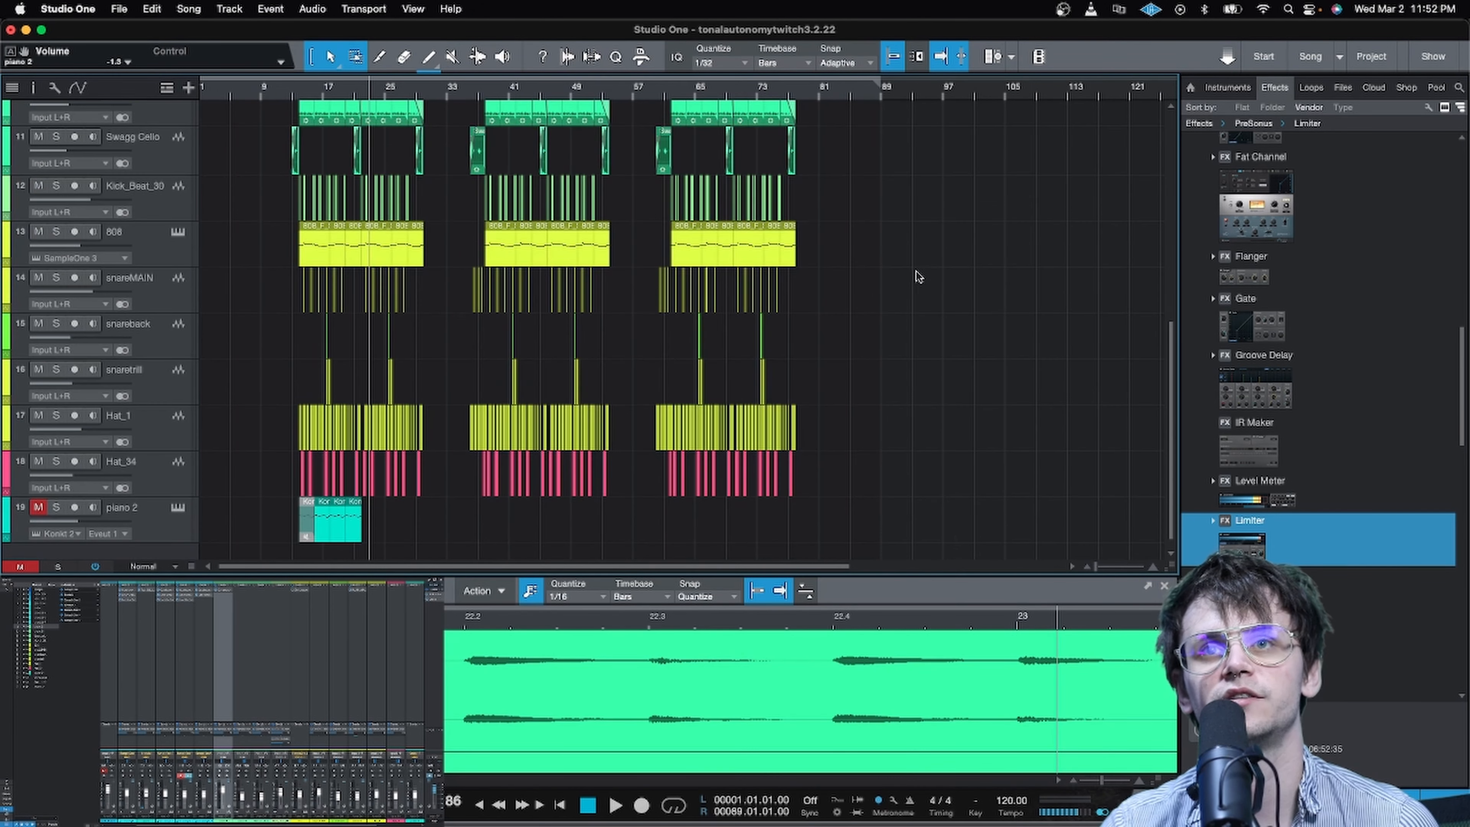
{"action": "scroll", "coordinate": [833, 264], "scroll_direction": "up", "scroll_amount": 5}
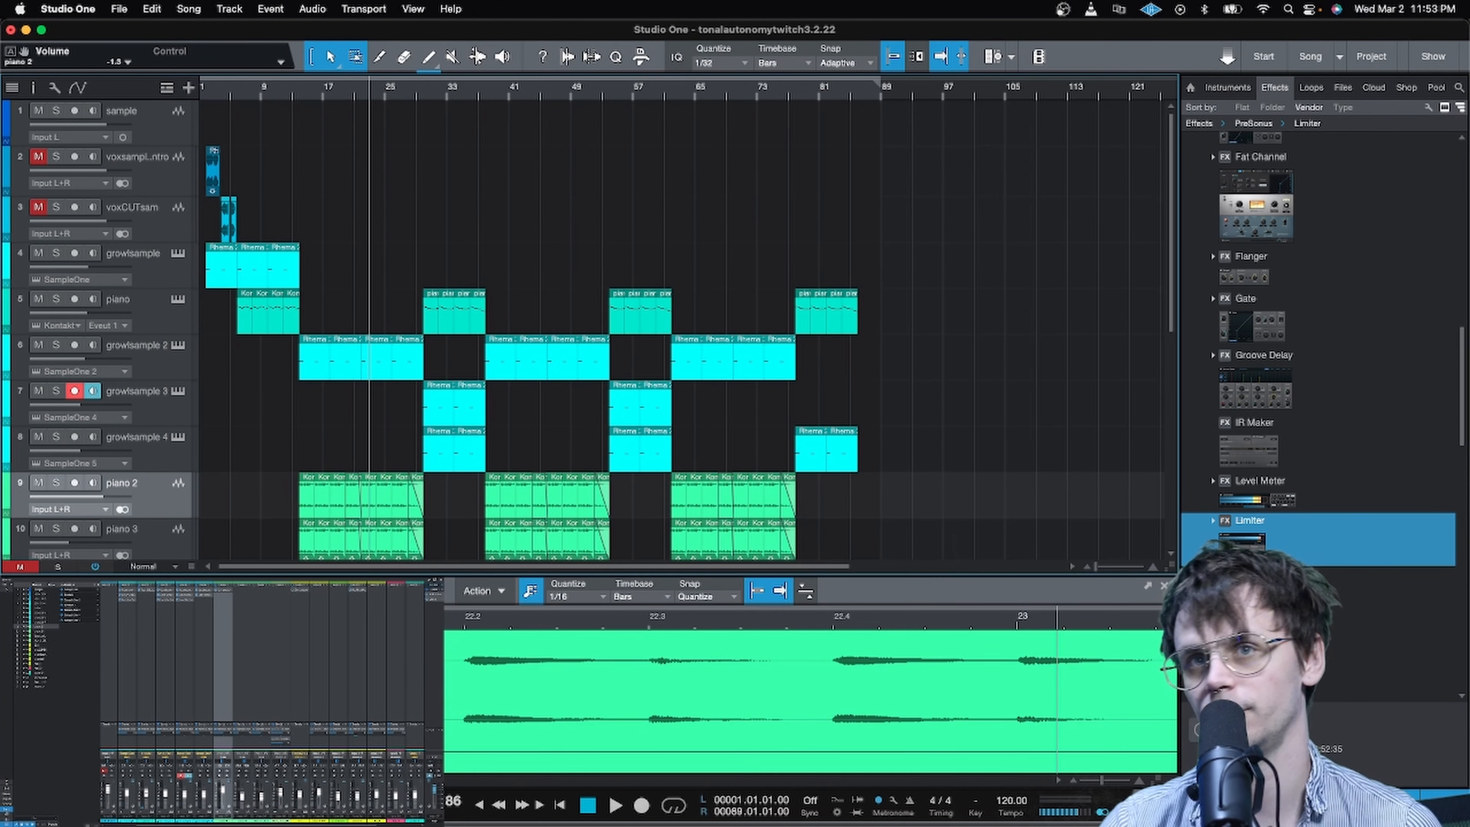
{"action": "left_click", "coordinate": [1164, 586]}
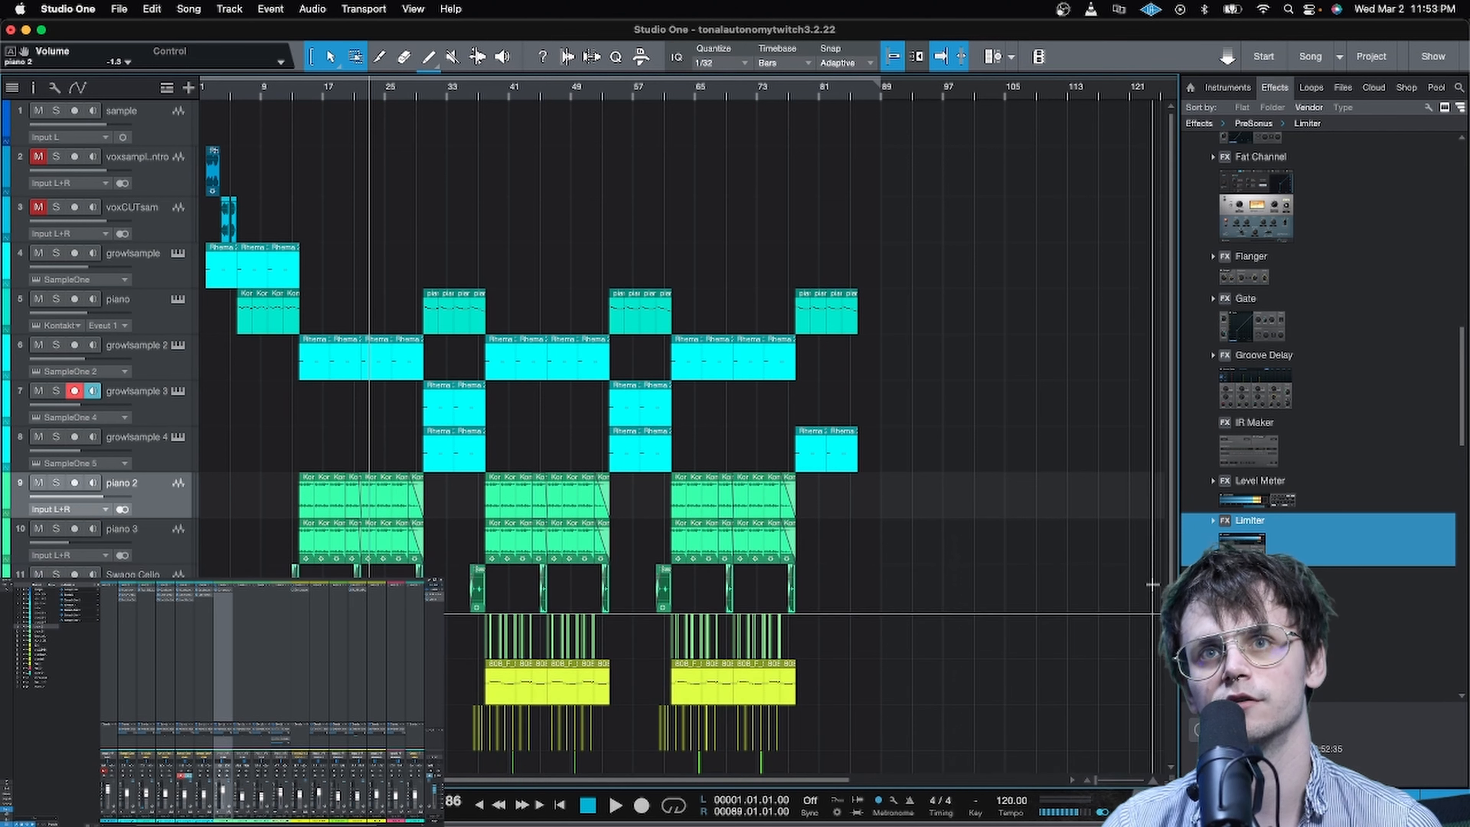
{"action": "scroll", "coordinate": [823, 469], "scroll_direction": "down", "scroll_amount": 3}
{"action": "scroll", "coordinate": [824, 469], "scroll_direction": "up", "scroll_amount": 3}
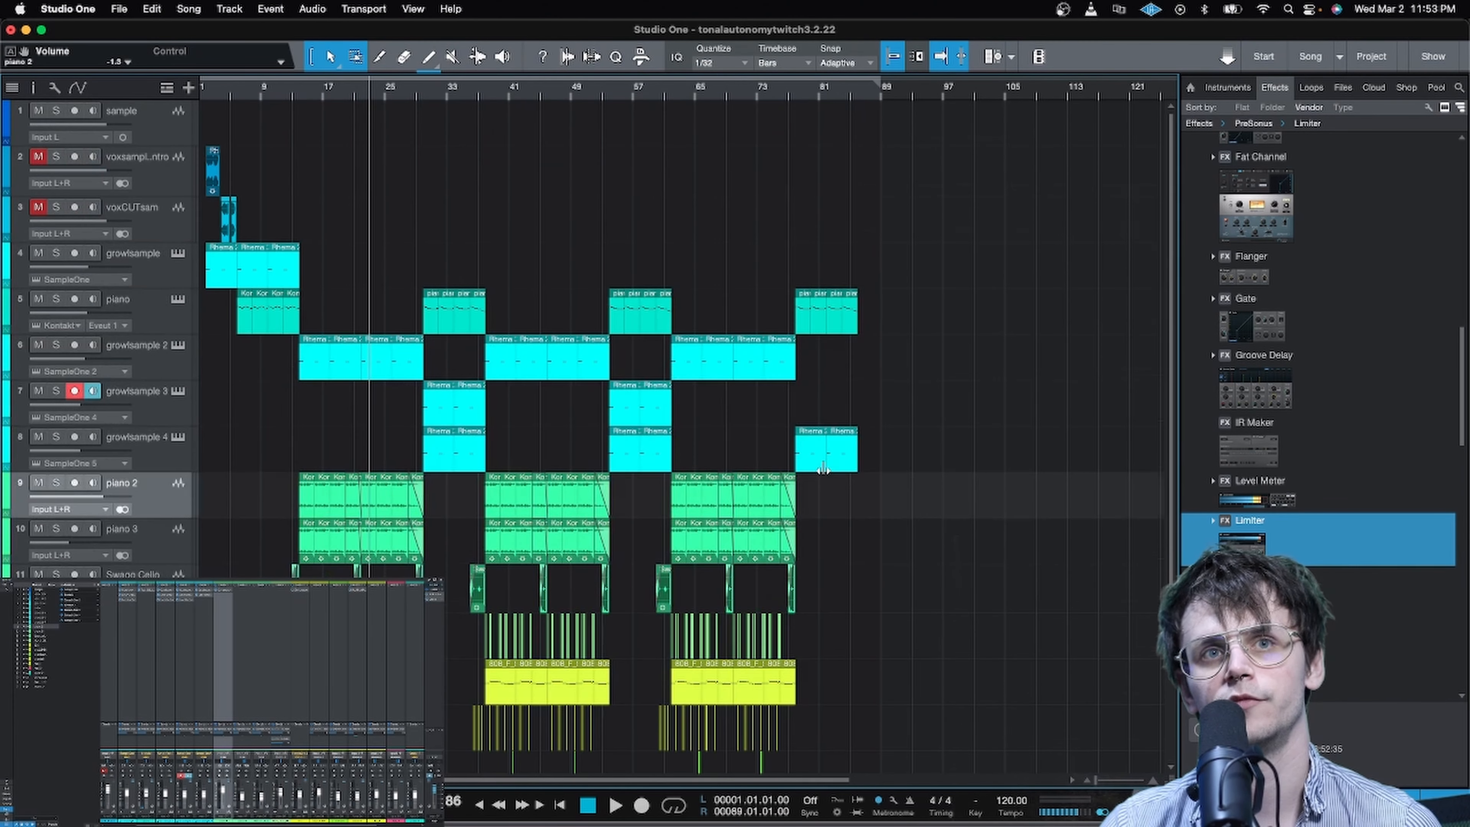